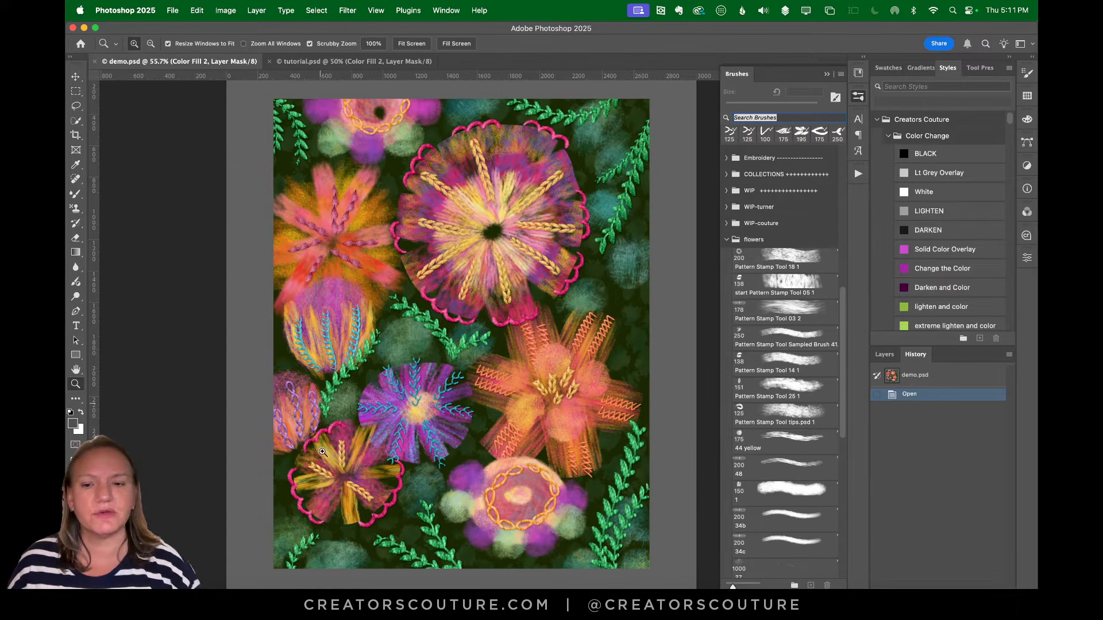
Switch to Chrome and view the Fantastic Fiber textile and fiber inspired Photoshop brushes product image
click(315, 597)
click(611, 33)
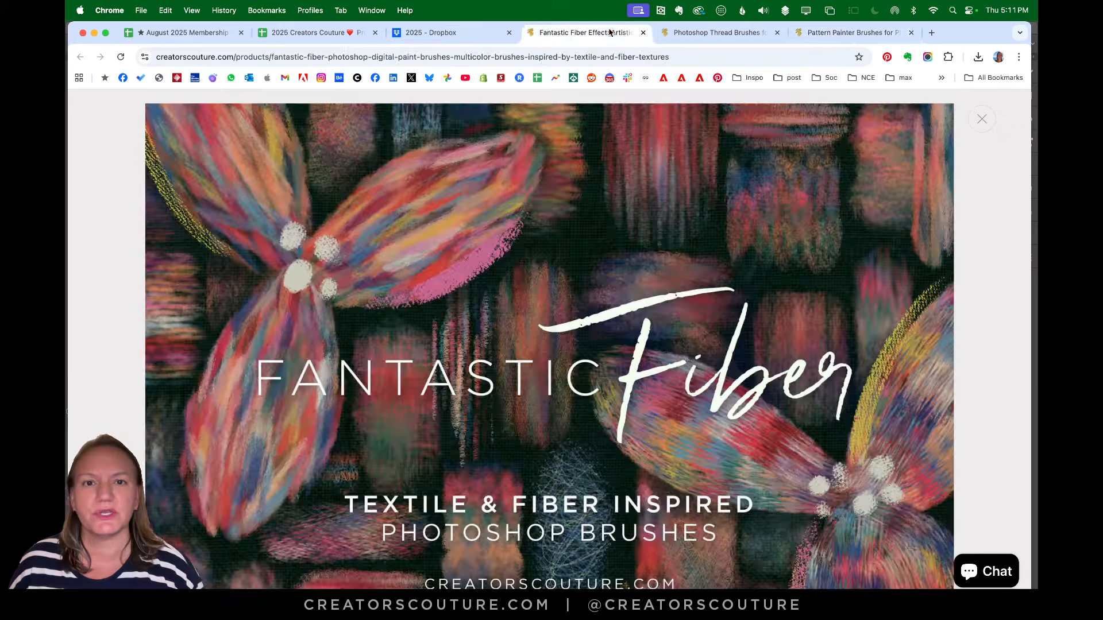
scroll(923, 186, down, 2)
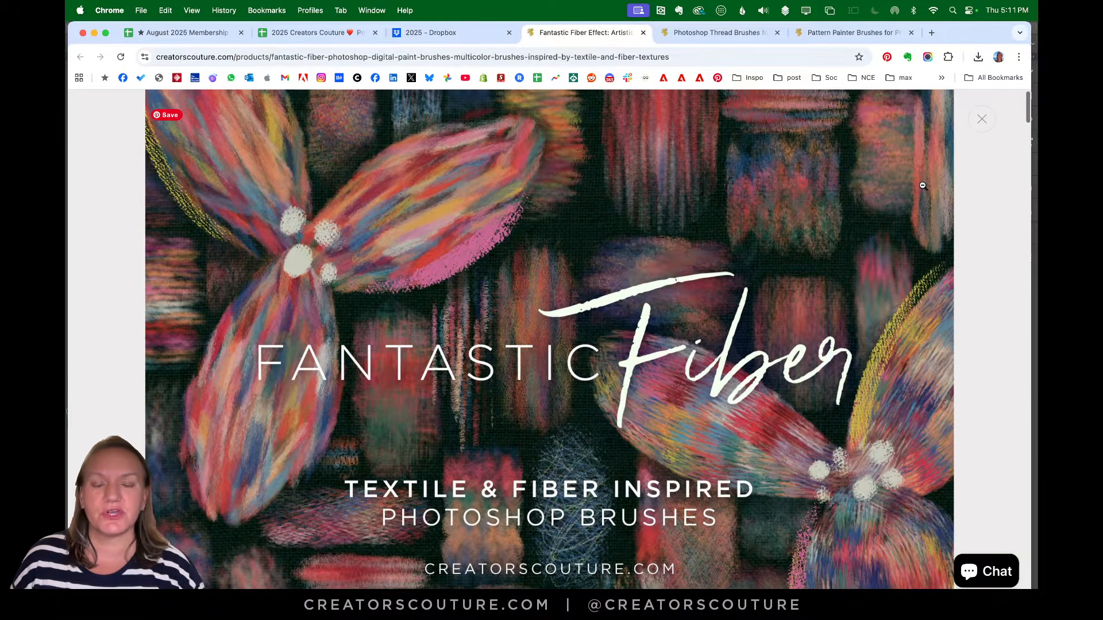
scroll(922, 186, down, 5)
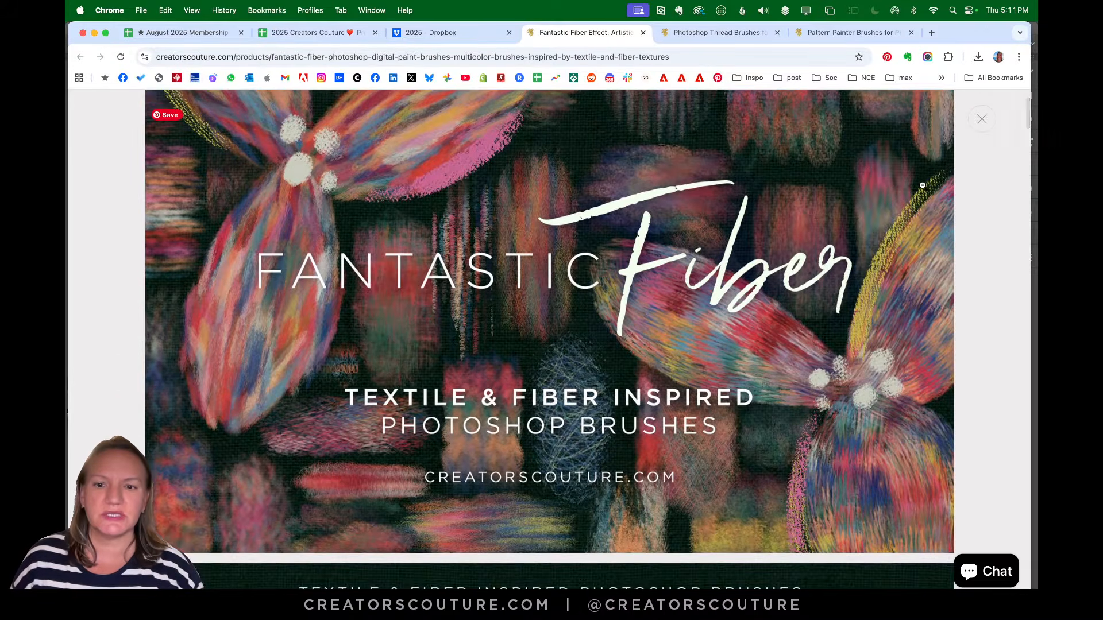
scroll(923, 186, up, 2)
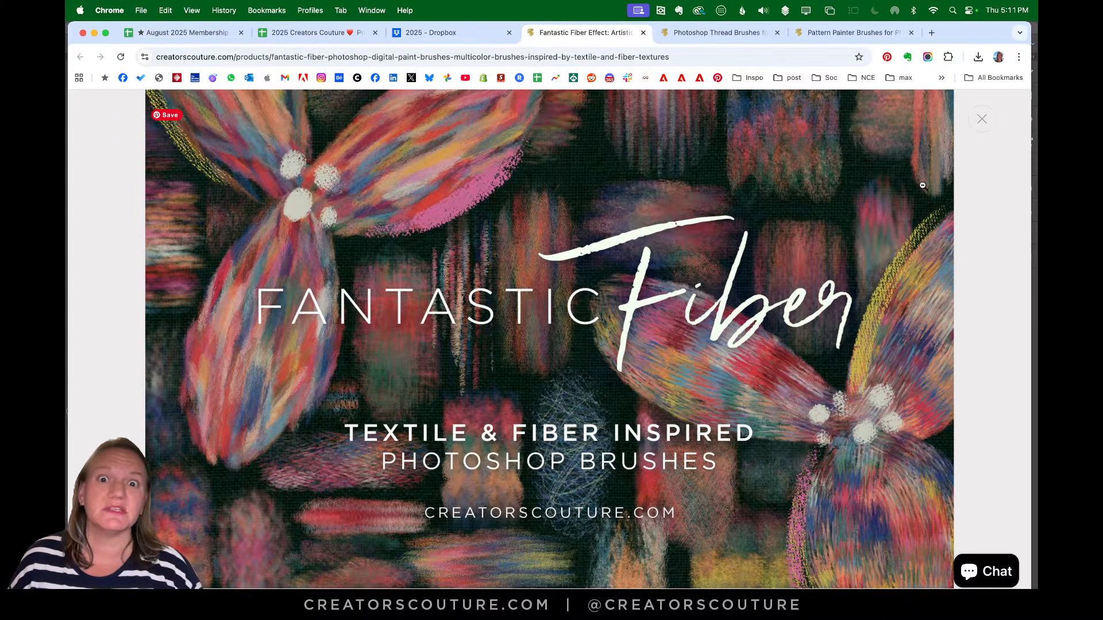
scroll(922, 186, up, 4)
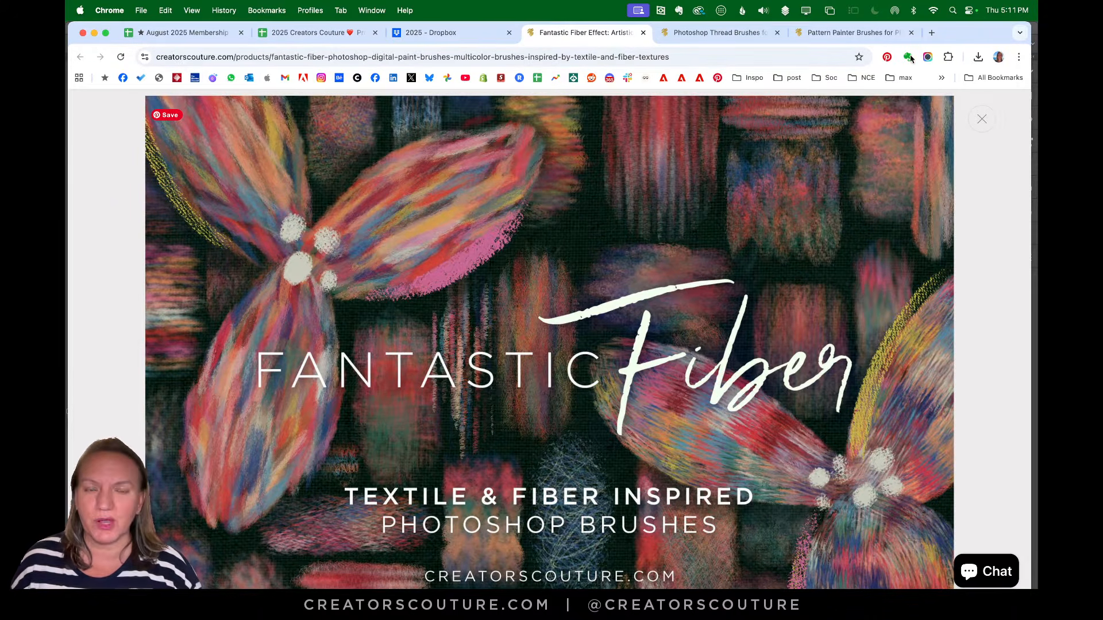
View the Embroidery Magic and Pattern Painter Brushes product pages in the other open browser pages
click(722, 35)
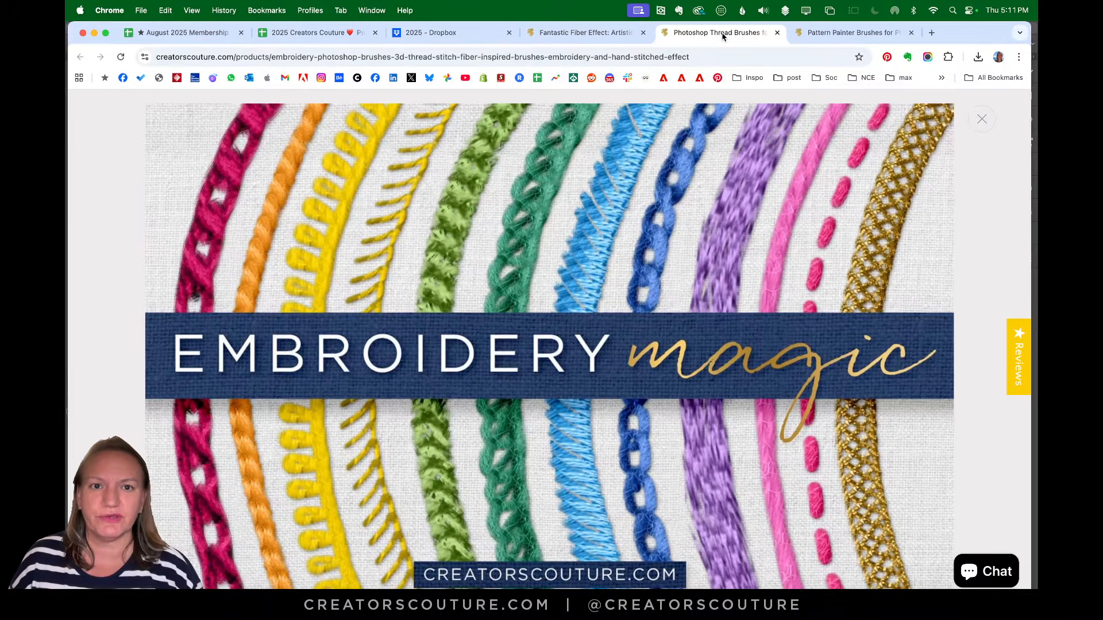
scroll(781, 179, down, 2)
scroll(780, 180, down, 2)
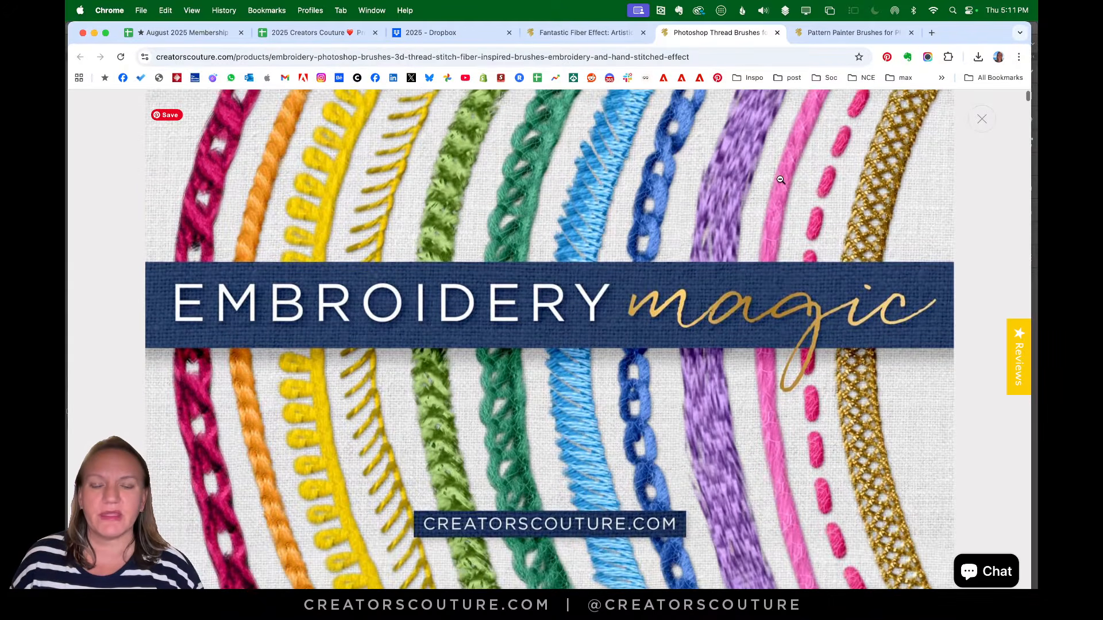
scroll(780, 180, down, 1)
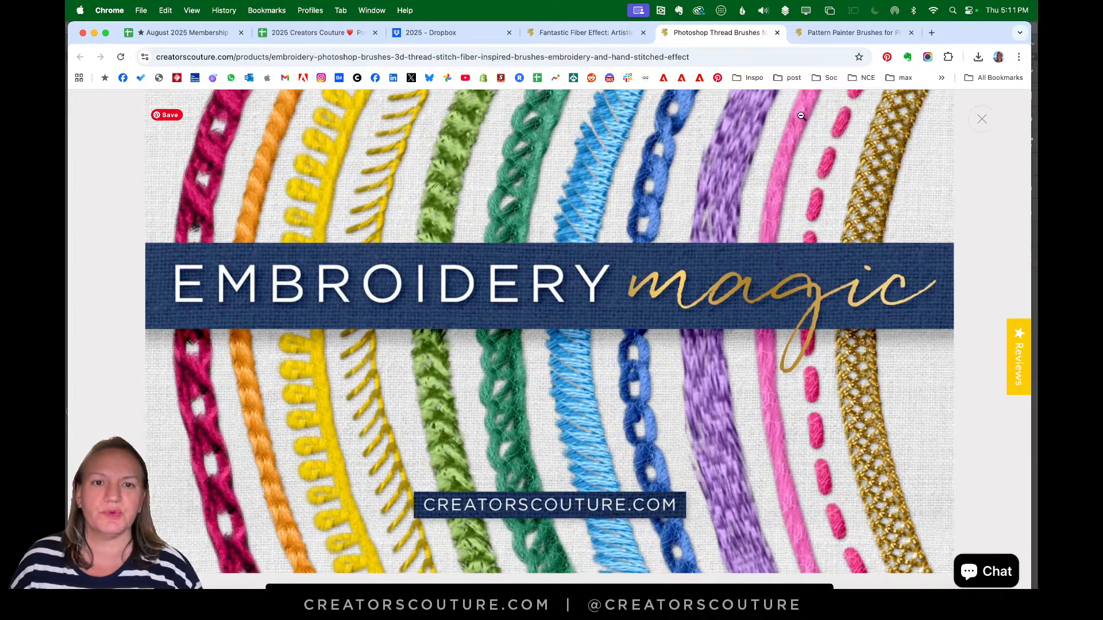
click(870, 35)
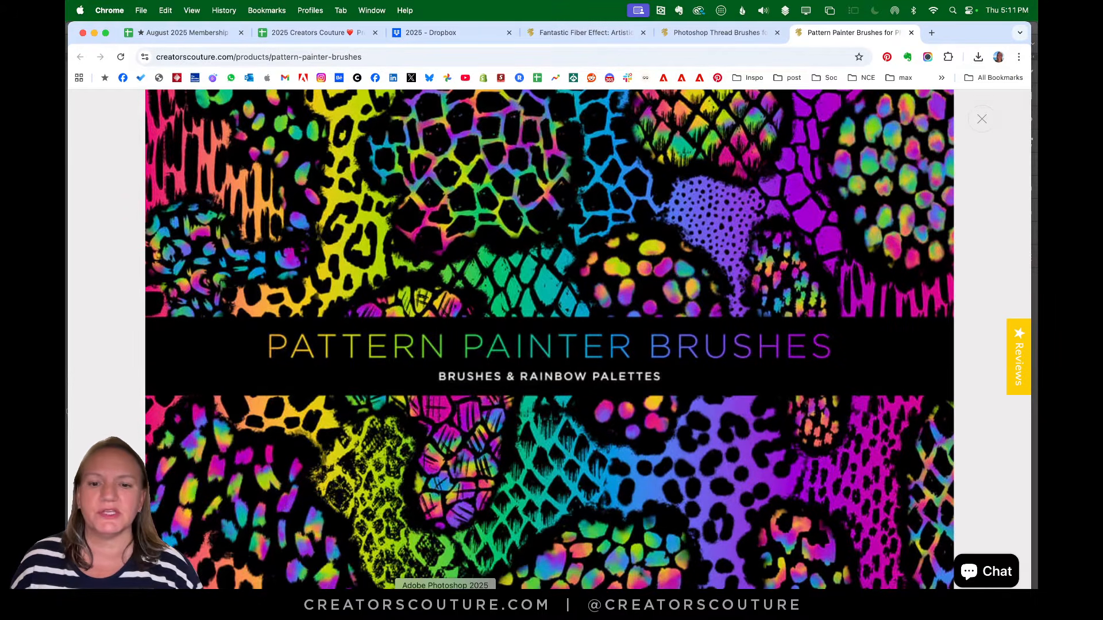
Switch back to Photoshop and look through the Pattern Stamp and embroidery brush presets in the flowers brush group
click(446, 603)
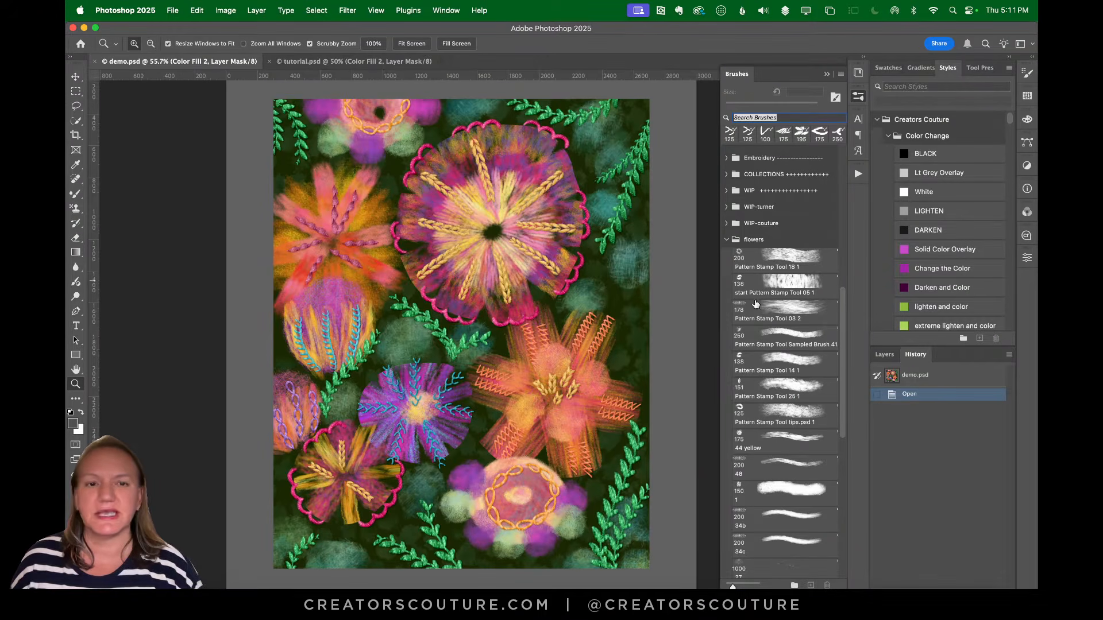
click(783, 343)
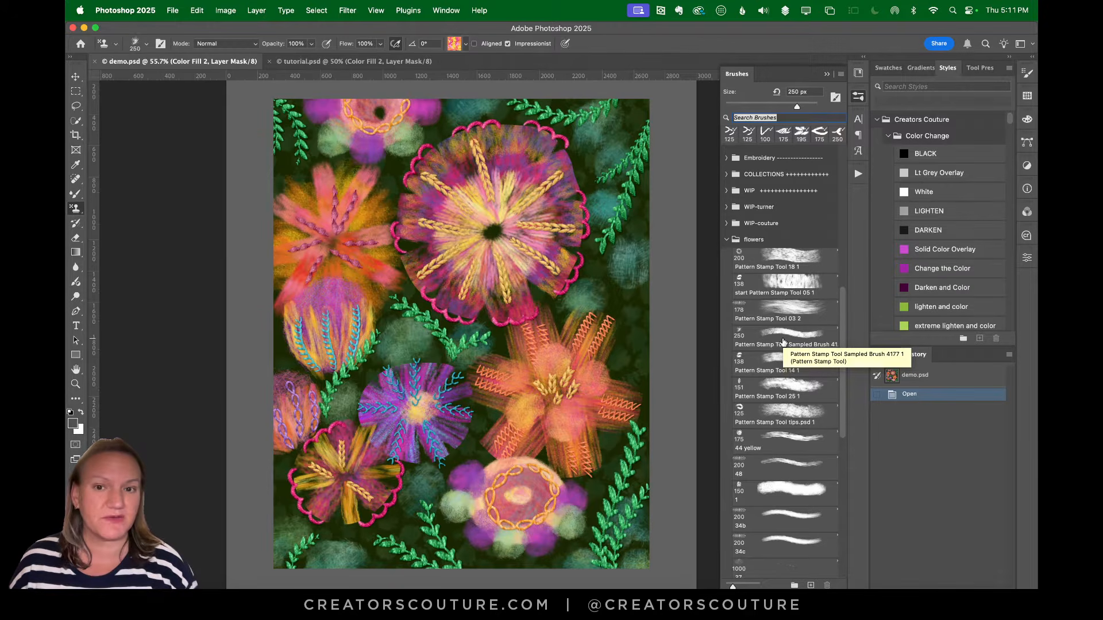
key(z)
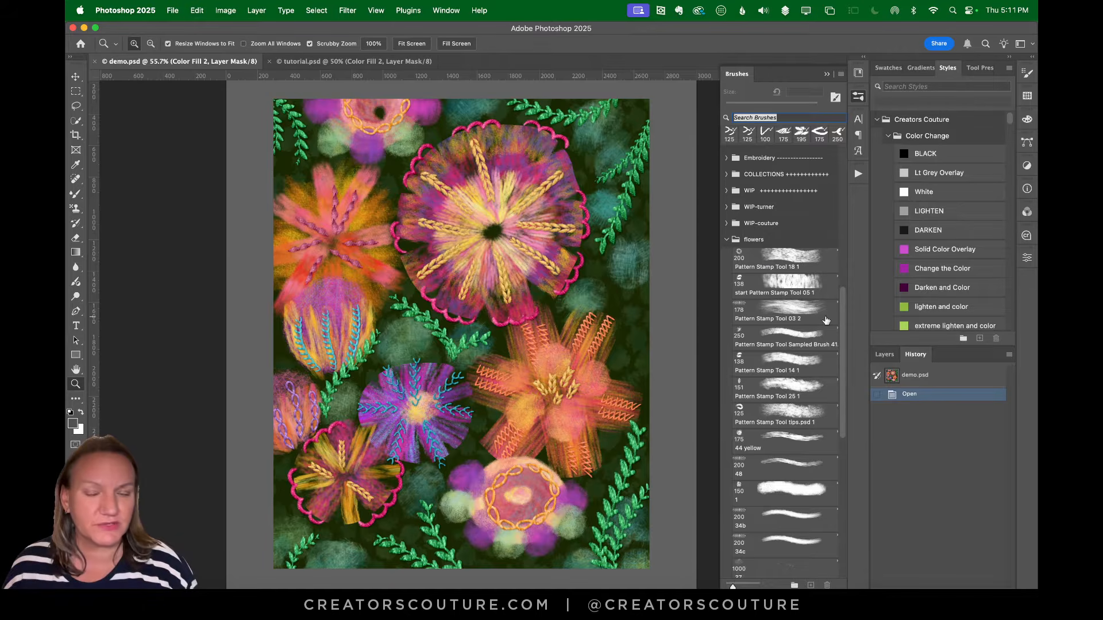
click(804, 267)
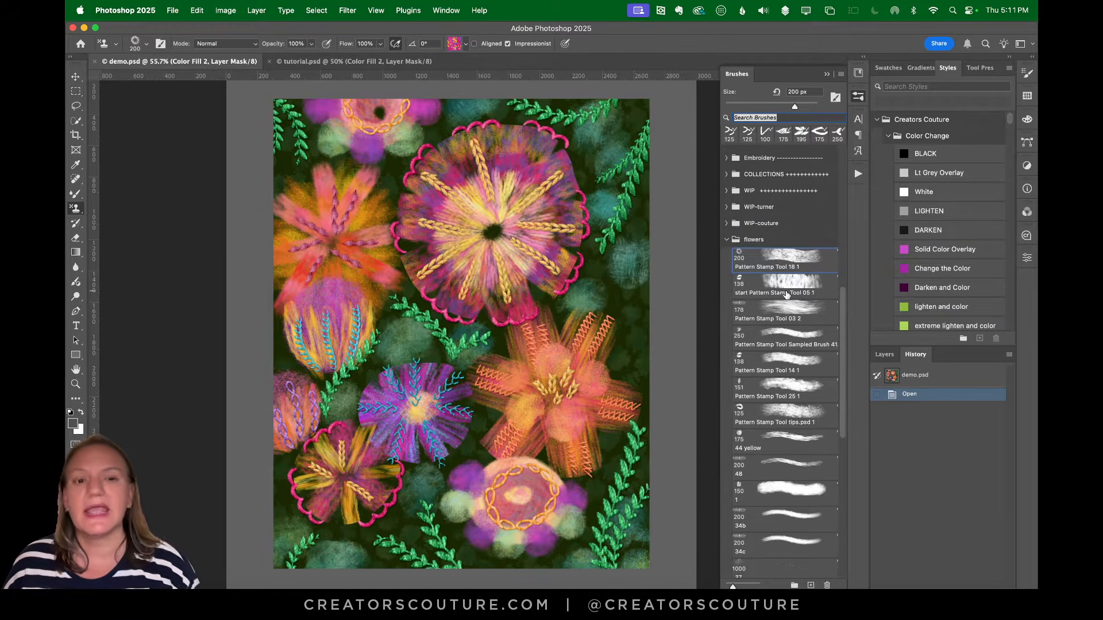
click(786, 294)
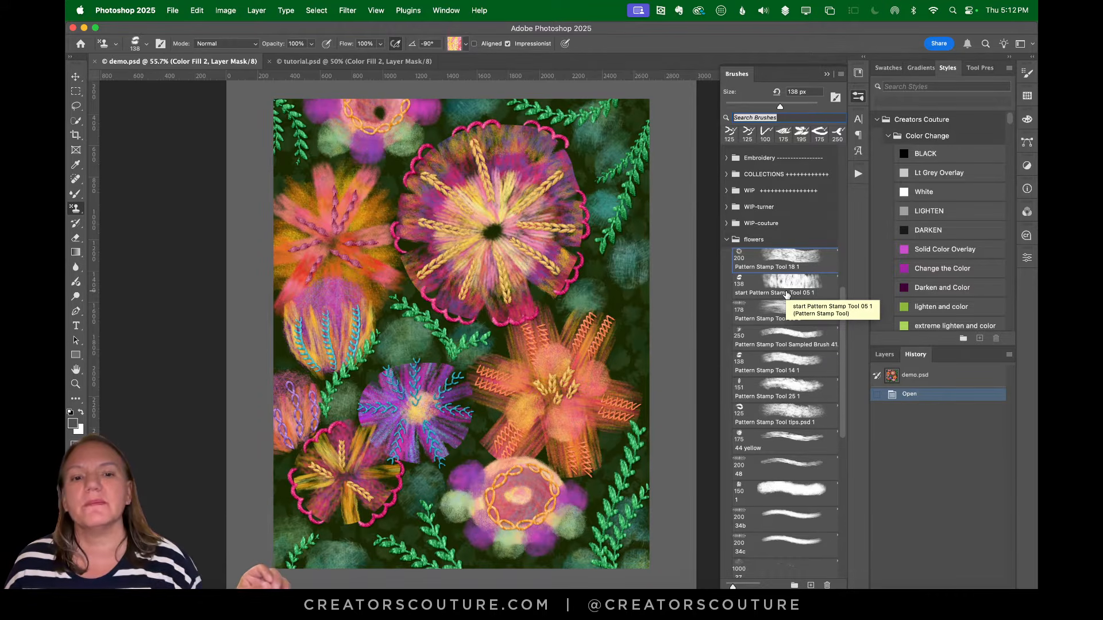
scroll(799, 325, down, 8)
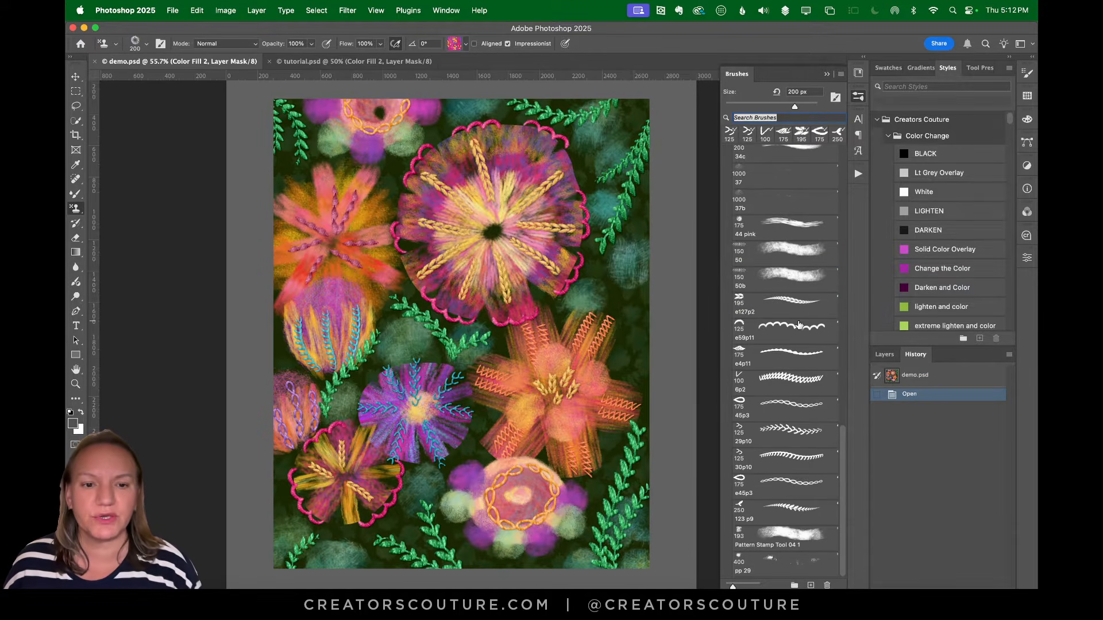
scroll(799, 325, up, 8)
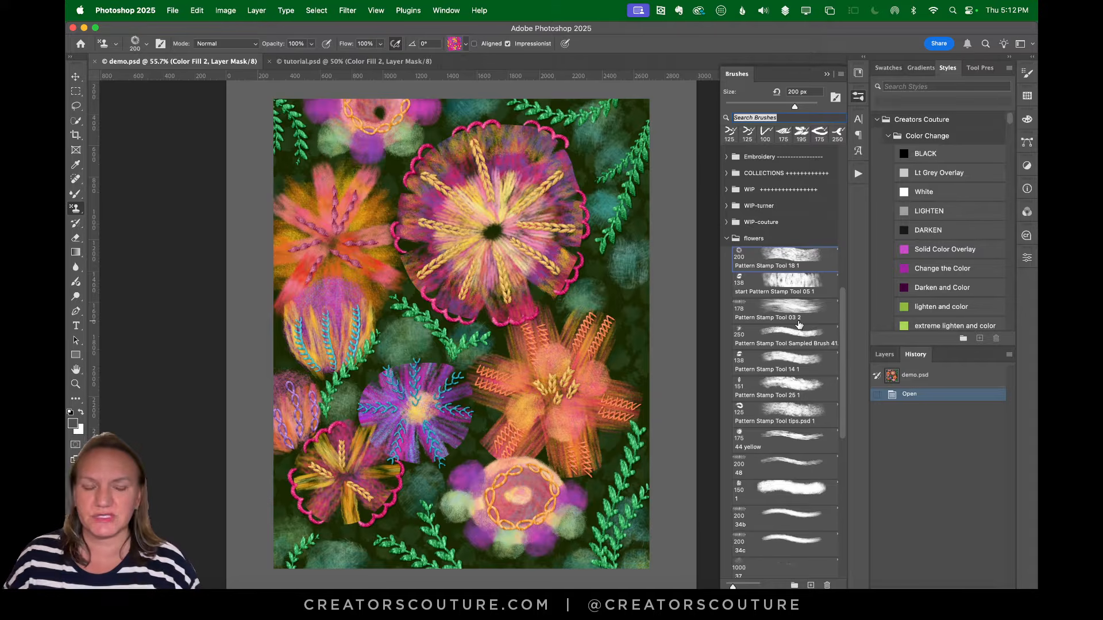
click(799, 325)
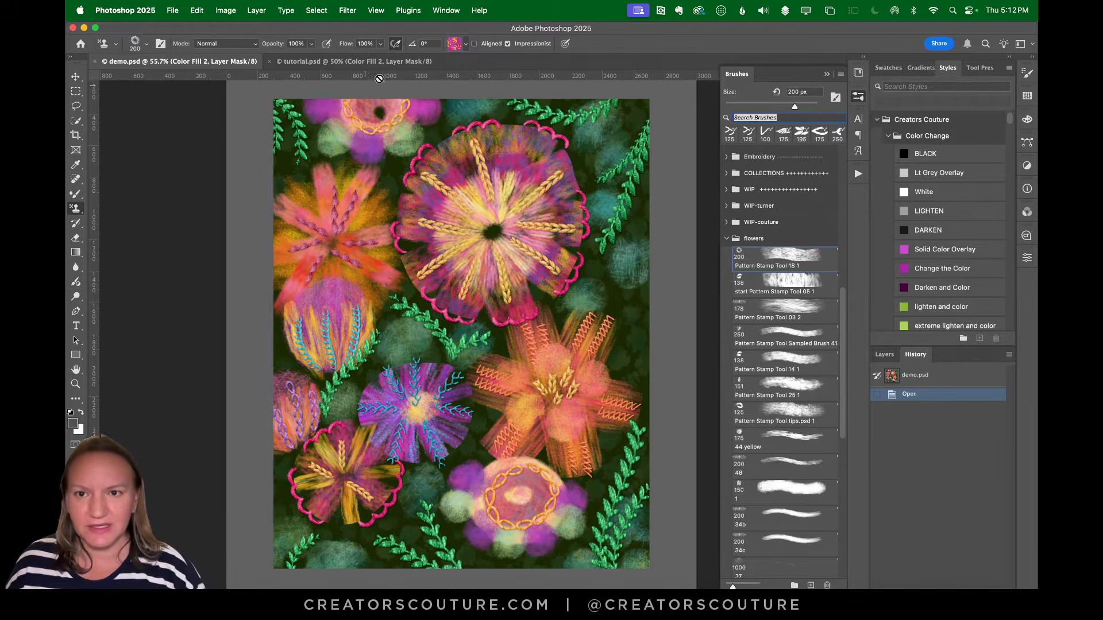
Compare the finished artwork in demo.psd with the red circle sketch in tutorial.psd
click(367, 62)
click(224, 61)
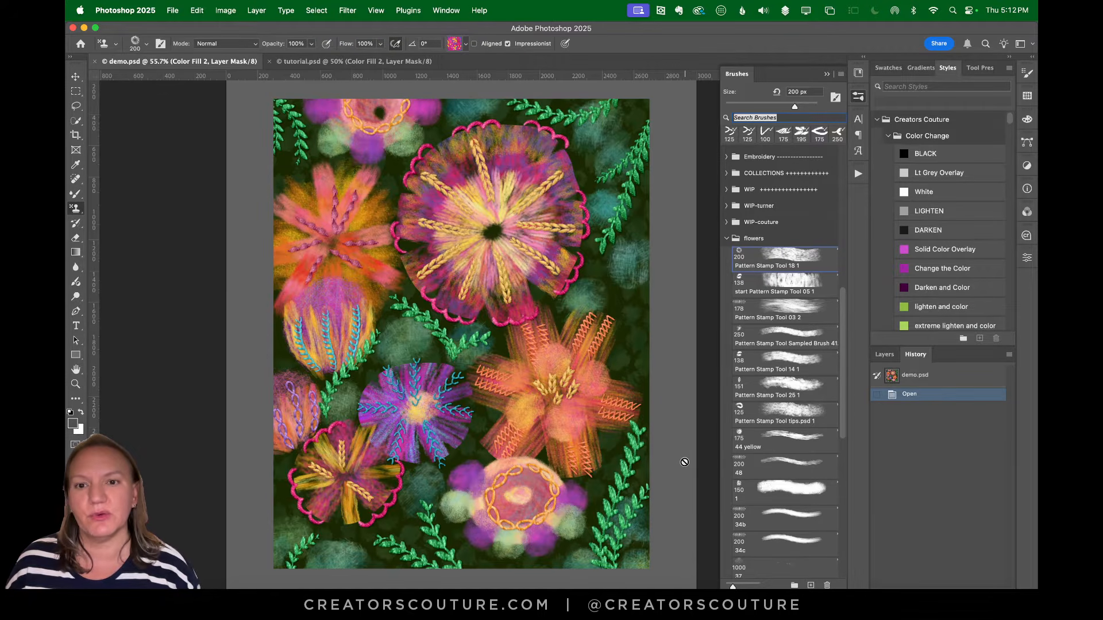
click(368, 64)
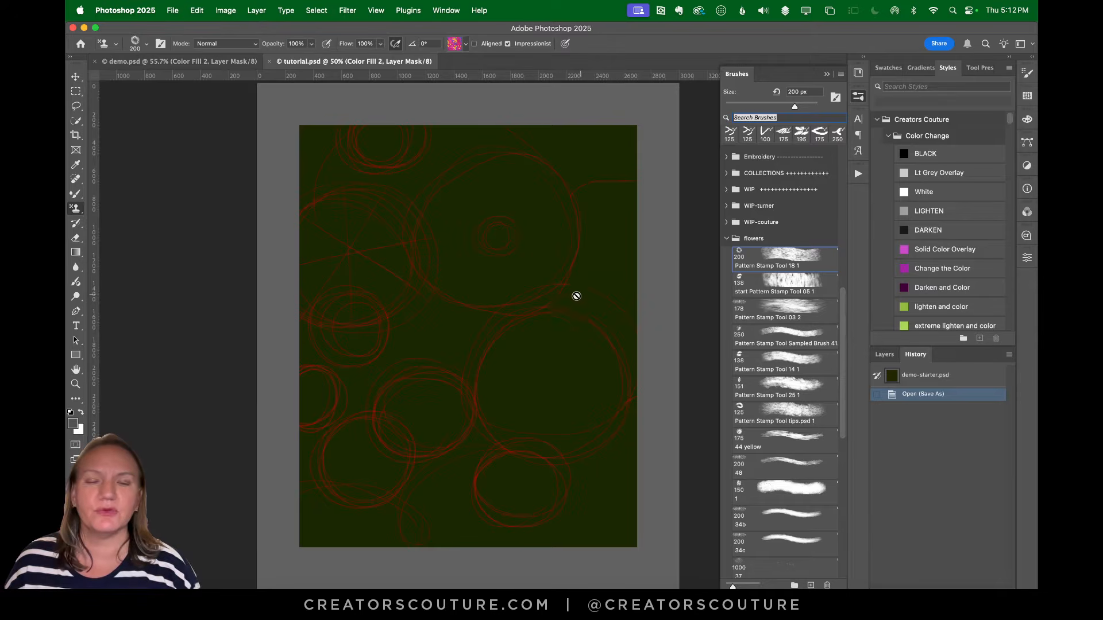
click(230, 63)
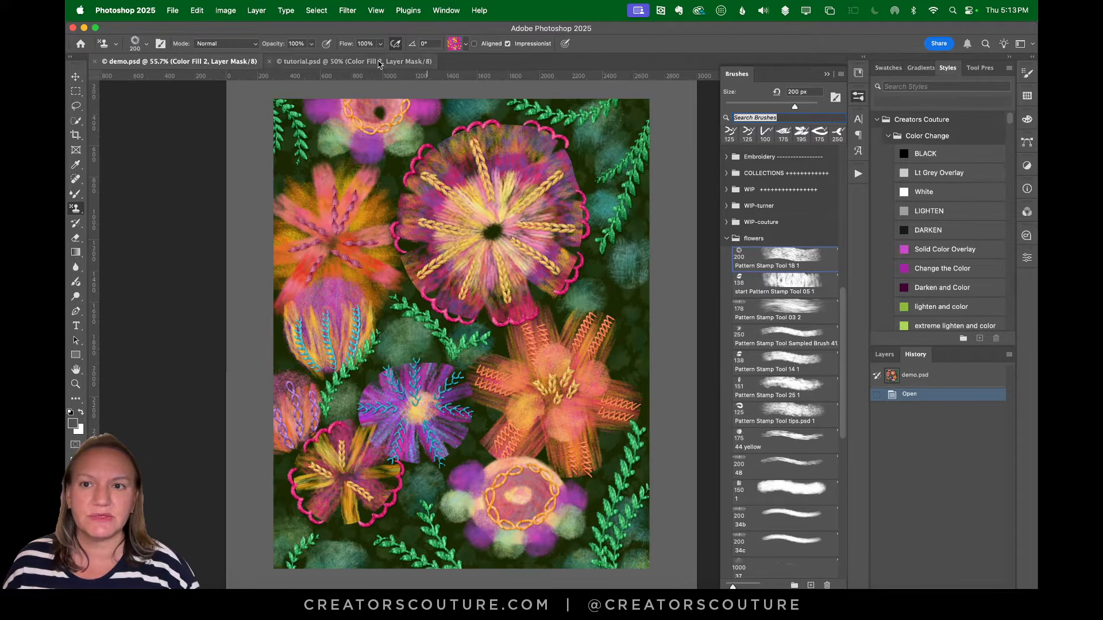
click(395, 62)
Select the red sketch layer, Layer 10, in tutorial.psd and enlarge the canvas view to 57.4% with the brush list hidden
click(885, 354)
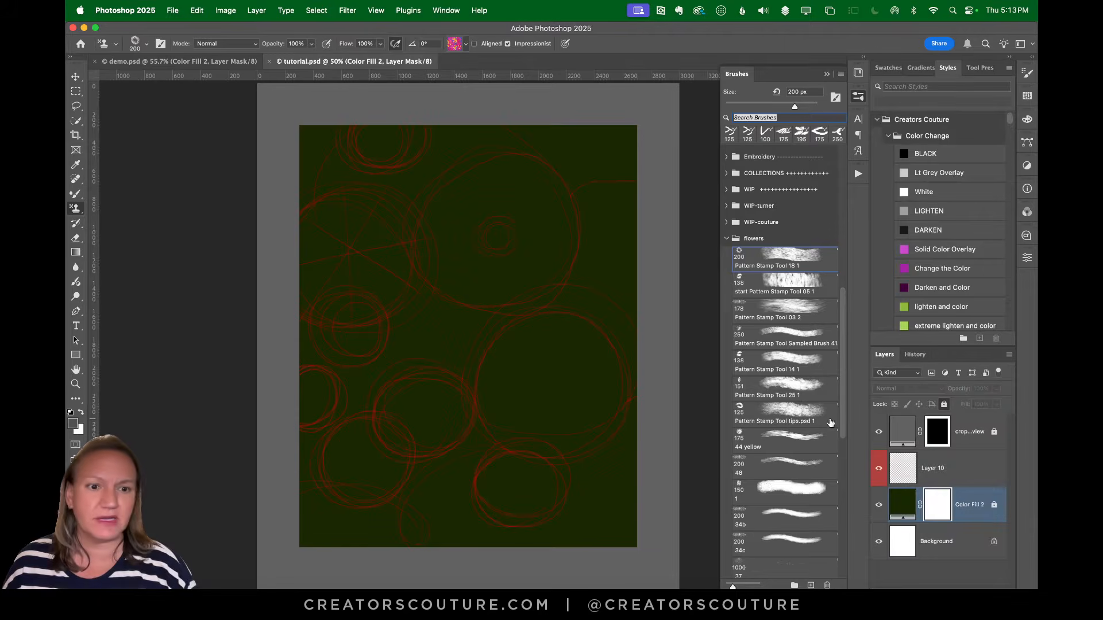
click(947, 470)
click(872, 477)
click(872, 476)
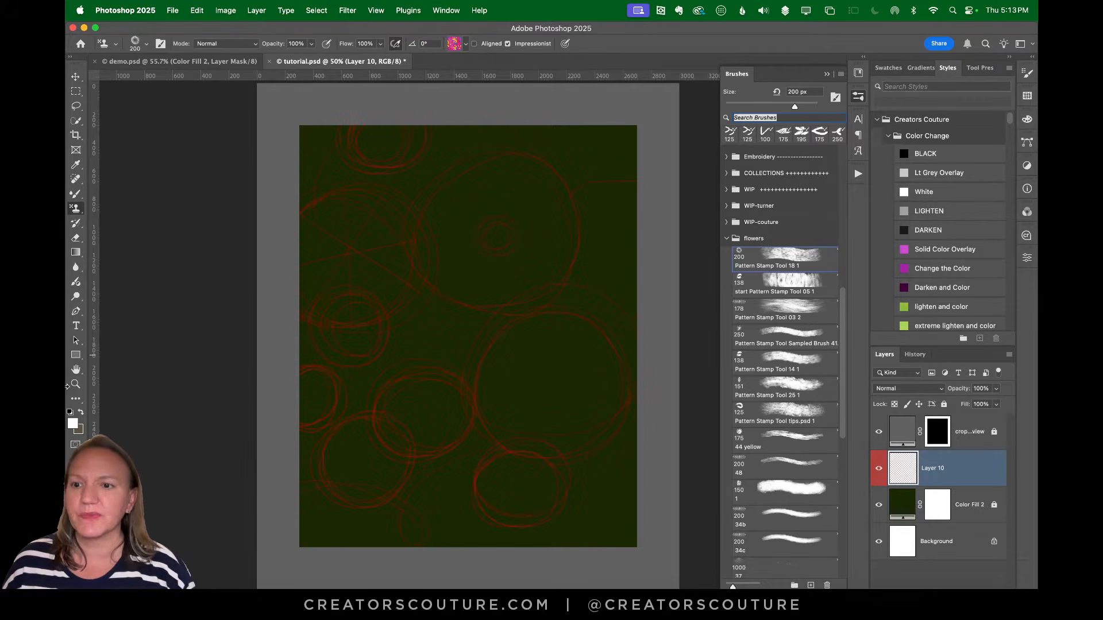
click(76, 384)
drag(473, 358, 485, 361)
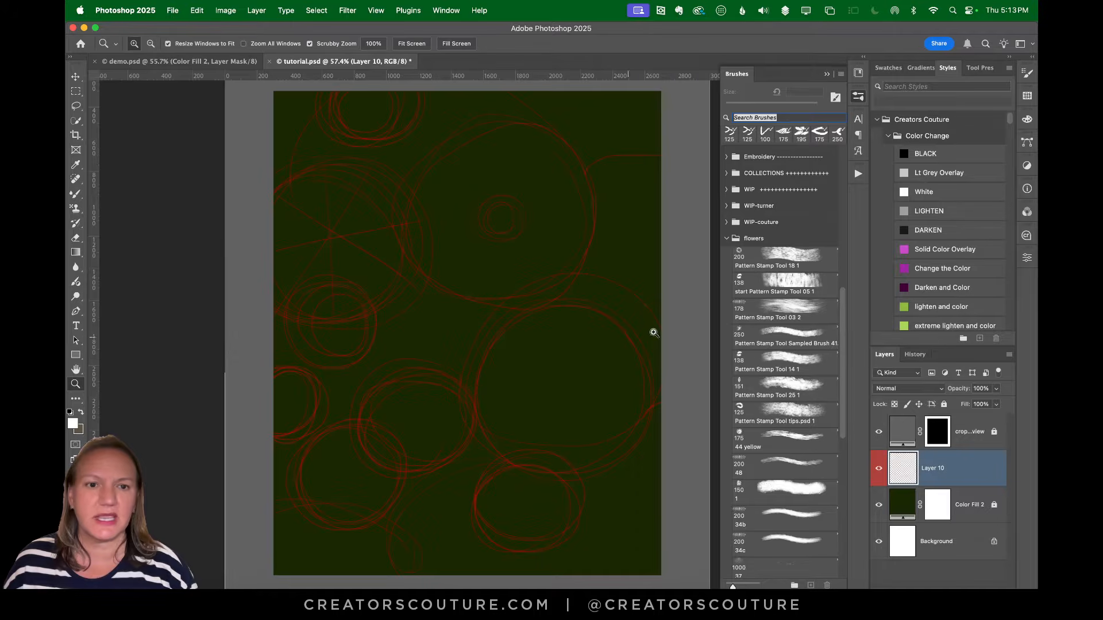
click(858, 96)
scroll(842, 267, up, 2)
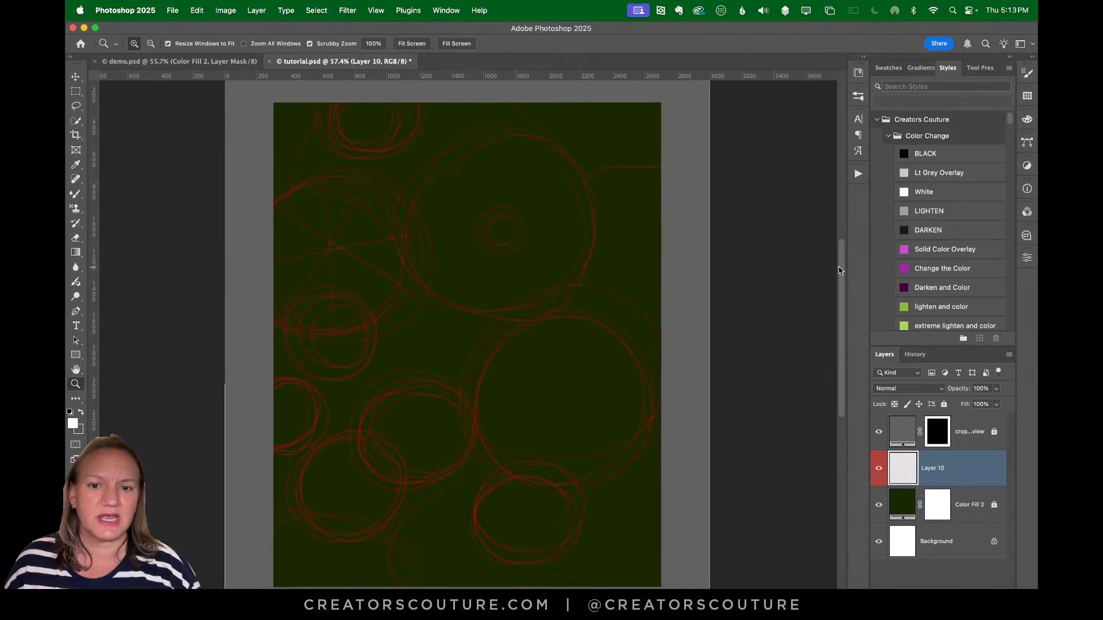
Add a new empty layer directly above Color Fill 2 in tutorial.psd, beneath the red sketch layer
click(252, 61)
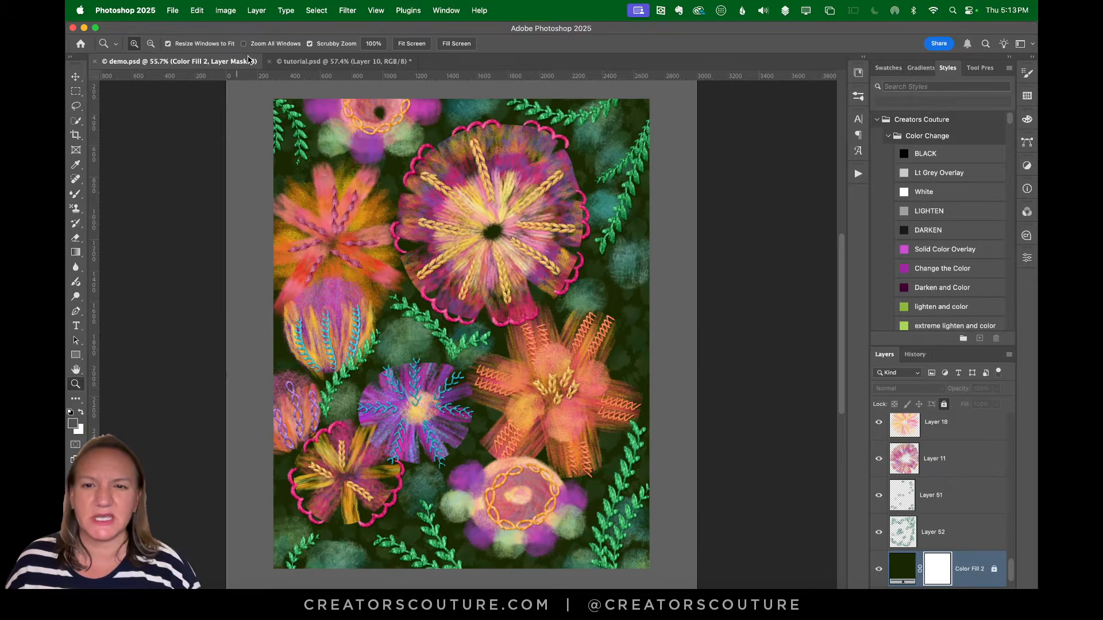
click(317, 64)
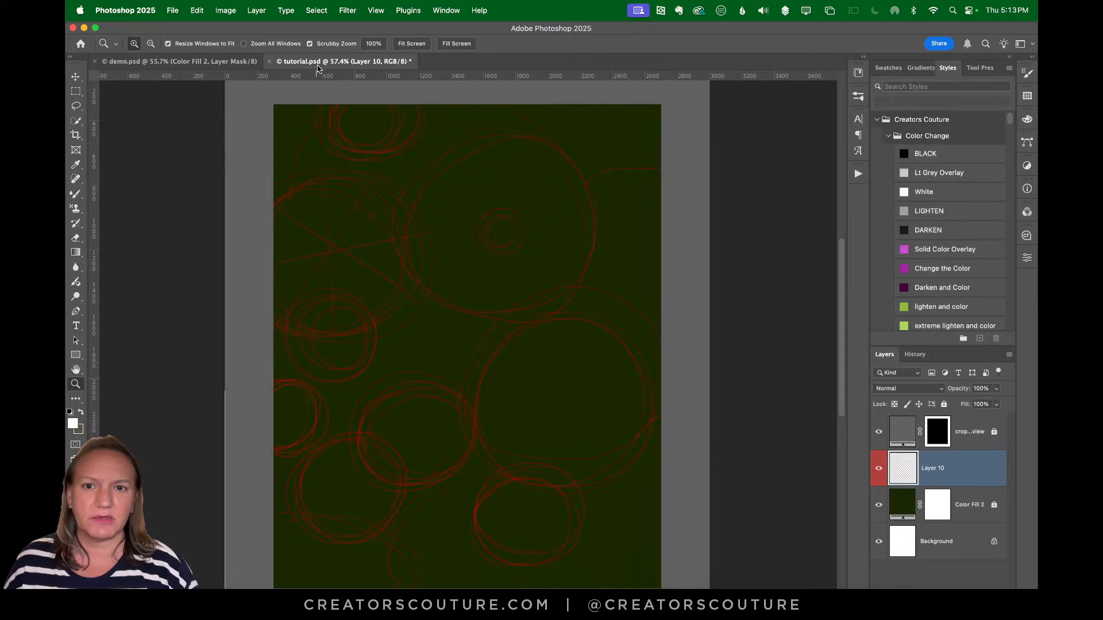
click(76, 106)
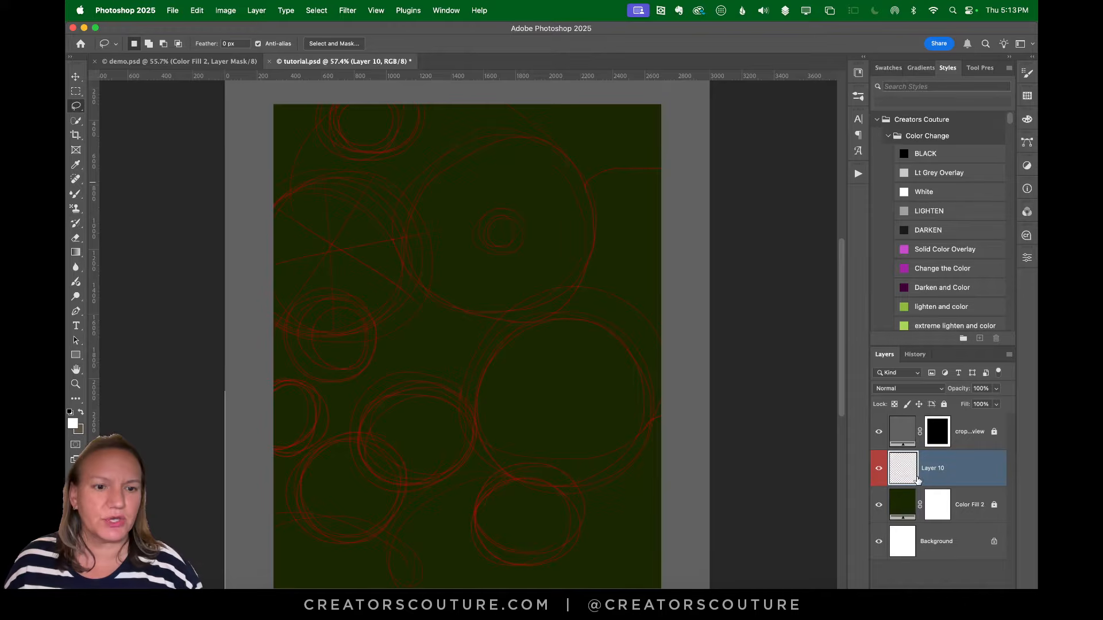
click(967, 506)
key(super+shift+alt+n)
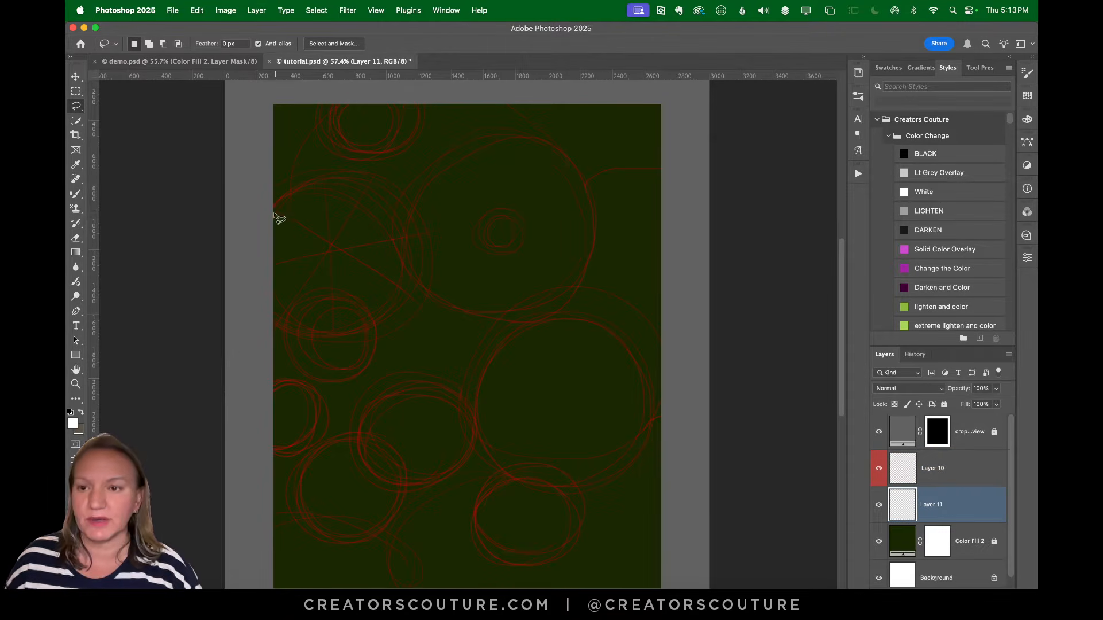
Draw a freehand Lasso selection around the outline of the large upper circle in tutorial.psd, using demo.psd as the reference
mouse_move(76, 121)
mouse_down()
mouse_move(110, 118)
mouse_move(121, 130)
mouse_up()
click(179, 61)
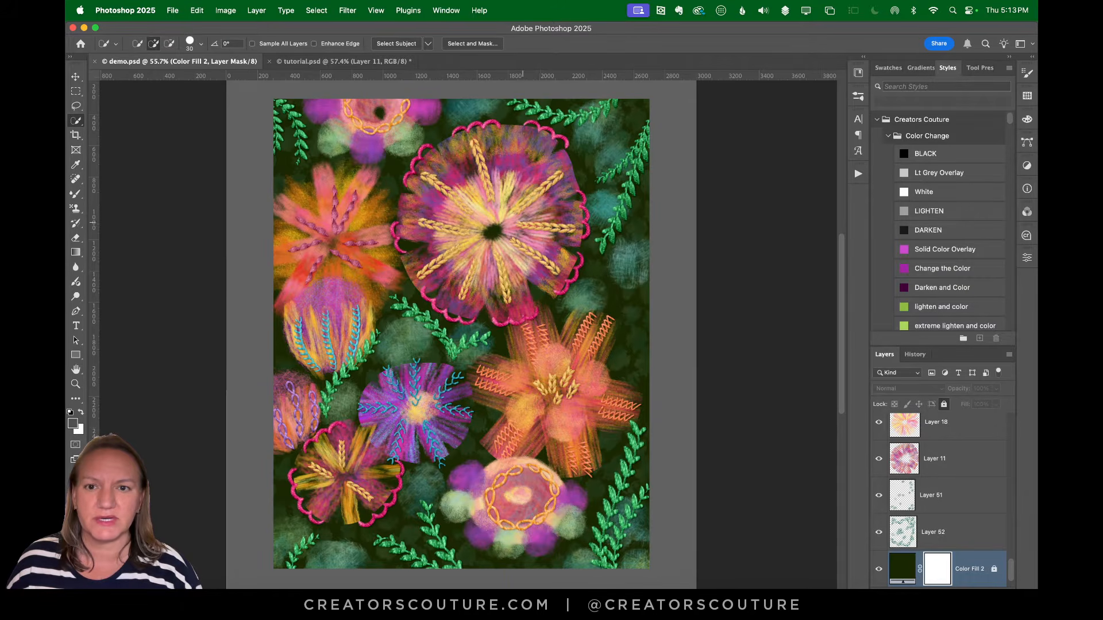
click(325, 64)
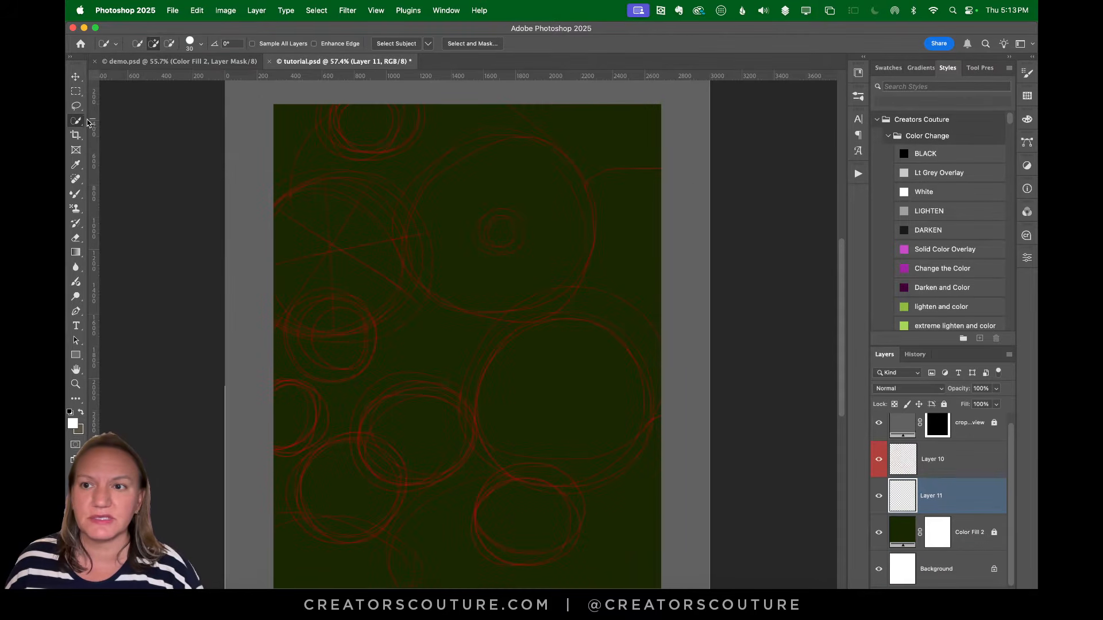
click(76, 106)
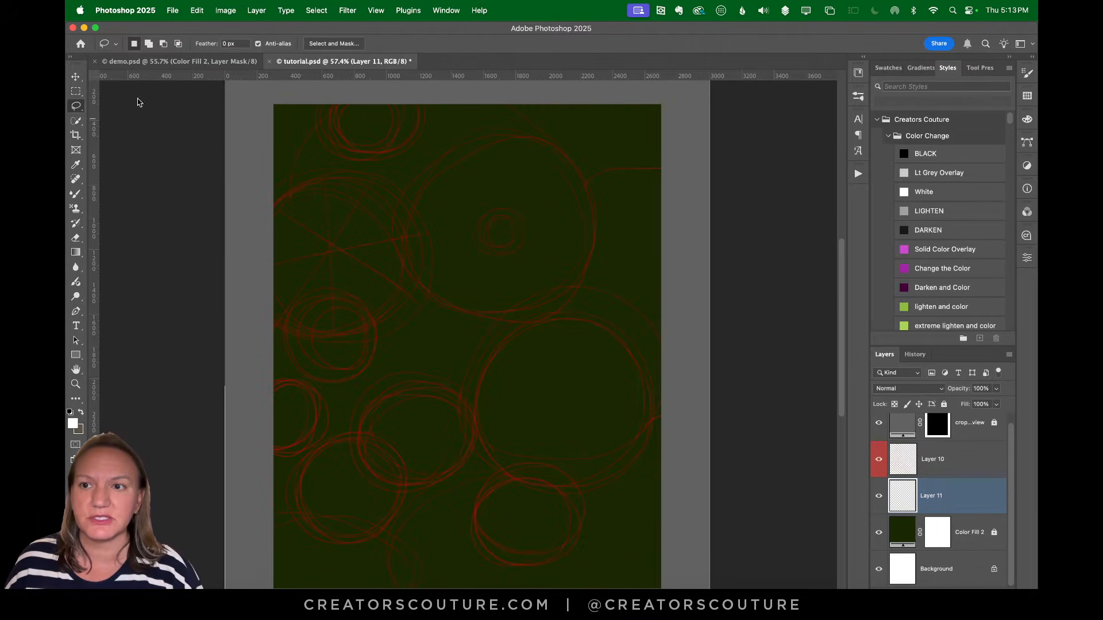
right_click(76, 106)
click(132, 117)
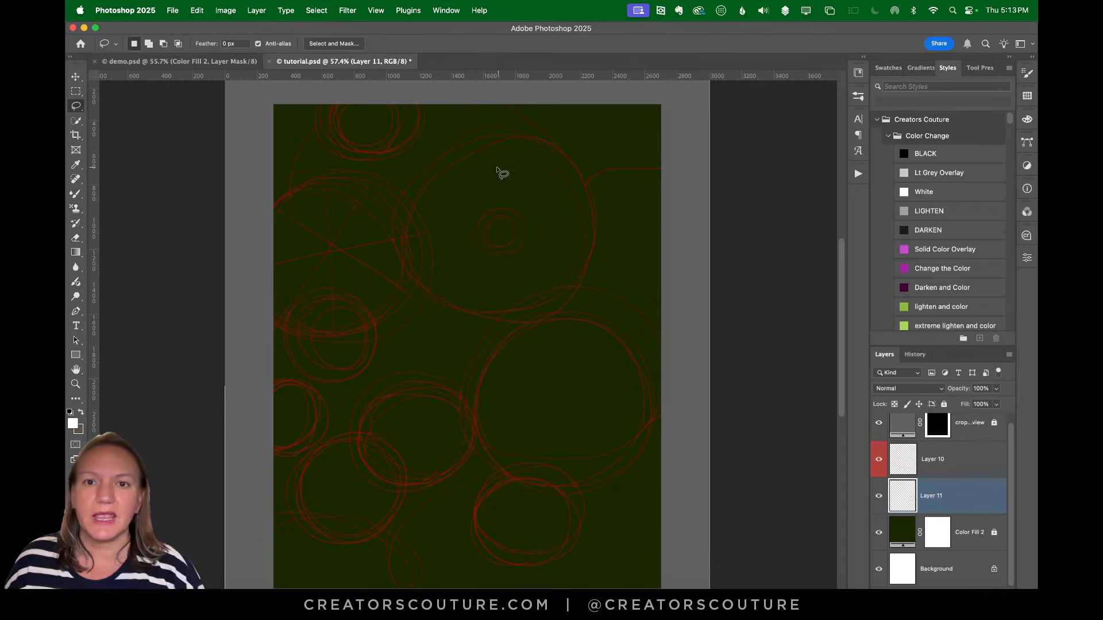
mouse_move(527, 137)
mouse_down()
mouse_move(478, 135)
mouse_move(431, 165)
mouse_move(409, 198)
mouse_move(405, 259)
mouse_move(417, 294)
mouse_move(490, 329)
mouse_move(556, 313)
mouse_move(581, 281)
mouse_move(593, 239)
mouse_move(569, 165)
mouse_move(526, 138)
mouse_up()
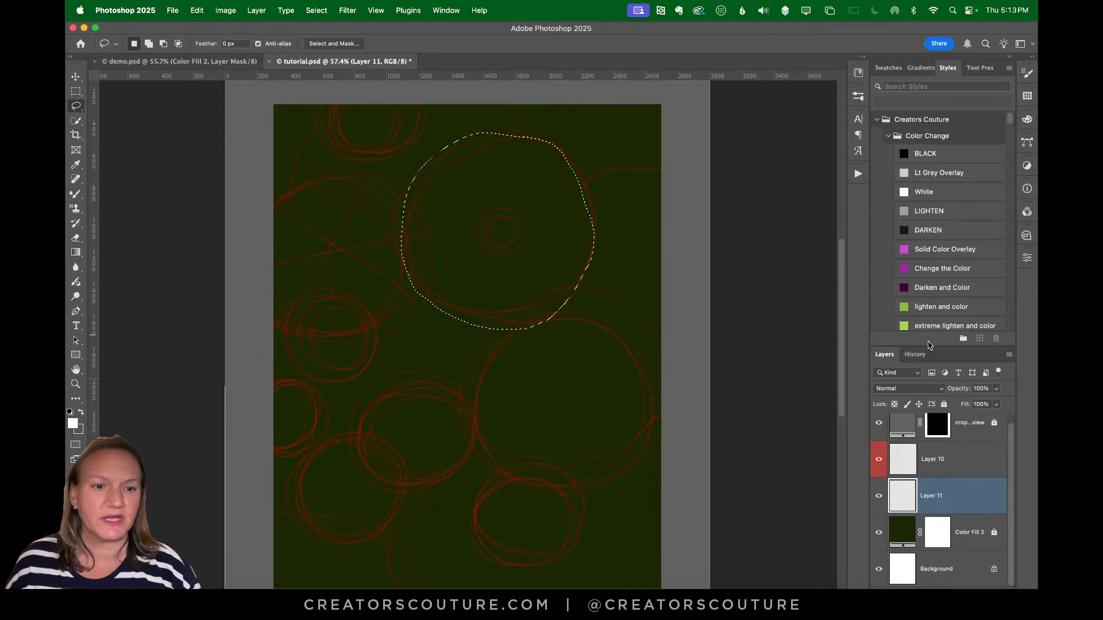
click(230, 58)
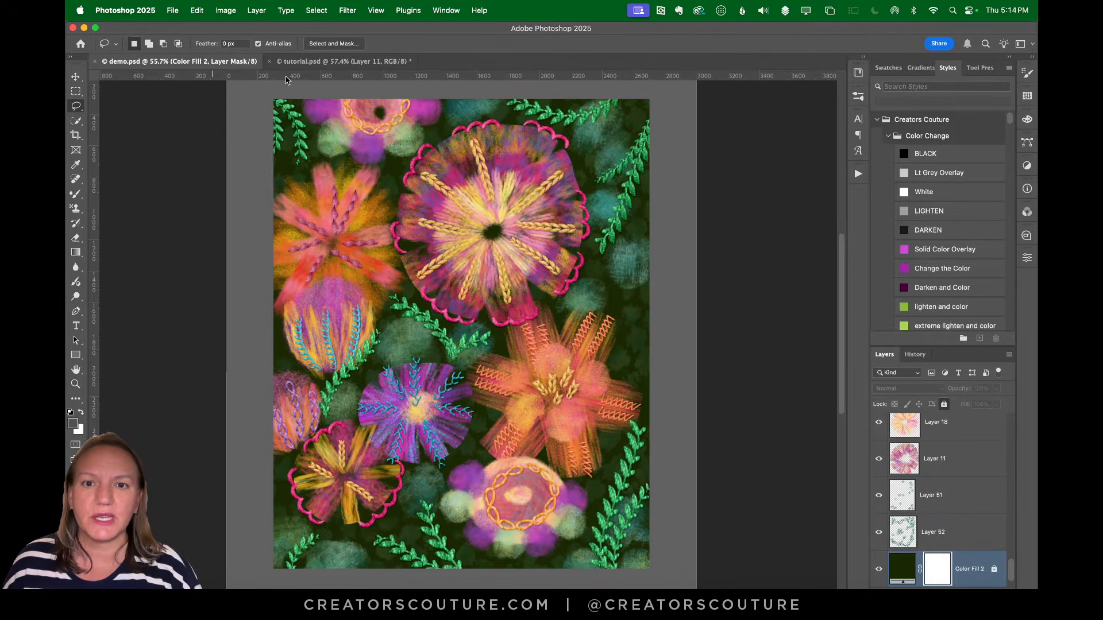
click(304, 63)
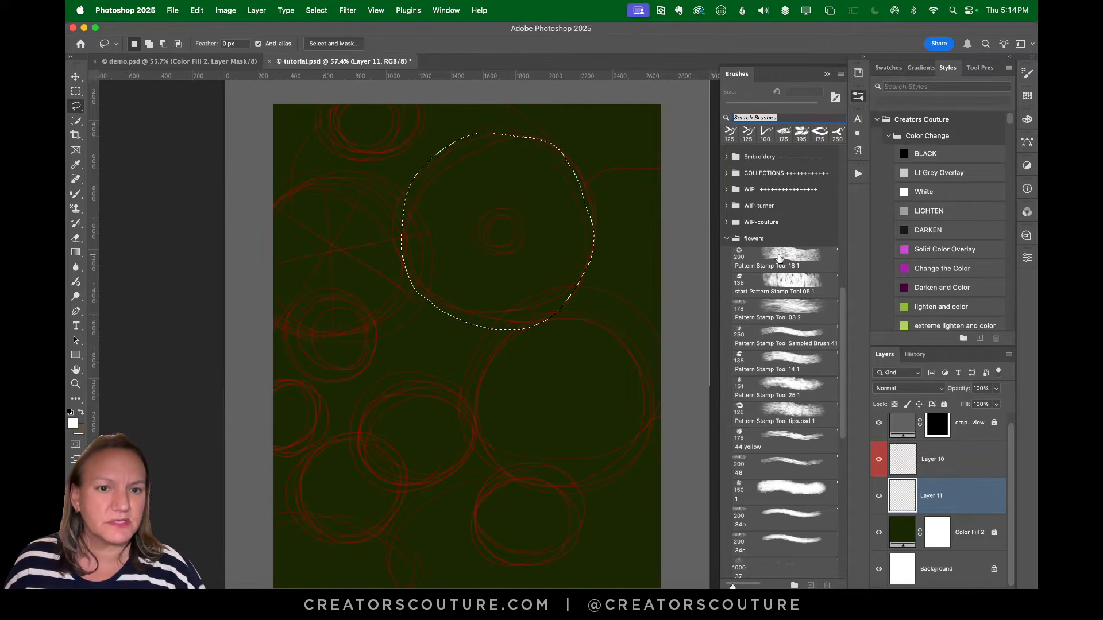
Select the Pattern Stamp Tool 18 1 brush at 200 px and try a diagonal stroke inside the circle selection on Layer 11
click(778, 258)
mouse_move(485, 179)
mouse_down()
mouse_move(441, 296)
mouse_move(517, 191)
mouse_move(571, 152)
mouse_up()
key(super+z)
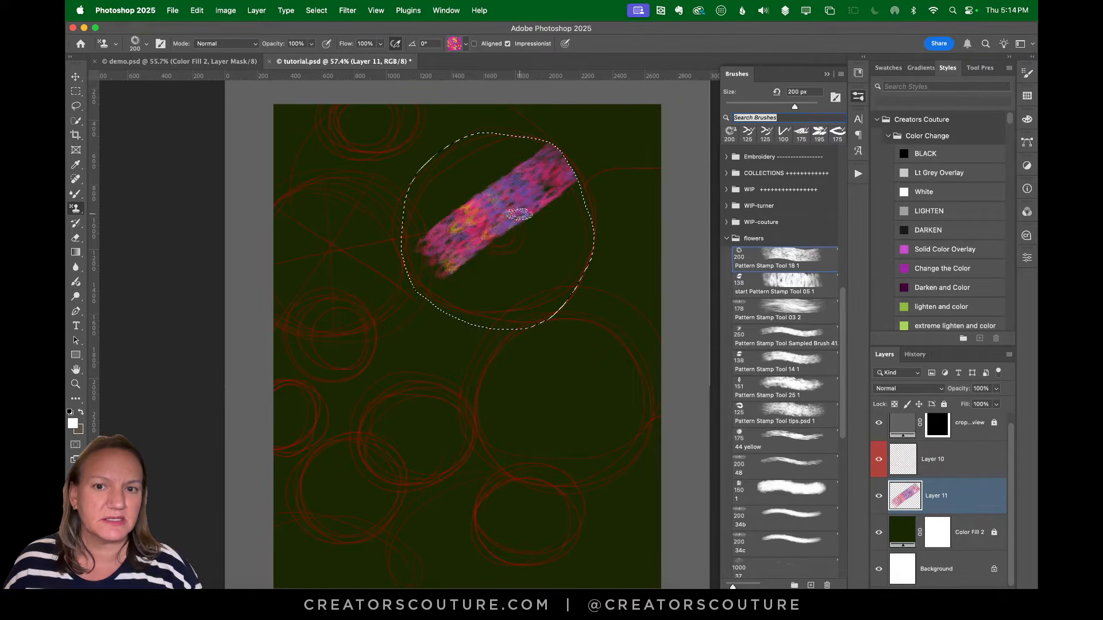
click(77, 383)
click(529, 188)
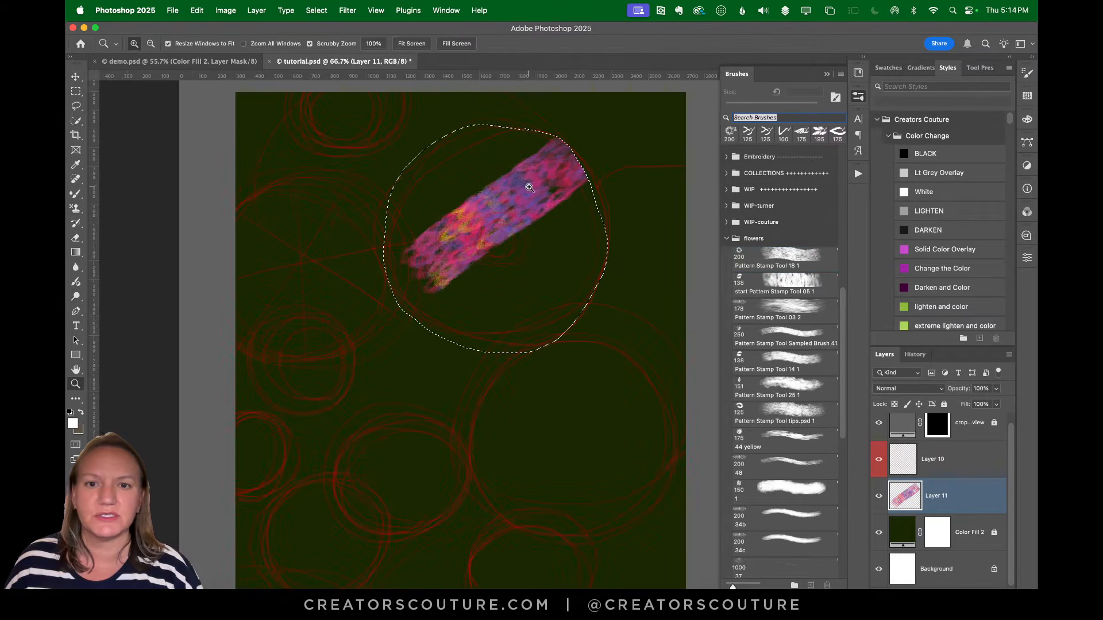
click(529, 187)
drag(520, 212, 510, 235)
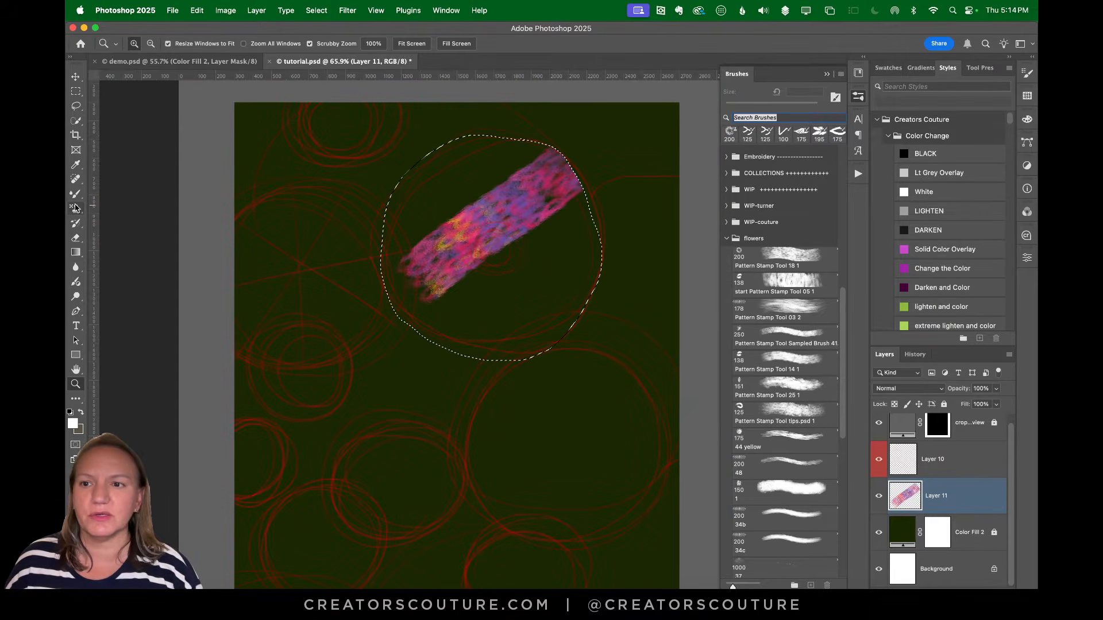
key(s)
key(super+z)
Try single brush strokes at different angles inside the selected circle with the Pattern Stamp Tool 18 1 brush
drag(473, 269, 548, 154)
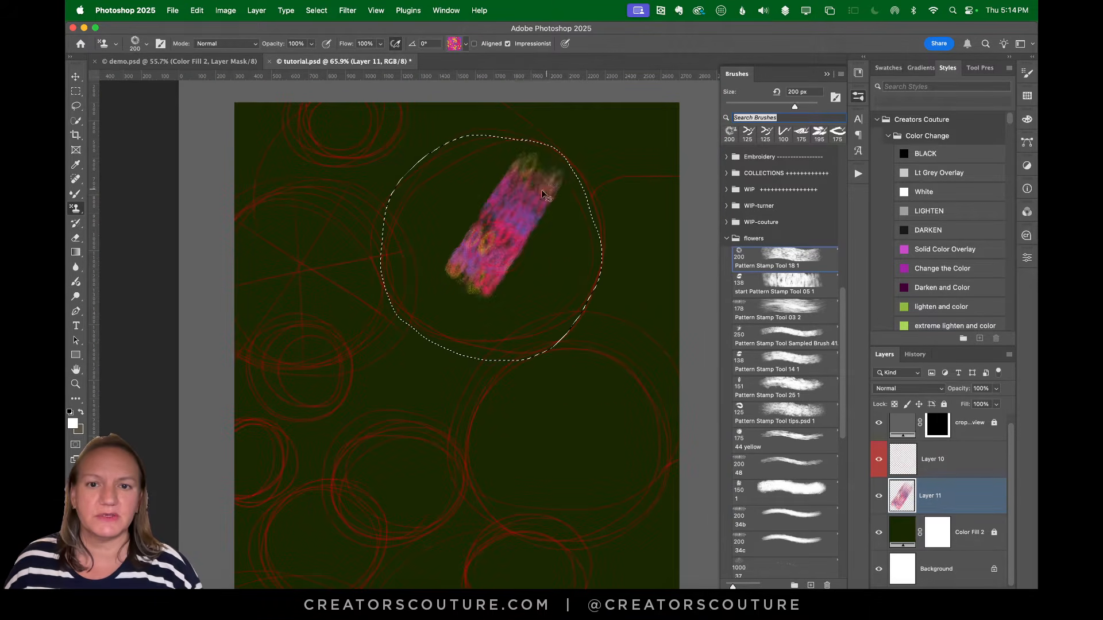
key(super+z)
drag(503, 119, 476, 275)
key(super+z)
drag(499, 111, 475, 237)
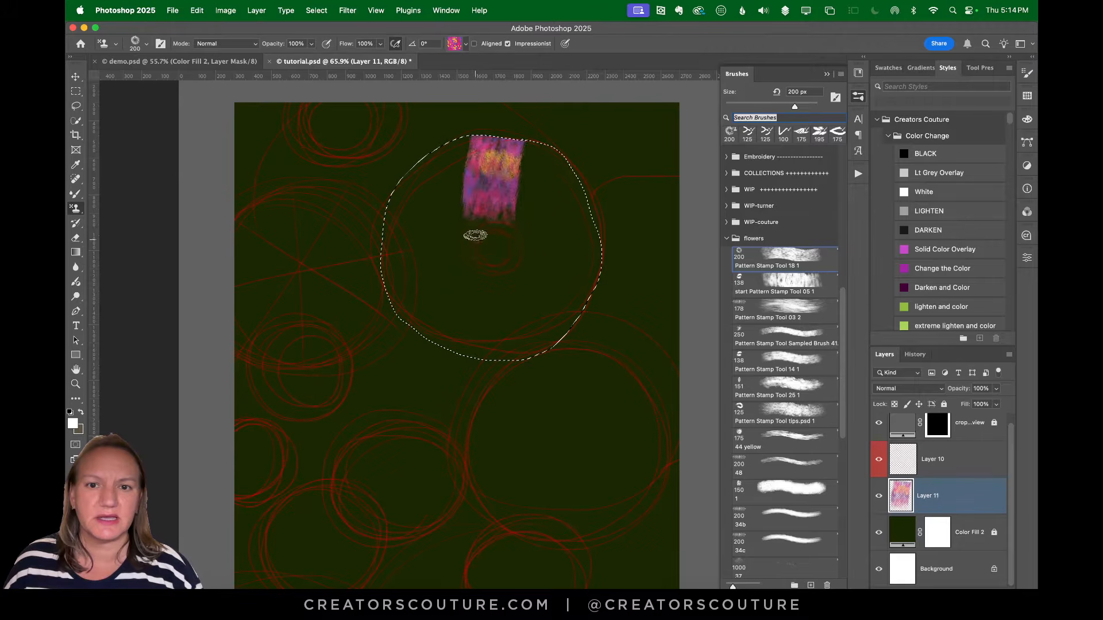
key(super+z)
Paint radial petal strokes from the selection outline toward the centre, covering the flower's top and left side on Layer 11
drag(495, 113, 483, 230)
drag(442, 139, 482, 250)
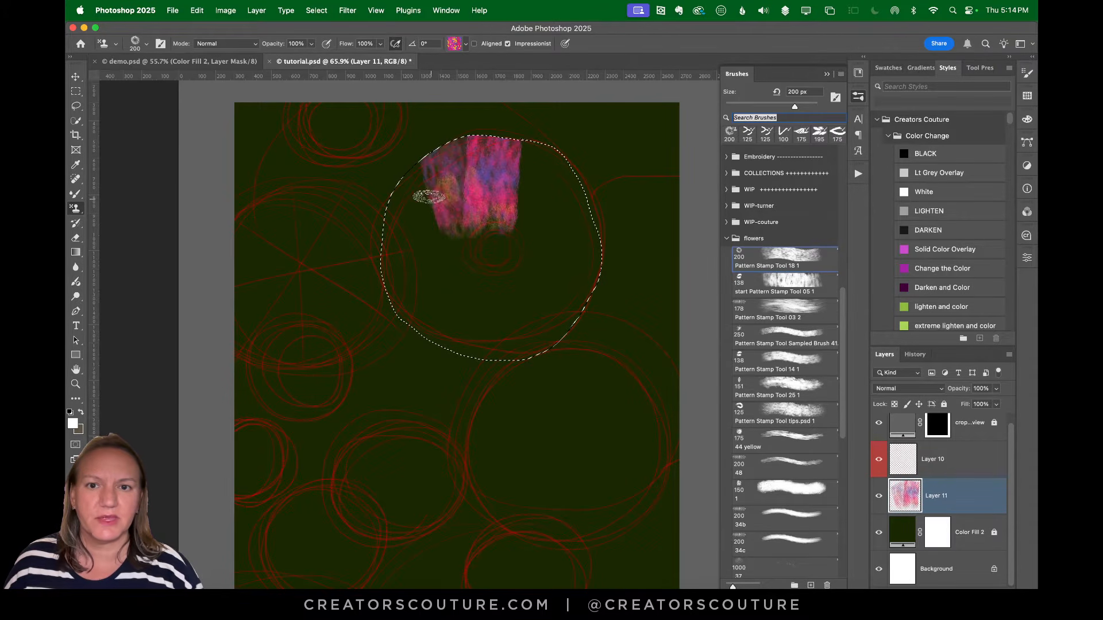
key(super+z)
drag(436, 134, 479, 250)
drag(386, 179, 466, 244)
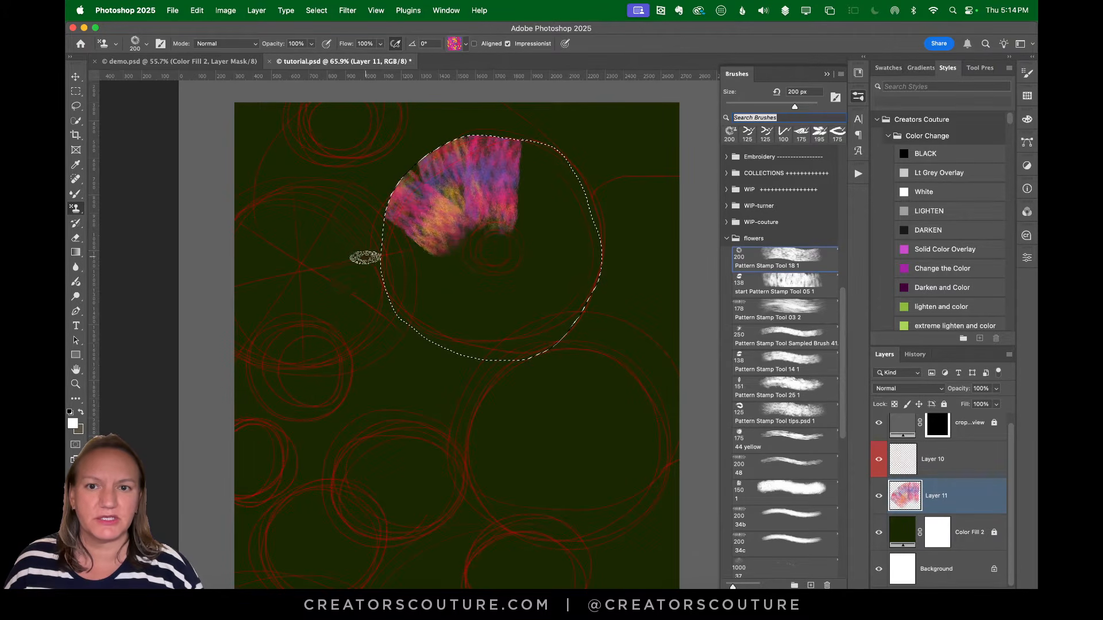
drag(388, 266, 453, 270)
drag(385, 318, 467, 246)
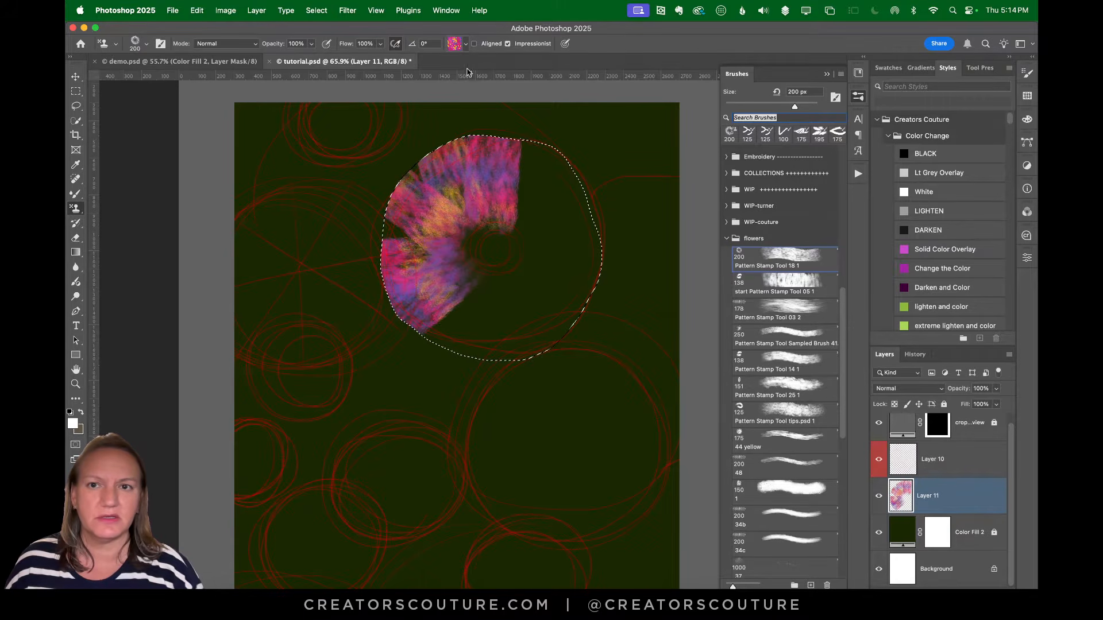
Paint radial petal strokes around the flower's right and lower sides in tutorial.psd, leaving narrow gaps and an open centre
click(241, 63)
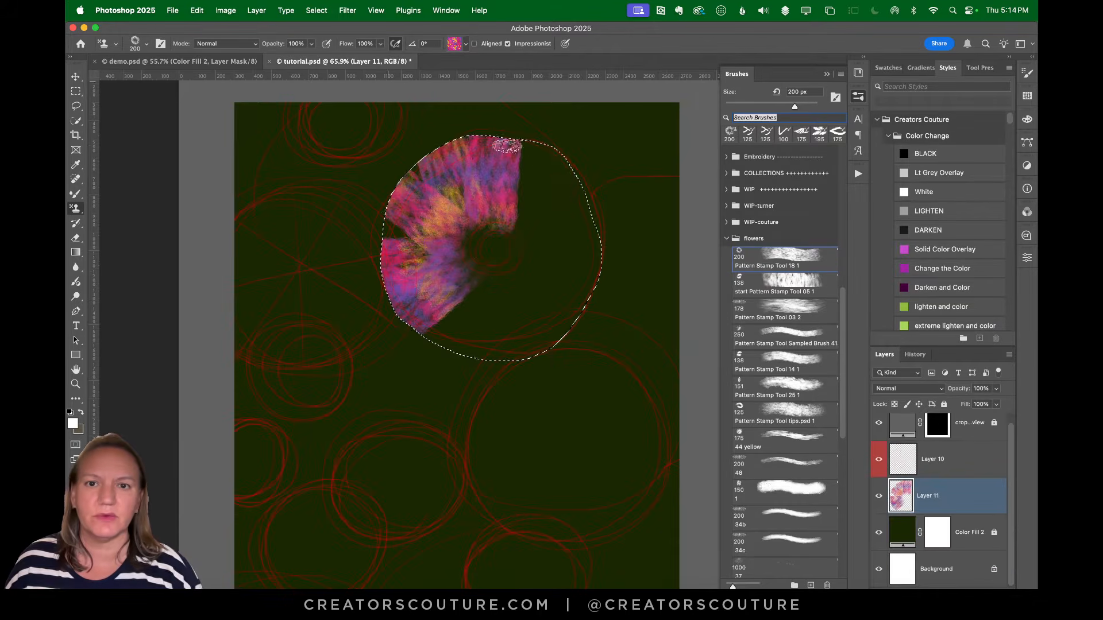
click(344, 61)
mouse_move(583, 162)
mouse_down()
mouse_move(535, 201)
mouse_move(504, 248)
mouse_up()
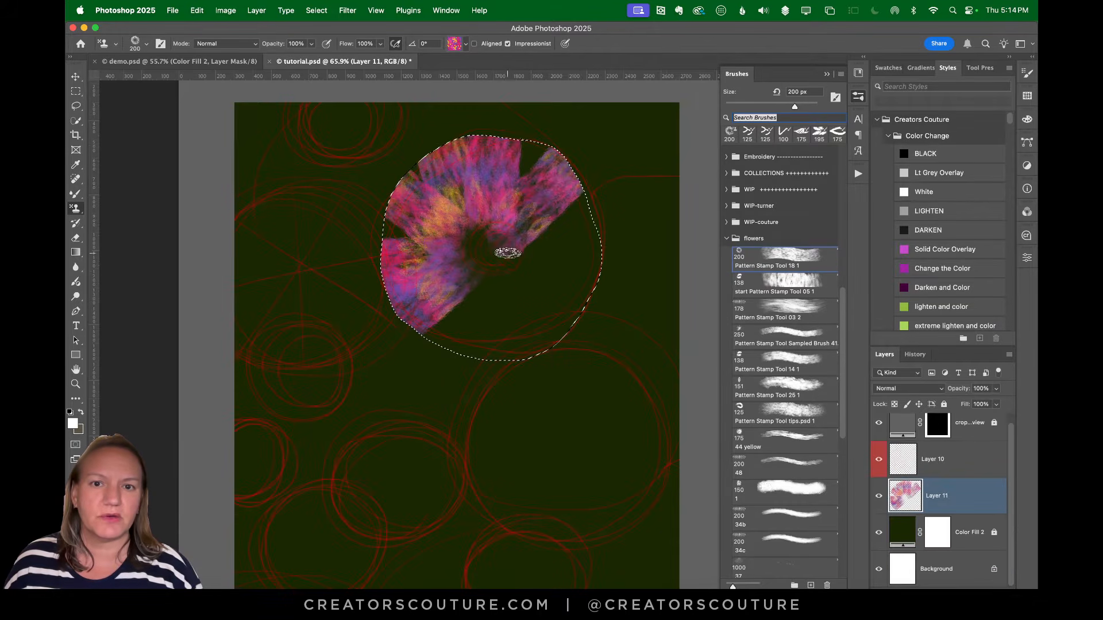
drag(618, 224, 492, 266)
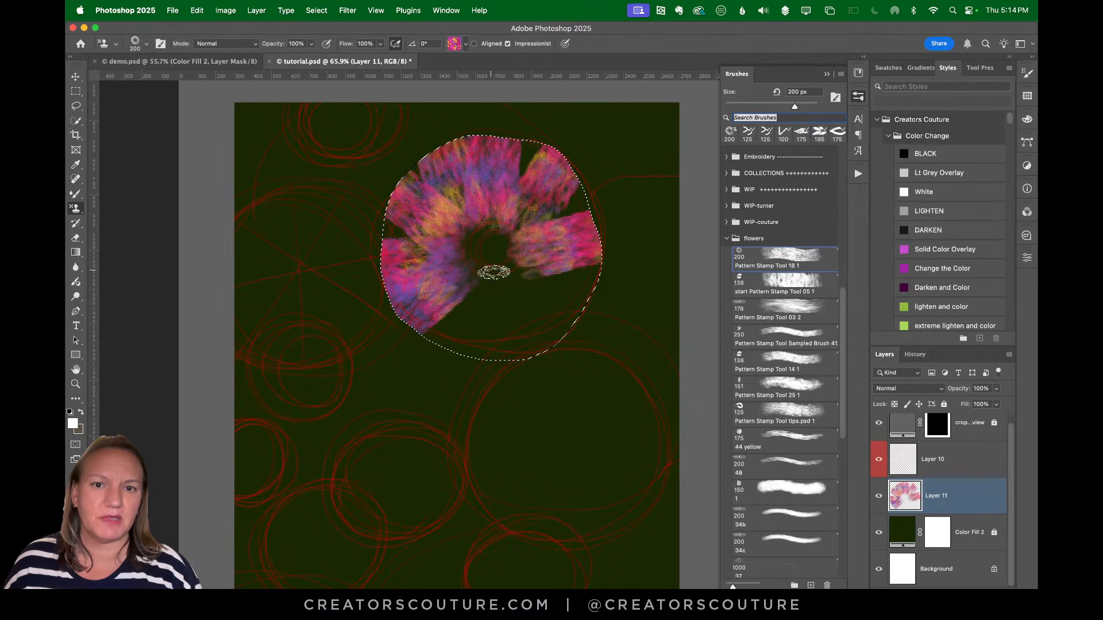
drag(584, 352, 534, 332)
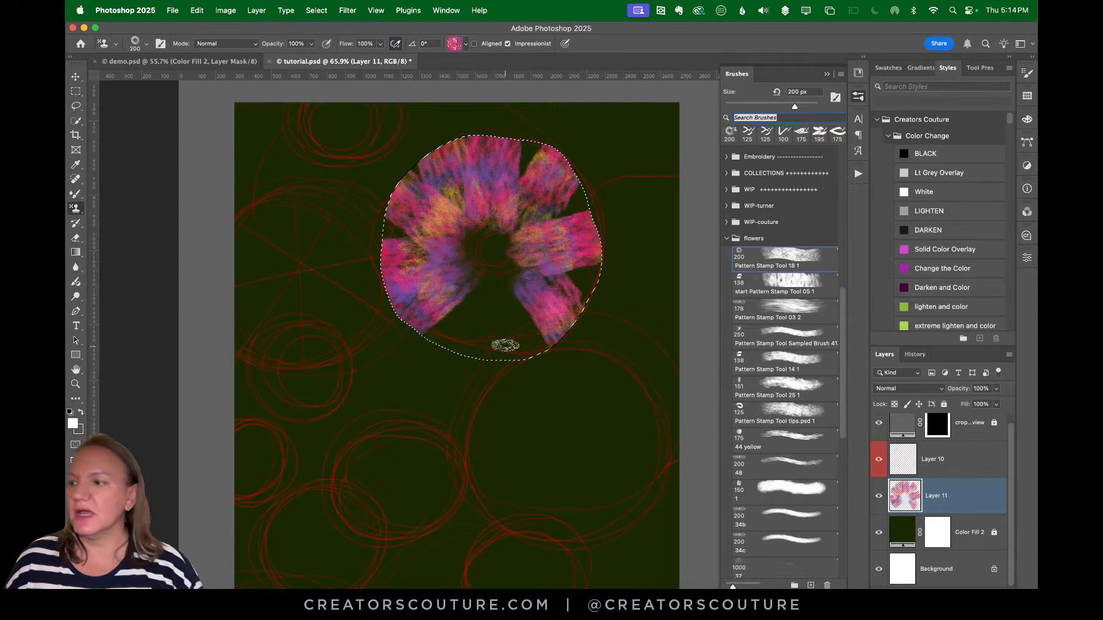
drag(512, 396, 484, 278)
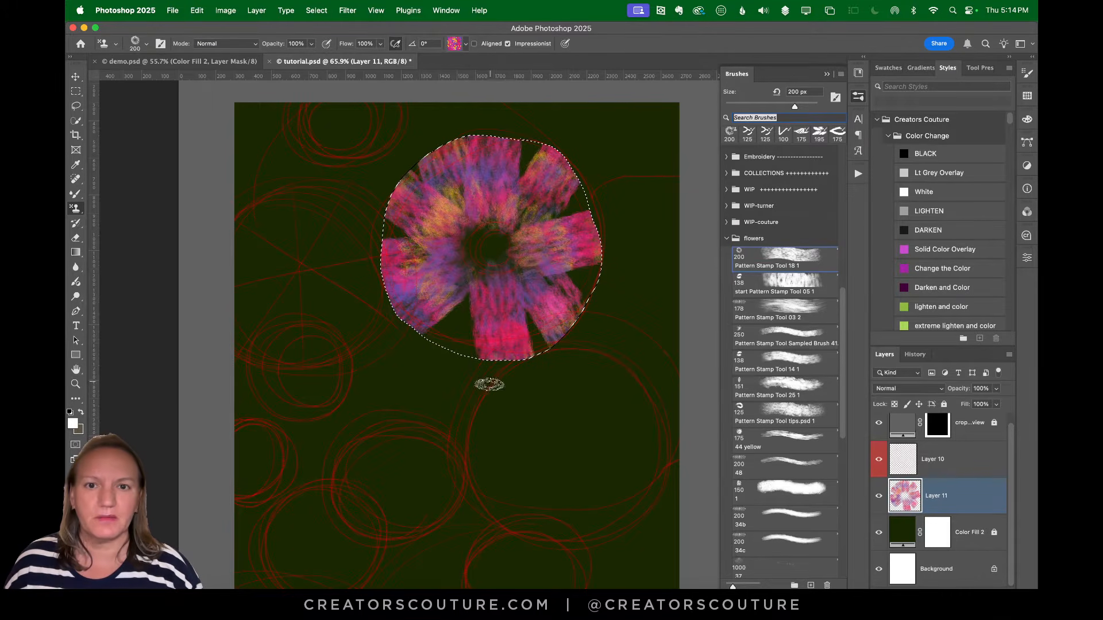
drag(458, 372, 484, 290)
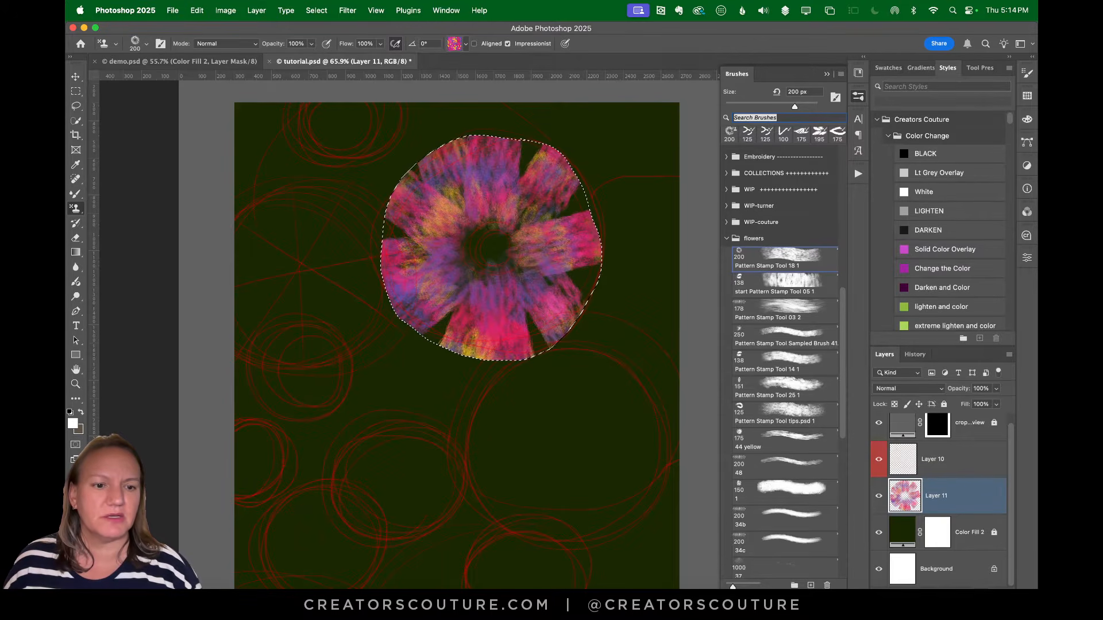
Add a new empty layer above Layer 11 in tutorial.psd and check the large flower's centre in demo.psd for reference
key(ctrl+alt+shift+n)
click(245, 63)
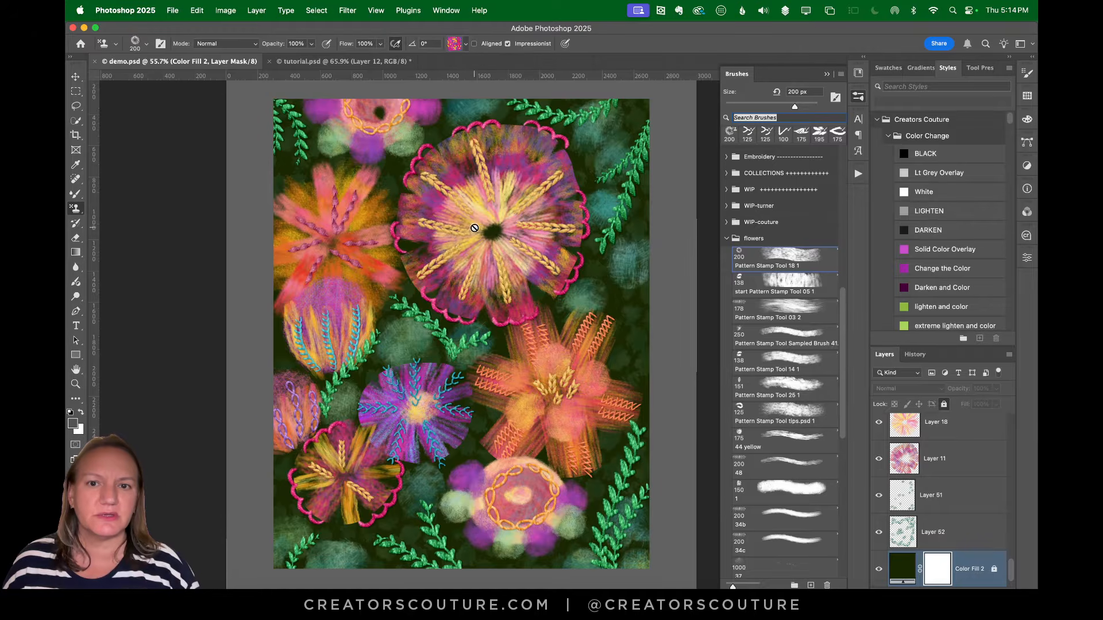
click(344, 61)
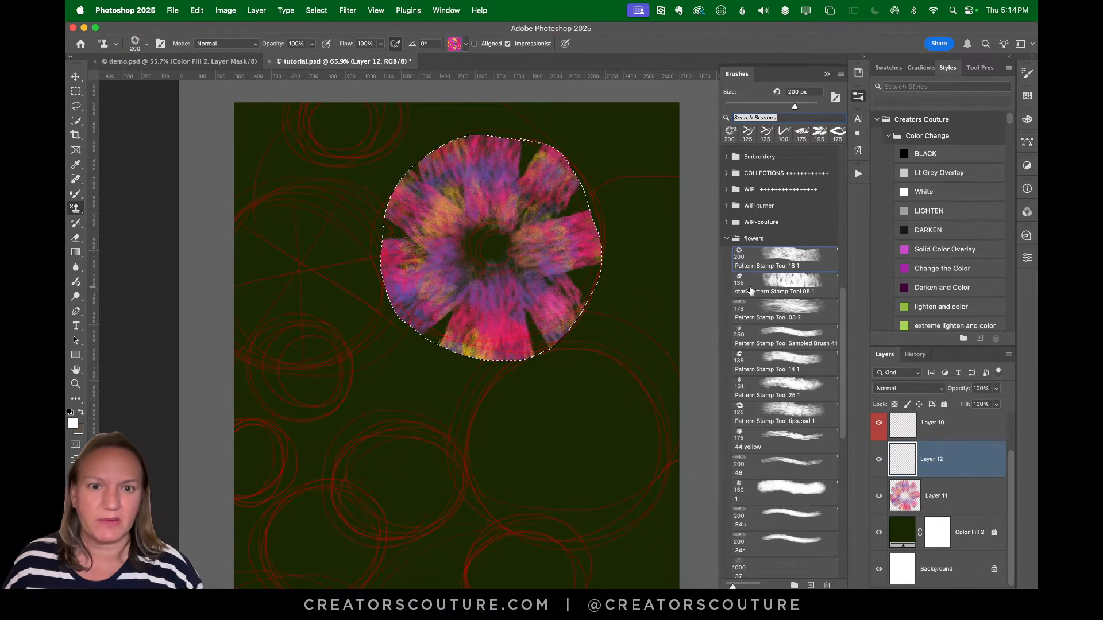
Try yellow and pink radial strokes across the flower on Layer 12 with the start Pattern Stamp Tool 05 1 brush
click(784, 284)
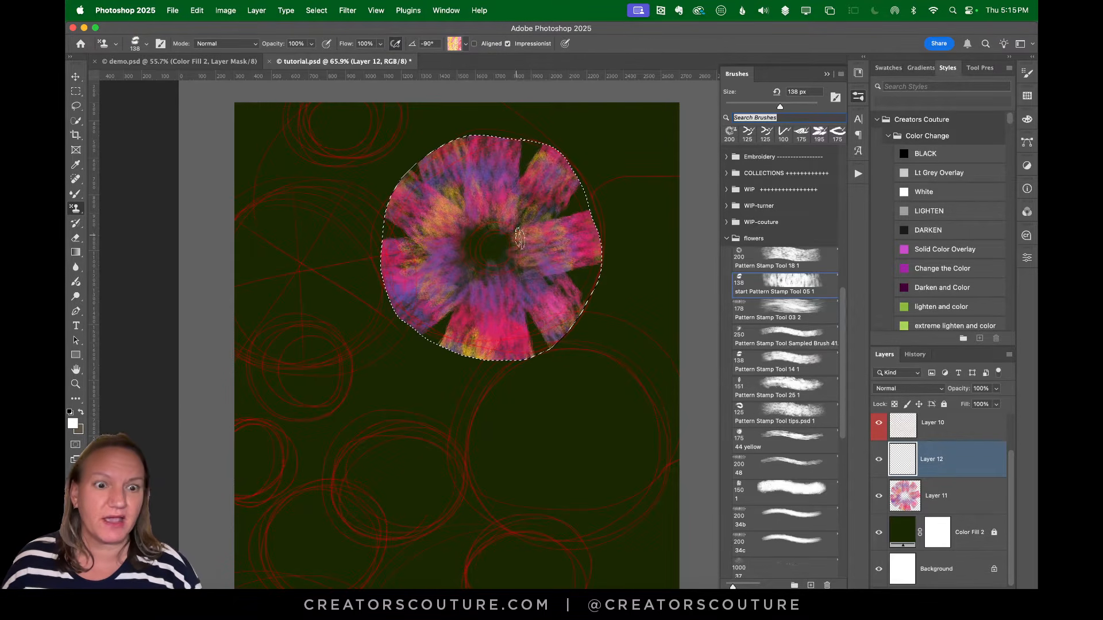
mouse_move(517, 178)
mouse_down()
mouse_move(477, 230)
mouse_move(466, 304)
mouse_up()
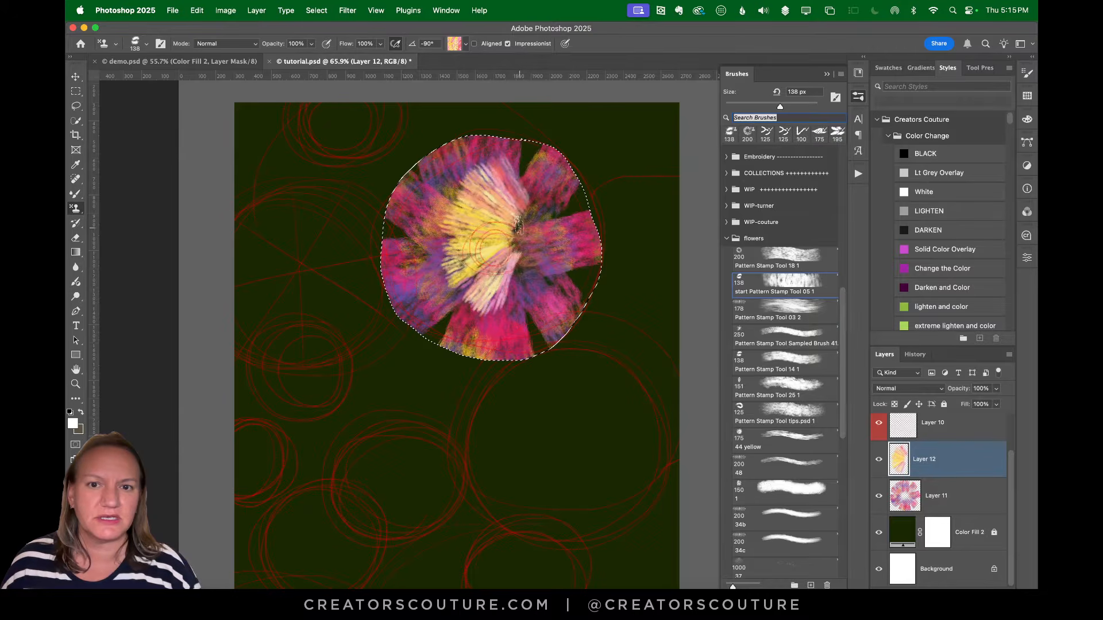
key(super+z)
mouse_move(483, 184)
mouse_down()
mouse_move(534, 178)
mouse_move(421, 401)
mouse_up()
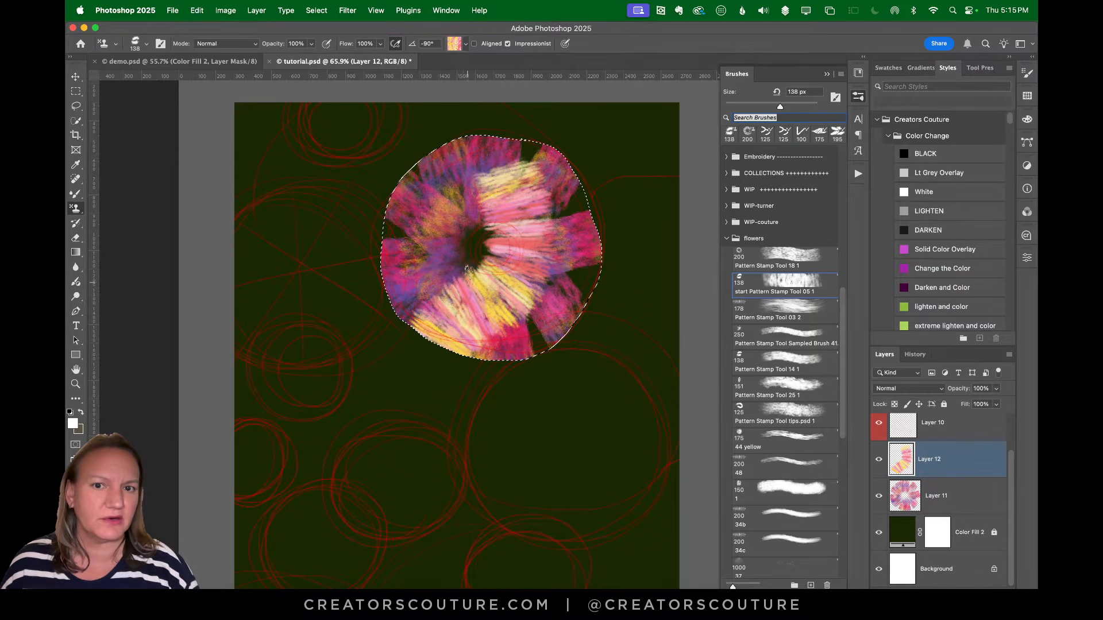
key(super+z)
Examine the color patterns available for the Pattern Stamp brushes, including the tropical-glitchcore and Colors of the Cote dAzur folders
click(454, 44)
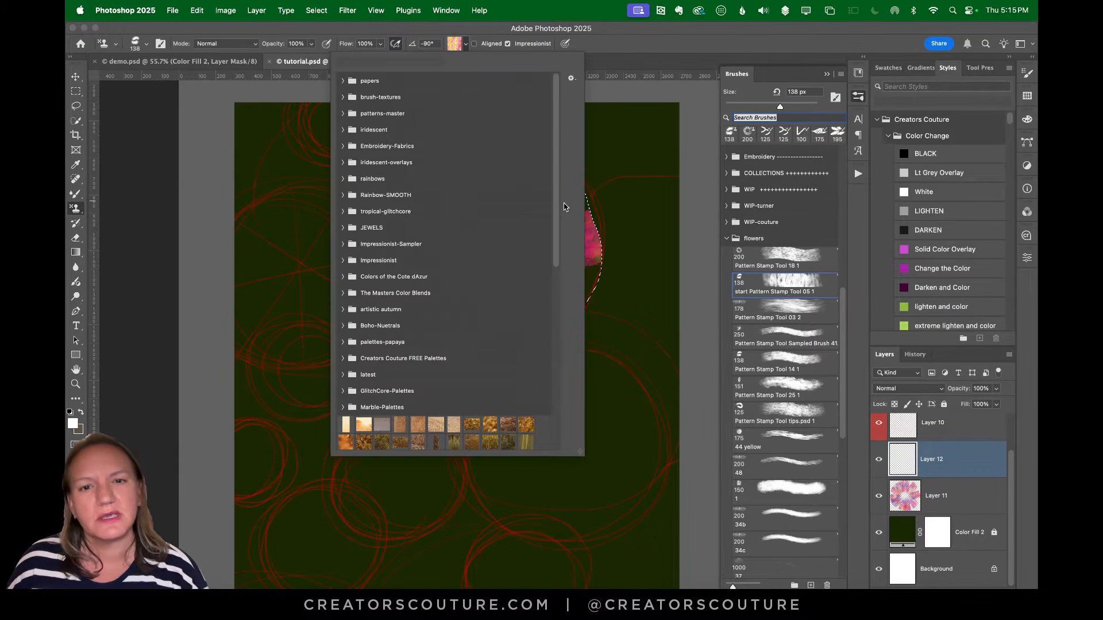
drag(556, 235, 553, 417)
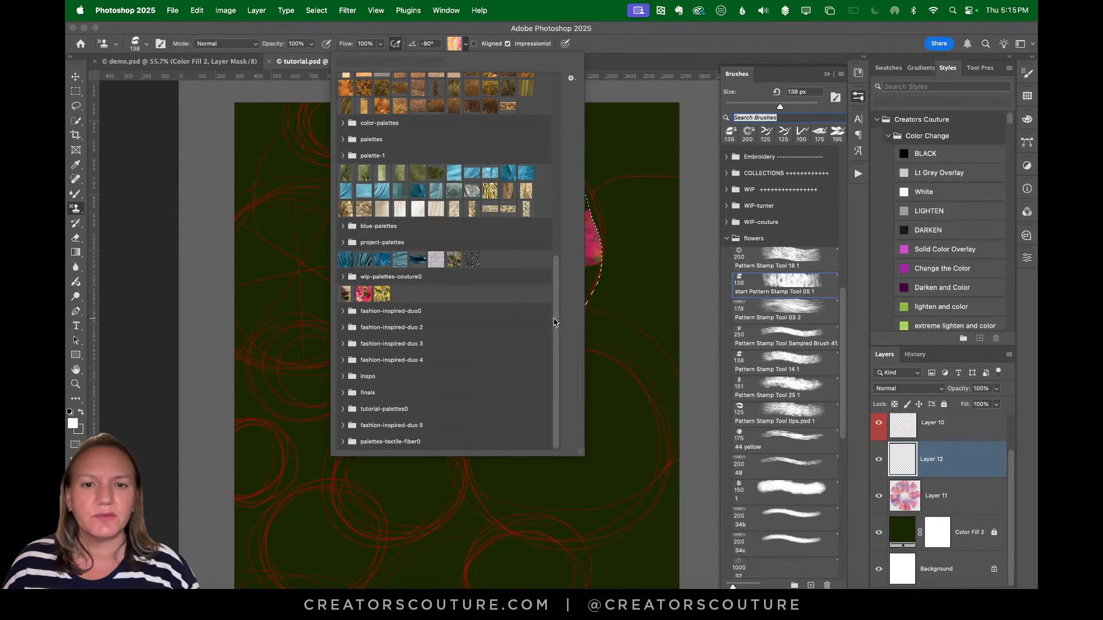
drag(553, 322, 557, 122)
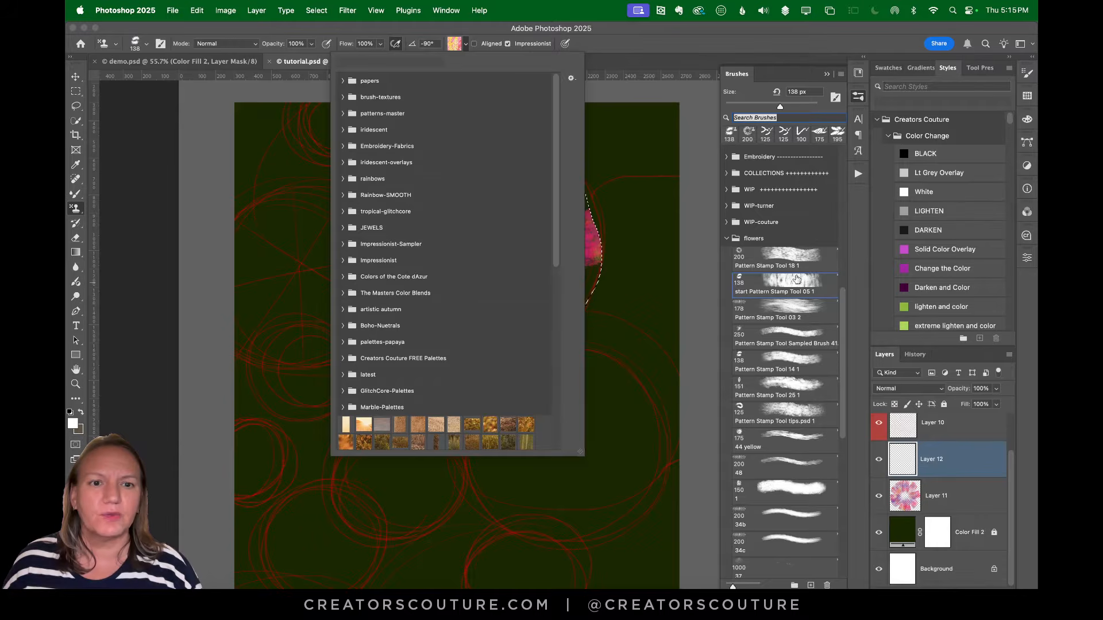
click(772, 263)
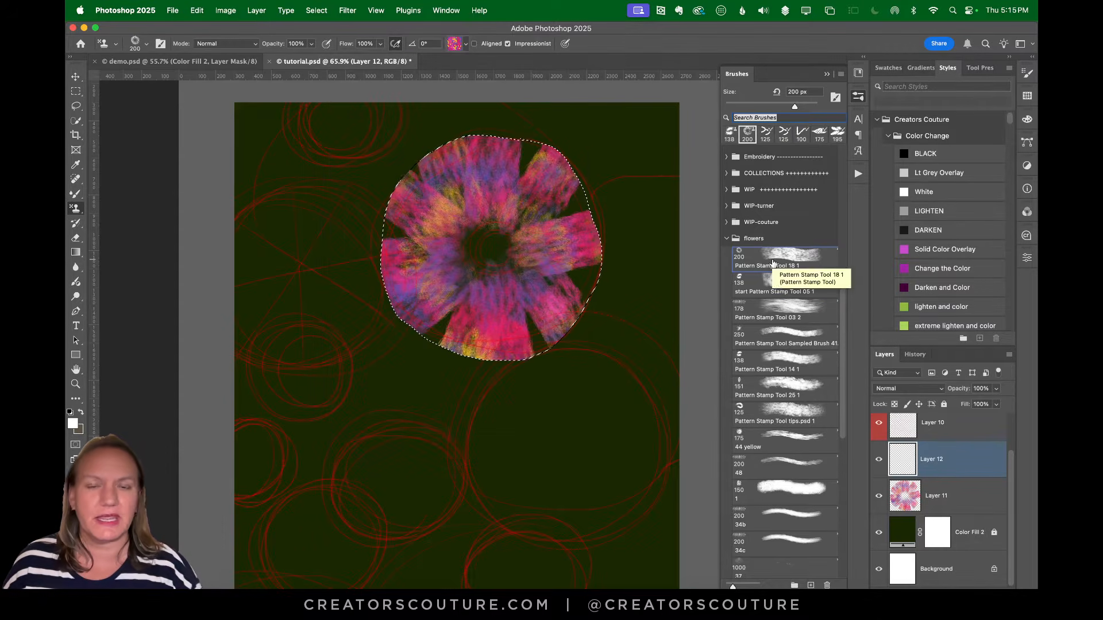
click(452, 49)
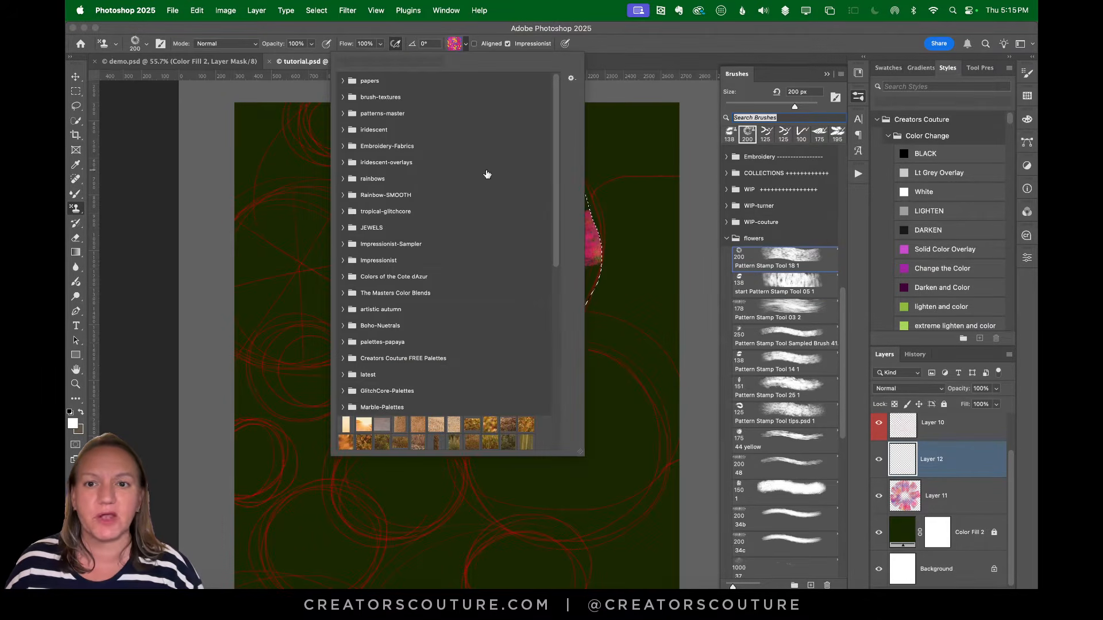
click(343, 213)
scroll(536, 305, down, 10)
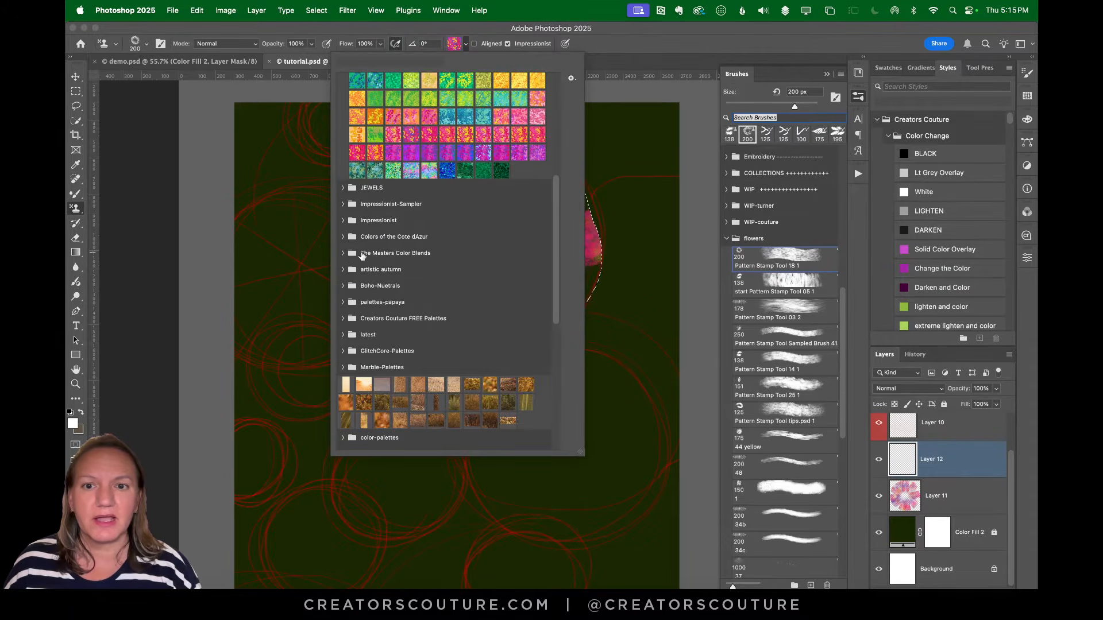
click(342, 237)
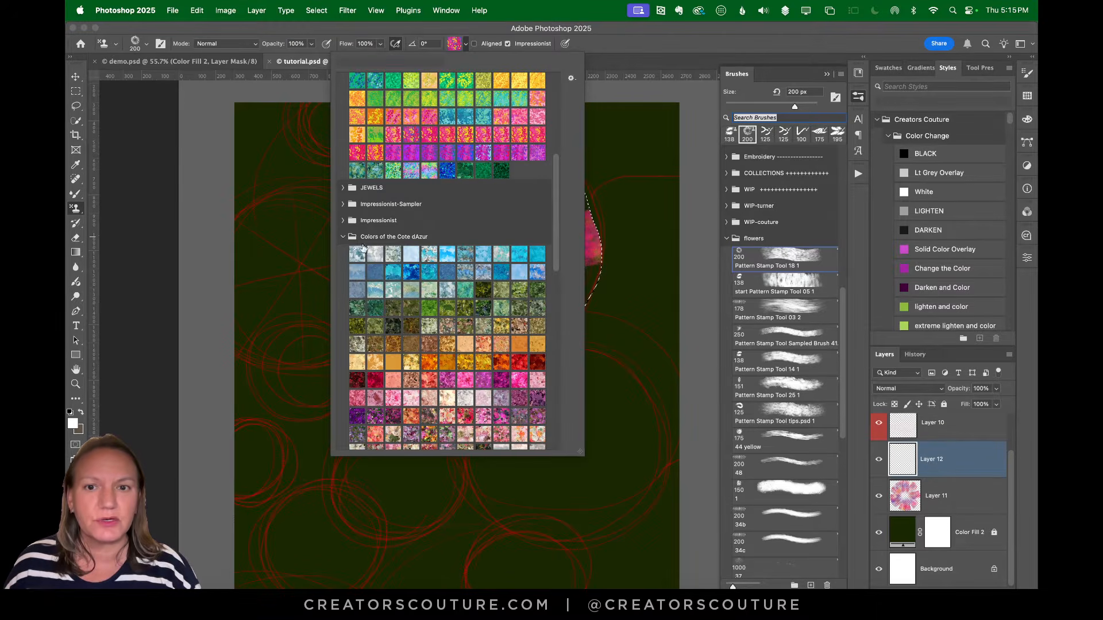
click(565, 49)
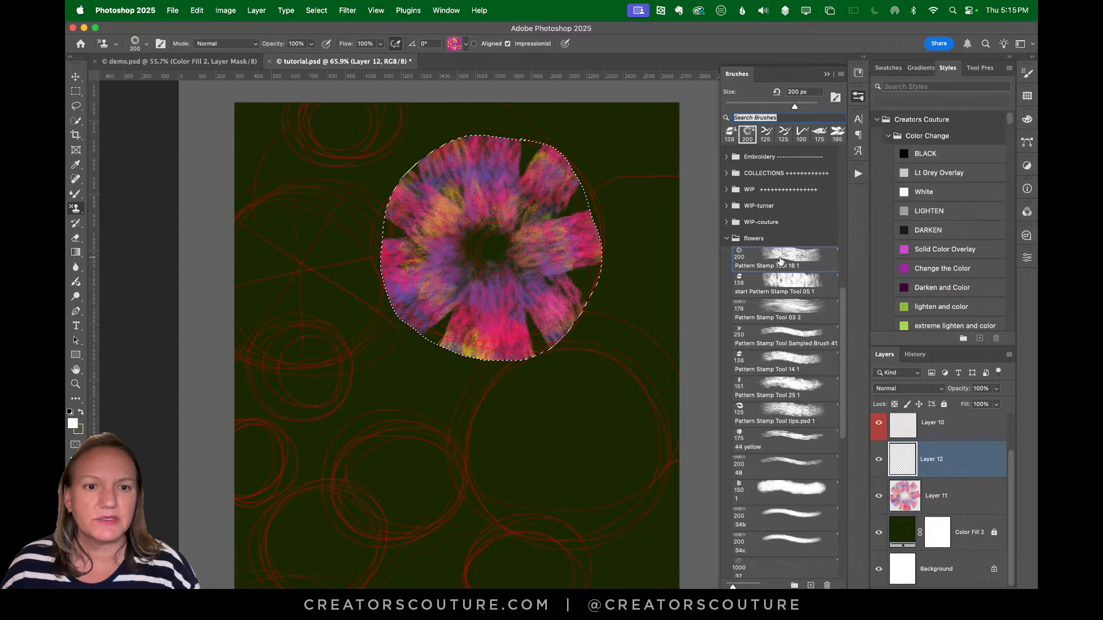
click(455, 45)
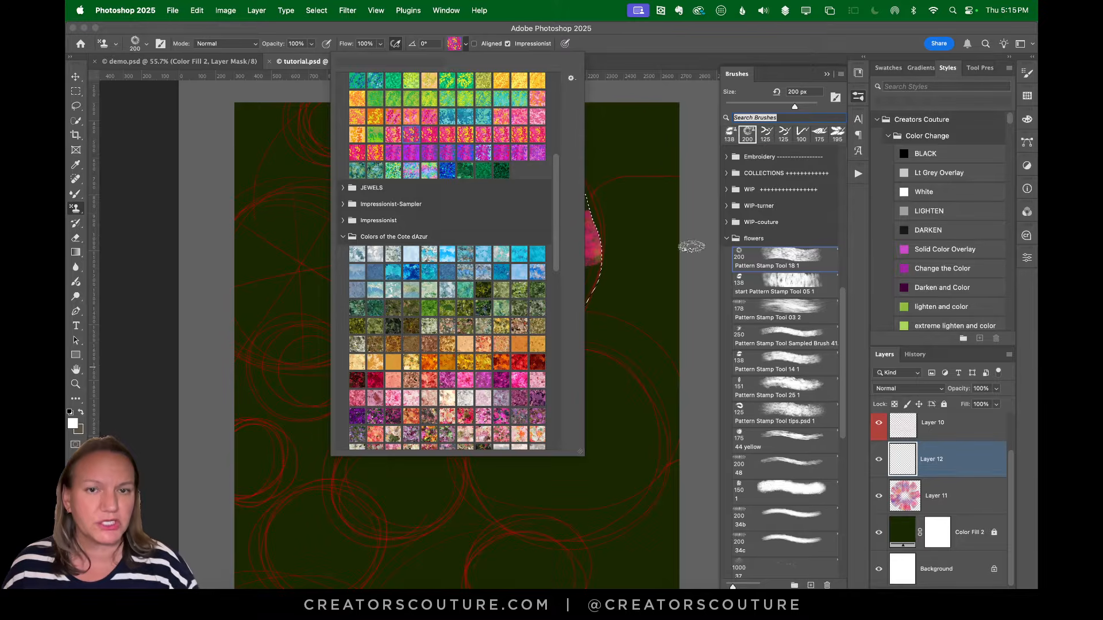
click(622, 26)
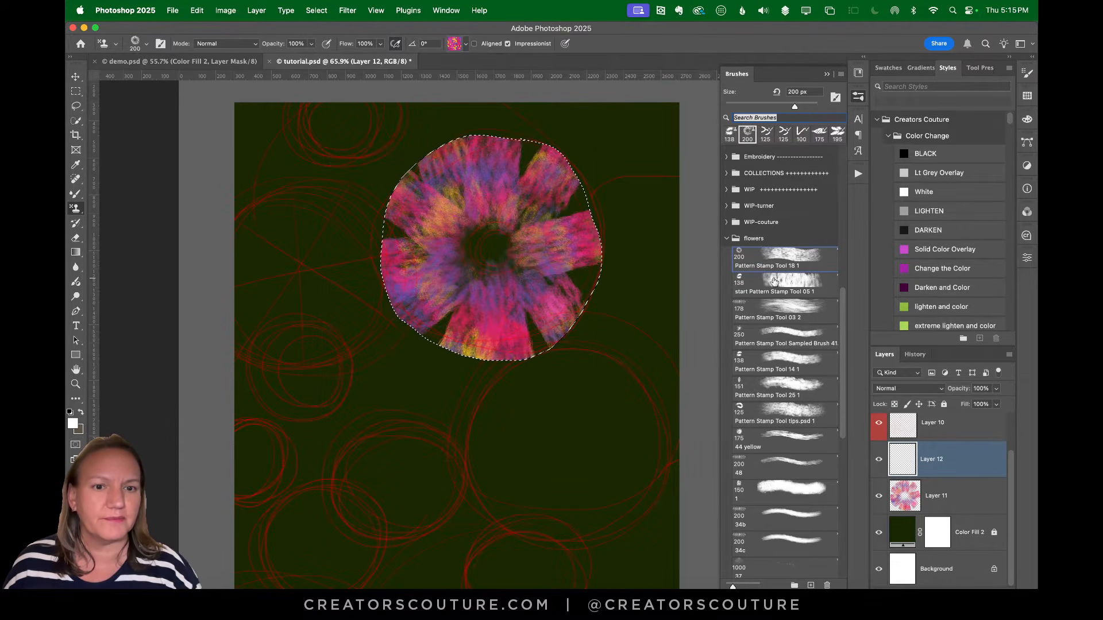
Select the start Pattern Stamp Tool 05 1 brush at 138 px and look through its available tropical-glitchcore patterns
click(773, 281)
click(454, 44)
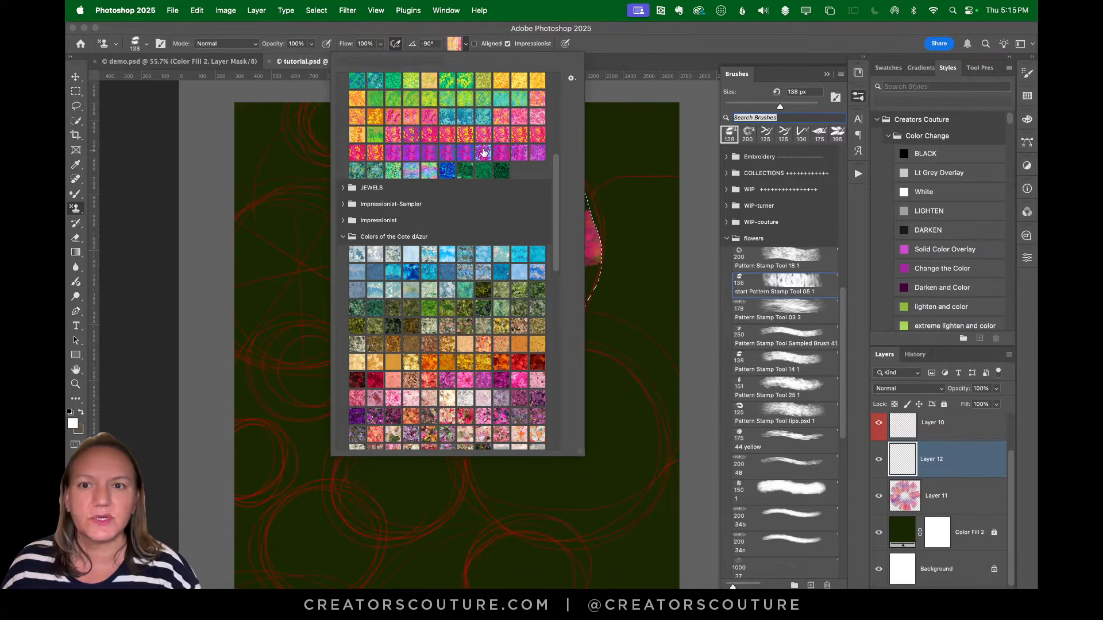
scroll(556, 220, up, 5)
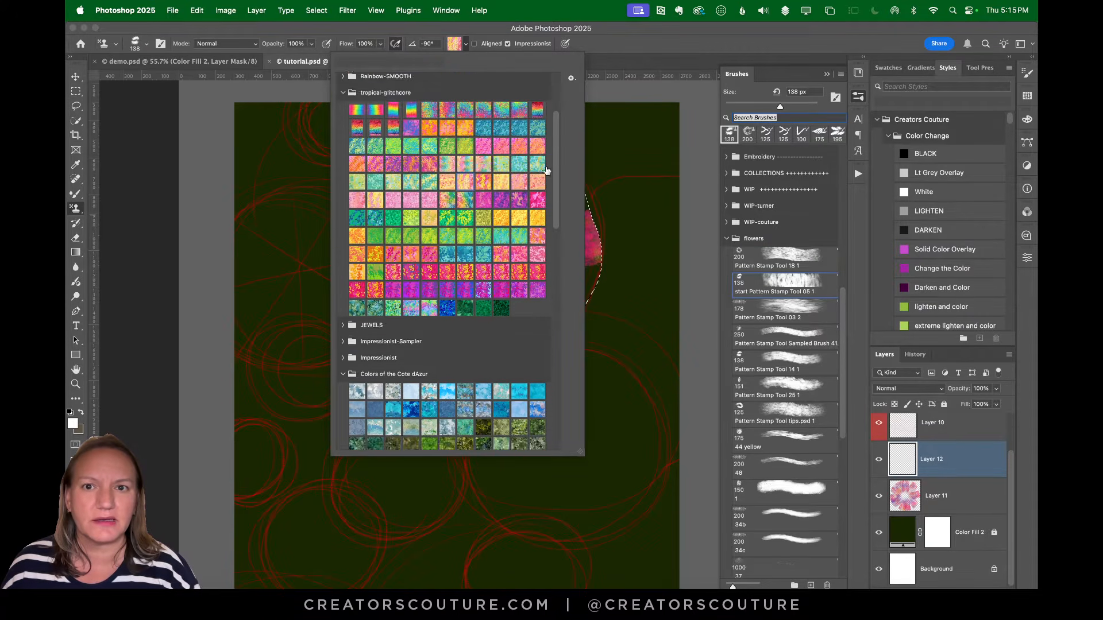
click(609, 58)
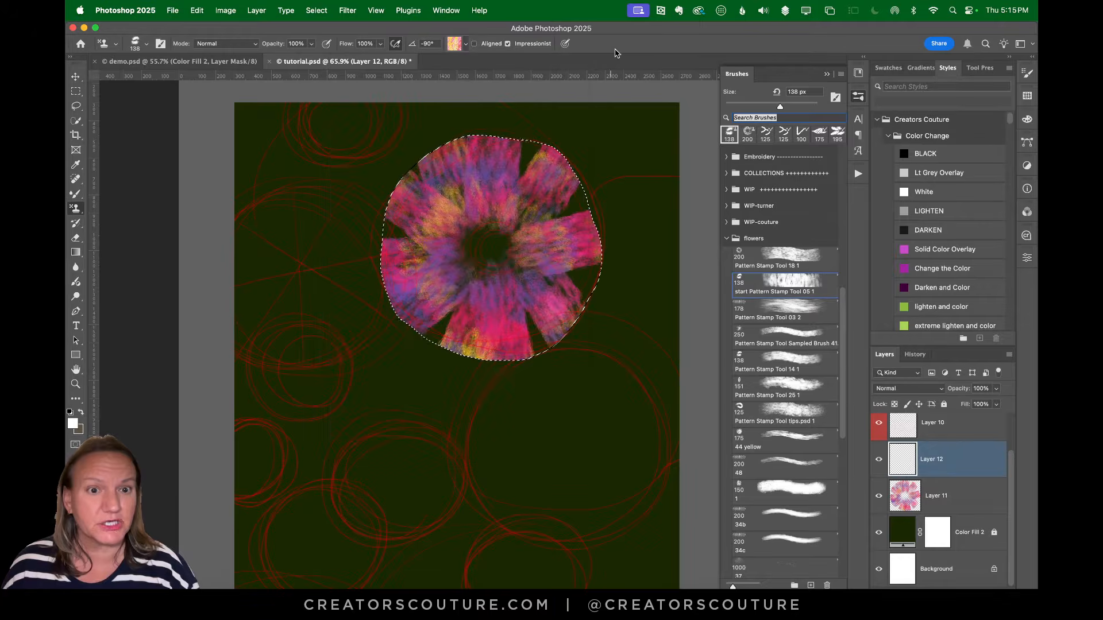
Try a yellow and pink radial burst around the flower's centre on Layer 12 and compare it with demo.psd
mouse_move(477, 226)
mouse_down()
mouse_move(469, 278)
mouse_move(522, 269)
mouse_move(485, 217)
mouse_move(460, 238)
mouse_move(506, 296)
mouse_up()
key(super+z)
key(super+z)
key(super+z)
key(super+z)
key(super+z)
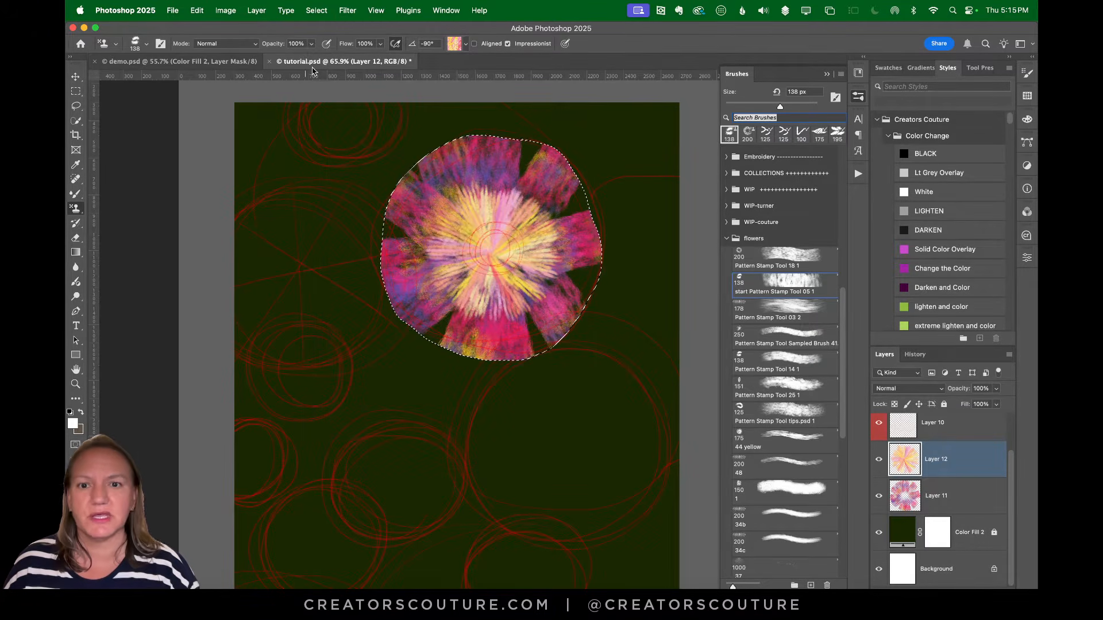
click(233, 61)
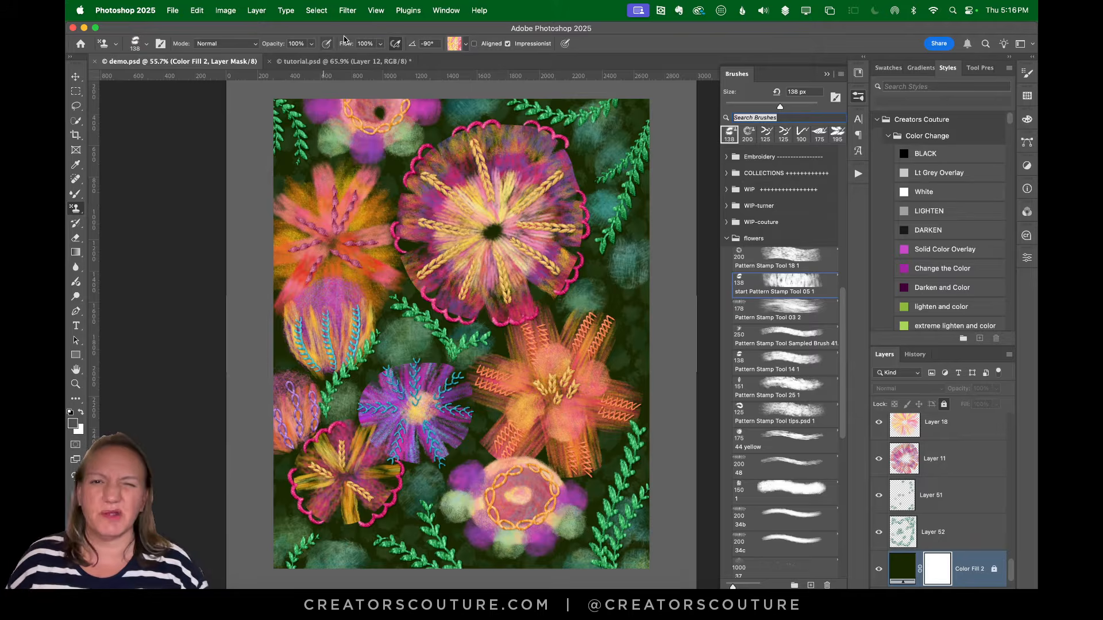
click(343, 62)
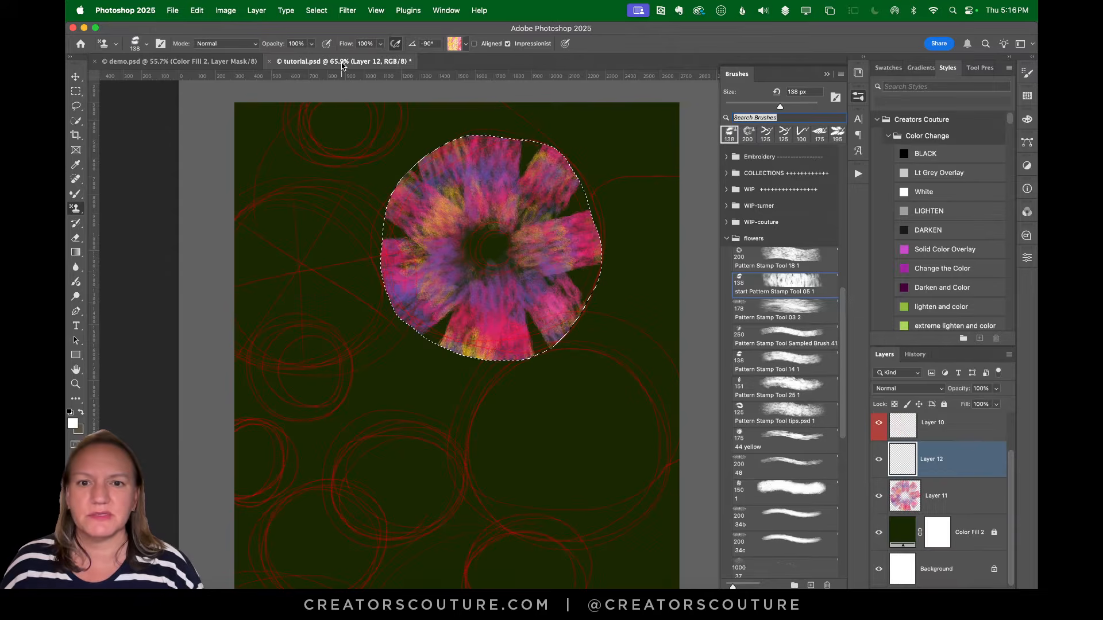
Try a dense yellow and pink radial burst over the flower's centre on Layer 12 at 138 px, and undo the strokes
click(241, 62)
click(373, 62)
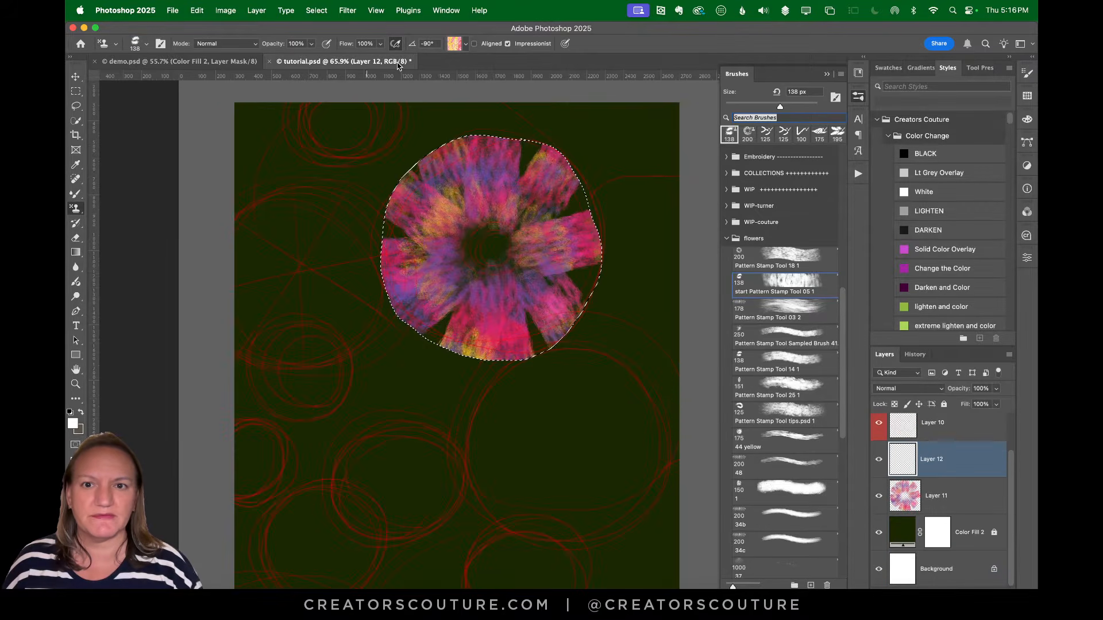
drag(482, 244, 439, 218)
mouse_move(477, 257)
mouse_down()
mouse_move(431, 253)
mouse_move(433, 299)
mouse_up()
drag(488, 273, 477, 322)
drag(499, 273, 525, 313)
drag(505, 261, 557, 276)
drag(506, 249, 551, 227)
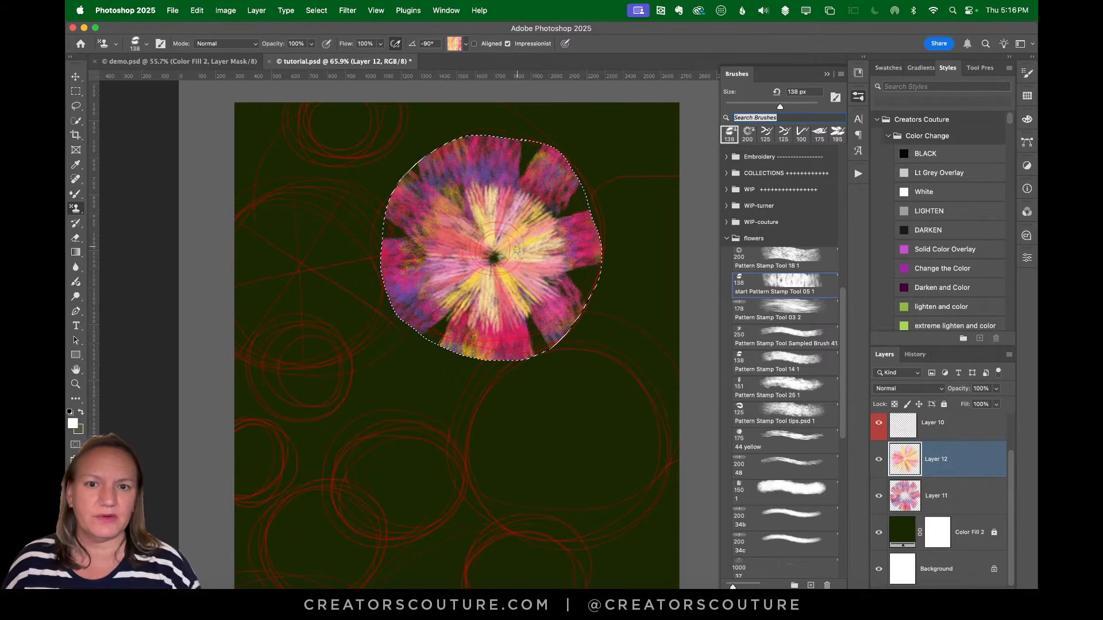
key(super+z)
mouse_move(483, 220)
mouse_down()
mouse_move(458, 237)
mouse_move(475, 284)
mouse_move(533, 260)
mouse_move(482, 221)
mouse_up()
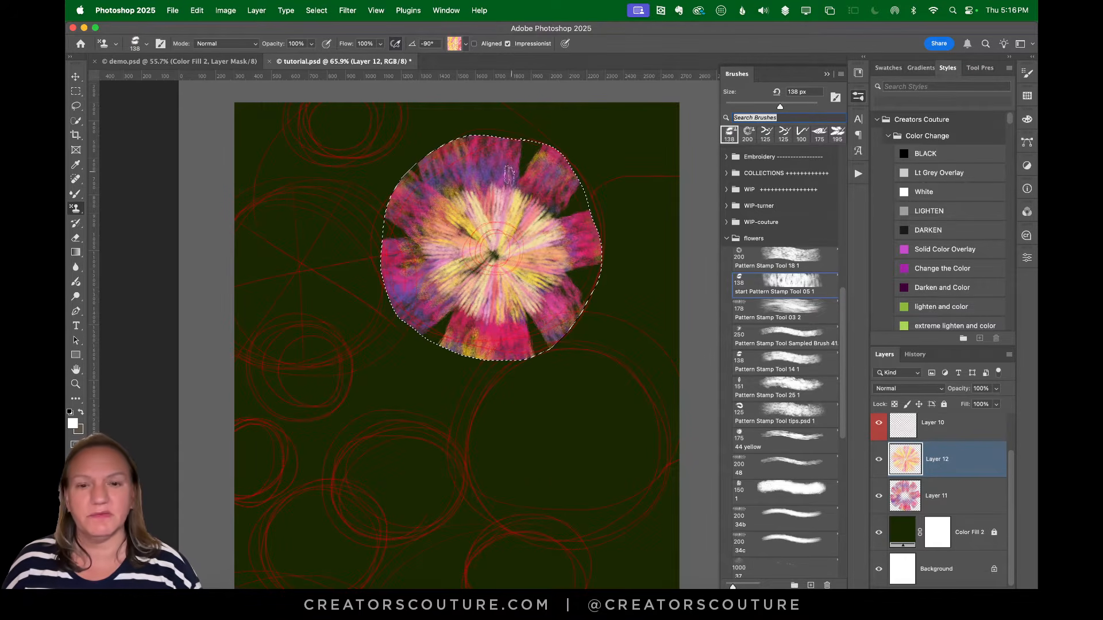
key(super+z)
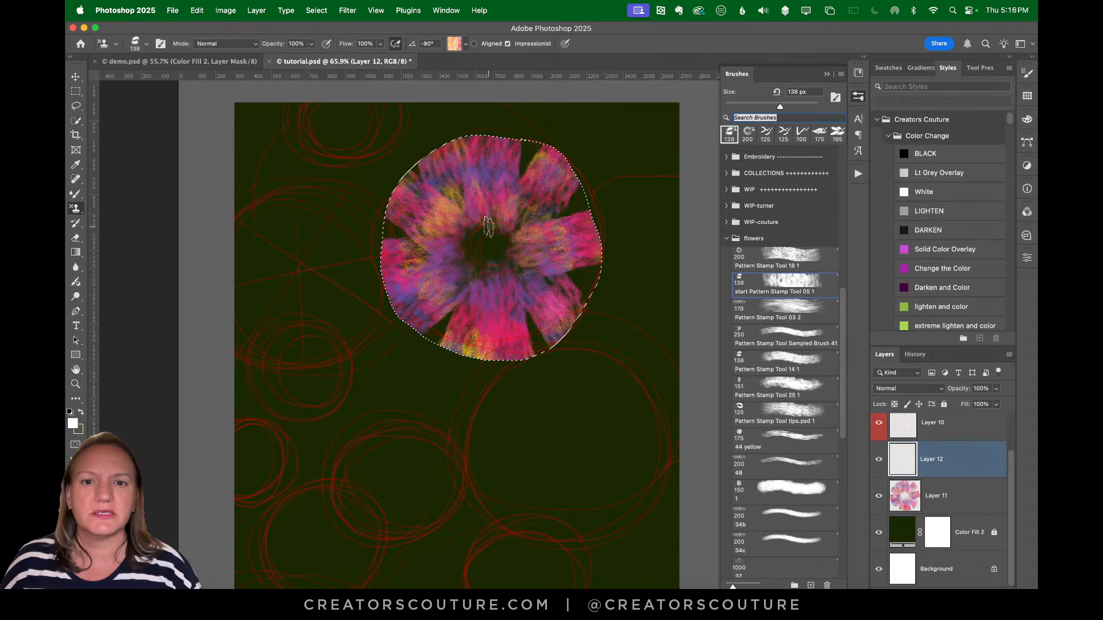
mouse_move(490, 254)
mouse_down()
mouse_move(466, 208)
mouse_move(482, 288)
mouse_move(500, 217)
mouse_move(459, 230)
mouse_move(437, 270)
mouse_move(552, 247)
mouse_move(506, 190)
mouse_up()
key(super+z)
key(super+z)
Paint a compact yellow and pink radial burst around the flower's centre on Layer 12 at 125 px and compare it with demo.psd
key(ctrl+Tab)
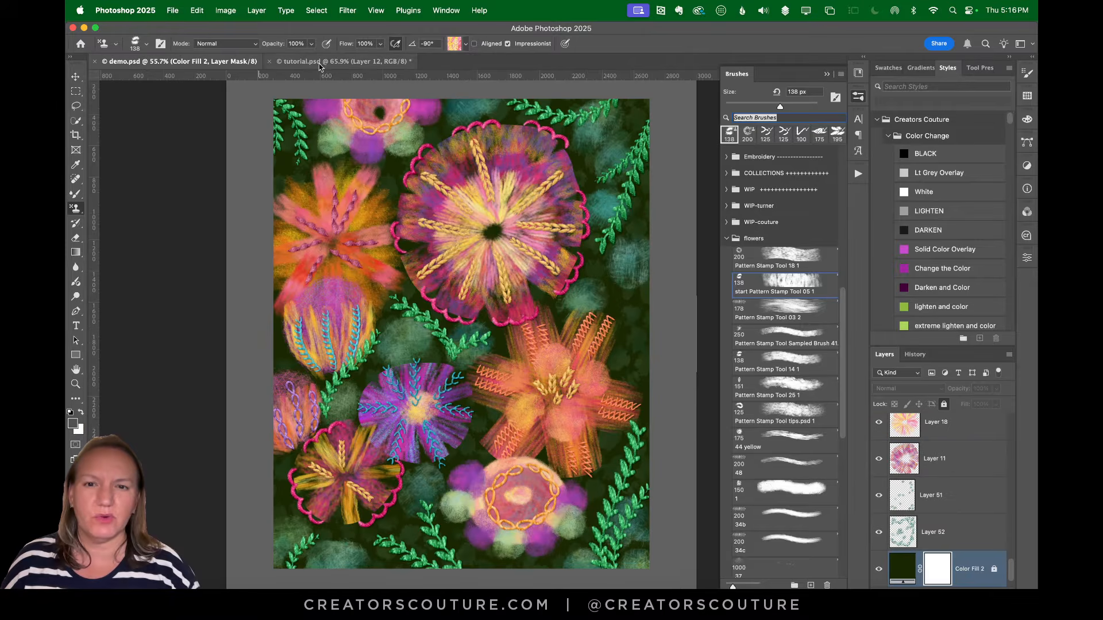
click(350, 63)
key(bracketleft)
key(bracketleft)
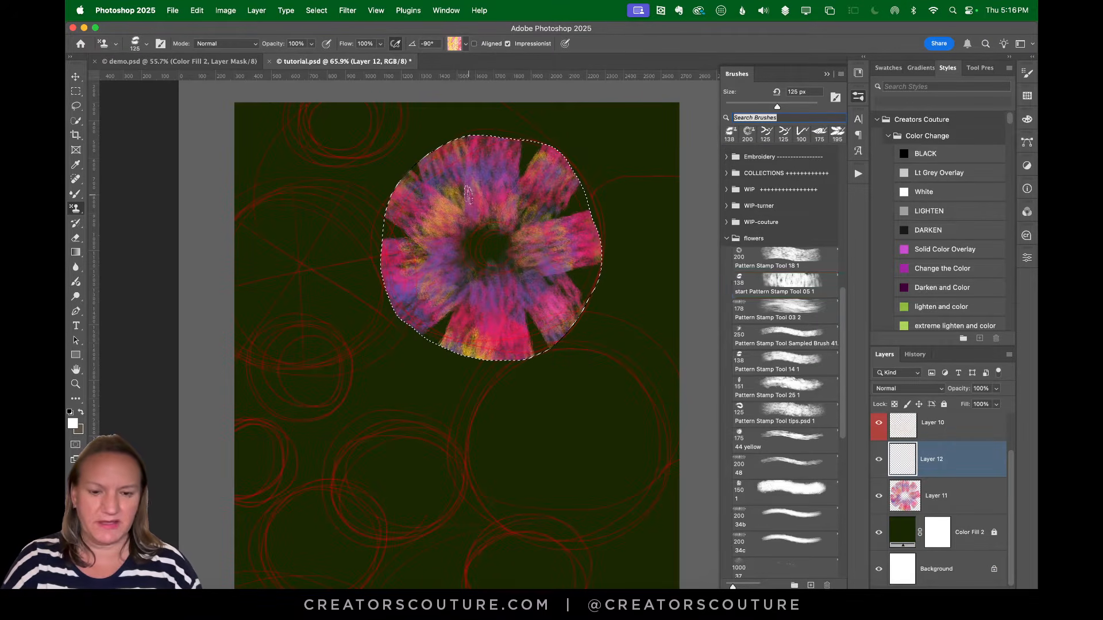
mouse_move(486, 218)
mouse_down()
mouse_move(445, 249)
mouse_move(489, 294)
mouse_move(528, 246)
mouse_move(471, 208)
mouse_move(458, 233)
mouse_move(472, 282)
mouse_move(526, 268)
mouse_move(513, 221)
mouse_move(470, 206)
mouse_move(474, 279)
mouse_move(518, 276)
mouse_move(504, 223)
mouse_move(474, 213)
mouse_move(489, 223)
mouse_move(468, 243)
mouse_move(493, 280)
mouse_move(522, 236)
mouse_move(490, 215)
mouse_move(481, 241)
mouse_up()
key(super+z)
key(super+z)
key(bracketright)
key(super+z)
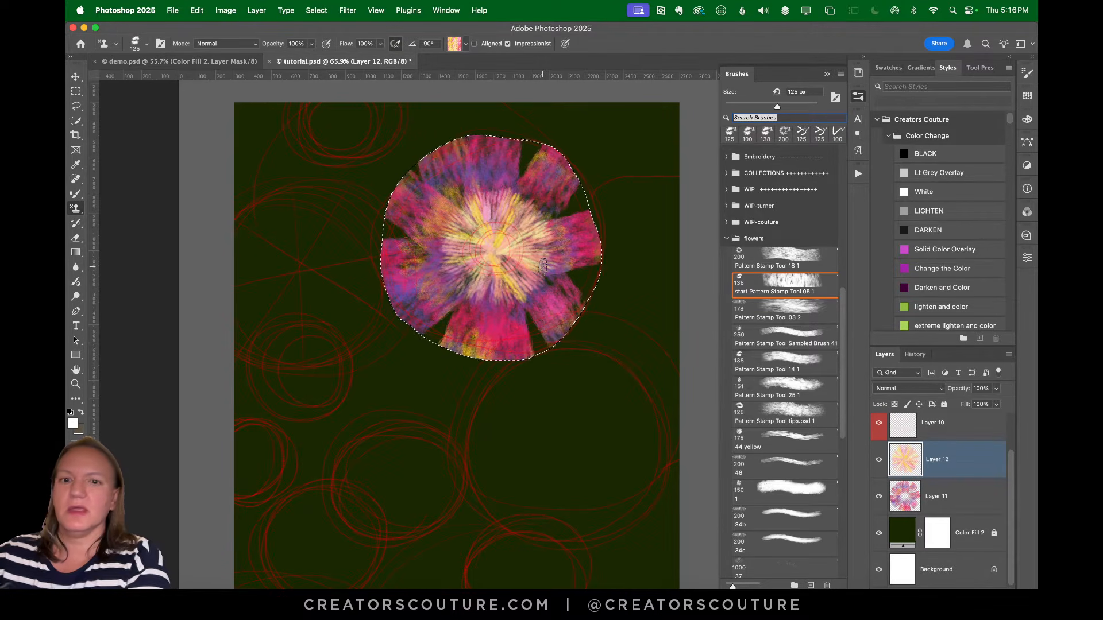
click(237, 62)
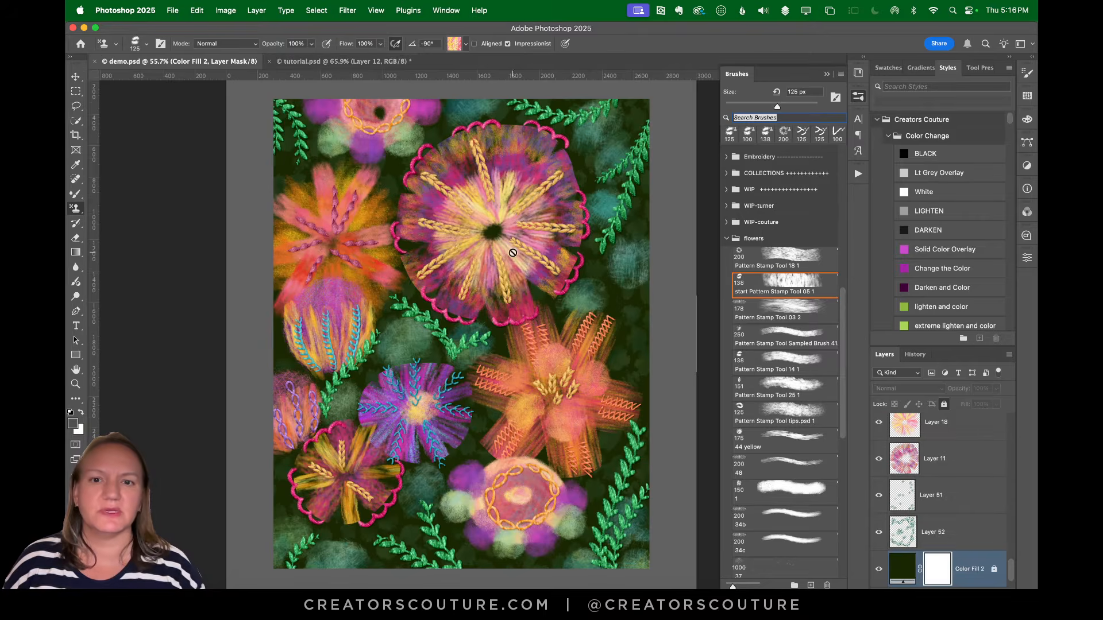
click(345, 61)
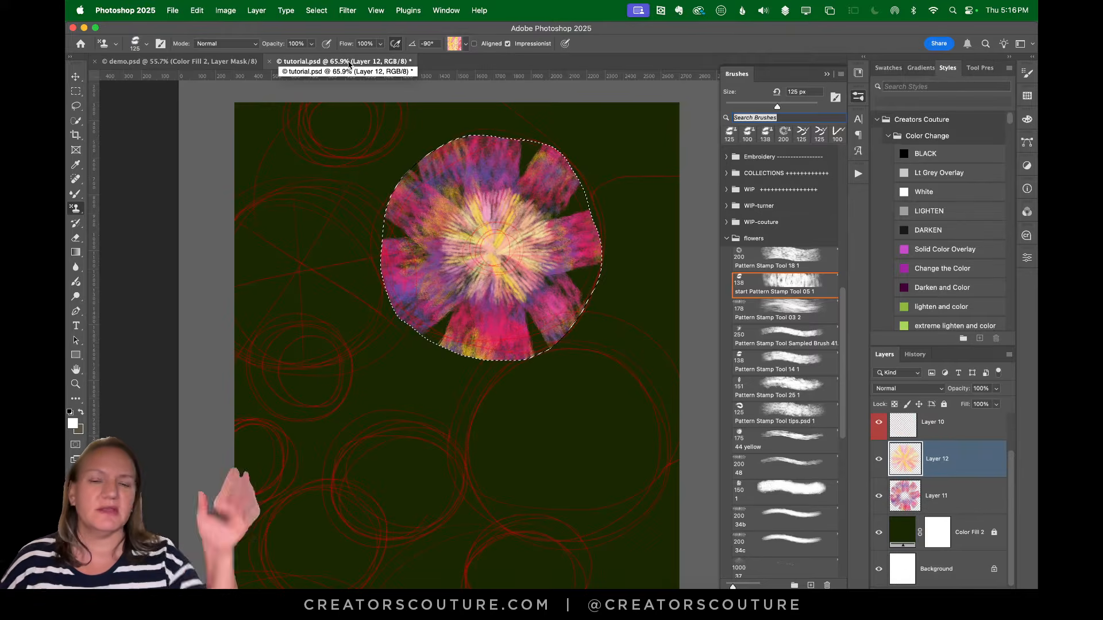
Add a new layer above Layer 12 for the stitching and clear the flower selection, using demo.psd as reference
double_click(979, 596)
key(super+z)
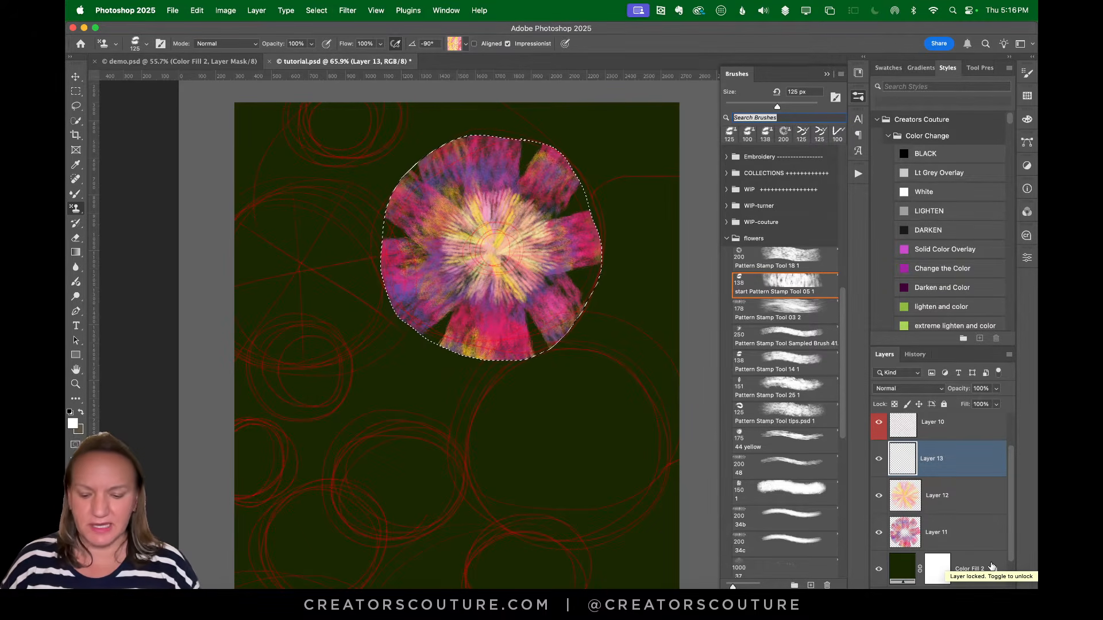
click(235, 60)
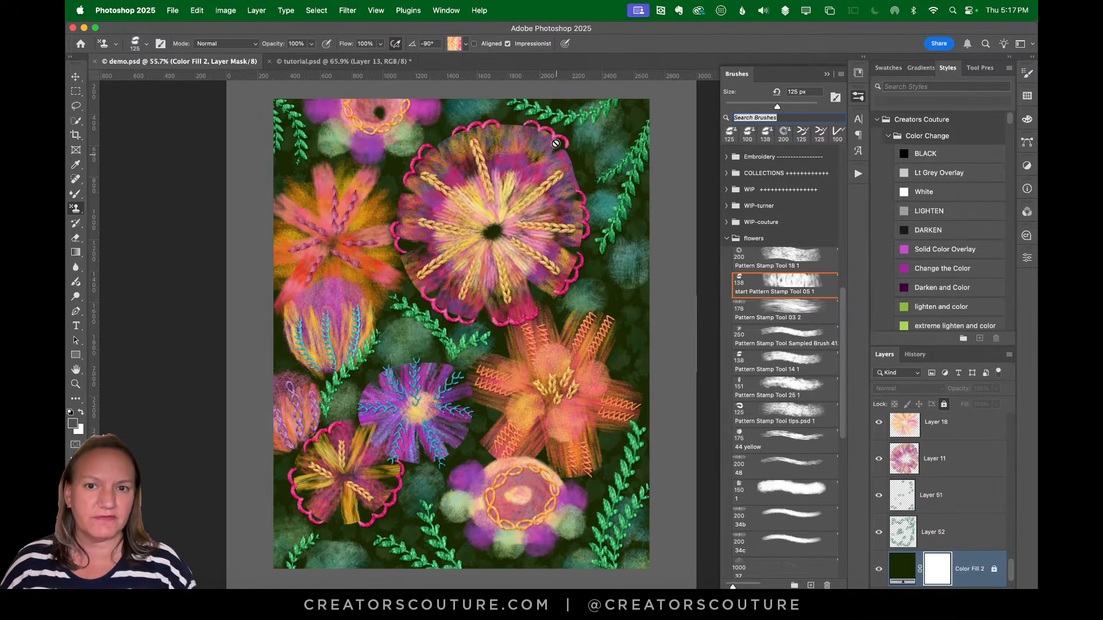
click(370, 62)
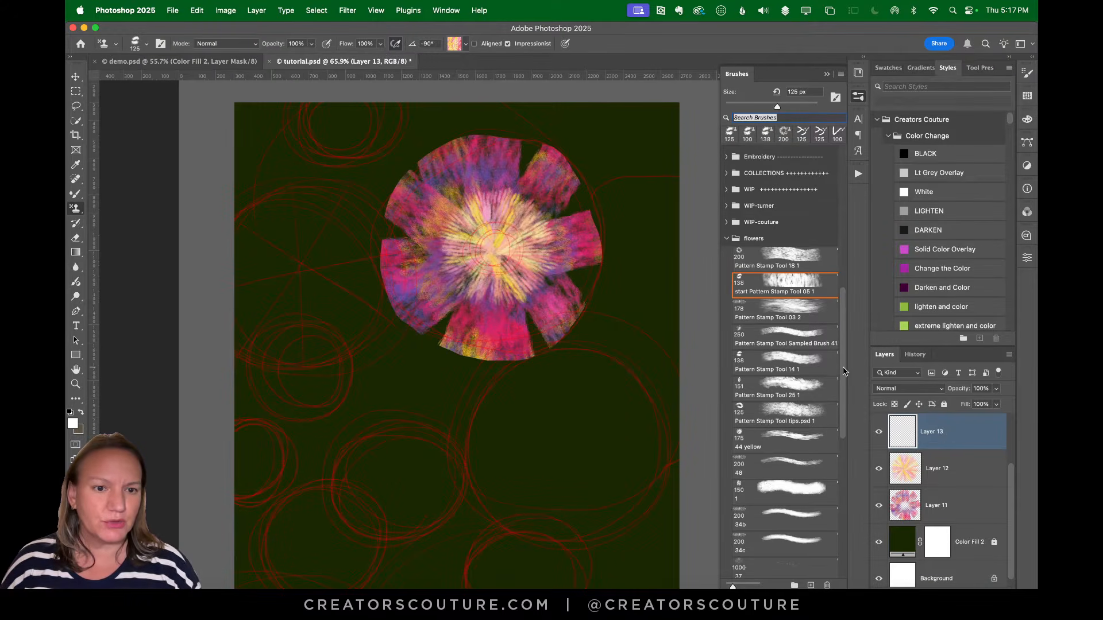
Paint a long curved test braid beside the flower on Layer 13 with the e127p2 mixer brush at 195 px
drag(843, 371, 854, 468)
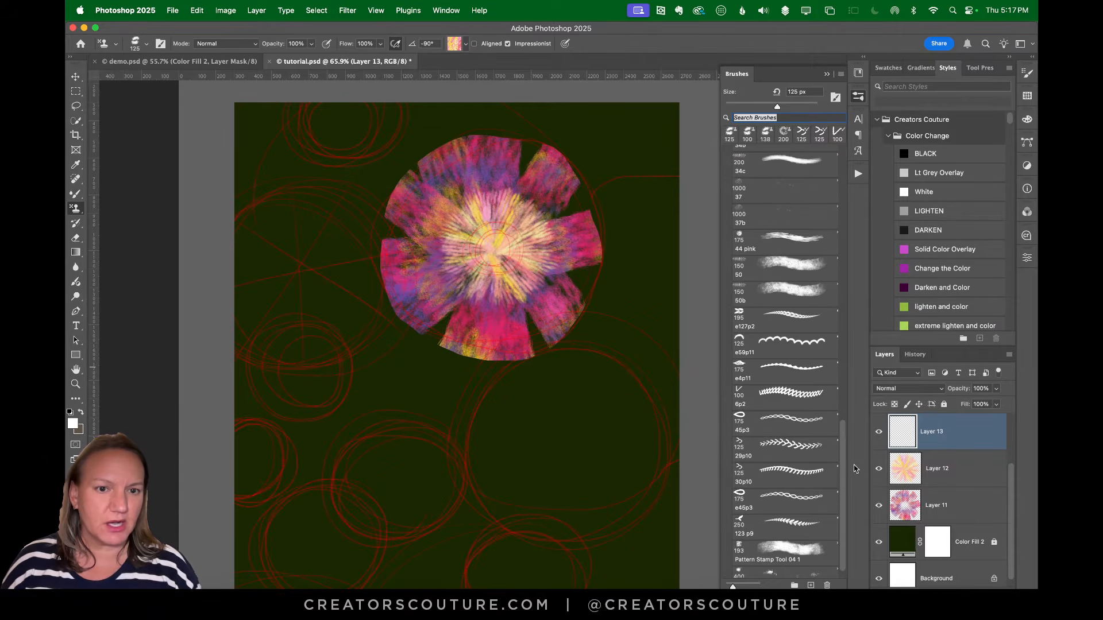
click(777, 315)
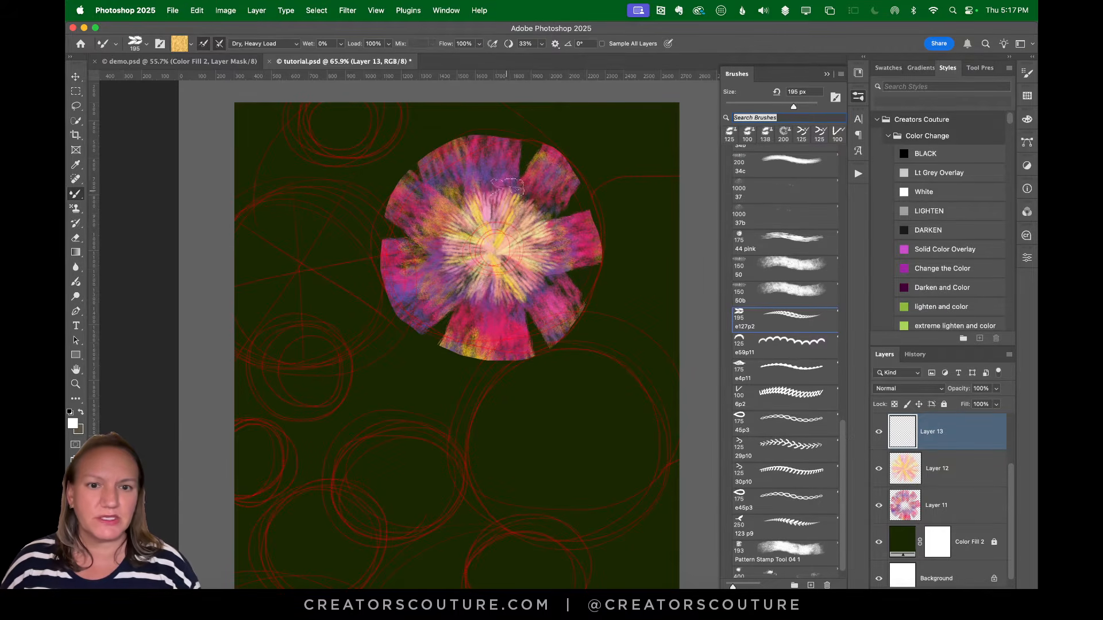
mouse_move(351, 118)
mouse_down()
mouse_move(312, 214)
mouse_move(261, 377)
mouse_move(260, 425)
mouse_up()
key(super+z)
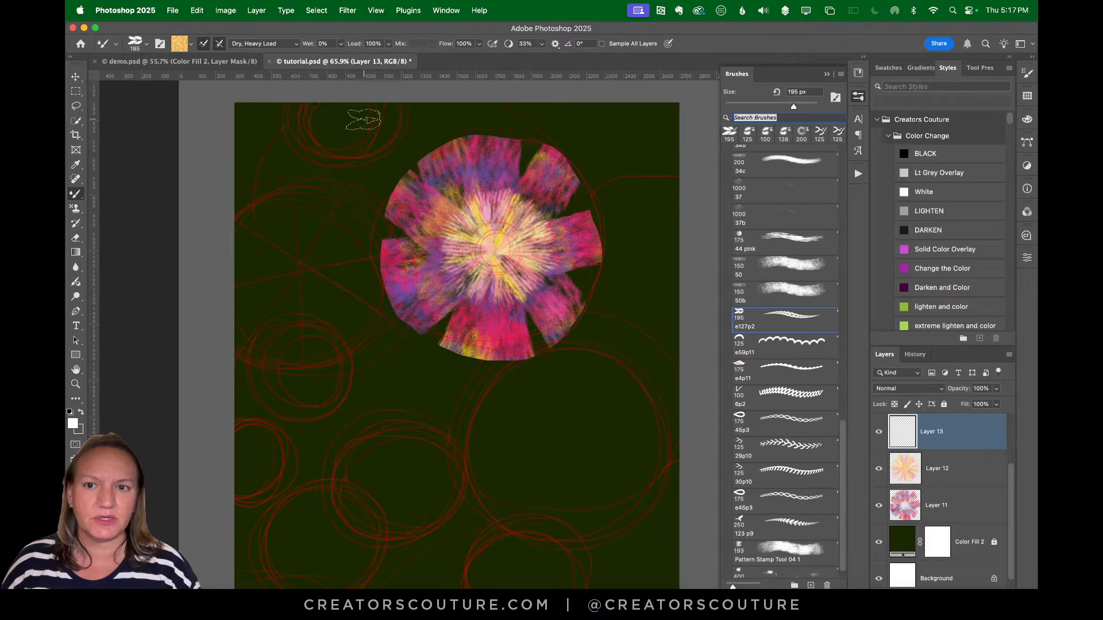
mouse_move(363, 119)
mouse_down()
mouse_move(303, 364)
mouse_move(347, 422)
mouse_up()
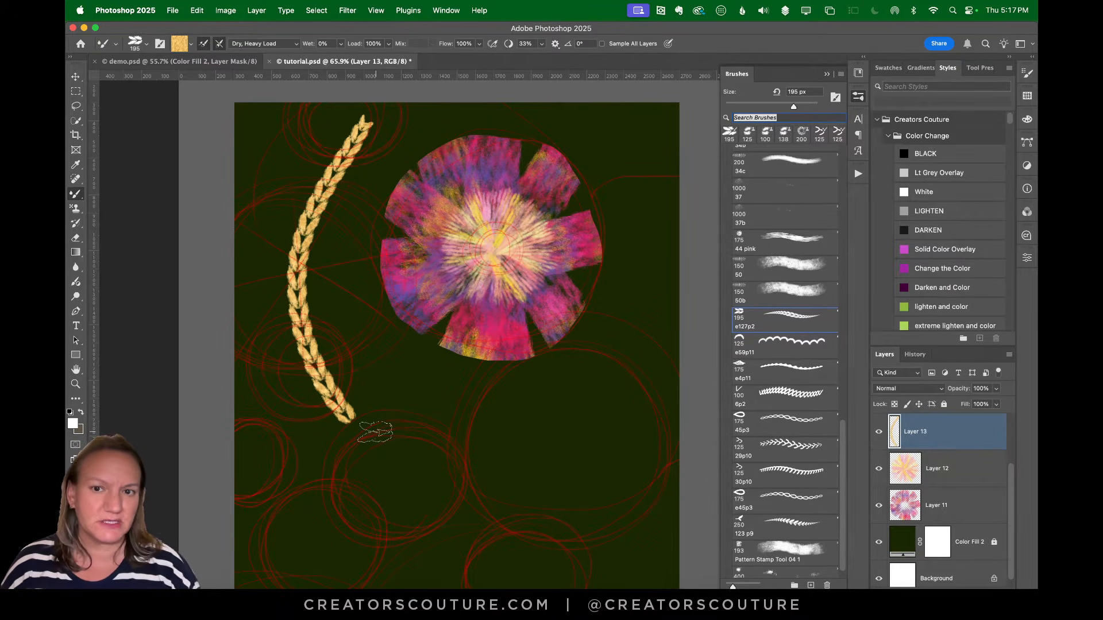
Apply the Thread 1 Dark BG layer style to Layer 13
click(974, 69)
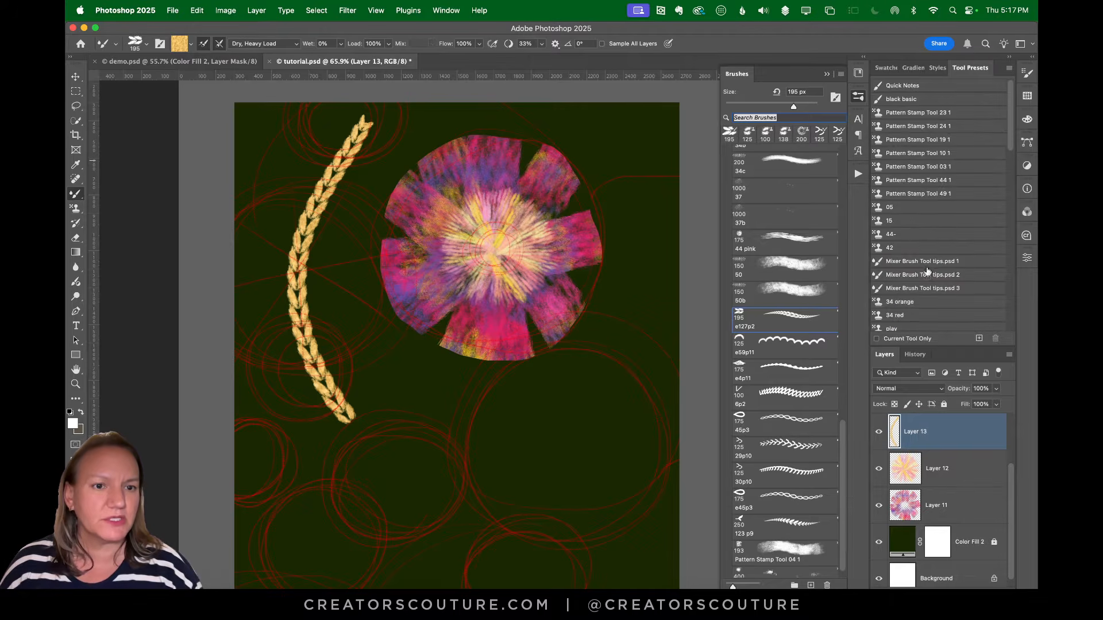
click(935, 68)
scroll(1001, 254, down, 15)
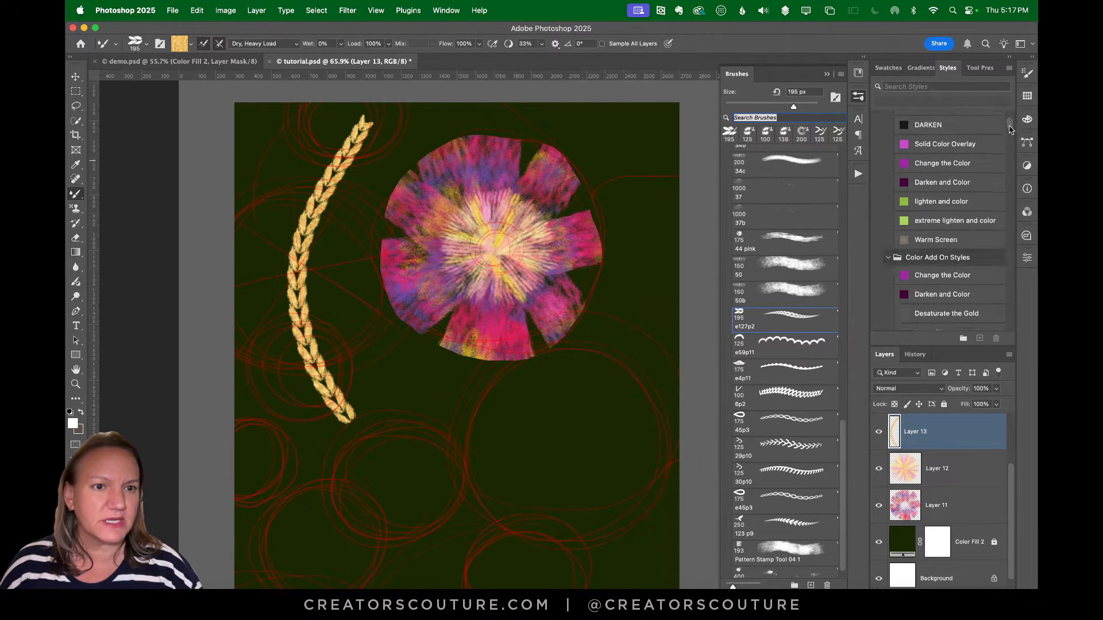
scroll(1001, 253, down, 20)
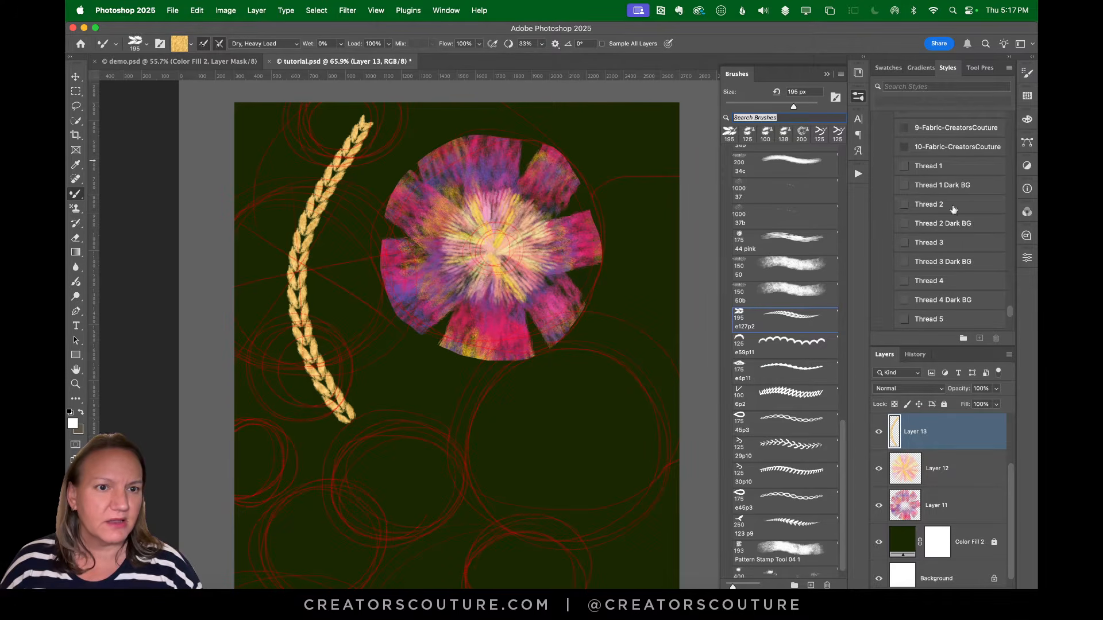
click(952, 190)
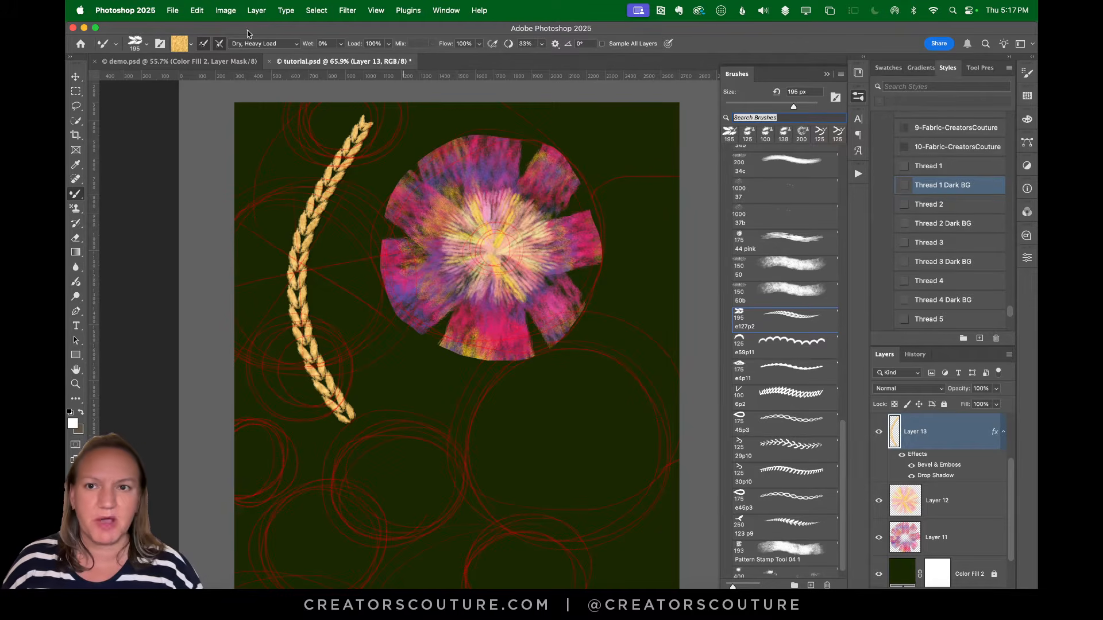
Try a short braid on the flower's upper petal, and undo it together with the long test braid
click(224, 61)
click(324, 61)
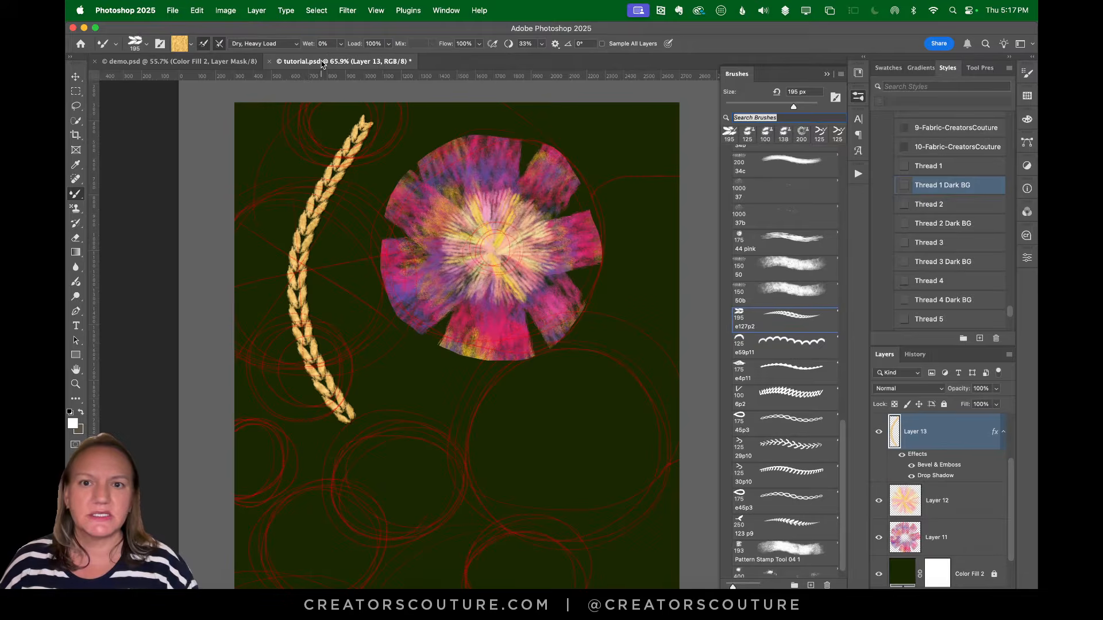
drag(465, 146, 479, 216)
key(super+z)
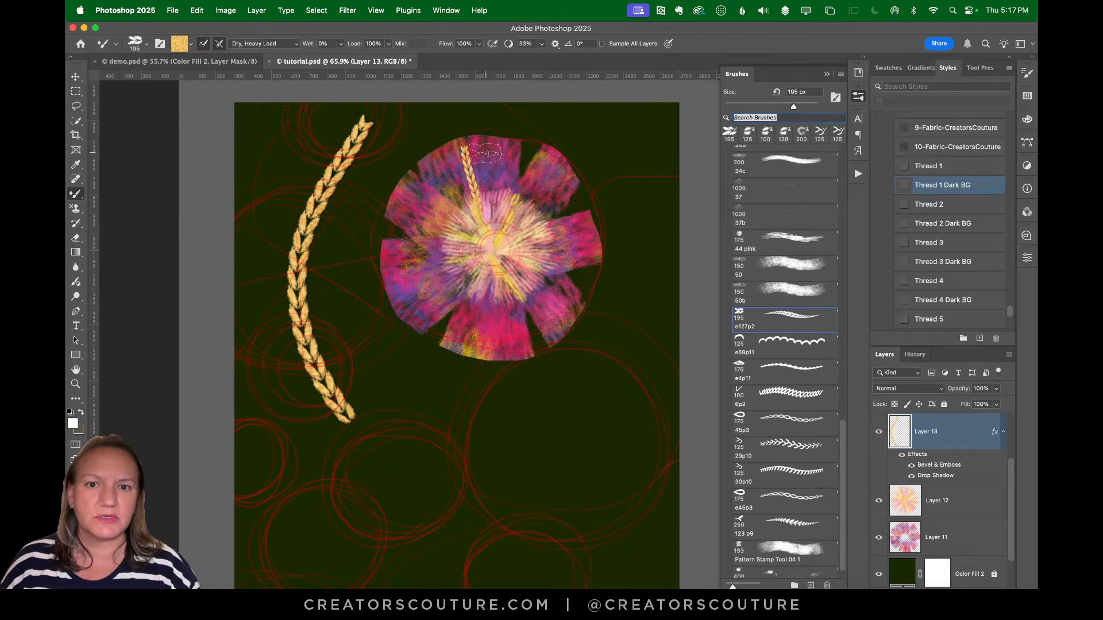
key(super+z)
key(super+z)
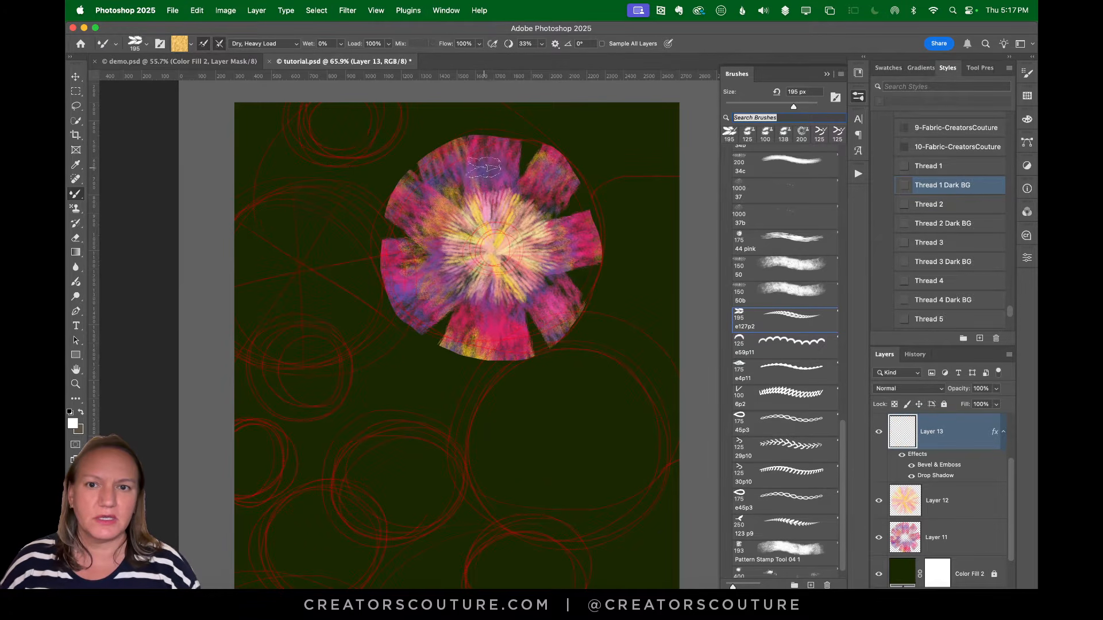
Paint yellow braided stitches from the petal edges toward the flower's centre on Layer 13 with the e127p2 brush at 195 px
drag(484, 153, 487, 244)
drag(438, 170, 486, 259)
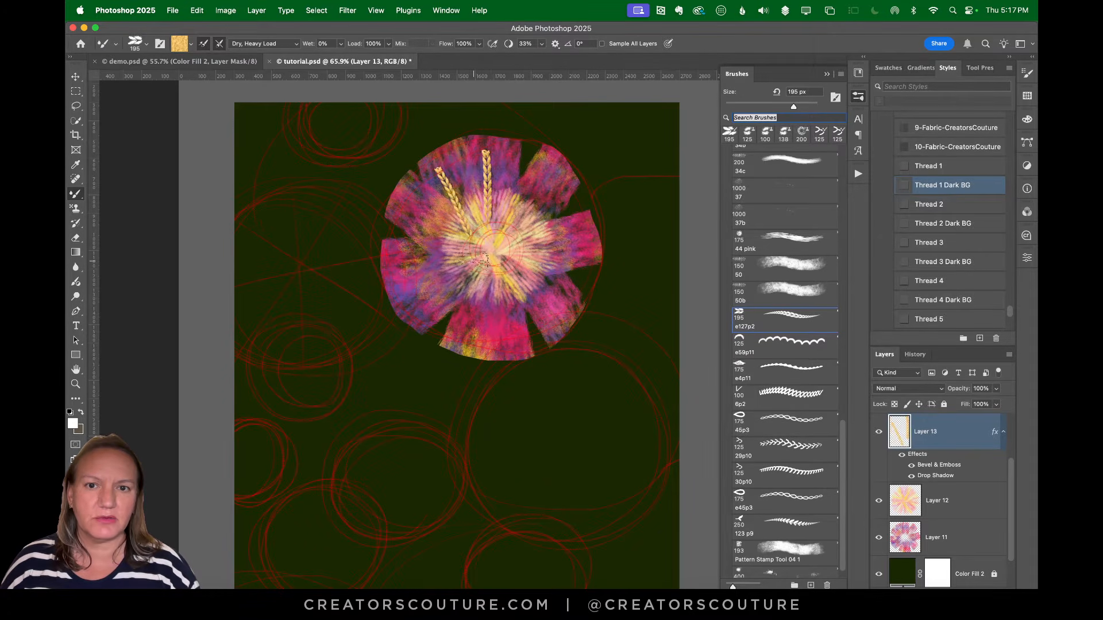
key(super+z)
drag(449, 193, 475, 250)
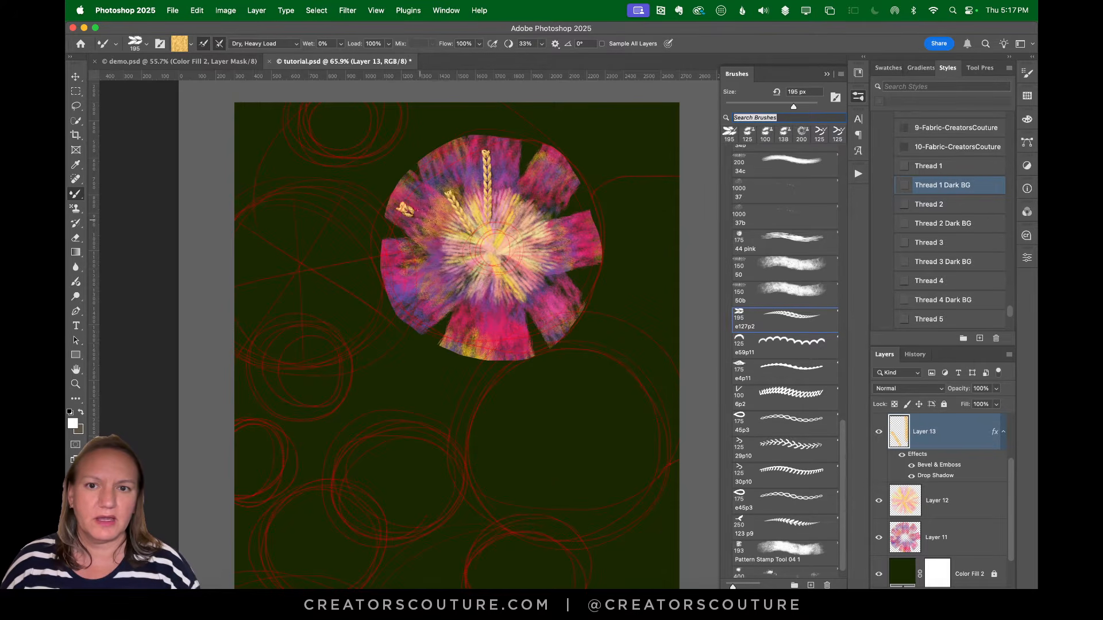
drag(405, 209, 476, 273)
drag(405, 292, 486, 263)
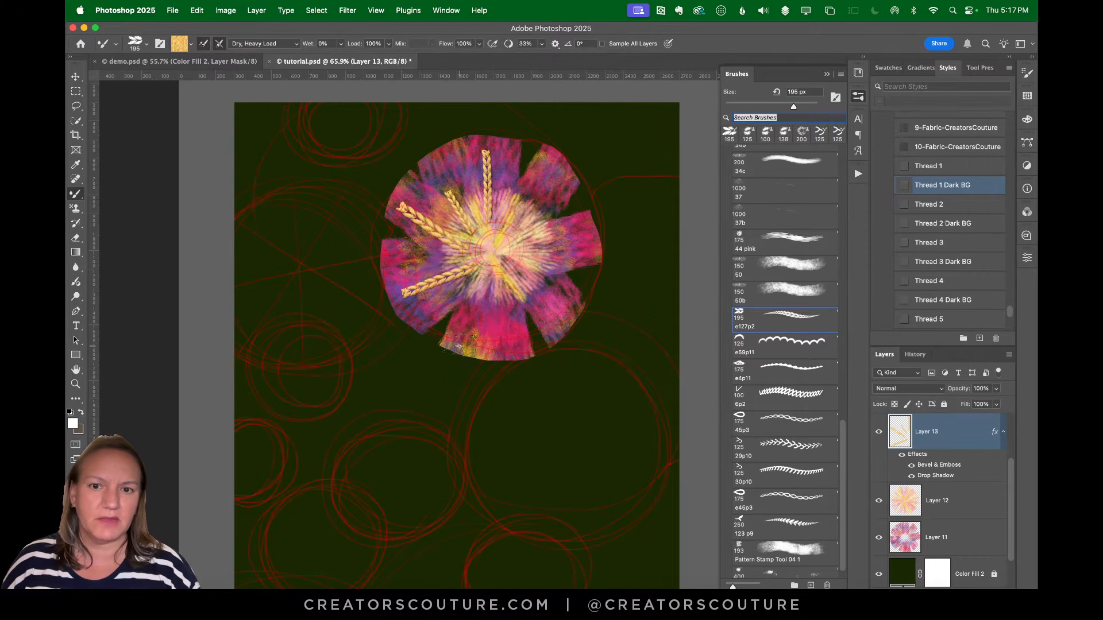
drag(460, 346, 486, 271)
drag(505, 348, 497, 284)
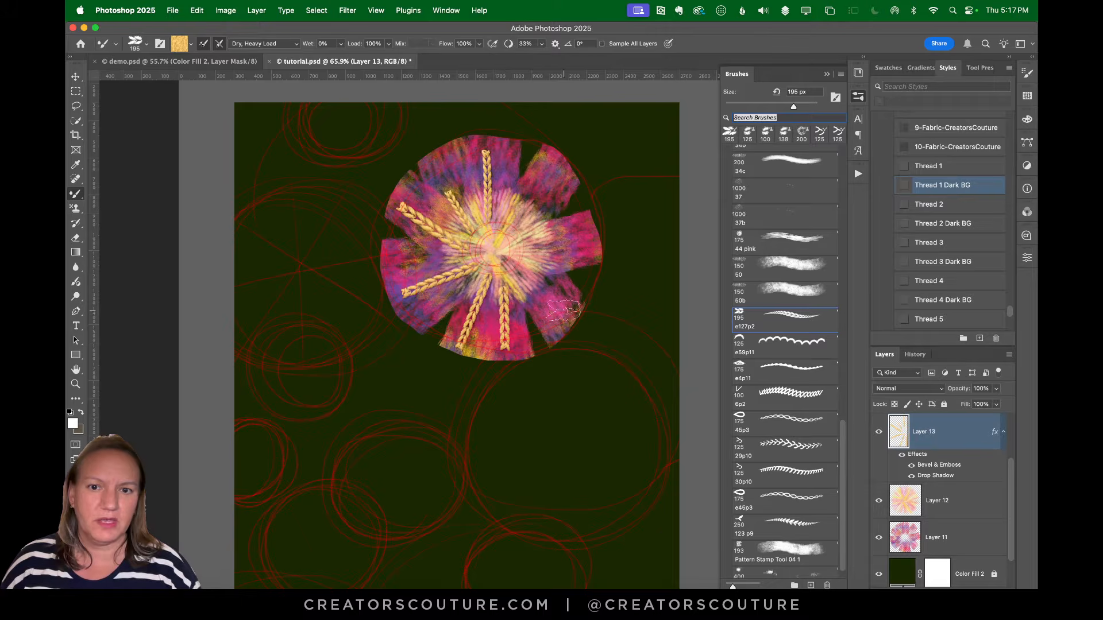
drag(576, 314, 503, 251)
drag(594, 233, 529, 244)
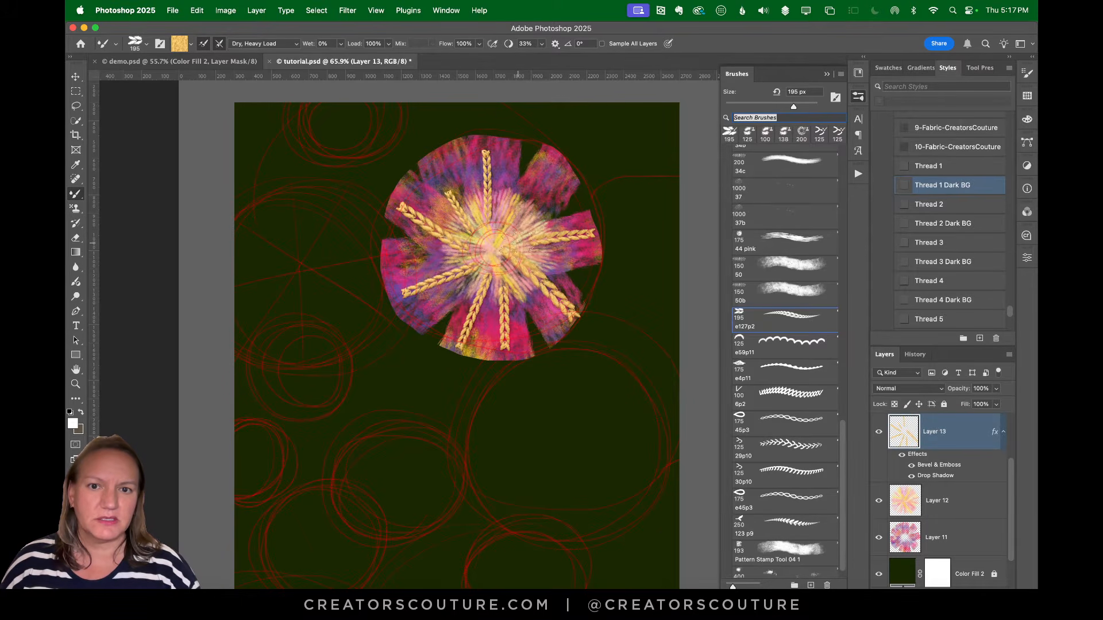
drag(573, 166, 503, 244)
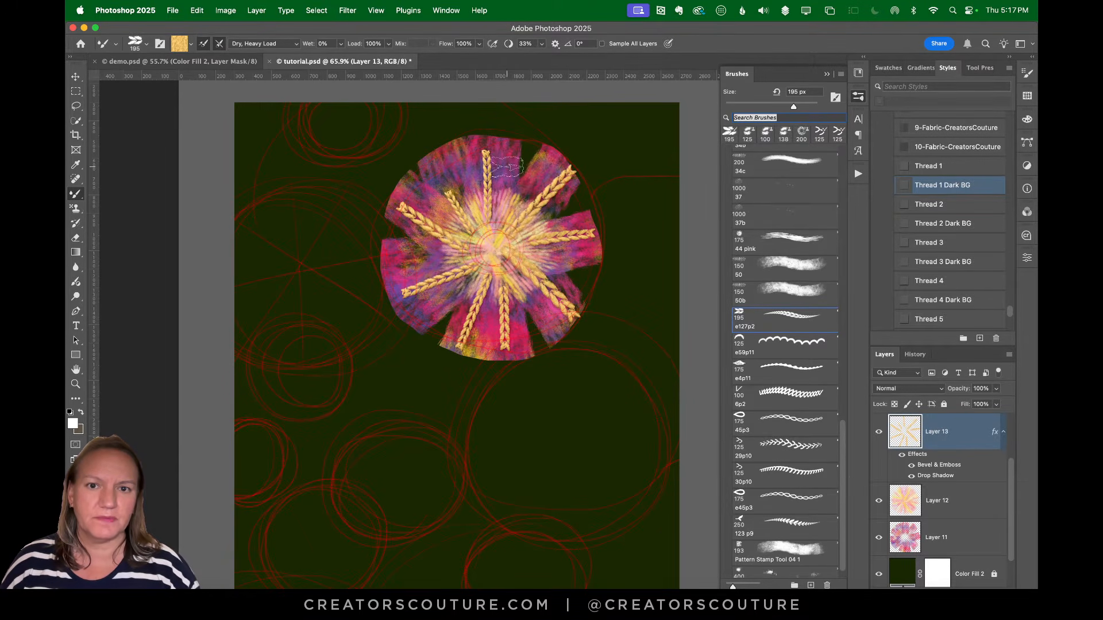
drag(506, 166, 497, 242)
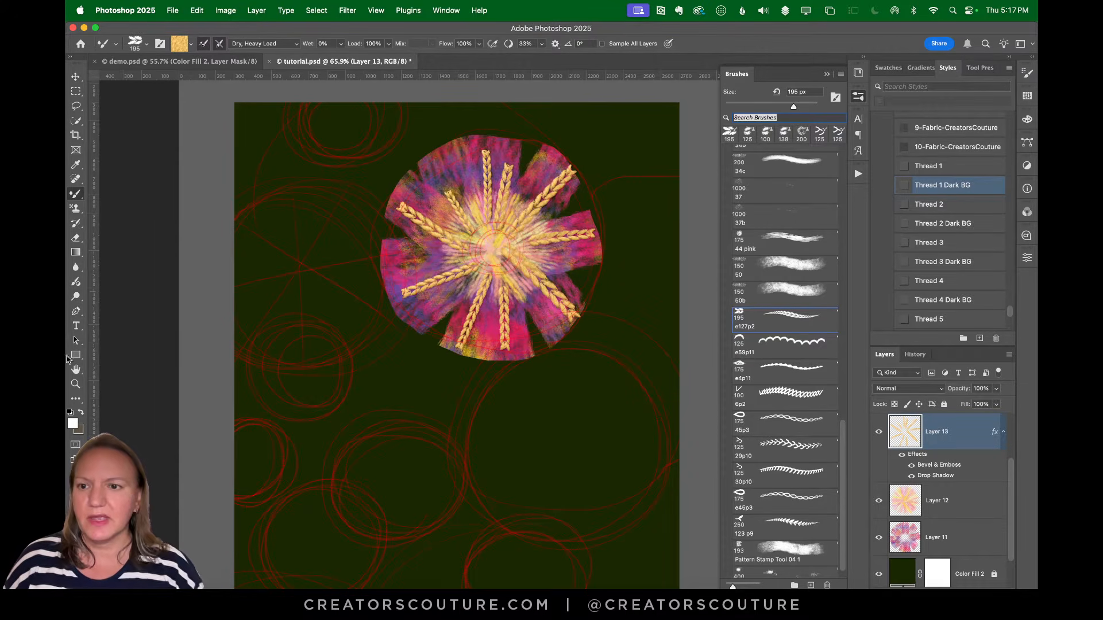
Collapse the effects list of Layer 13 and hide the red sketch on Layer 10
drag(1013, 473, 1015, 441)
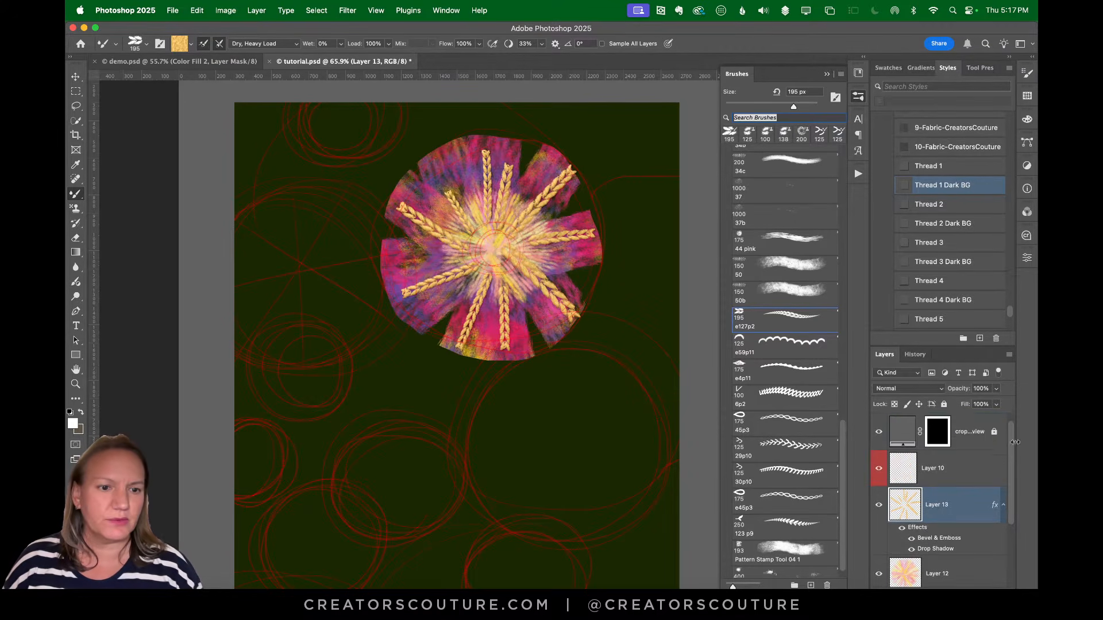
click(1003, 506)
click(878, 469)
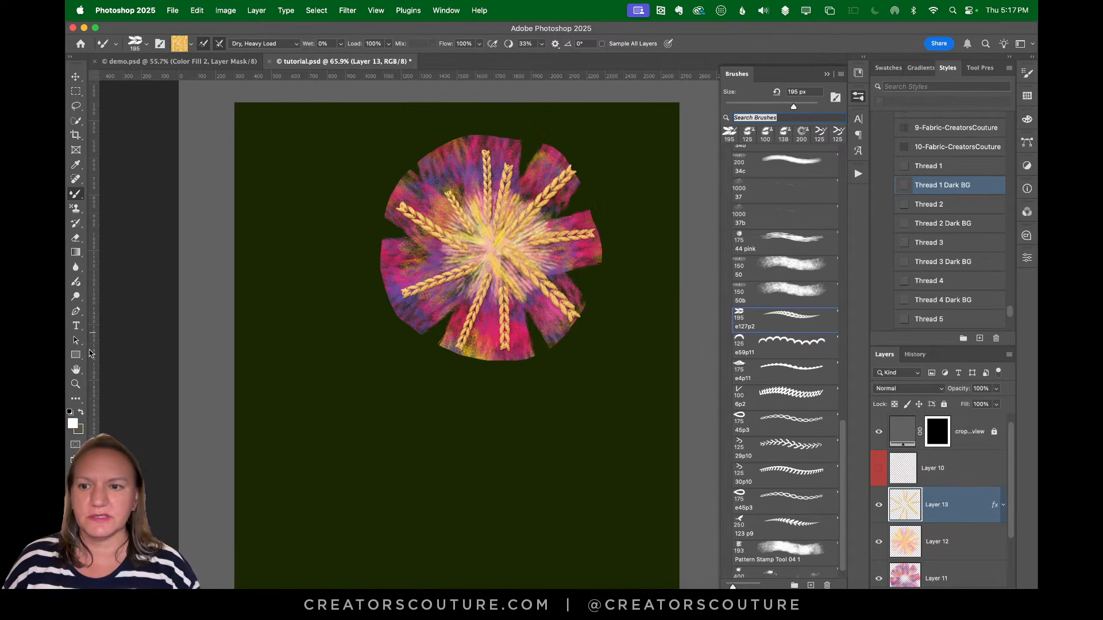
Inspect the braided stitching on the flower up close and save tutorial.psd
click(75, 384)
drag(477, 223, 515, 222)
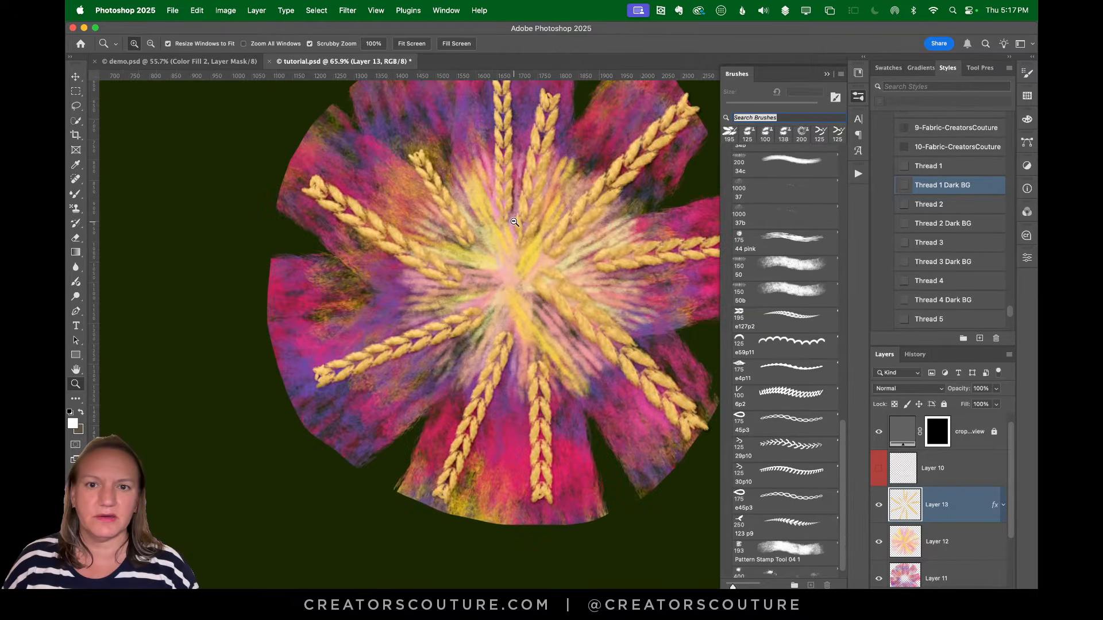
drag(561, 258, 529, 295)
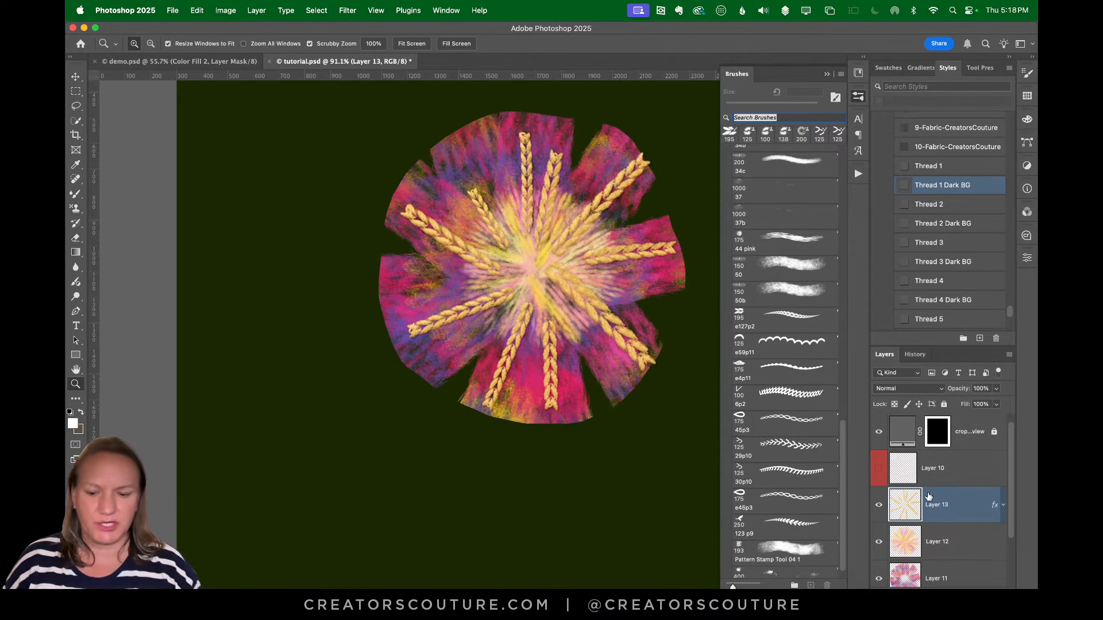
key(super+s)
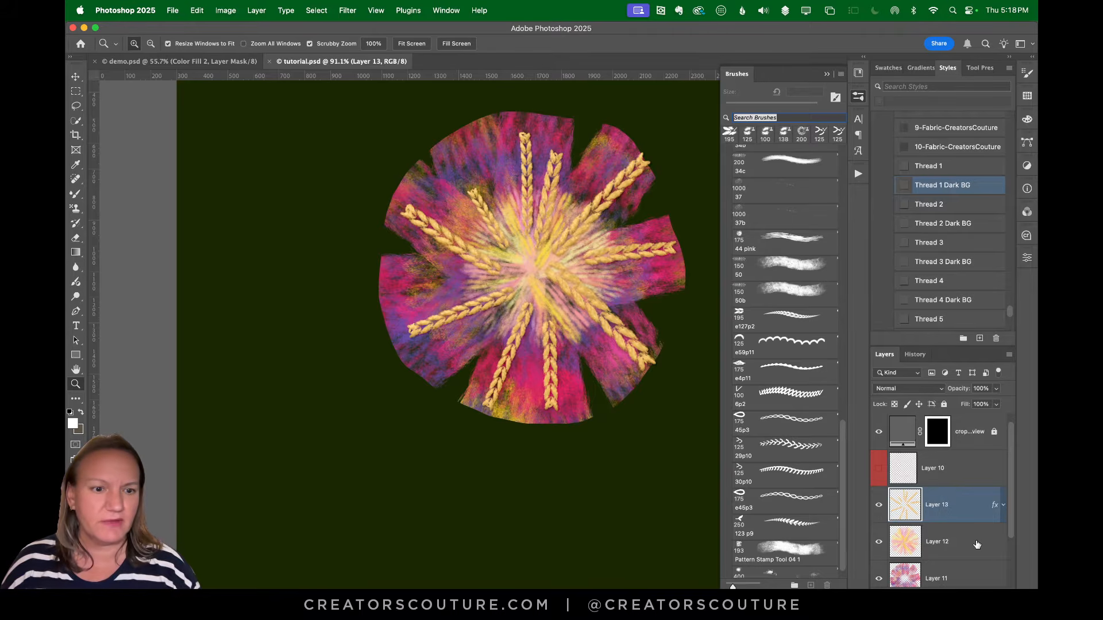
Create a new layer above Layer 13 and choose the e59p11 scallop mixer brush at 125 px for tutorial.psd
key(super+shift+alt+n)
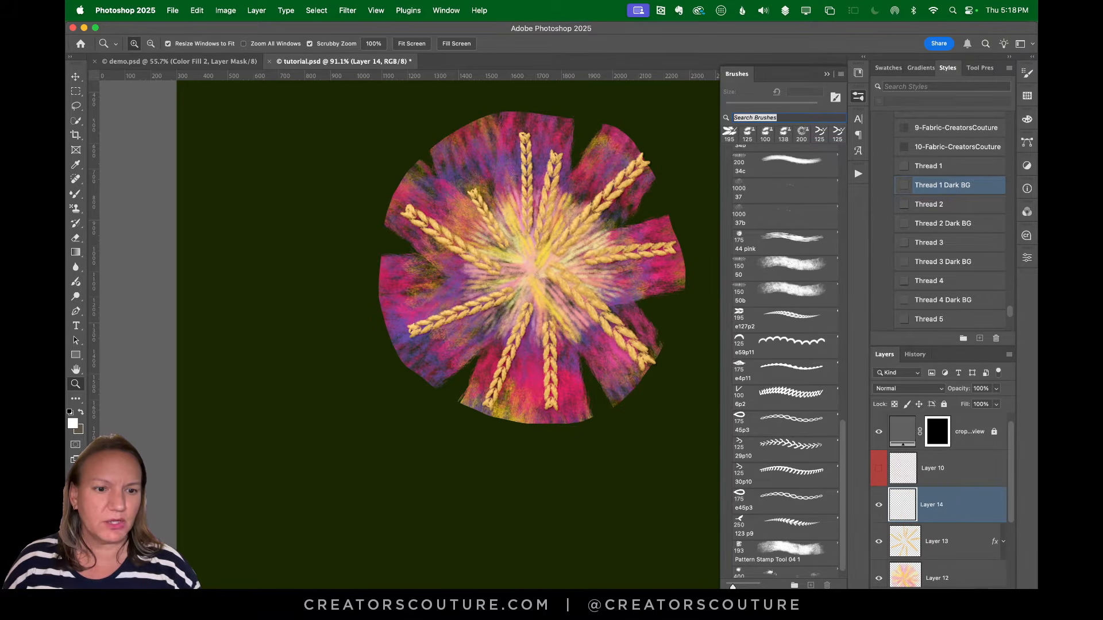
click(179, 60)
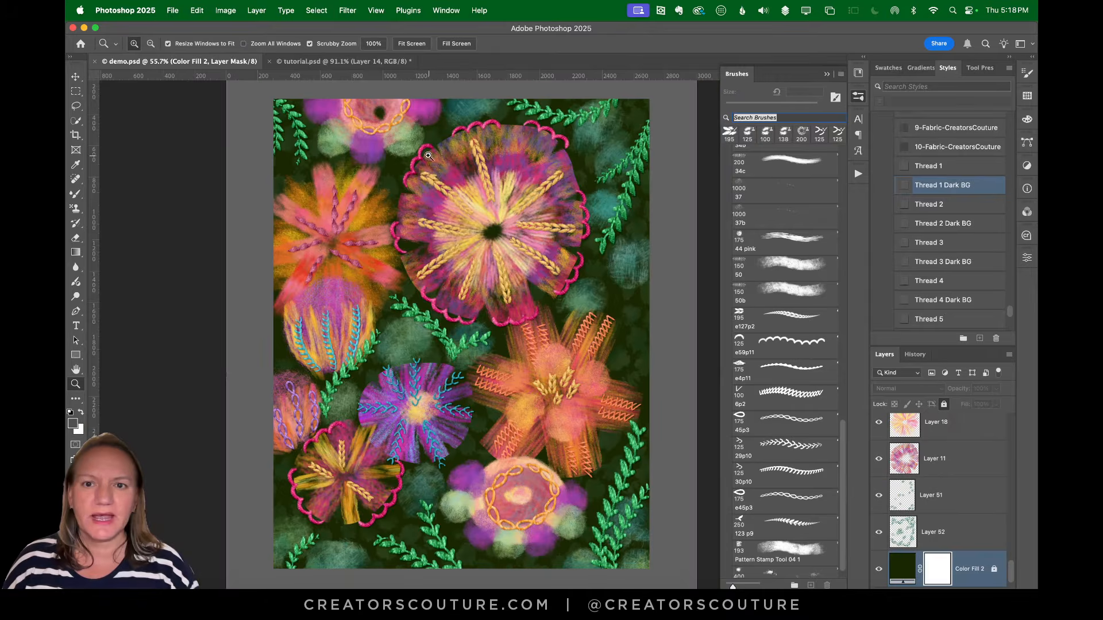
click(772, 355)
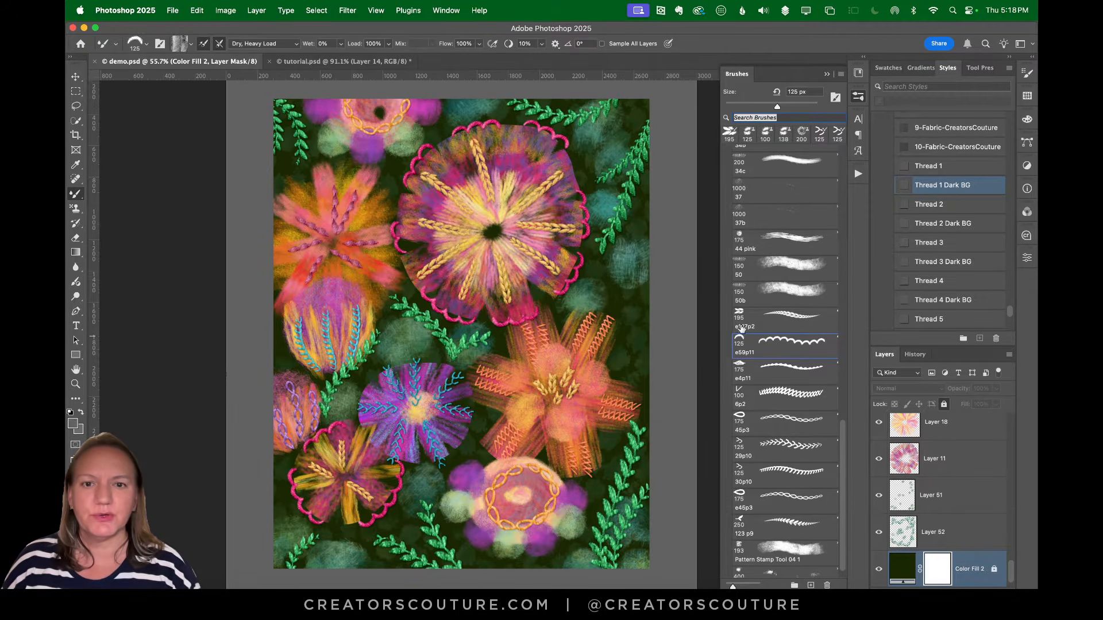
click(381, 64)
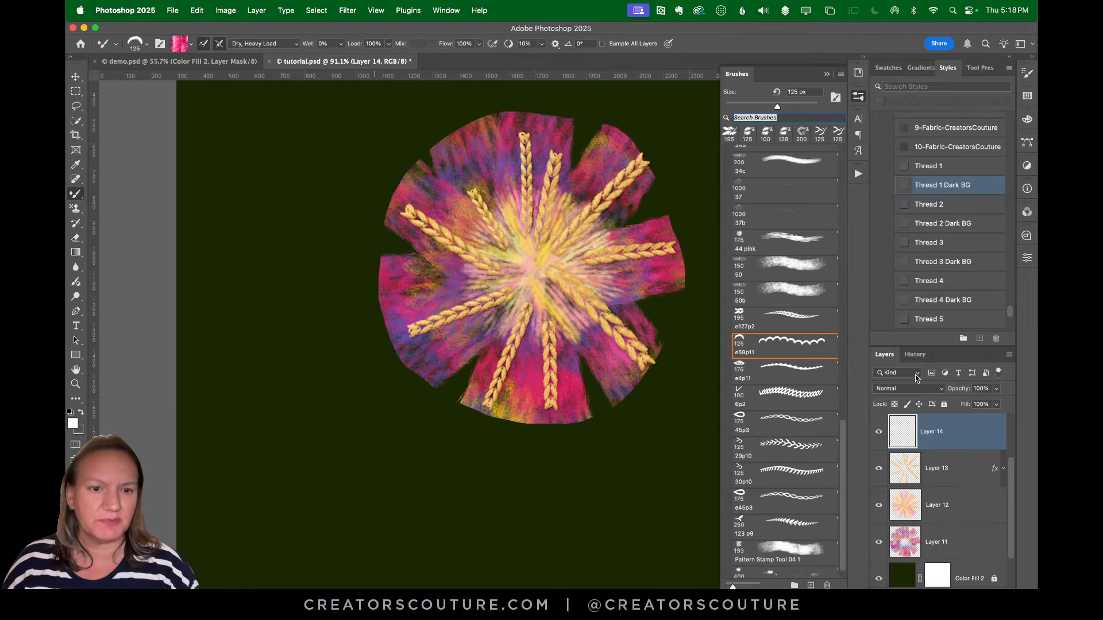
Try pink scallop strokes counterclockwise along the upper petals and on the empty background, and undo them all
mouse_move(505, 114)
mouse_down()
mouse_move(448, 126)
mouse_move(424, 151)
mouse_up()
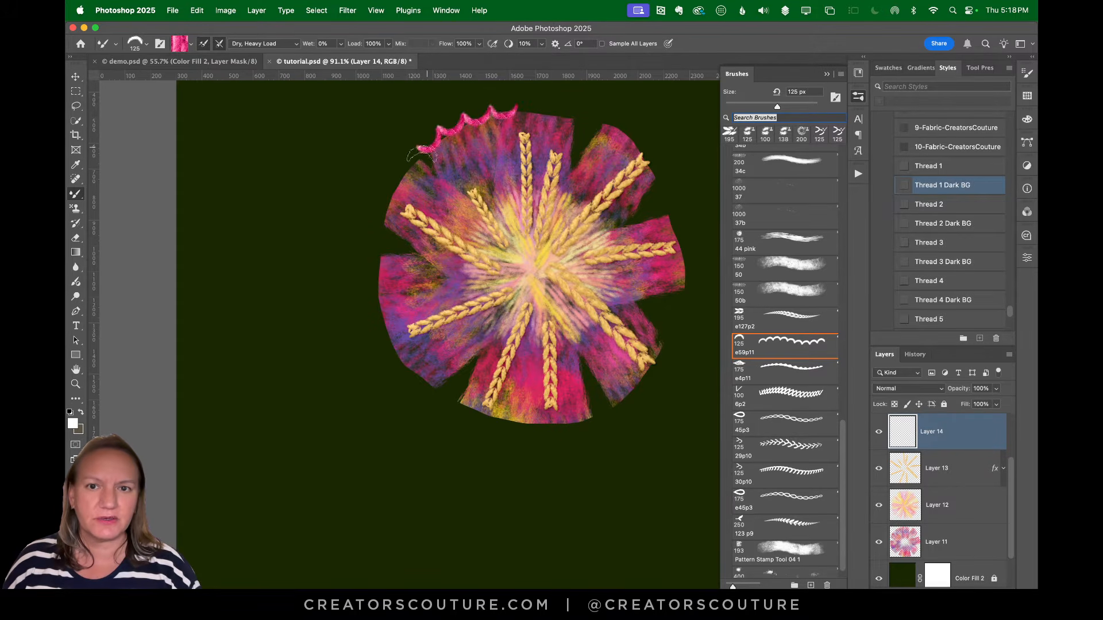
key(super+z)
mouse_move(511, 113)
mouse_down()
mouse_move(433, 141)
mouse_move(402, 199)
mouse_up()
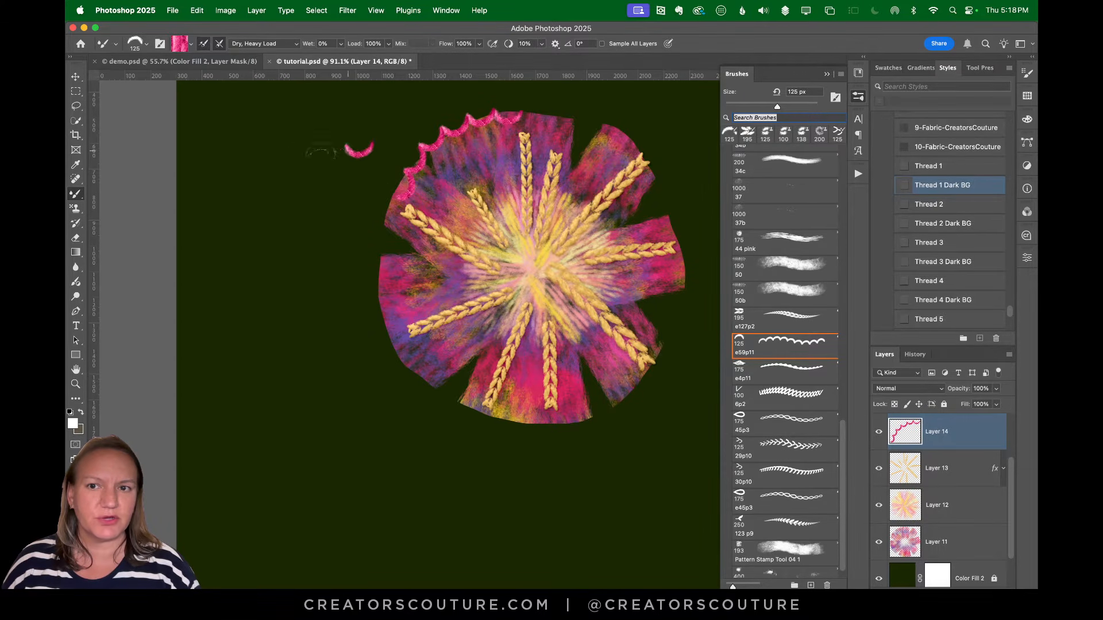
drag(322, 152, 229, 146)
drag(348, 188, 212, 189)
key(super+z)
key(super+z)
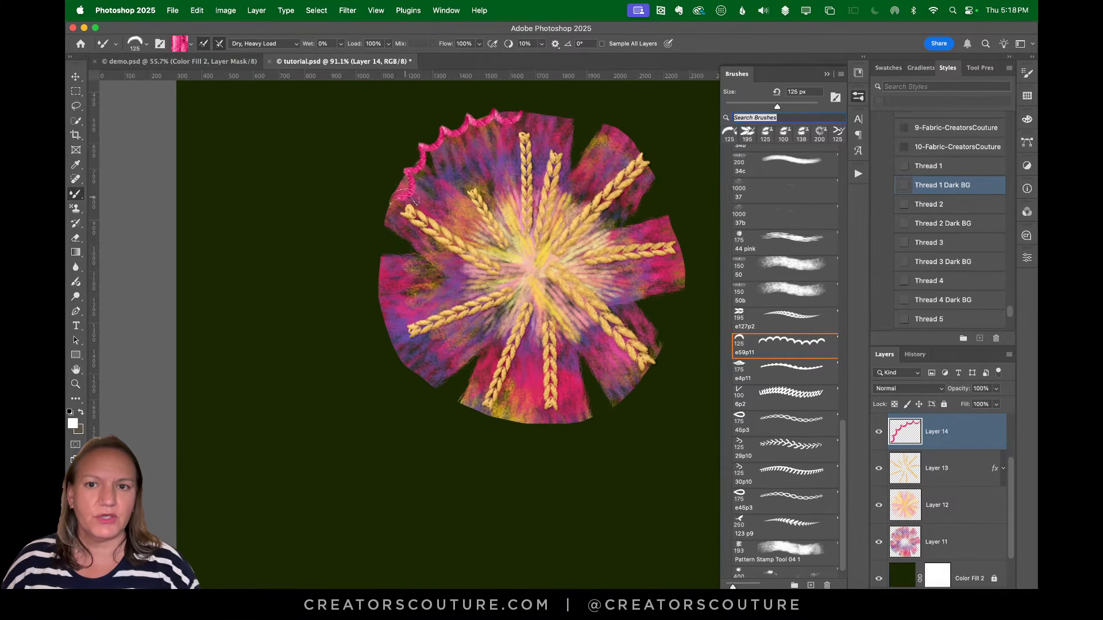
key(super+z)
Paint pink scalloped edging clockwise along the flower's upper petals on Layer 14
mouse_move(390, 195)
mouse_down()
mouse_move(407, 166)
mouse_move(470, 121)
mouse_move(546, 110)
mouse_move(591, 129)
mouse_up()
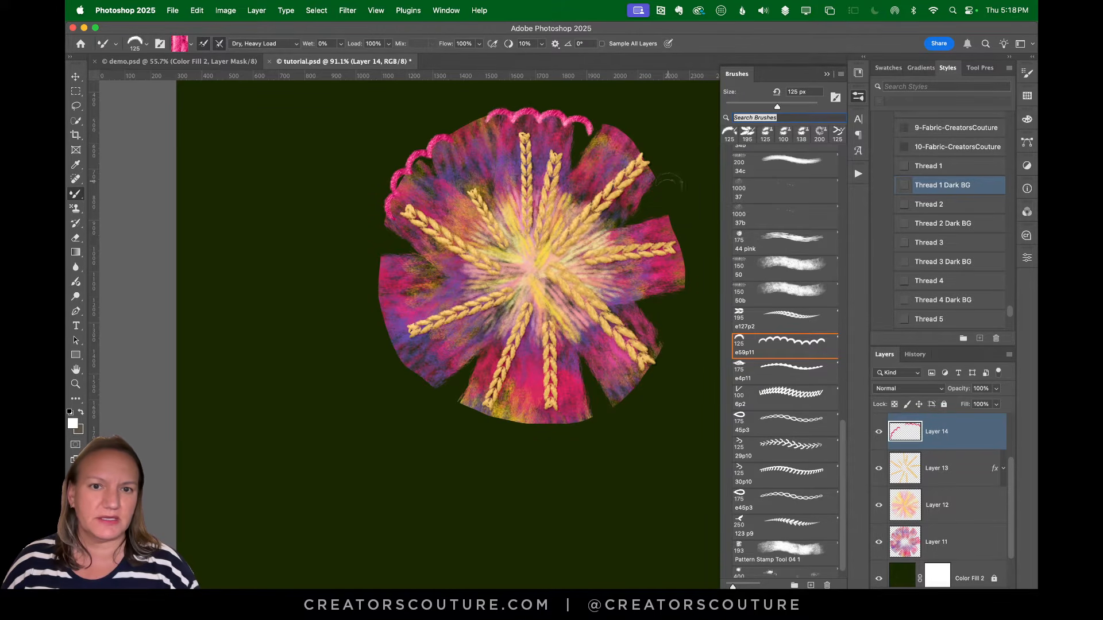
drag(659, 168, 676, 243)
key(super+z)
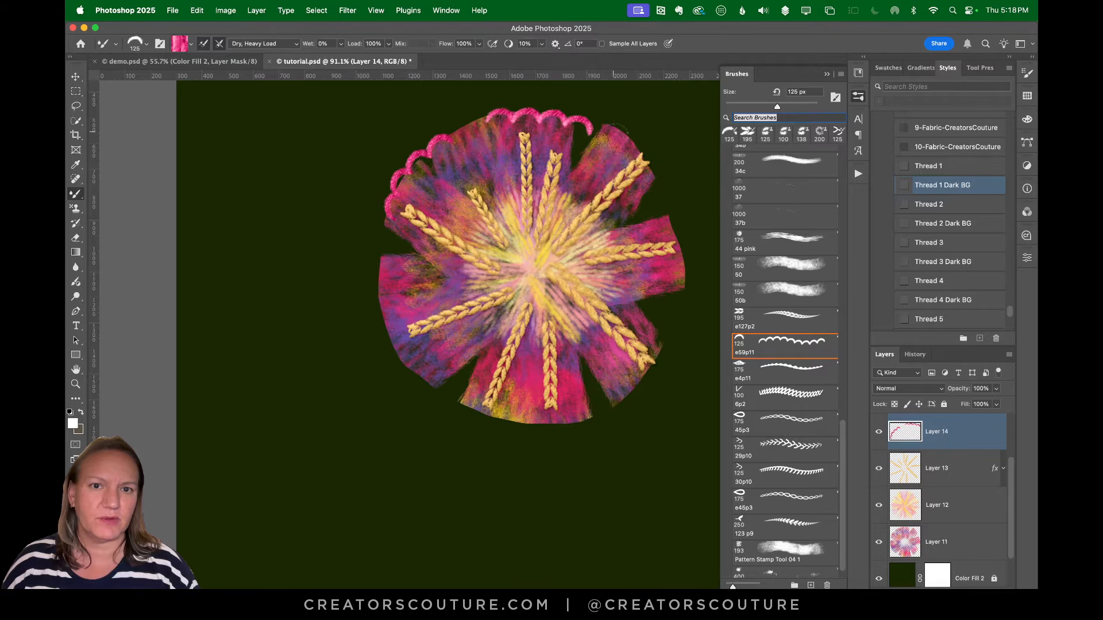
mouse_move(598, 123)
mouse_down()
mouse_move(659, 173)
mouse_move(676, 285)
mouse_up()
key(super+z)
Try scalloped edging on the flower's right and lower-right petals, and undo both strokes
drag(652, 203, 685, 301)
mouse_move(663, 328)
mouse_down()
mouse_move(657, 363)
mouse_move(595, 405)
mouse_up()
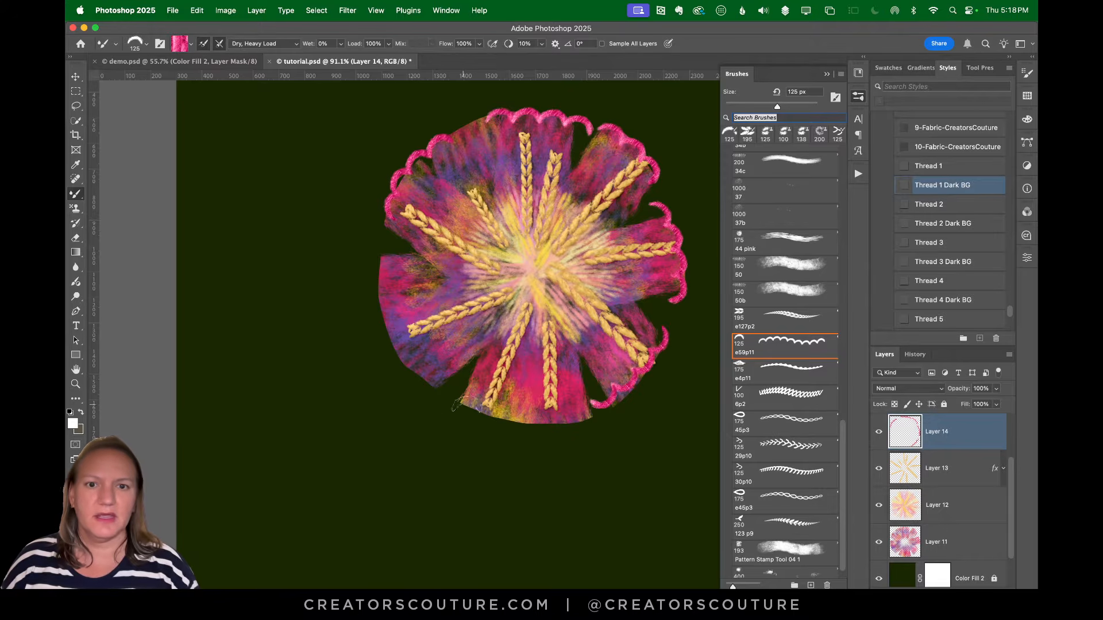
key(super+z)
key(super+z)
Paint pink scalloped edging clockwise around the right, lower and left petals, redoing misplaced strokes
mouse_move(654, 208)
mouse_down()
mouse_move(685, 250)
mouse_move(679, 282)
mouse_move(679, 227)
mouse_move(687, 287)
mouse_up()
key(super+z)
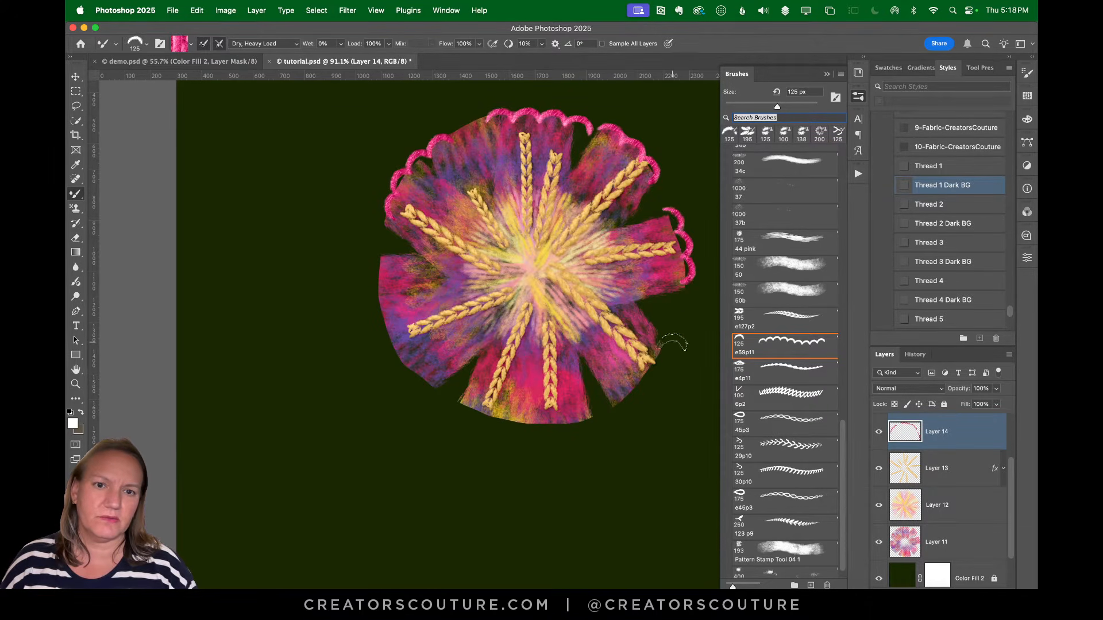
mouse_move(662, 344)
mouse_down()
mouse_move(648, 383)
mouse_move(587, 414)
mouse_move(541, 423)
mouse_move(503, 411)
mouse_up()
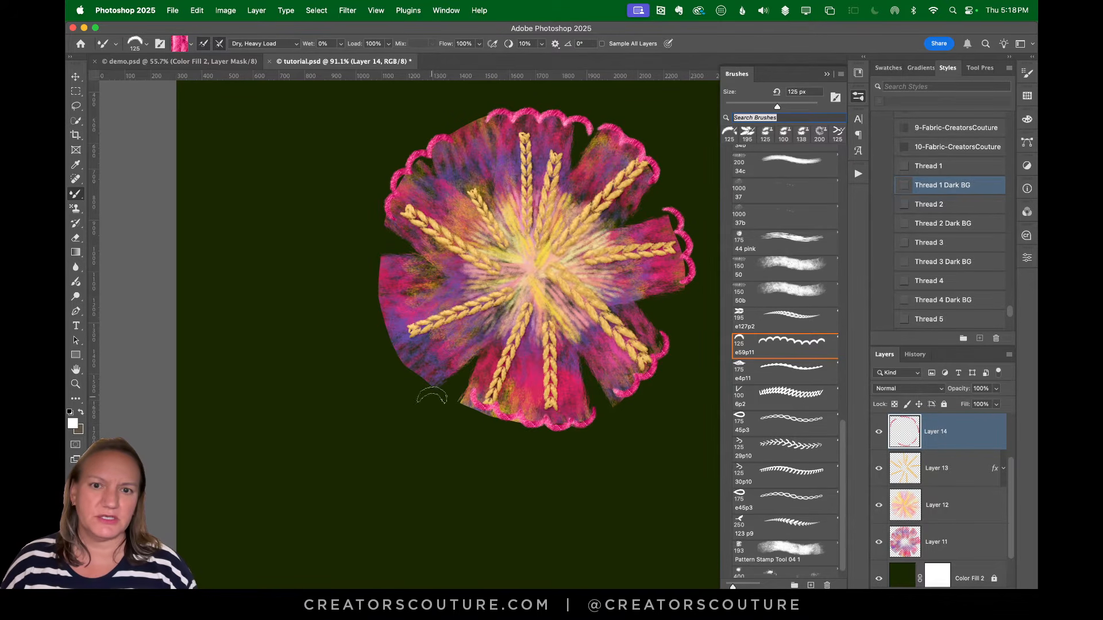
key(super+z)
mouse_move(600, 415)
mouse_down()
mouse_move(569, 428)
mouse_move(508, 425)
mouse_move(409, 373)
mouse_move(374, 293)
mouse_move(373, 258)
mouse_up()
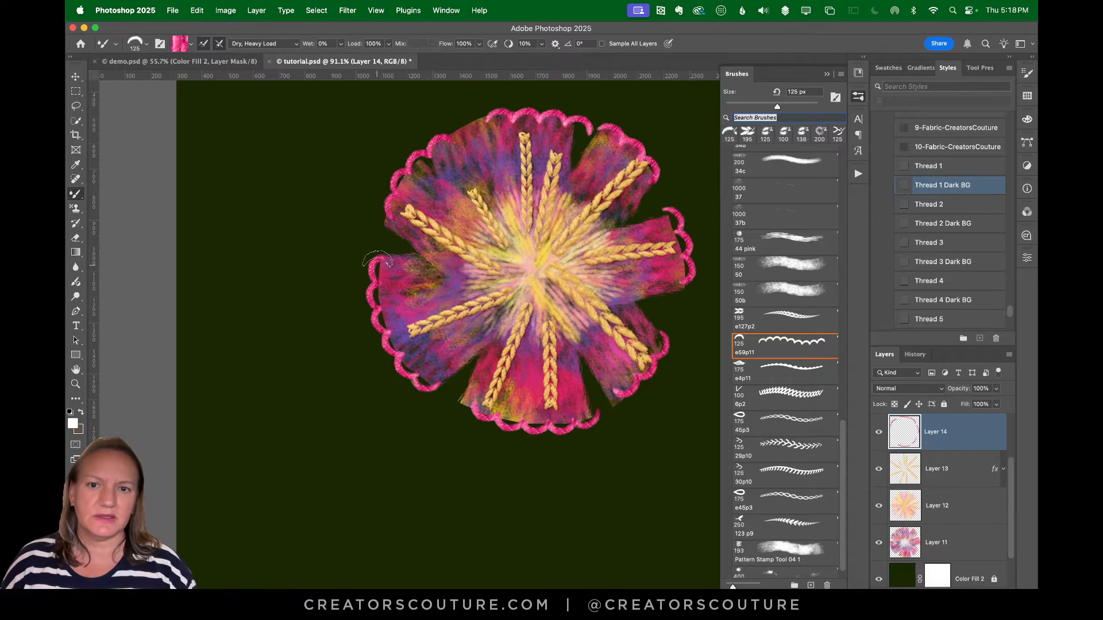
Compare the stitched flower in tutorial.psd with the large flower in demo.psd
click(859, 96)
click(227, 60)
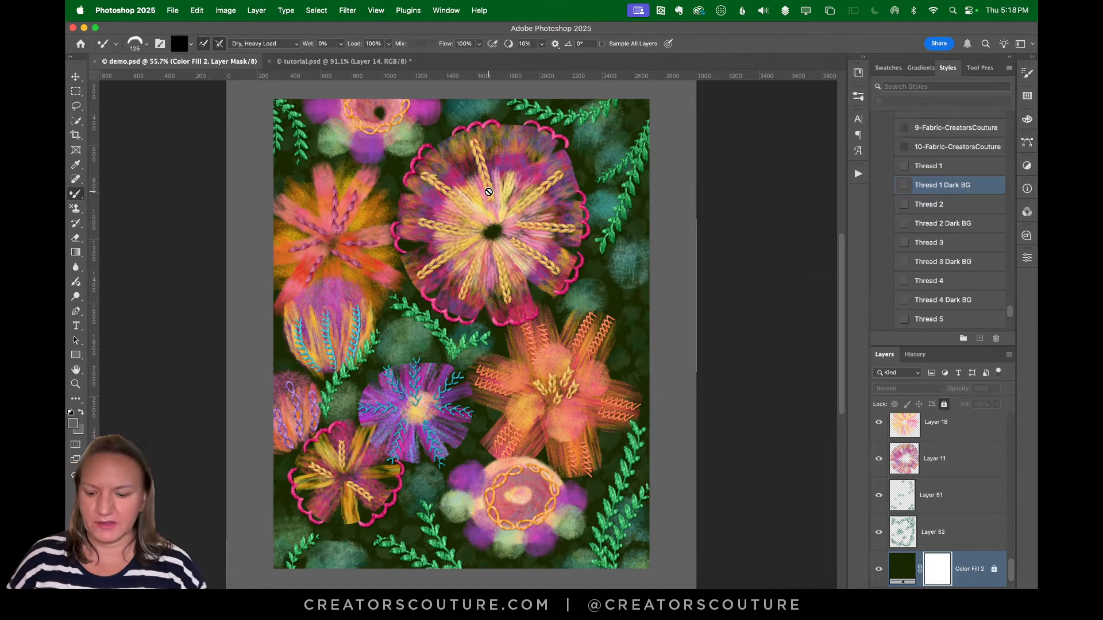
click(326, 63)
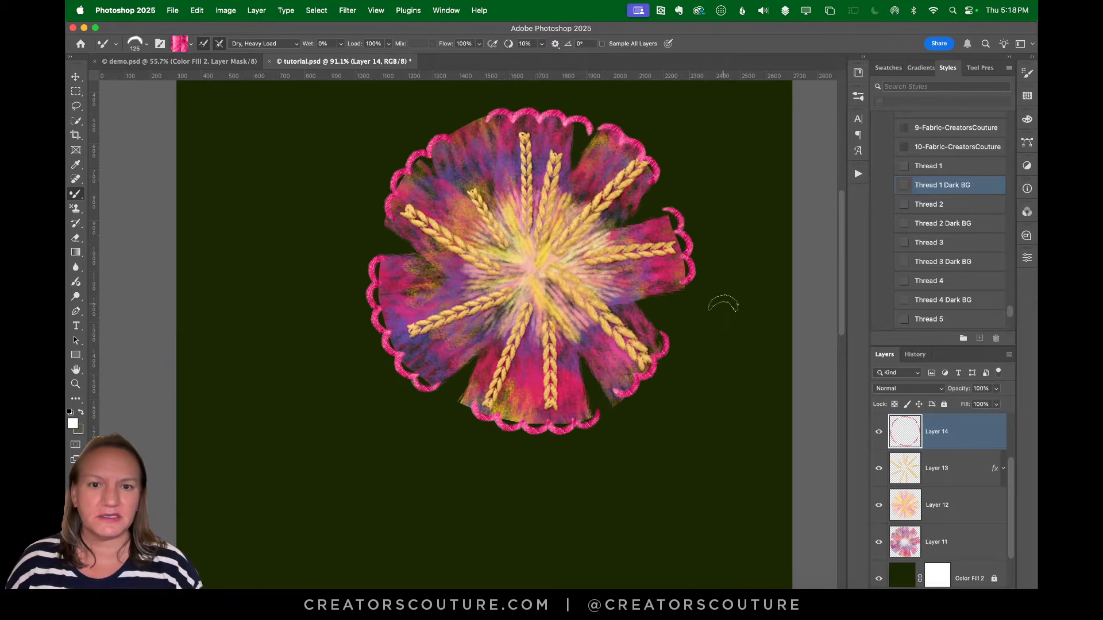
click(233, 62)
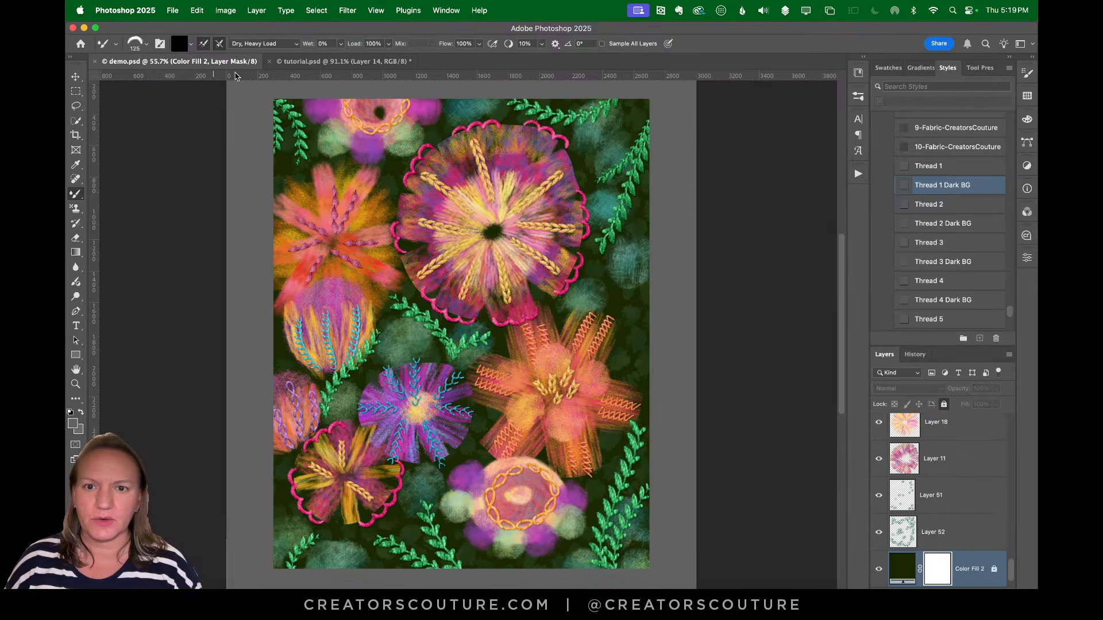
Choose the Pattern Stamp Tool 03 2 brush from the flowers group, inspect demo.psd's orange flower up close, and return to tutorial.psd
click(858, 95)
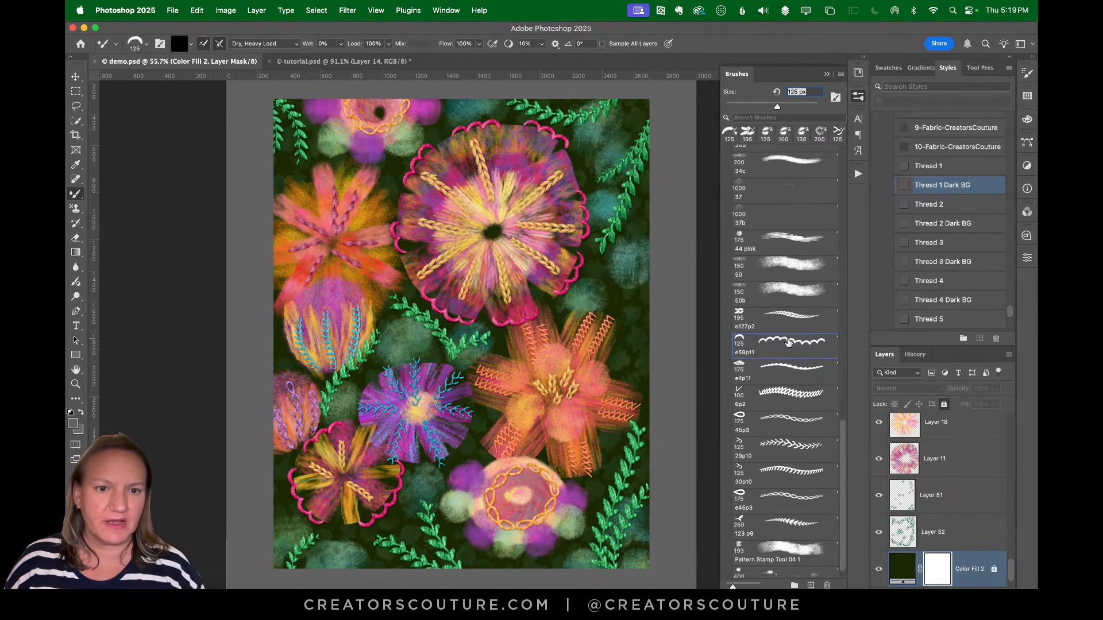
scroll(793, 402, up, 1)
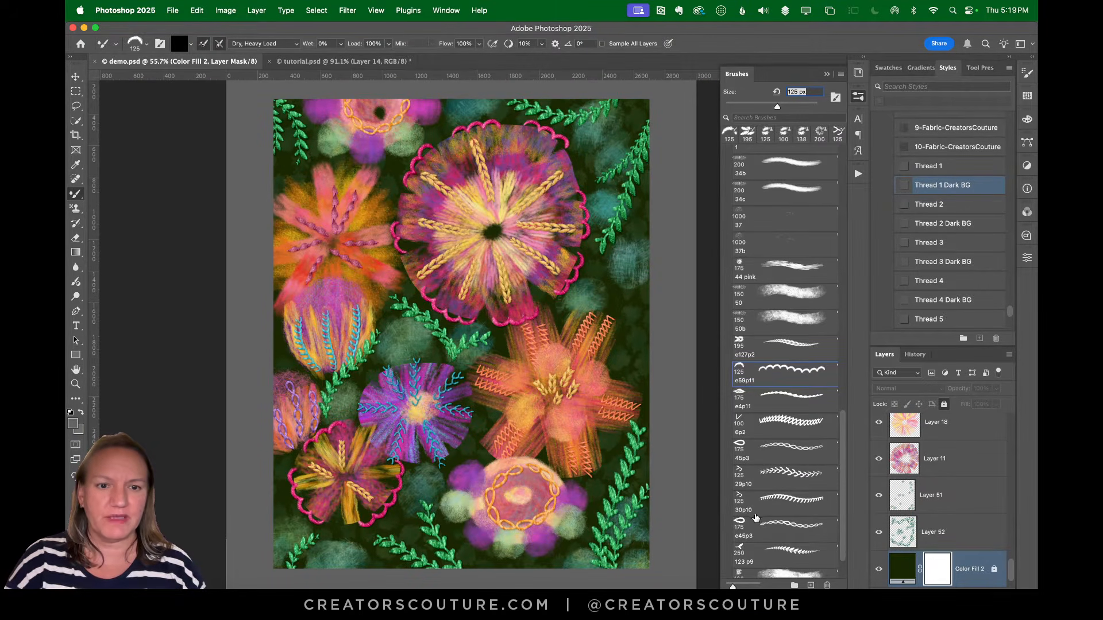
scroll(793, 402, up, 12)
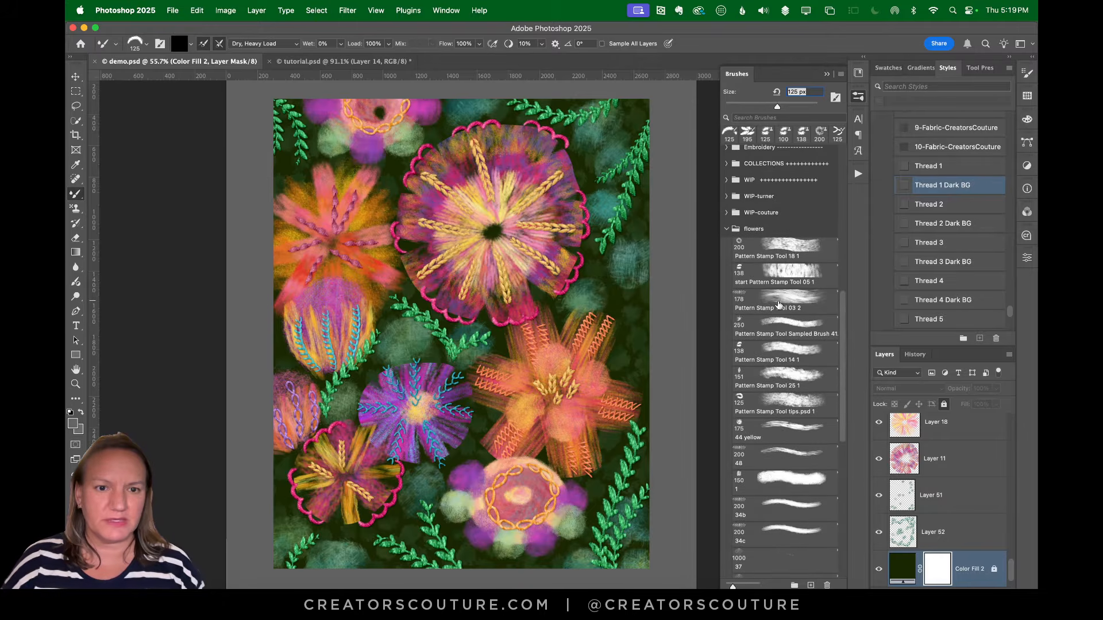
click(779, 304)
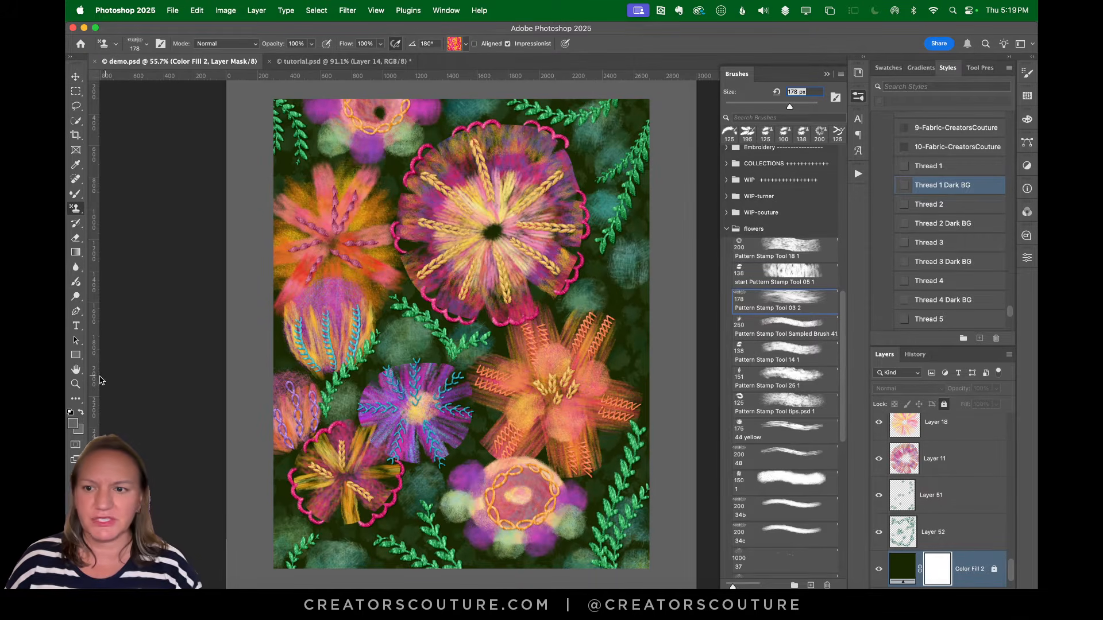
click(76, 384)
drag(583, 411, 602, 389)
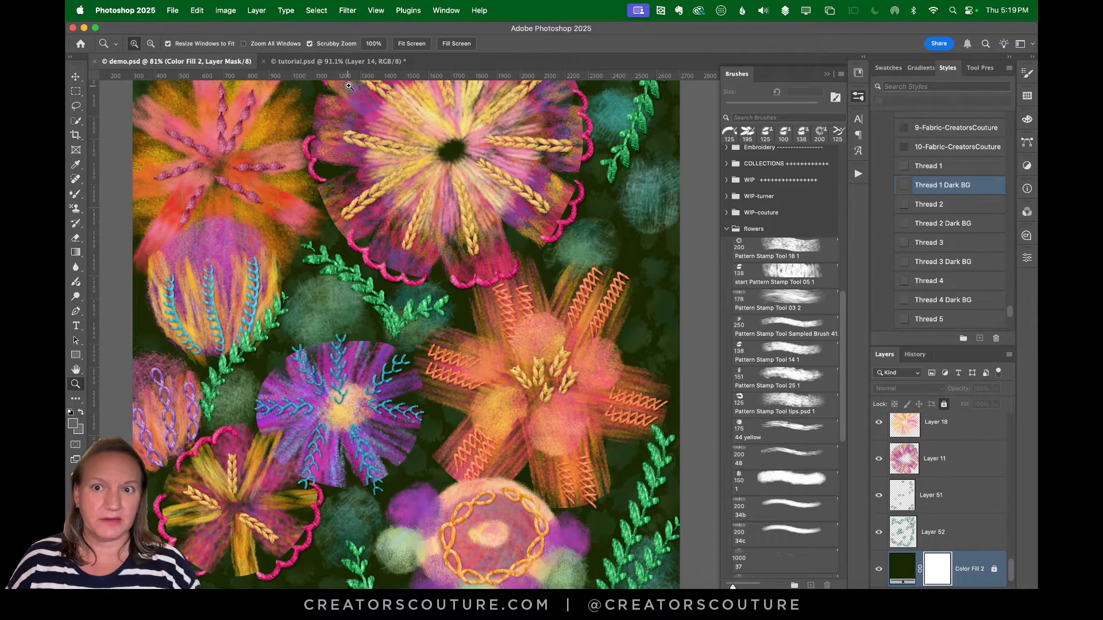
click(345, 61)
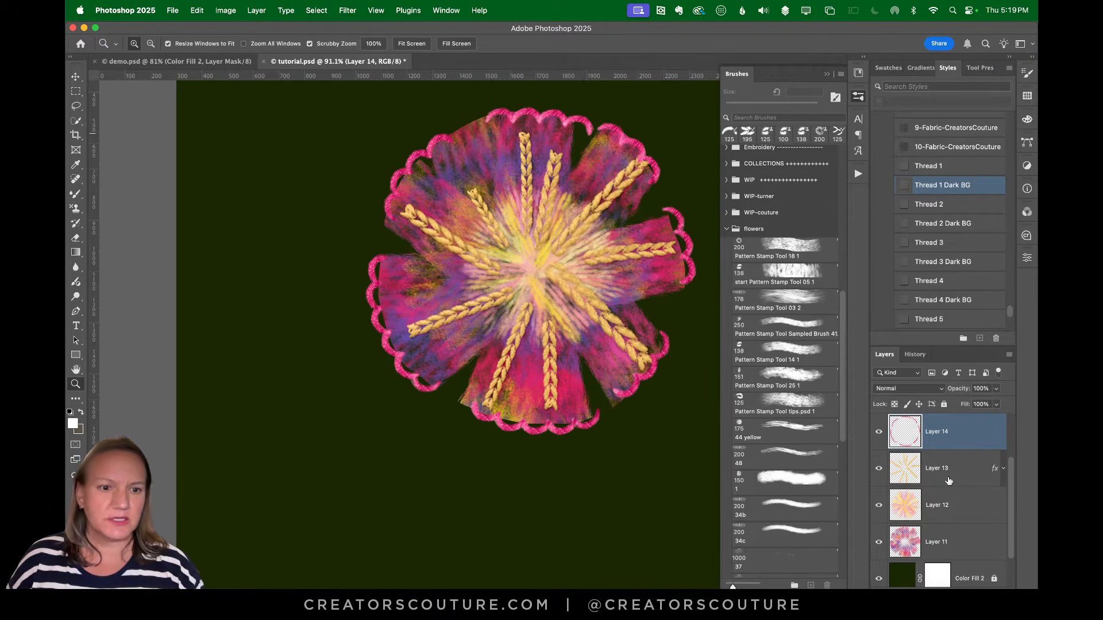
Show the red sketch on Layer 10 and compare the whole layout with demo.psd
scroll(949, 480, up, 3)
click(878, 469)
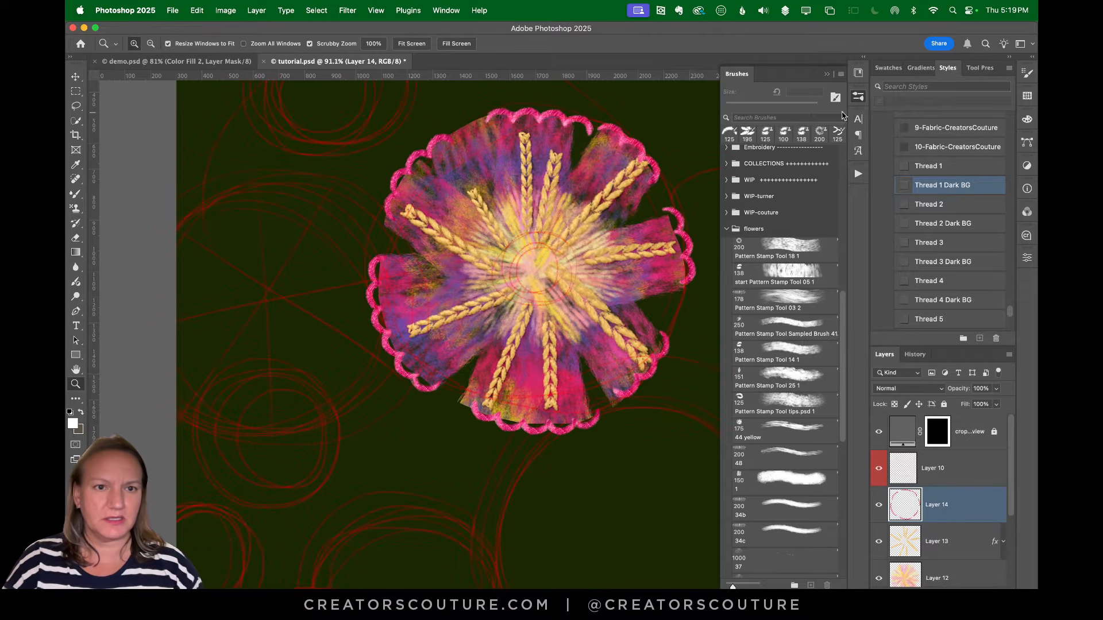
click(859, 99)
drag(783, 246, 771, 252)
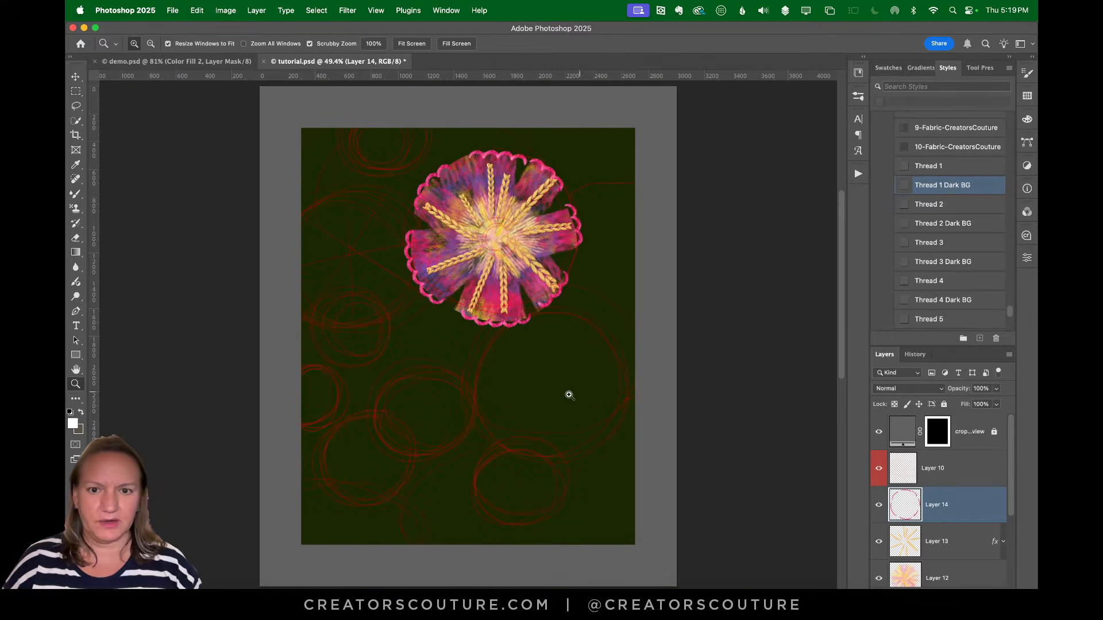
click(172, 61)
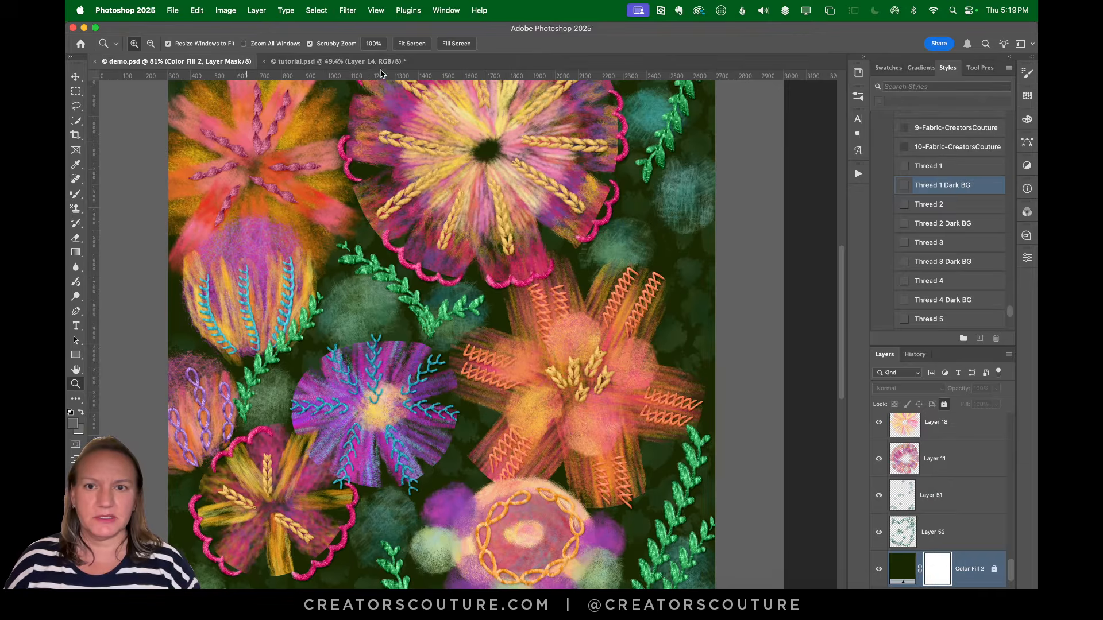
click(368, 61)
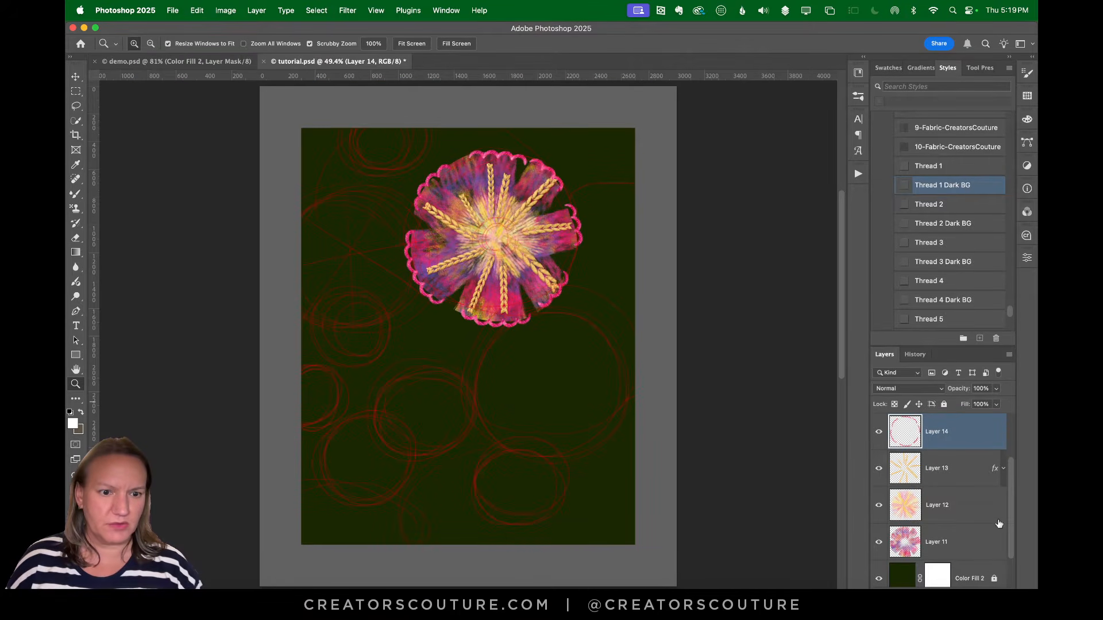
Group Layers 11 through 14 of the finished flower and create a new layer directly above Color Fill 2
shift+click(956, 547)
key(super+g)
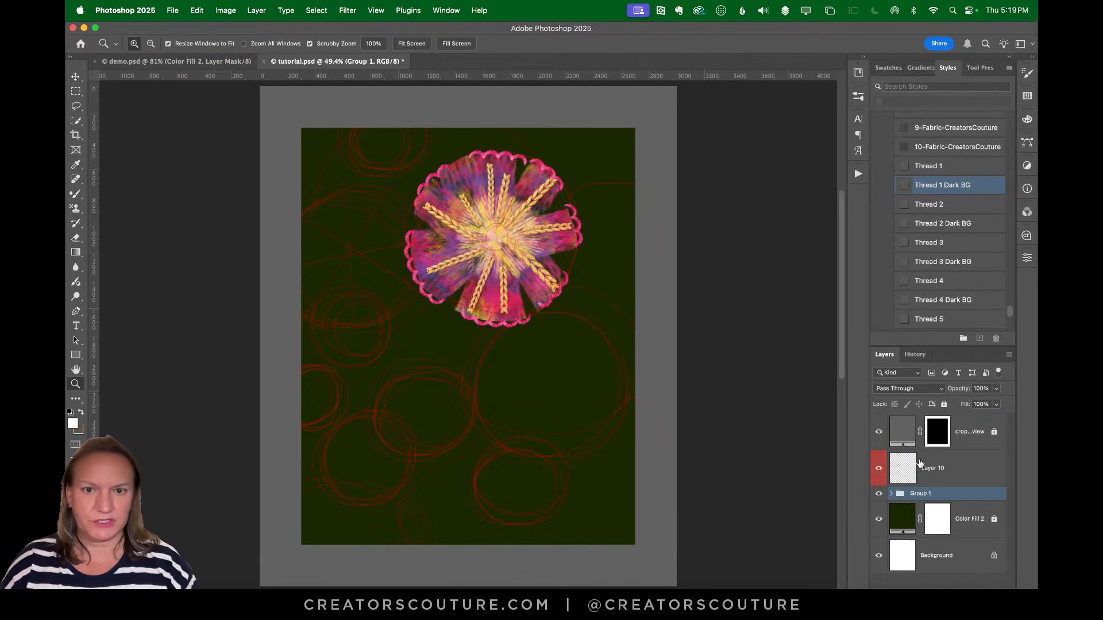
click(971, 524)
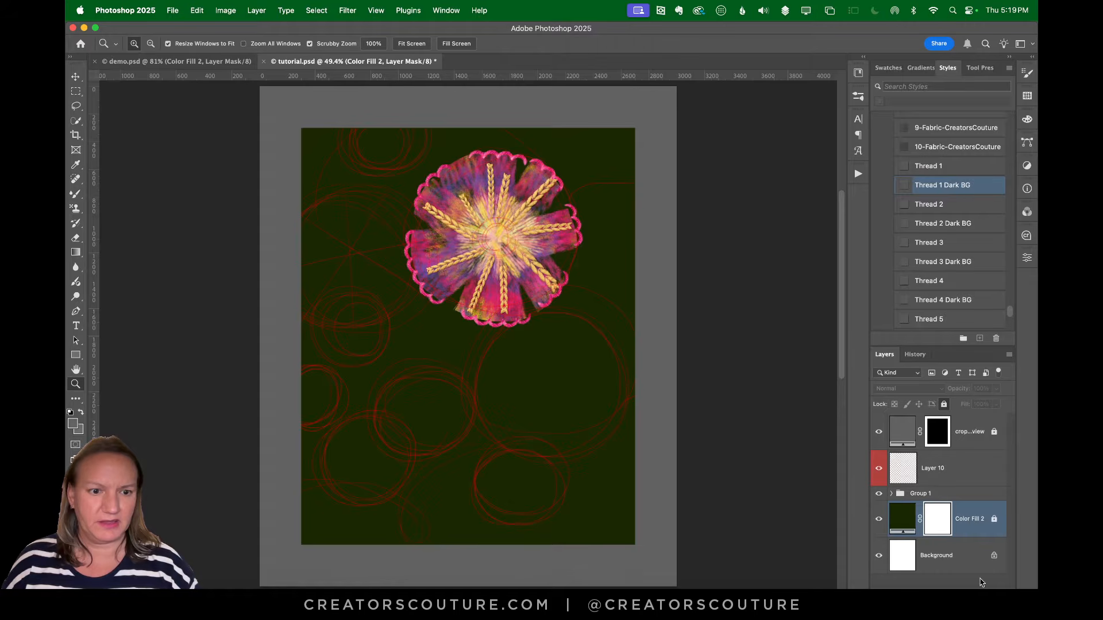
key(super+shift+alt+n)
Lasso a freehand circular selection around the large sketched circle below the finished flower
click(583, 374)
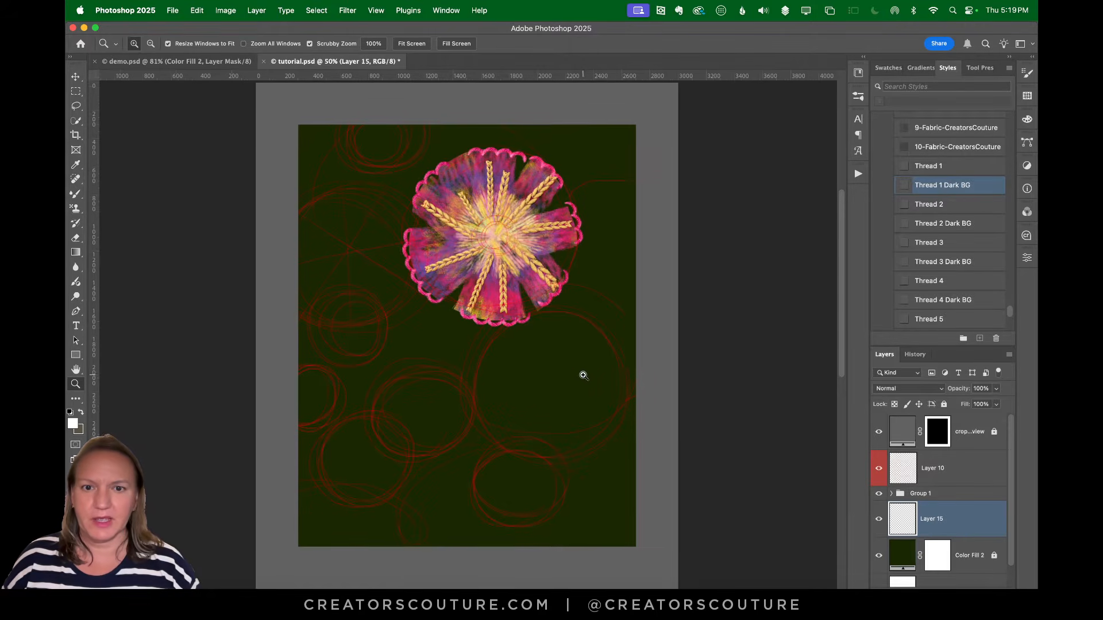
click(569, 380)
click(568, 381)
drag(557, 384, 564, 383)
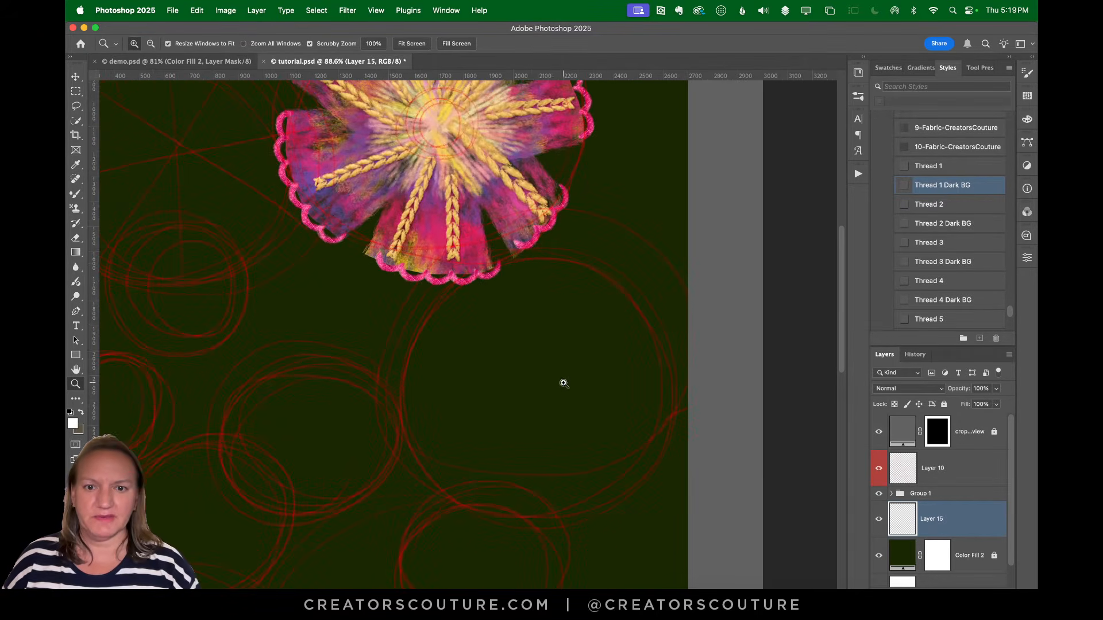
click(76, 107)
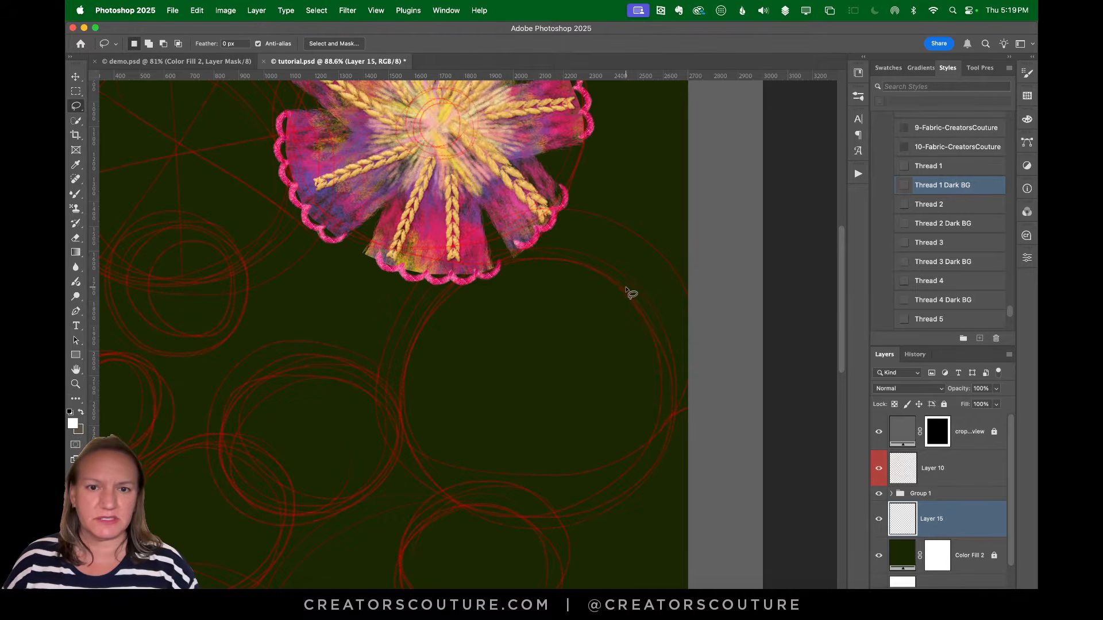
mouse_move(626, 285)
mouse_down()
mouse_move(599, 261)
mouse_move(532, 251)
mouse_move(475, 267)
mouse_move(422, 316)
mouse_move(405, 377)
mouse_move(410, 431)
mouse_move(450, 487)
mouse_move(504, 516)
mouse_move(558, 512)
mouse_move(608, 497)
mouse_move(646, 464)
mouse_move(668, 412)
mouse_move(666, 358)
mouse_move(622, 282)
mouse_up()
Check the orange flower in demo.psd, return to tutorial.psd and activate the Pattern Stamp Tool with its brush presets shown
click(229, 62)
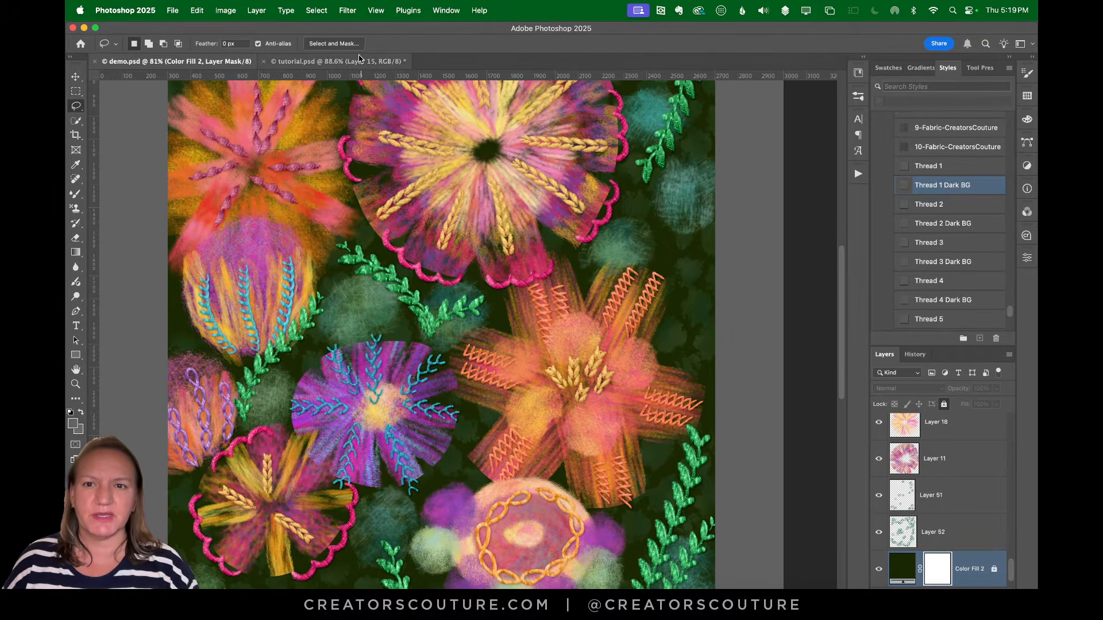
click(338, 61)
click(75, 206)
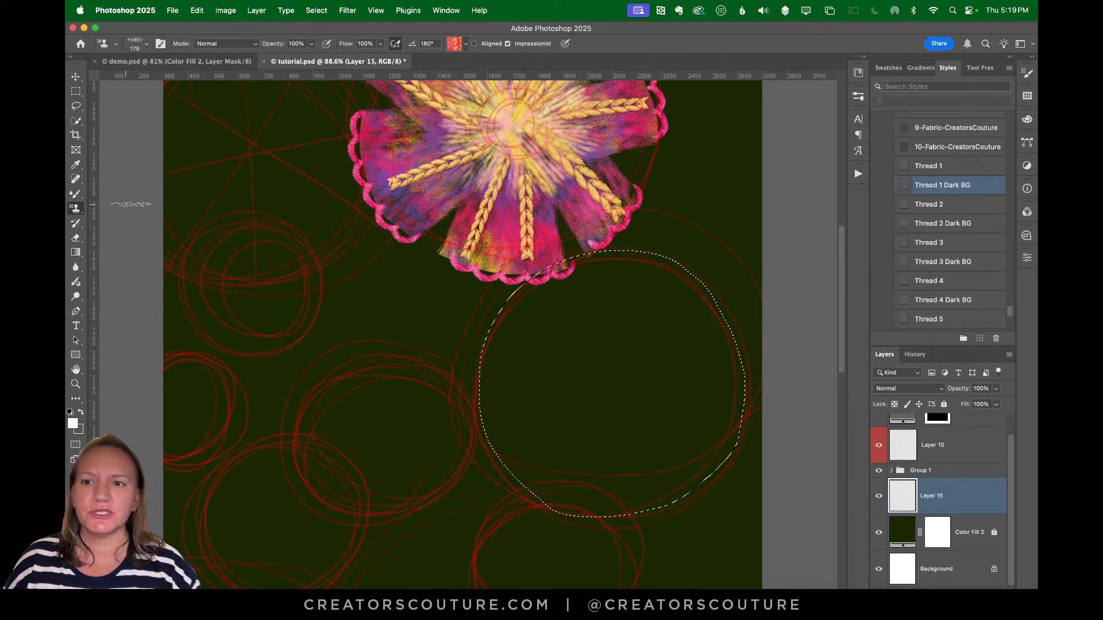
click(858, 96)
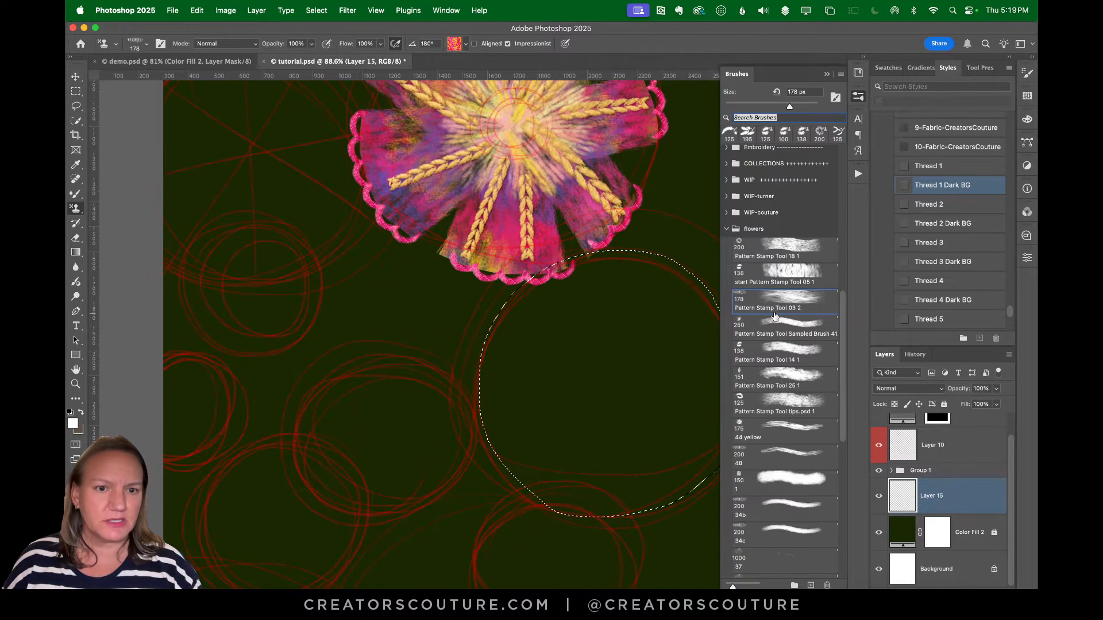
drag(626, 314, 543, 457)
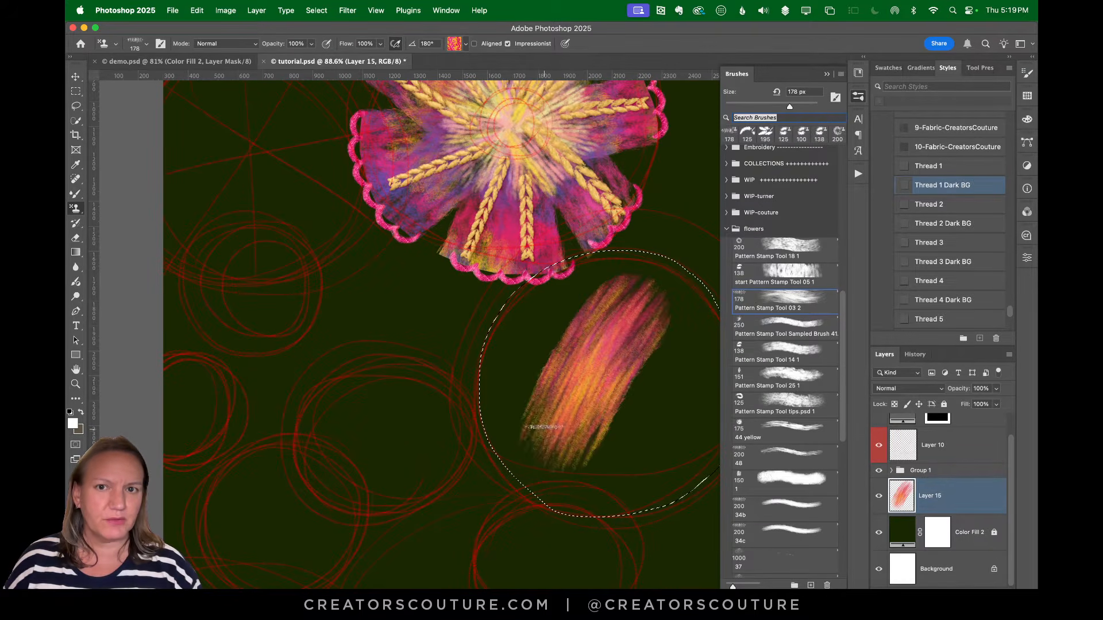
key(super+z)
drag(542, 417, 672, 298)
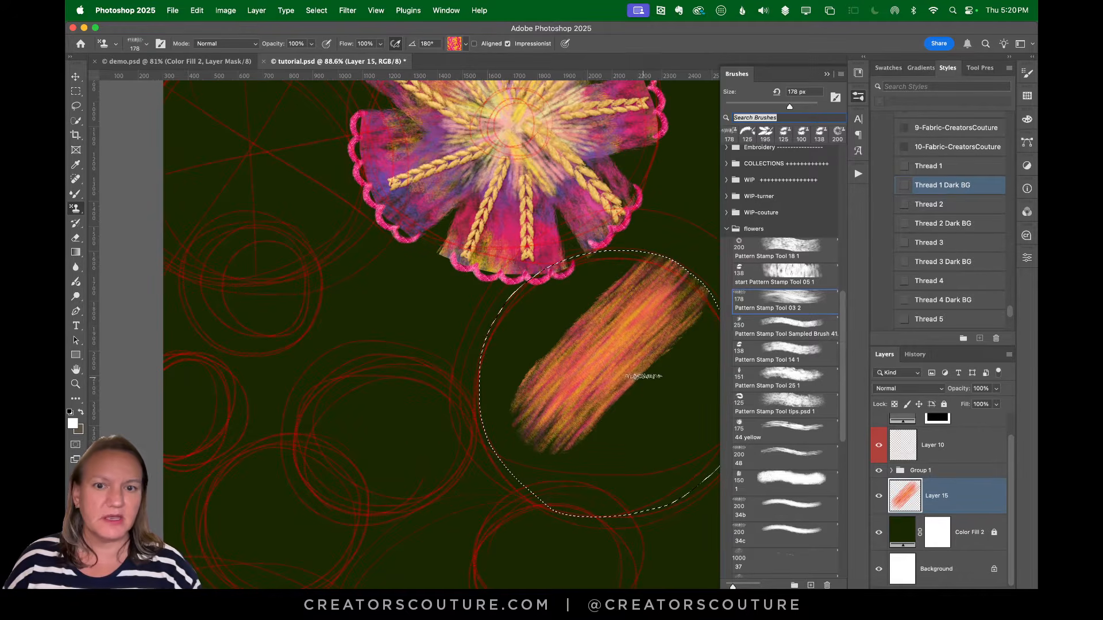
key(super+z)
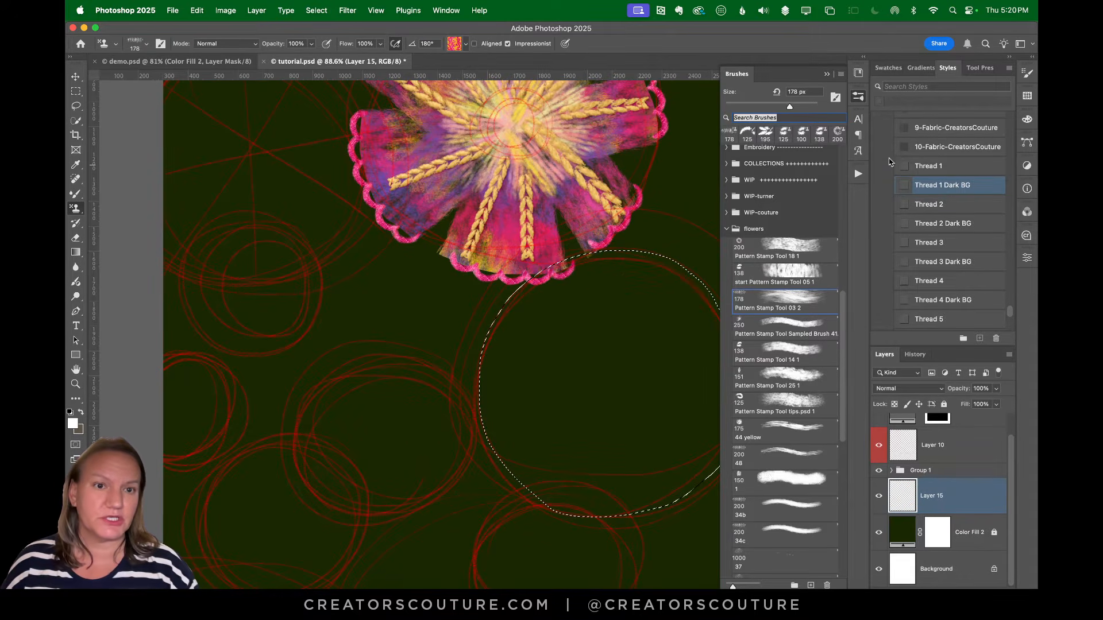
Paint six wide petal strokes on Layer 15, radiating from the centre of the circular selection with the Pattern Stamp Tool 03 2 brush
click(858, 96)
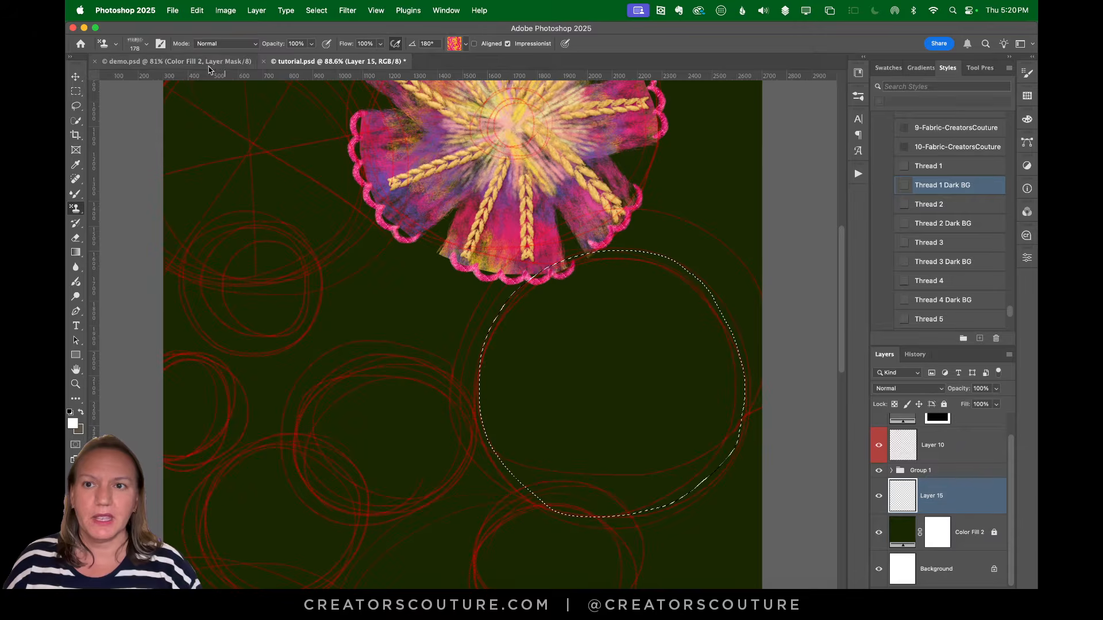
click(189, 62)
click(284, 62)
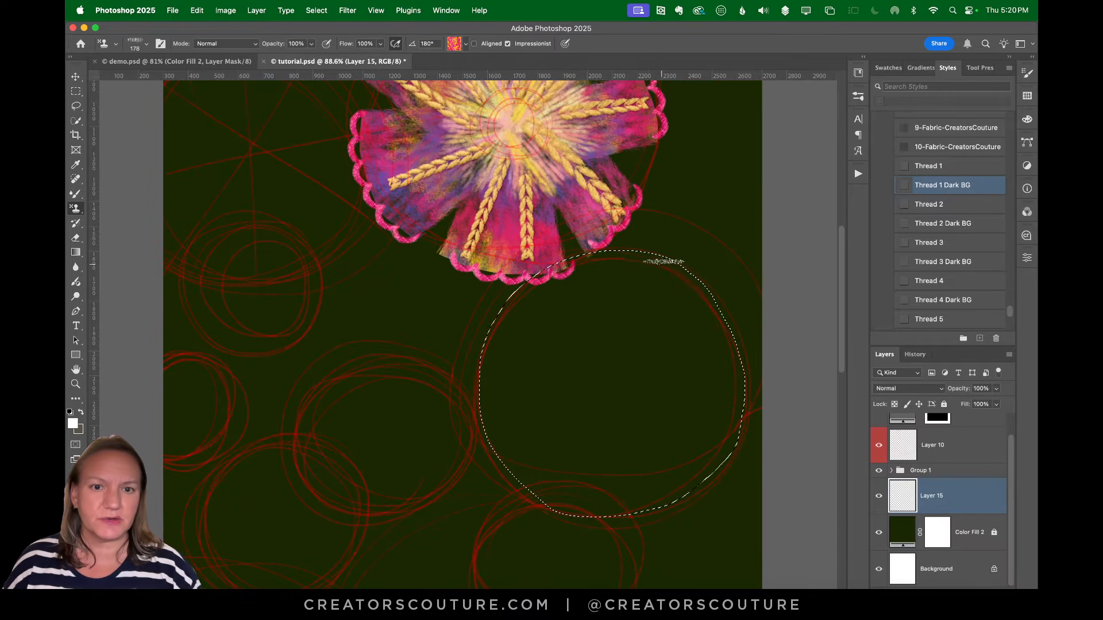
drag(669, 271, 603, 380)
key(super+z)
mouse_move(672, 267)
mouse_down()
mouse_move(611, 377)
mouse_move(676, 276)
mouse_move(675, 316)
mouse_move(583, 347)
mouse_move(577, 301)
mouse_move(486, 370)
mouse_move(557, 500)
mouse_up()
key(super+z)
drag(624, 405, 653, 513)
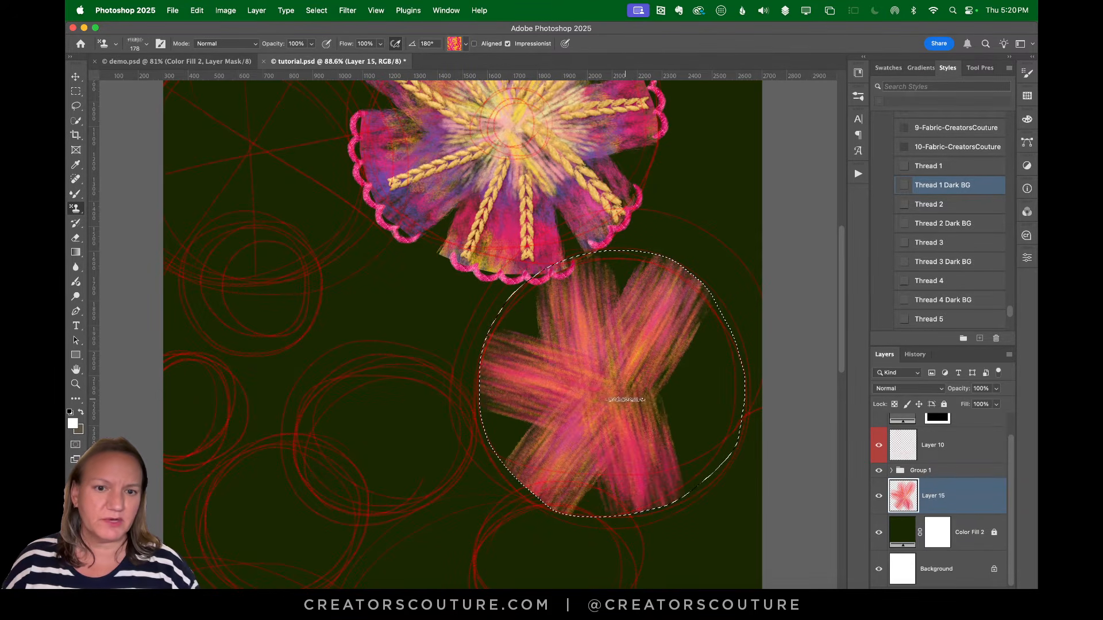
drag(603, 399, 749, 403)
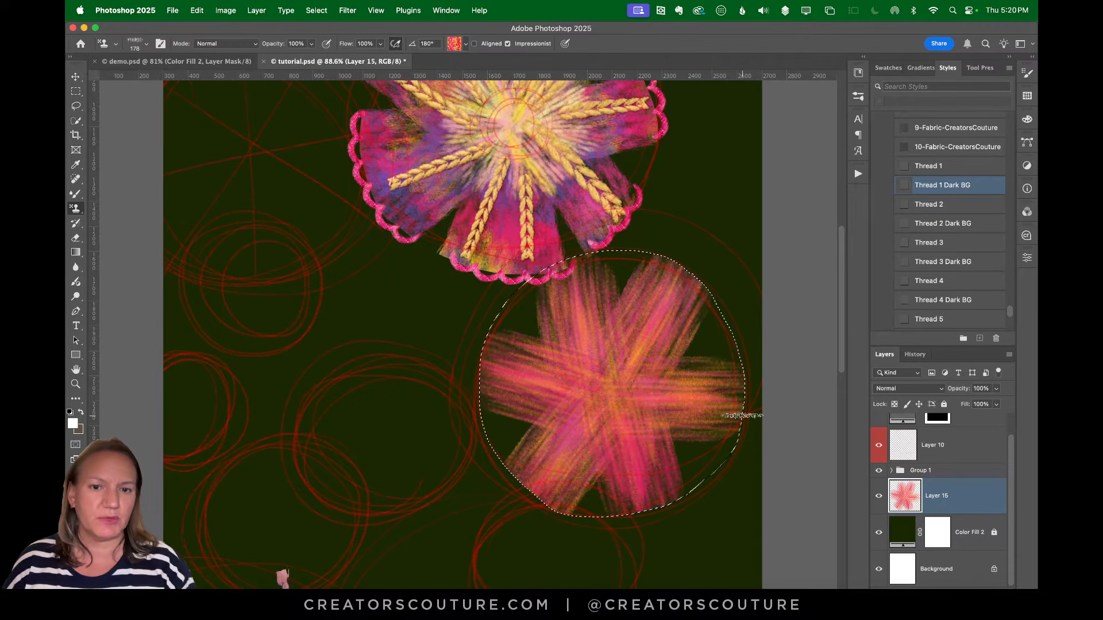
Compare the petals with demo.psd, add a new layer above Layer 15 and save tutorial.psd
click(239, 64)
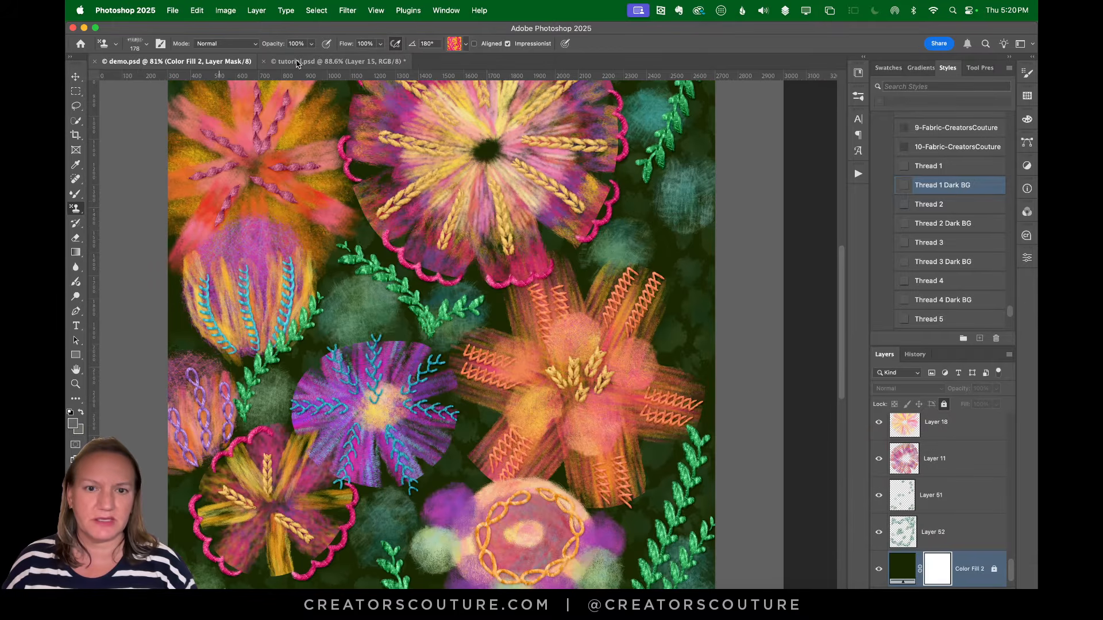
click(317, 62)
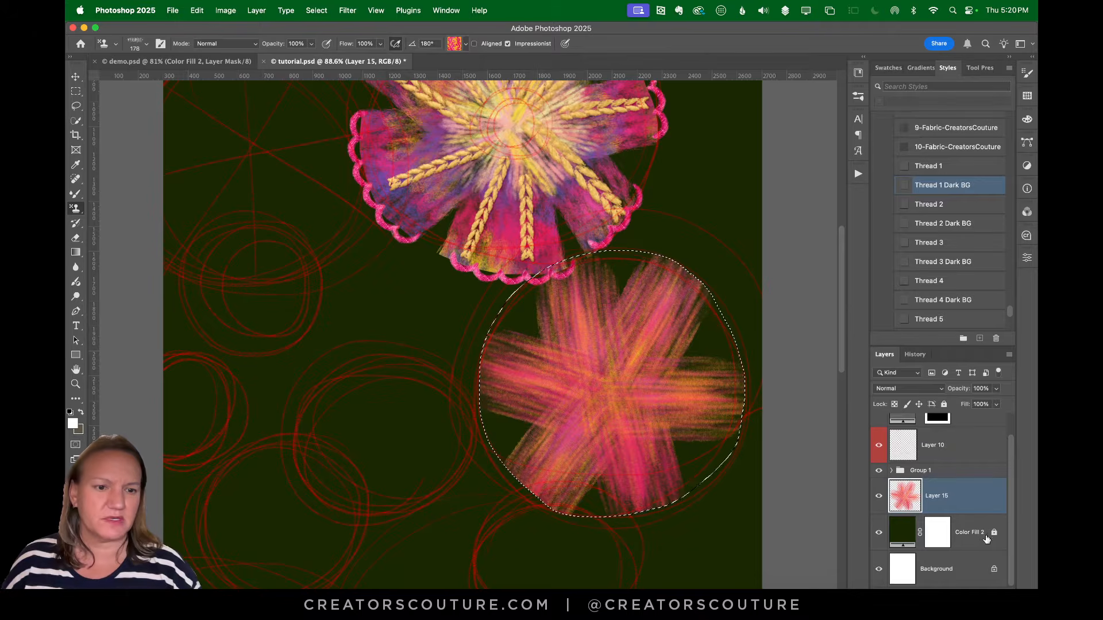
click(949, 586)
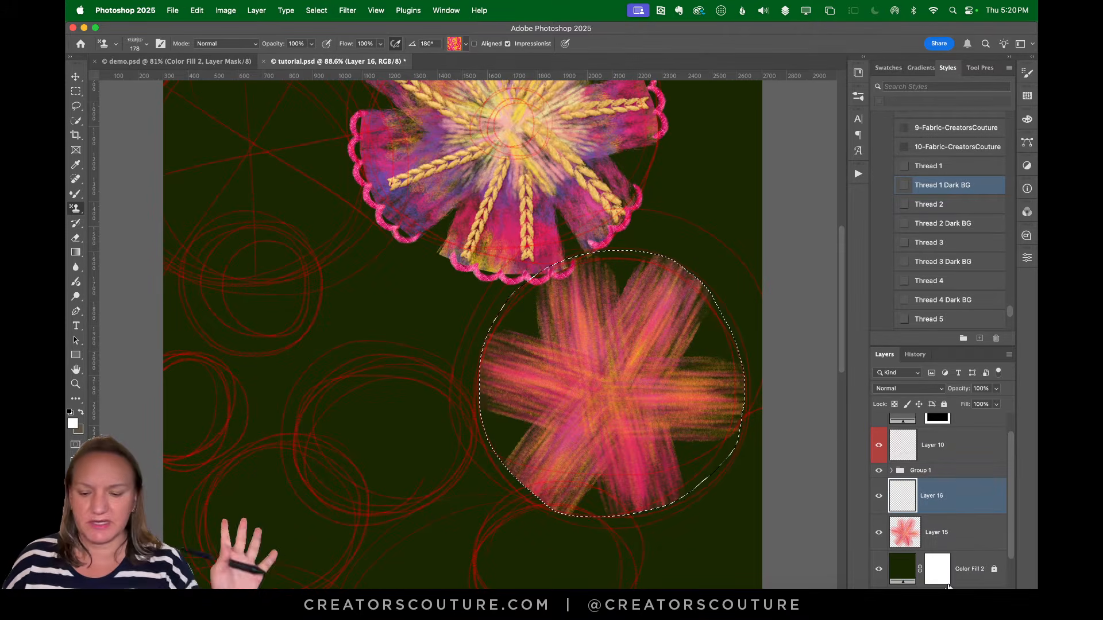
key(super+s)
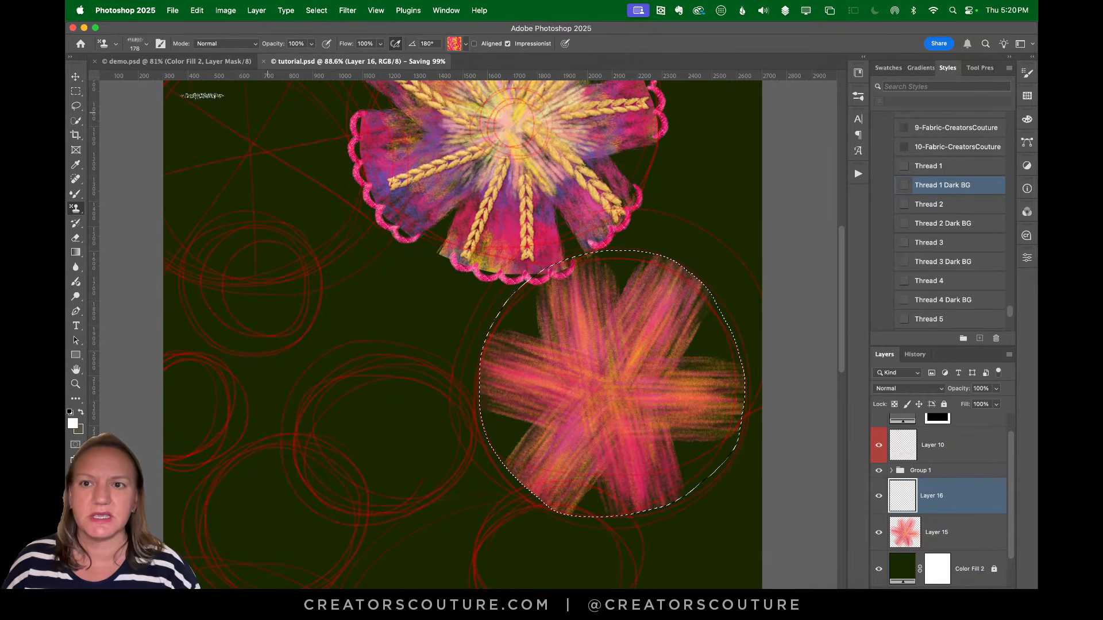
Check demo.psd's flower centre, choose the Pattern Stamp Tool Sampled Brush 41 brush, and test one dab before undoing it
click(216, 63)
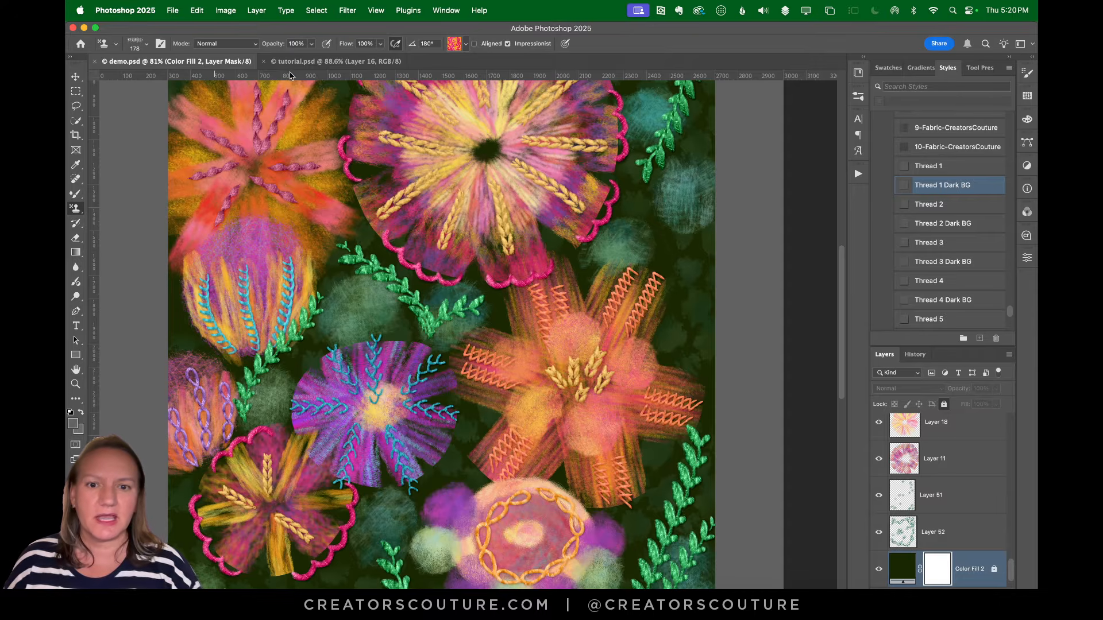
click(321, 61)
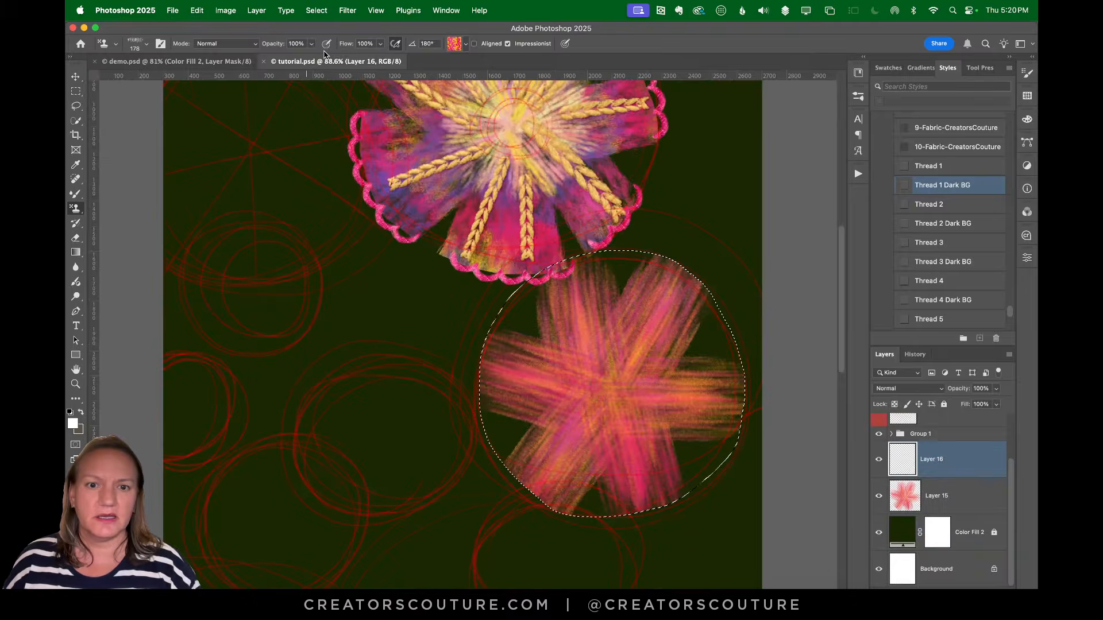
click(858, 96)
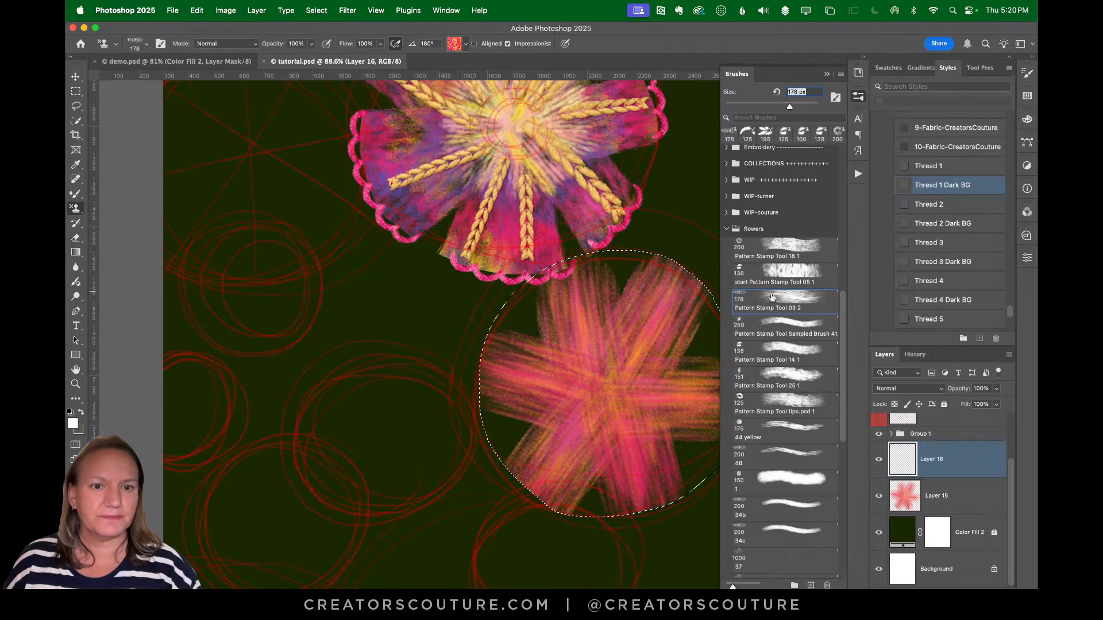
click(777, 330)
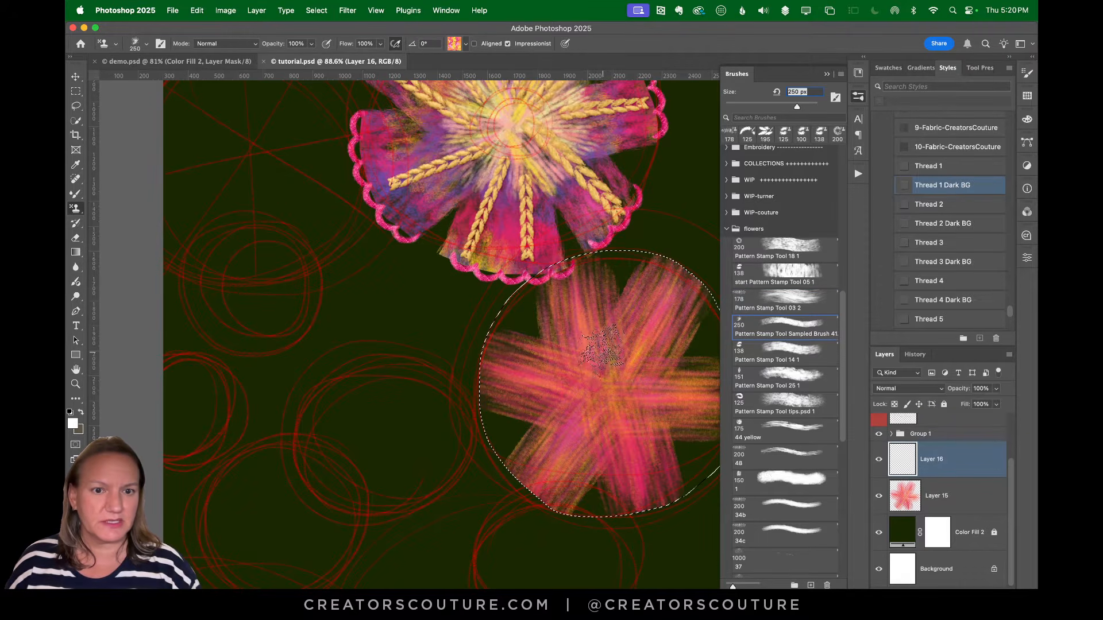
click(601, 352)
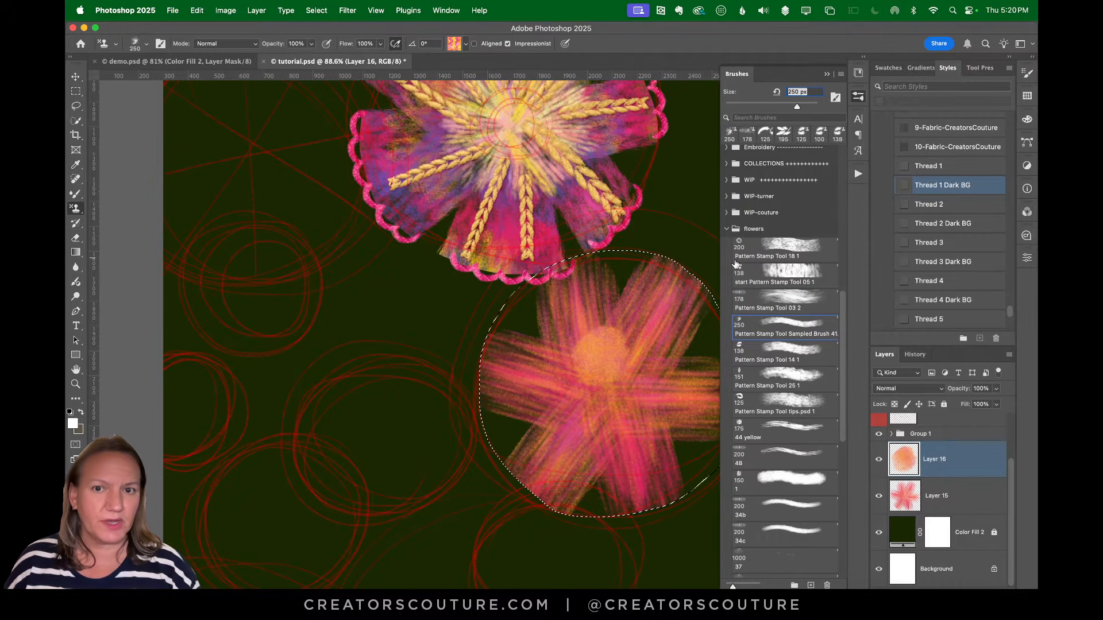
key(super+z)
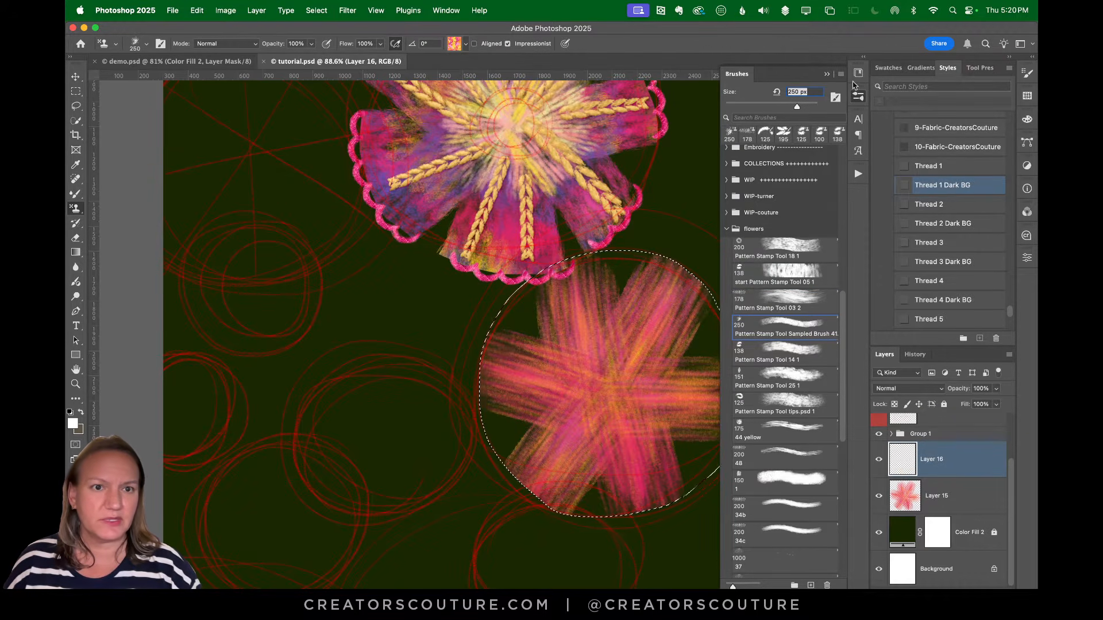
Stamp round textured dabs on Layer 16, one at the flower's centre and five around it at the petal bases
click(623, 328)
click(565, 370)
click(613, 404)
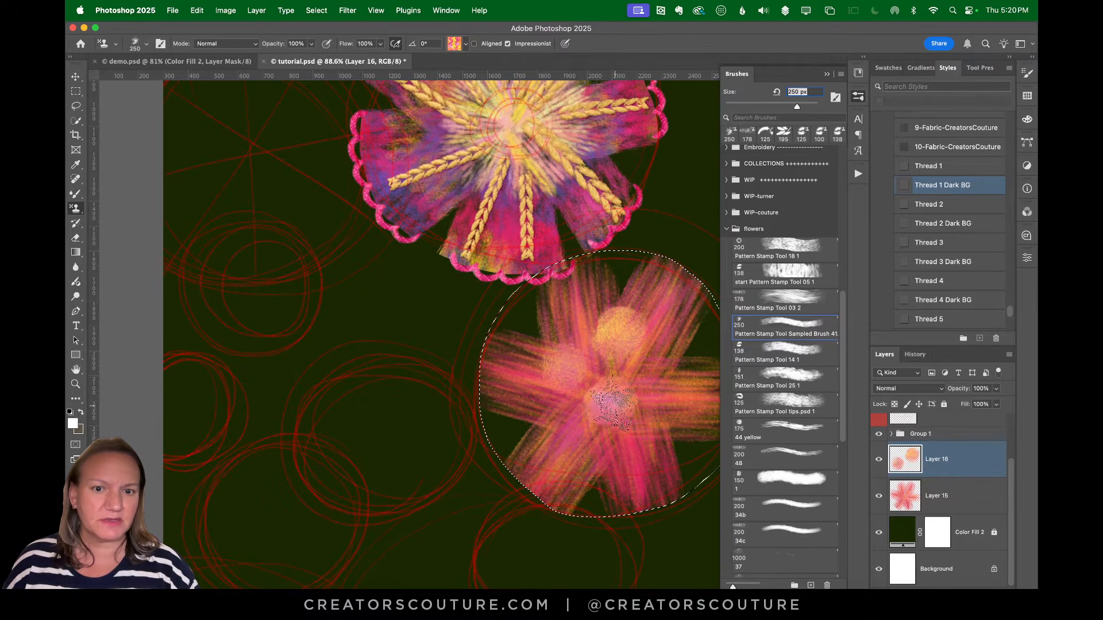
click(560, 439)
click(617, 455)
click(672, 391)
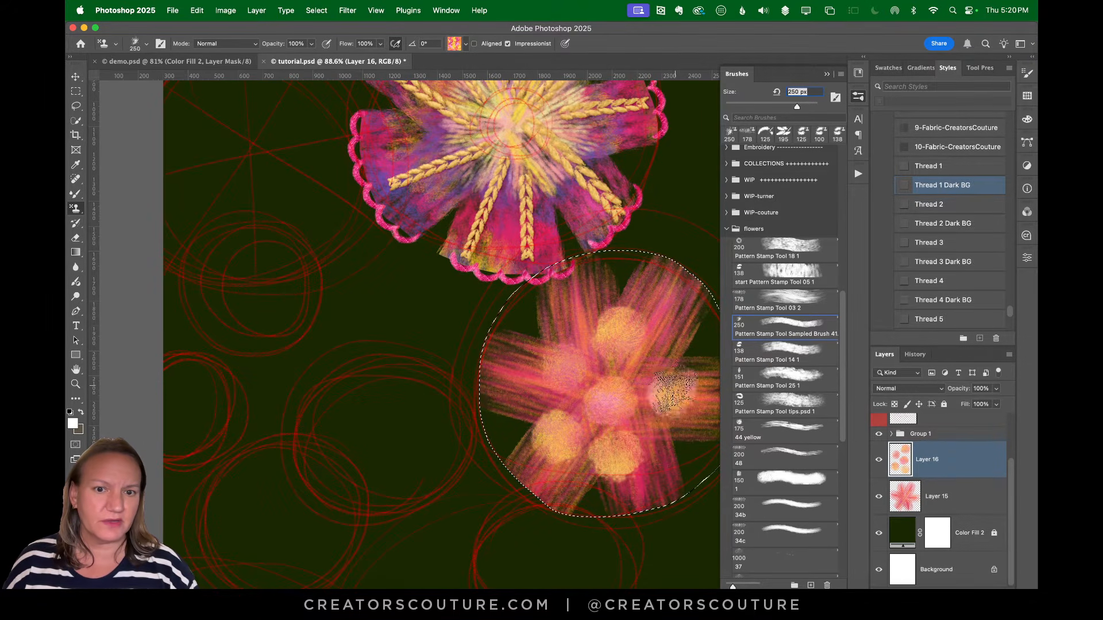
click(558, 366)
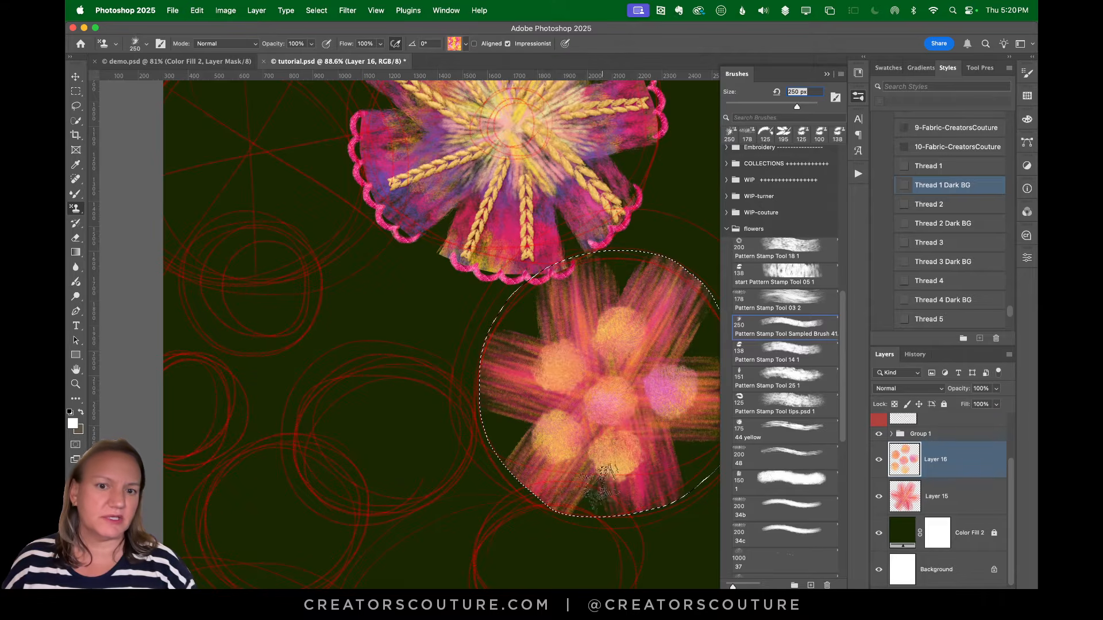
click(734, 400)
Check demo.psd again, then create a new layer above Layer 16 and apply the Thread 1 Dark BG style to it
click(227, 63)
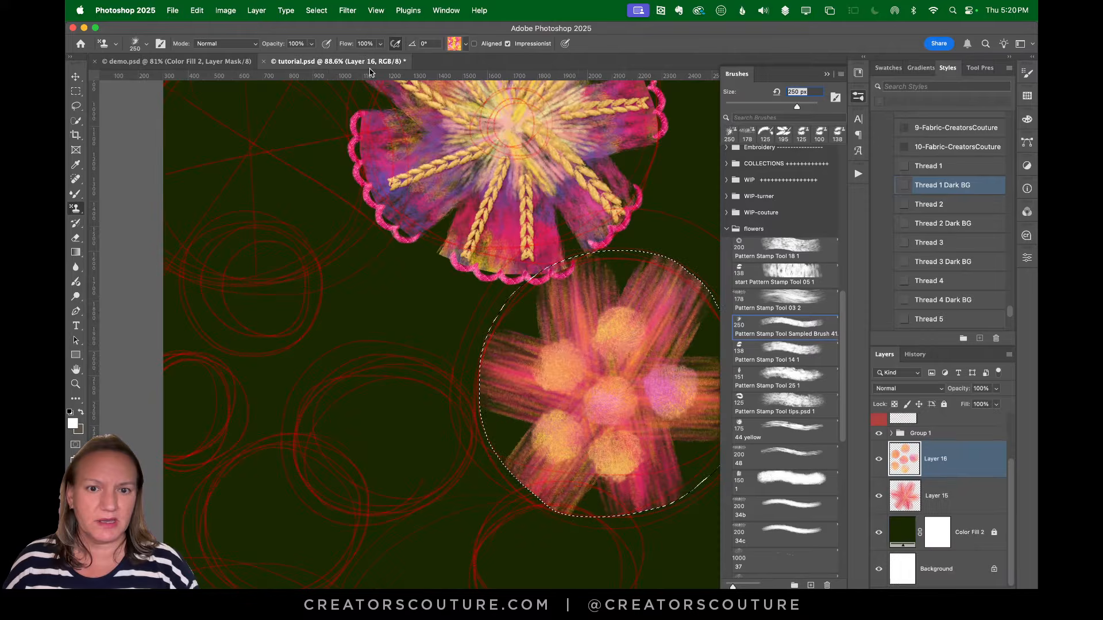
click(367, 62)
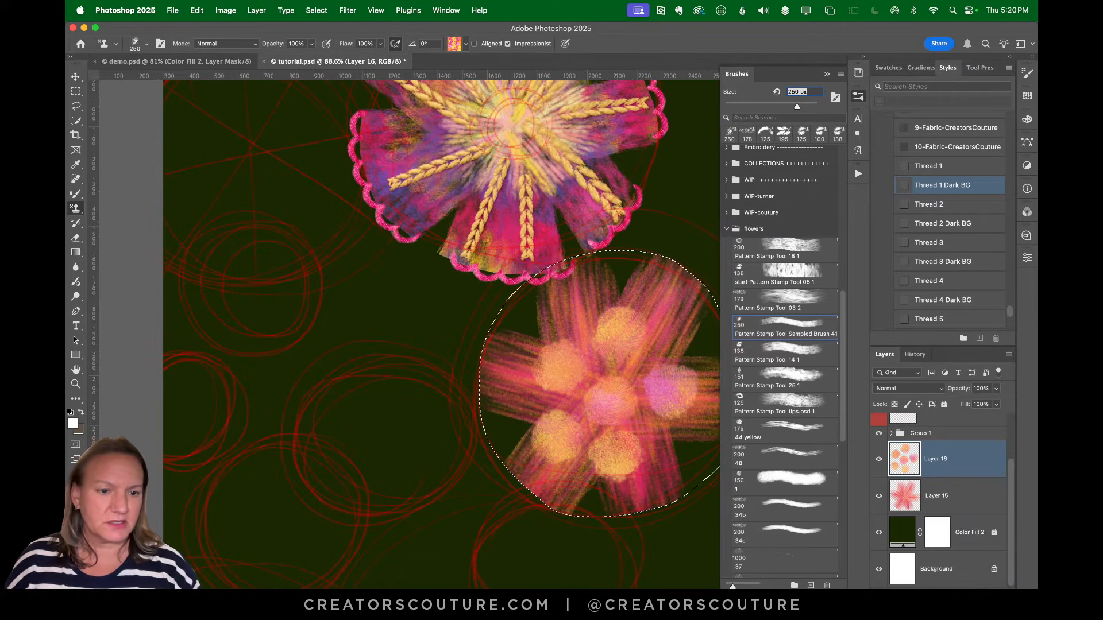
click(979, 592)
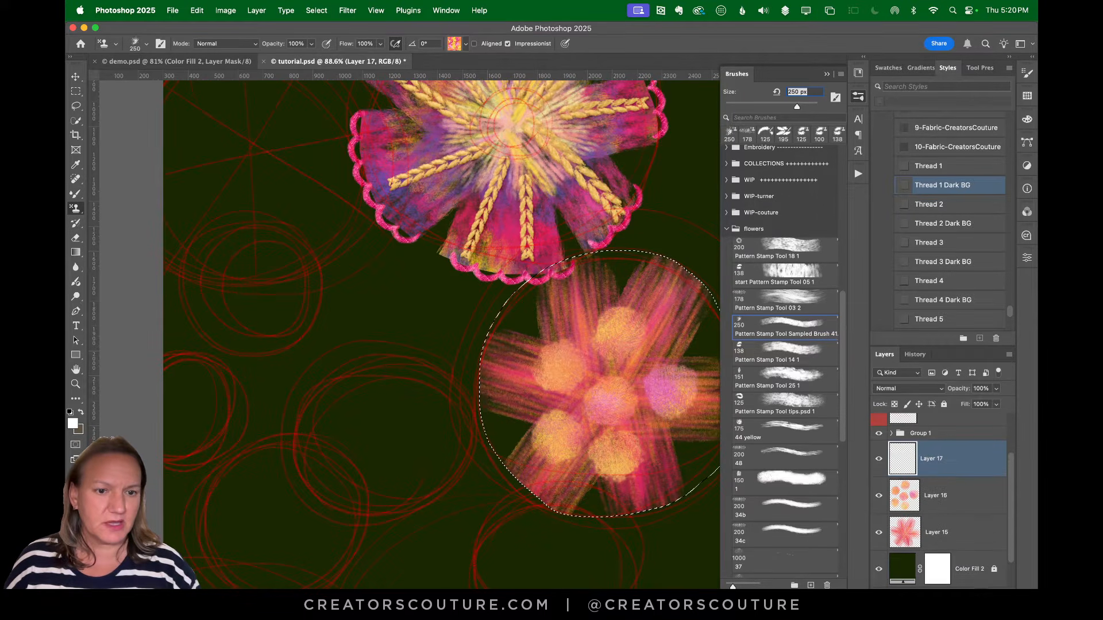
click(943, 193)
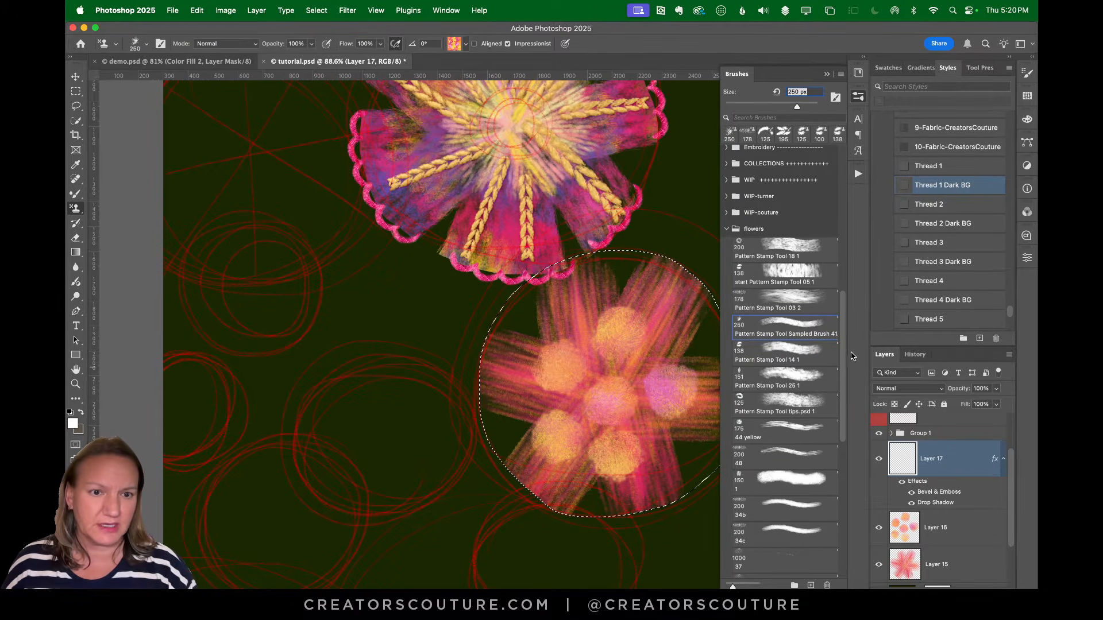
Paint four short yellow braided stamens fanning up from the flower's centre on Layer 17 with the e127p2 stitch brush
drag(843, 355, 835, 513)
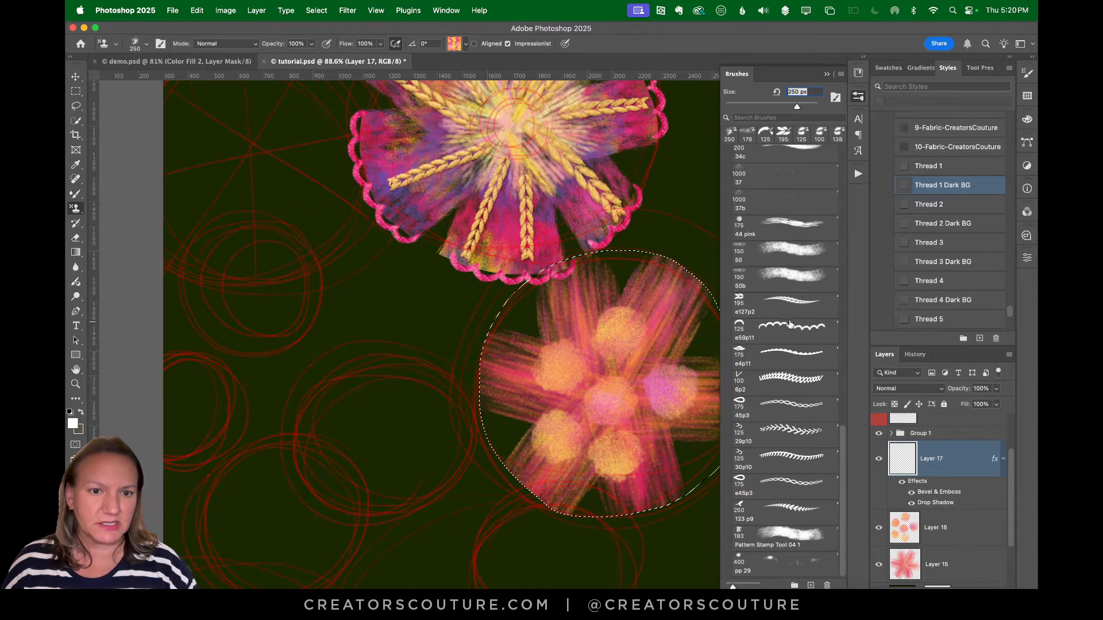
click(788, 303)
drag(655, 323, 629, 359)
key(super+z)
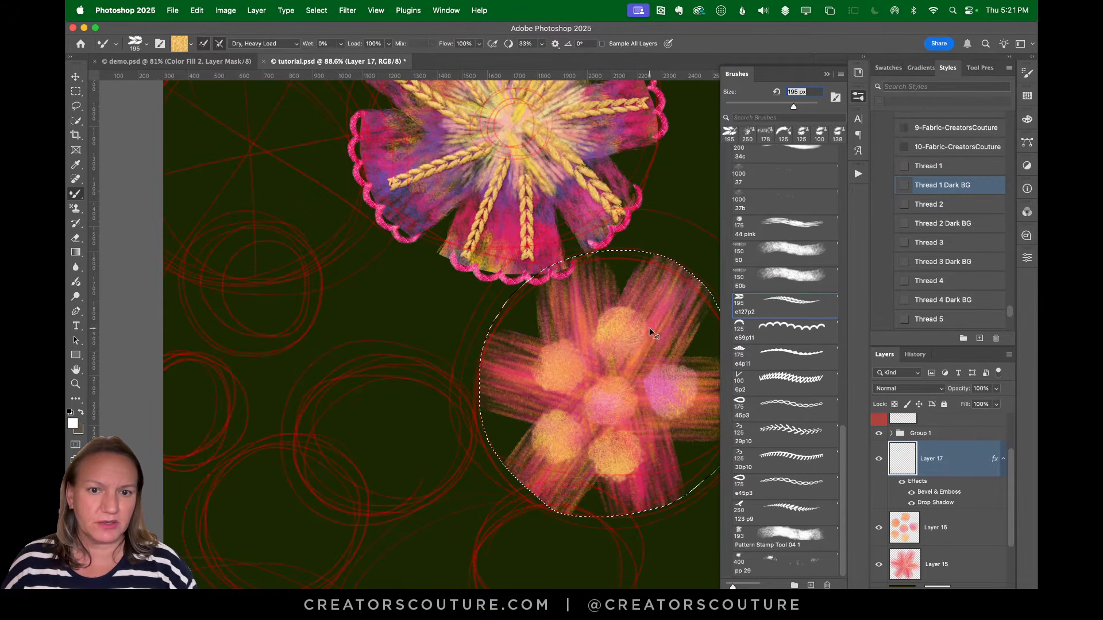
drag(655, 323, 625, 371)
mouse_move(587, 313)
mouse_down()
mouse_move(596, 354)
mouse_move(585, 395)
mouse_up()
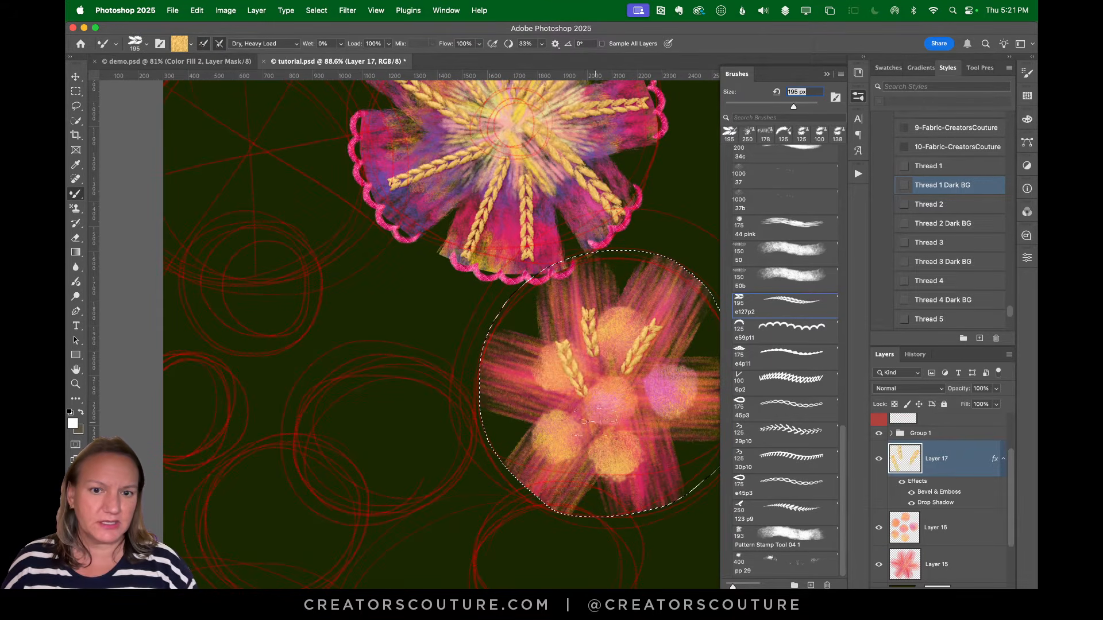
drag(620, 345, 601, 405)
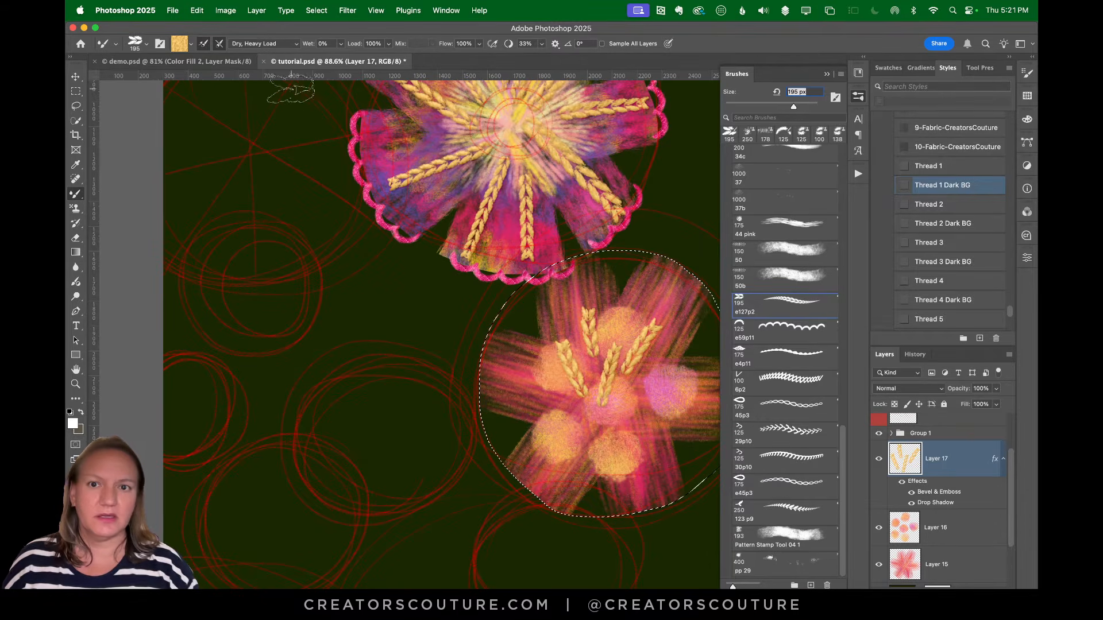
Check demo.psd for the petal stitching, create a new layer above Layer 15 and apply the Thread 1 Dark BG style to it
click(247, 62)
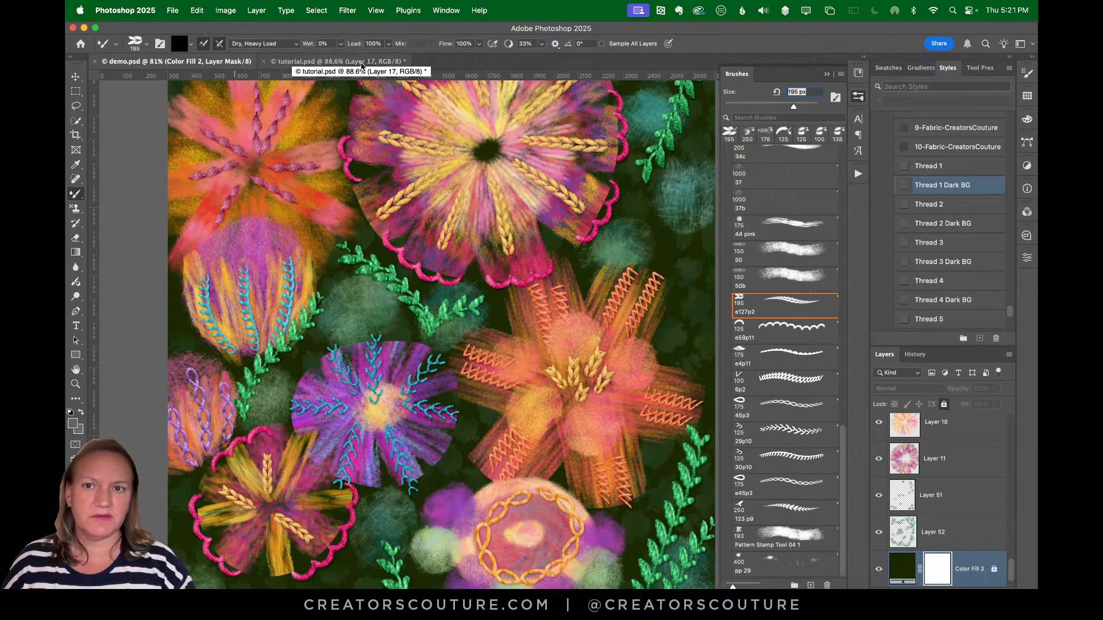
click(299, 61)
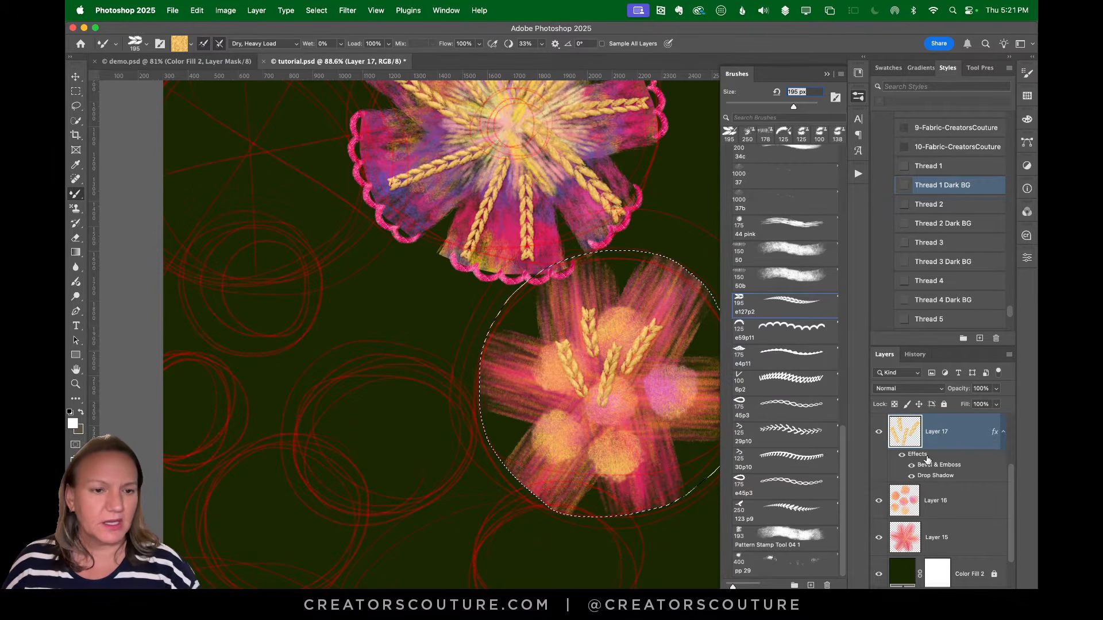
click(1003, 432)
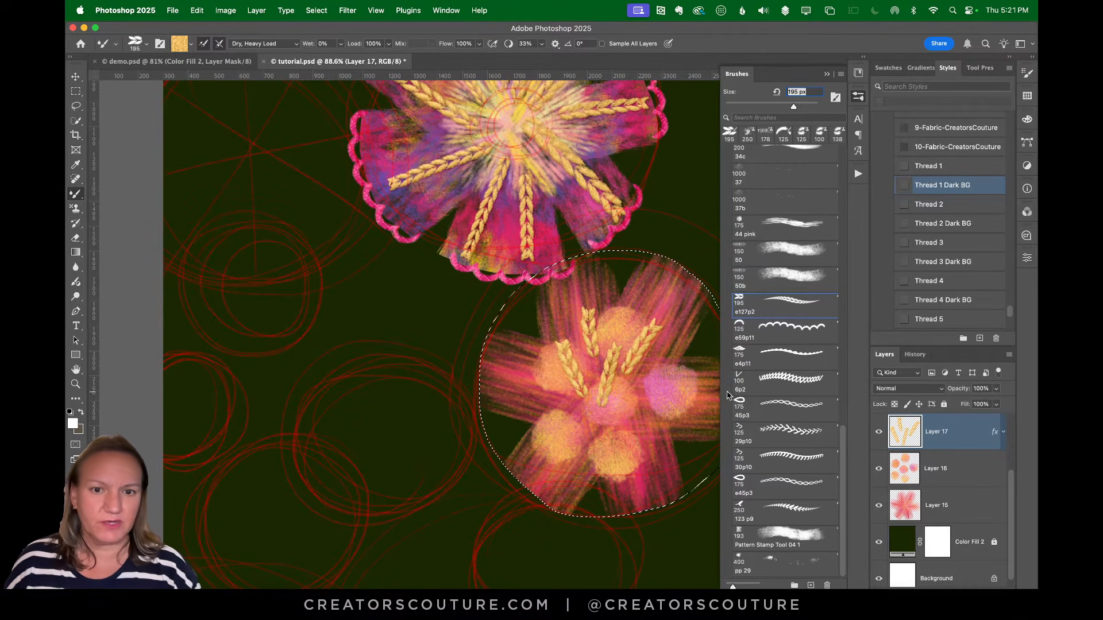
click(932, 512)
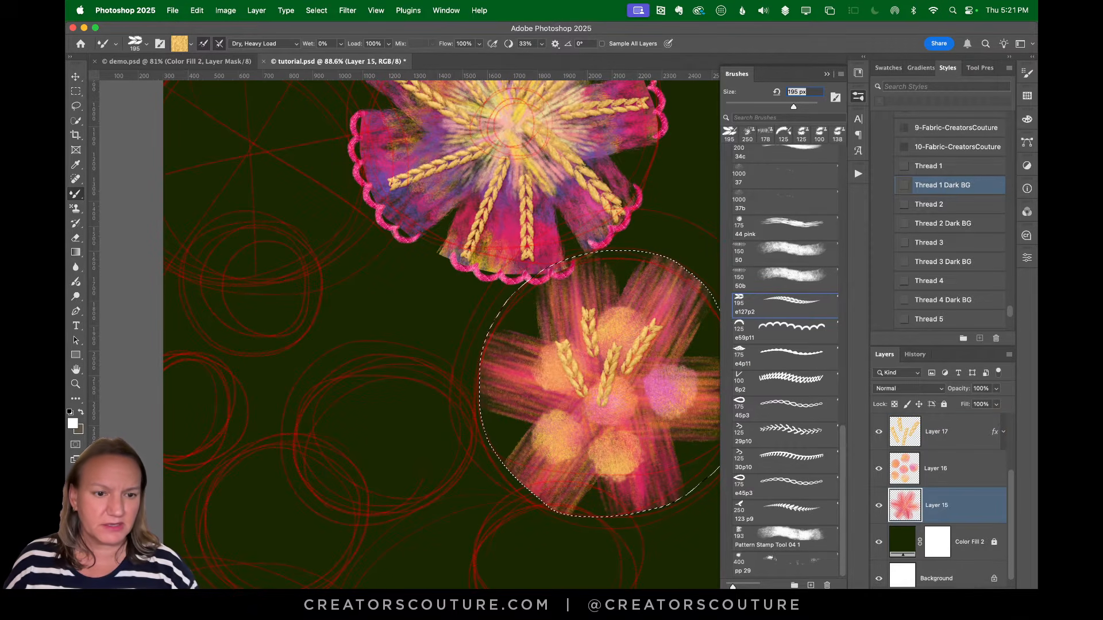
key(alt+shift+super+n)
click(943, 193)
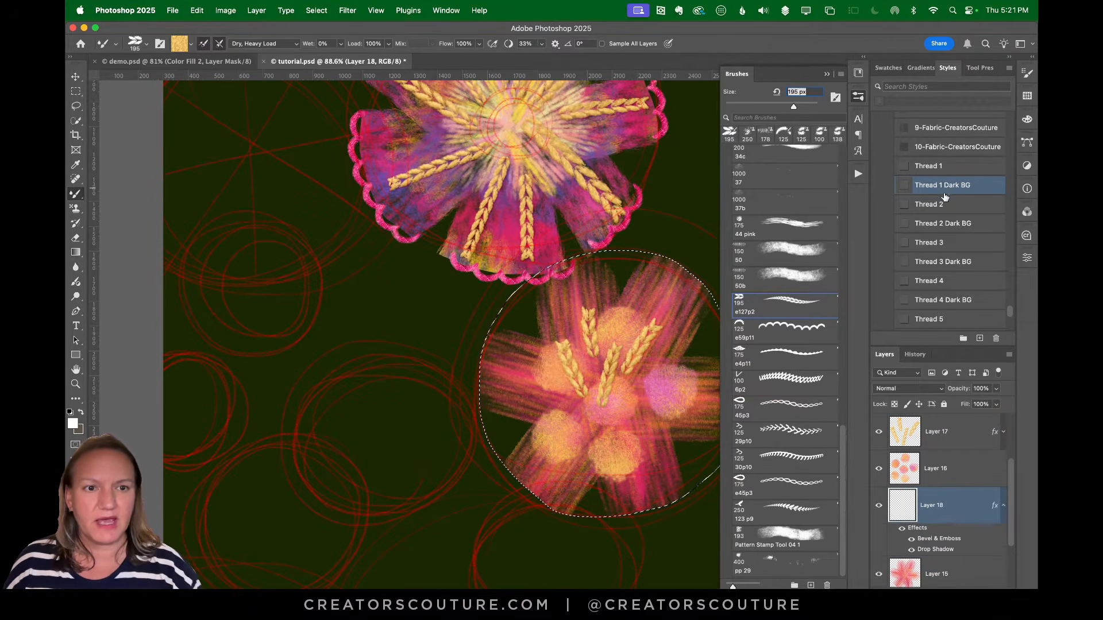
With the 6p2 stitch brush, paint two orange zigzag stitch rows along the lower flower's right-hand petal, checking demo.psd for placement
click(781, 379)
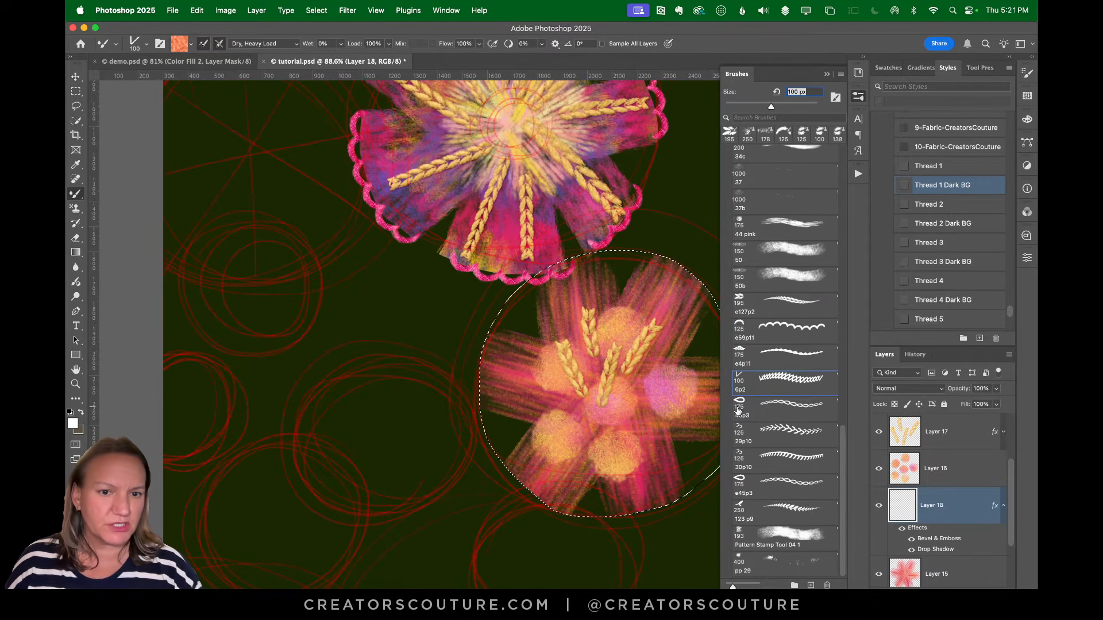
click(859, 97)
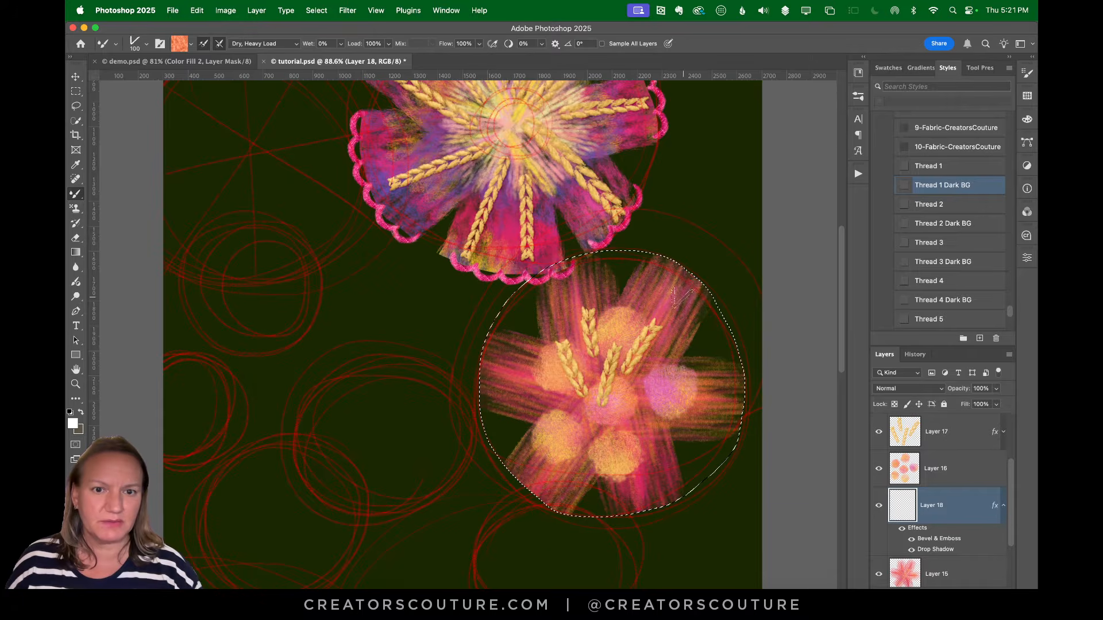
click(224, 60)
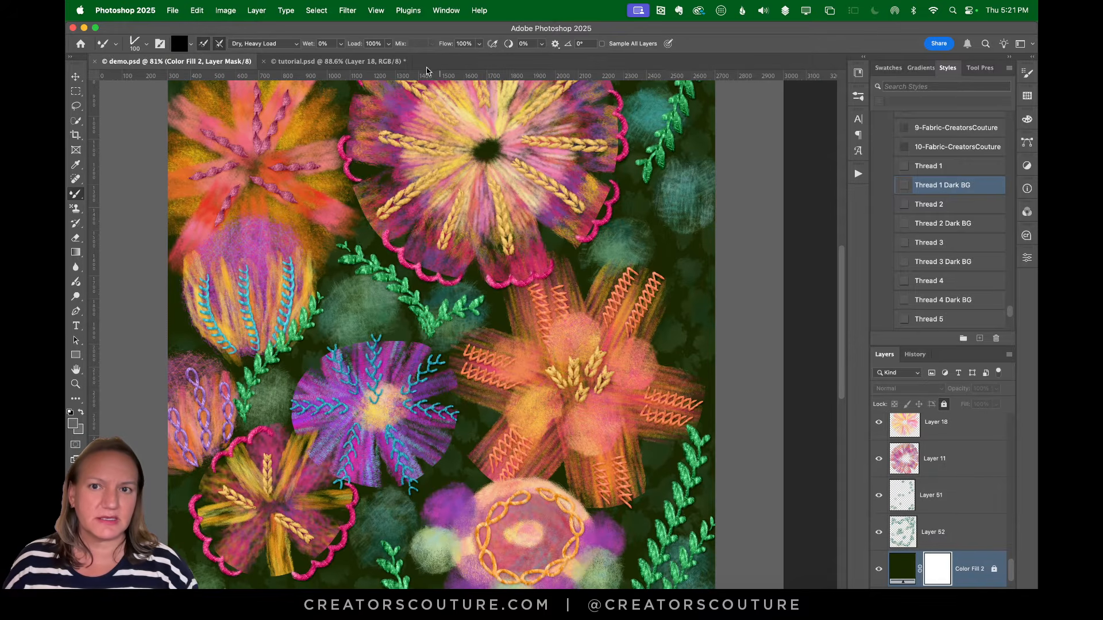
click(367, 62)
mouse_move(644, 373)
mouse_down()
mouse_move(746, 375)
mouse_move(745, 393)
mouse_up()
key(super+z)
drag(640, 416, 738, 414)
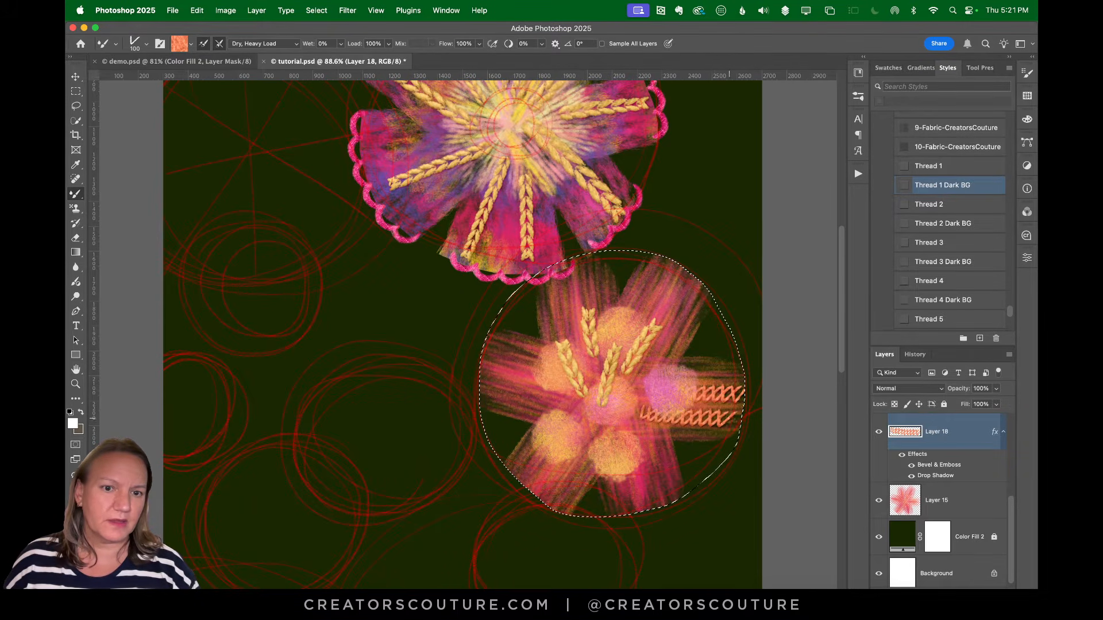
Paint two orange zigzag stitch rows along each of the lower flower's remaining five petals on Layer 18
drag(695, 282, 642, 386)
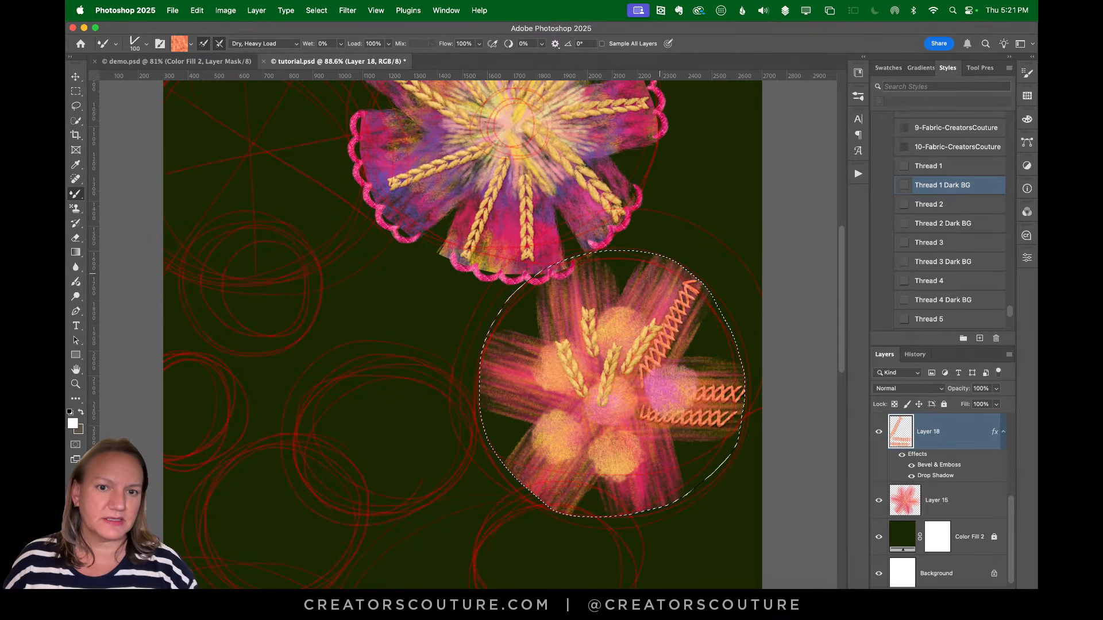
drag(666, 266, 636, 323)
drag(587, 260, 591, 326)
drag(564, 281, 572, 347)
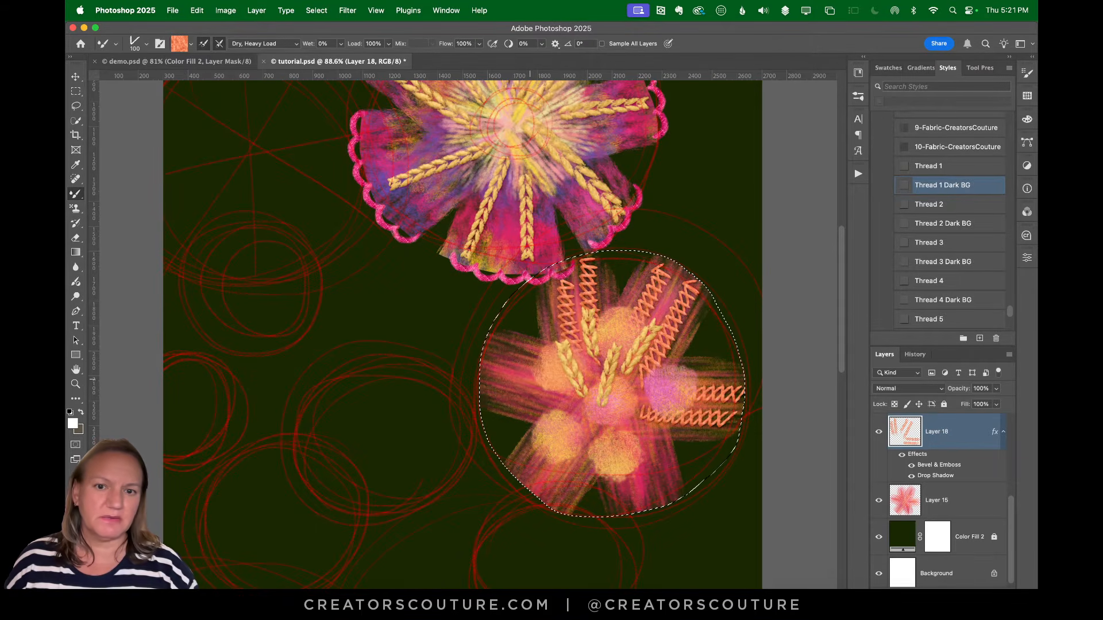
drag(493, 347, 540, 362)
drag(493, 389, 577, 405)
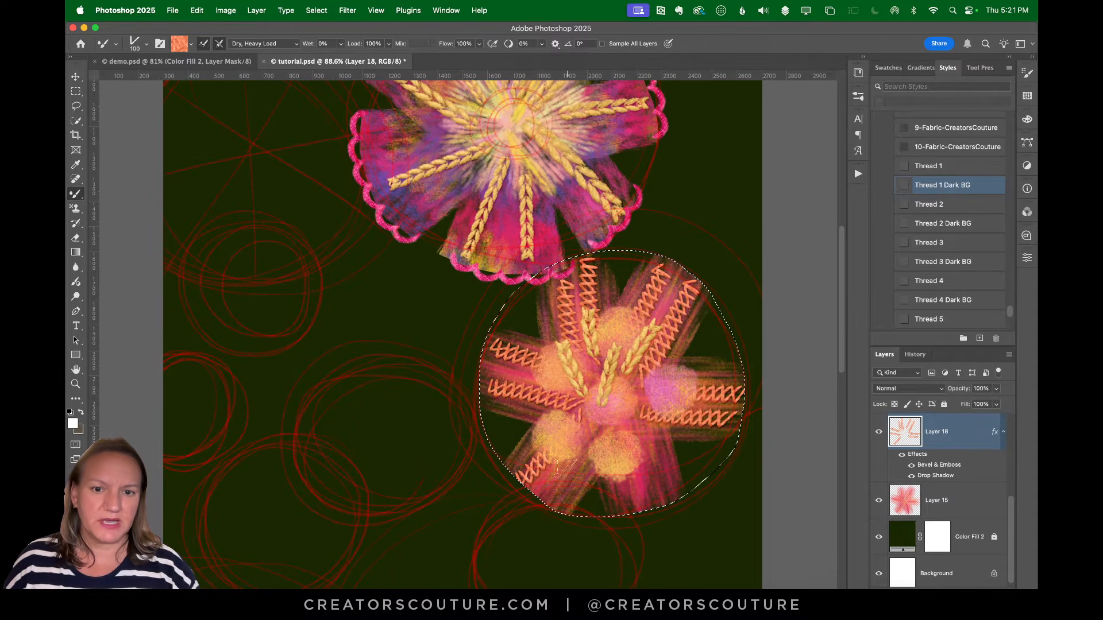
mouse_move(522, 484)
mouse_down()
mouse_move(563, 464)
mouse_move(592, 424)
mouse_move(657, 508)
mouse_up()
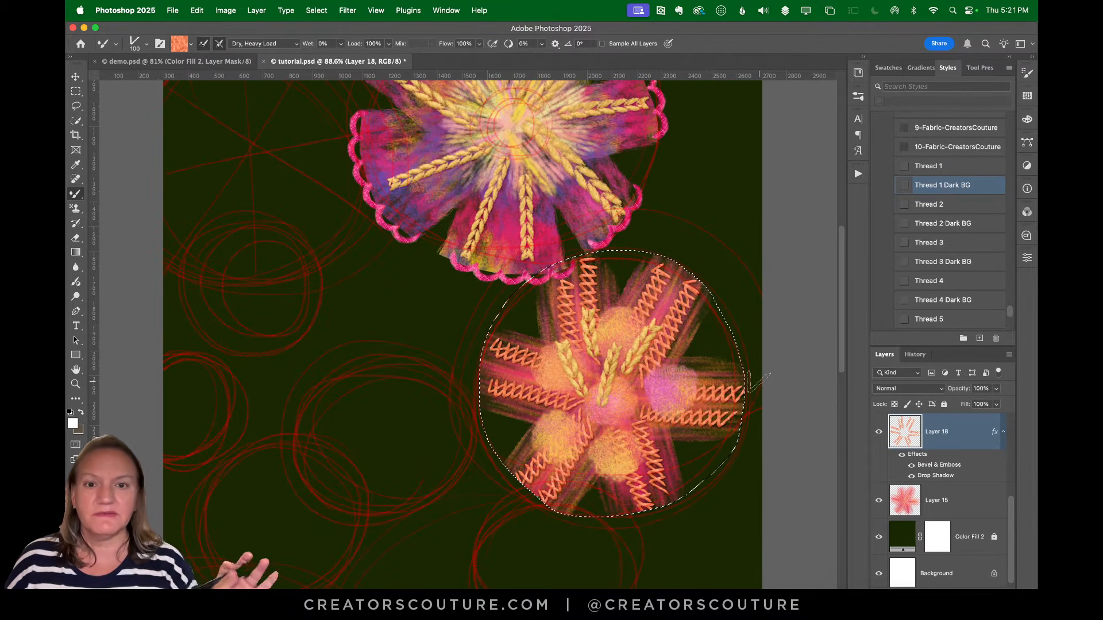
Clear the circular selection around the lower flower and save tutorial.psd
key(super+d)
key(super+0)
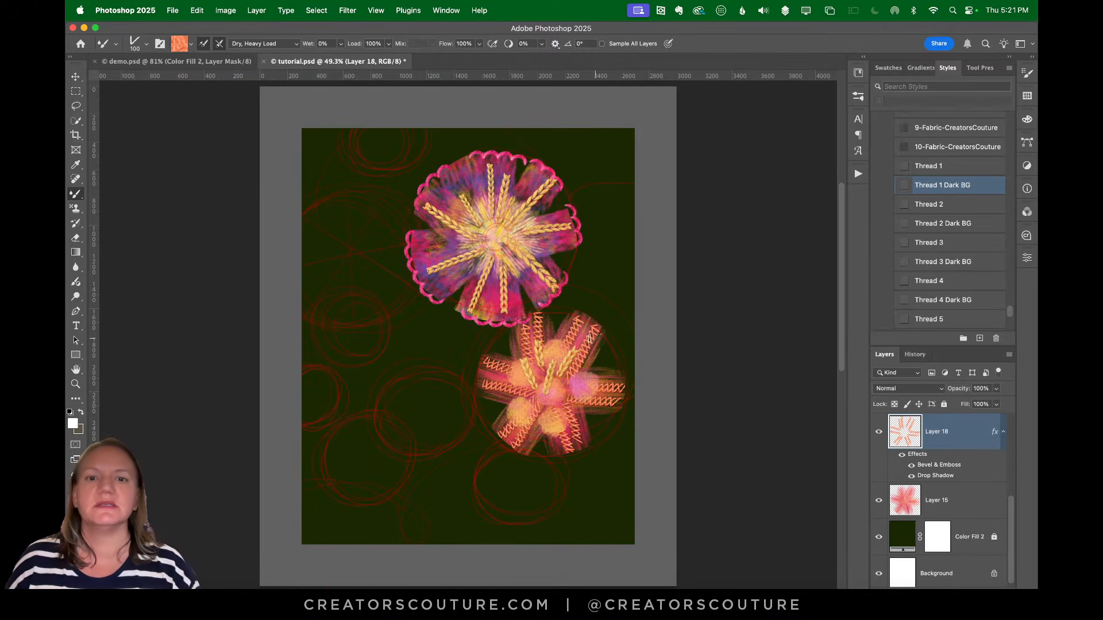
key(super+s)
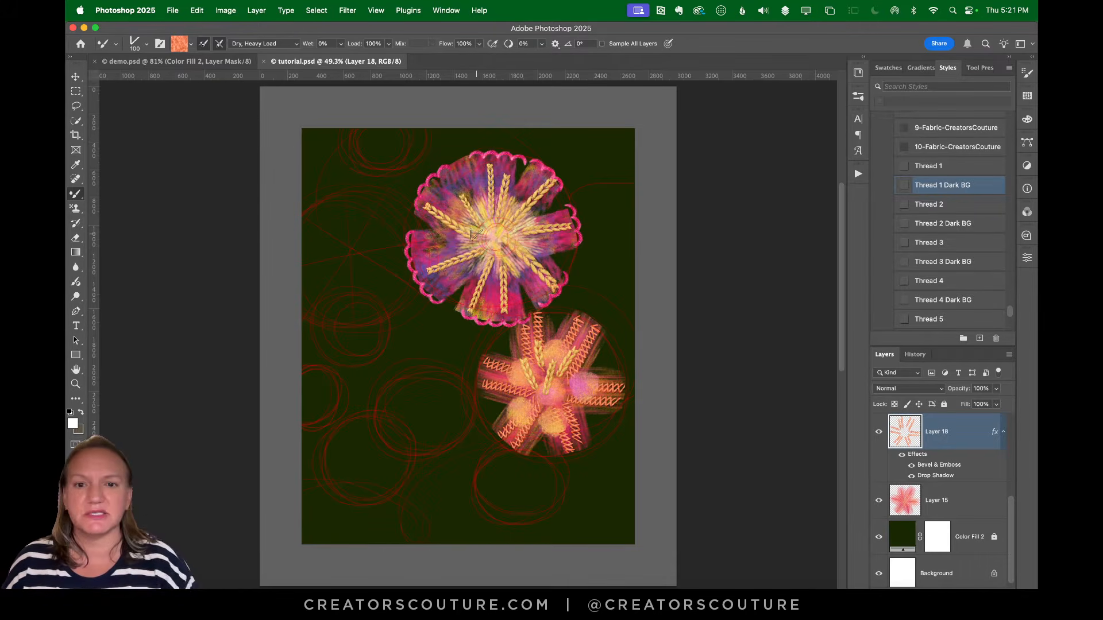
Examine the orange flower in demo.psd and compare it with the empty sketched area beside the large flower in tutorial.psd
click(221, 61)
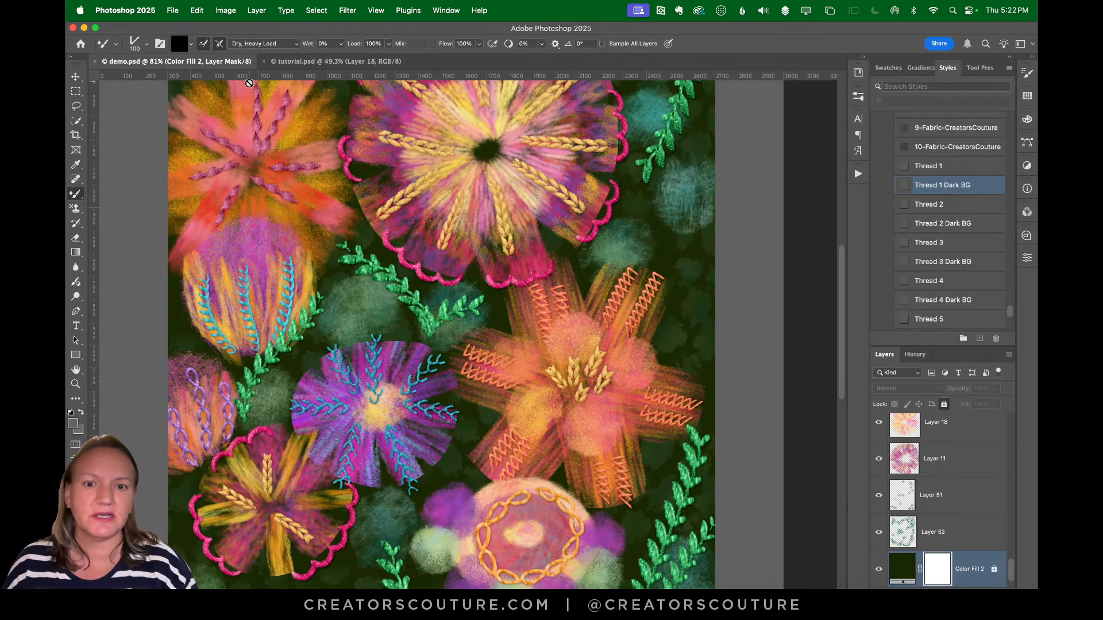
click(330, 65)
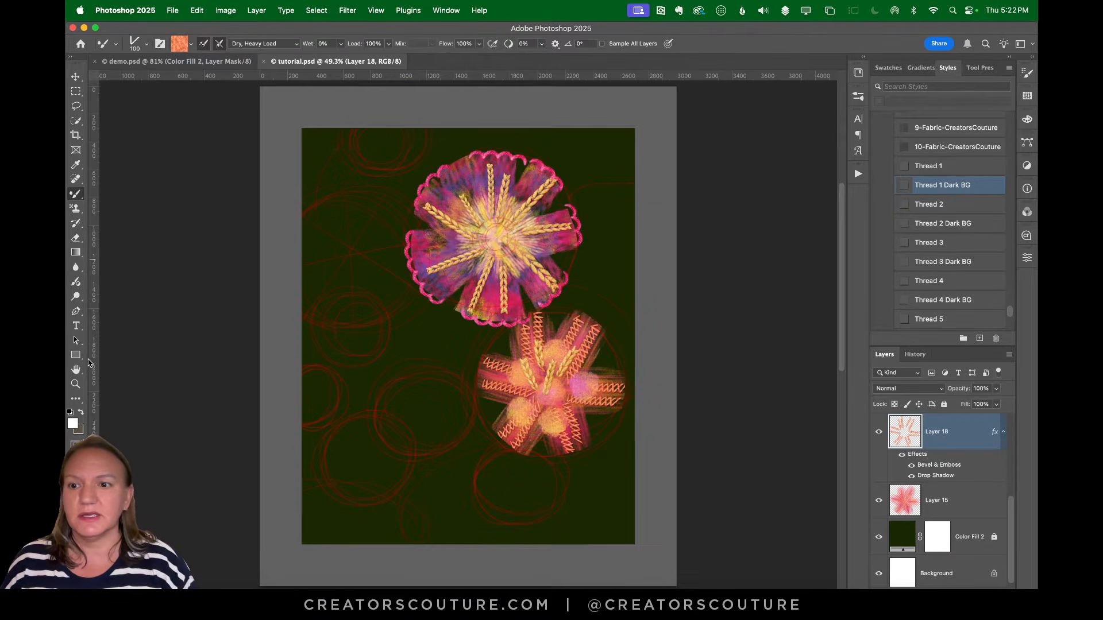
click(76, 385)
drag(346, 229, 317, 233)
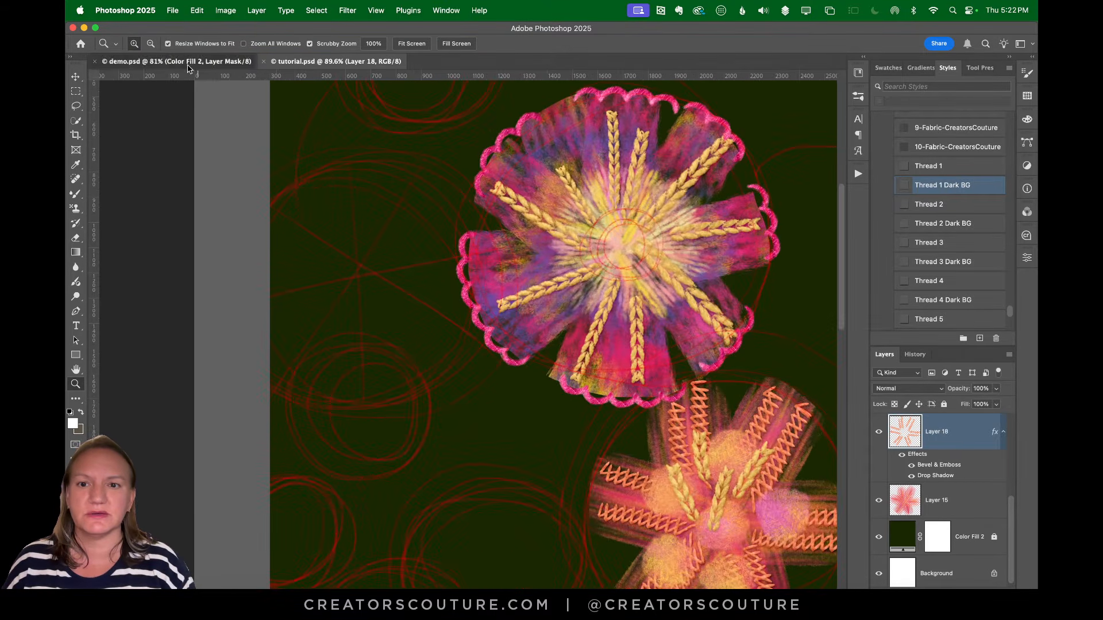
click(238, 60)
scroll(295, 135, up, 5)
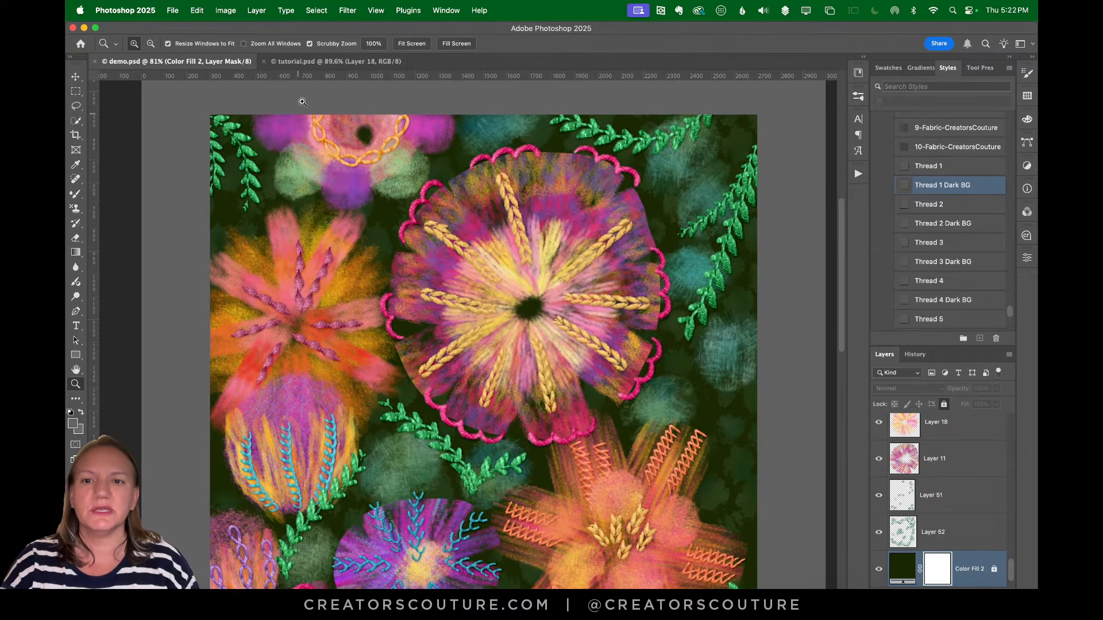
click(314, 61)
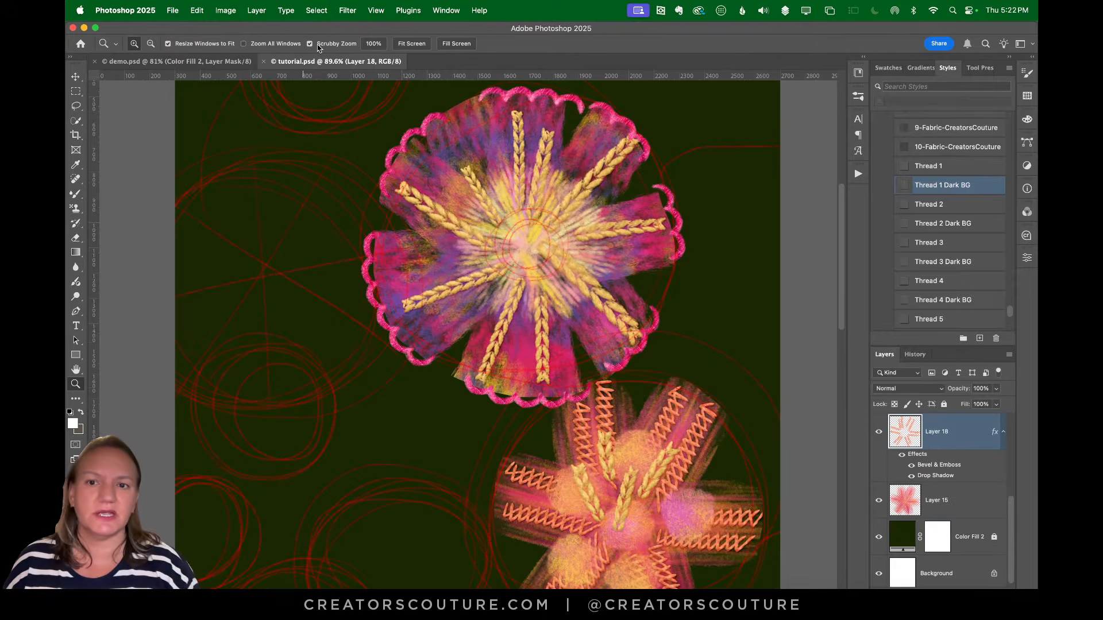
Group the lower flower's Layers 15 to 18 and create a new layer above Group 1
click(1004, 432)
drag(1007, 528, 1019, 485)
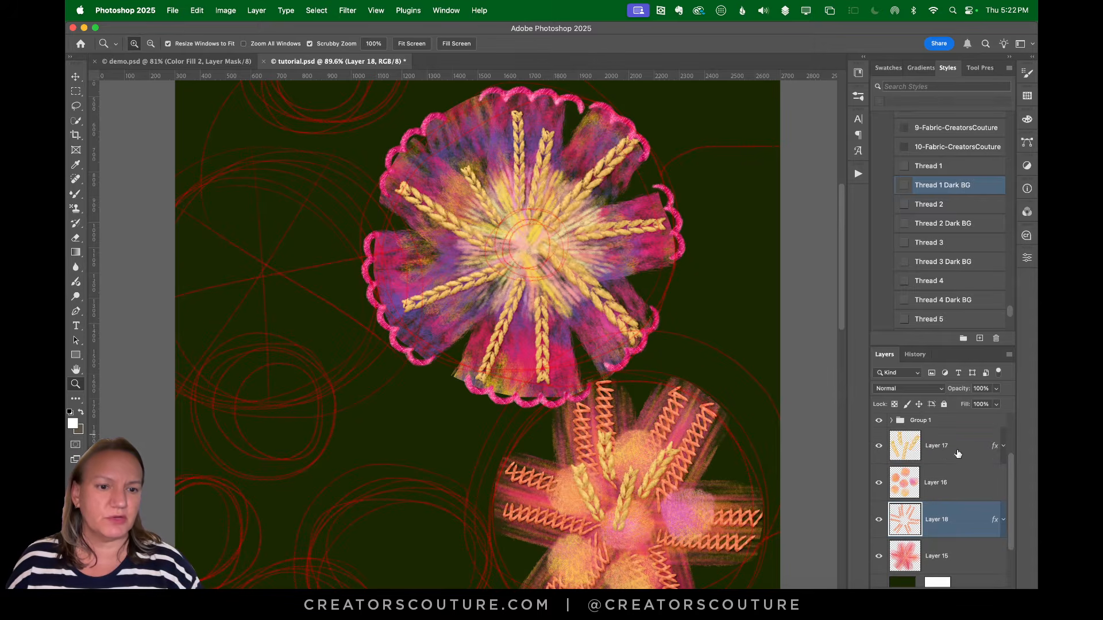
click(957, 454)
shift+click(950, 556)
key(super+g)
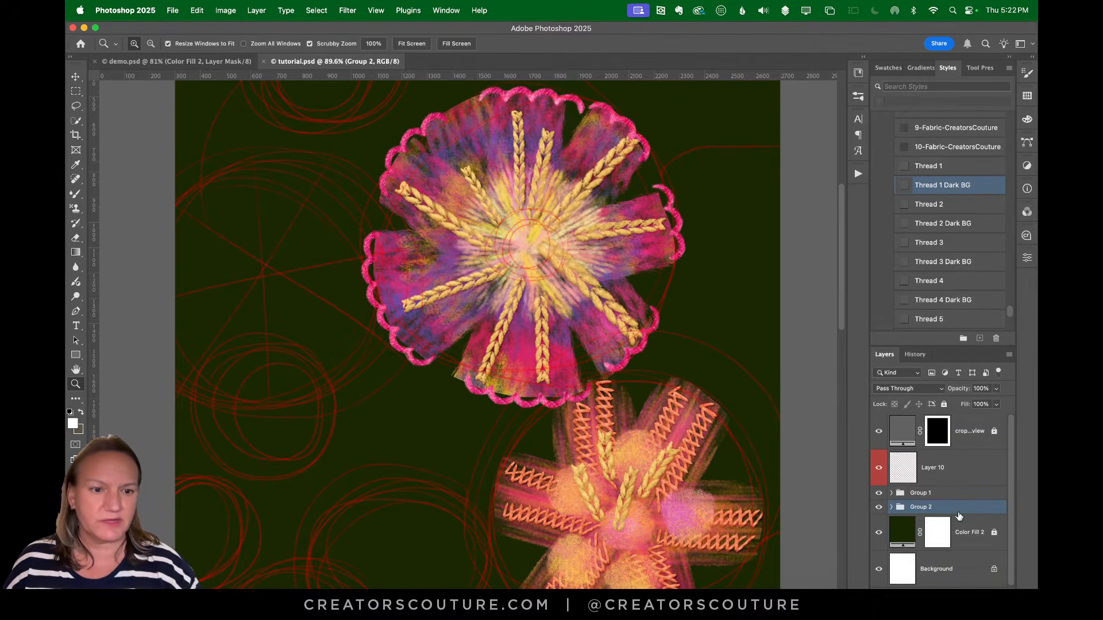
click(945, 493)
click(979, 588)
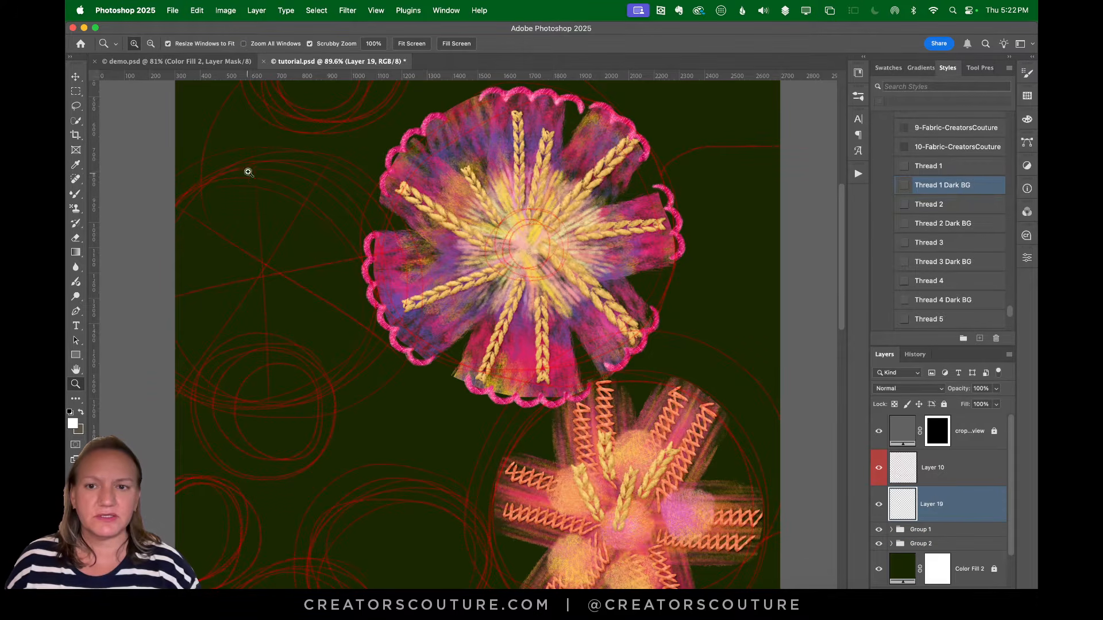
Check demo.psd's orange flower, test and undo a Pattern Stamp Tool Sampled Brush 41 stroke, and choose the Pattern Stamp Tool 14 1 brush instead
key(ctrl+Tab)
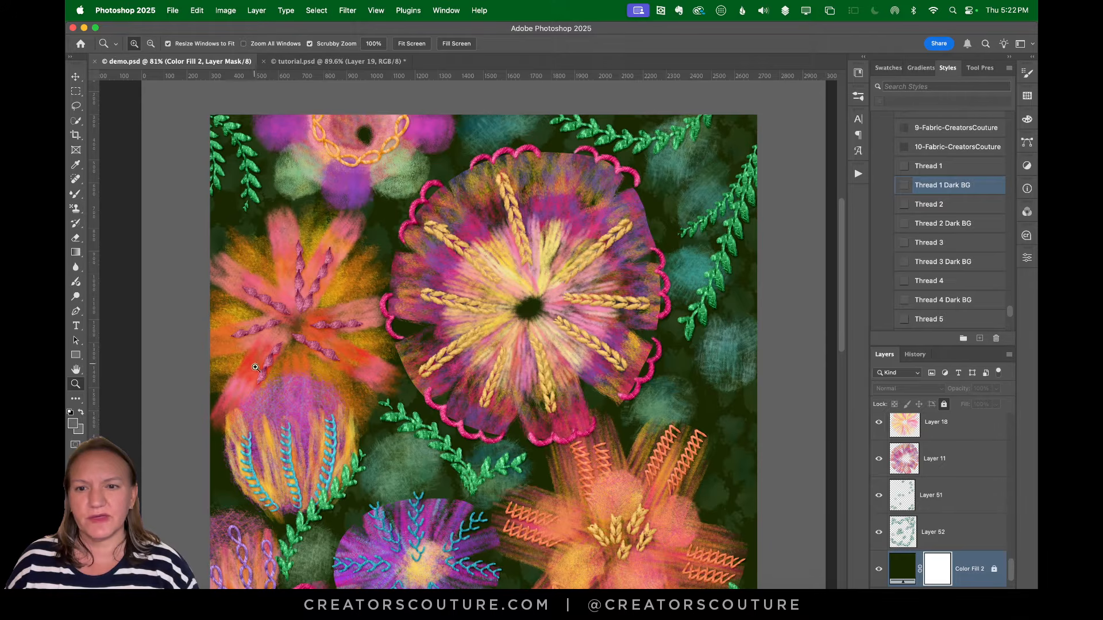
click(316, 59)
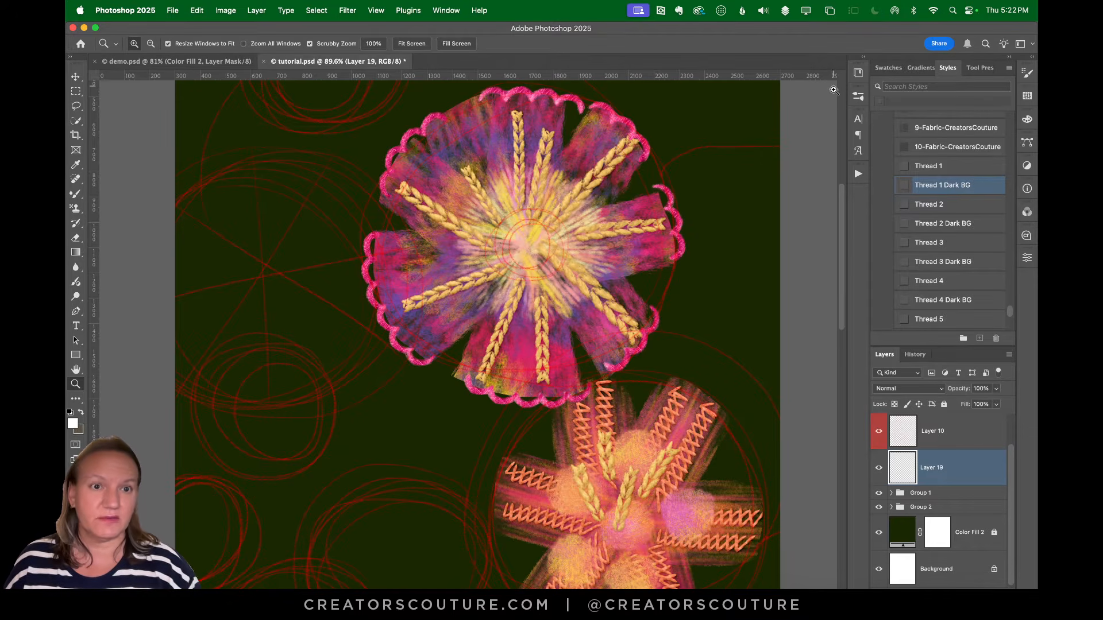
click(859, 96)
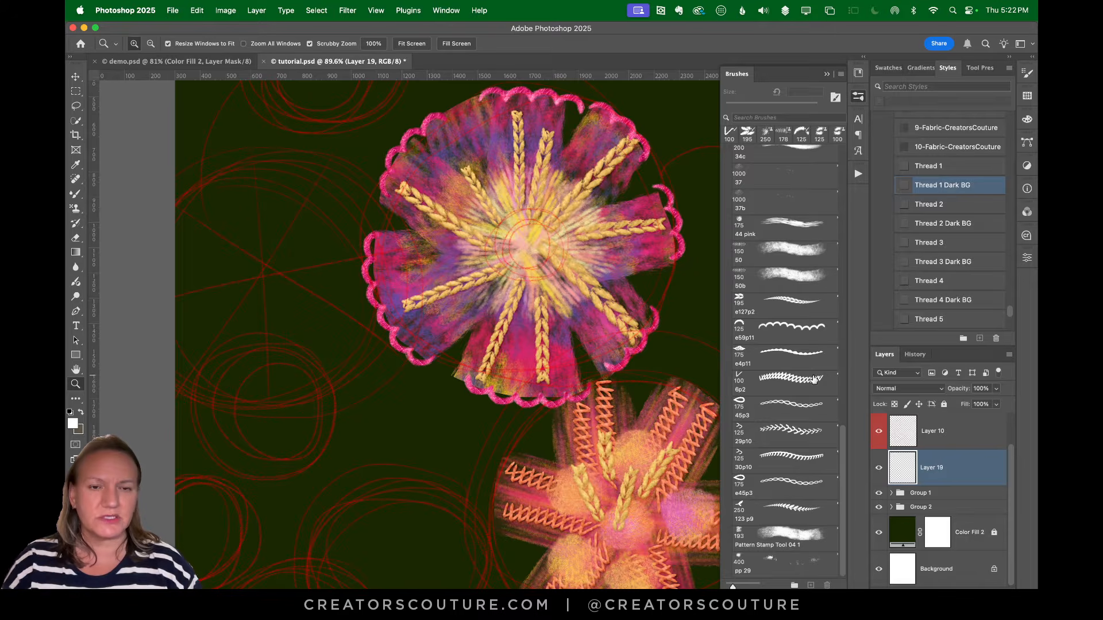
scroll(815, 379, up, 10)
scroll(785, 344, down, 1)
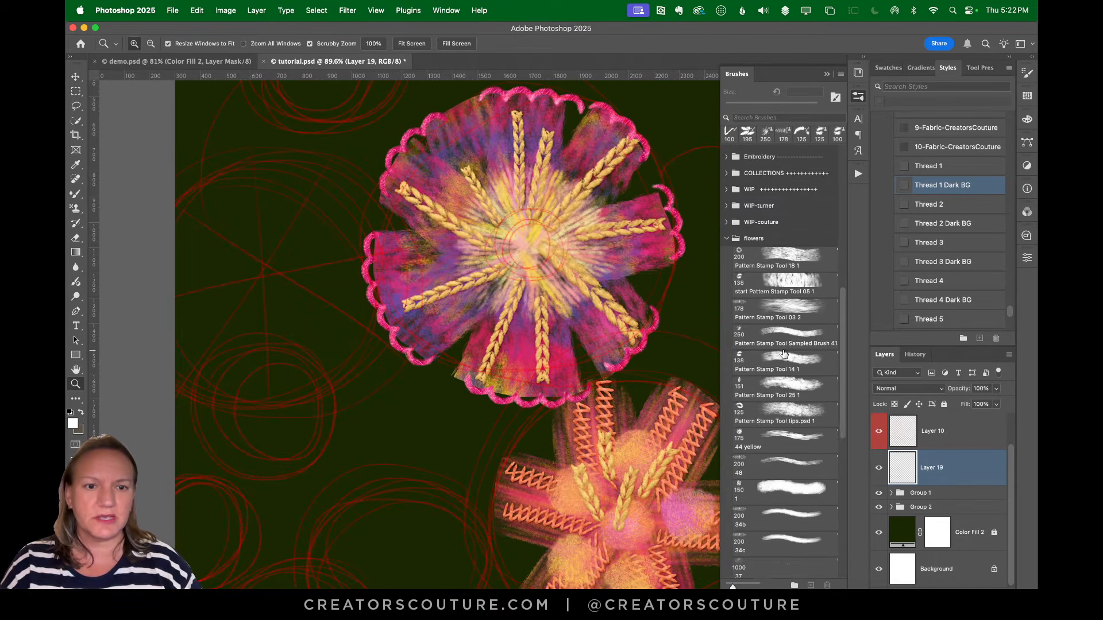
click(789, 351)
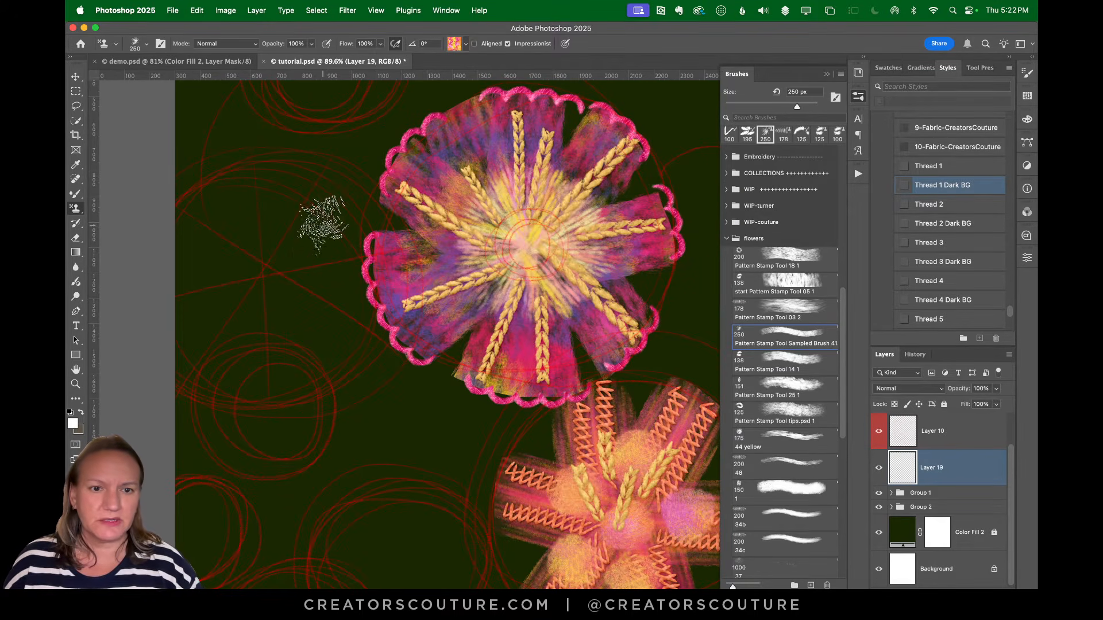
drag(320, 207, 287, 382)
key(super+z)
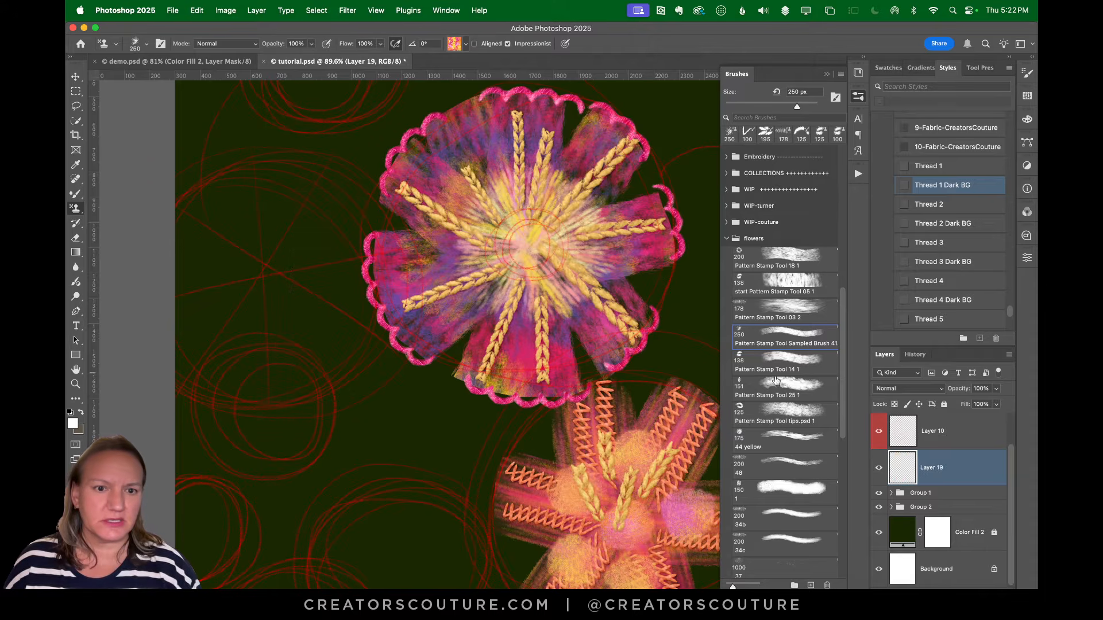
click(780, 363)
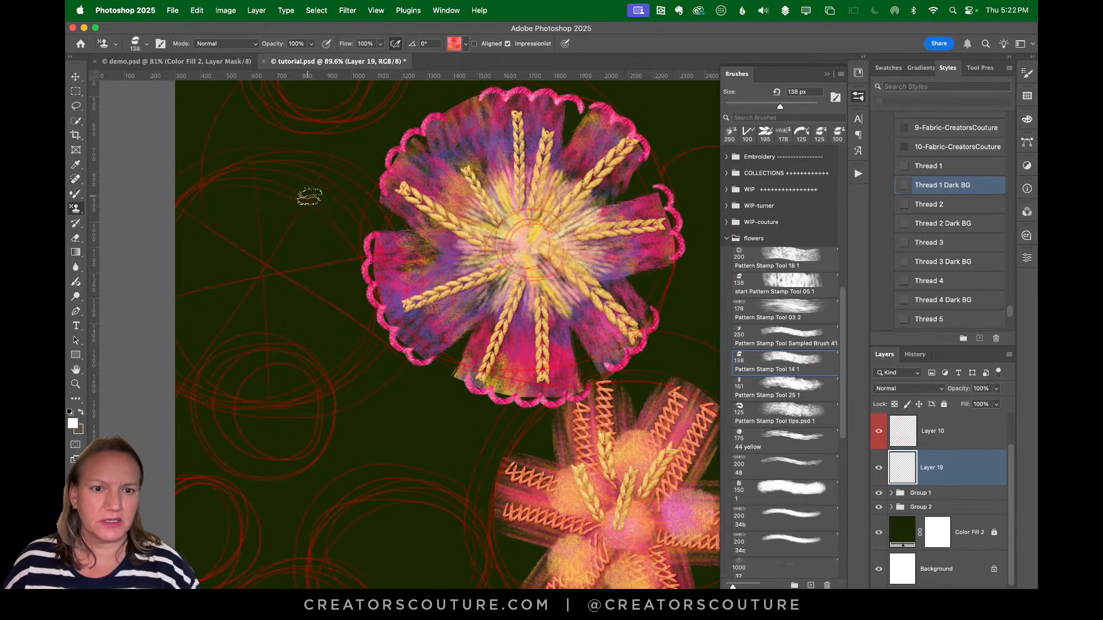
Try several pink-red test strokes with the Pattern Stamp Tool 14 1 brush on Layer 19, view the available patterns, and undo the strokes
drag(308, 197, 300, 389)
key(super+z)
click(249, 299)
drag(275, 252, 353, 128)
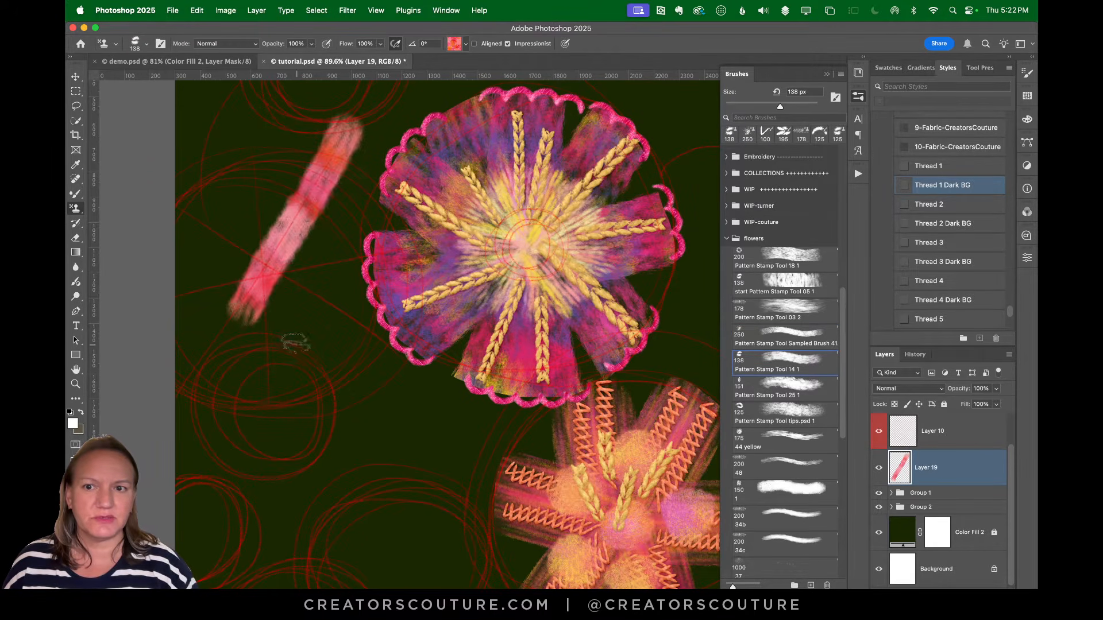
drag(292, 340, 367, 216)
drag(266, 409, 360, 335)
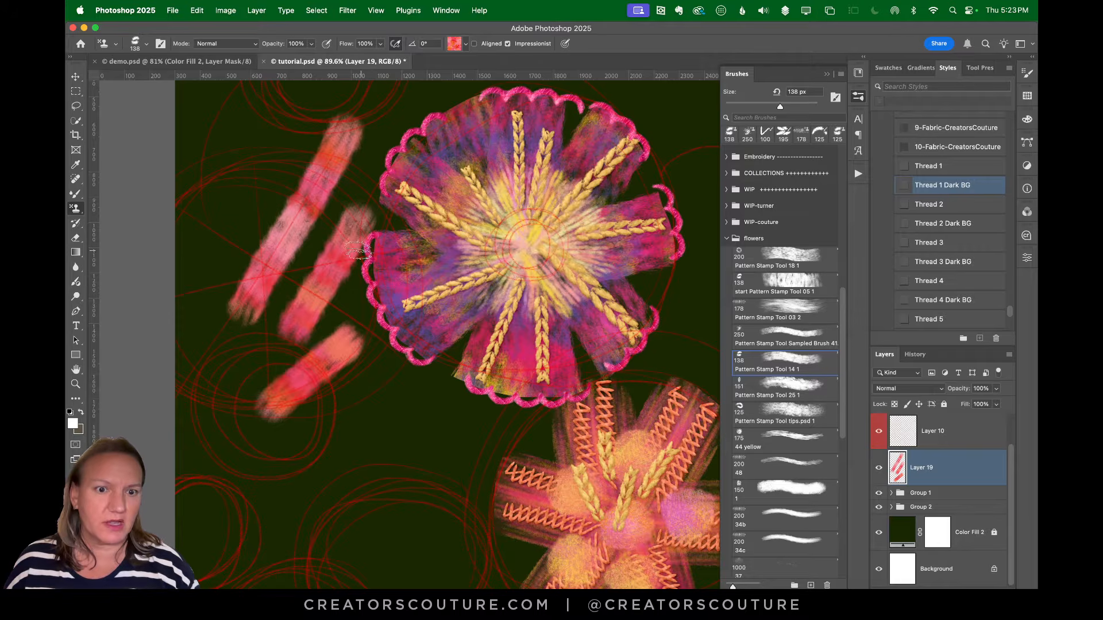
click(454, 44)
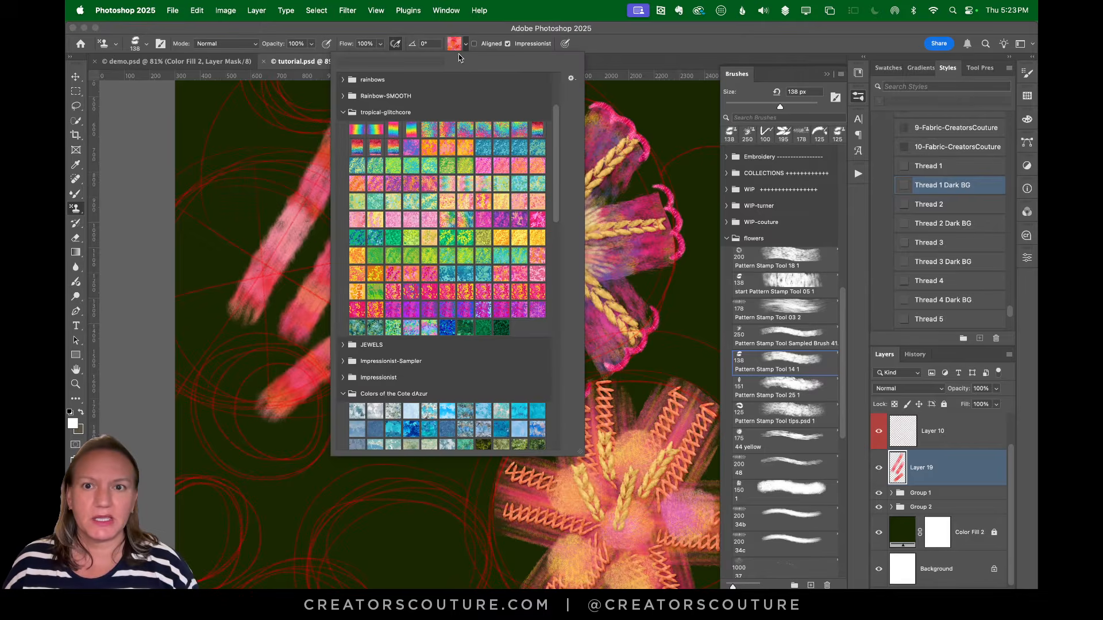
click(474, 39)
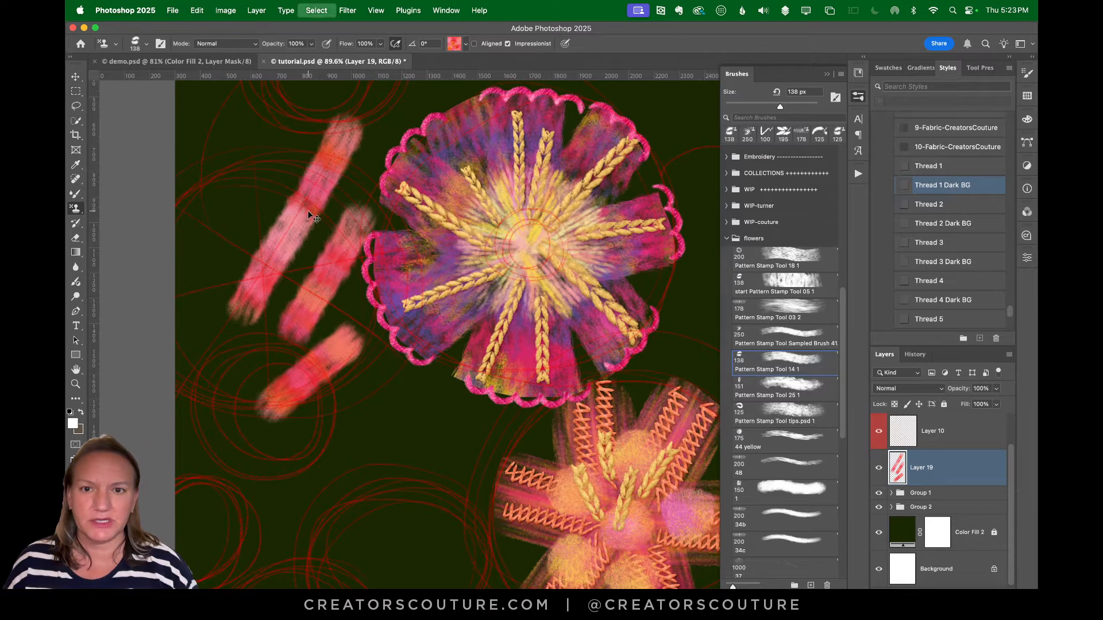
key(super+z)
Try single pink-red petal strokes toward the sketched center on Layer 19, check demo.psd's orange flower, and undo the strokes
drag(264, 166, 260, 282)
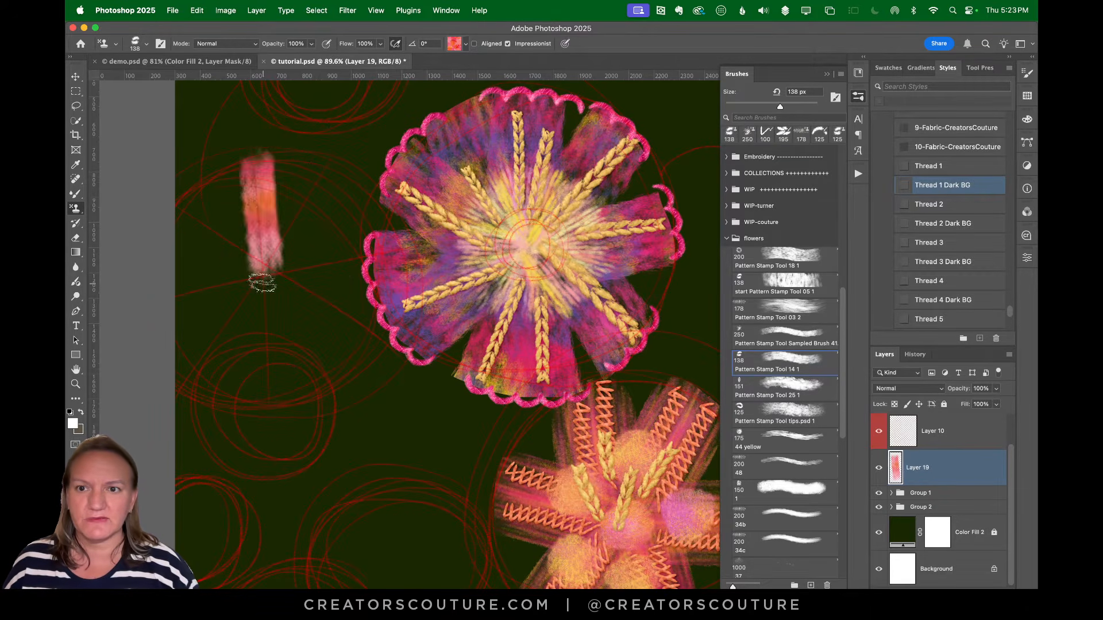
key(super+z)
click(255, 62)
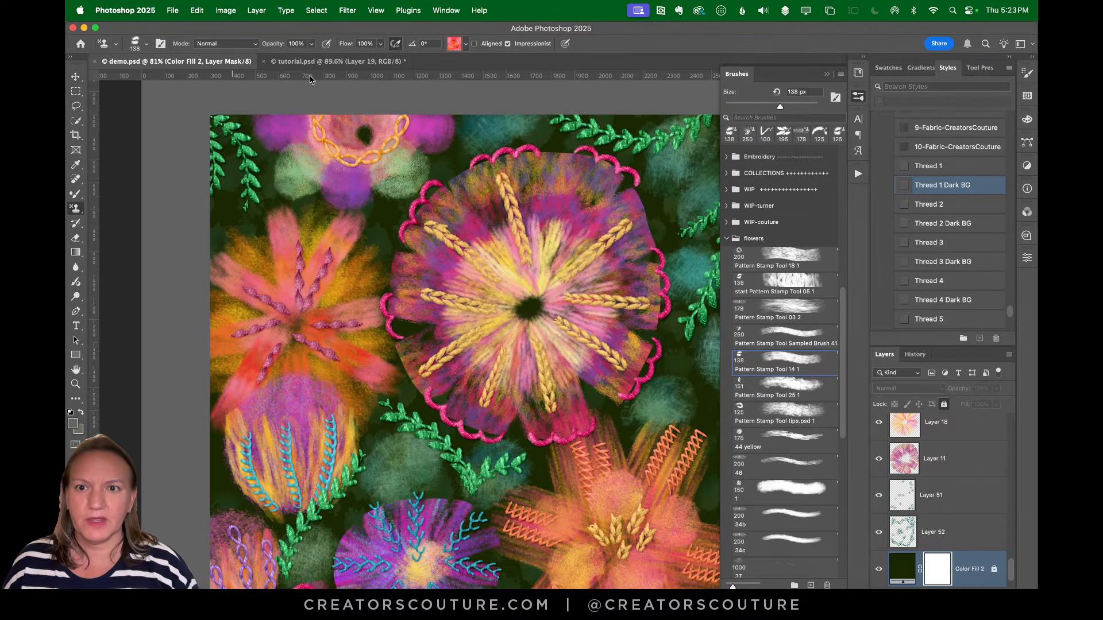
click(298, 62)
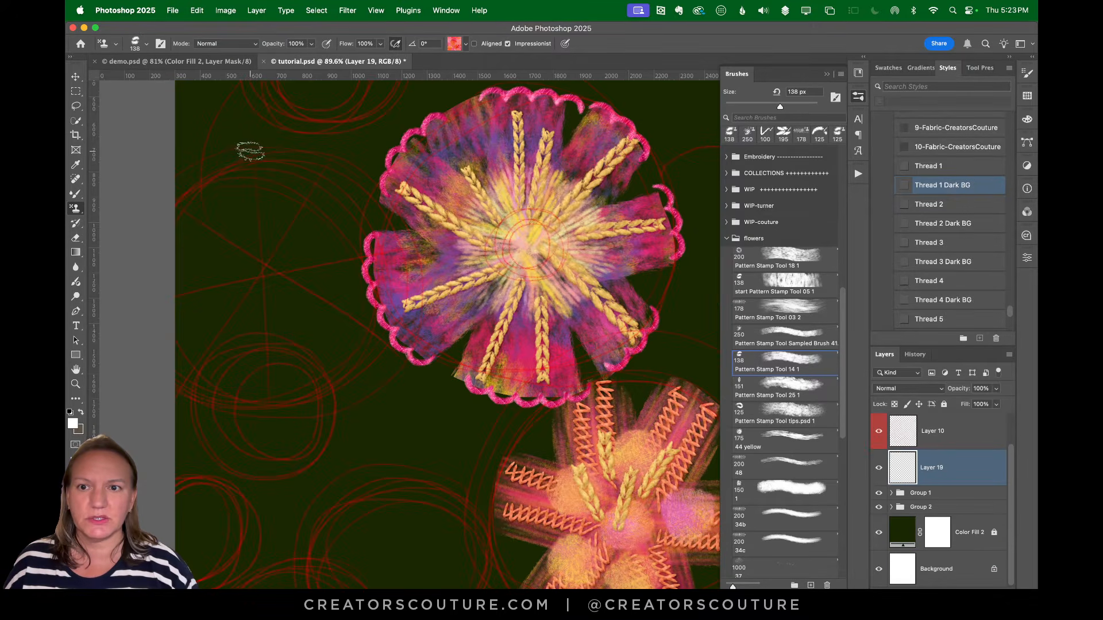
drag(250, 153, 258, 261)
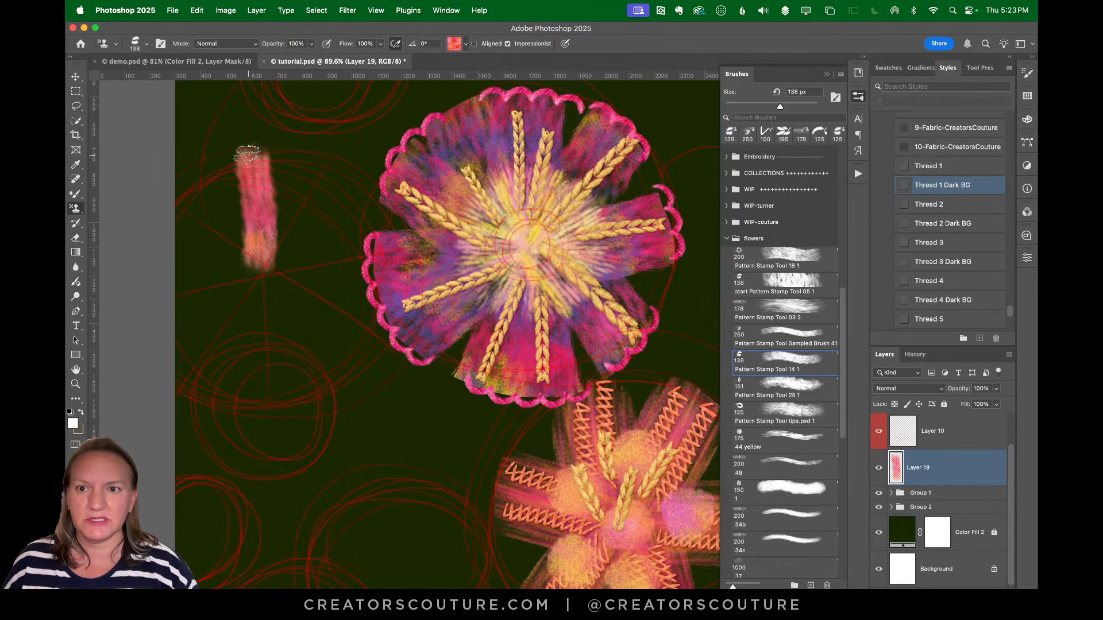
drag(278, 167, 282, 262)
key(super+x)
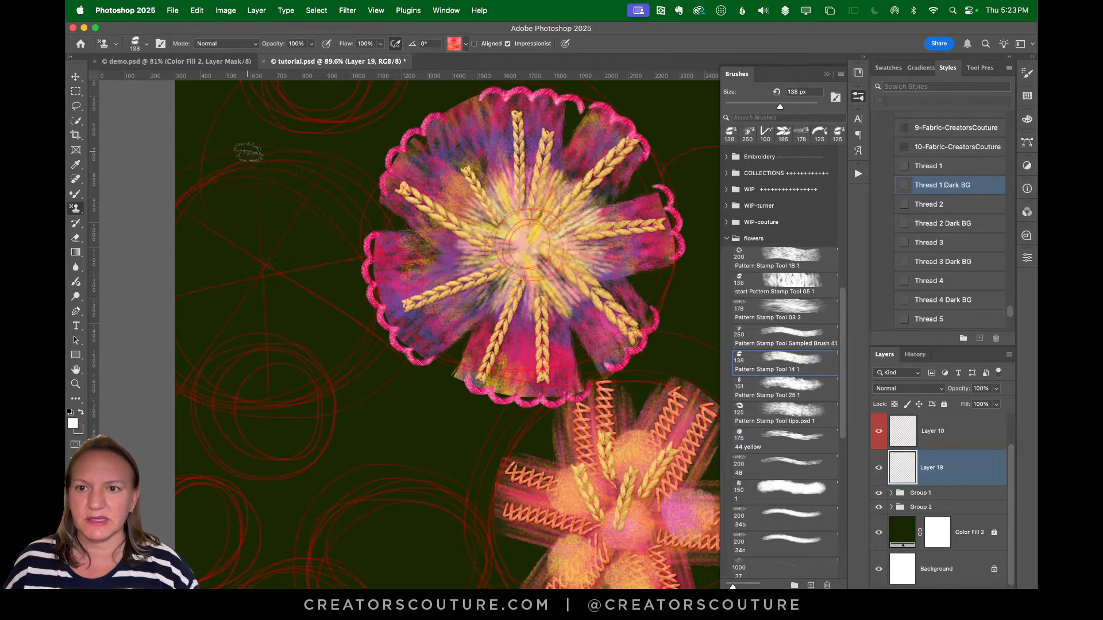
drag(248, 152, 273, 276)
key(super+z)
Paint pink-red petals radiating from the center of the sketched flower circle on Layer 19
drag(252, 157, 261, 276)
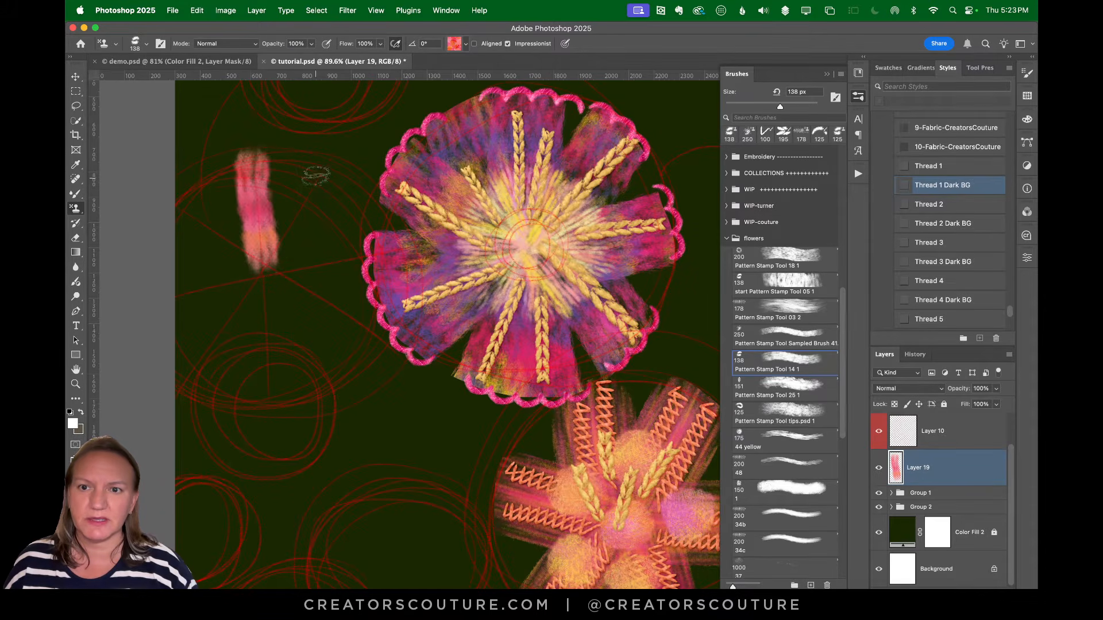
drag(316, 175, 257, 277)
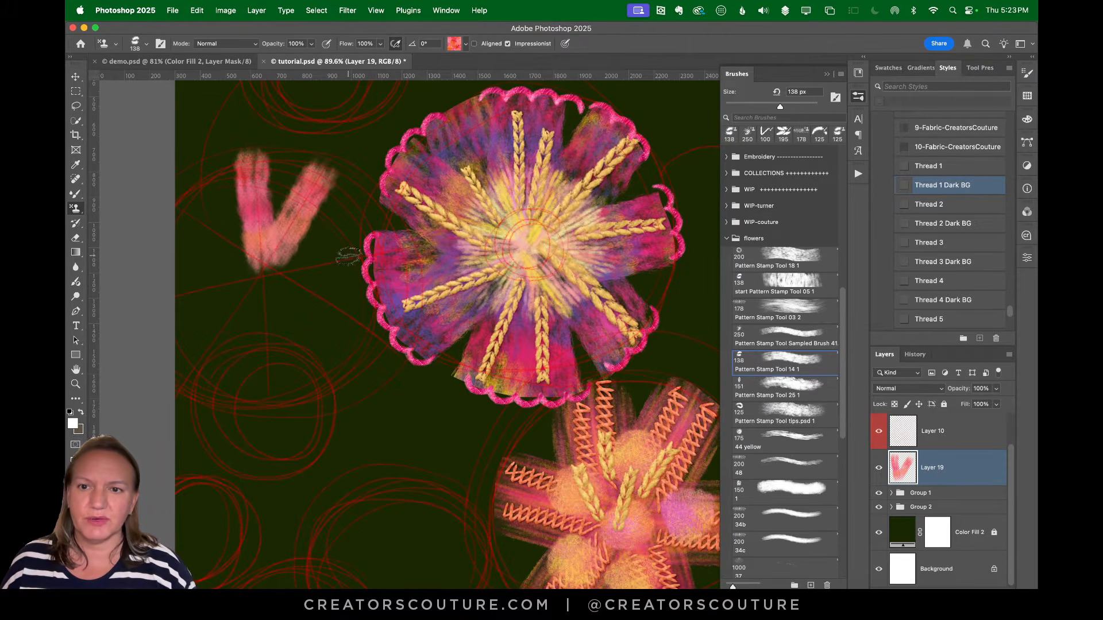
mouse_move(348, 257)
mouse_down()
mouse_move(244, 271)
mouse_move(360, 357)
mouse_up()
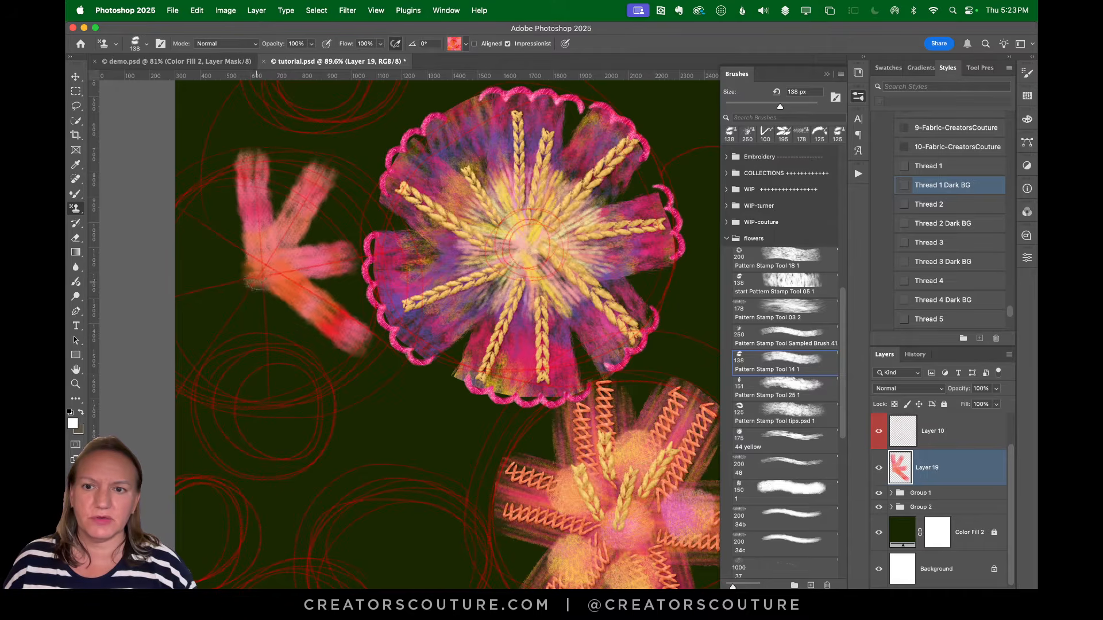
drag(257, 279, 262, 400)
drag(258, 280, 198, 370)
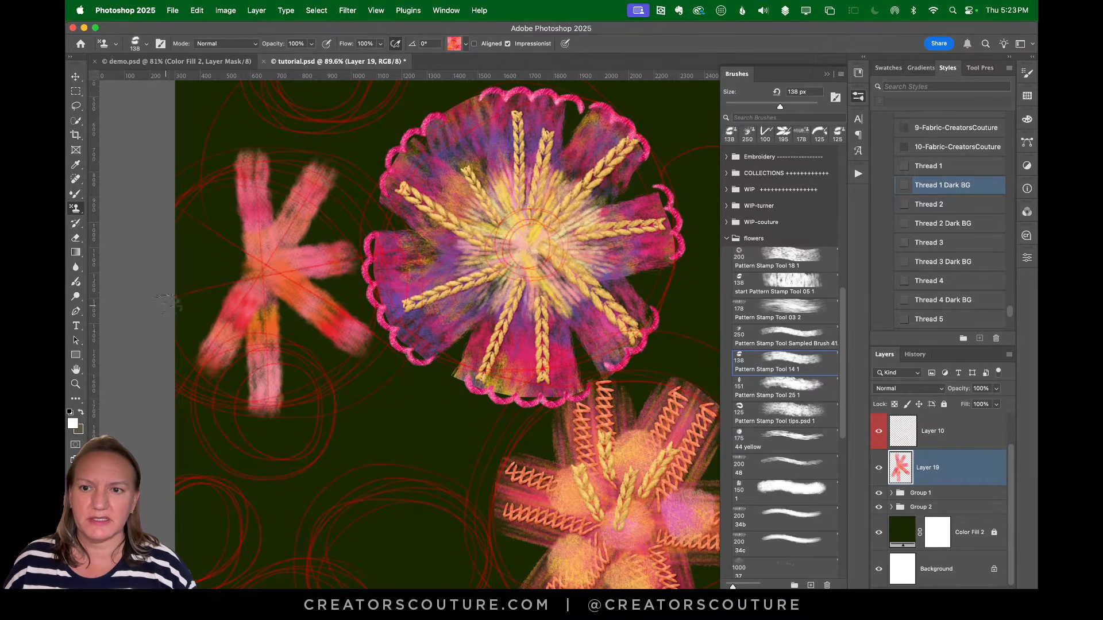
drag(183, 307, 265, 270)
drag(183, 207, 278, 281)
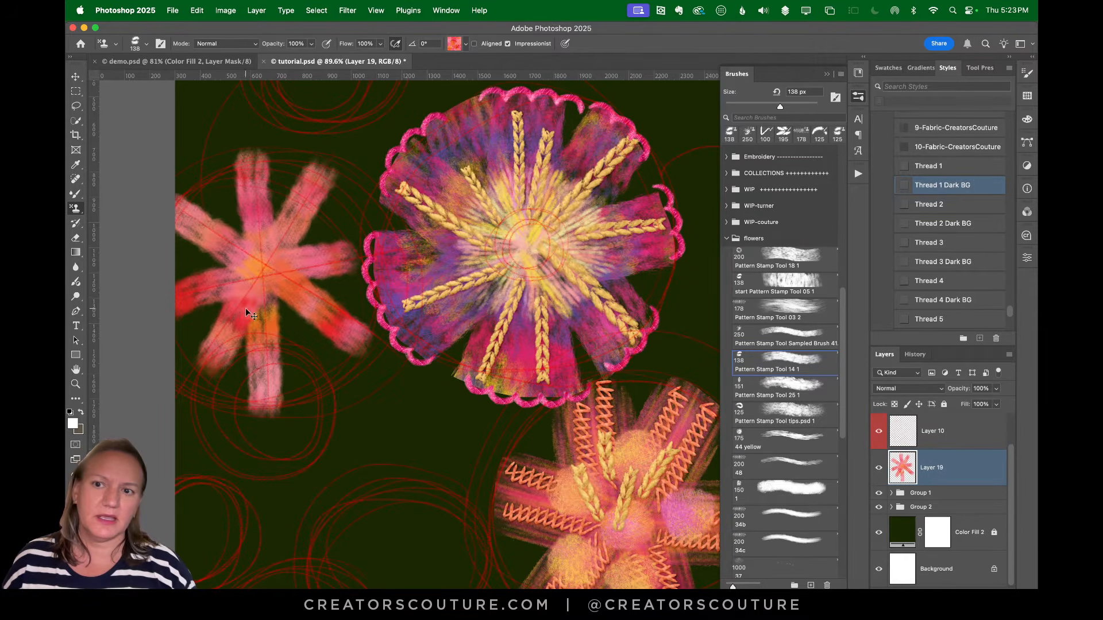
Redo the two petals nearest the canvas edge, compare them with demo.psd's orange flower, and clear Layer 19
key(super+z)
key(super+z)
drag(167, 298, 304, 264)
drag(172, 201, 264, 273)
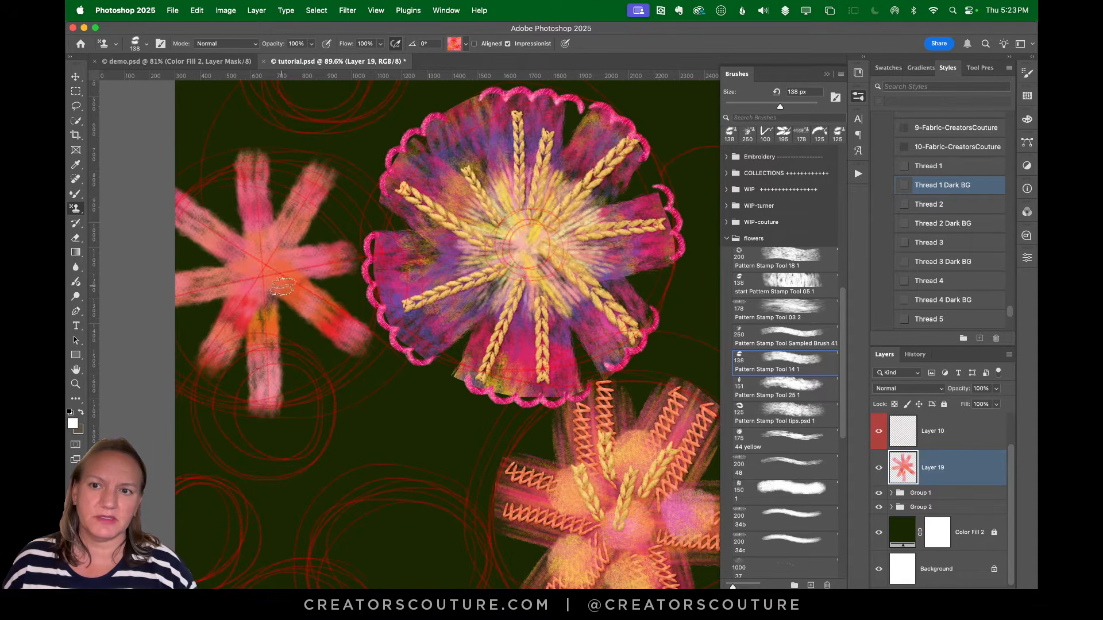
key(super+z)
click(213, 61)
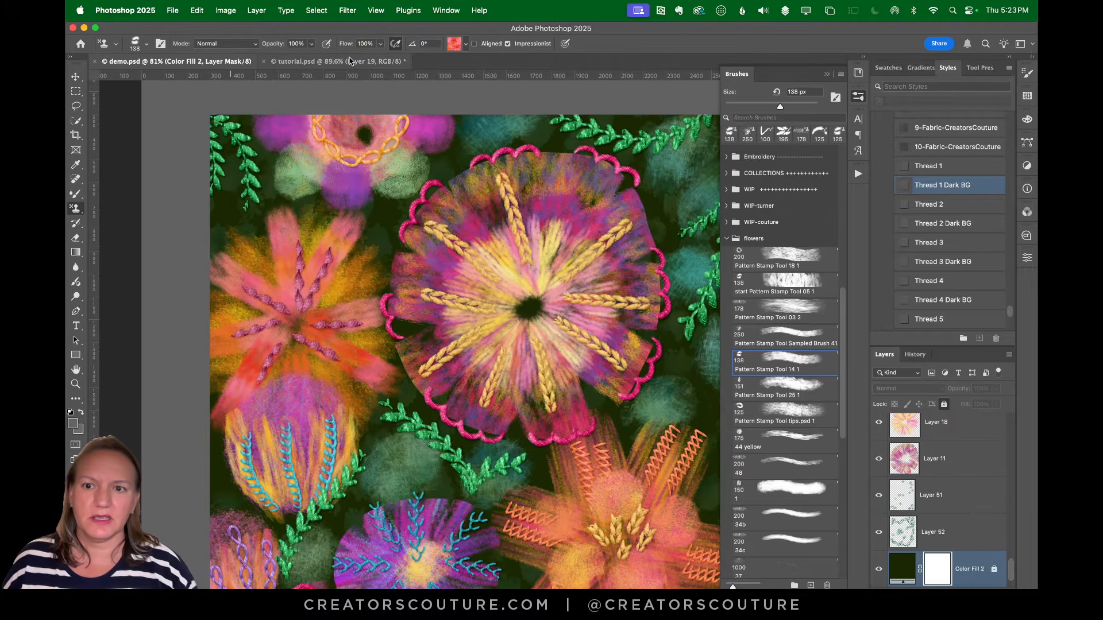
click(339, 62)
drag(167, 212, 276, 269)
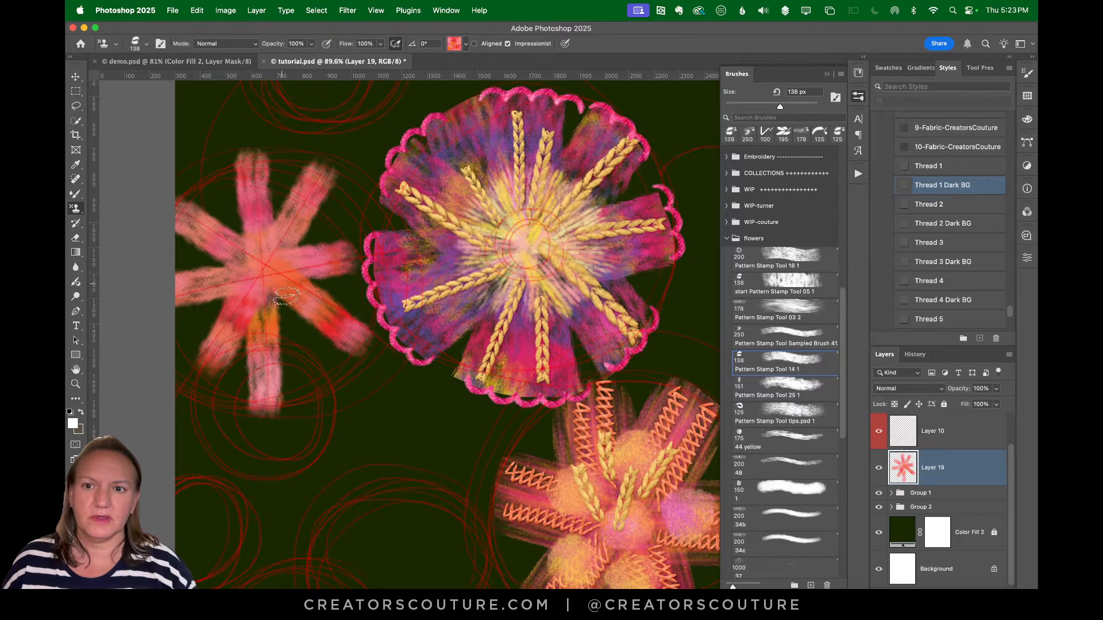
key(BackSpace)
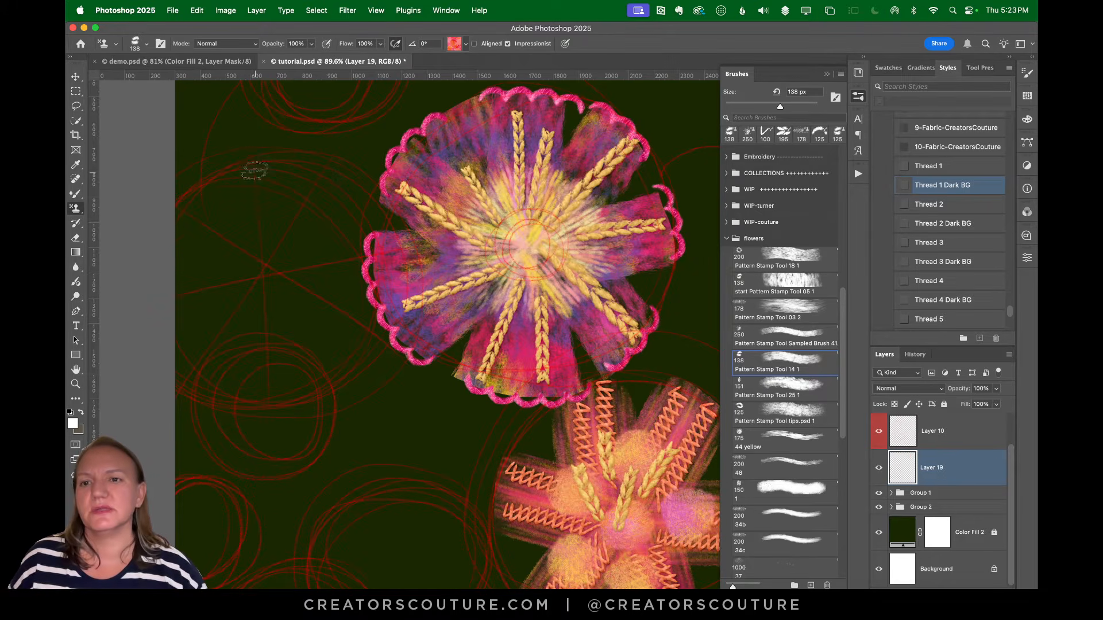
Paint eight separate pink-red petals around the sketched flower's center on Layer 19, leaving a small dark gap in the middle
drag(256, 164, 276, 256)
key(super+z)
drag(262, 165, 270, 260)
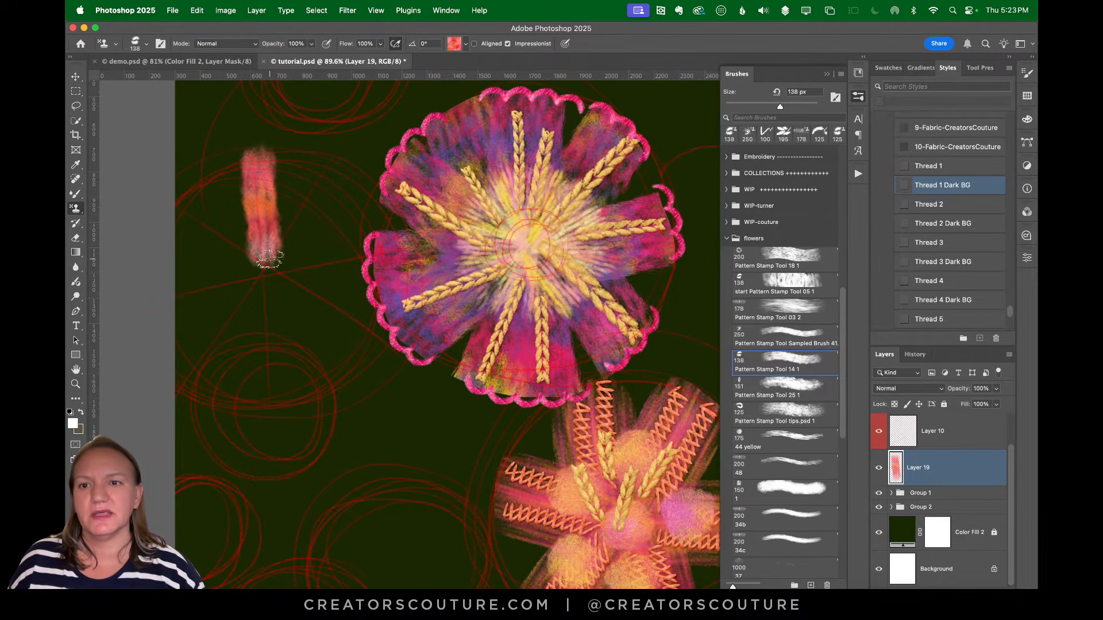
mouse_move(327, 167)
mouse_down()
mouse_move(288, 254)
mouse_move(390, 246)
mouse_up()
drag(285, 283, 396, 358)
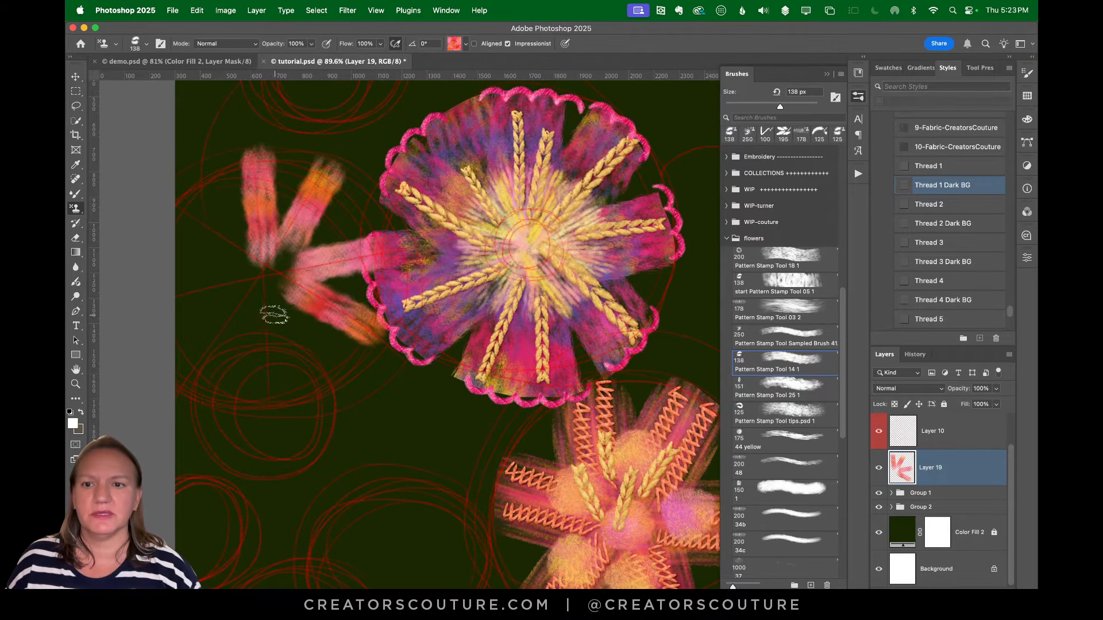
drag(266, 281, 262, 416)
drag(199, 362, 262, 279)
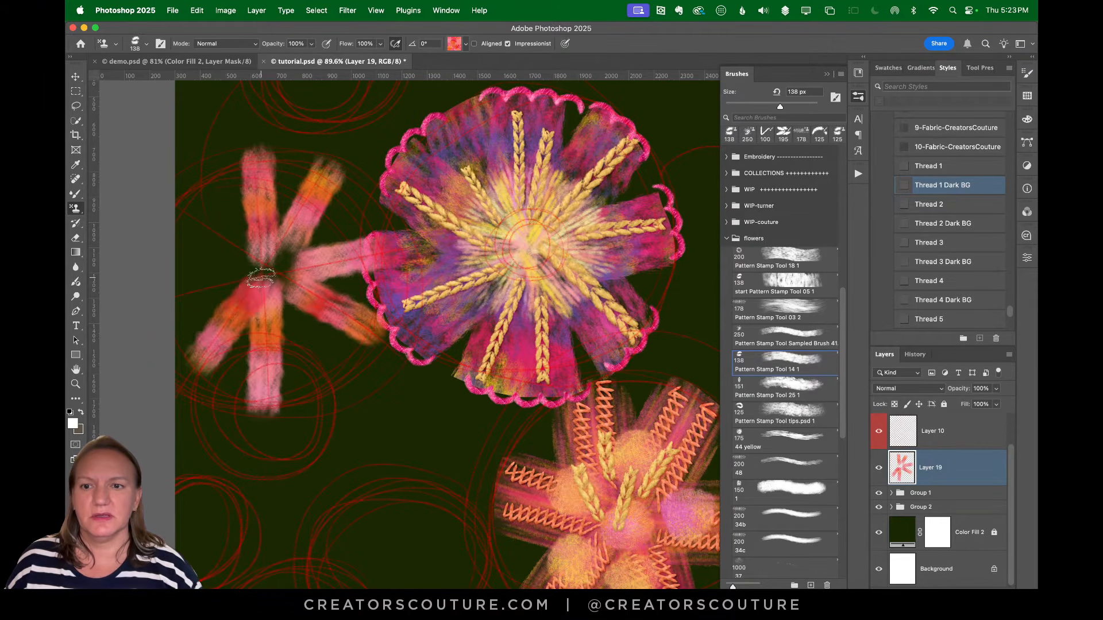
drag(164, 294, 258, 275)
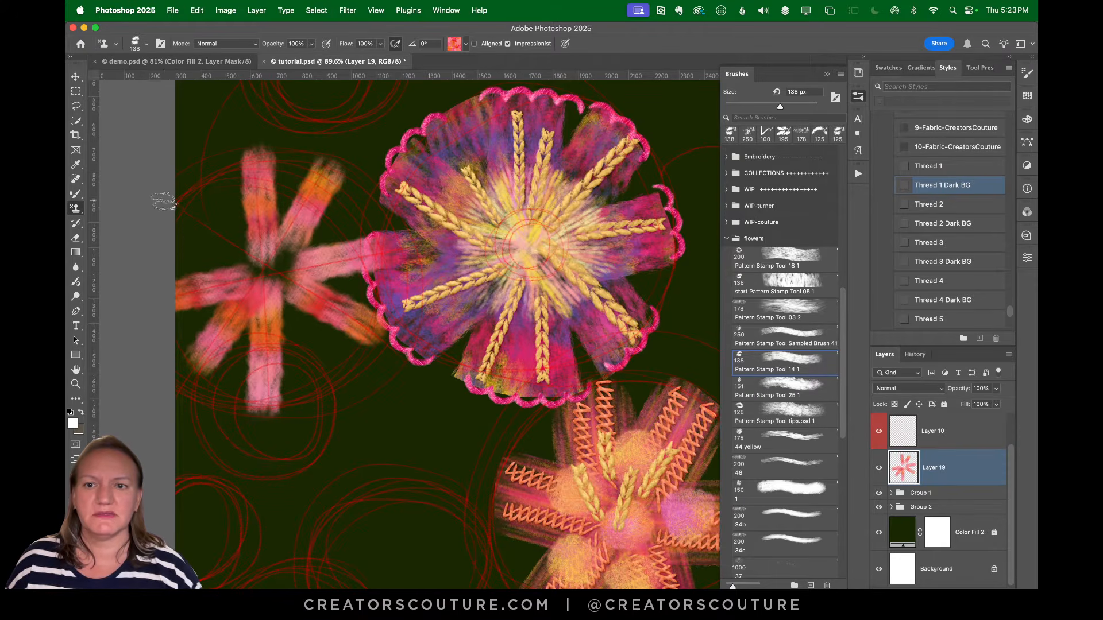
drag(164, 201, 265, 269)
key(super+z)
drag(180, 209, 272, 281)
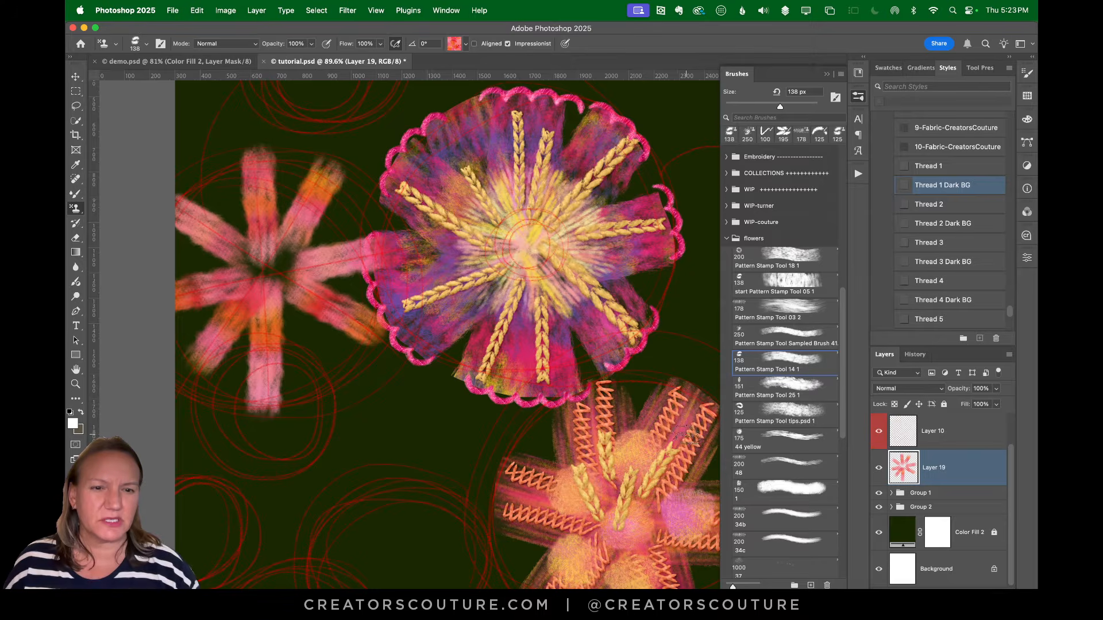
Create a new layer between Layer 19 and Group 1 and choose the Pattern Stamp Tool 25 1 brush
click(965, 494)
click(978, 586)
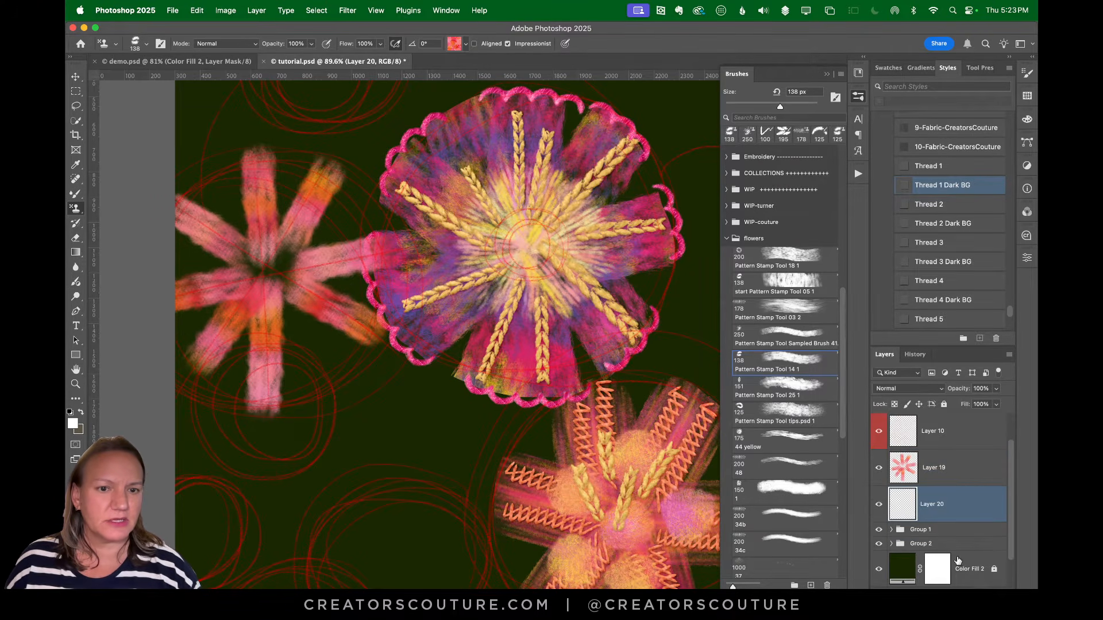
click(793, 402)
Try several golden-yellow strokes below and between the pink petals on Layer 20, and undo them
drag(337, 328, 299, 494)
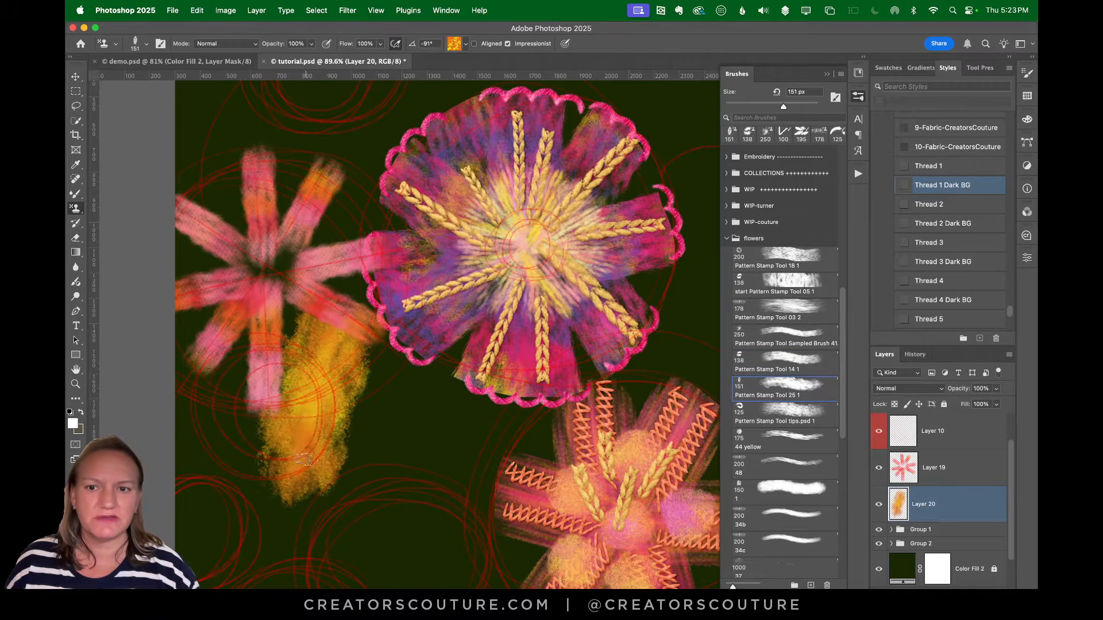
key(super+z)
drag(302, 455, 396, 422)
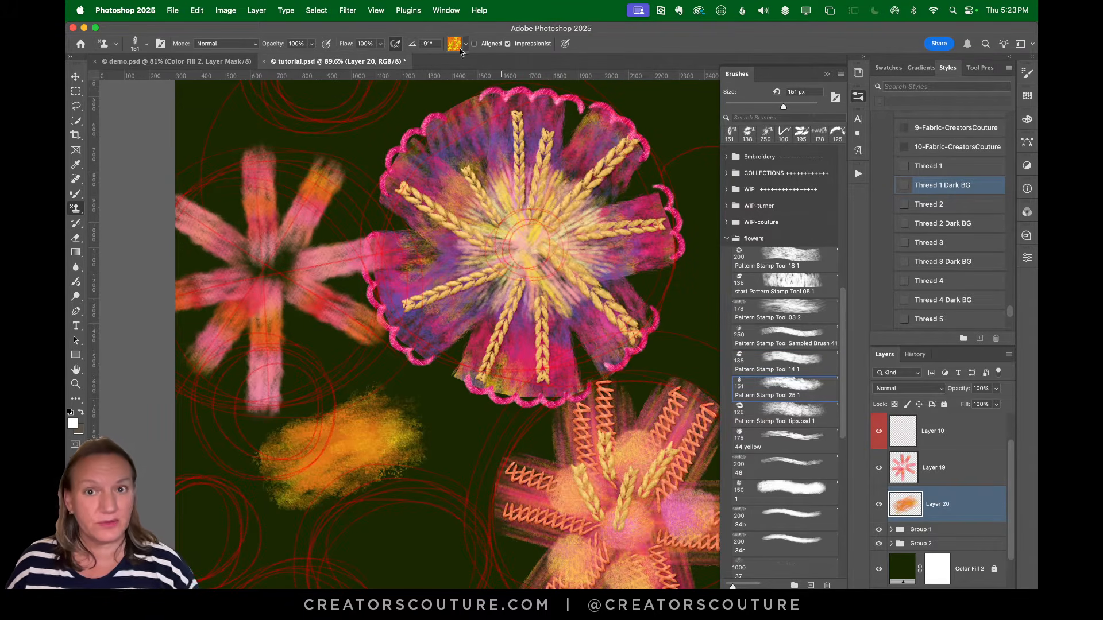
key(super+z)
mouse_move(281, 270)
mouse_down()
mouse_move(315, 376)
mouse_move(307, 363)
mouse_up()
key(super+z)
drag(287, 302, 333, 397)
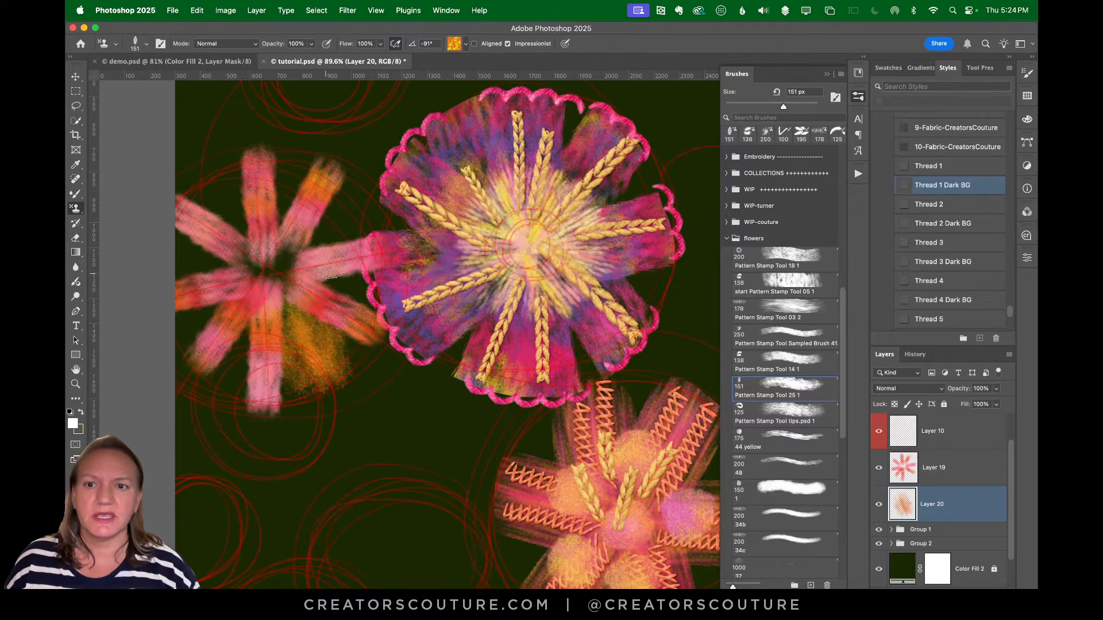
key(super+z)
click(249, 62)
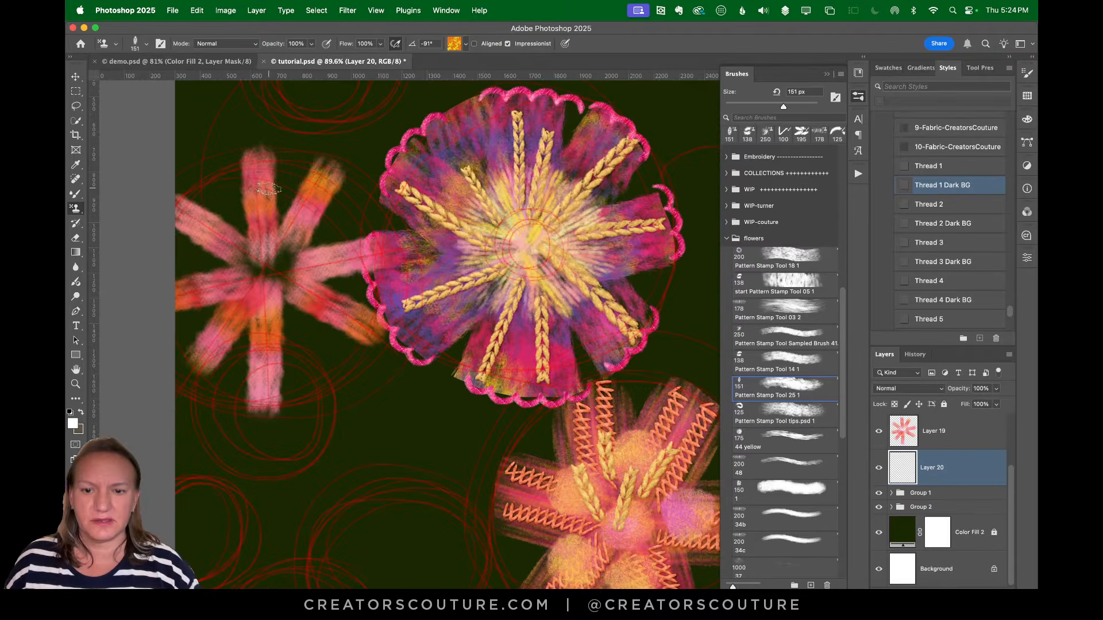
drag(229, 197, 286, 276)
key(super+z)
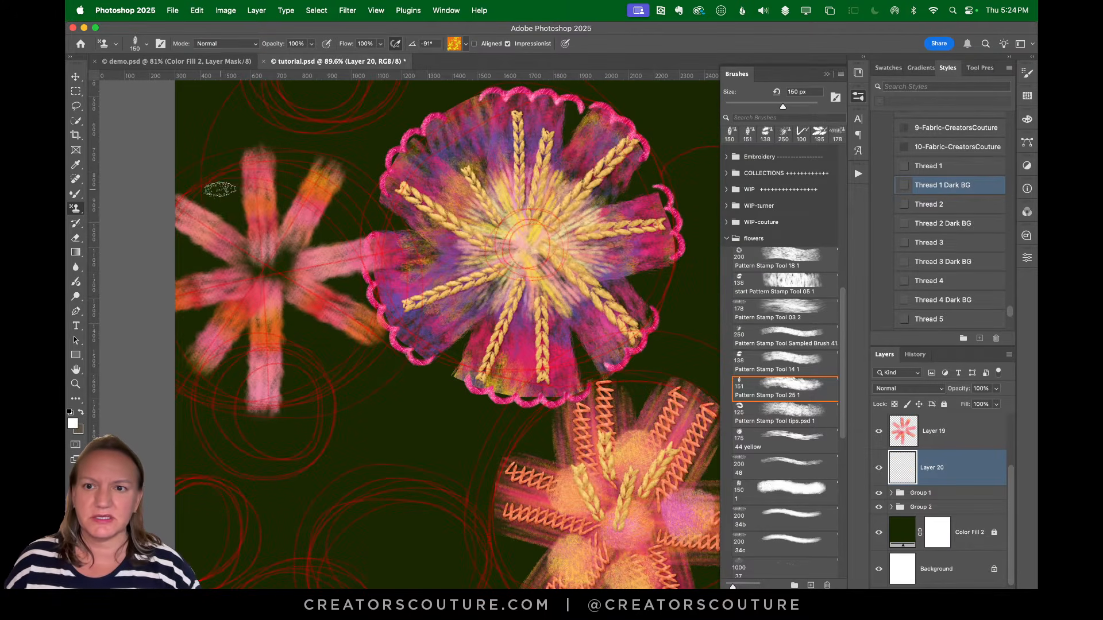
Fill the gaps between the pink petals with golden-yellow strokes on Layer 20 using a 150 px brush, and save the document
drag(220, 190, 267, 265)
drag(295, 167, 270, 270)
mouse_move(340, 213)
mouse_down()
mouse_move(304, 265)
mouse_move(294, 310)
mouse_move(322, 279)
mouse_move(392, 315)
mouse_up()
drag(296, 315, 335, 384)
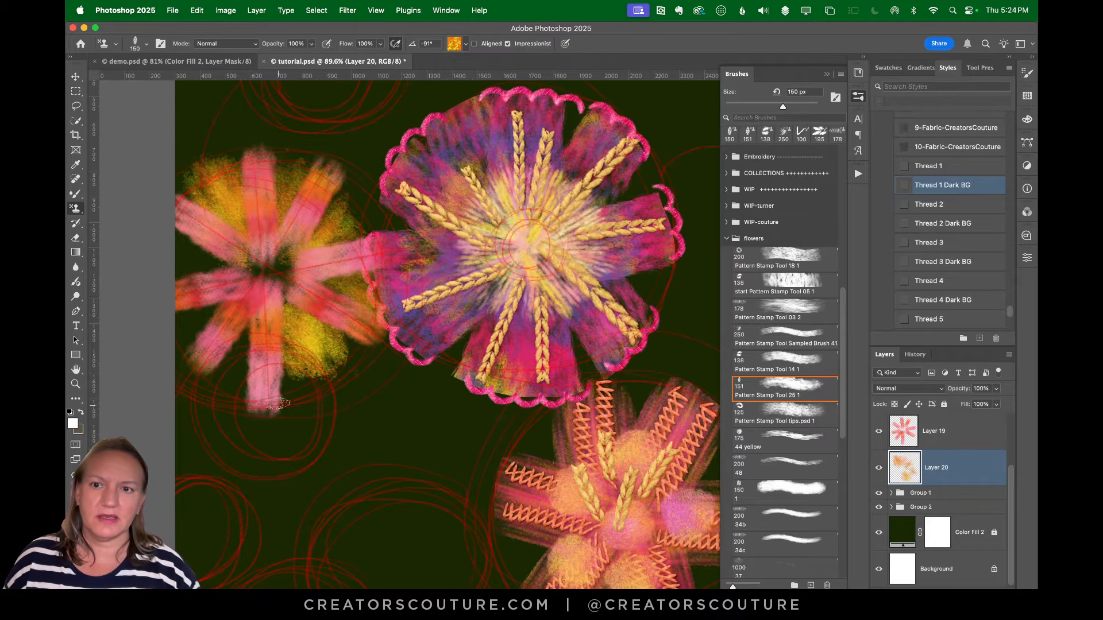
drag(249, 329, 235, 389)
drag(189, 329, 221, 309)
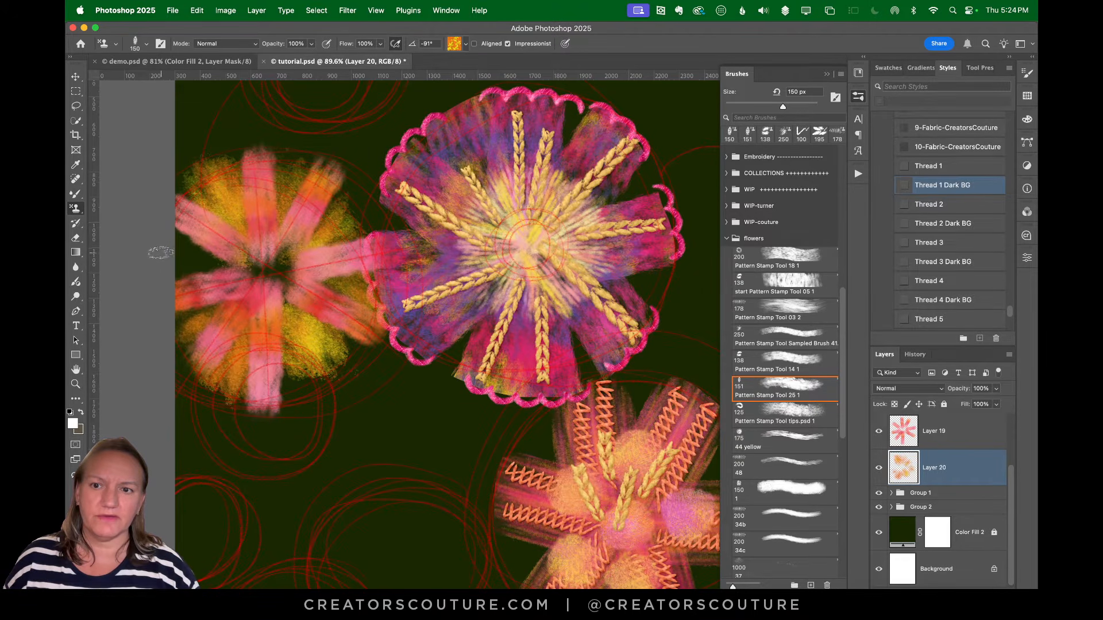
drag(161, 253, 209, 227)
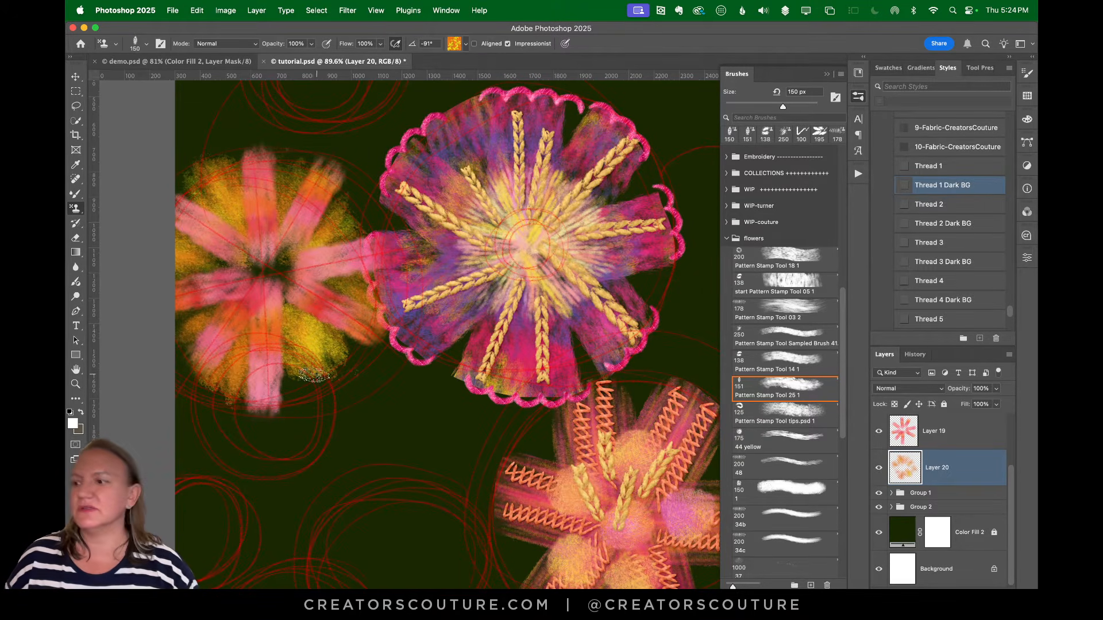
key(super+s)
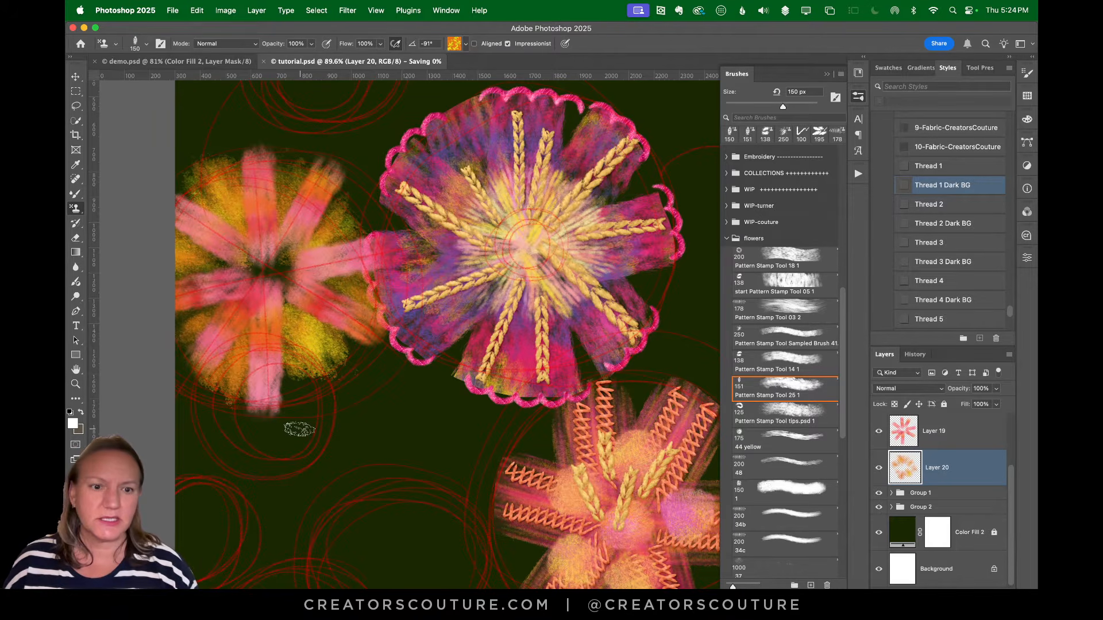
Check the stitches on demo.psd's orange flower and create a new layer above Layer 19 in tutorial.psd
click(210, 62)
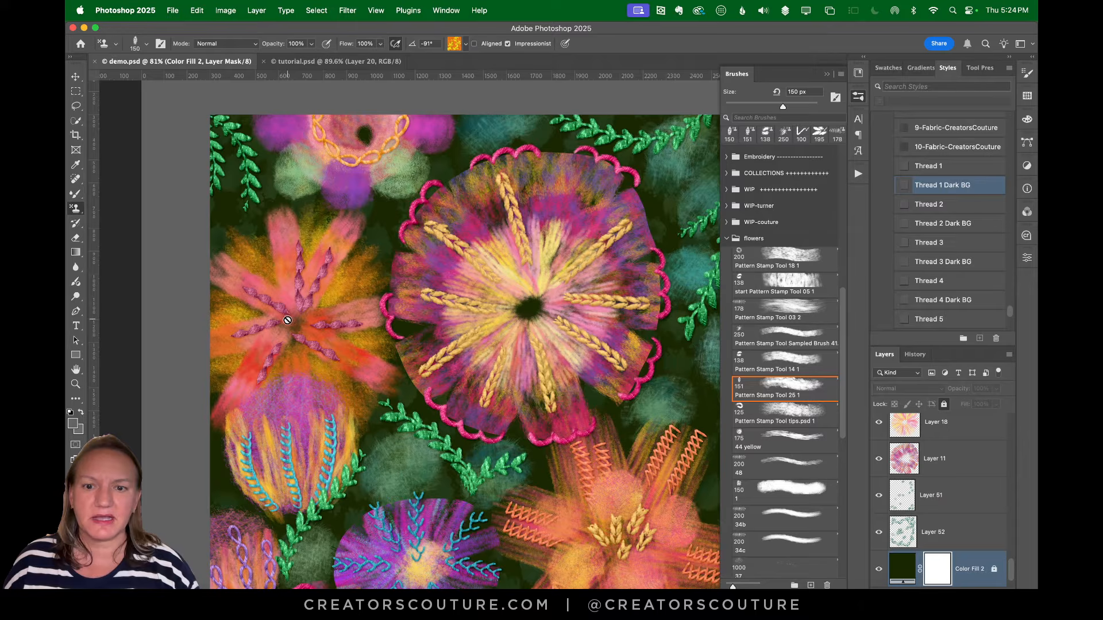
click(339, 61)
click(968, 445)
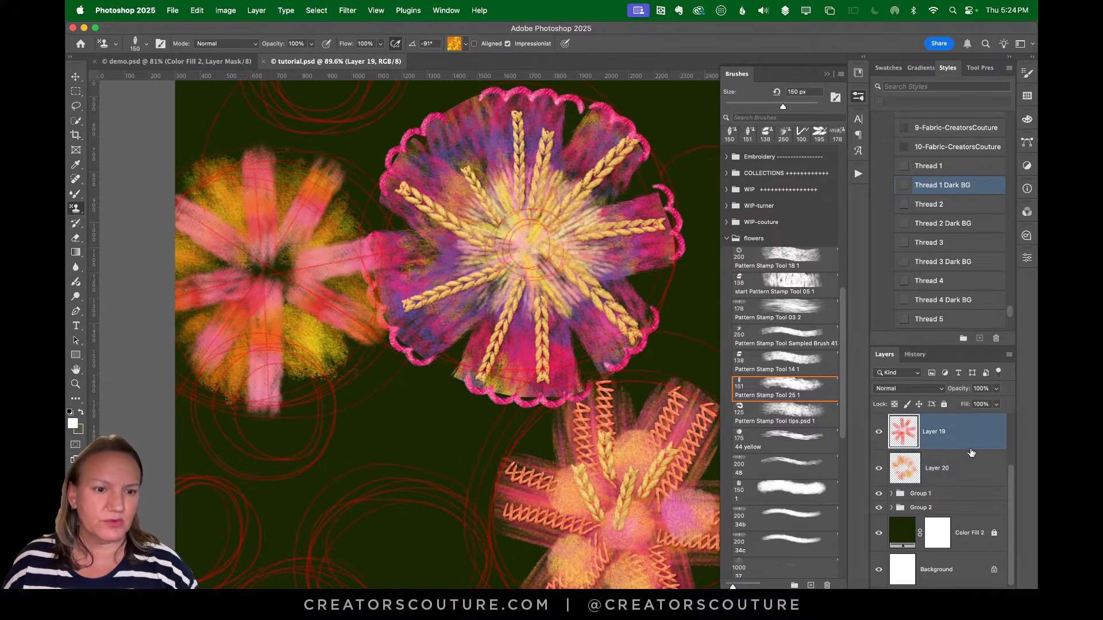
click(992, 583)
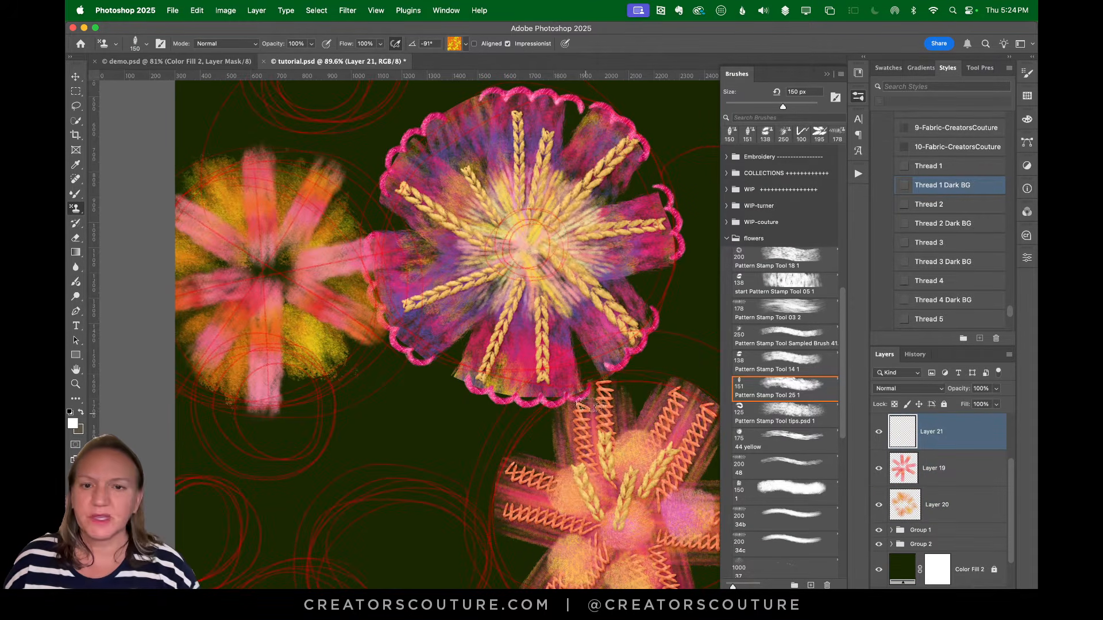
Choose the e4p11 stitch brush and apply the Thread 1 Dark BG style to Layer 21
scroll(837, 513, down, 10)
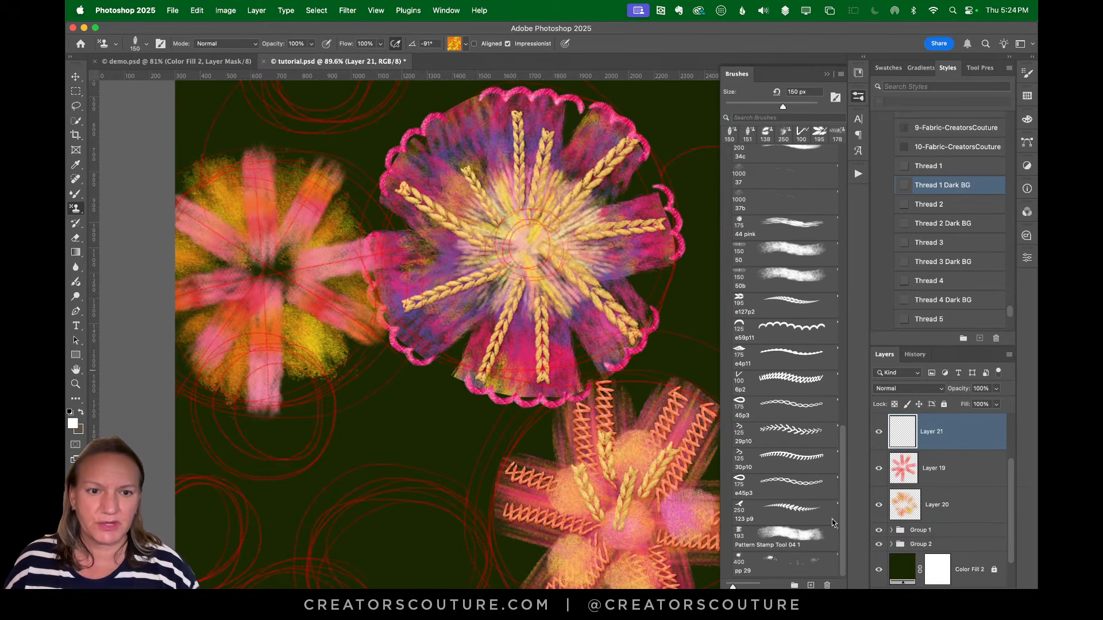
click(786, 354)
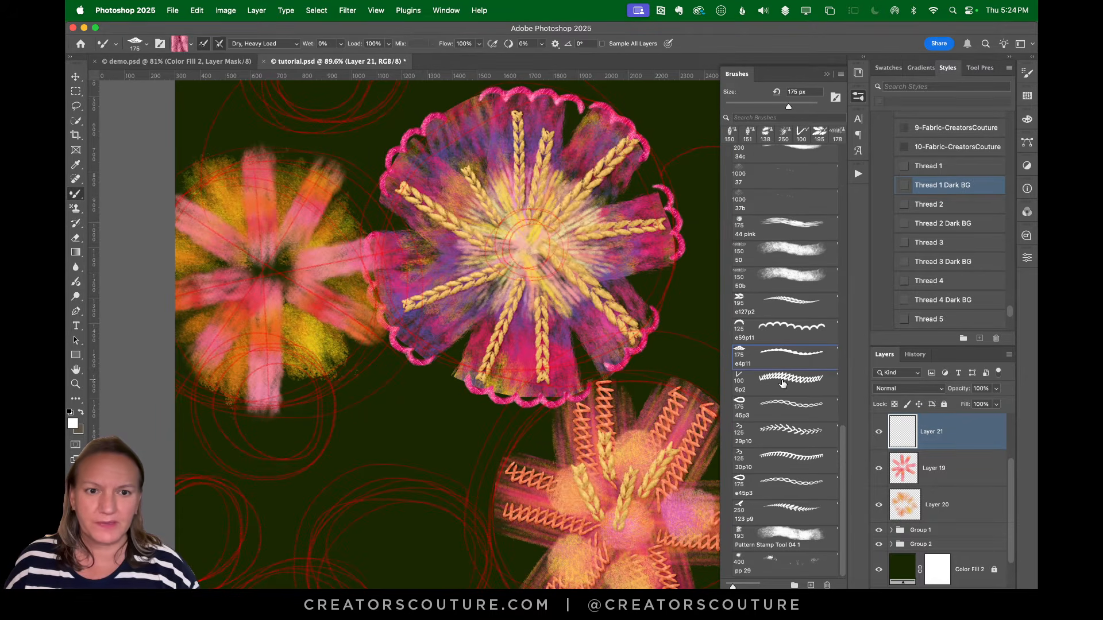
drag(299, 194, 258, 324)
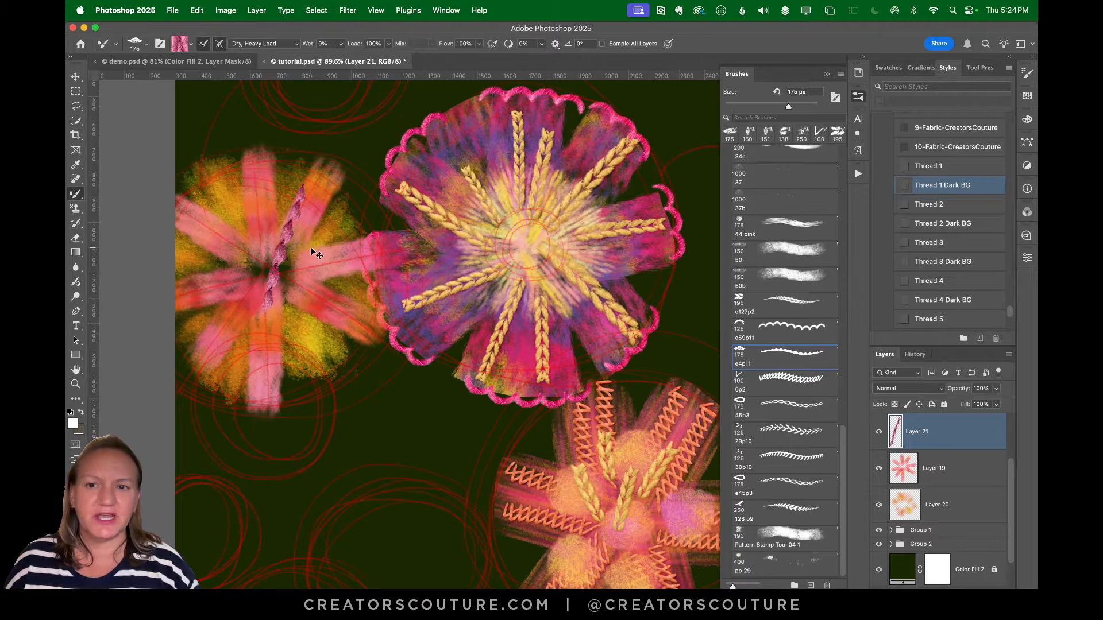
key(ctrl+z)
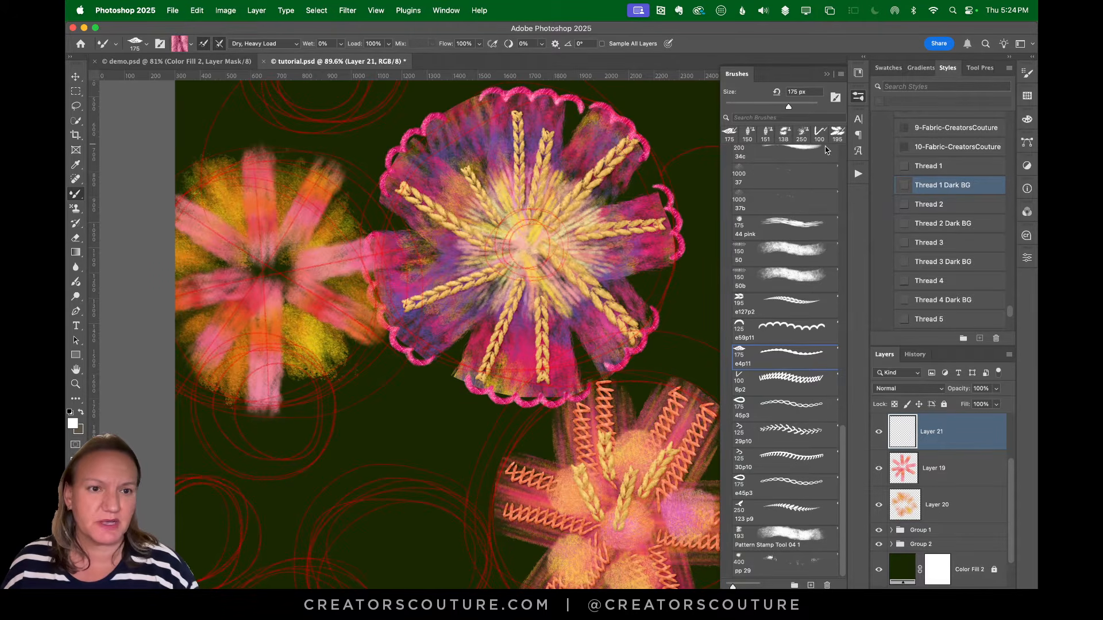
click(937, 189)
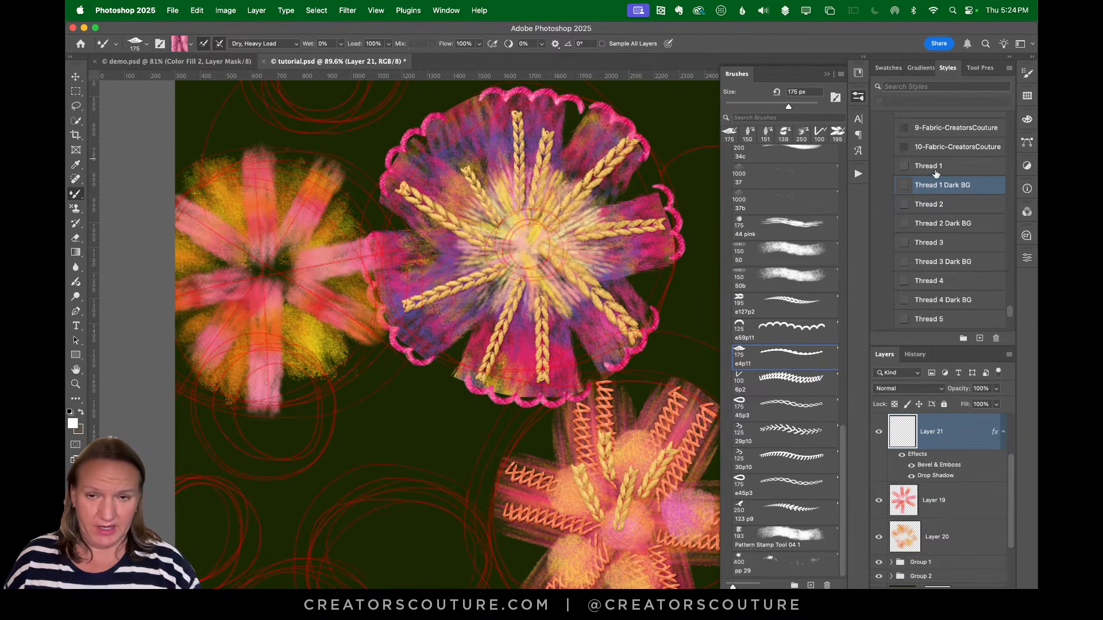
Try purple stitch strokes along the orange flower's upper-right petal, undo them, and check the stitch placement in demo.psd
drag(325, 193, 260, 281)
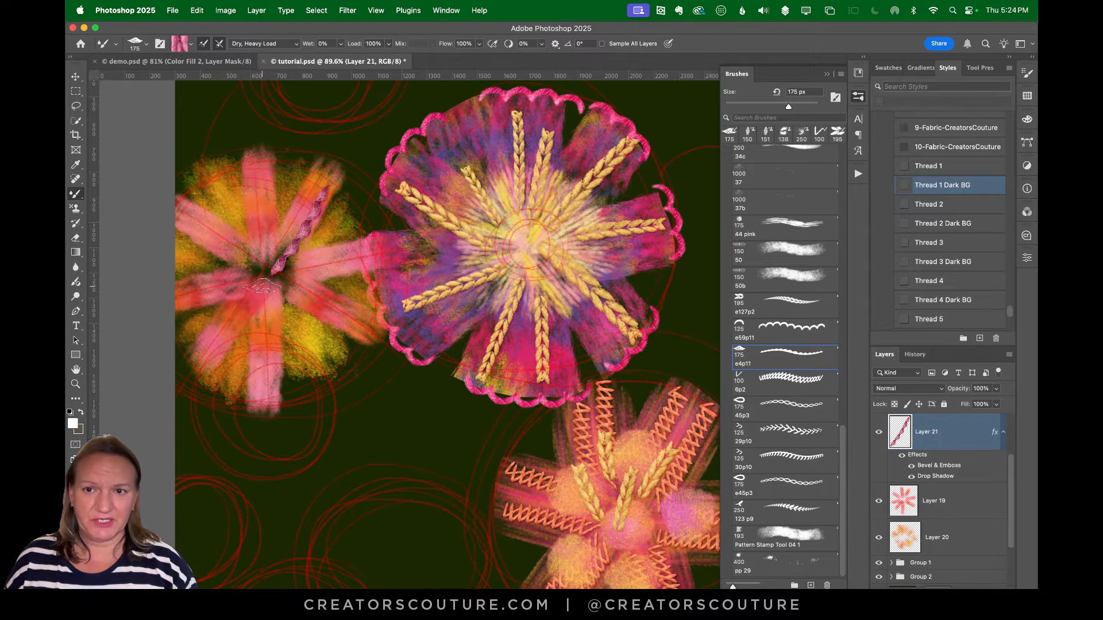
key(super+z)
drag(327, 193, 283, 258)
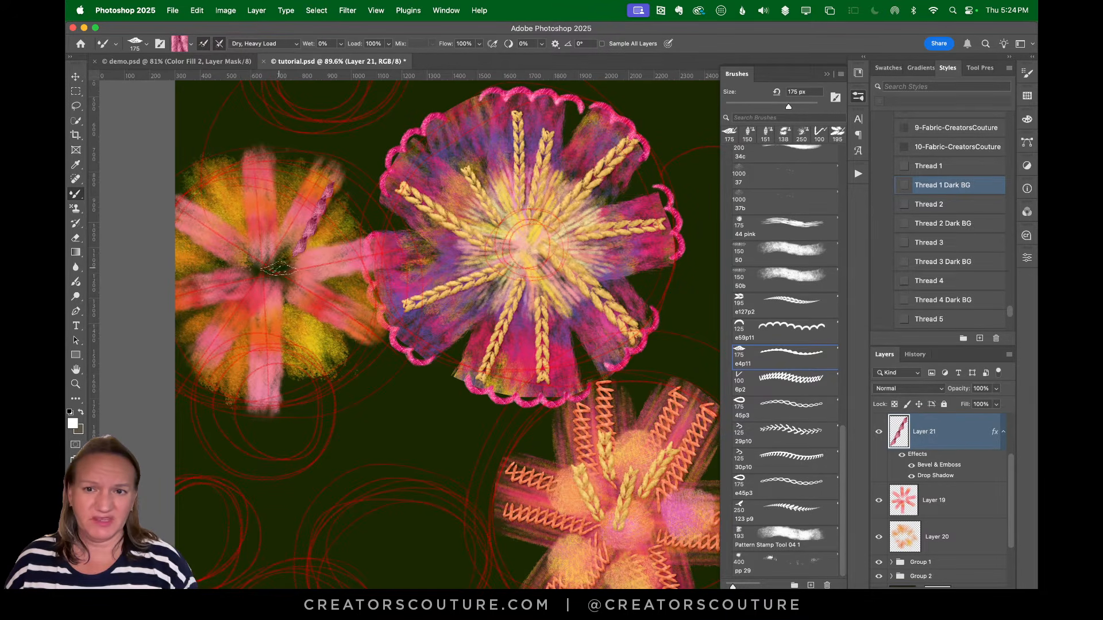
key(super+z)
click(224, 62)
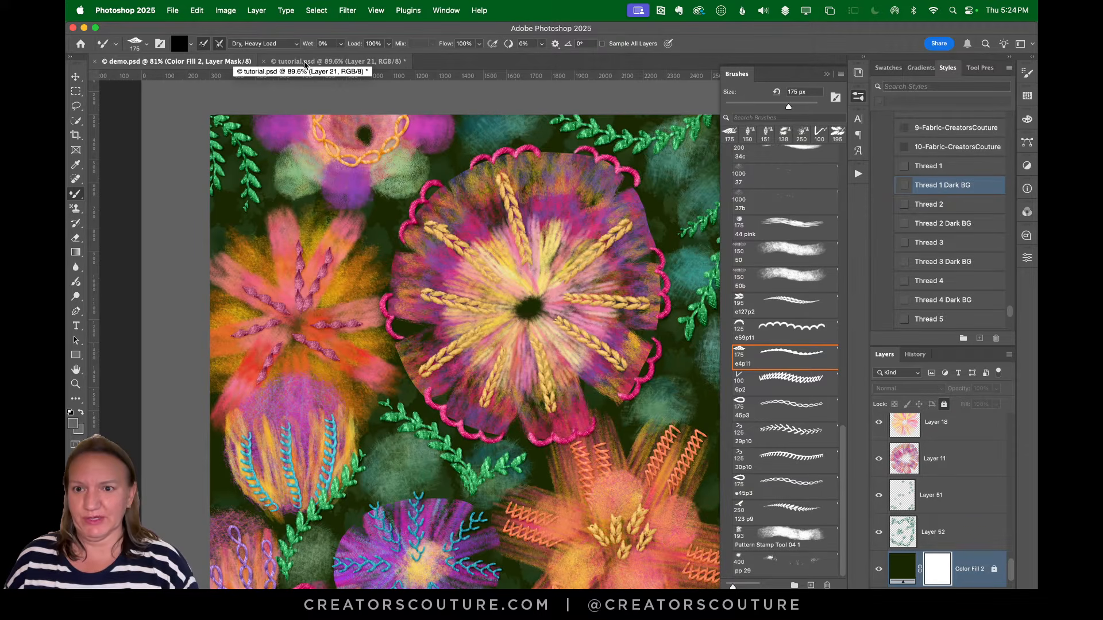
click(308, 62)
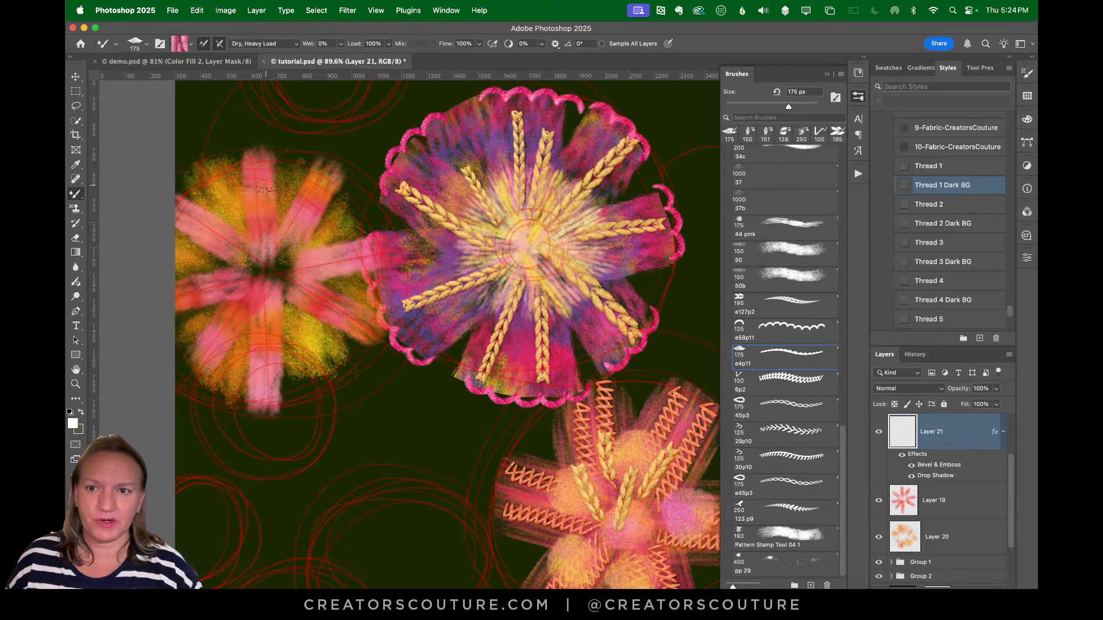
Stitch a purple twisted line along each pink petal of the orange flower on Layer 21, and save the document
drag(264, 185, 267, 272)
mouse_move(317, 183)
mouse_down()
mouse_move(299, 260)
mouse_move(366, 251)
mouse_up()
drag(289, 287, 361, 330)
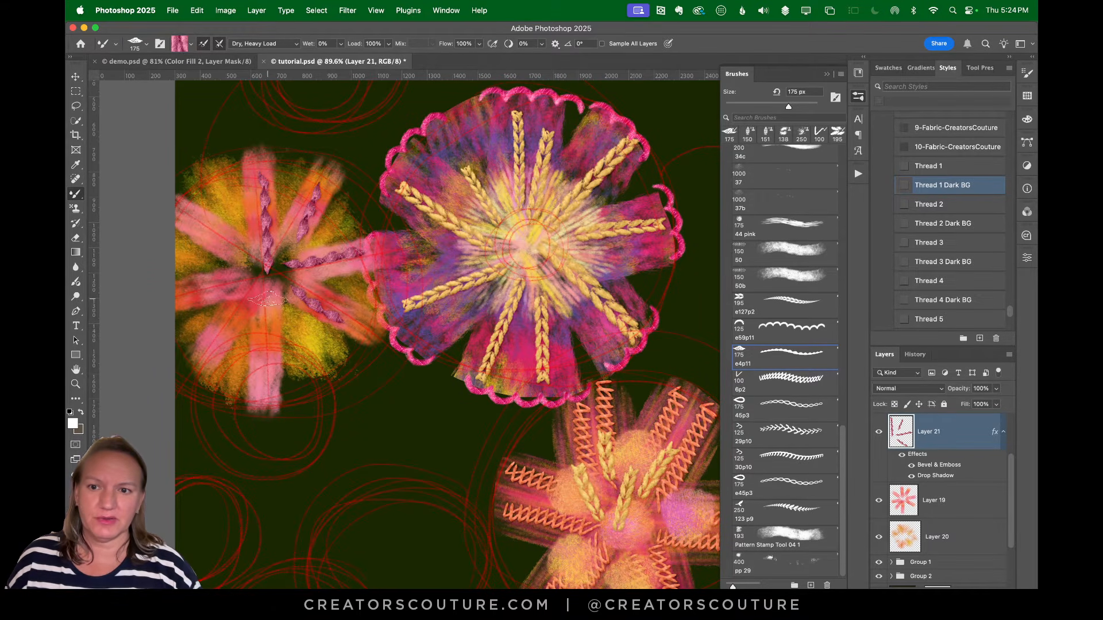
drag(267, 295, 269, 368)
drag(204, 359, 255, 294)
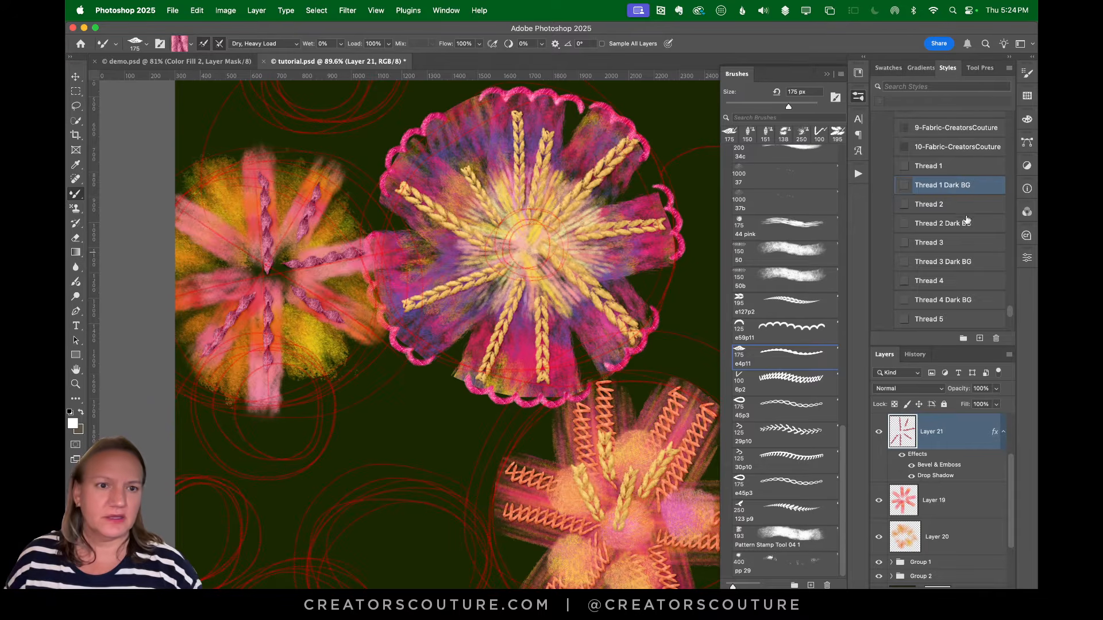
drag(179, 219, 247, 264)
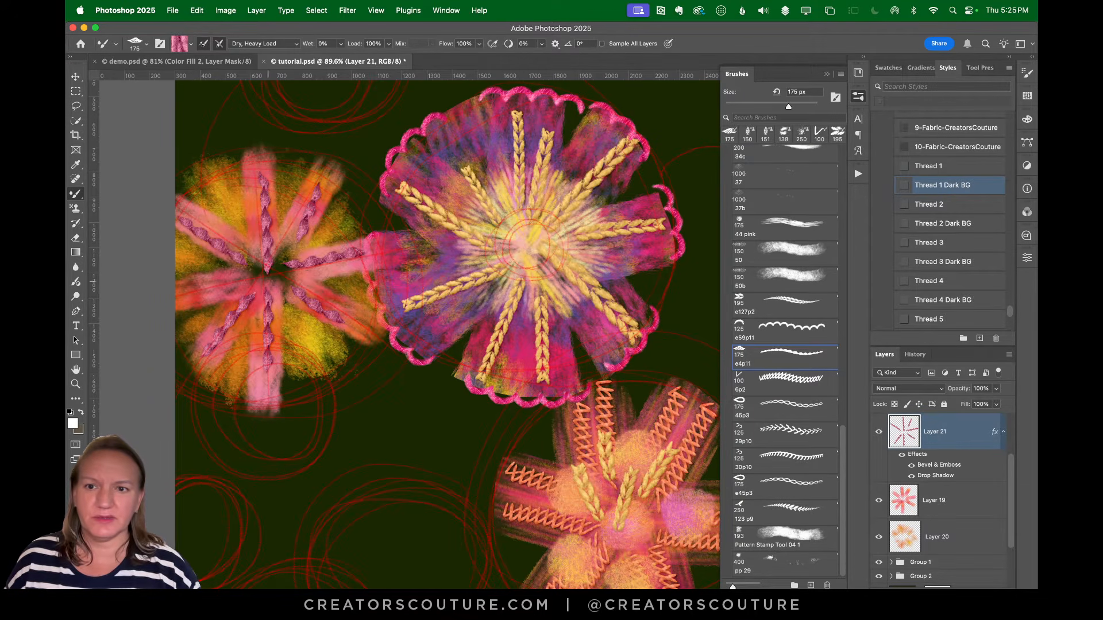
drag(197, 290, 273, 279)
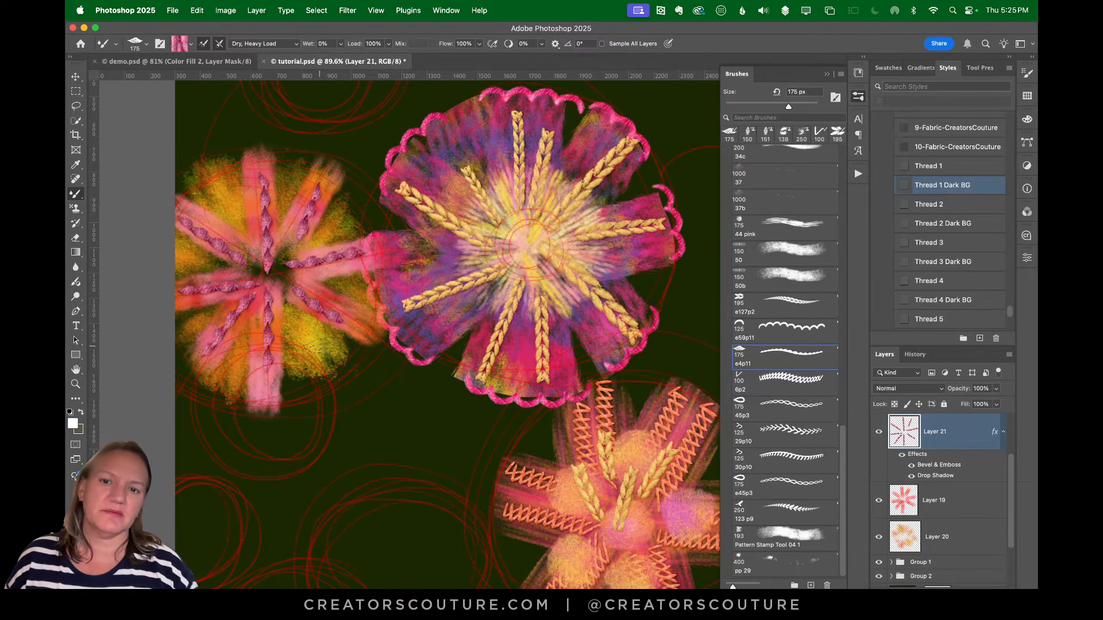
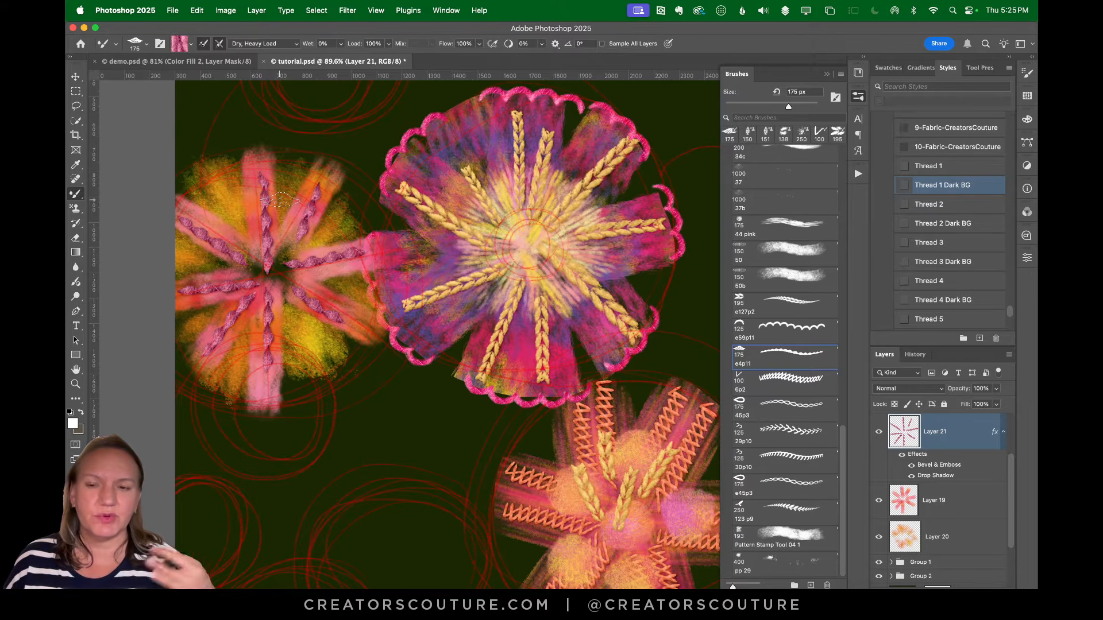
key(super+s)
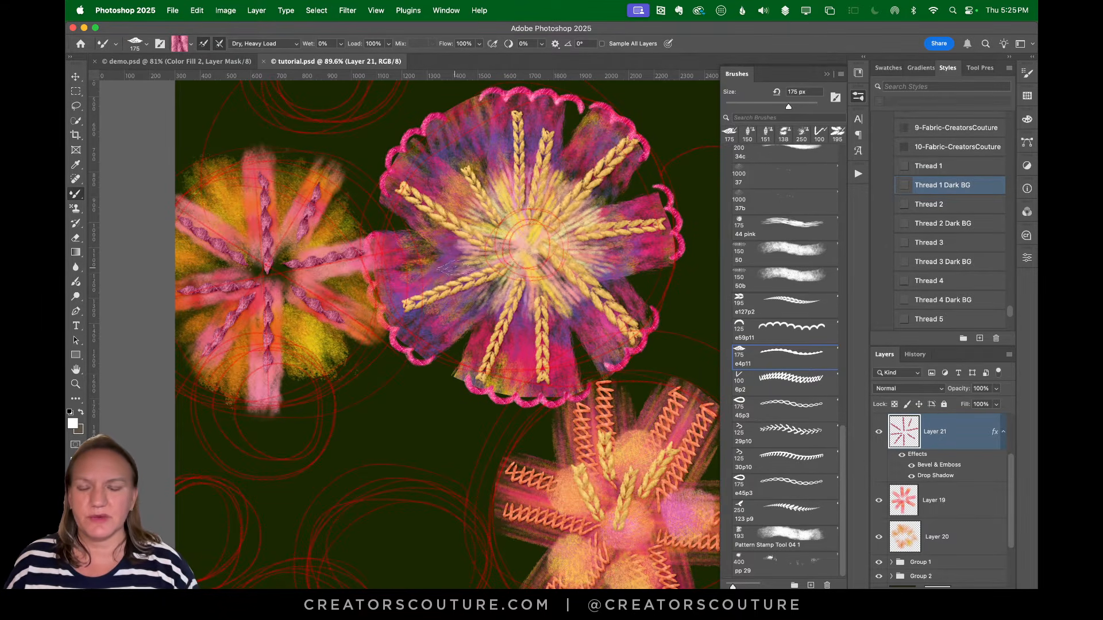
Examine the lower flowers in demo.psd to pick the next one to recreate, and return to tutorial.psd
click(185, 61)
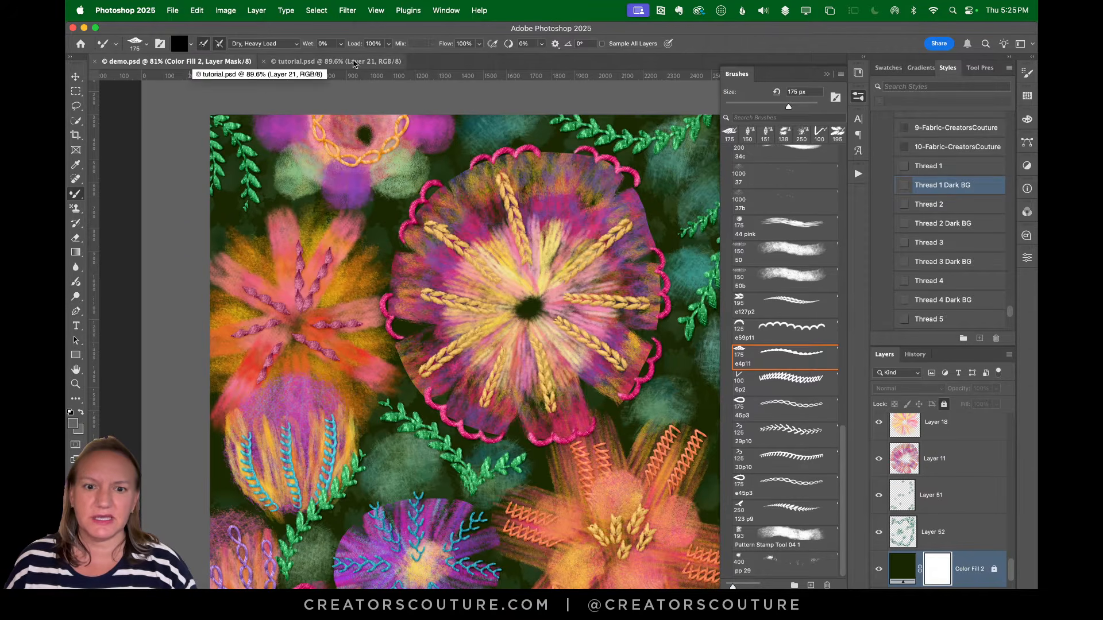
scroll(484, 185, down, 10)
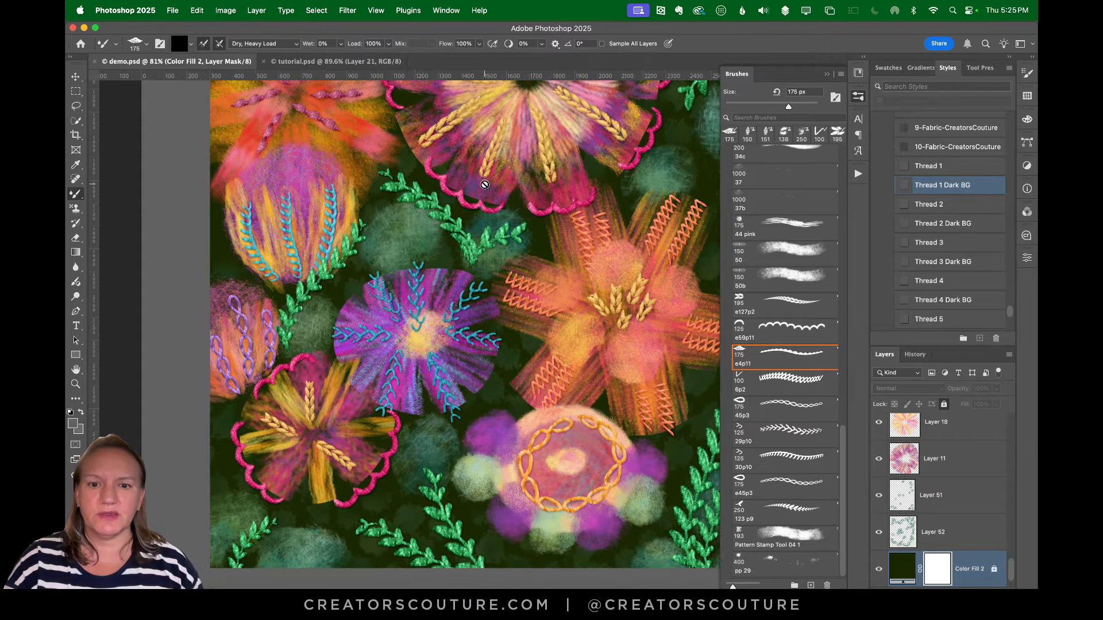
scroll(484, 184, up, 2)
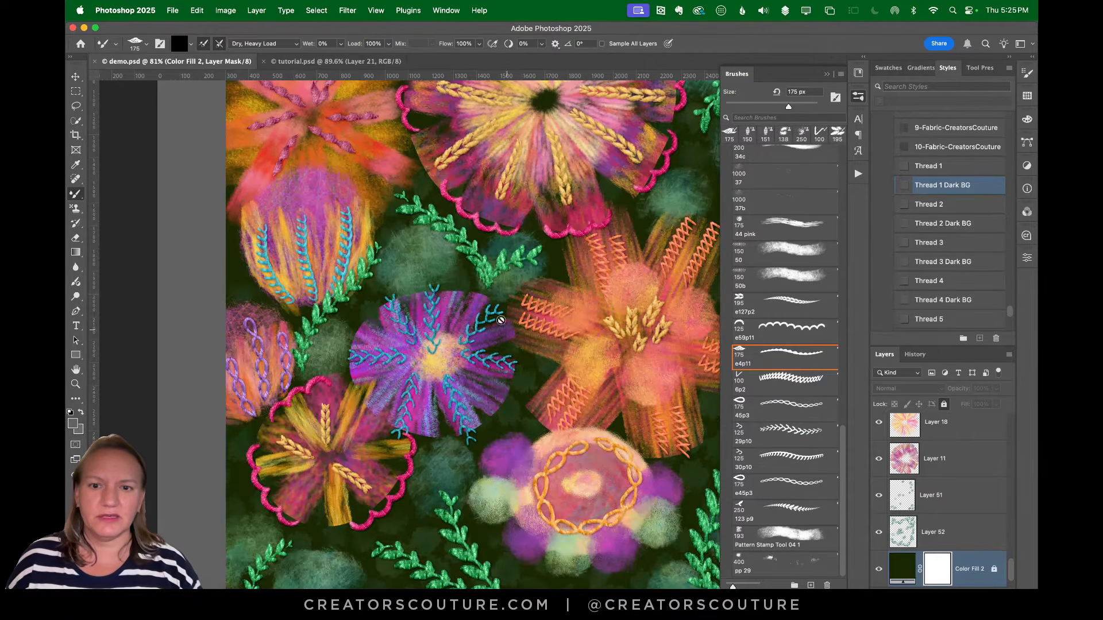
click(325, 62)
scroll(572, 358, down, 2)
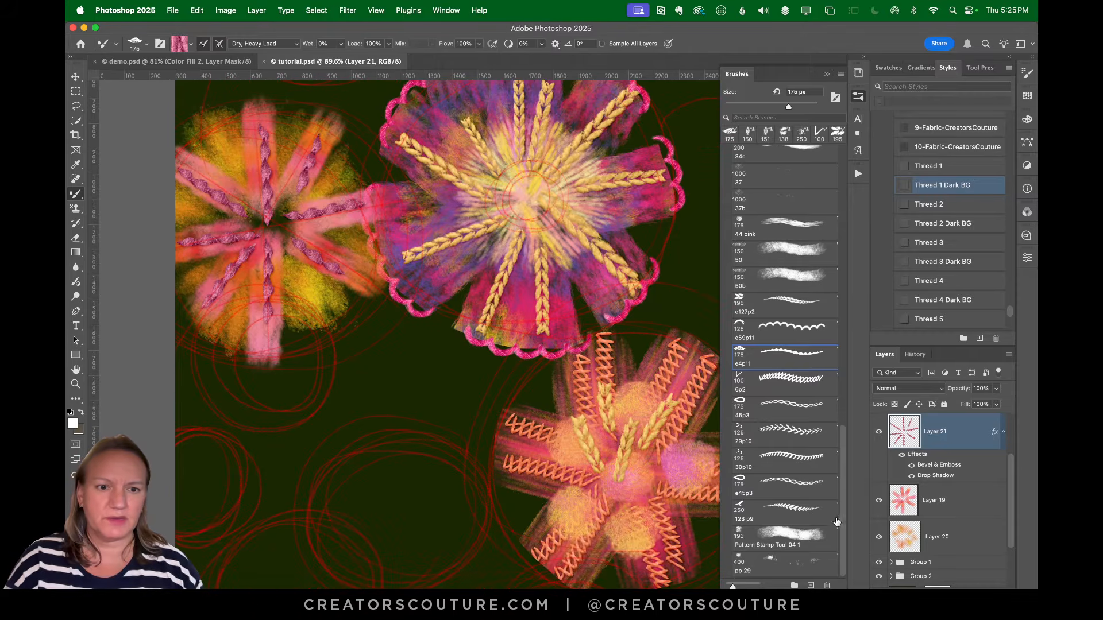
Group Layers 19, 20 and 21 of the orange flower and create a new layer above the group
scroll(837, 522, up, 10)
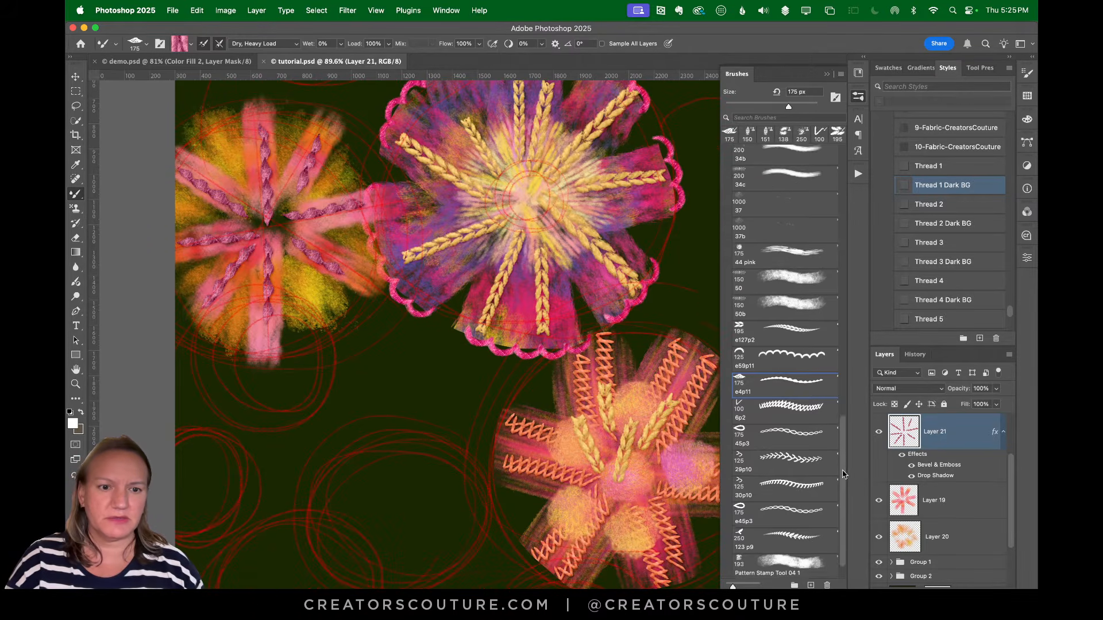
shift+click(937, 536)
key(super+g)
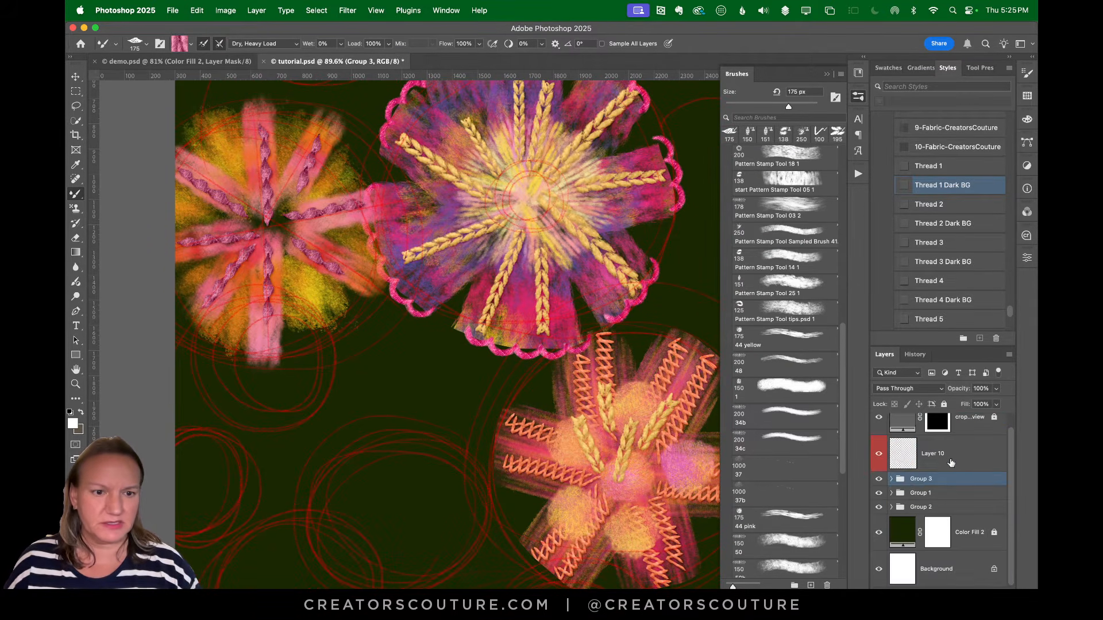
click(980, 588)
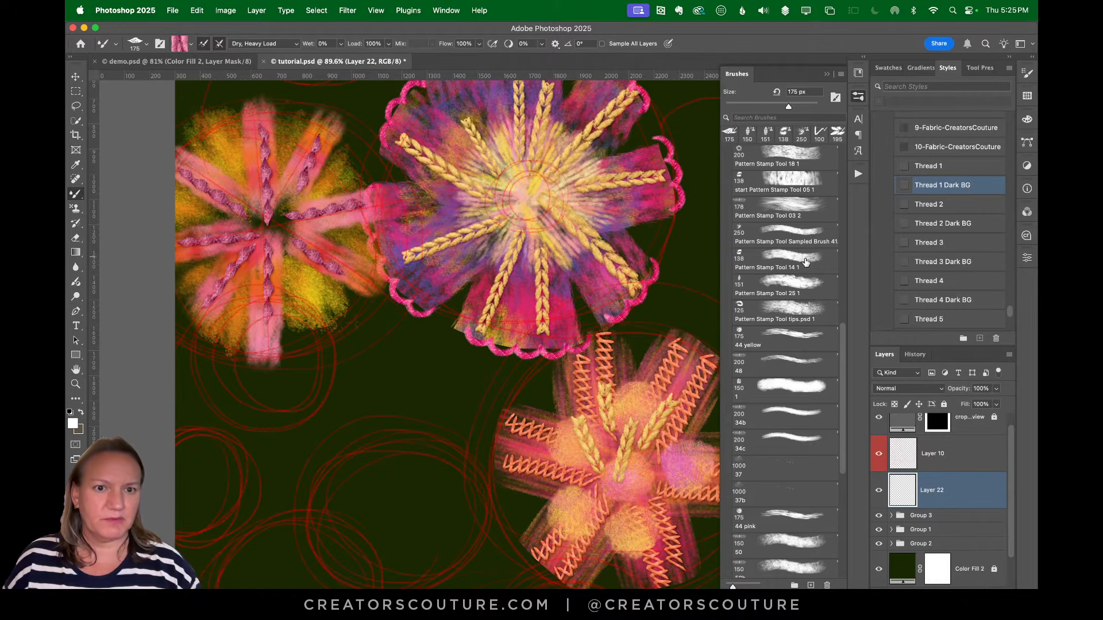
Try a pink-purple stroke with the Pattern Stamp Tool tips.psd 1 brush on Layer 22, and undo it
click(772, 293)
click(773, 310)
drag(442, 396, 431, 482)
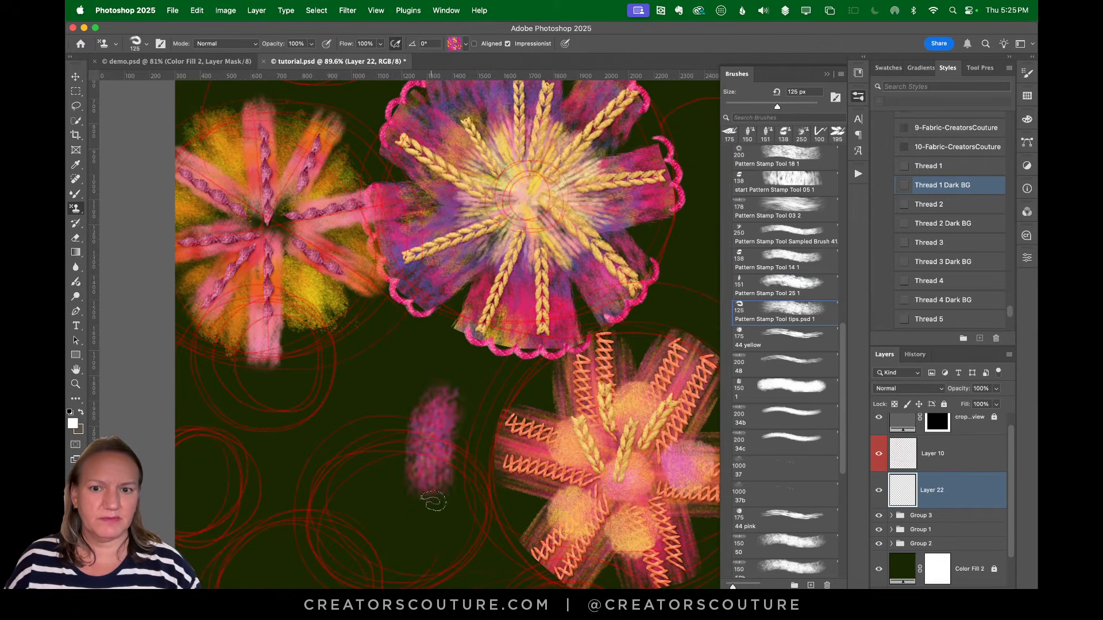
key(super+z)
Try the Pattern Stamp Tool 25 1 brush on the purple flower in demo.psd, and return to tutorial.psd
click(173, 61)
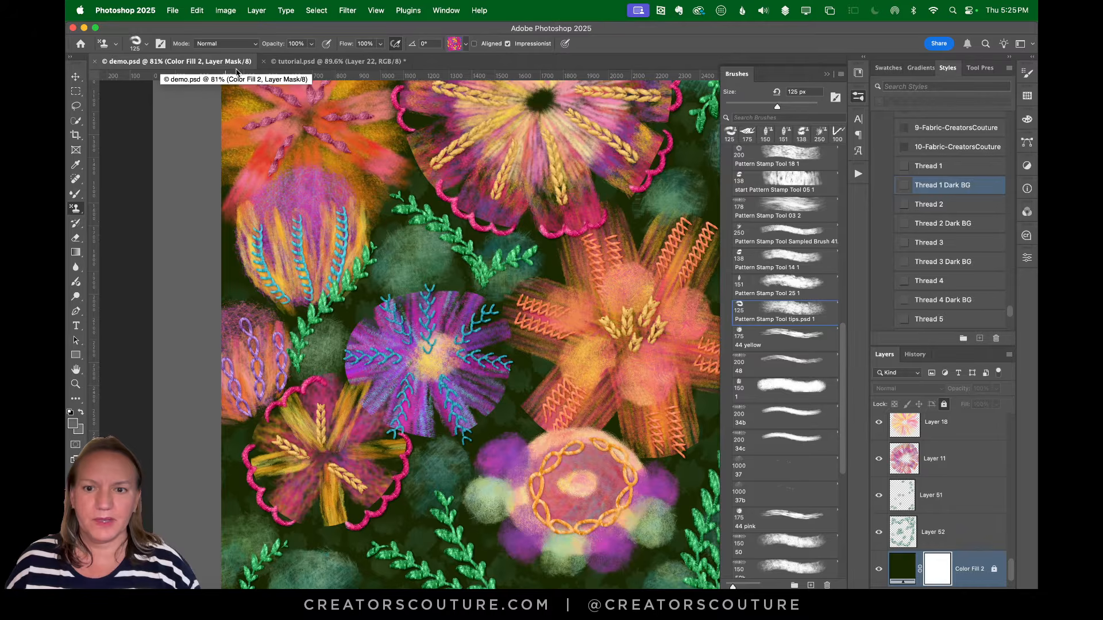
click(796, 287)
click(448, 358)
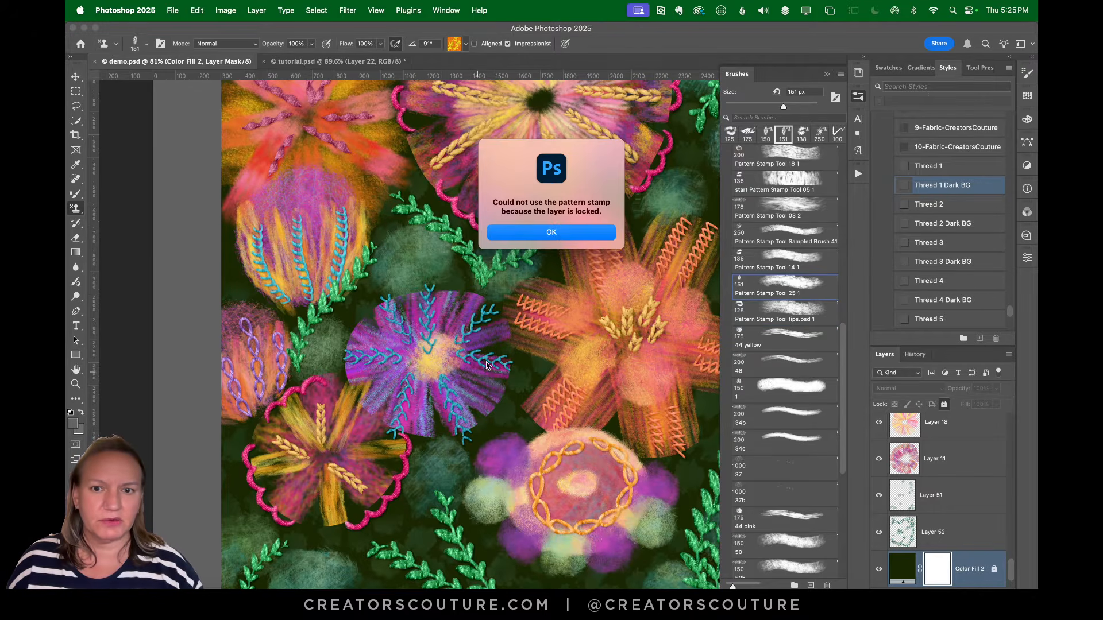
click(552, 233)
click(322, 61)
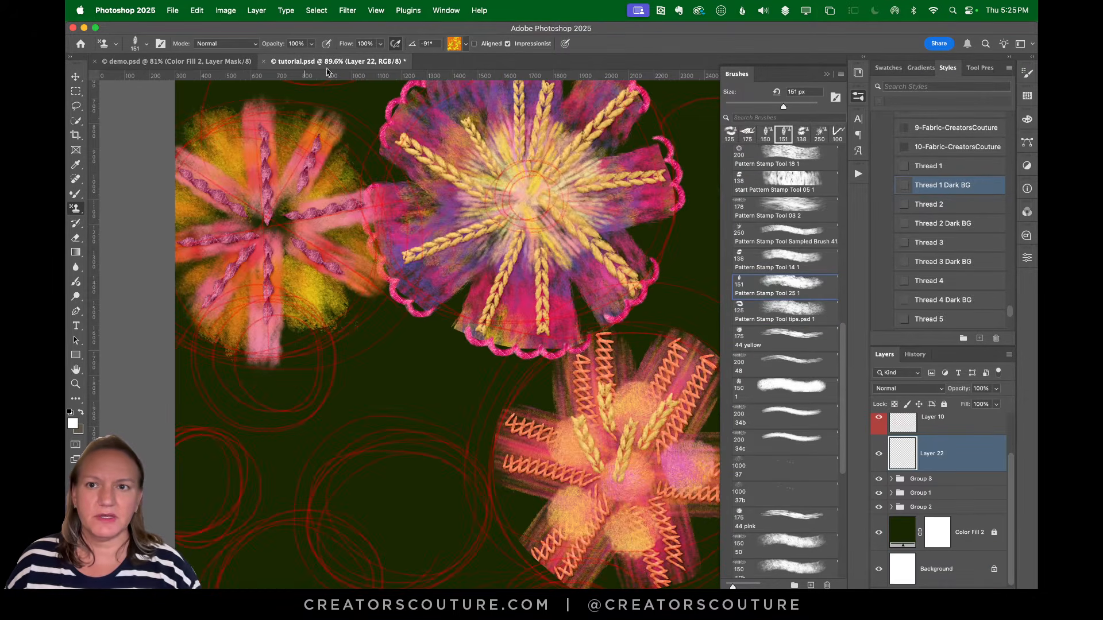
Test the Pattern Stamp Tool 14 1, 25 1 and tips.psd 1 brushes with long strokes on Layer 22, undoing each
click(771, 258)
drag(394, 362, 360, 491)
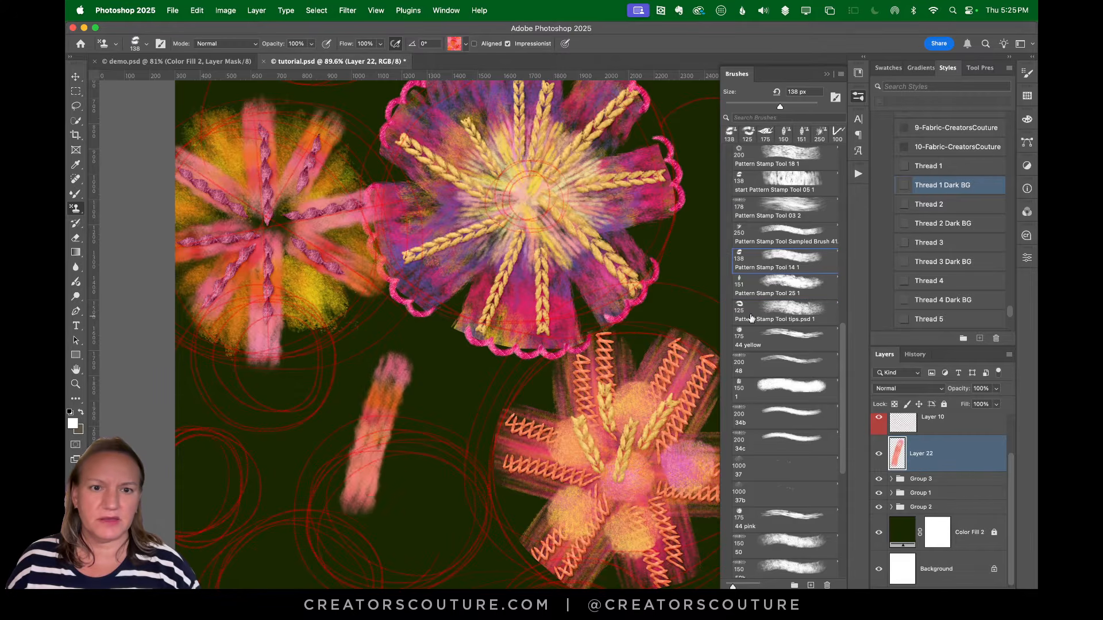
key(super+z)
click(755, 288)
drag(402, 328, 383, 498)
key(super+z)
click(770, 313)
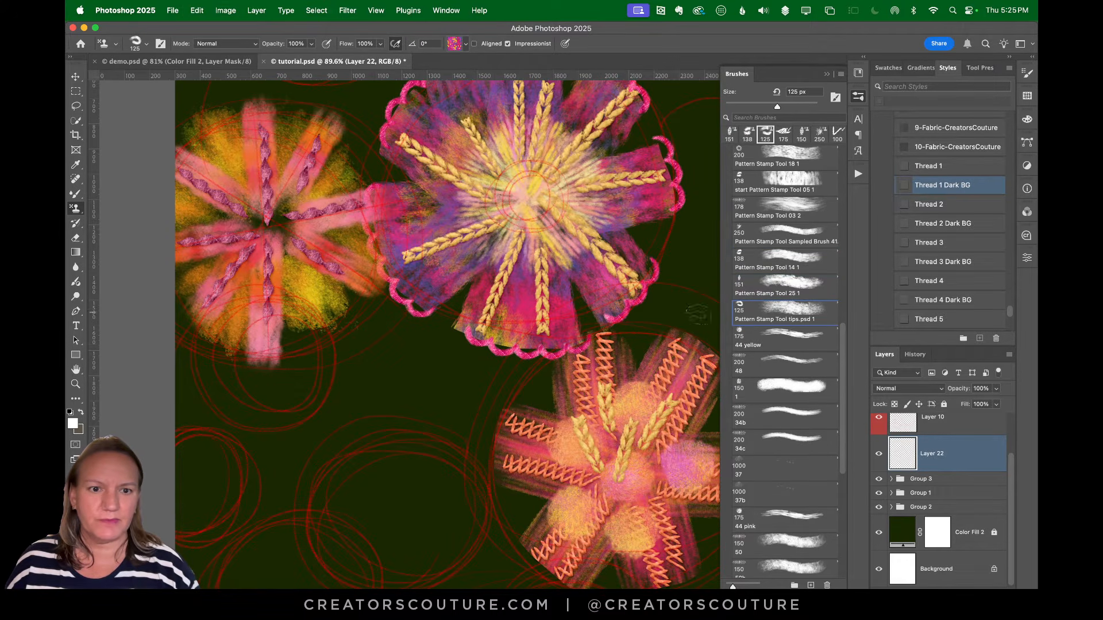
drag(393, 345, 357, 506)
key(super+z)
Examine demo.psd's small lower-left flower up close and compare its position with the sketched circles in tutorial.psd
click(175, 61)
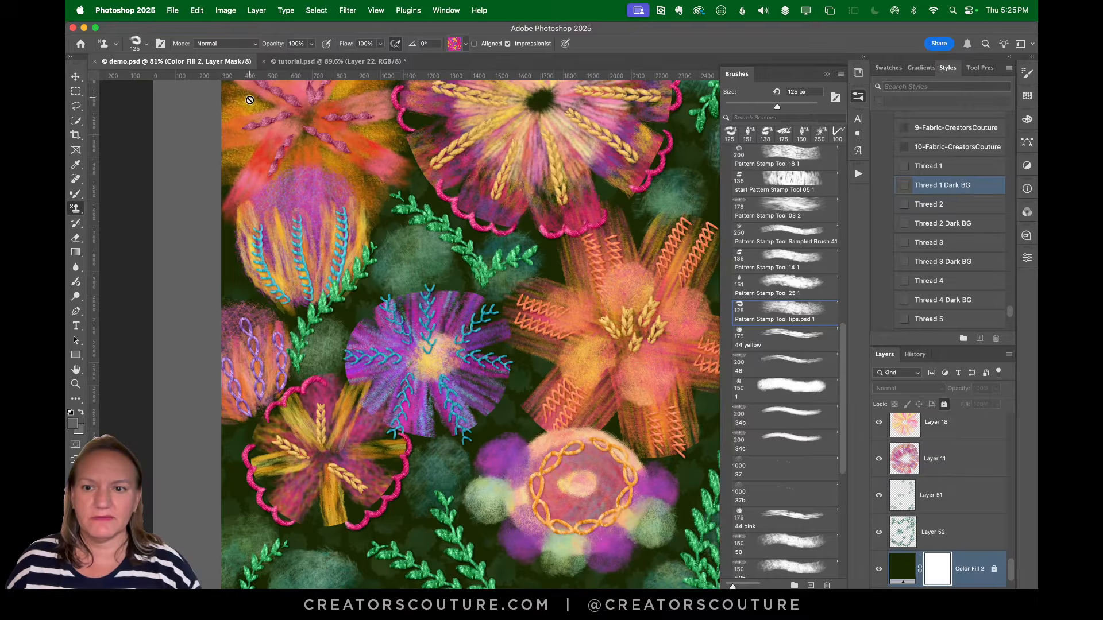
scroll(386, 369, down, 4)
scroll(386, 368, right, 2)
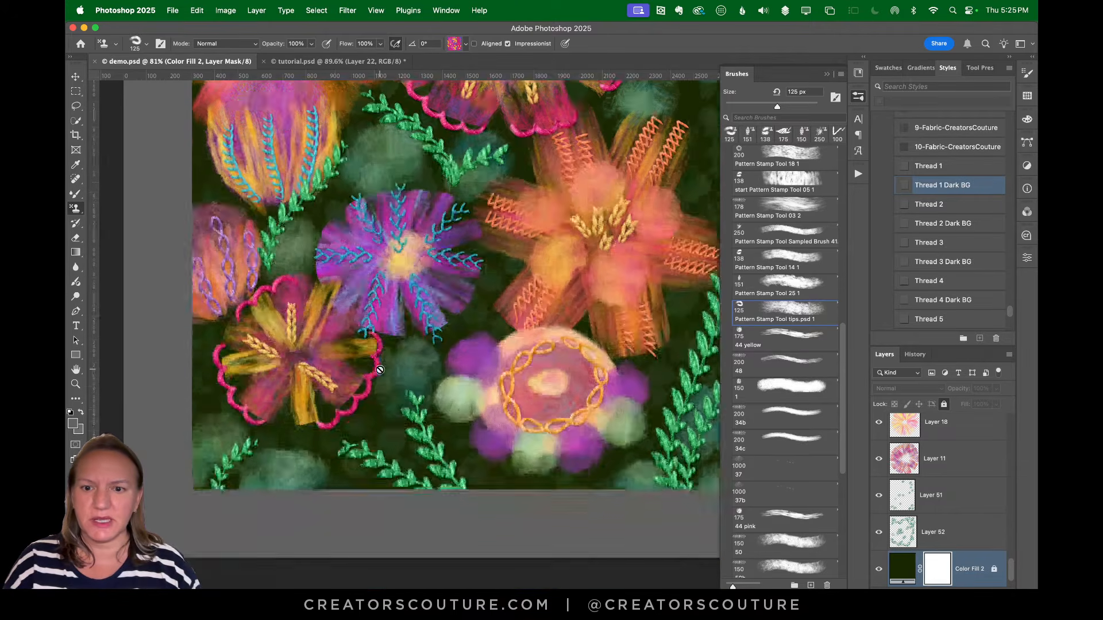
scroll(371, 368, left, 2)
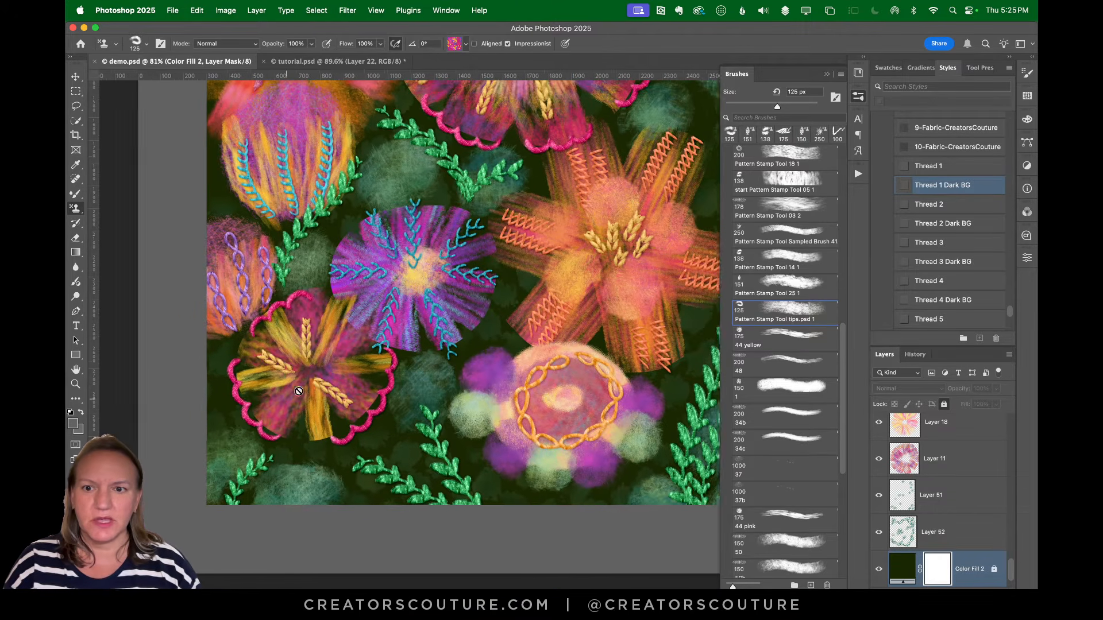
key(z)
click(342, 377)
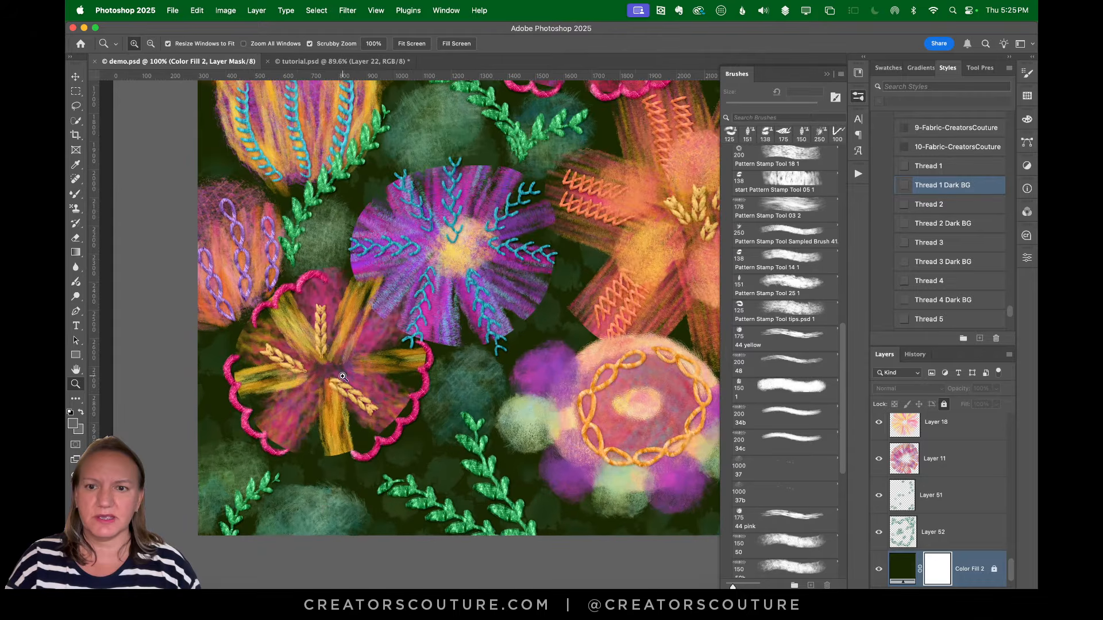
click(313, 61)
scroll(283, 233, down, 3)
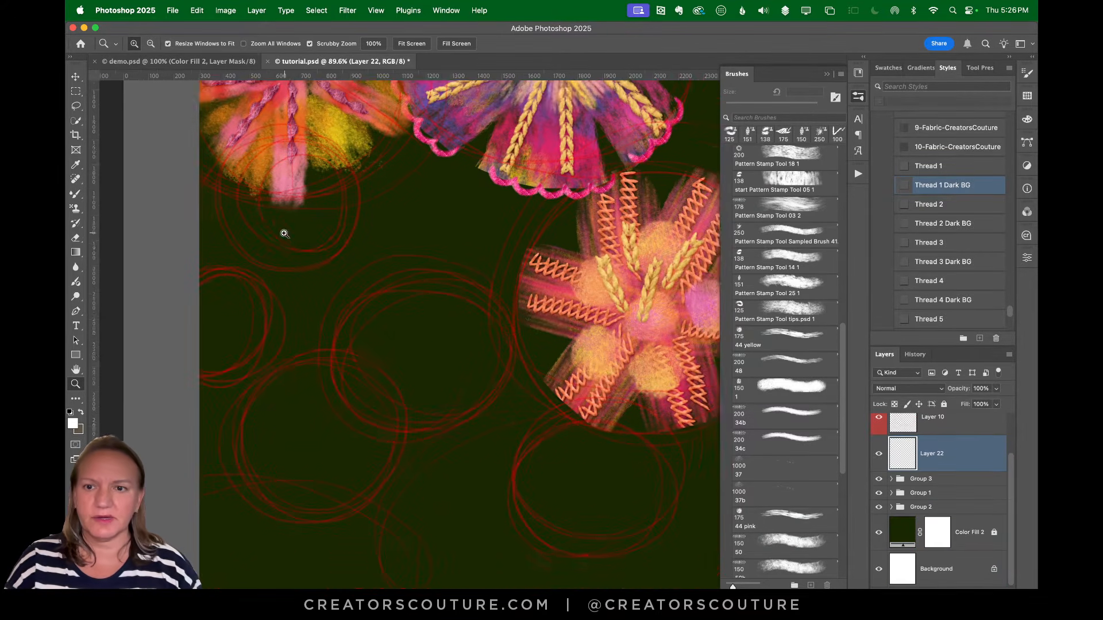
click(204, 64)
click(322, 61)
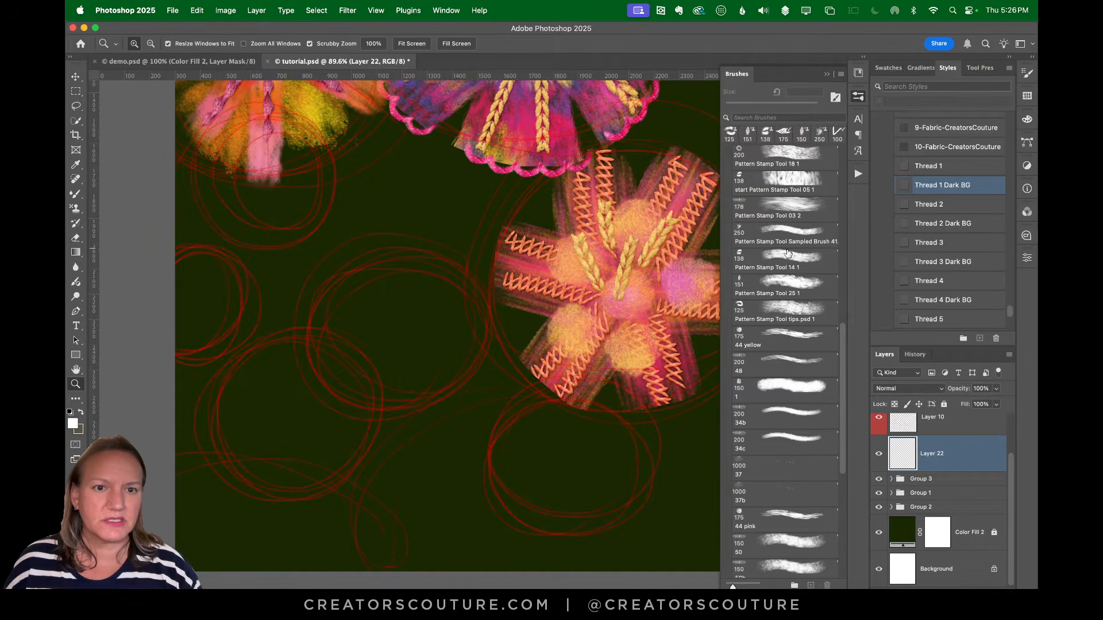
Try the Pattern Stamp Tool 25 1 brush inside the lower-left sketched circle on Layer 22, and undo the stroke
click(784, 287)
click(359, 379)
key(super+z)
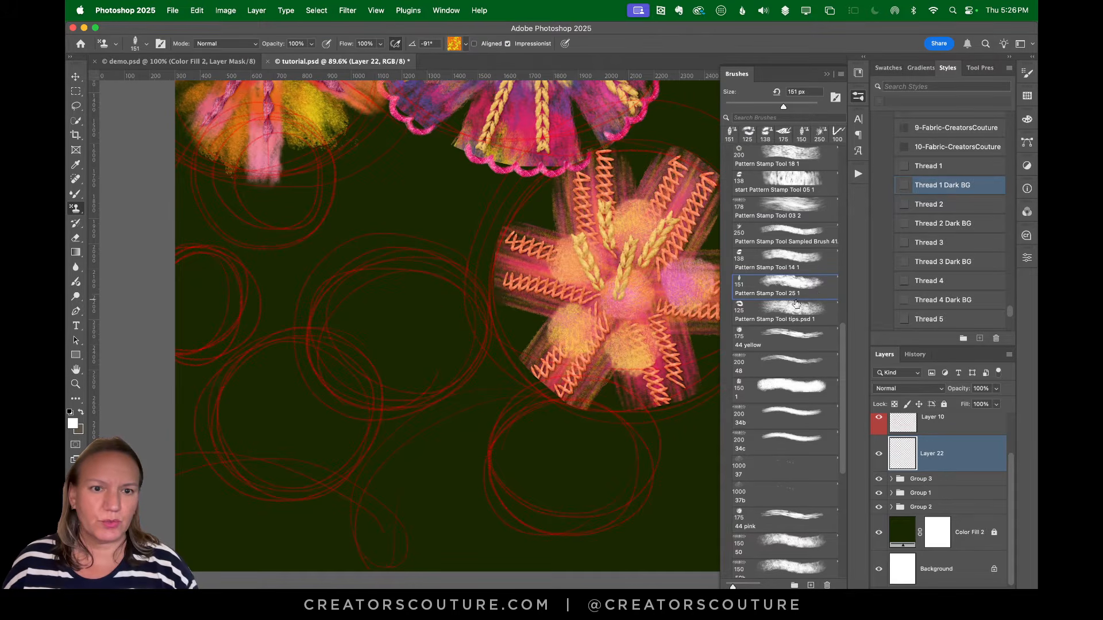
Test the Pattern Stamp Tool tips.psd 1 brush with long diagonal strokes across the sketched circles on Layer 22
click(796, 304)
drag(394, 282, 328, 445)
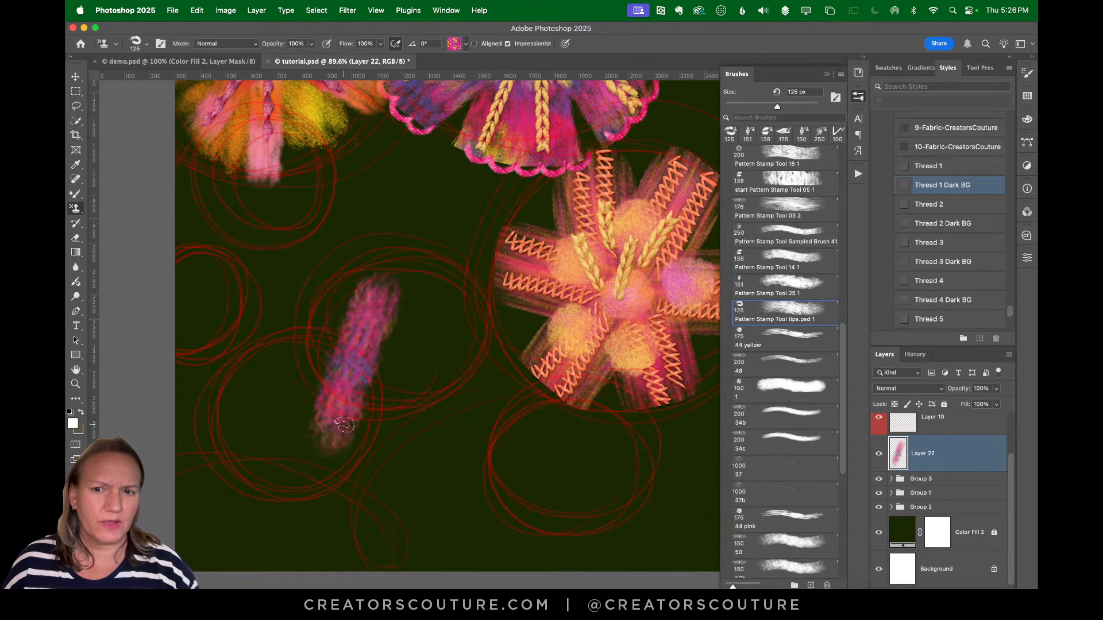
key(super+z)
key(super+shift+z)
key(super+z)
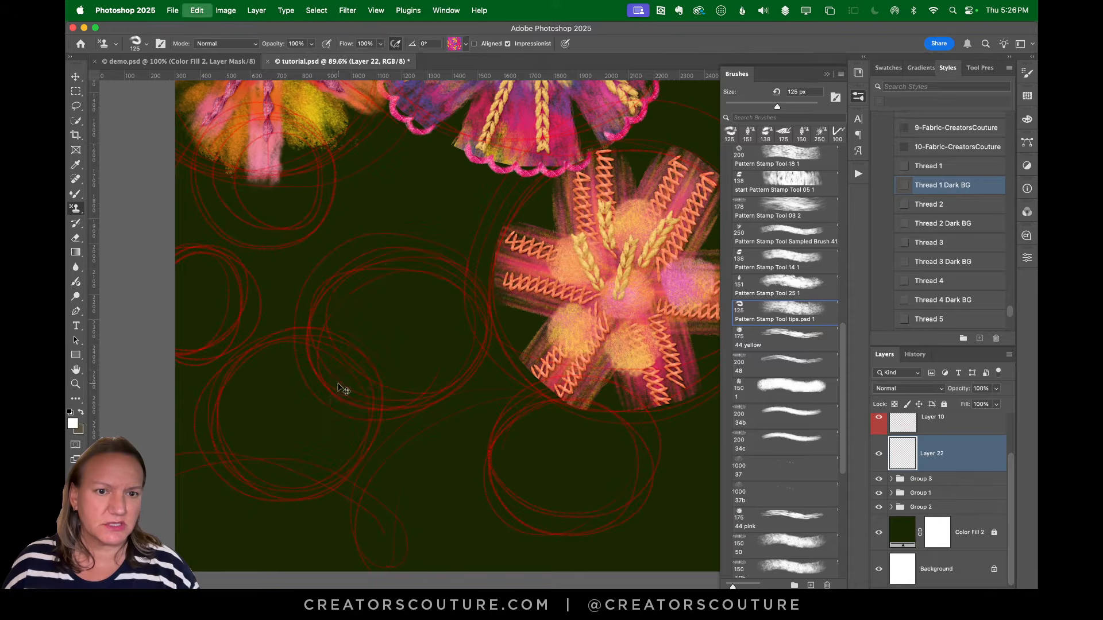
drag(338, 389, 445, 232)
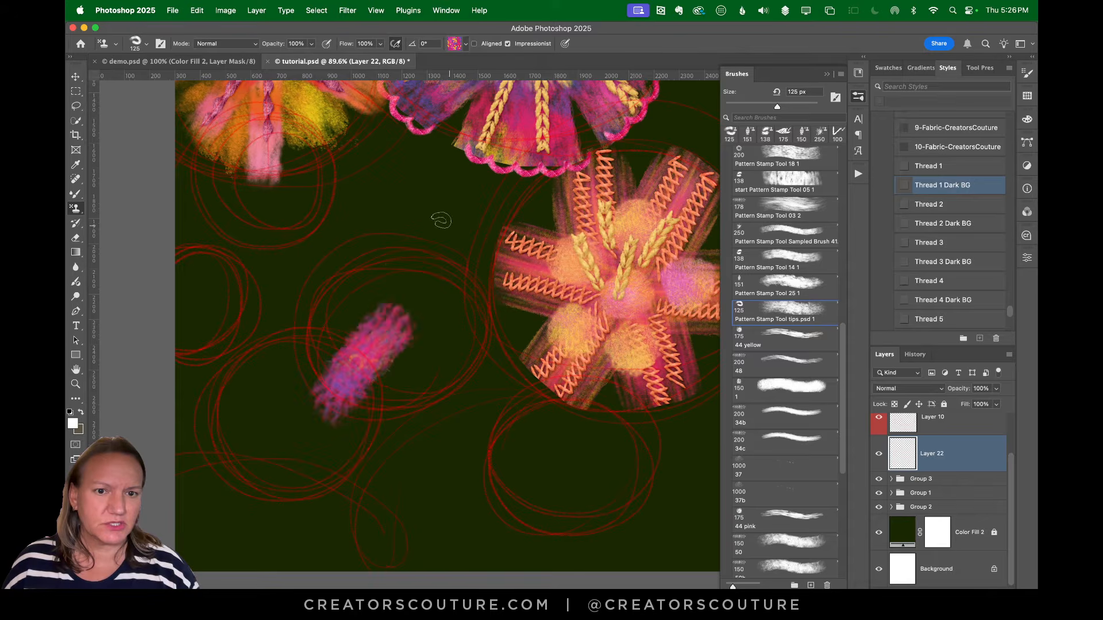
Open the fiber-brushes chart from the Brush Charts library and examine its numbered brush samples up close
click(858, 73)
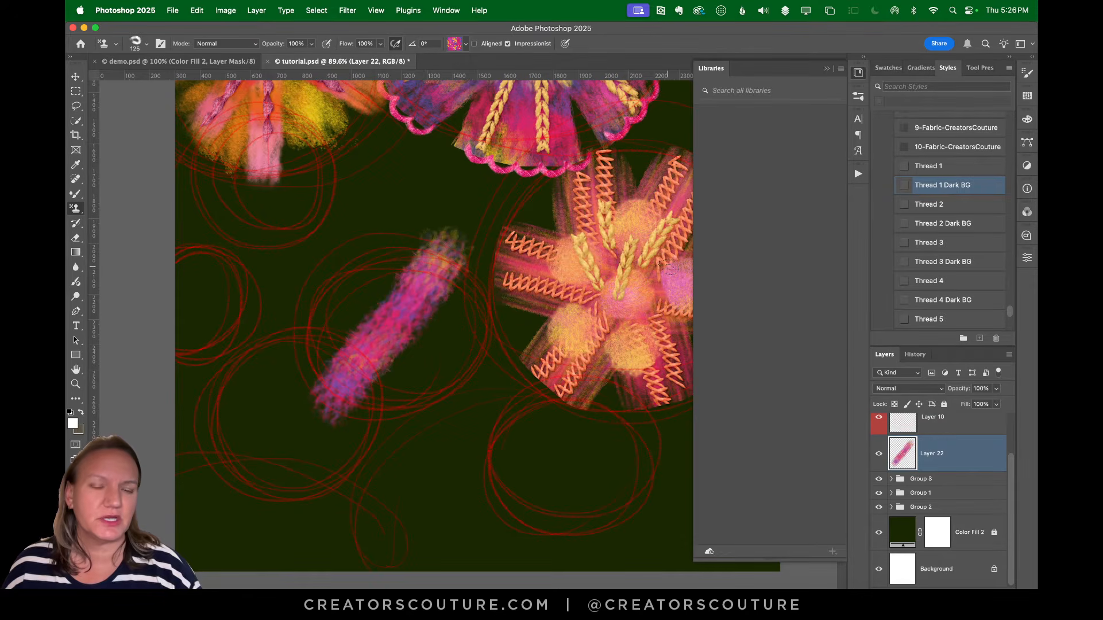
scroll(810, 338, down, 10)
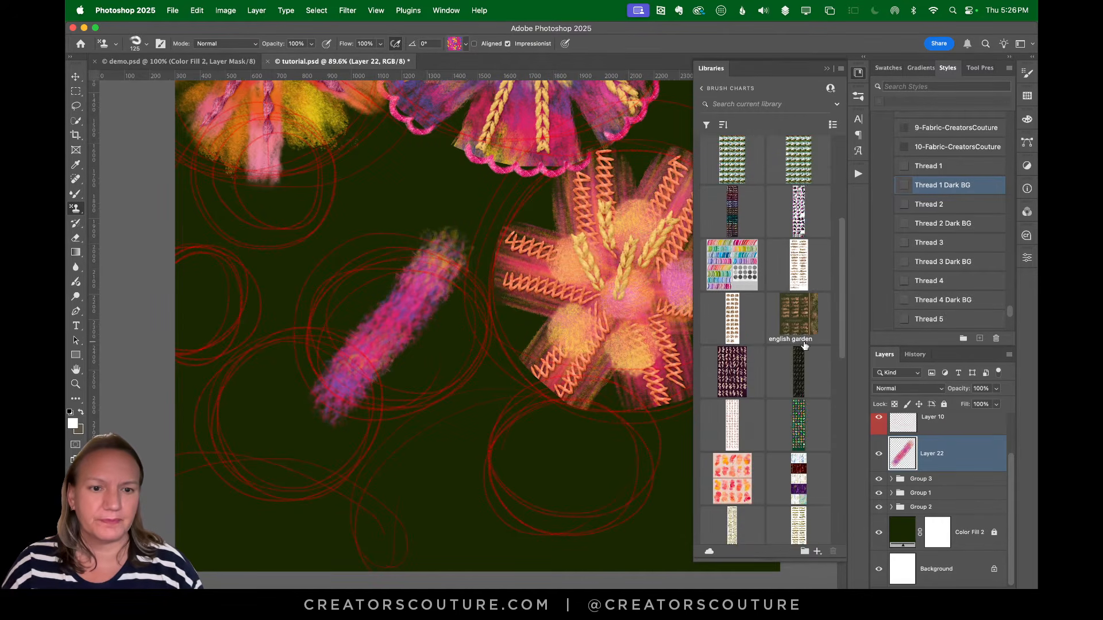
double_click(799, 319)
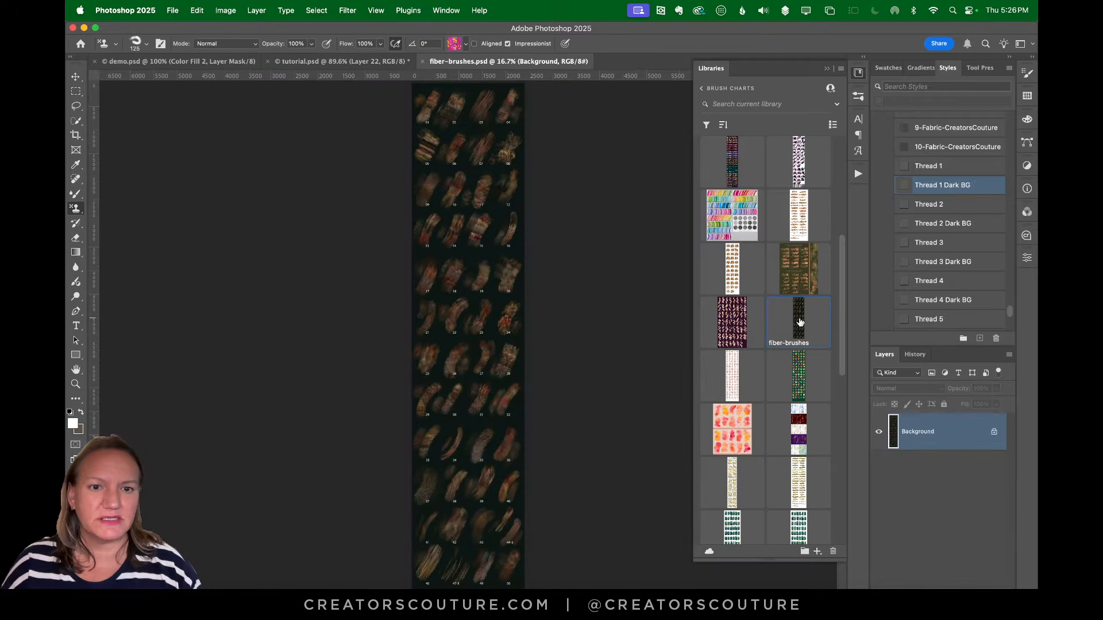
click(858, 74)
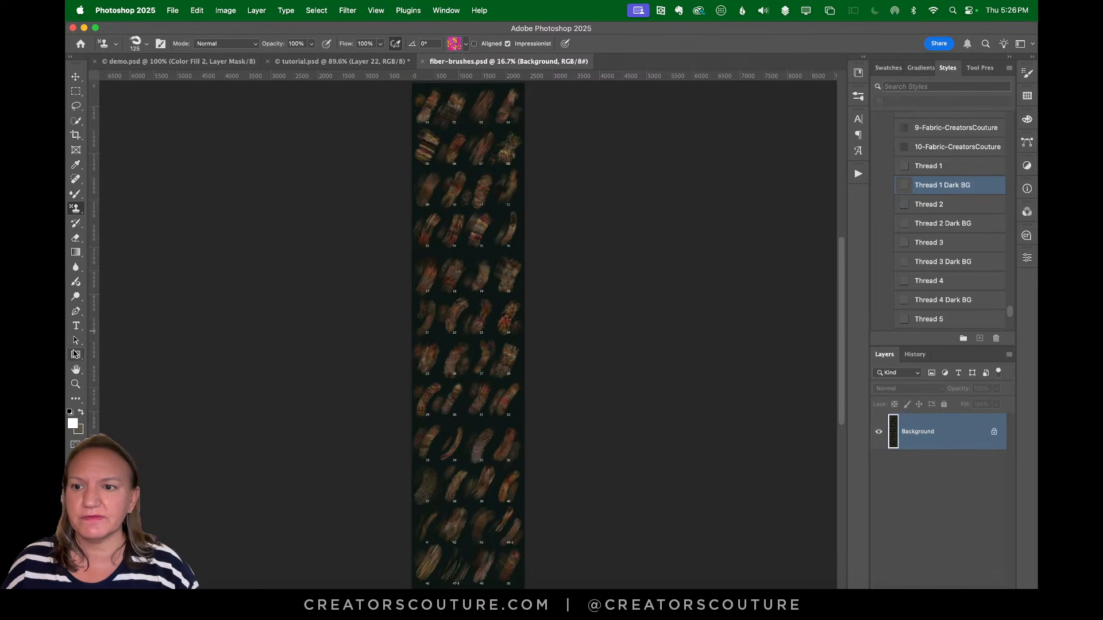
click(75, 384)
drag(469, 140, 538, 131)
scroll(538, 131, down, 10)
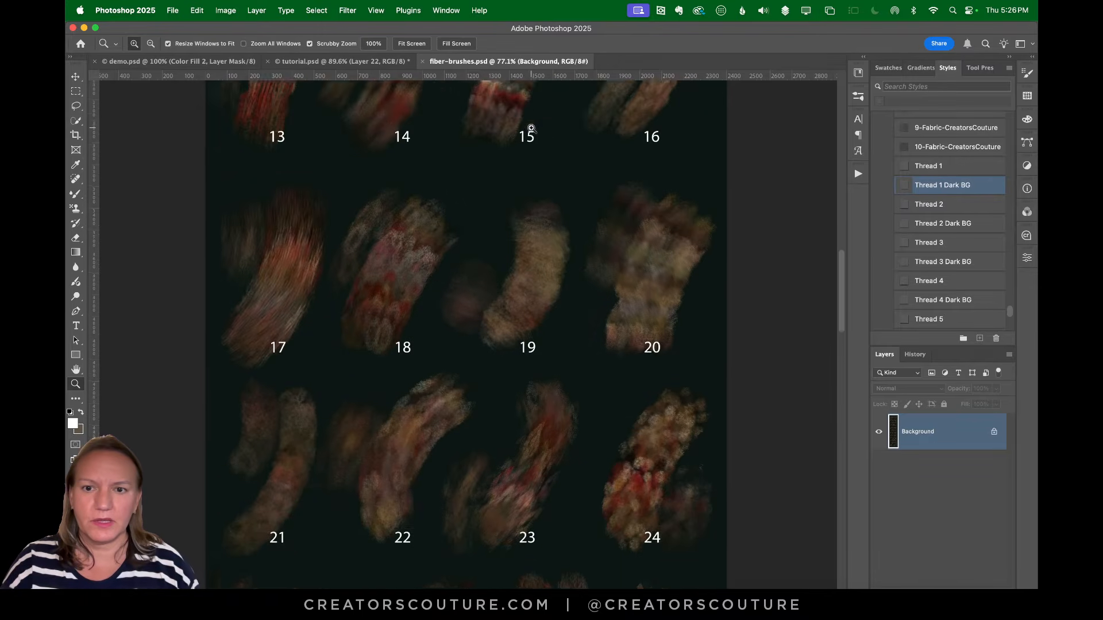
scroll(533, 129, down, 3)
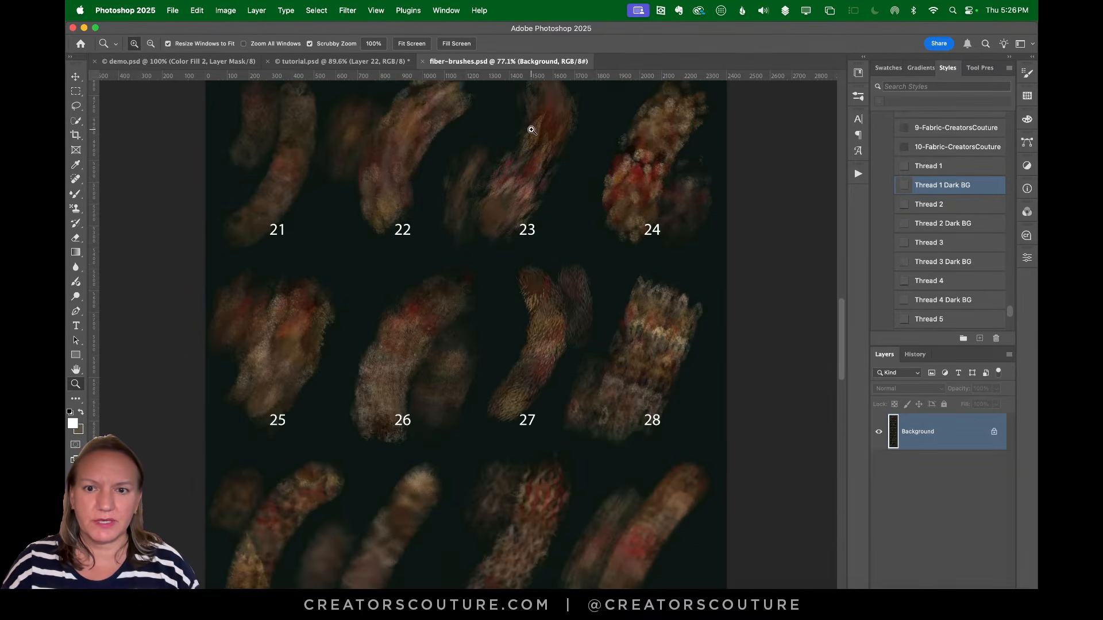
scroll(531, 130, down, 4)
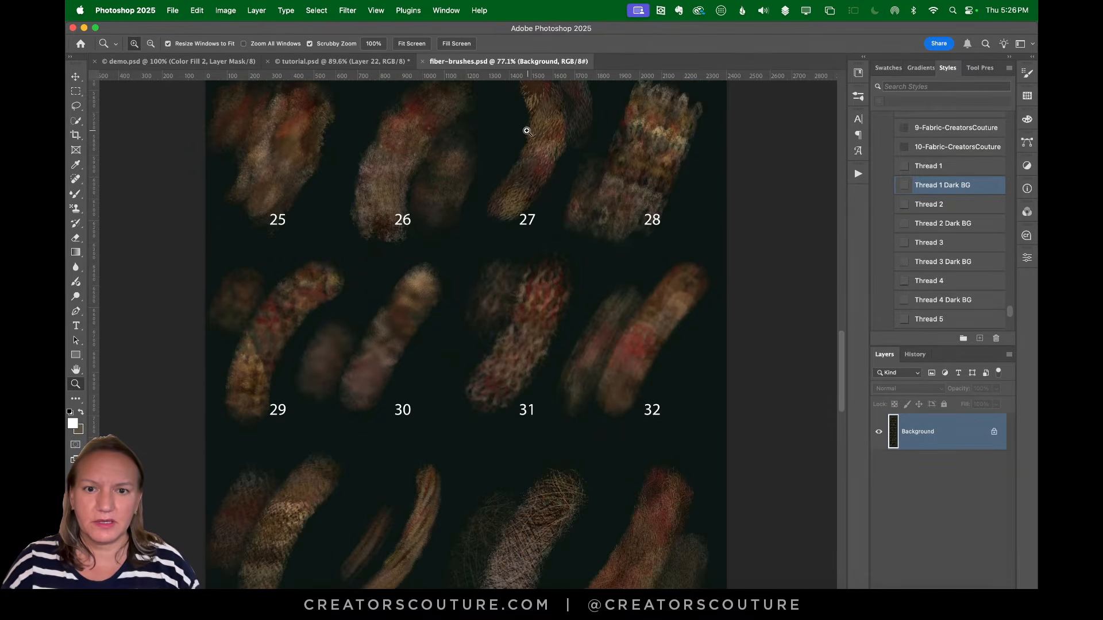
Return to tutorial.psd and rename the Pattern Stamp Tool tips.psd 1 brush as 31
click(324, 62)
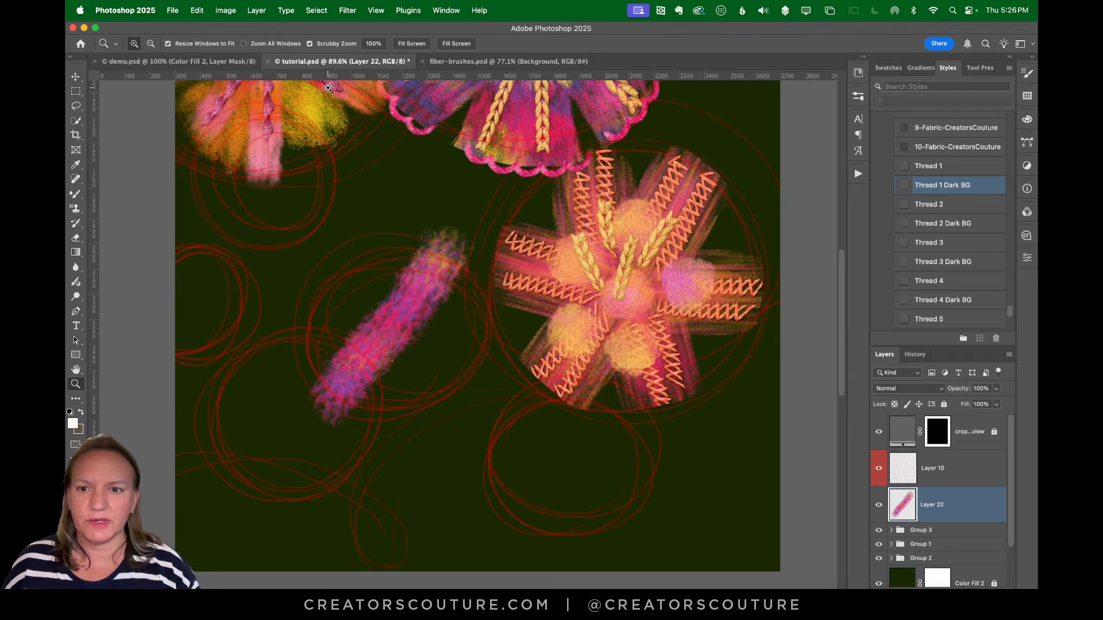
click(859, 95)
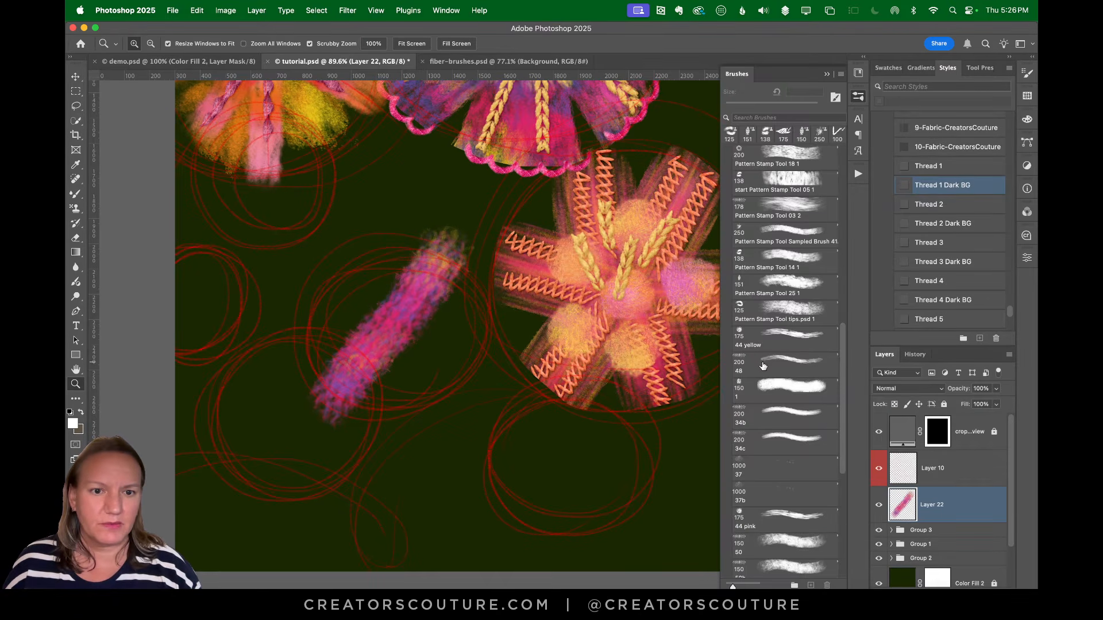
double_click(761, 320)
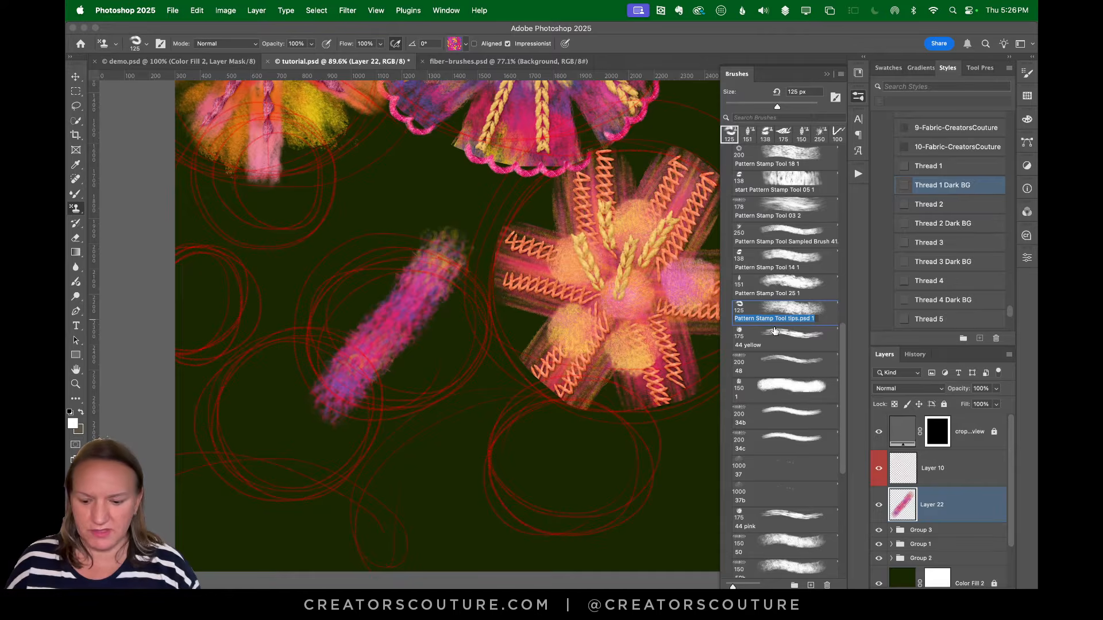
text(31)
key(Return)
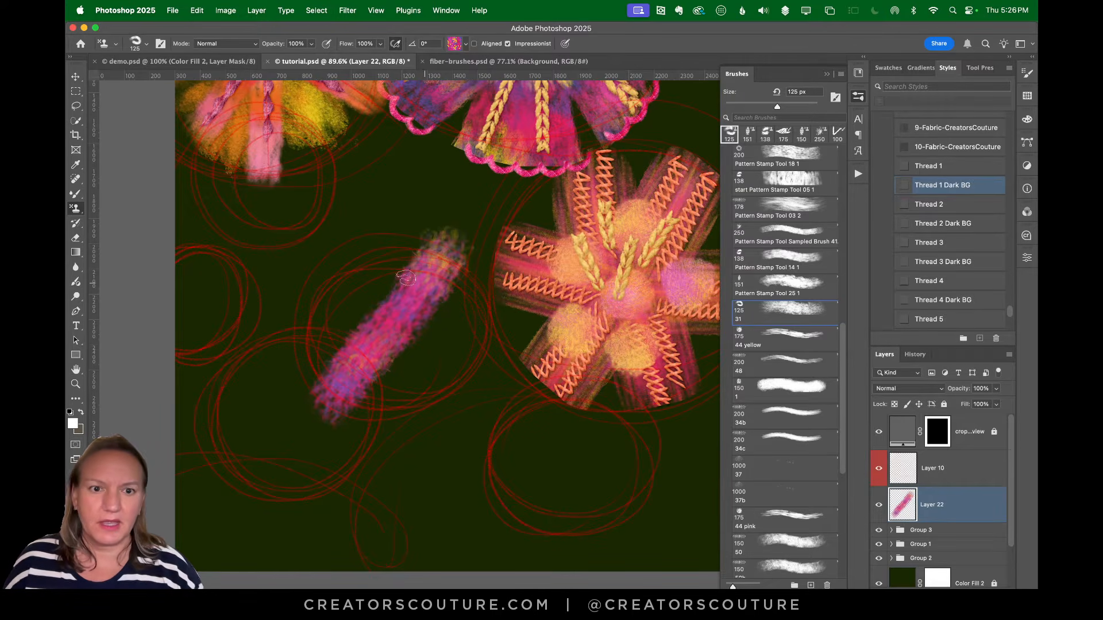
Try another stroke with brush 31, undo the test strokes on Layer 22, and check the lower-left flower in demo.psd
drag(406, 279, 351, 344)
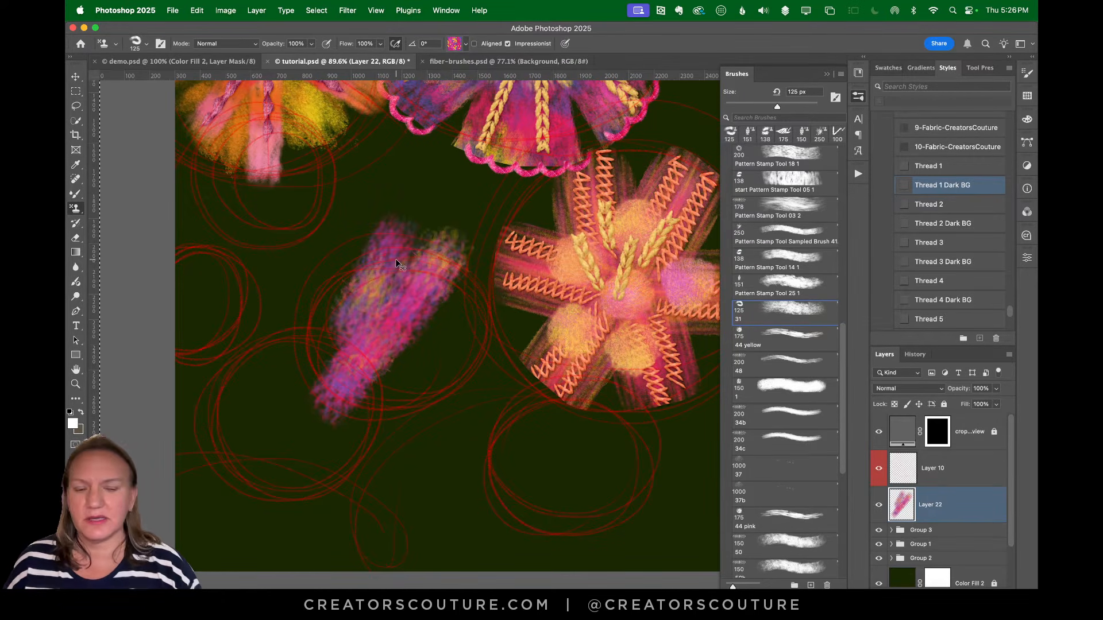
key(super+z)
key(ctrl+shift+Tab)
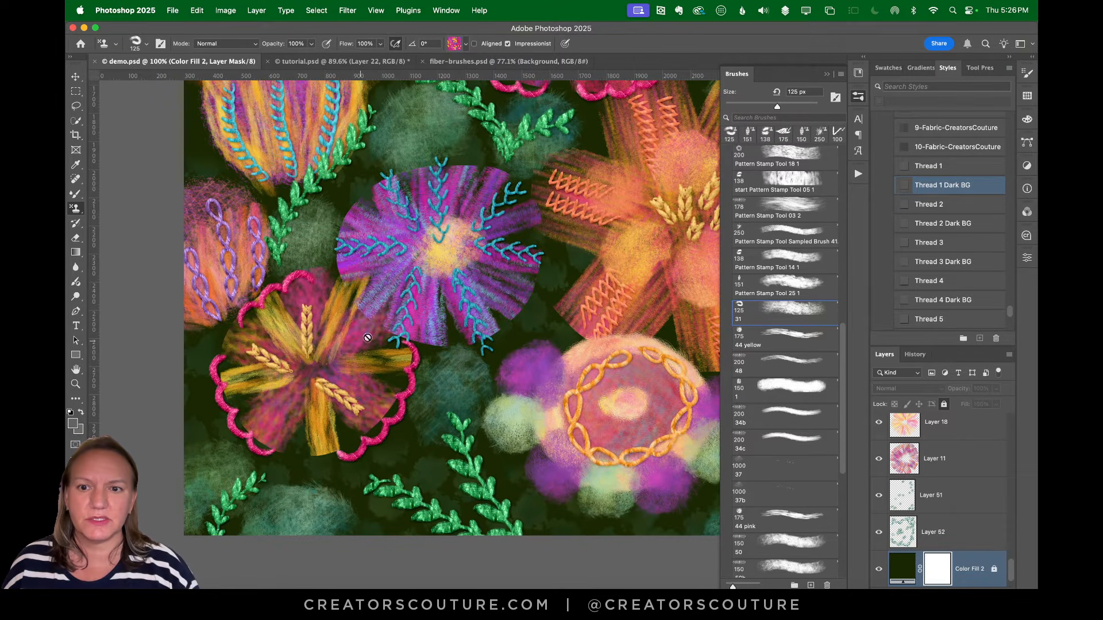
click(338, 62)
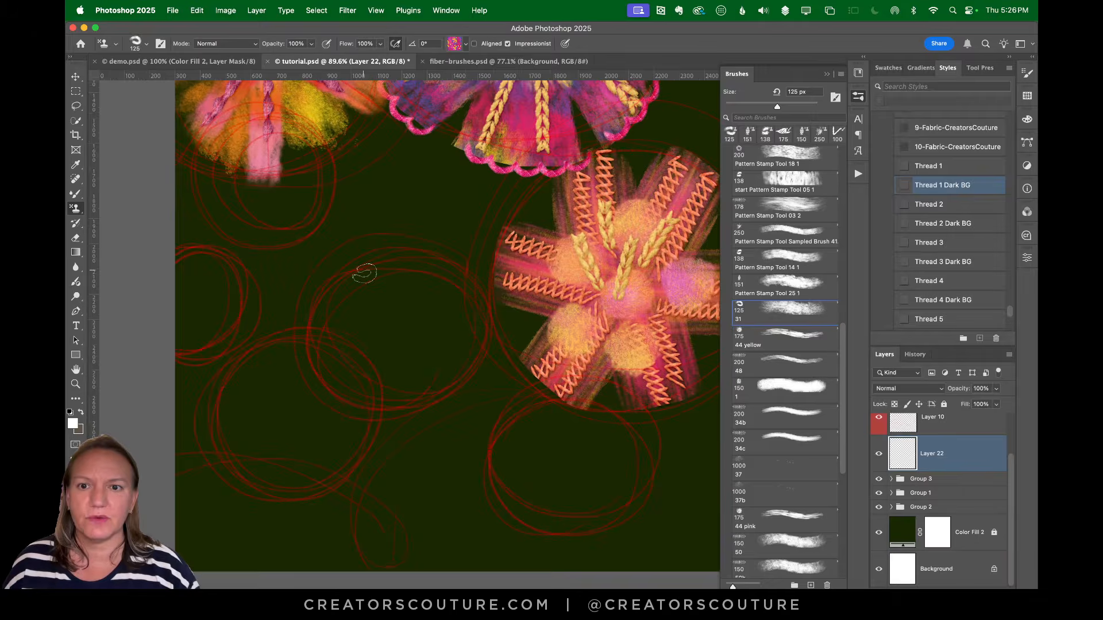
key(ctrl+shift+Tab)
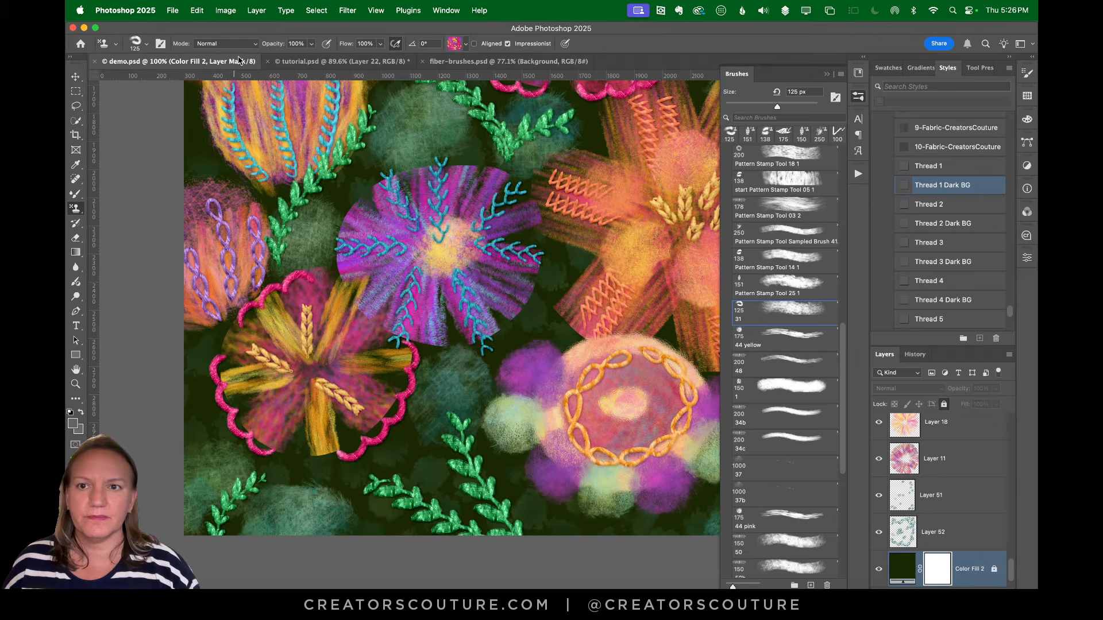
Paint a flower of five radiating petals with brush 31 inside tutorial.psd's lower-left sketched circle on Layer 22
click(337, 61)
mouse_move(273, 344)
mouse_down()
mouse_move(281, 424)
mouse_move(216, 389)
mouse_move(291, 424)
mouse_move(308, 406)
mouse_move(367, 402)
mouse_up()
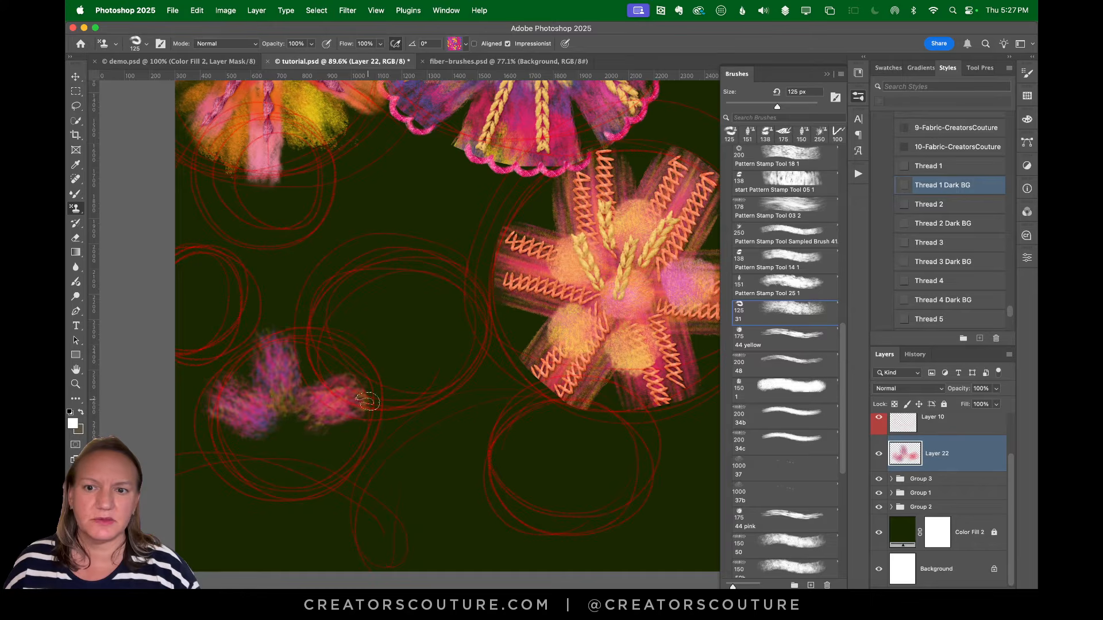
mouse_move(278, 463)
mouse_down()
mouse_move(251, 501)
mouse_move(322, 465)
mouse_move(347, 501)
mouse_up()
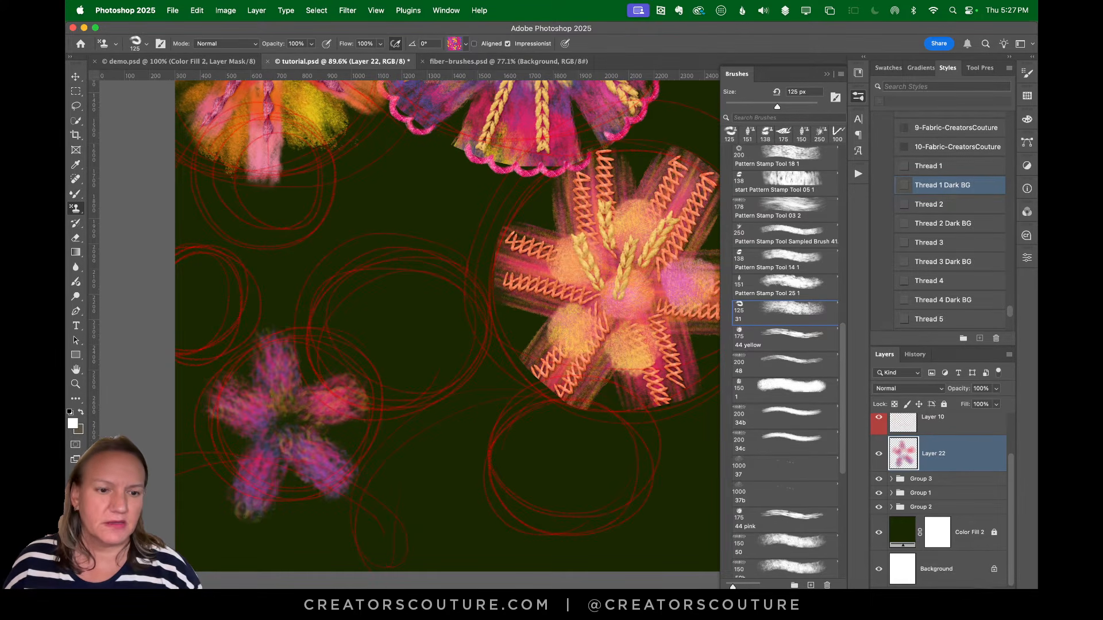
Add a layer above Layer 22 and try a 44 yellow brush stroke, undoing it and checking the flower in demo.psd
click(972, 588)
click(773, 333)
drag(397, 296, 322, 382)
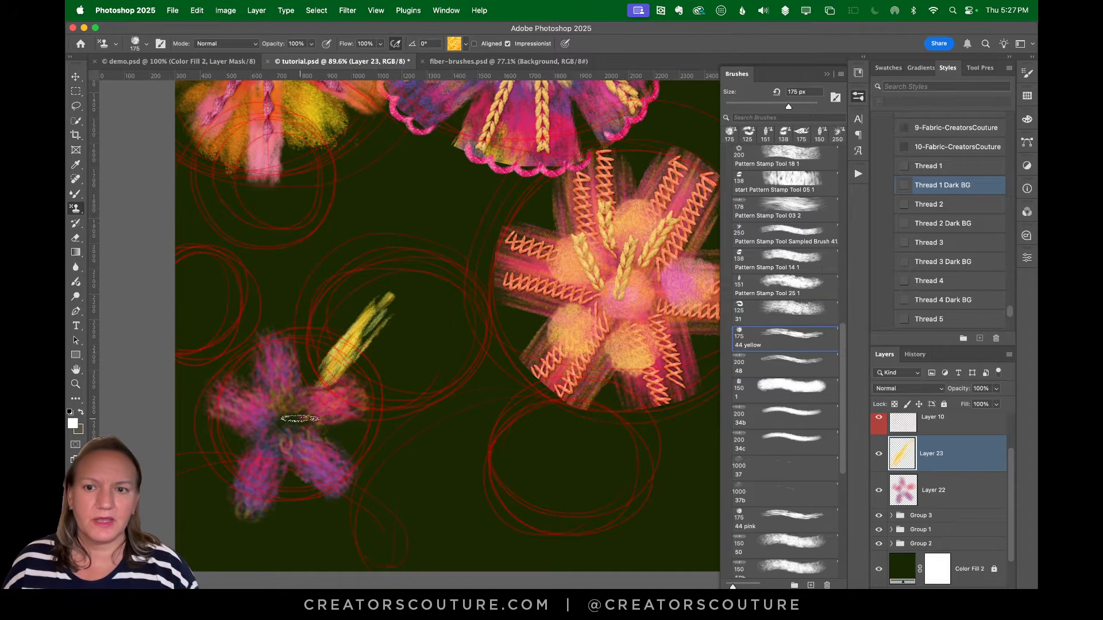
key(super+z)
click(247, 61)
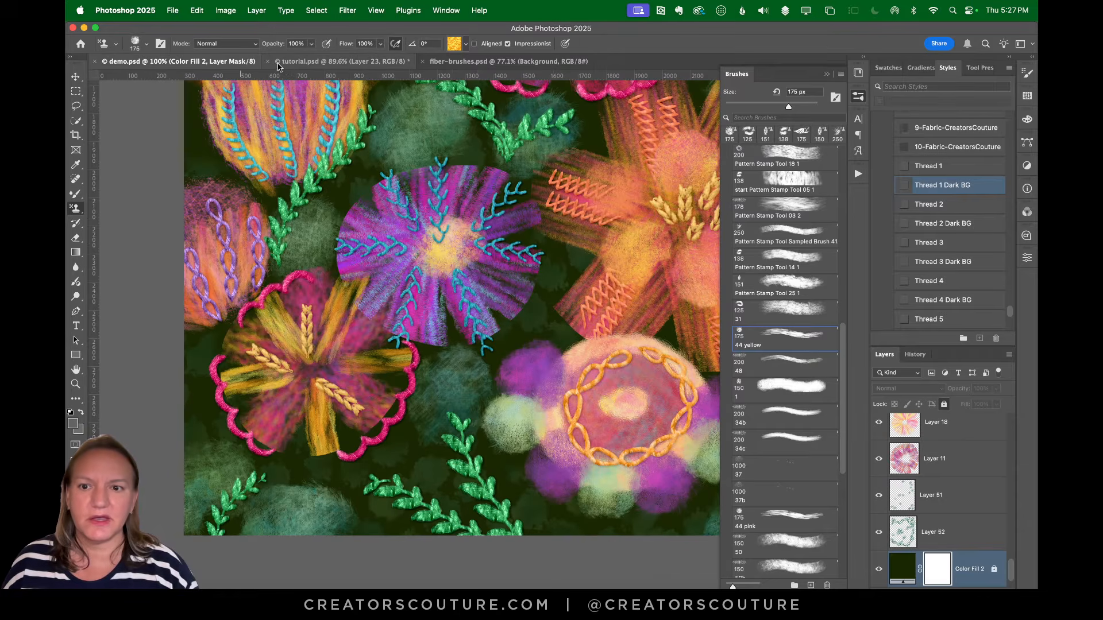
click(343, 61)
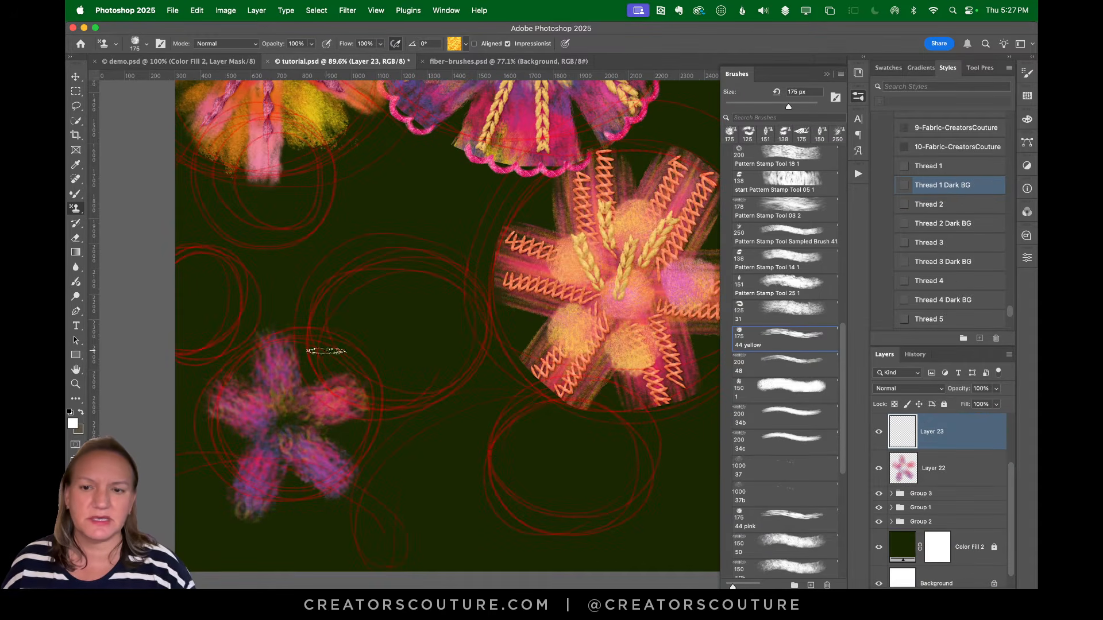
Draw a round freehand lasso selection around the five-petal flower, and return to the Pattern Stamp Tool
click(76, 106)
mouse_move(345, 351)
mouse_down()
mouse_move(305, 335)
mouse_move(262, 339)
mouse_move(221, 374)
mouse_move(199, 410)
mouse_move(208, 488)
mouse_move(243, 514)
mouse_move(277, 516)
mouse_move(340, 479)
mouse_move(360, 411)
mouse_move(345, 348)
mouse_up()
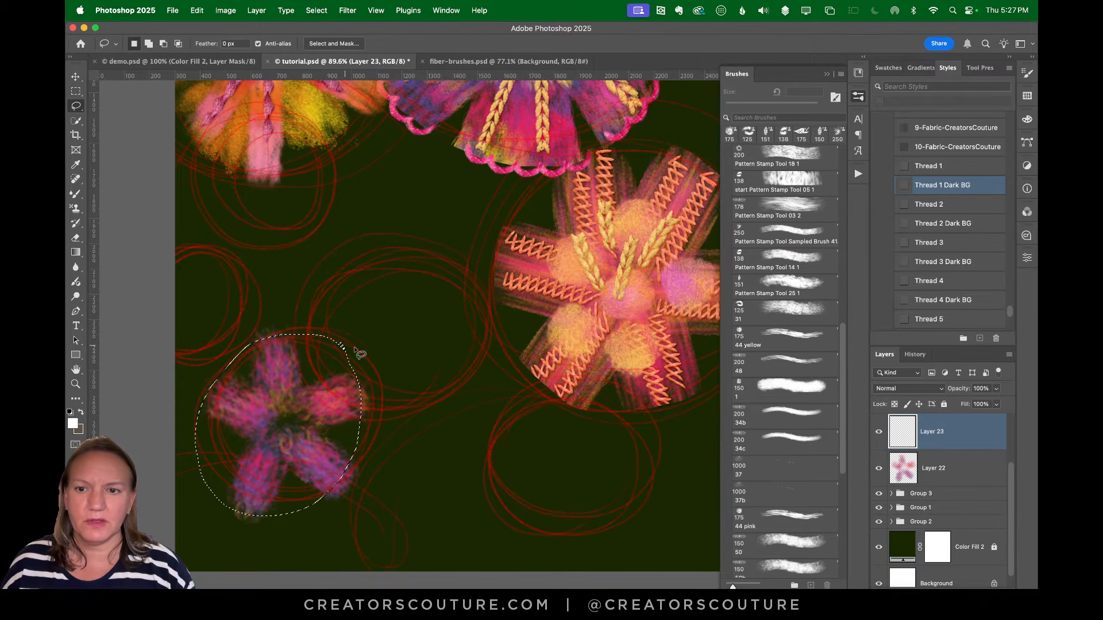
click(76, 208)
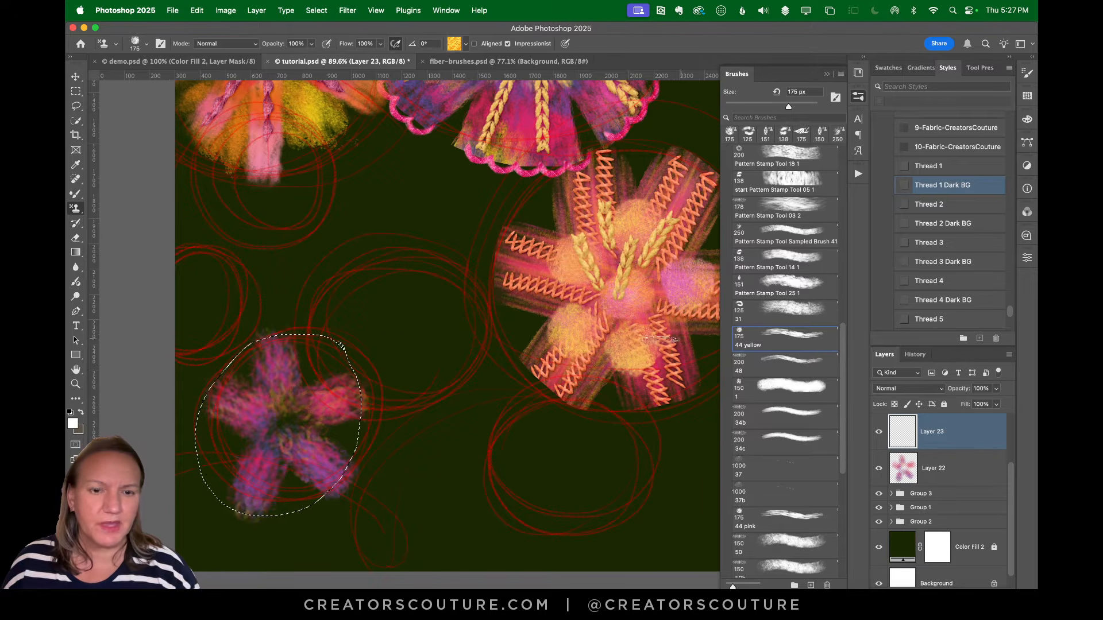
Try 44 yellow strokes between the two upper-right petals inside the selection, undoing each one
drag(323, 343, 266, 451)
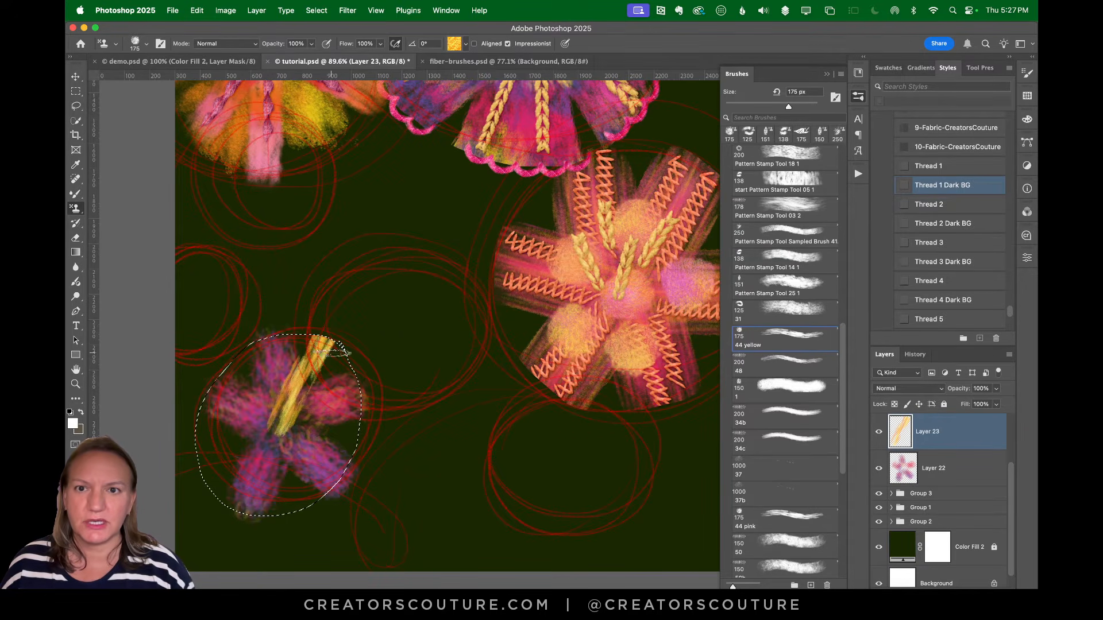
key(super+z)
drag(320, 334, 270, 434)
key(super+z)
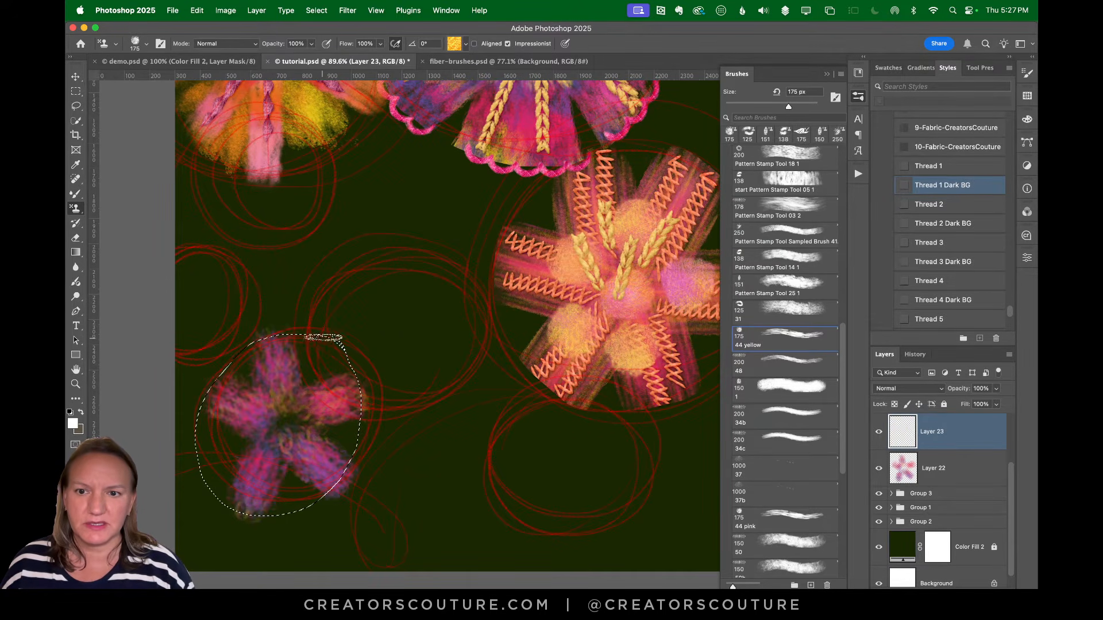
Paint five 44 yellow rays between the petals on Layer 23, running from the selection's edge to the flower's centre
drag(322, 338, 298, 414)
drag(242, 349, 284, 411)
mouse_move(221, 438)
mouse_down()
mouse_move(265, 441)
mouse_move(286, 506)
mouse_up()
drag(316, 432, 350, 434)
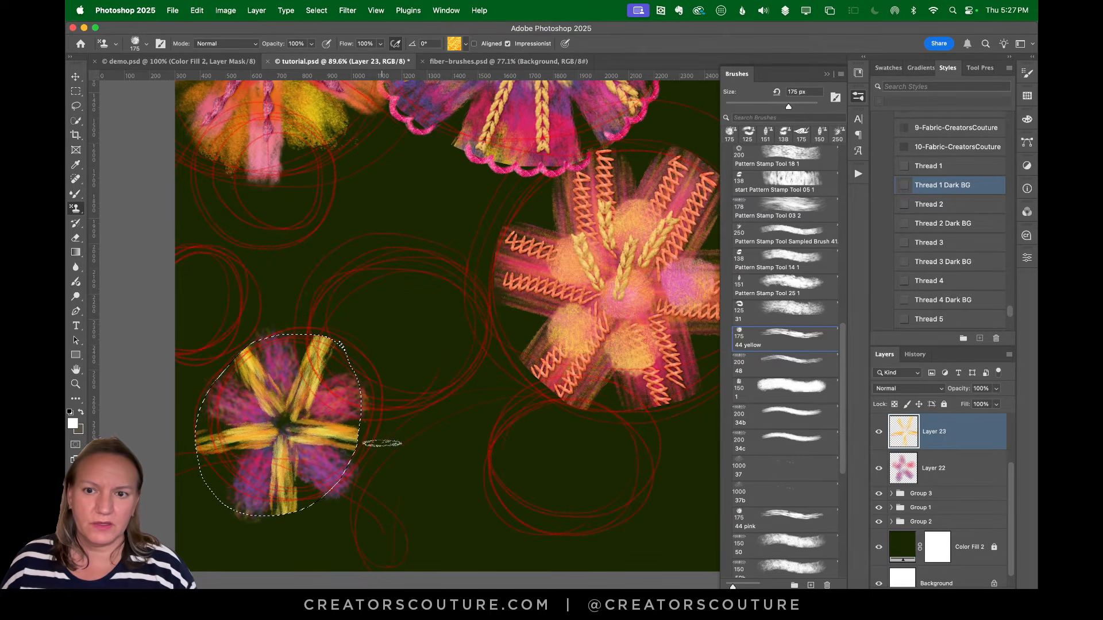
Check the lower-left flower in demo.psd, and add a new layer above Layer 23 in tutorial.psd
click(233, 60)
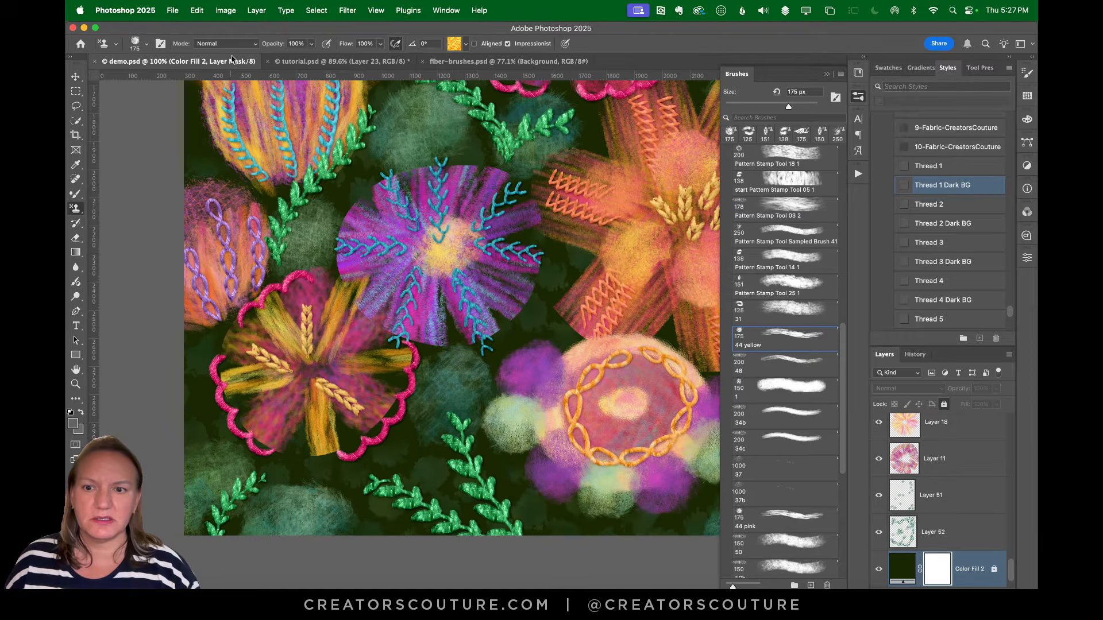
click(342, 64)
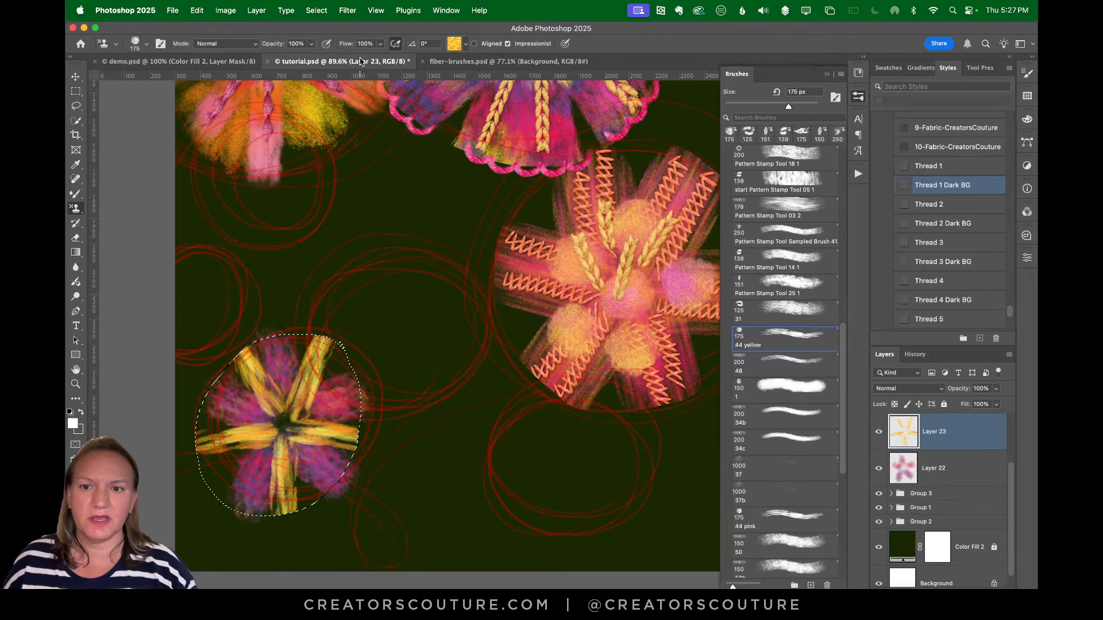
key(alt+shift+super+n)
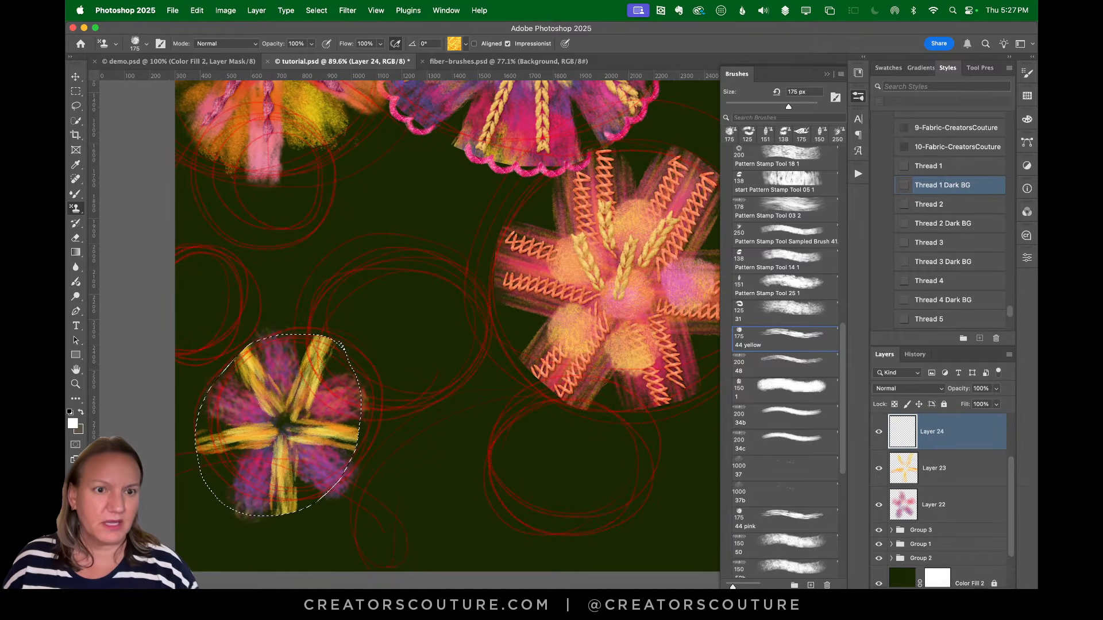
Apply the Thread 1 Dark BG style to Layer 24 and paint yellow wheat stitches between the yellow petals with brush e127p2
click(938, 188)
scroll(778, 366, down, 5)
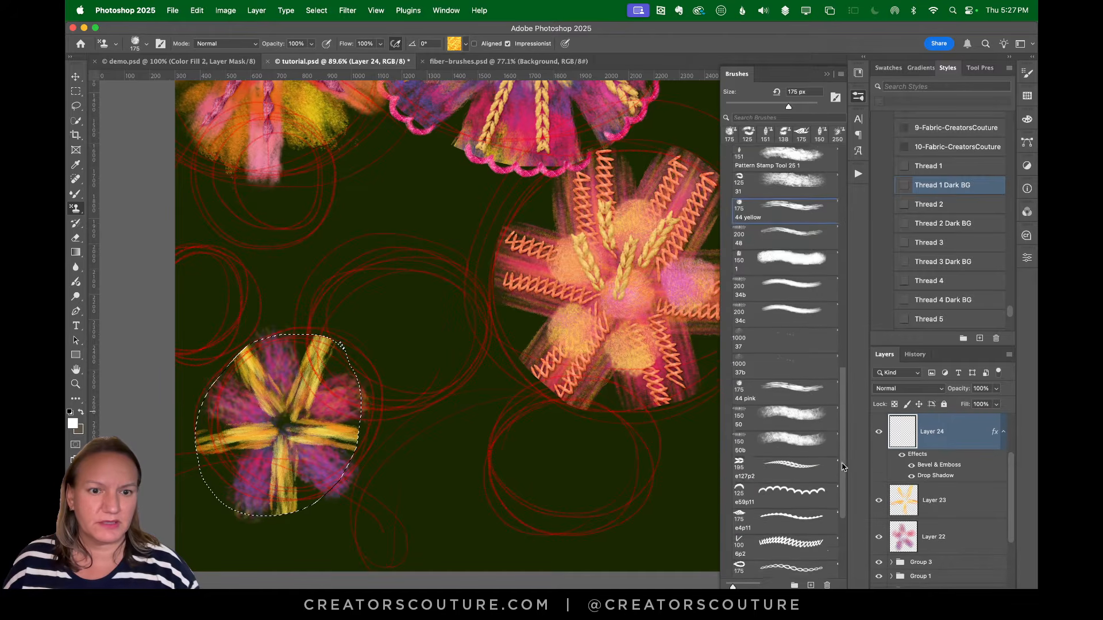
click(781, 343)
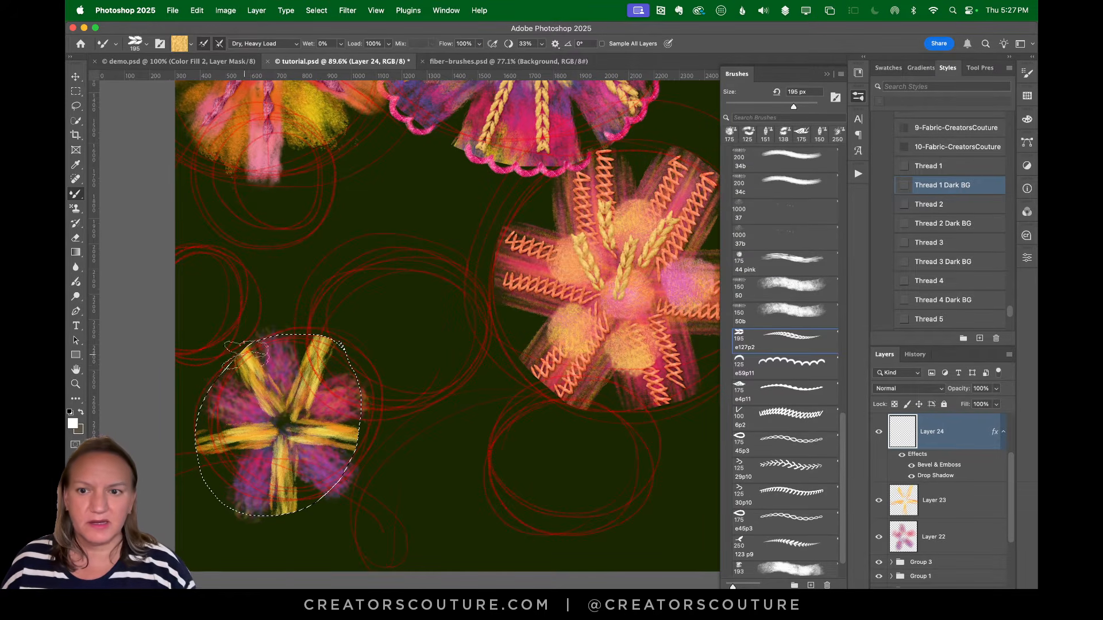
drag(284, 351, 281, 456)
drag(230, 401, 281, 428)
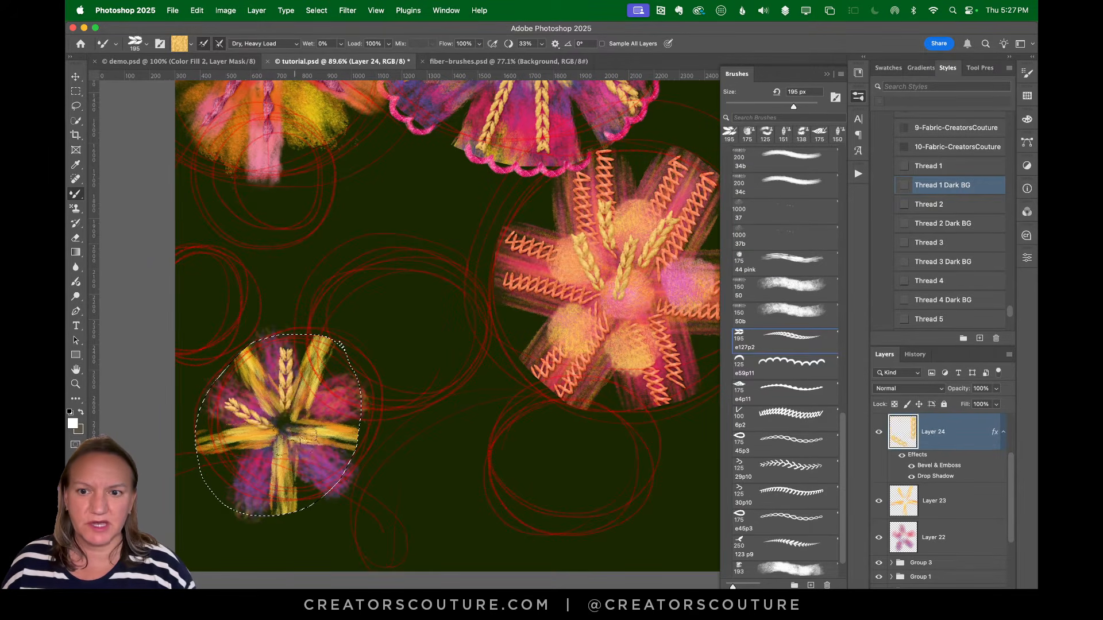
click(201, 61)
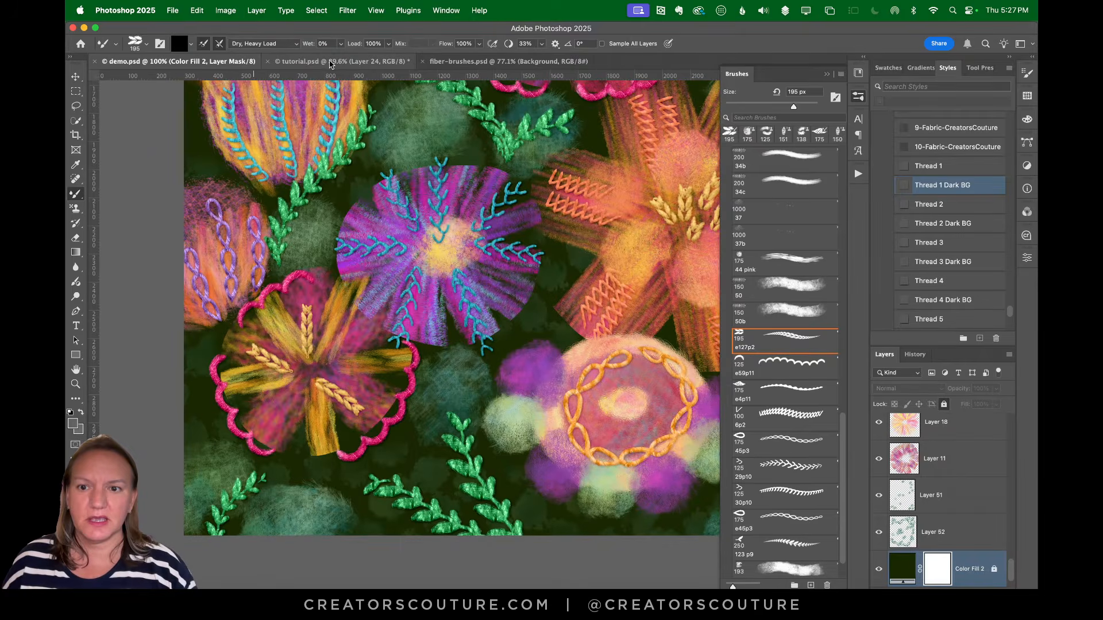
click(332, 62)
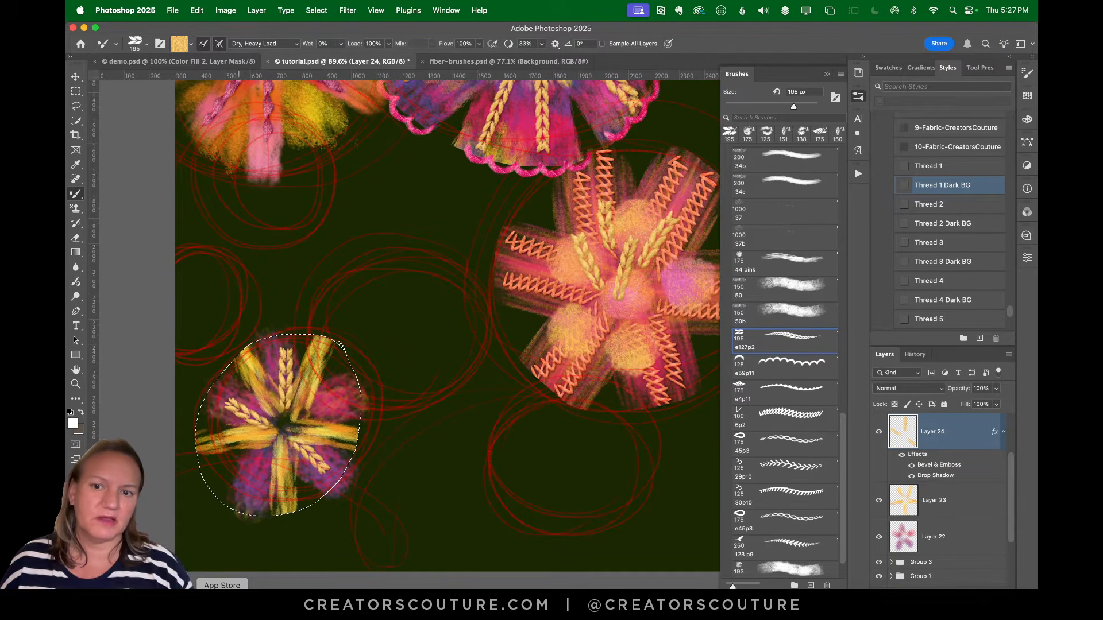
Add a new layer with the Thread 1 Dark BG style and choose the scallop stitch brush e59p11
click(230, 61)
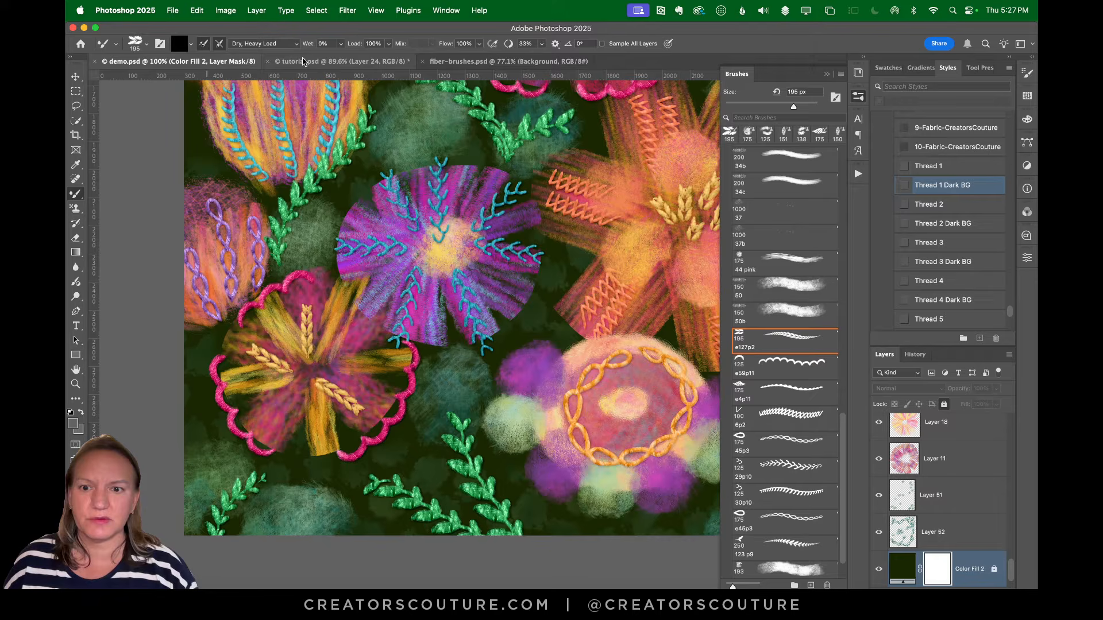
click(354, 62)
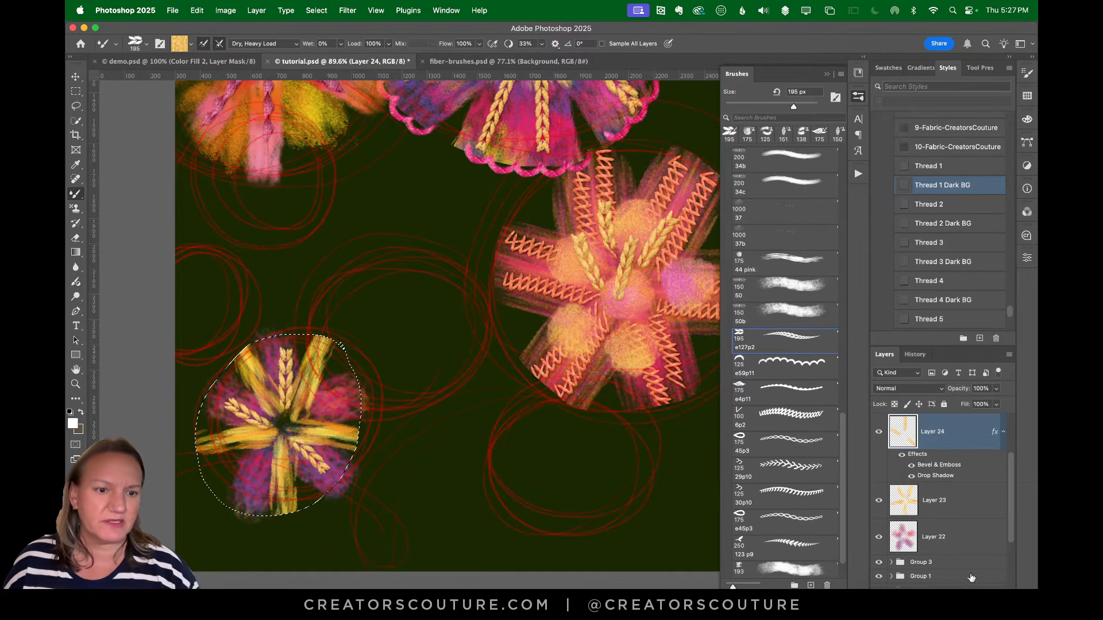
click(978, 593)
click(939, 187)
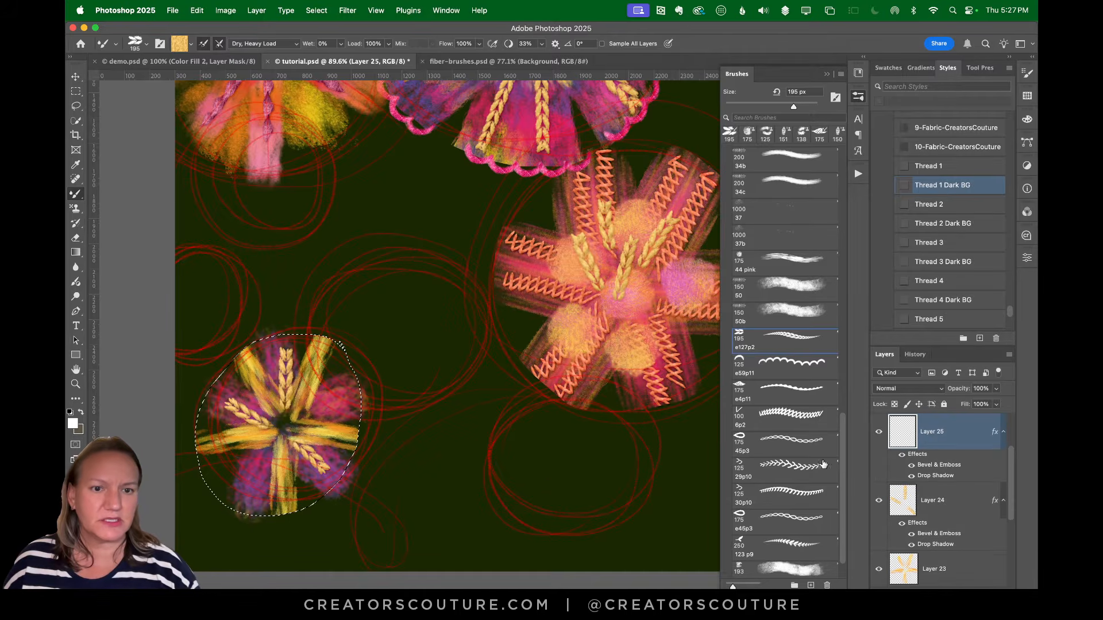
click(786, 363)
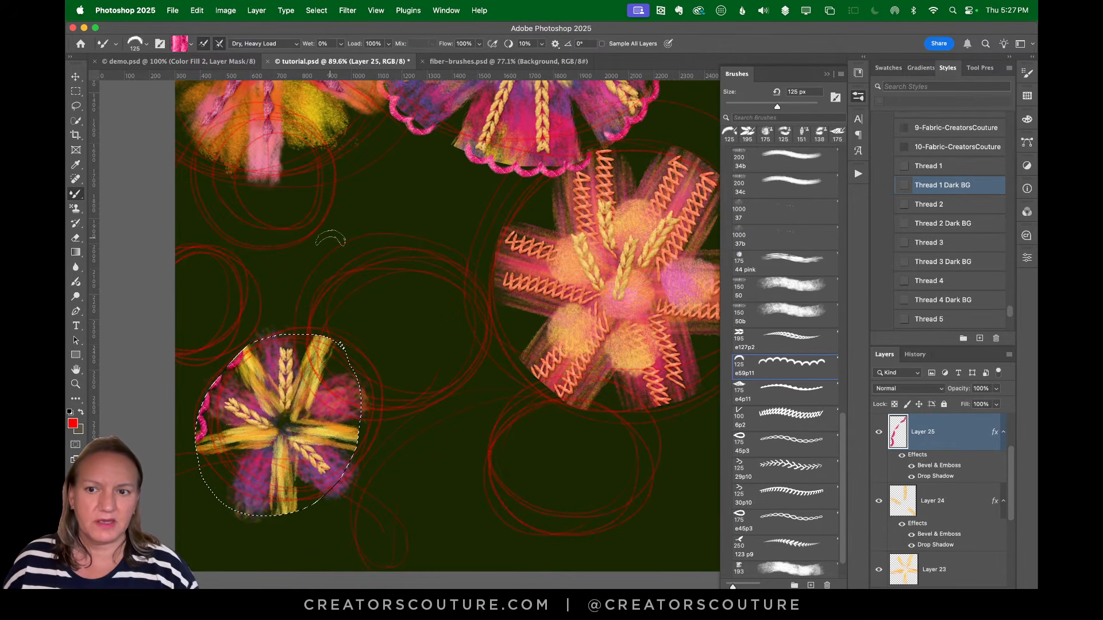
Clear the selection, stitch pink scalloped arcs along the outer edge between the yellow petals, and save the document
click(238, 62)
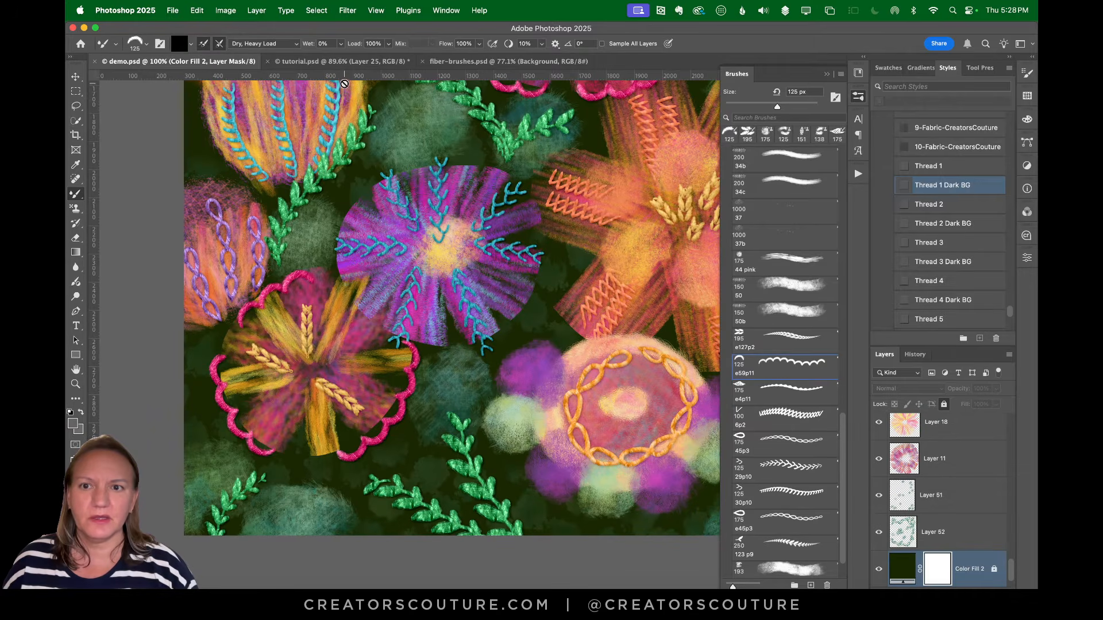
click(342, 62)
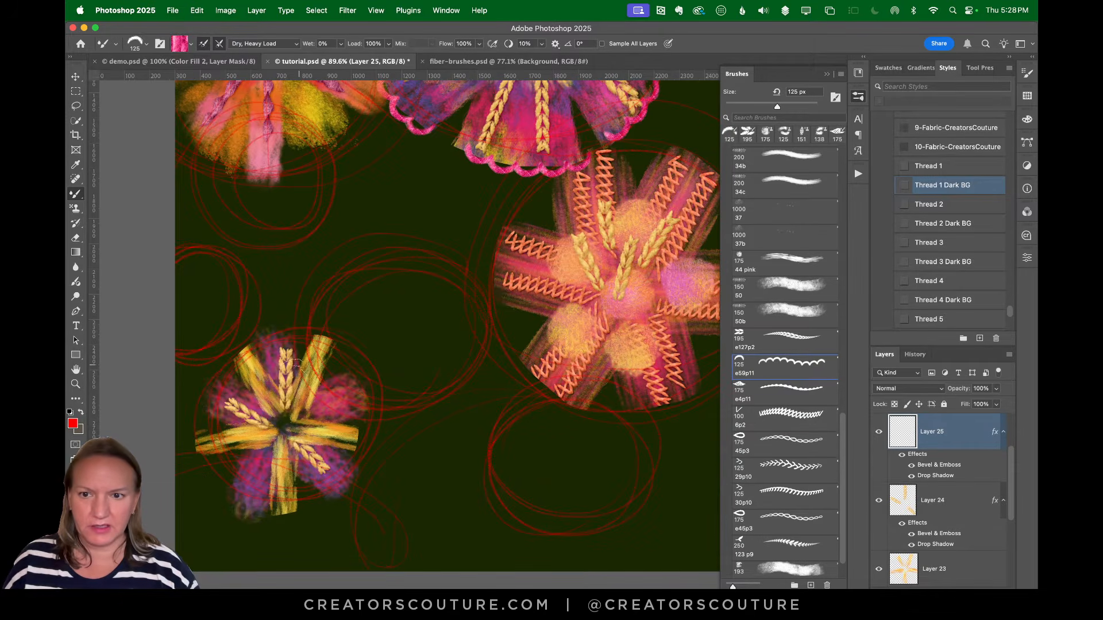
mouse_move(198, 424)
mouse_down()
mouse_move(209, 394)
mouse_move(267, 331)
mouse_move(282, 332)
mouse_up()
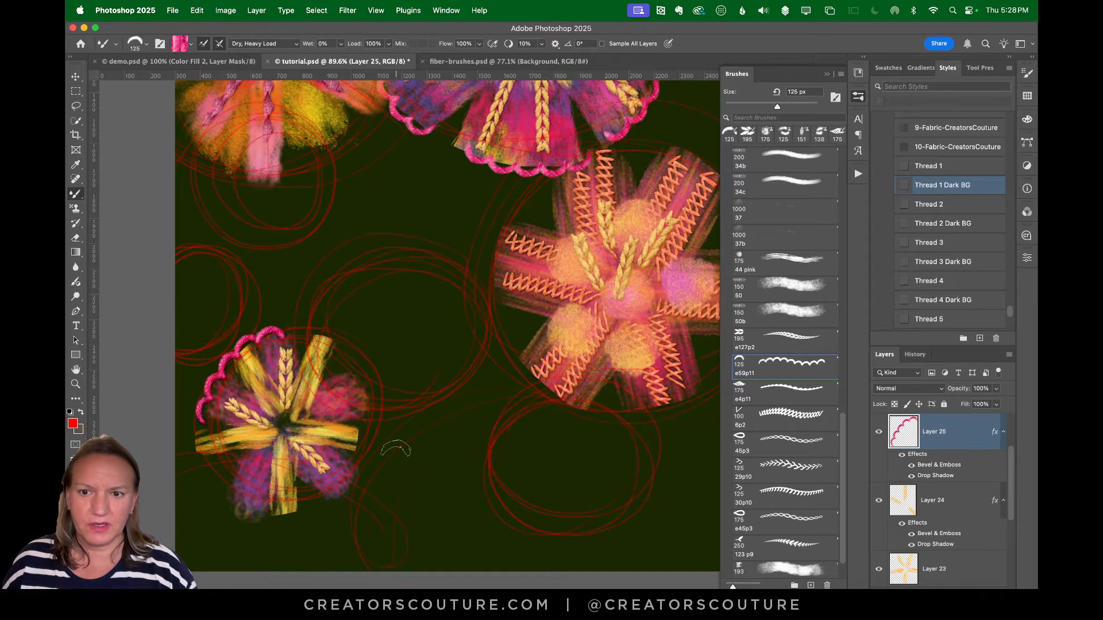
mouse_move(359, 384)
mouse_down()
mouse_move(365, 433)
mouse_move(353, 462)
mouse_up()
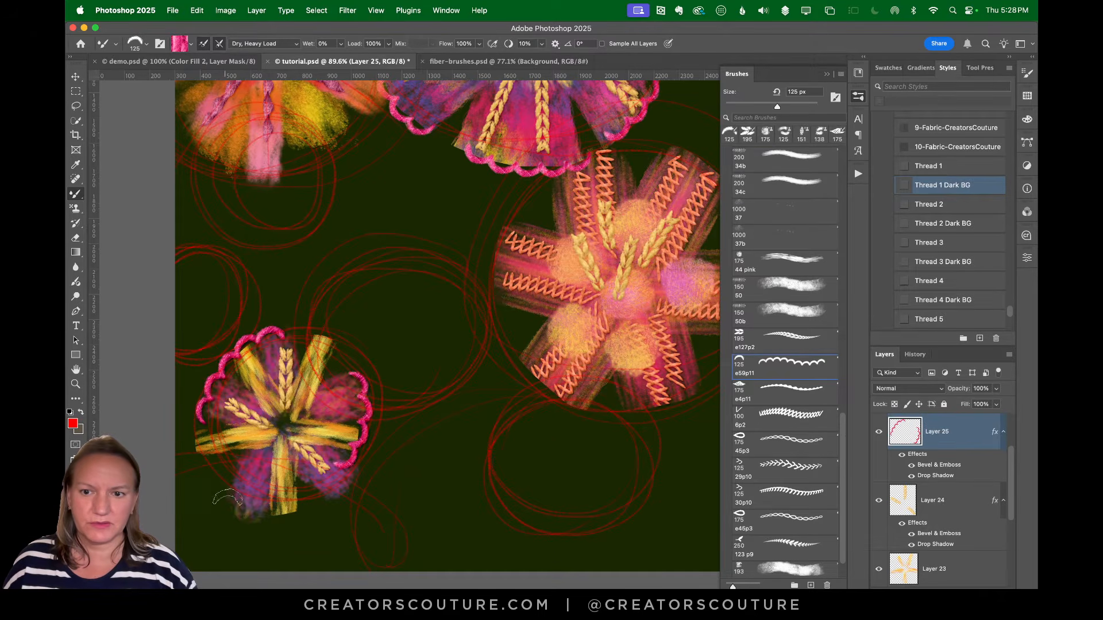
mouse_move(227, 497)
mouse_down()
mouse_move(312, 507)
mouse_move(254, 506)
mouse_move(221, 493)
mouse_up()
key(super+z)
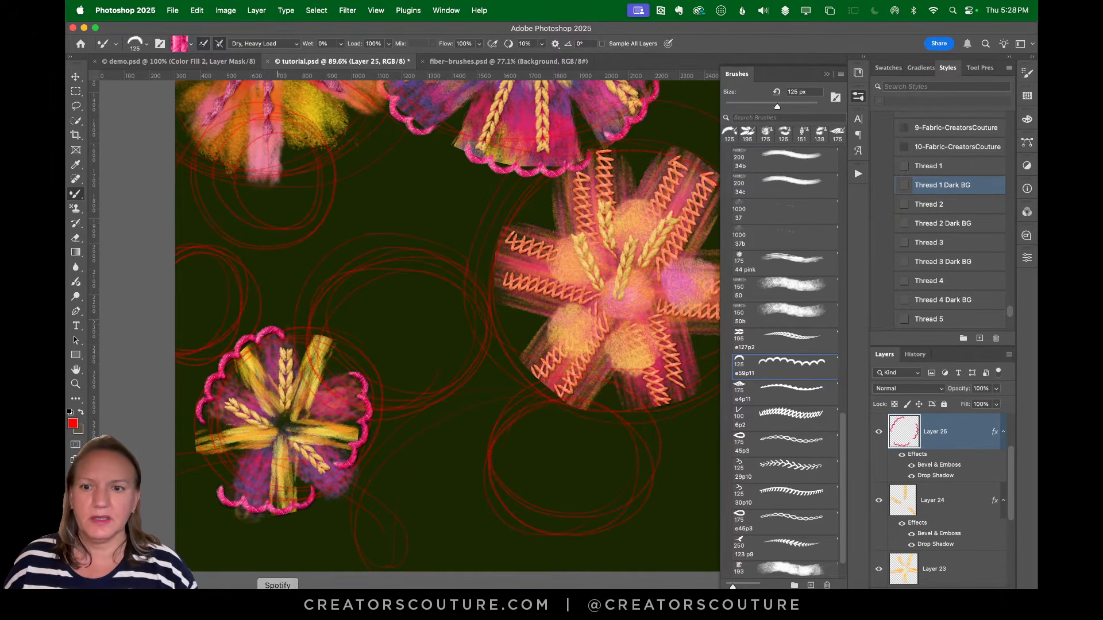
key(super+z)
drag(294, 509, 229, 494)
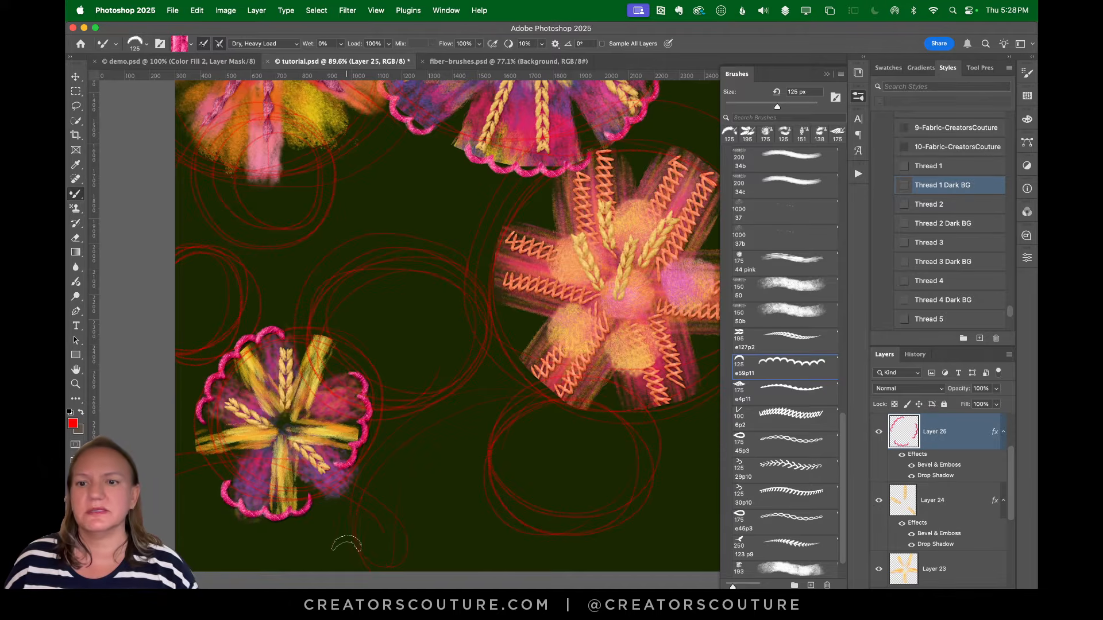
key(super+s)
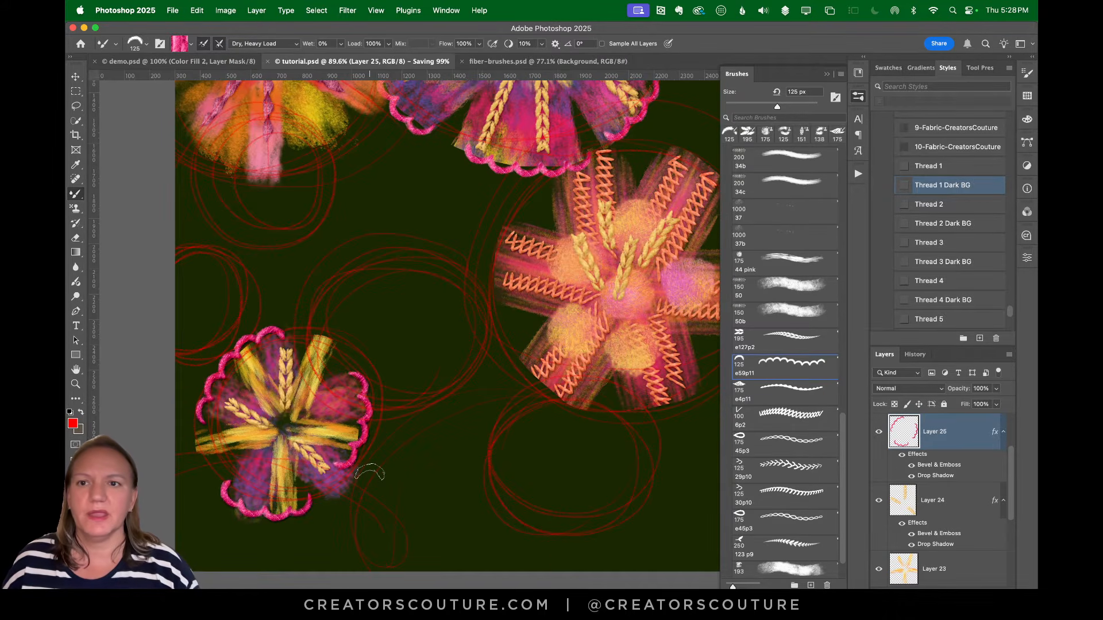
Group Layers 22 through 25, which make up the finished yellow and magenta flower
click(178, 61)
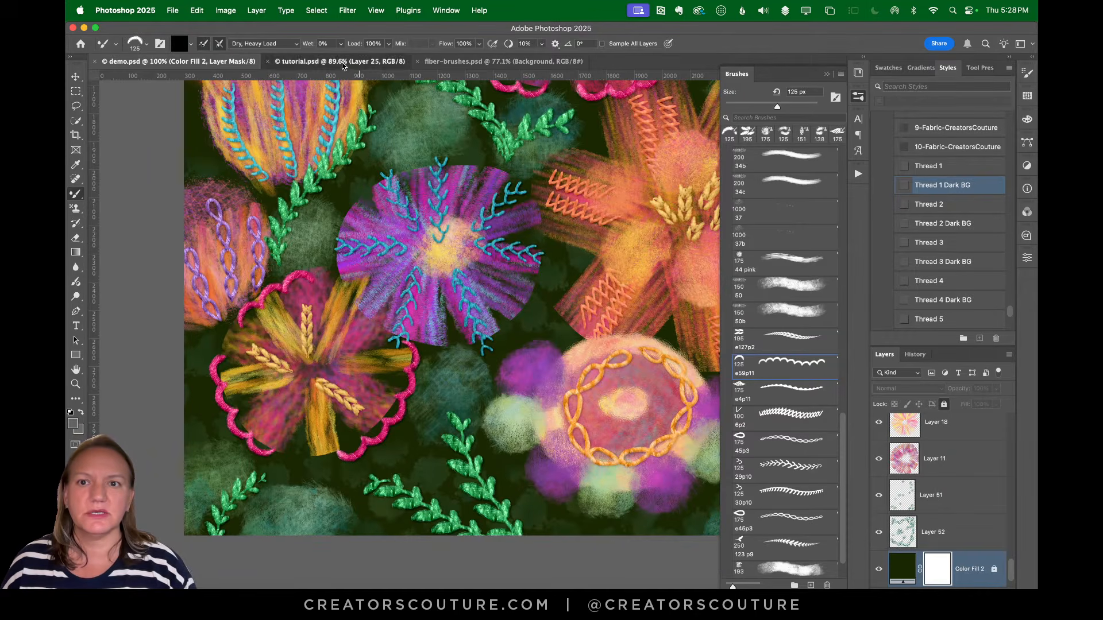
click(348, 62)
drag(1013, 498, 1007, 522)
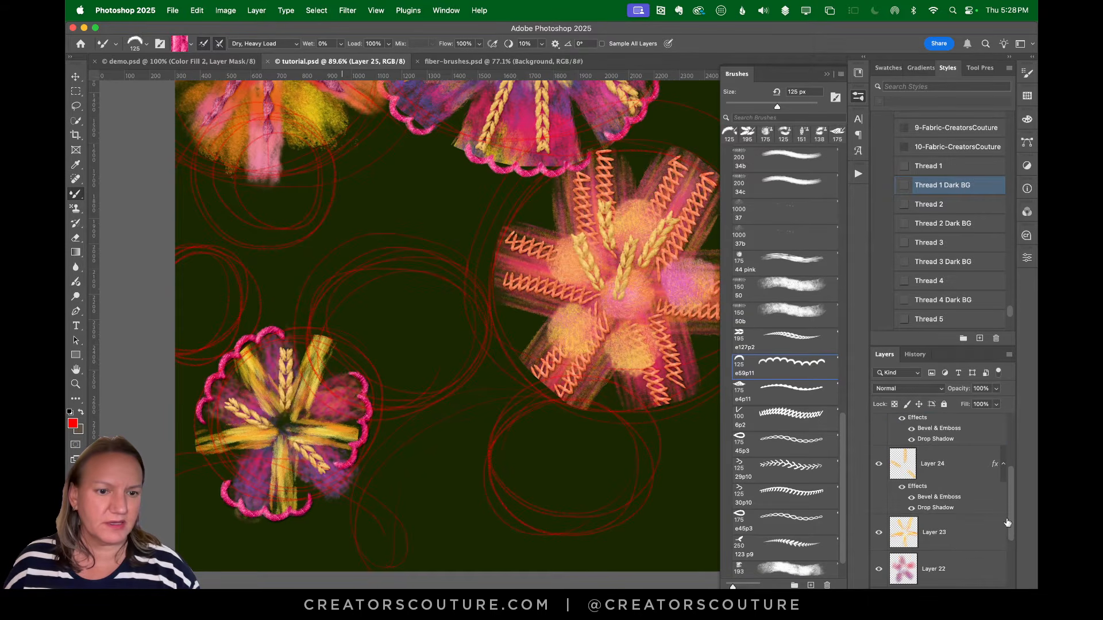
shift+click(949, 575)
key(super+g)
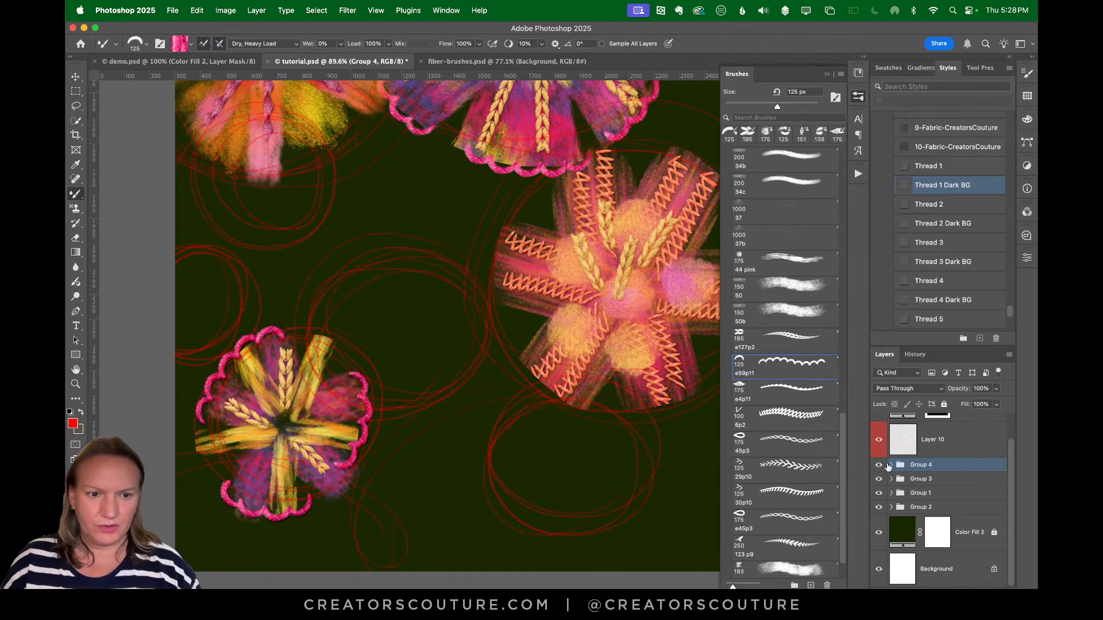
Add a new layer above the flower groups and lasso a circular selection around the empty sketched circle in the middle
key(super+shift+alt+n)
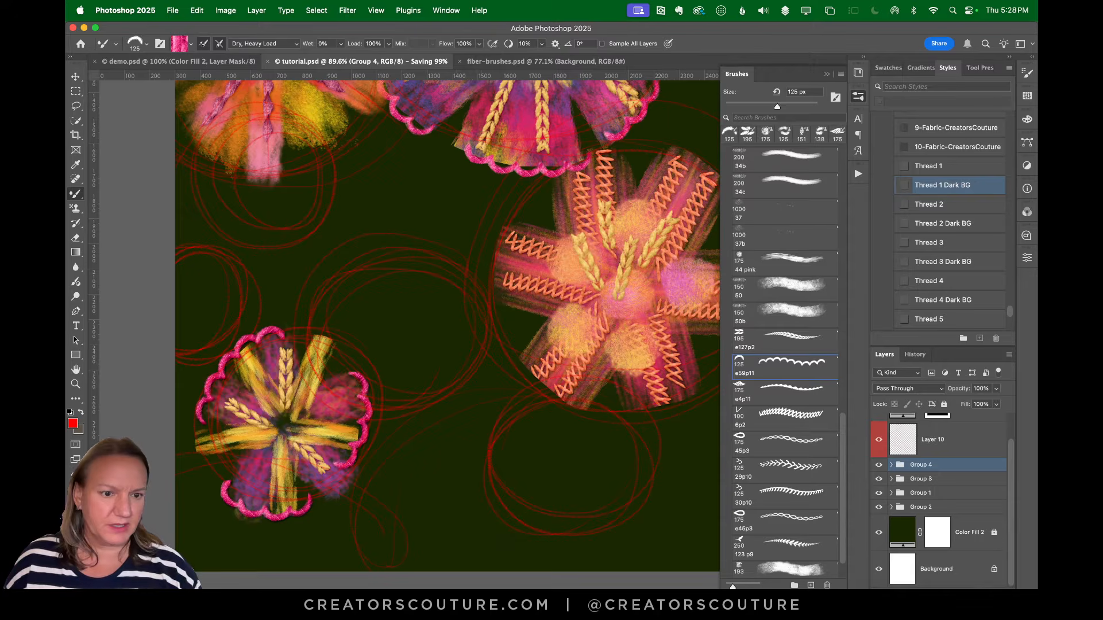
click(78, 105)
click(178, 61)
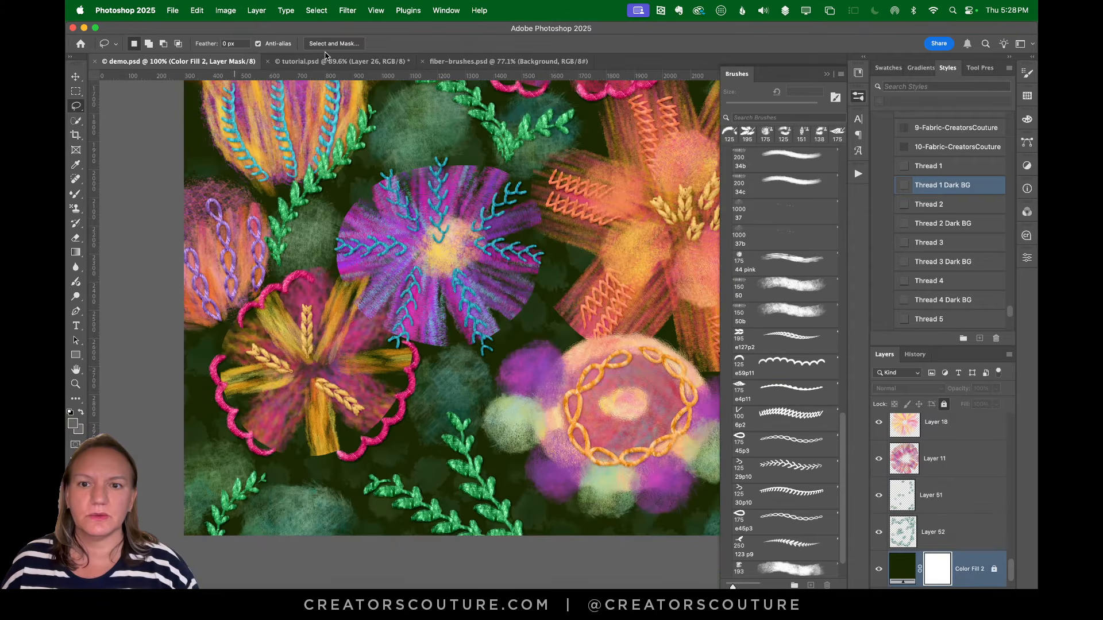
click(377, 61)
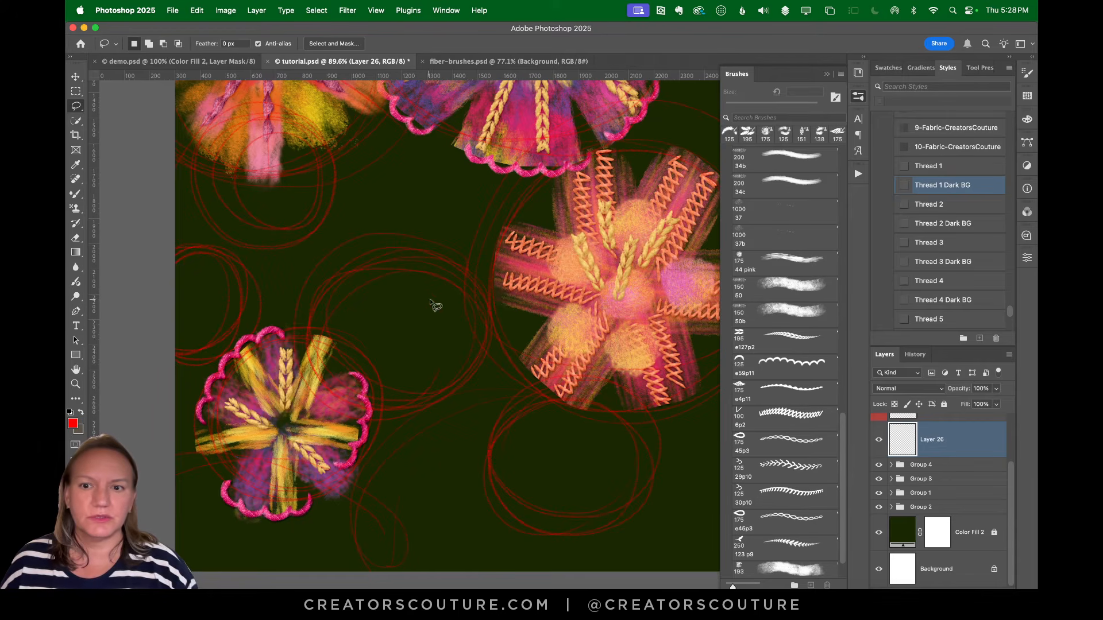
click(233, 57)
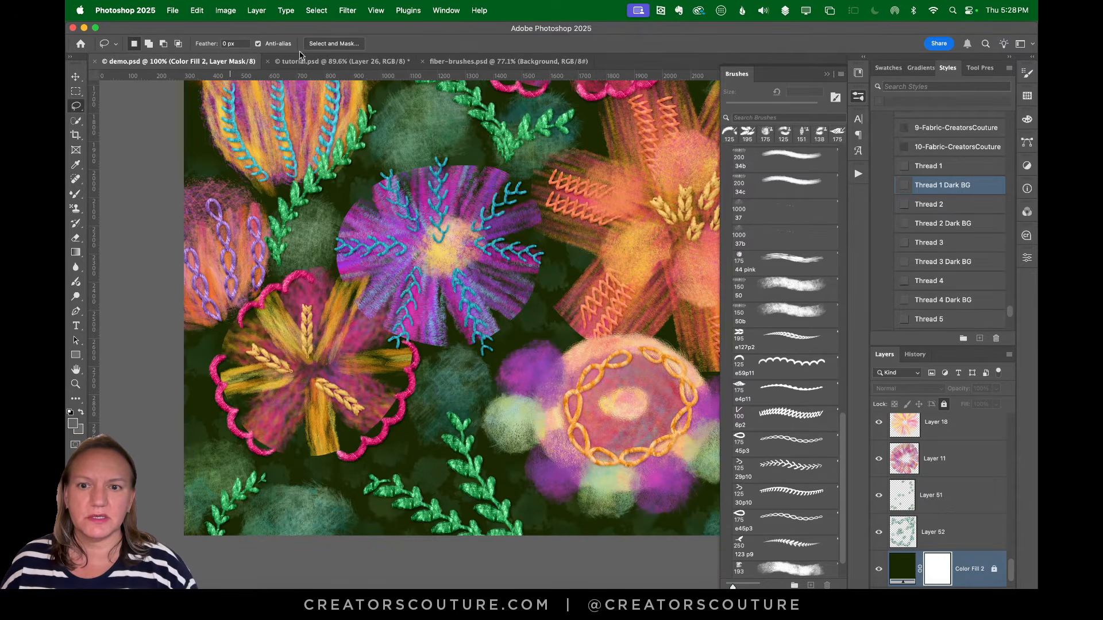
click(327, 59)
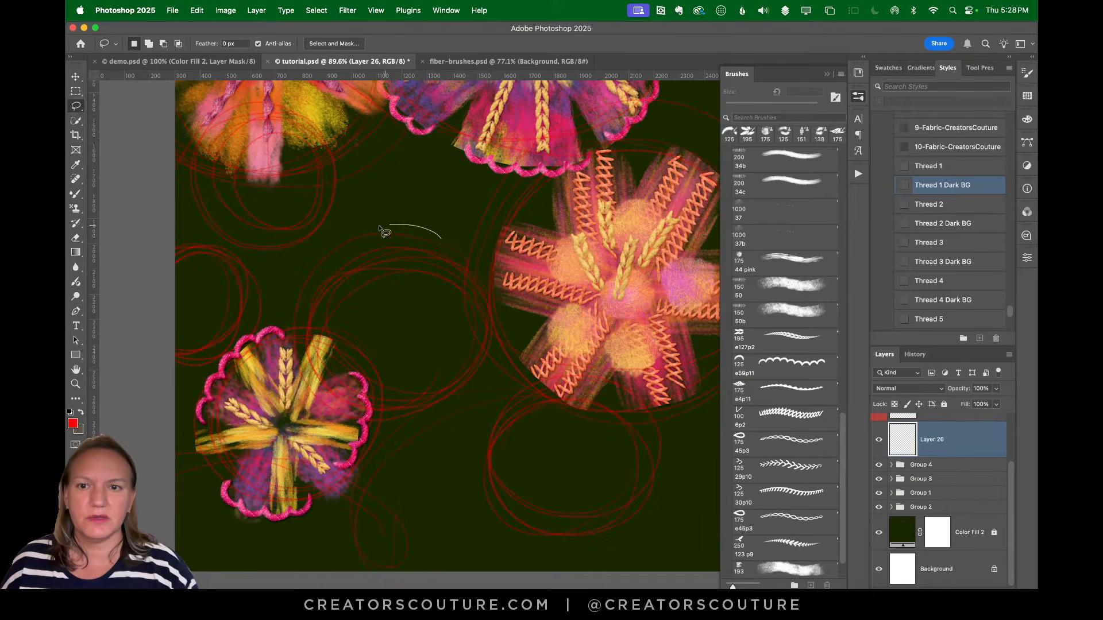
mouse_move(379, 228)
mouse_down()
mouse_move(330, 251)
mouse_move(303, 293)
mouse_up()
mouse_move(425, 406)
mouse_down()
mouse_move(471, 378)
mouse_move(499, 332)
mouse_up()
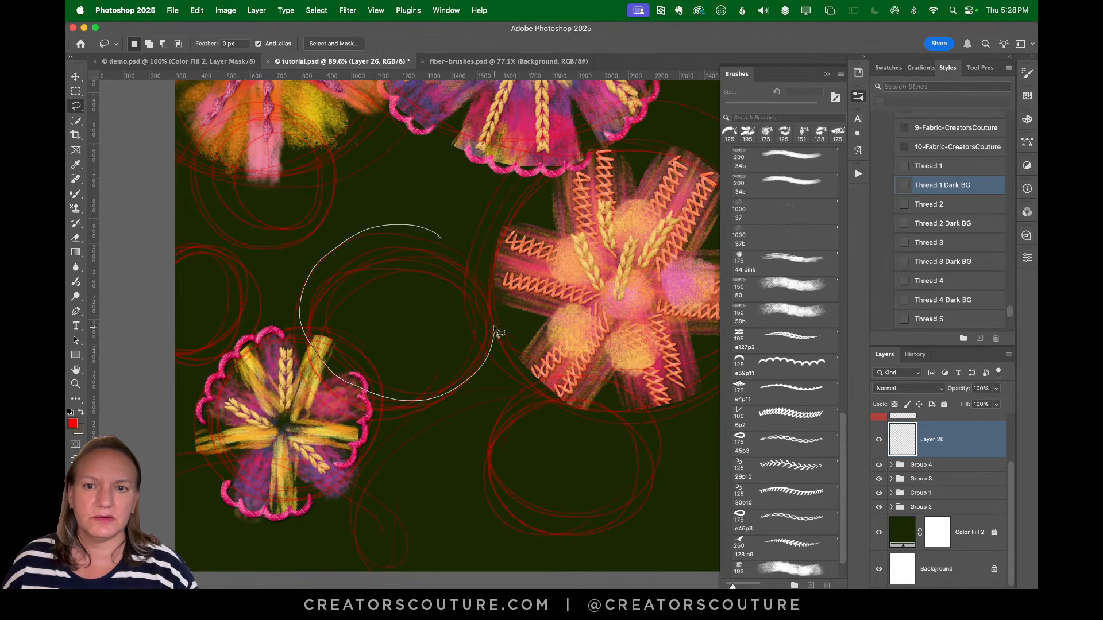
drag(470, 257, 447, 239)
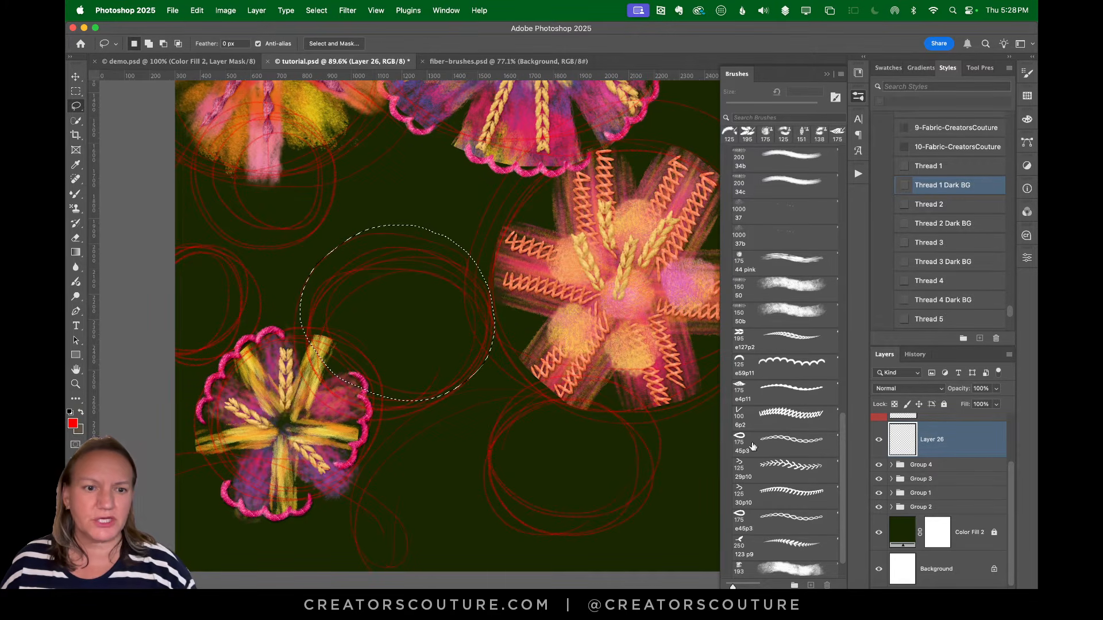
Fill the circular selection with purple strokes radiating from its center, using Pattern Stamp brush 48 at 200 px
click(76, 206)
click(778, 190)
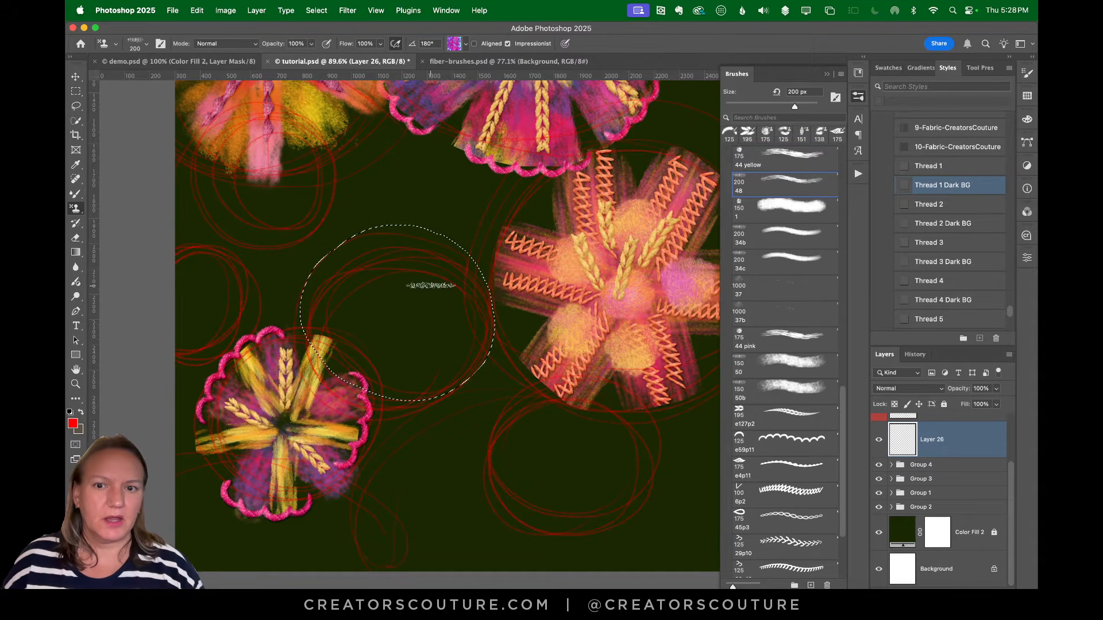
drag(449, 248, 420, 352)
key(super+z)
click(246, 61)
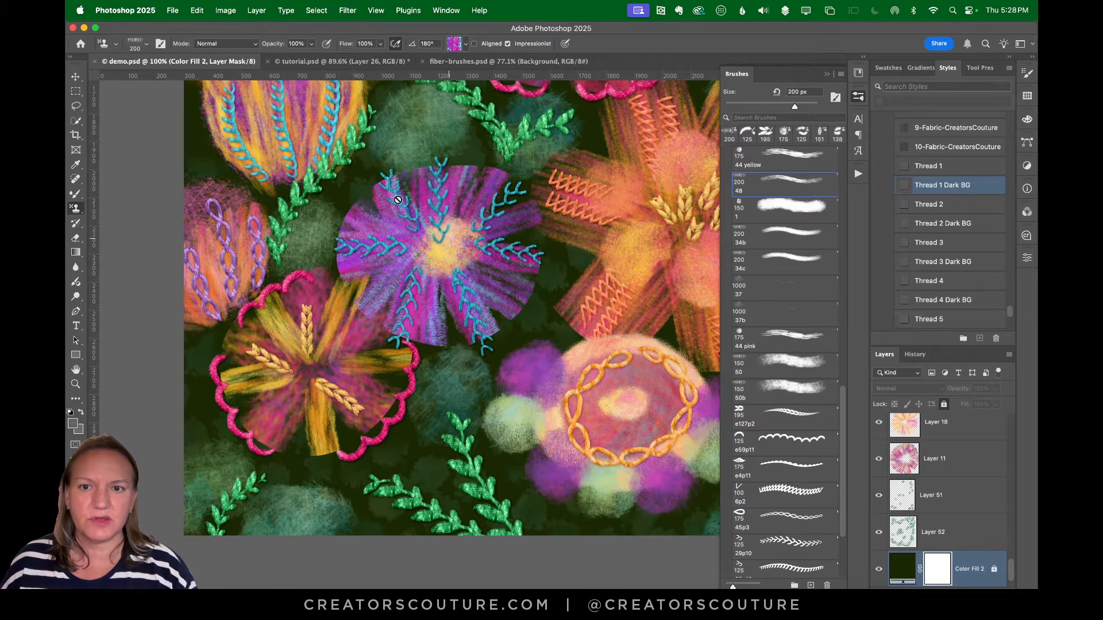
click(286, 61)
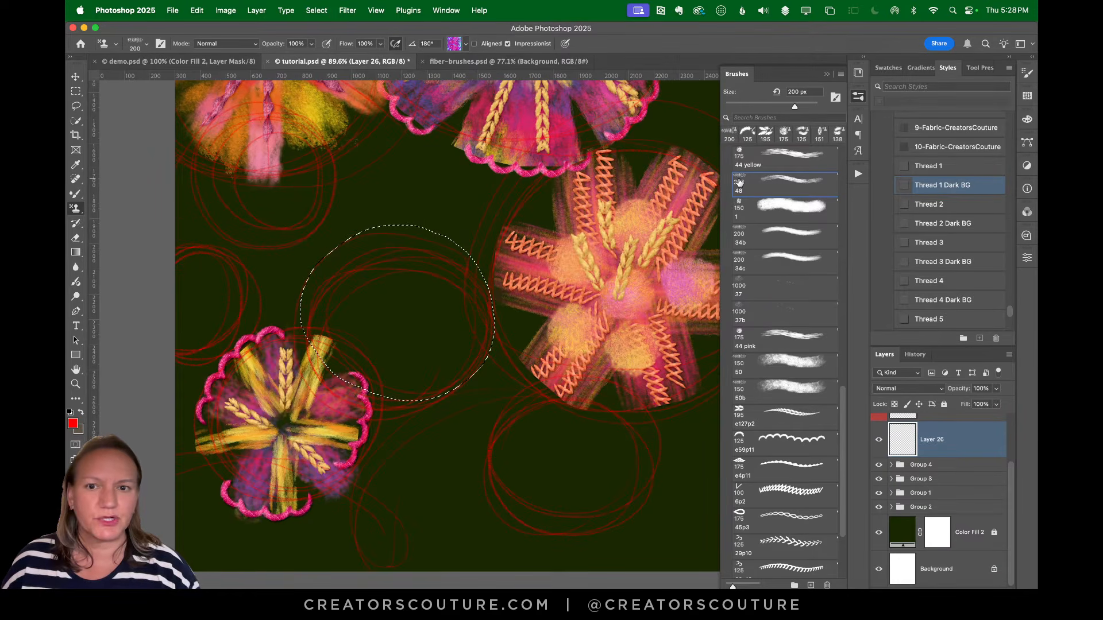
mouse_move(399, 228)
mouse_down()
mouse_move(400, 313)
mouse_move(380, 303)
mouse_up()
mouse_move(357, 244)
mouse_down()
mouse_move(368, 319)
mouse_move(386, 302)
mouse_up()
drag(321, 275, 390, 309)
drag(315, 301, 386, 315)
mouse_move(318, 342)
mouse_down()
mouse_move(392, 316)
mouse_move(328, 400)
mouse_up()
drag(392, 321, 362, 395)
mouse_move(403, 315)
mouse_down()
mouse_move(365, 409)
mouse_move(415, 368)
mouse_move(413, 402)
mouse_up()
mouse_move(406, 320)
mouse_down()
mouse_move(434, 402)
mouse_move(474, 331)
mouse_move(439, 279)
mouse_move(446, 227)
mouse_move(430, 213)
mouse_move(409, 227)
mouse_up()
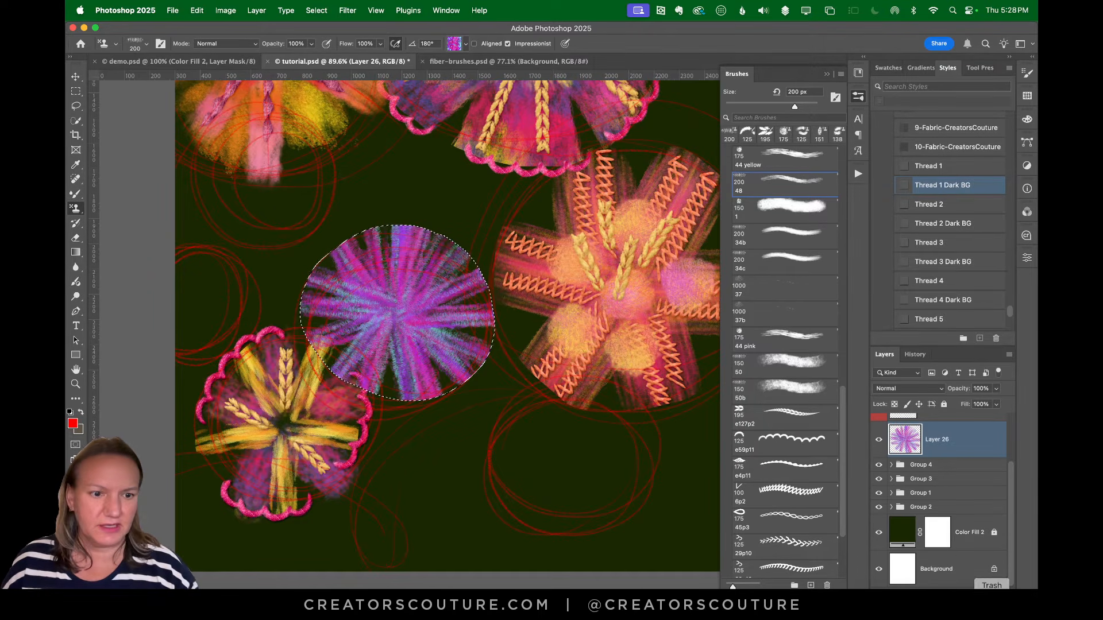
Add a new layer and stamp a soft pale yellow center on the purple flower with Pattern Stamp brush 1 at 150 px
click(982, 584)
click(253, 61)
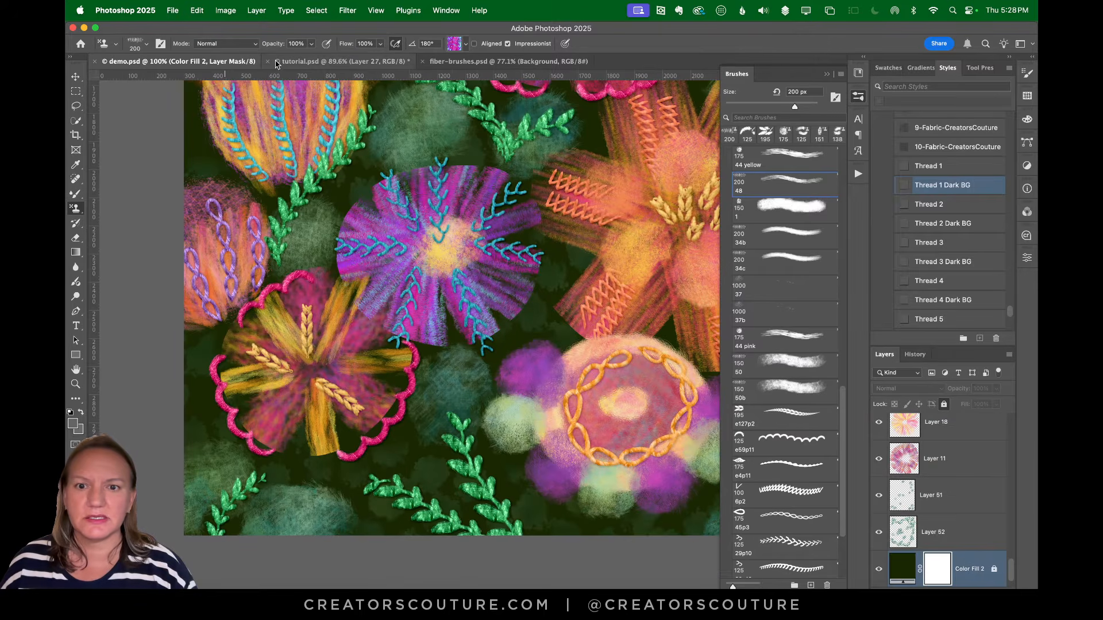
click(306, 62)
click(787, 208)
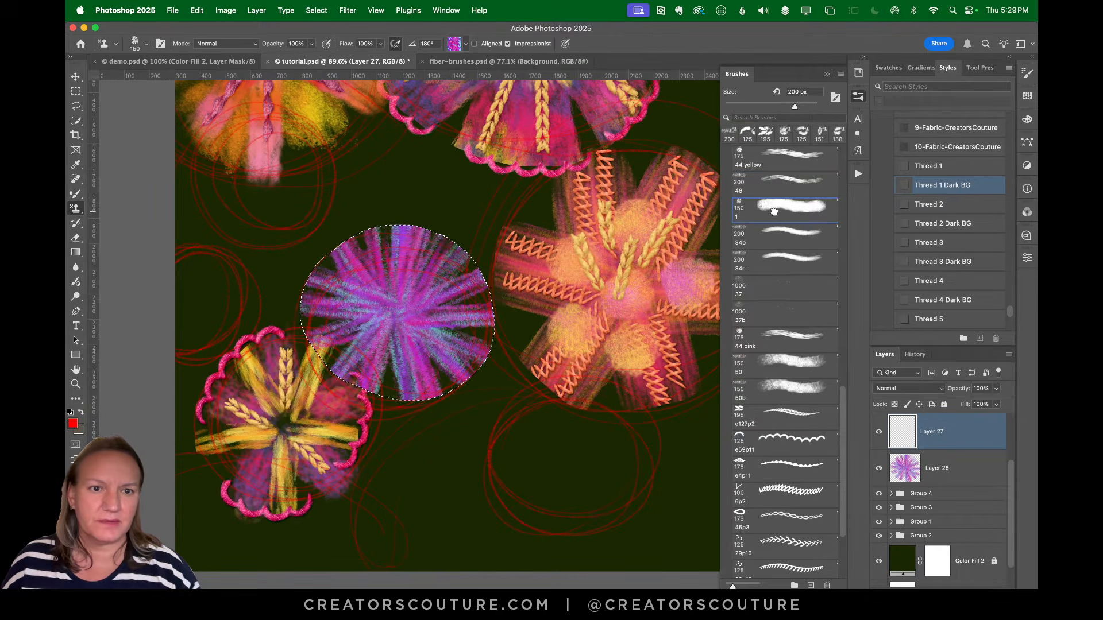
click(402, 302)
key(super+z)
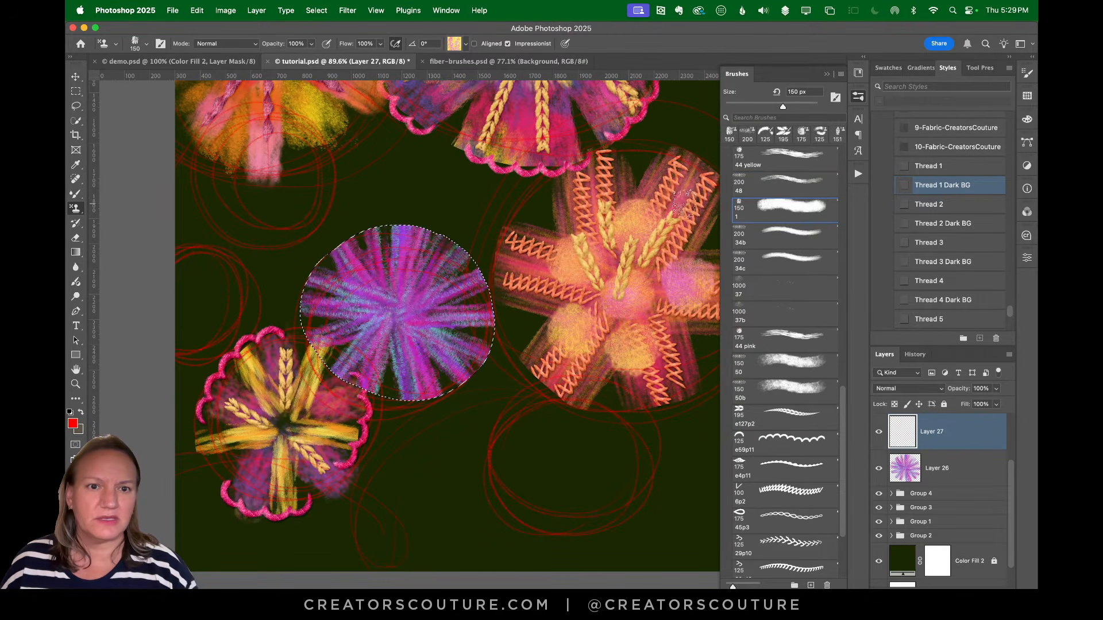
click(401, 303)
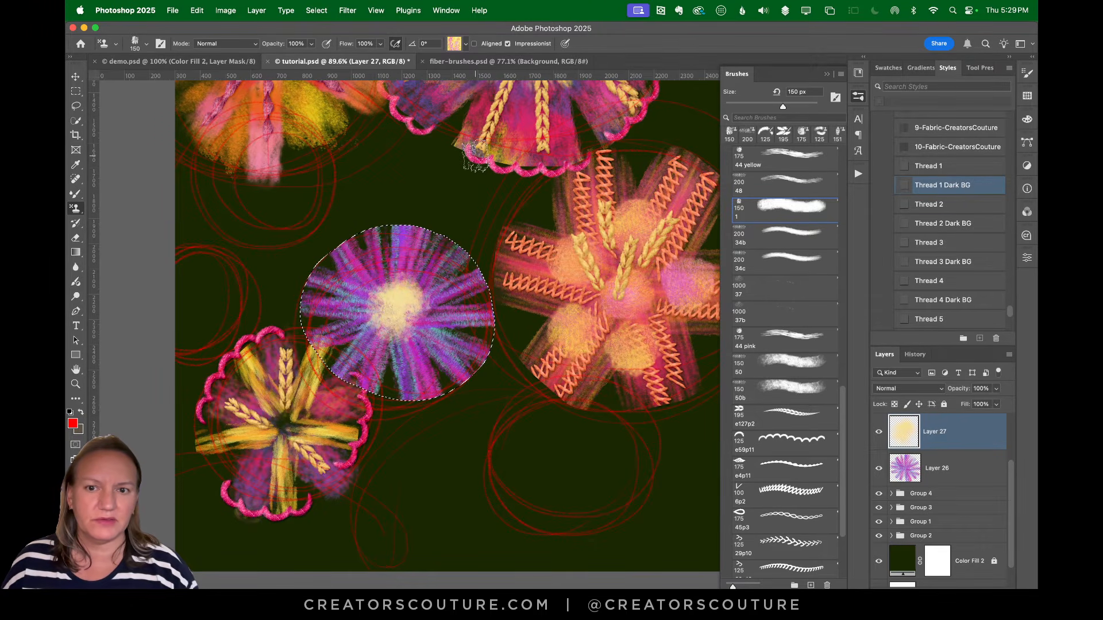
click(222, 62)
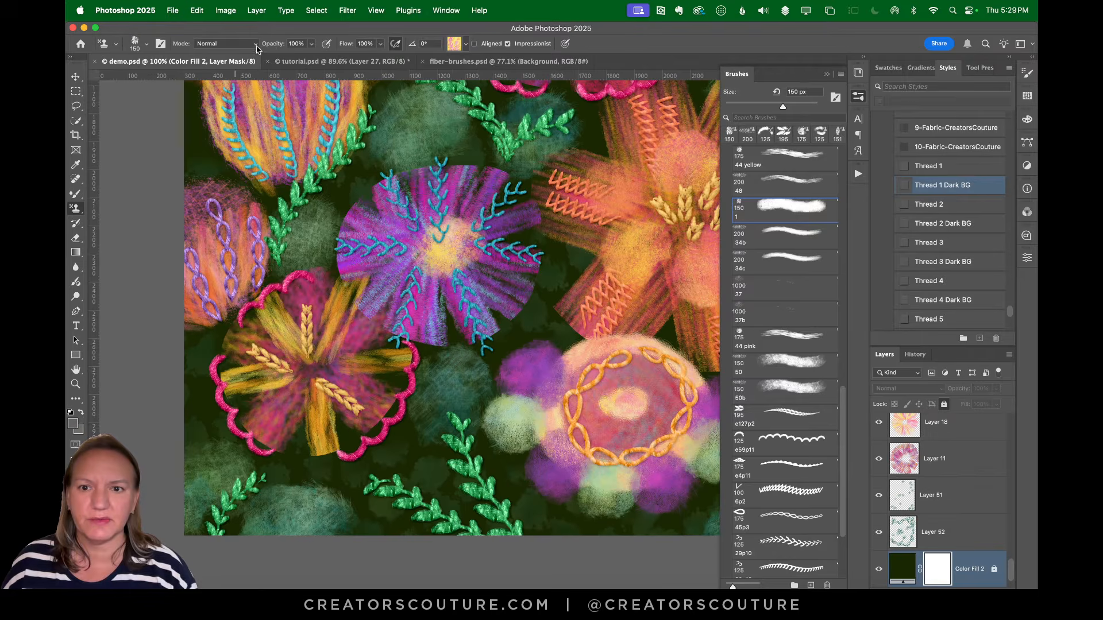
Add a new layer above the purple flower's yellow center with the Thread 1 Dark BG style and choose stitch brush 29p10 at 125 px
click(337, 61)
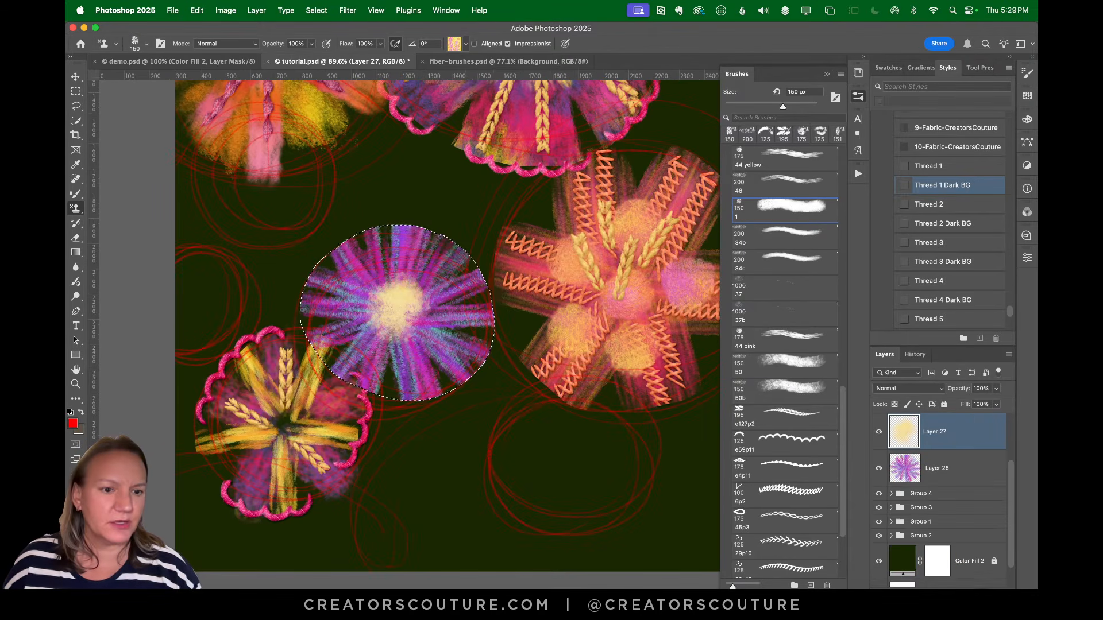
click(981, 595)
click(940, 184)
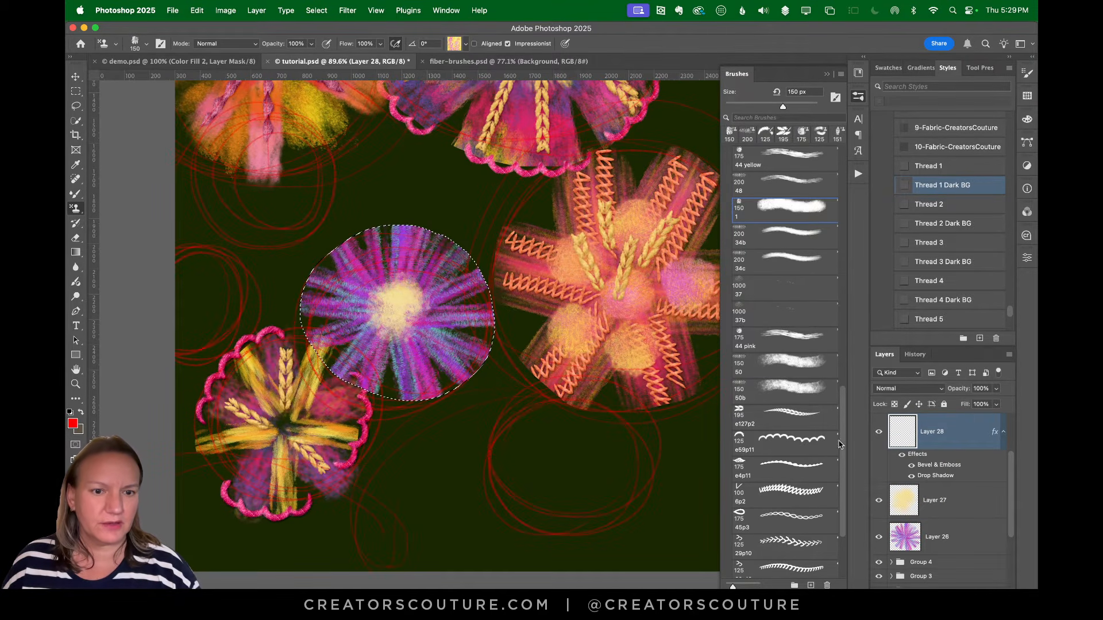
drag(838, 444, 839, 486)
click(789, 437)
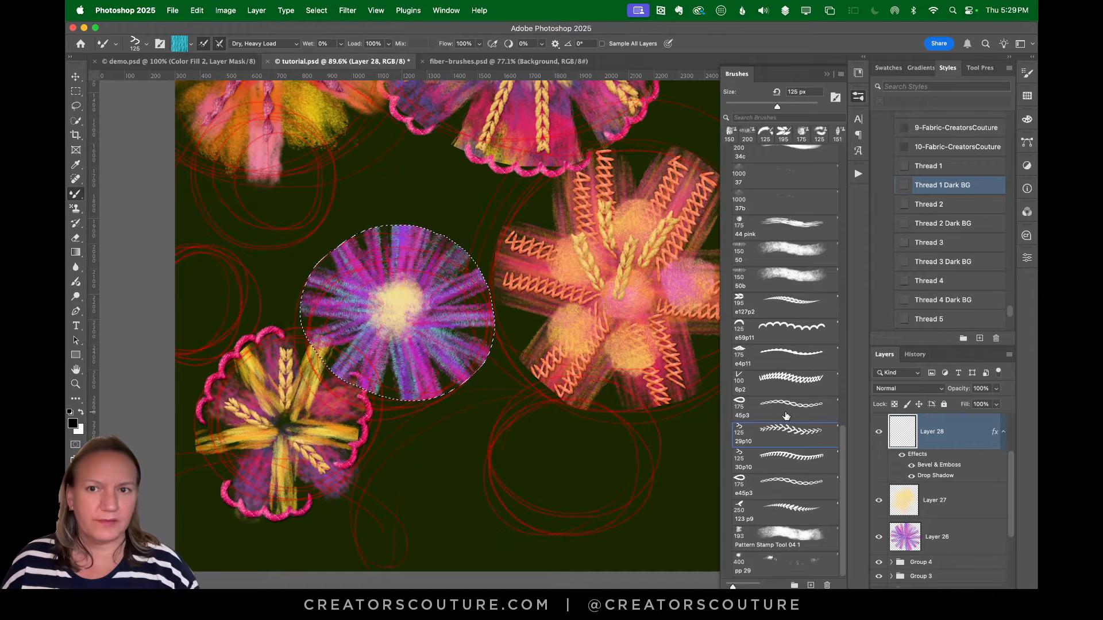
click(225, 62)
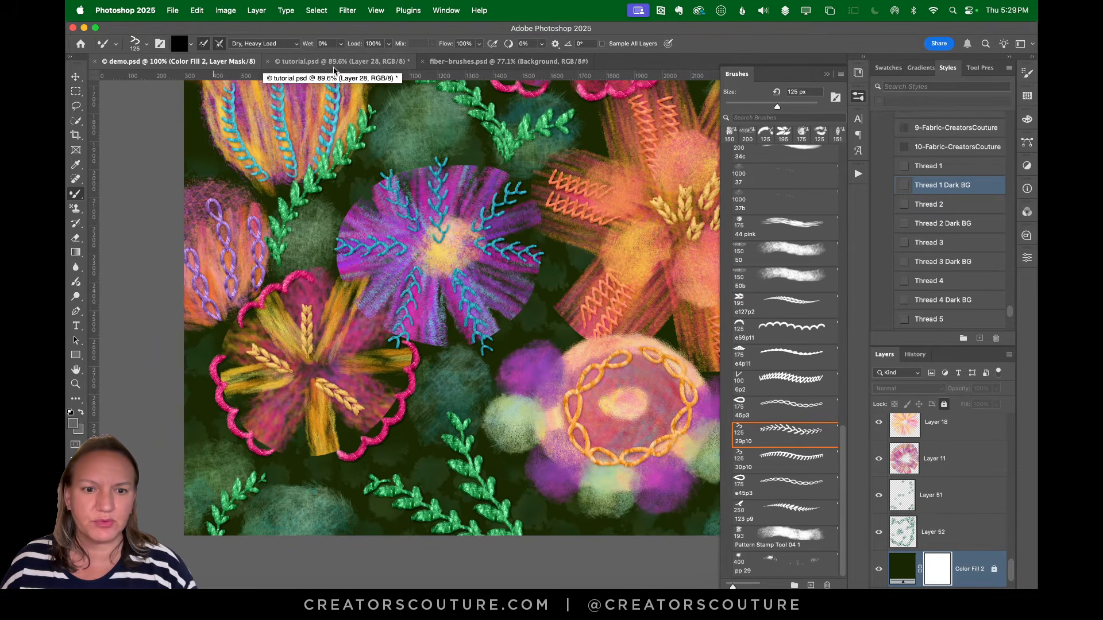
click(336, 62)
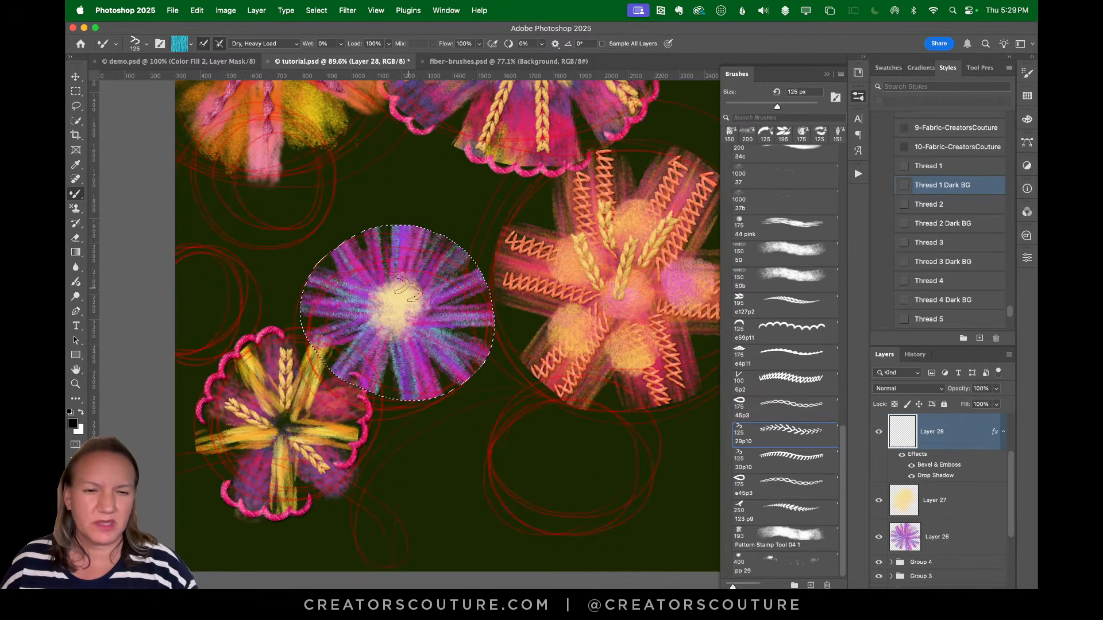
Clear the selection, paint teal branching stitches radiating from the center around the whole purple flower, and save tutorial.psd
key(super+d)
click(233, 62)
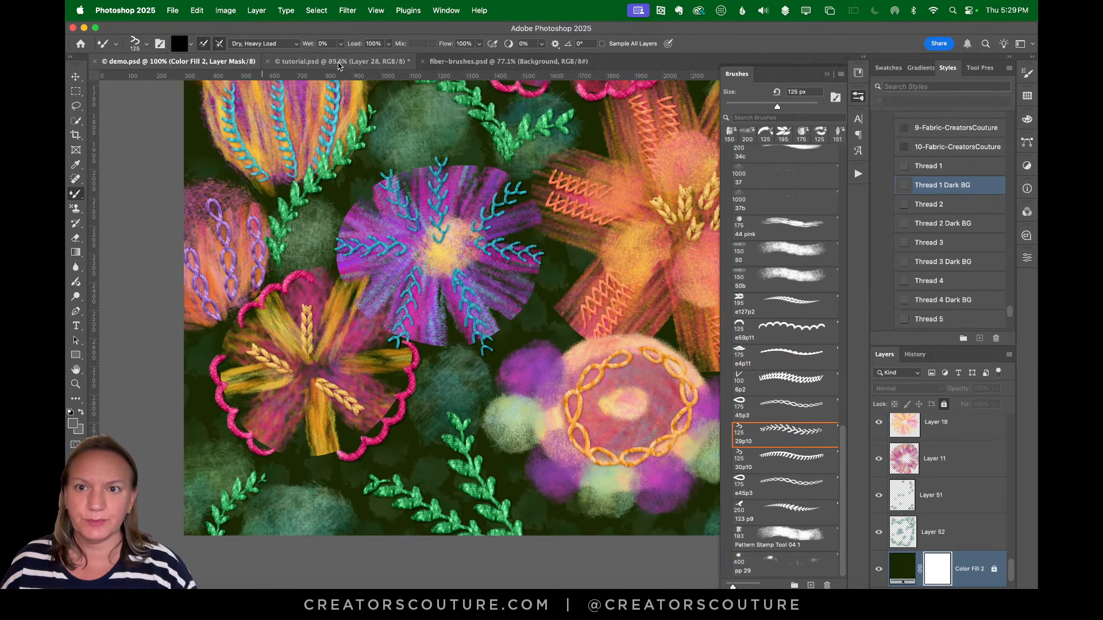
click(333, 62)
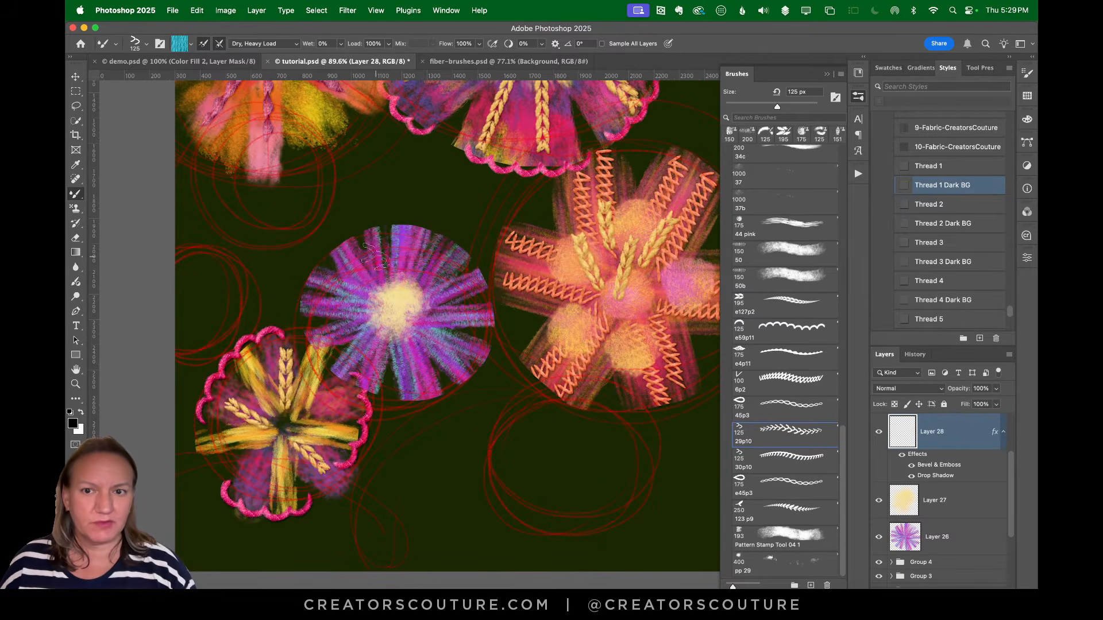
mouse_move(402, 290)
mouse_down()
mouse_move(415, 214)
mouse_move(382, 299)
mouse_up()
drag(319, 267, 380, 300)
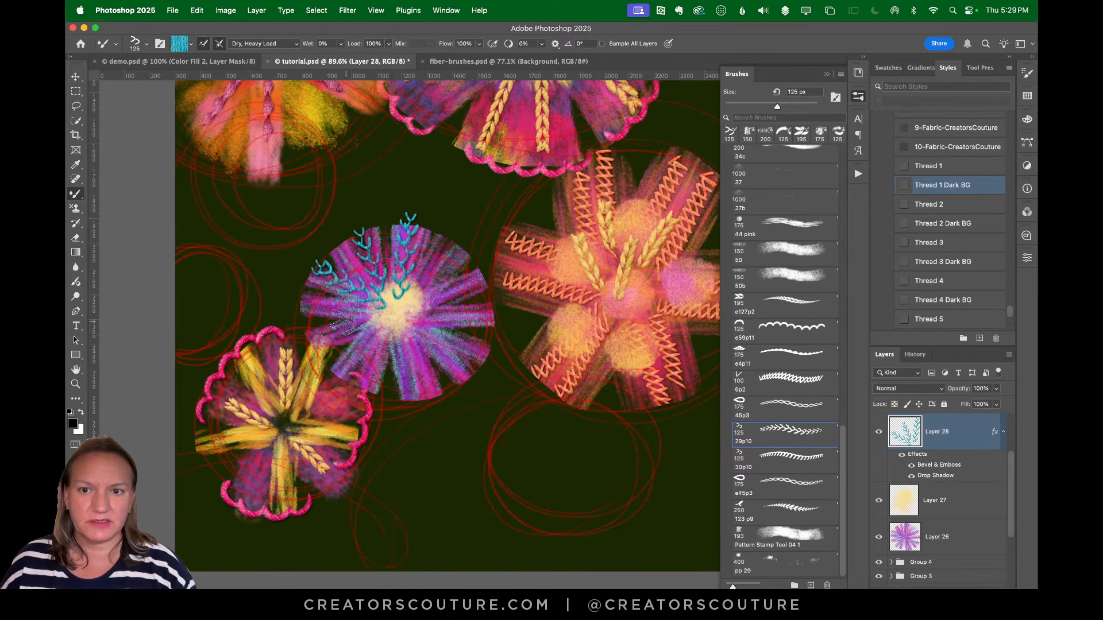
drag(300, 269, 377, 302)
drag(315, 340, 365, 323)
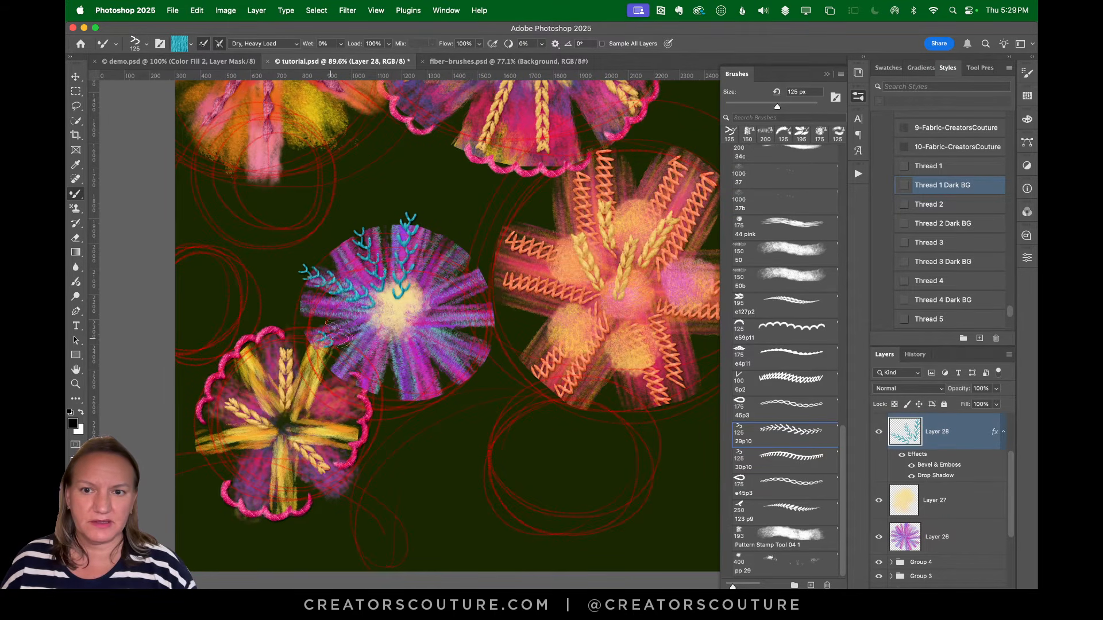
drag(371, 391, 395, 350)
drag(433, 405, 414, 343)
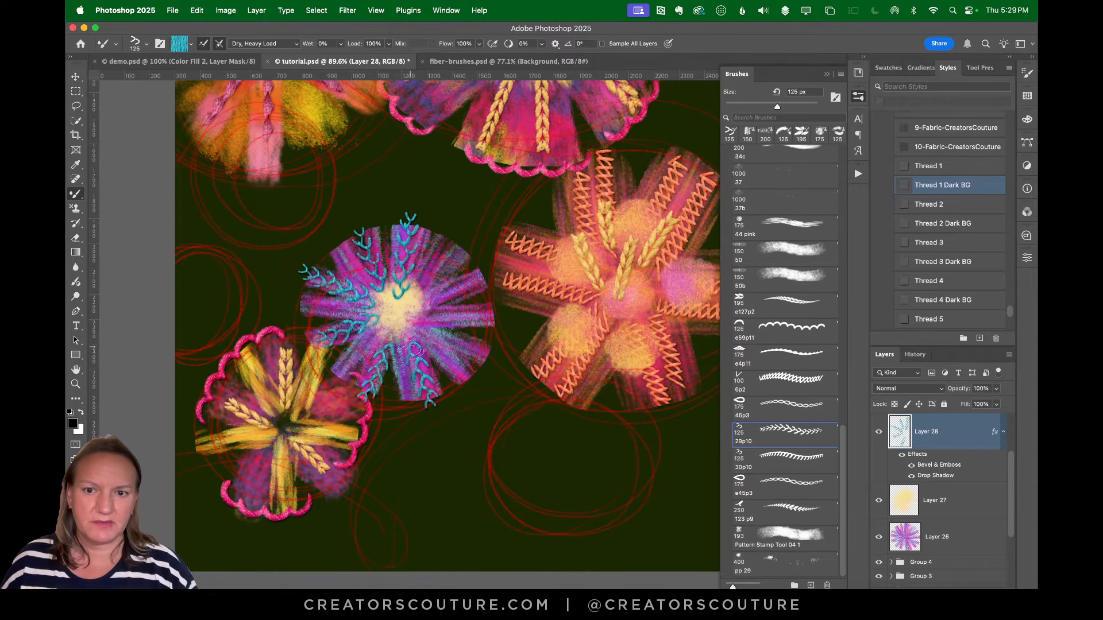
drag(495, 371, 429, 328)
drag(501, 281, 426, 309)
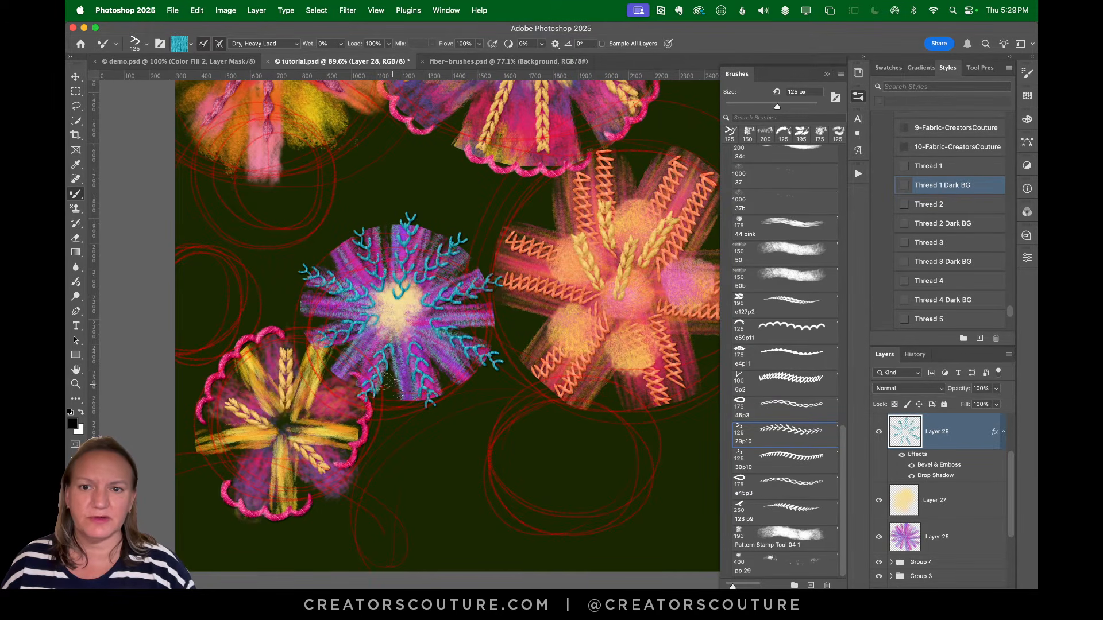
drag(458, 233, 409, 290)
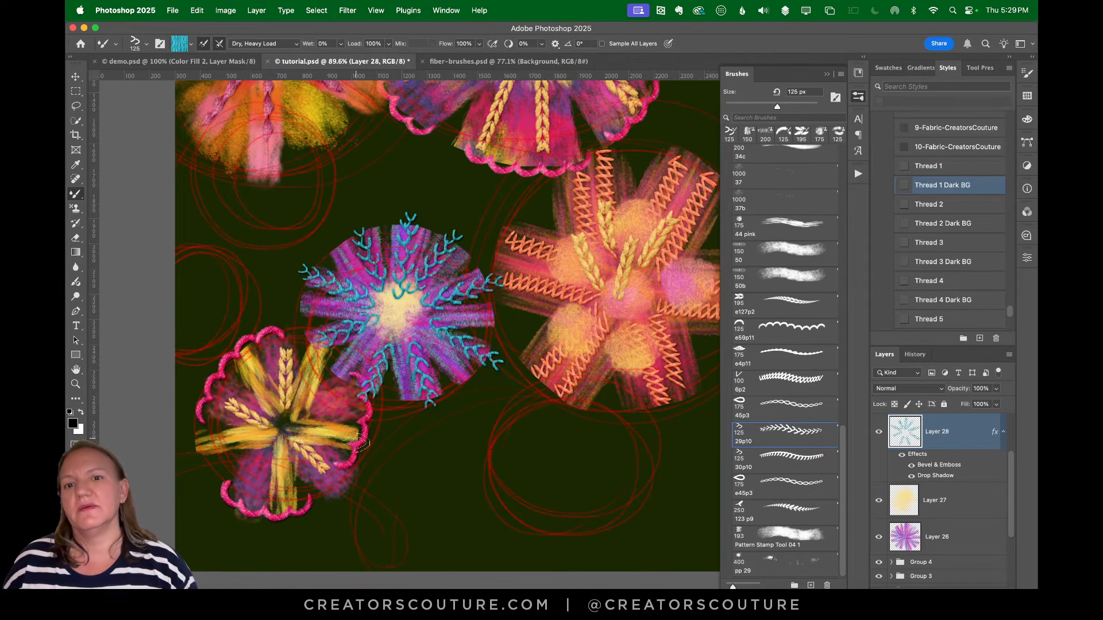
key(super+s)
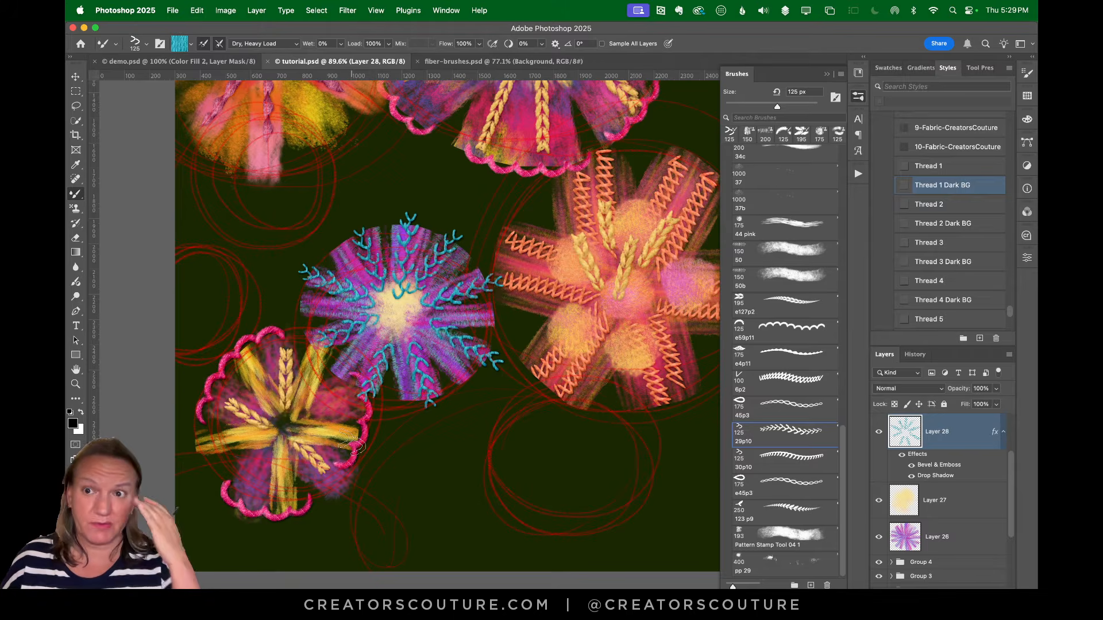
Choose Pattern Stamp brush 34b at 200 px for the next flower in tutorial.psd
click(229, 61)
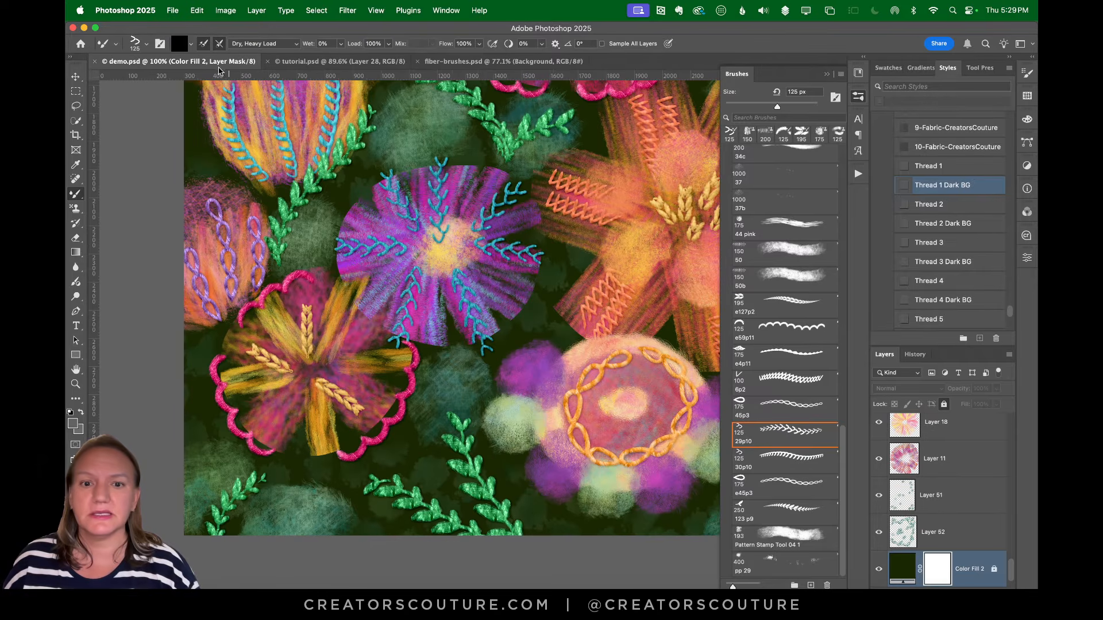
click(70, 208)
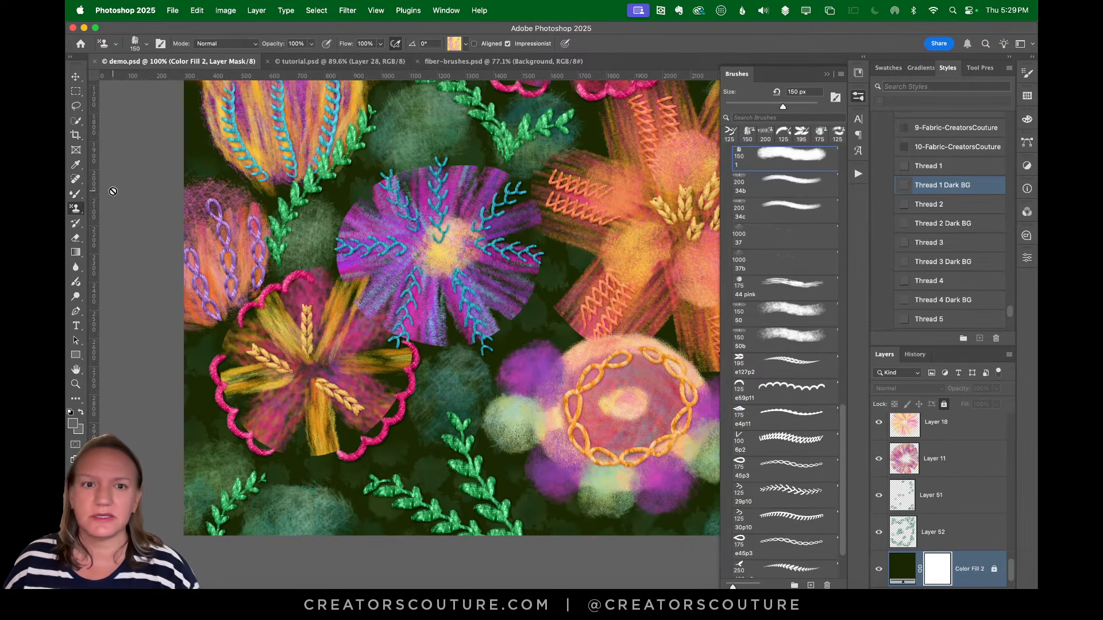
click(780, 190)
click(357, 61)
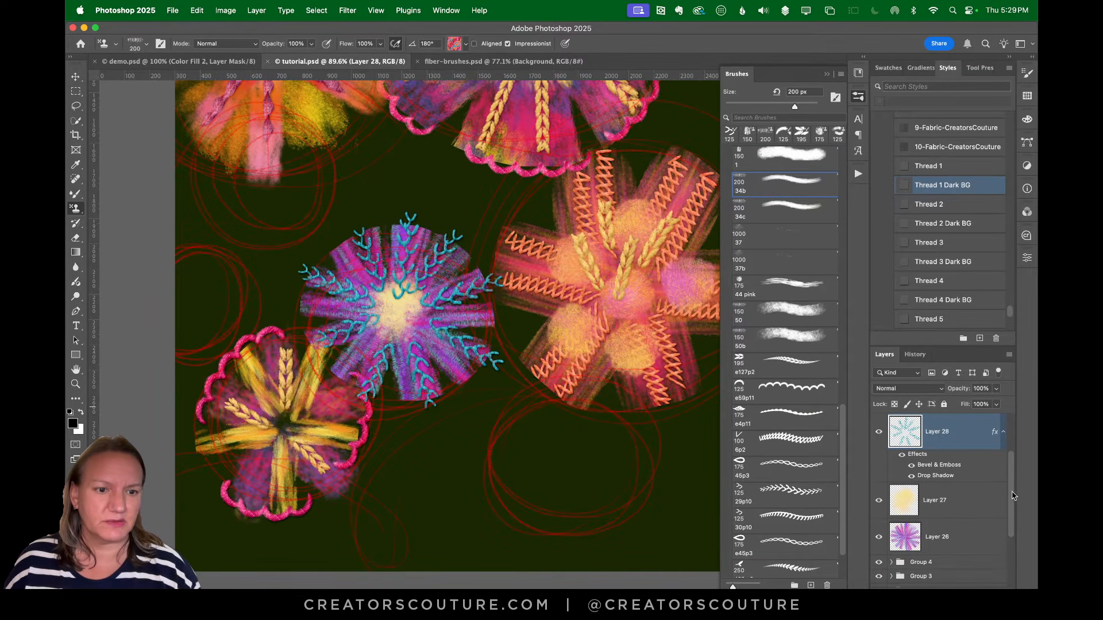
Group Layers 26 through 28, which make up the purple flower, and add a new layer above the flower groups
mouse_move(1013, 492)
mouse_down()
mouse_move(1012, 459)
mouse_move(1013, 508)
mouse_up()
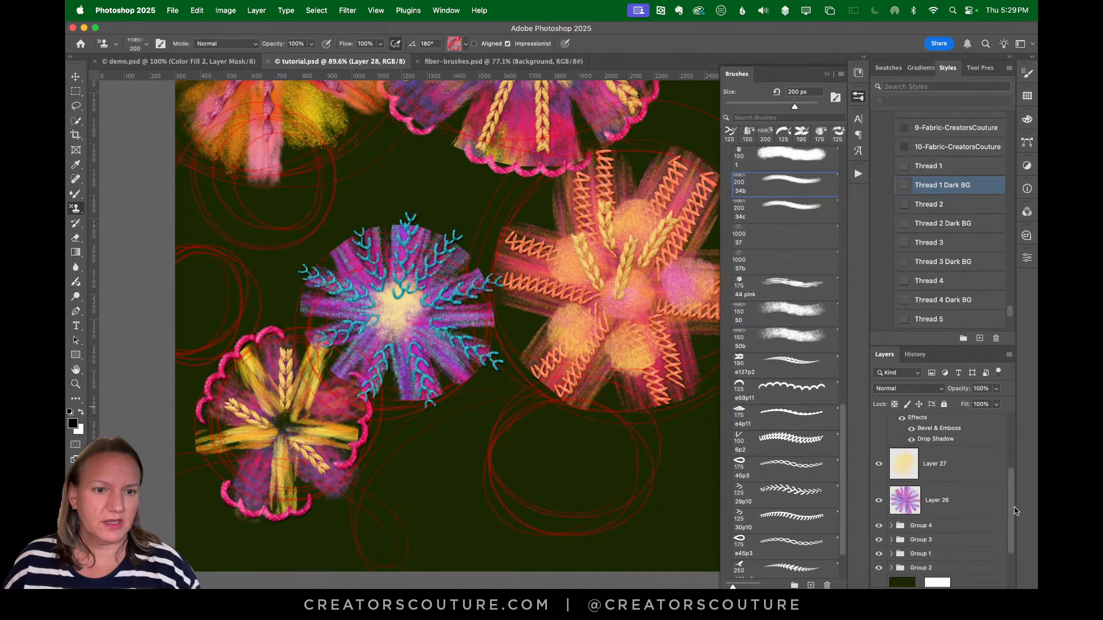
scroll(1010, 505, up, 2)
shift+click(952, 546)
key(super+g)
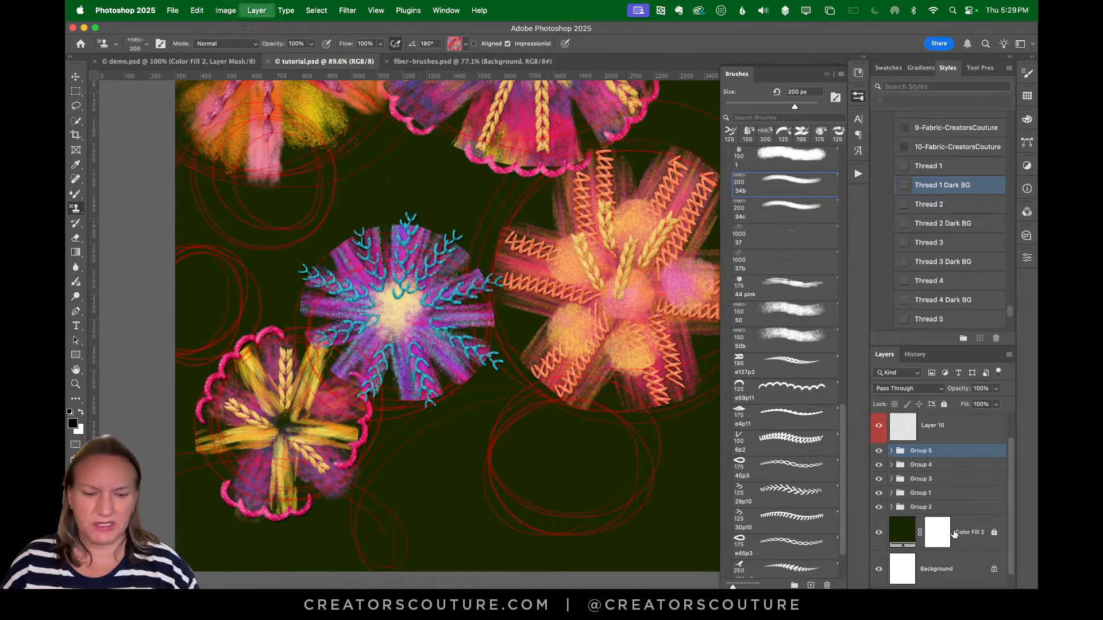
key(super+shift+alt+n)
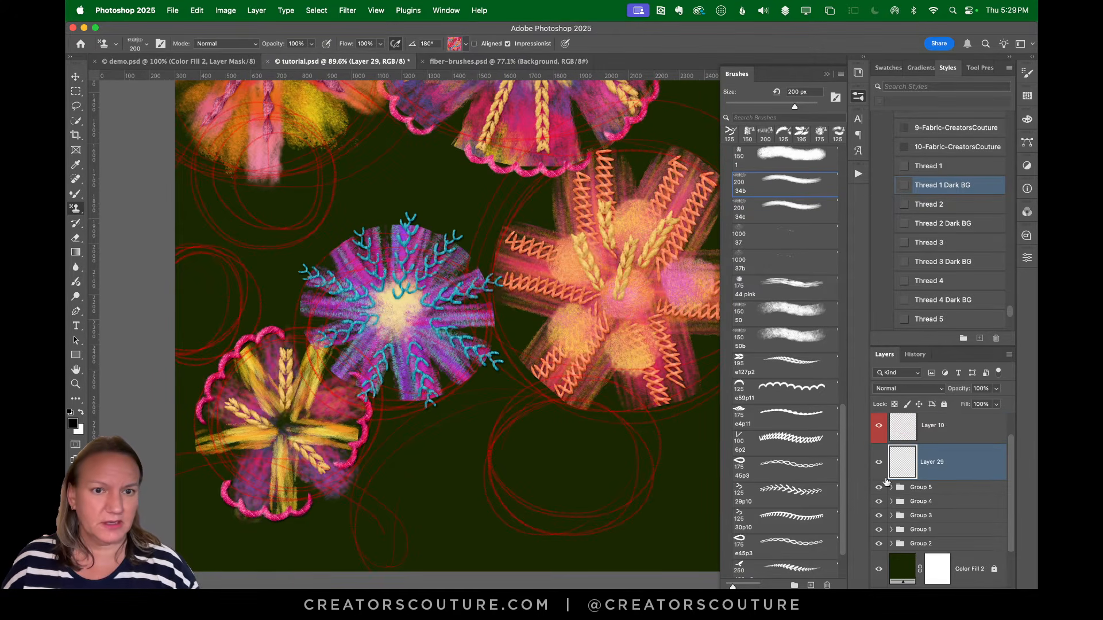
click(780, 217)
drag(500, 164, 451, 290)
key(super+z)
click(231, 61)
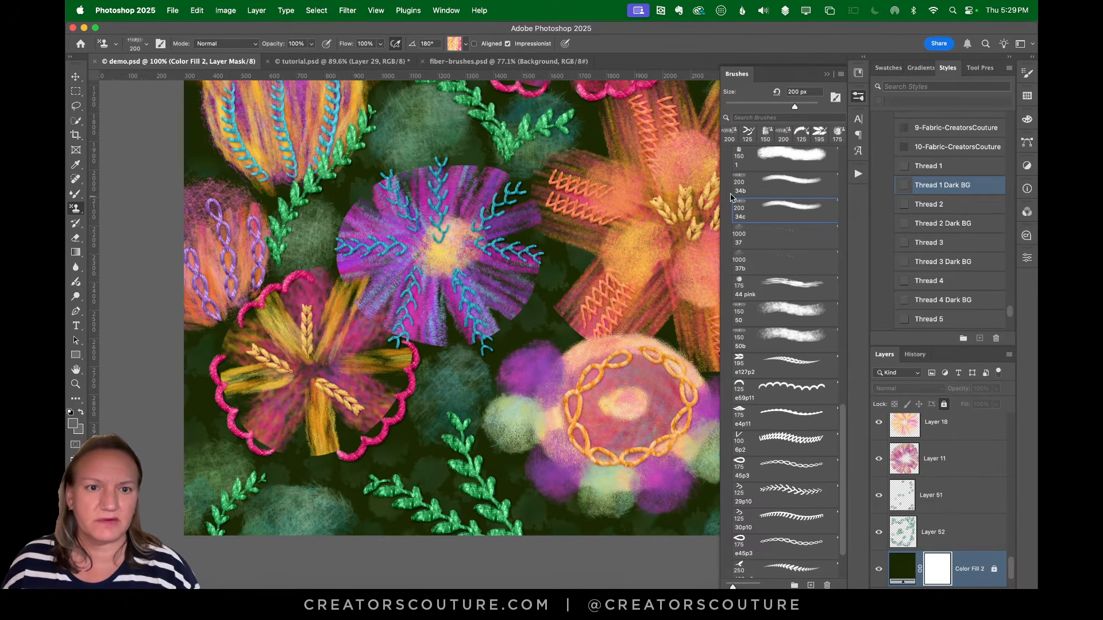
click(790, 195)
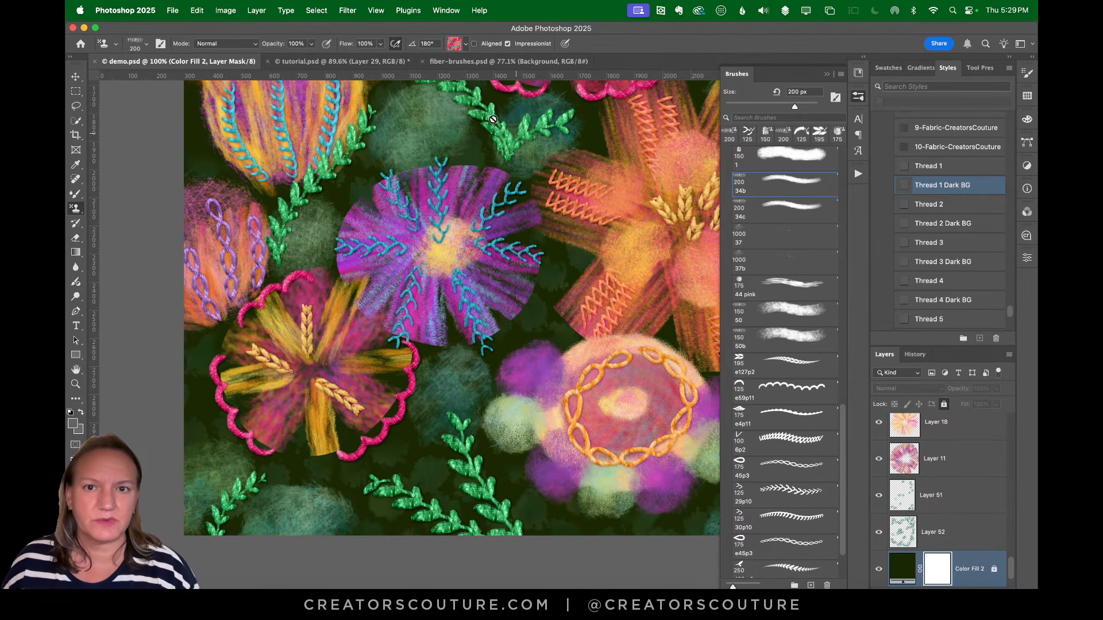
click(342, 61)
mouse_move(310, 204)
mouse_down()
mouse_move(261, 252)
mouse_move(319, 267)
mouse_up()
key(super+z)
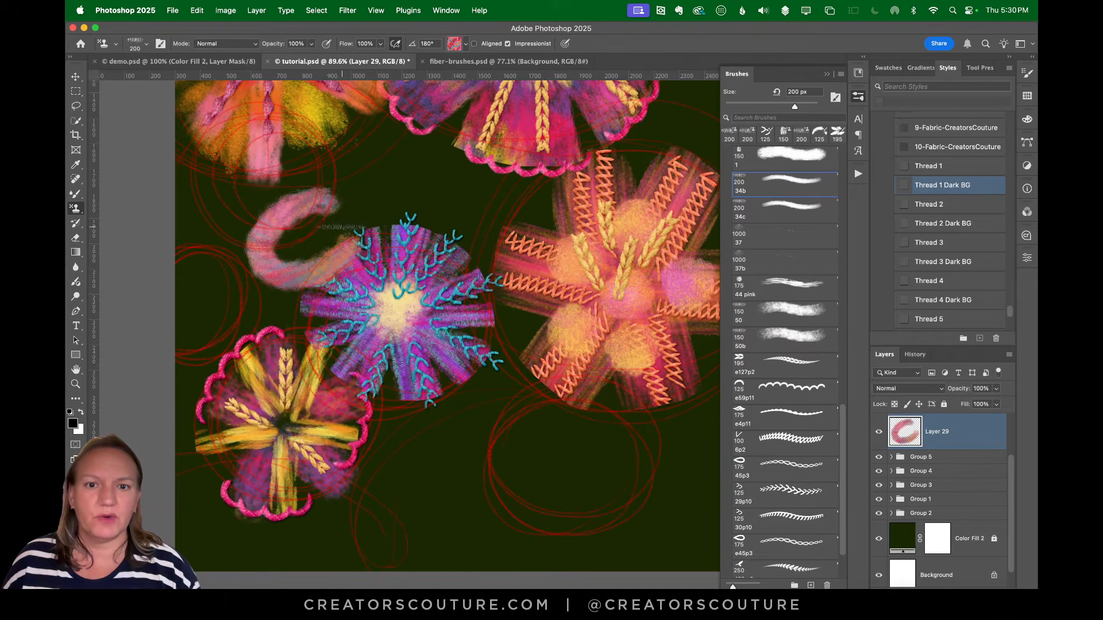
key(super+z)
Paint a pink ring over the sketched circle at the canvas's upper edge with Pattern Stamp brush 34b at 200 px, using demo.psd as reference
click(858, 96)
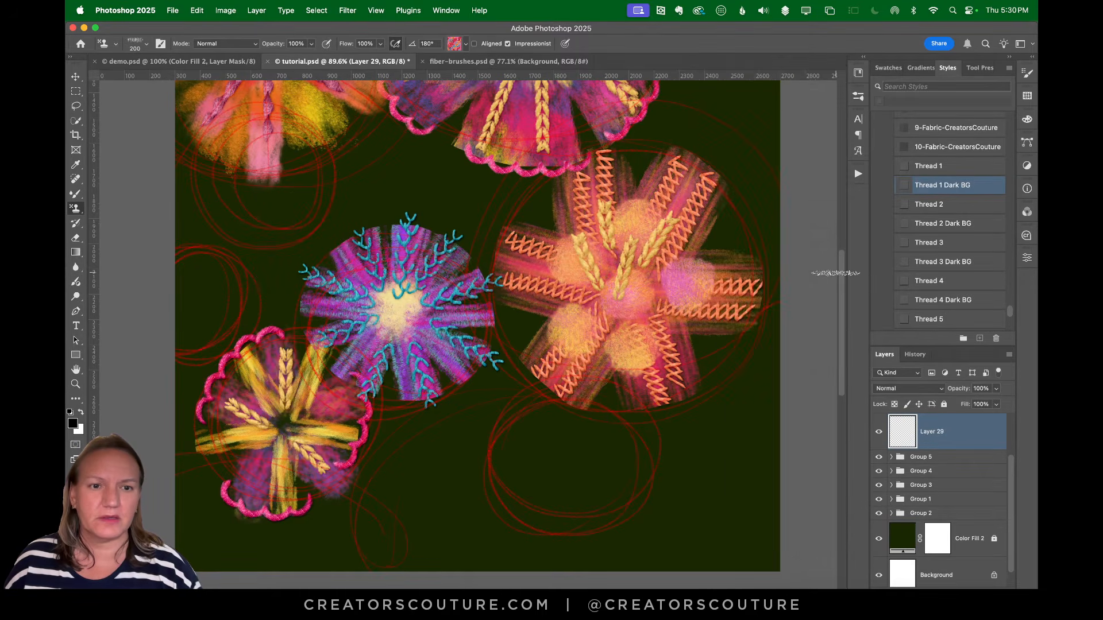
scroll(758, 233, up, 5)
click(230, 61)
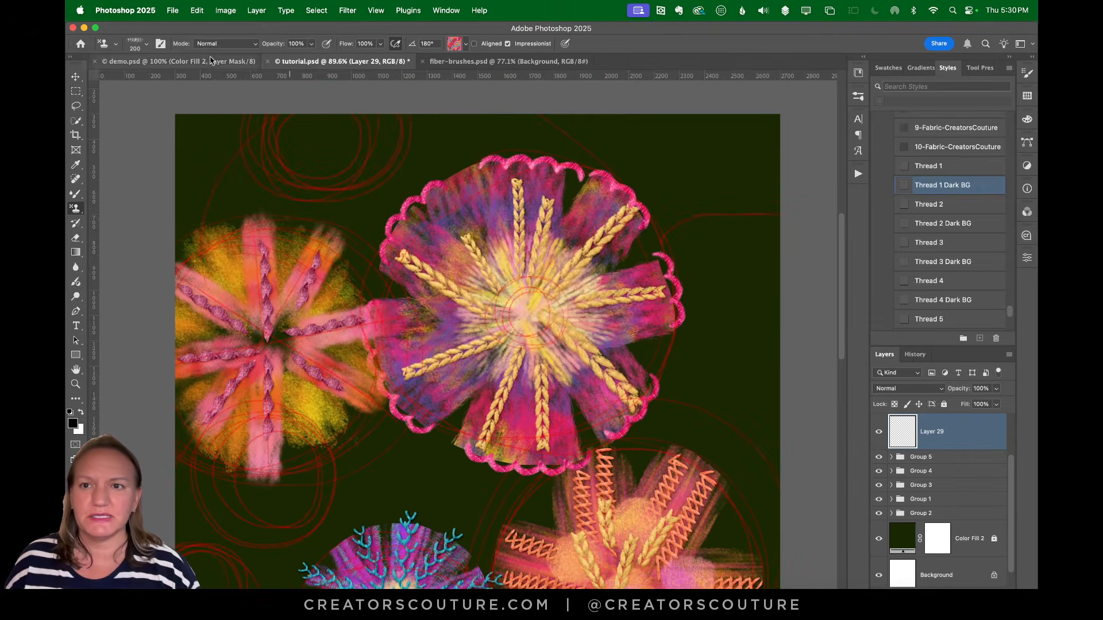
key(super+0)
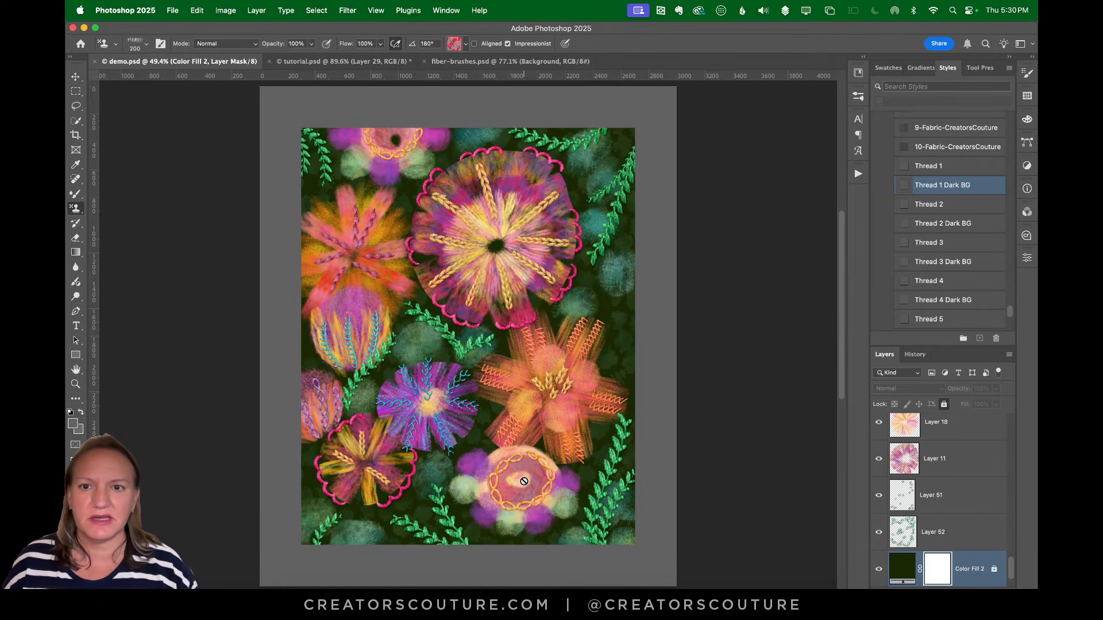
click(339, 61)
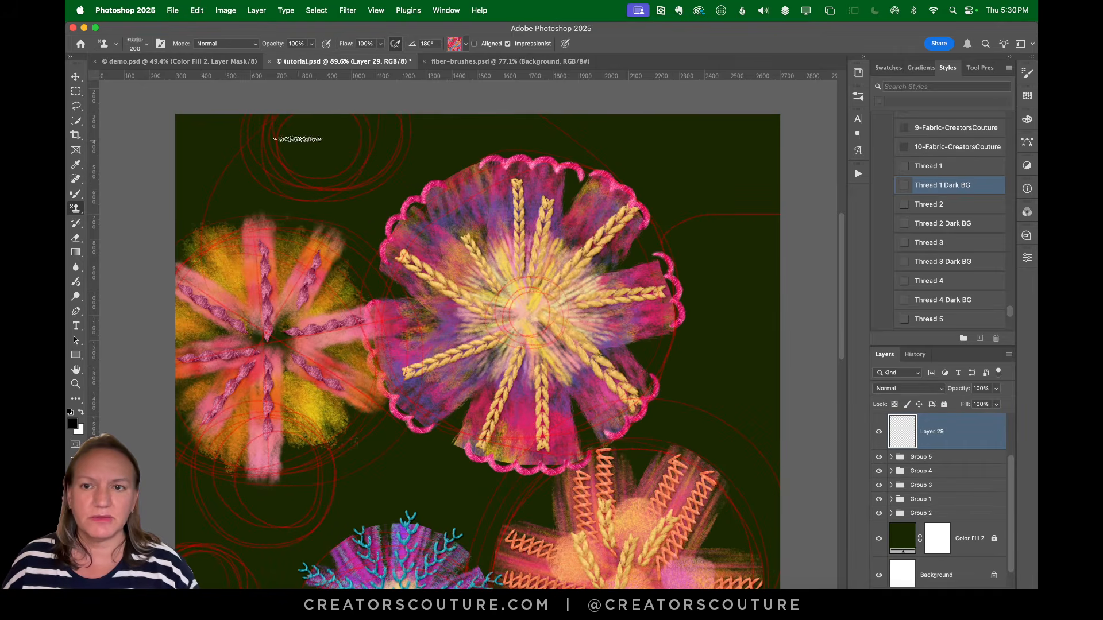
click(241, 62)
click(331, 62)
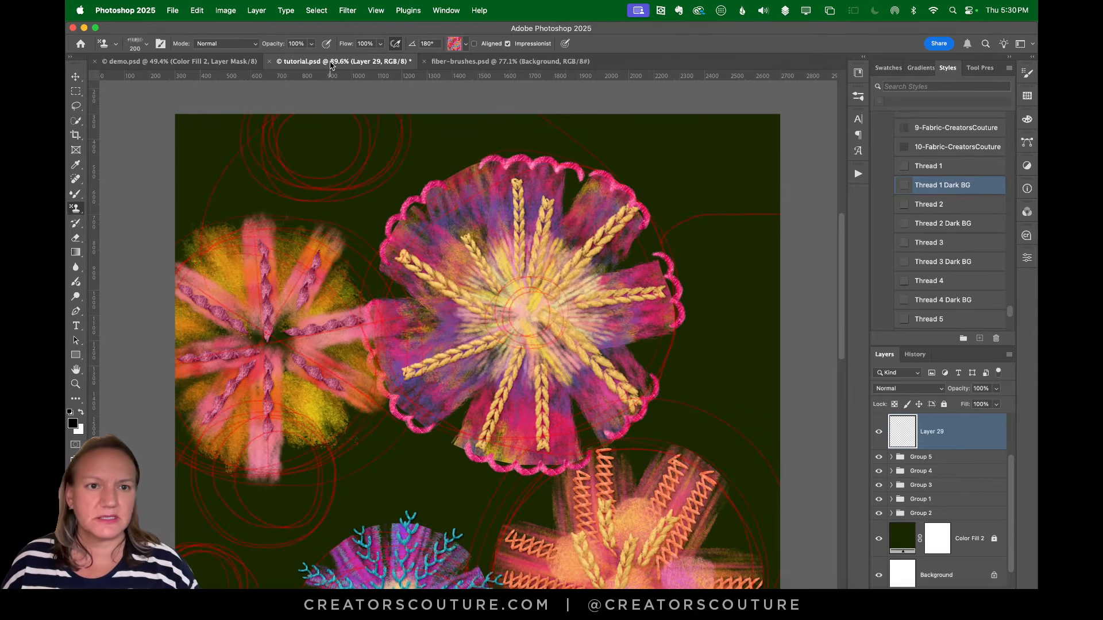
click(858, 96)
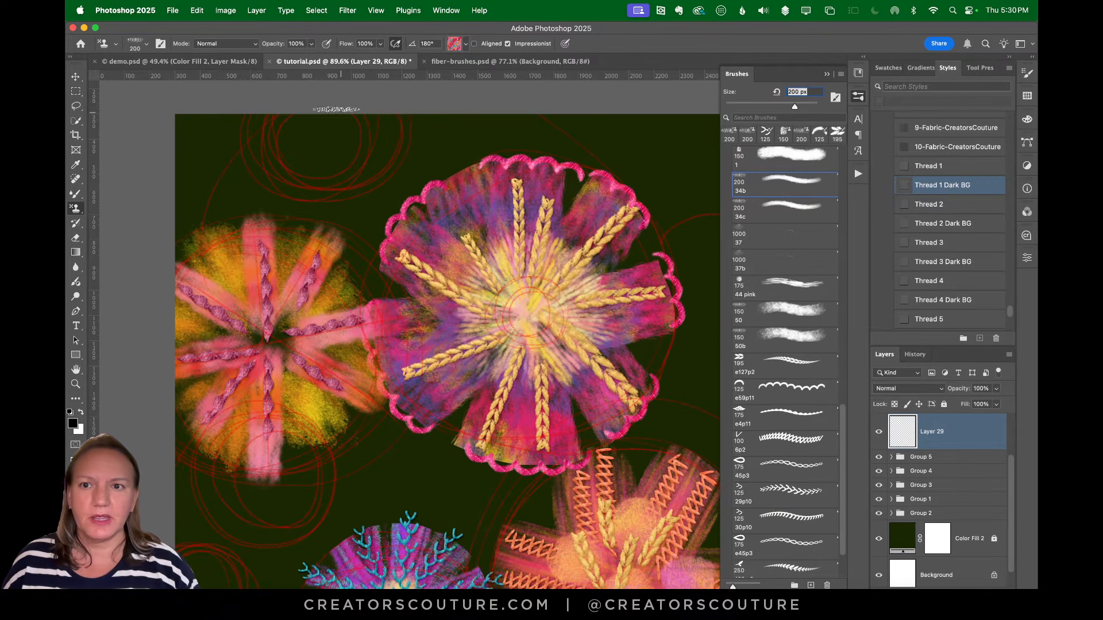
mouse_move(336, 115)
mouse_down()
mouse_move(319, 171)
mouse_move(295, 109)
mouse_move(384, 130)
mouse_move(332, 180)
mouse_up()
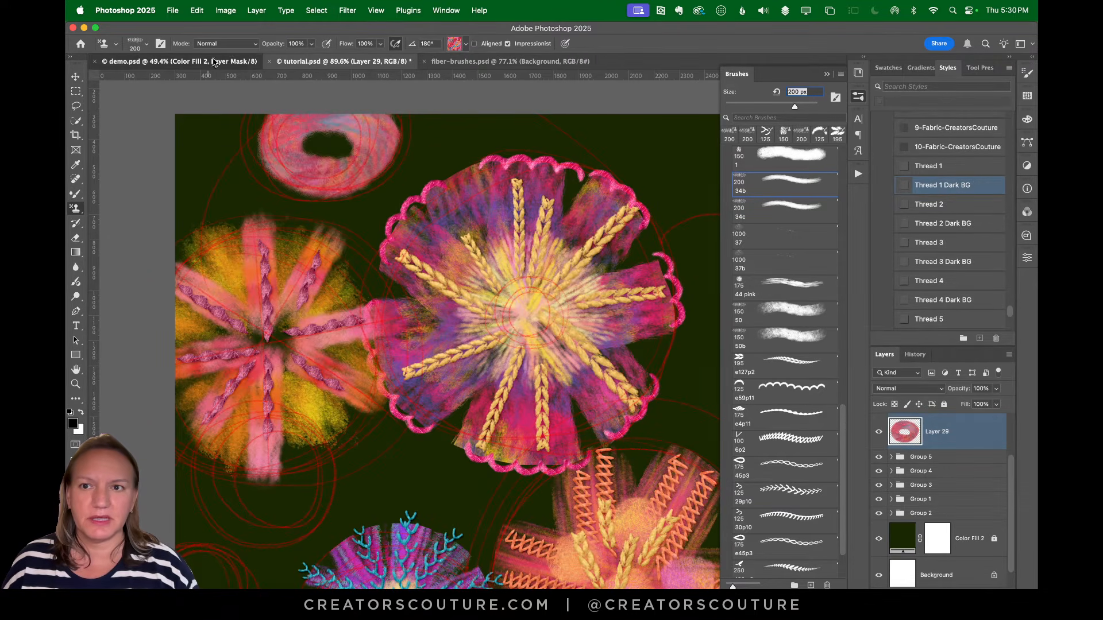
click(242, 61)
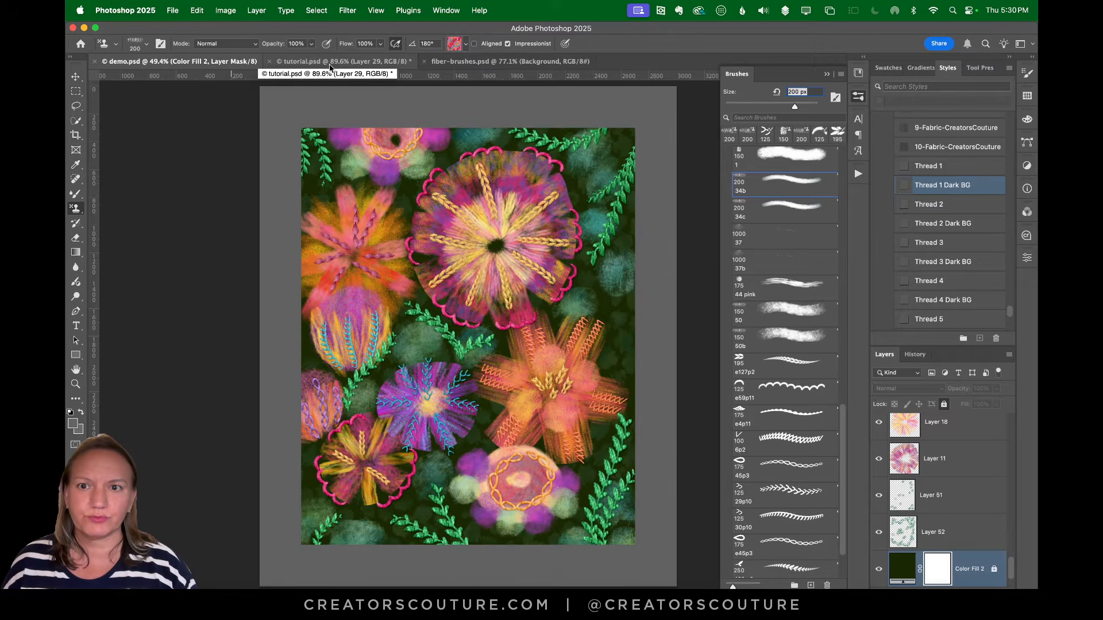
click(330, 64)
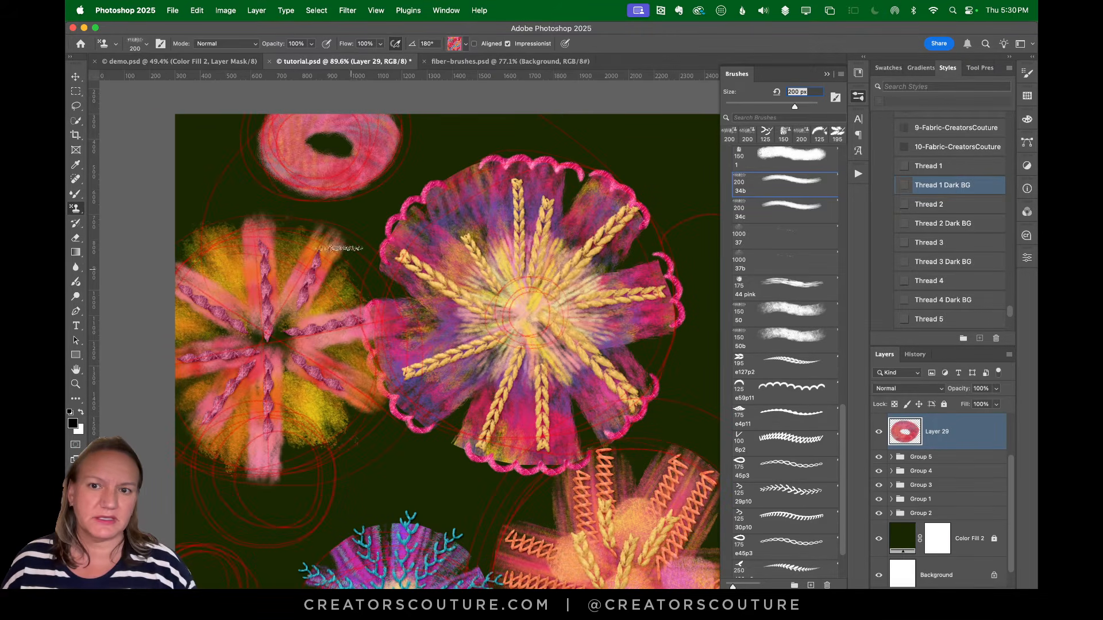
Paint a cream-pink ring over the sketched circle below the orange flower with Pattern Stamp brush 34c at 200 px, using demo.psd as reference
click(463, 46)
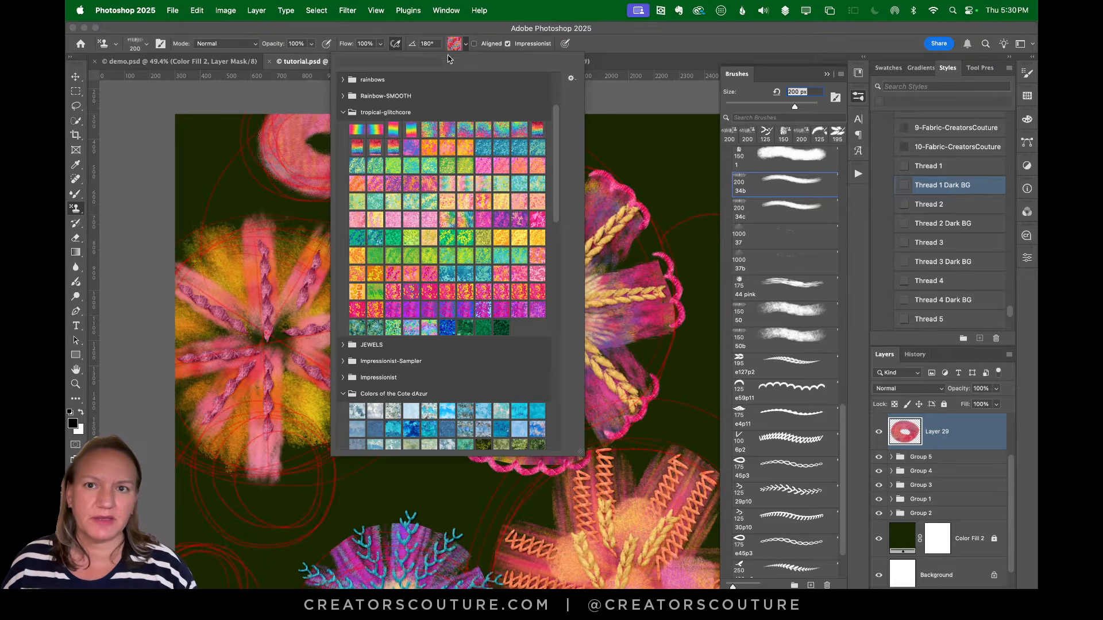
click(455, 47)
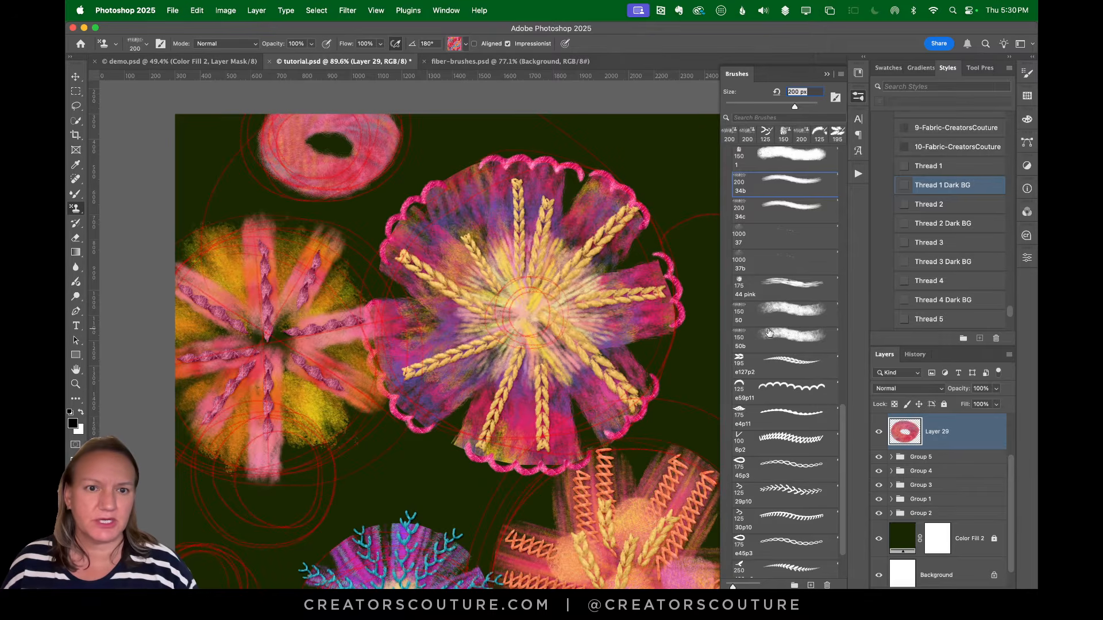
click(779, 209)
click(855, 97)
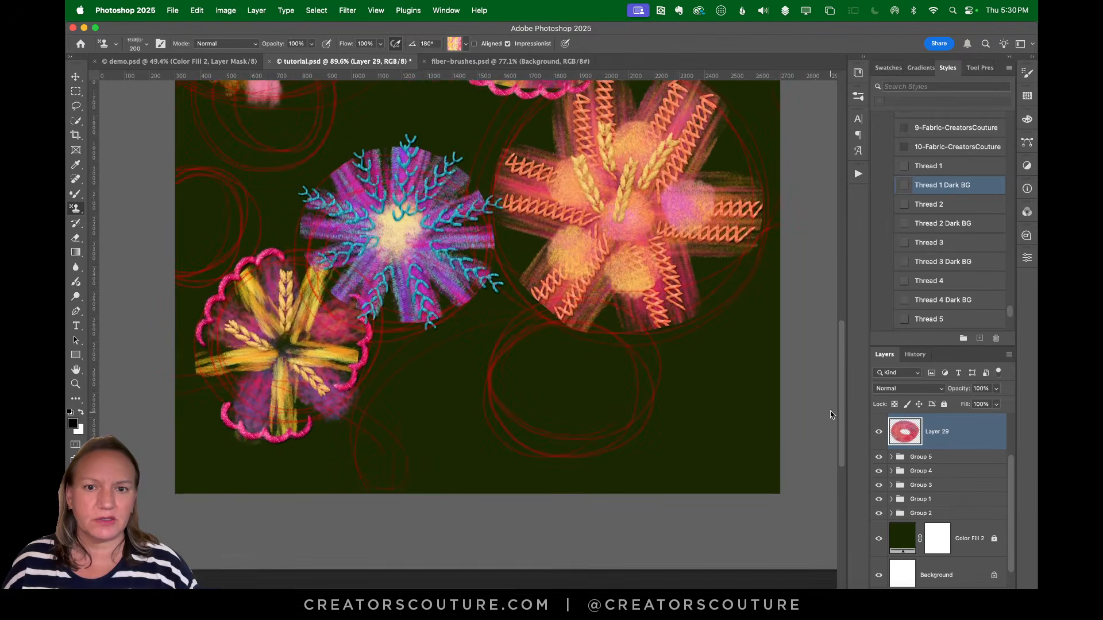
click(240, 62)
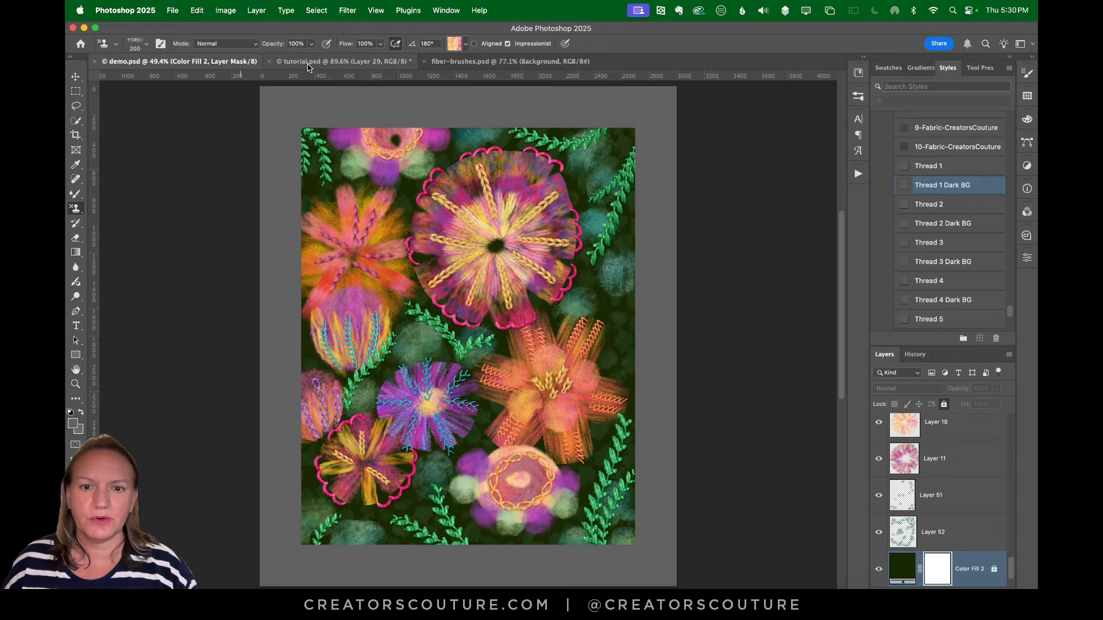
click(308, 61)
mouse_move(549, 402)
mouse_down()
mouse_move(609, 409)
mouse_move(506, 454)
mouse_move(597, 477)
mouse_move(592, 413)
mouse_move(536, 468)
mouse_move(611, 442)
mouse_move(618, 473)
mouse_up()
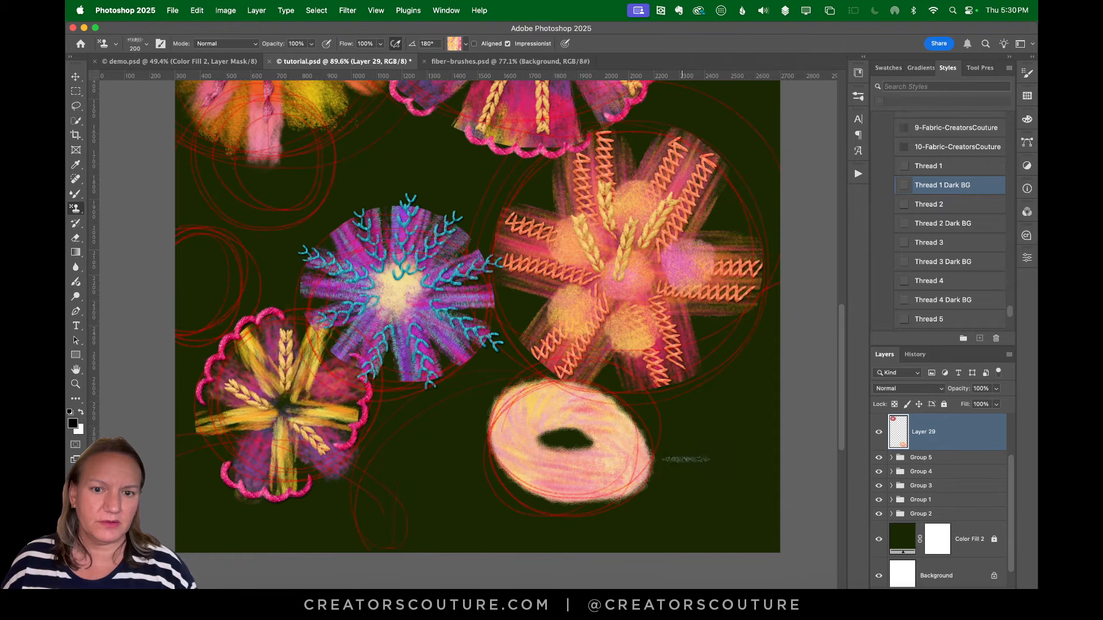
Fill the open center of the cream-pink ring below the orange flower with brush 34c, comparing it with demo.psd
click(264, 61)
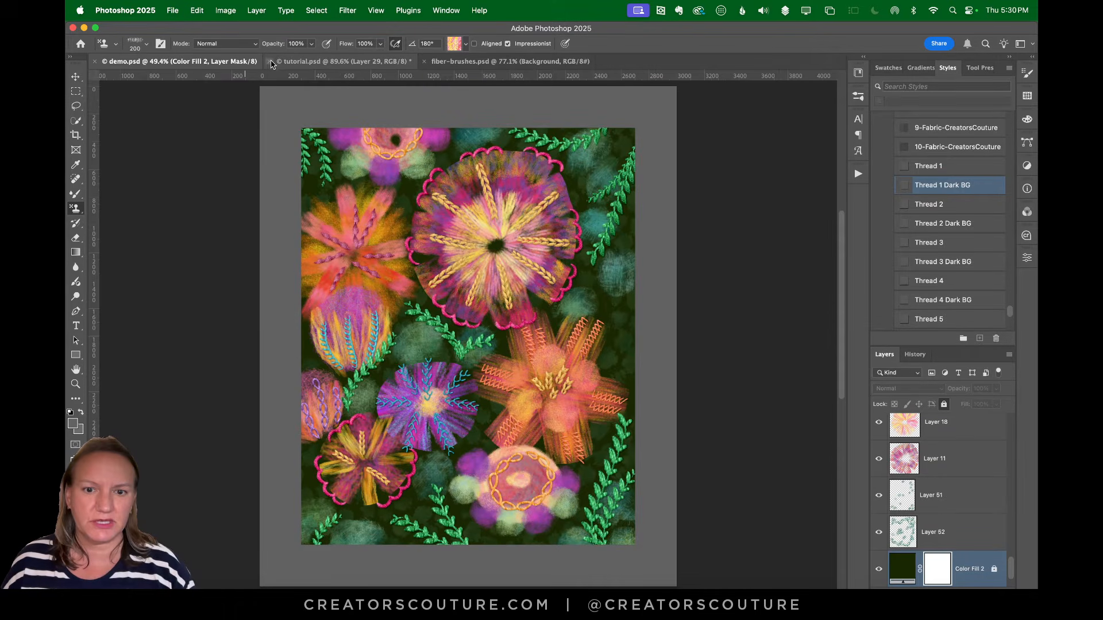
click(317, 67)
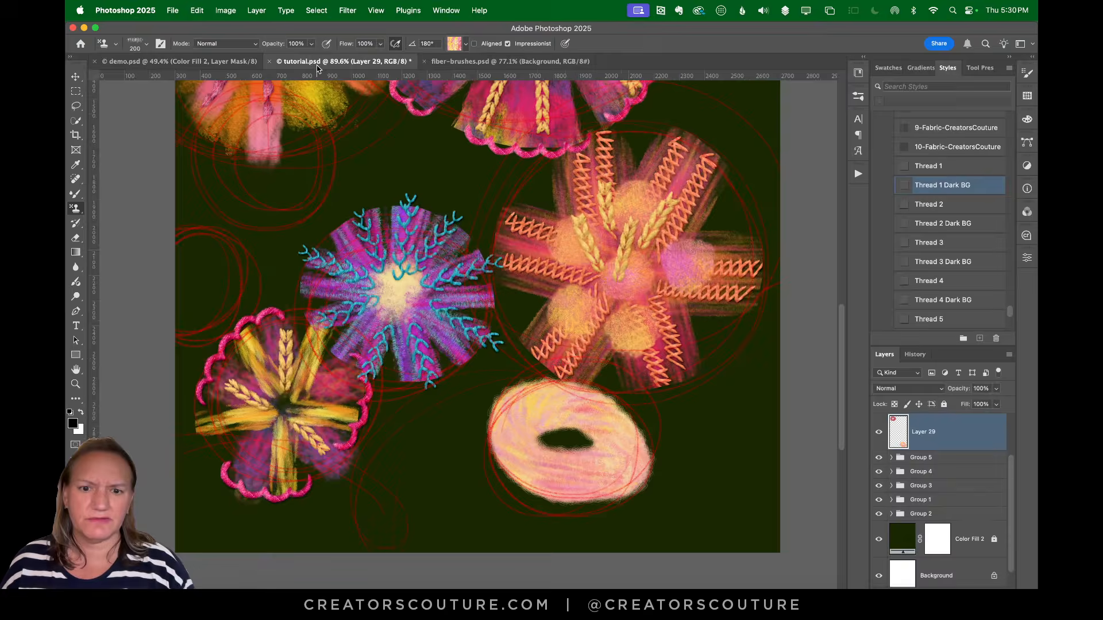
mouse_move(580, 447)
mouse_down()
mouse_move(569, 416)
mouse_move(563, 428)
mouse_move(570, 384)
mouse_up()
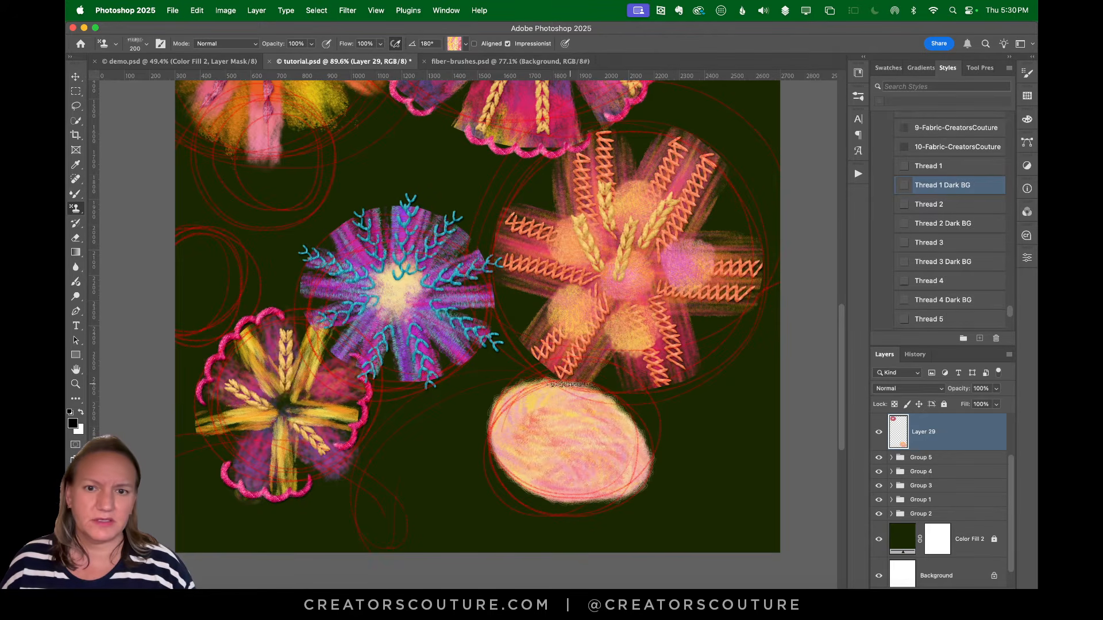
click(233, 59)
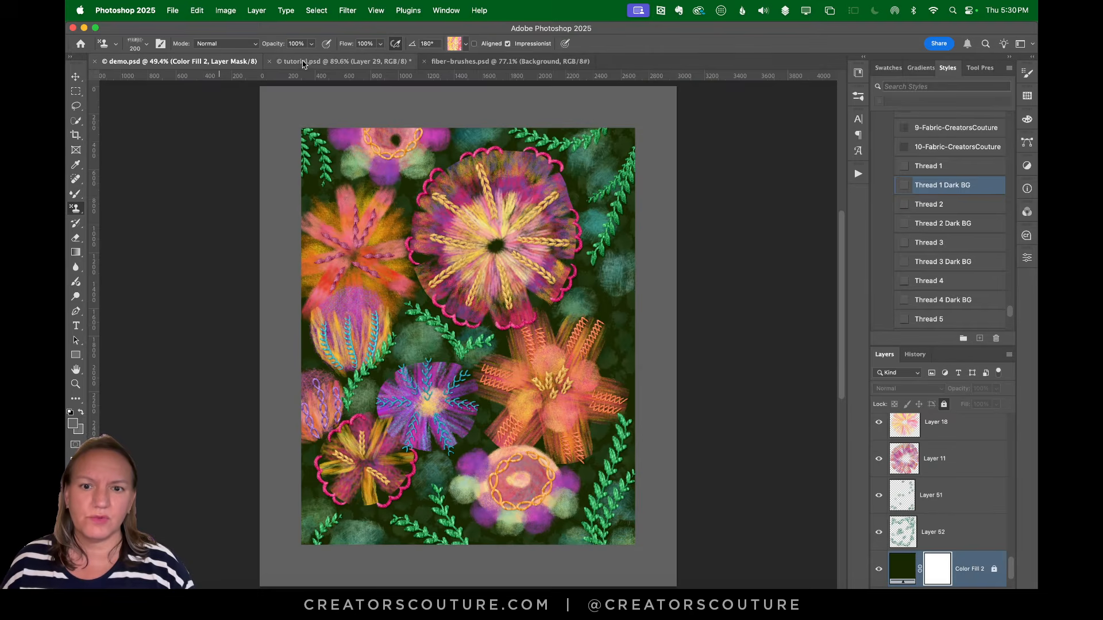
click(334, 64)
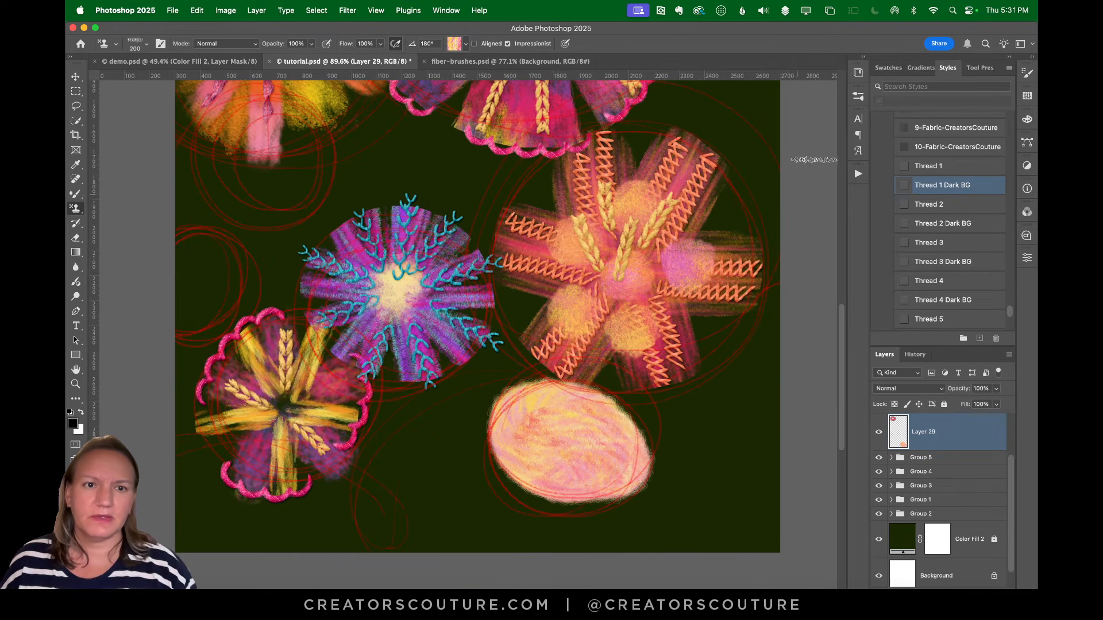
Paint a deep pink ring inside the filled cream oval with Pattern Stamp brush 34b at 200 px
click(858, 96)
mouse_move(609, 425)
mouse_down()
mouse_move(520, 457)
mouse_move(600, 419)
mouse_move(579, 474)
mouse_up()
key(super+z)
mouse_move(528, 419)
mouse_down()
mouse_move(612, 437)
mouse_move(544, 480)
mouse_up()
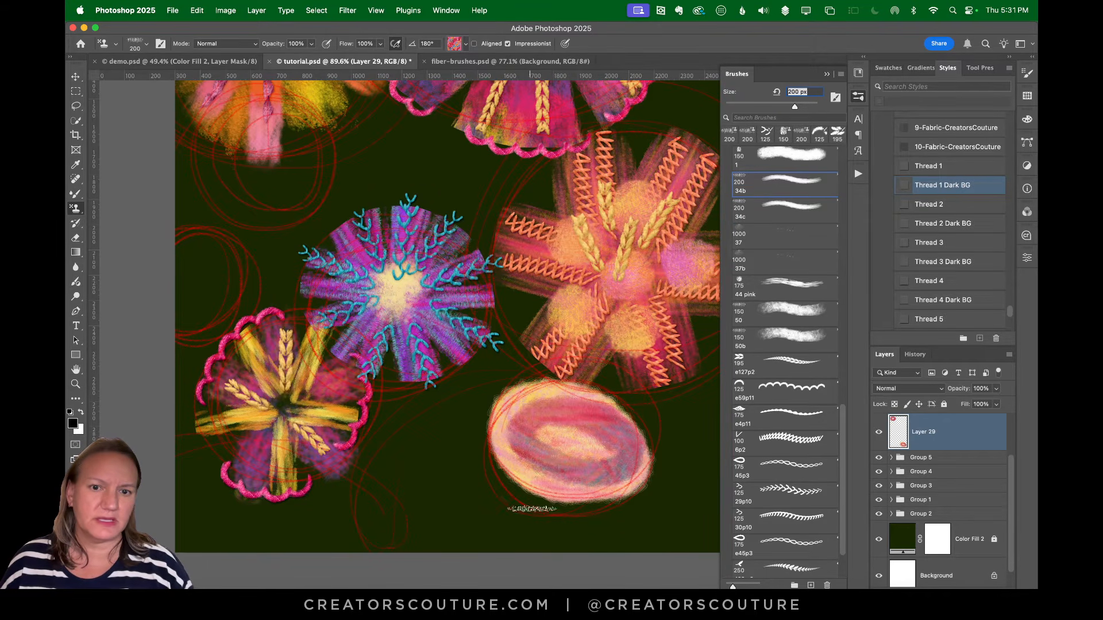
click(858, 96)
Paint a cream ring inside the pink ring at the canvas's upper edge with Pattern Stamp brush 34c at 200 px
scroll(840, 341, up, 10)
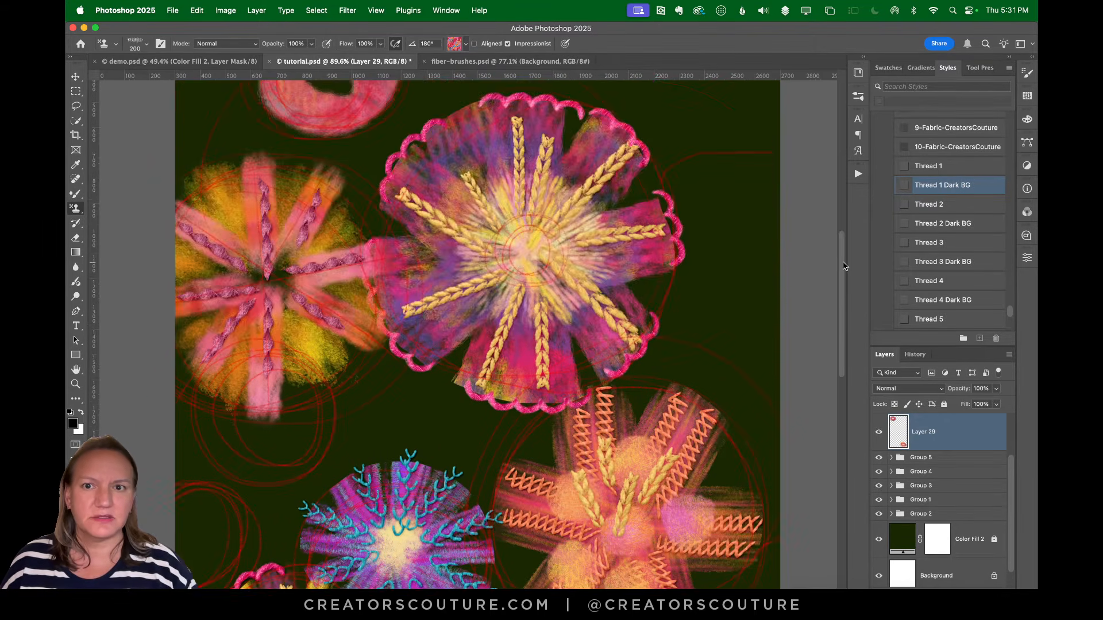
click(858, 96)
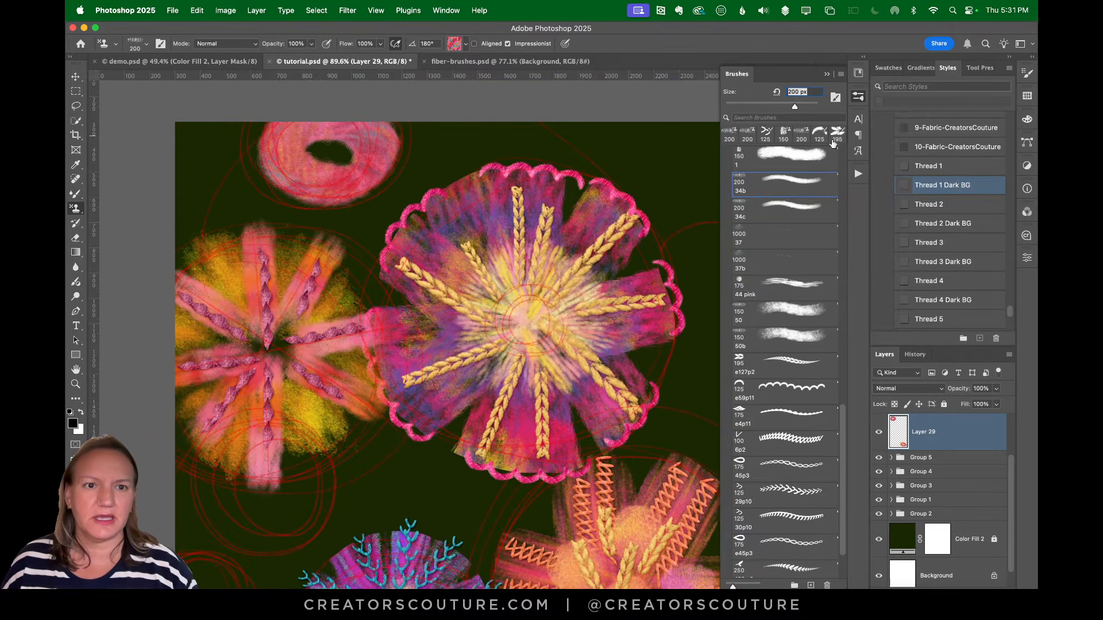
click(774, 204)
mouse_move(350, 131)
mouse_down()
mouse_move(290, 151)
mouse_move(362, 139)
mouse_move(328, 189)
mouse_up()
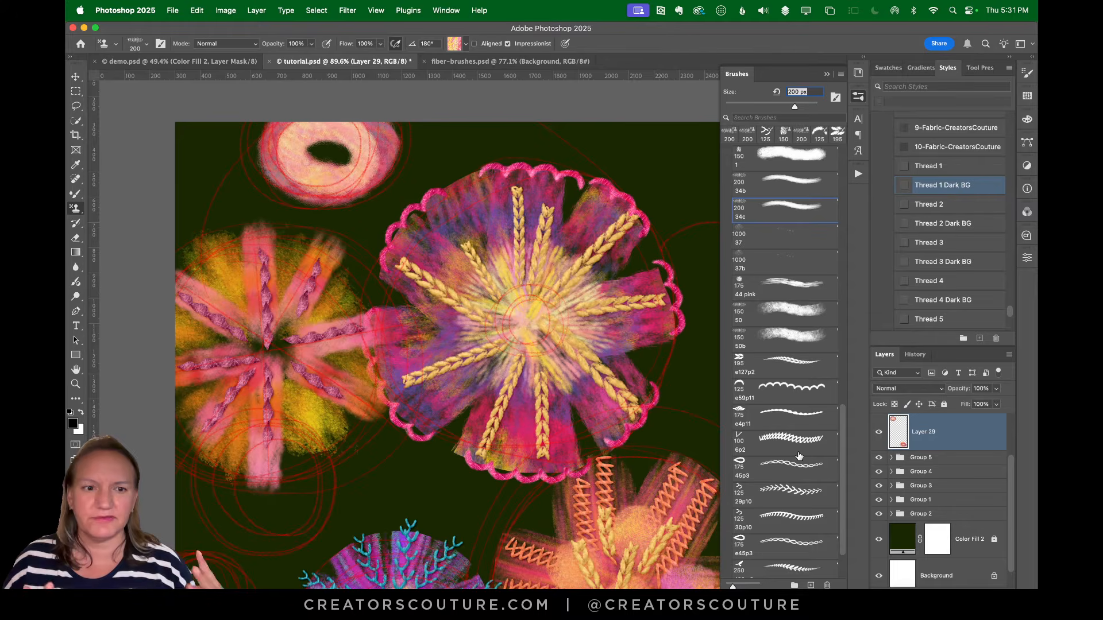
Select the upper ring with a rectangular marquee, separate it from Layer 29 onto its own layer, and add an empty layer above it
click(75, 91)
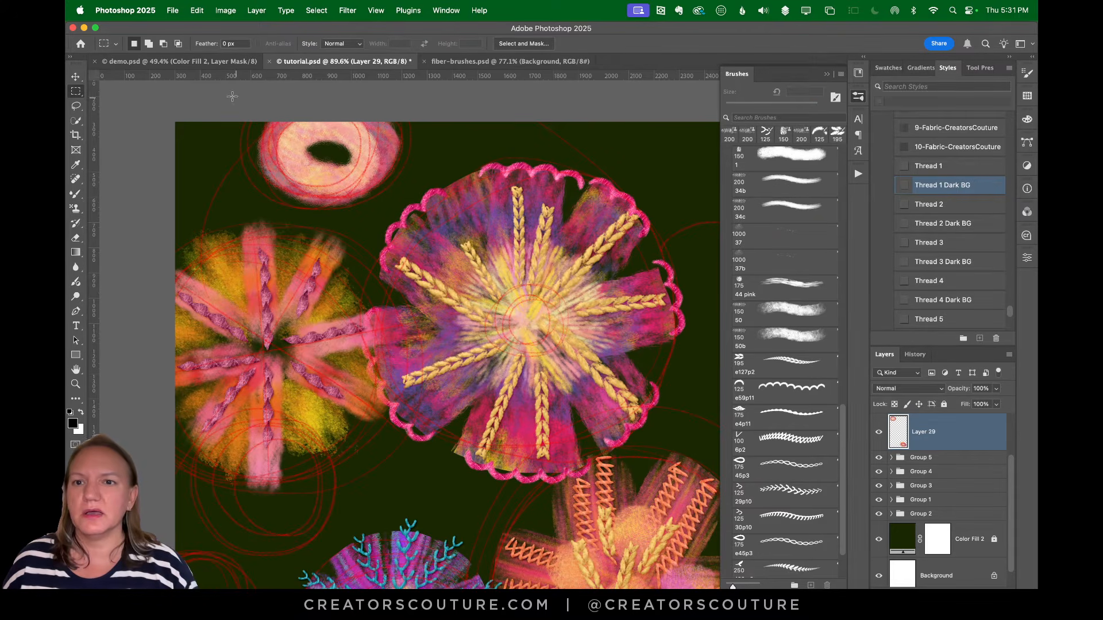
drag(221, 84, 442, 281)
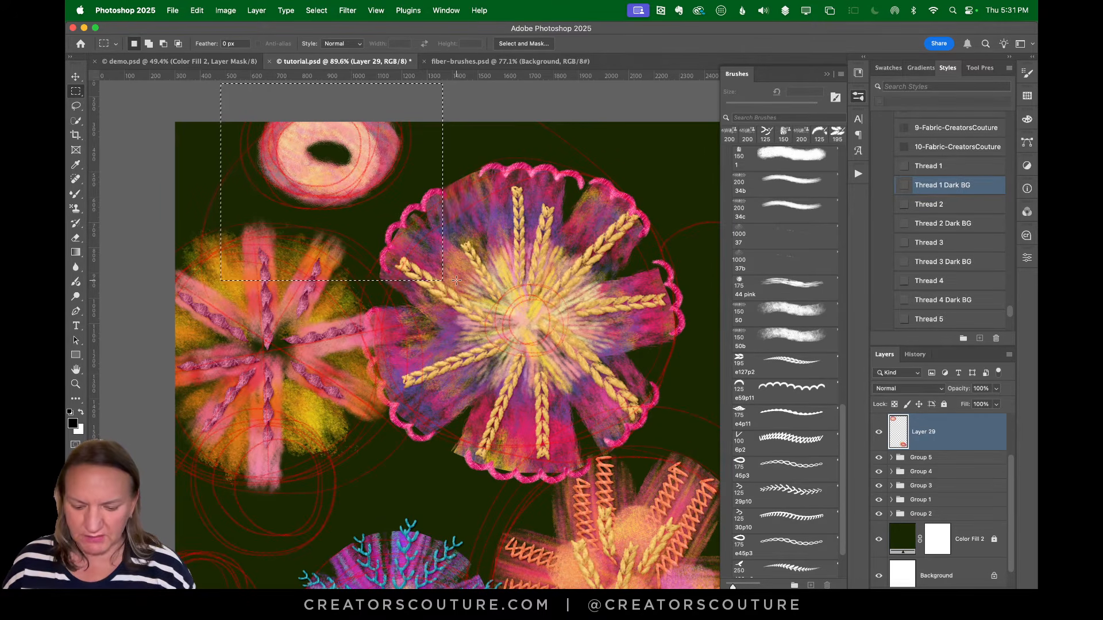
key(ctrl+j)
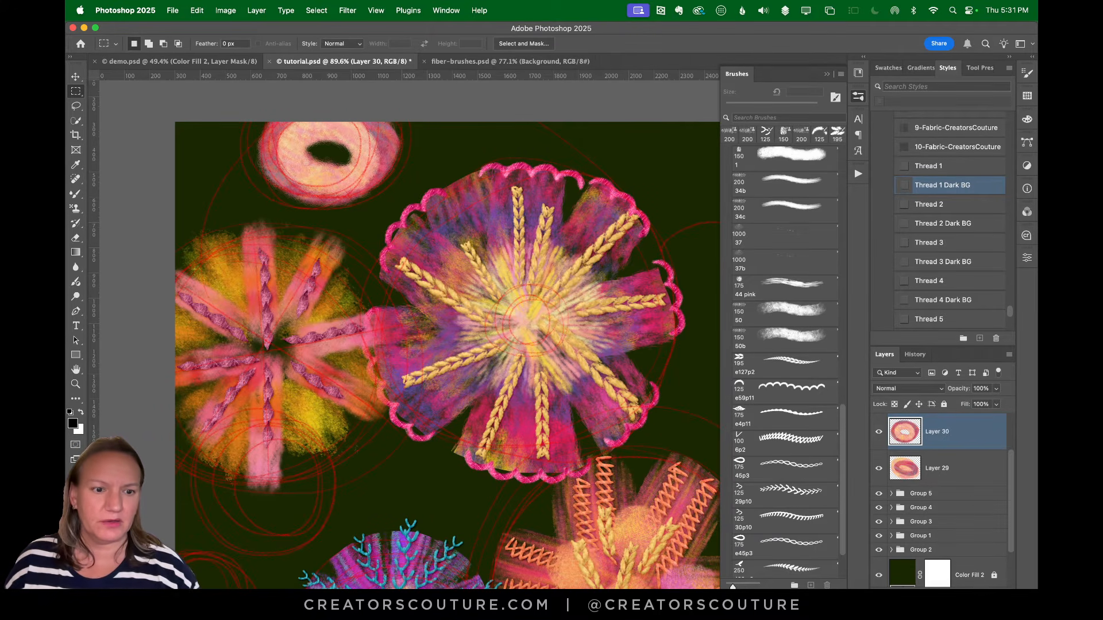
key(super+shift+alt+n)
click(878, 469)
click(879, 469)
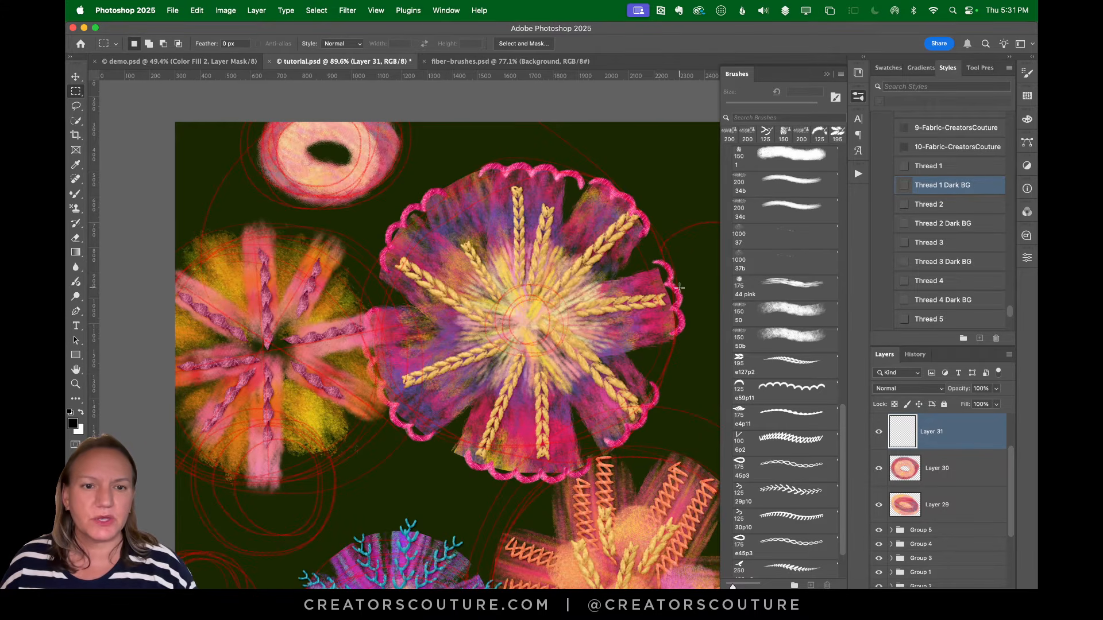
Test Pattern Stamp brushes 37b, 37, 34c and 44 pink on the empty layer, undo the test strokes, and choose brush 50 at 150 px
click(75, 208)
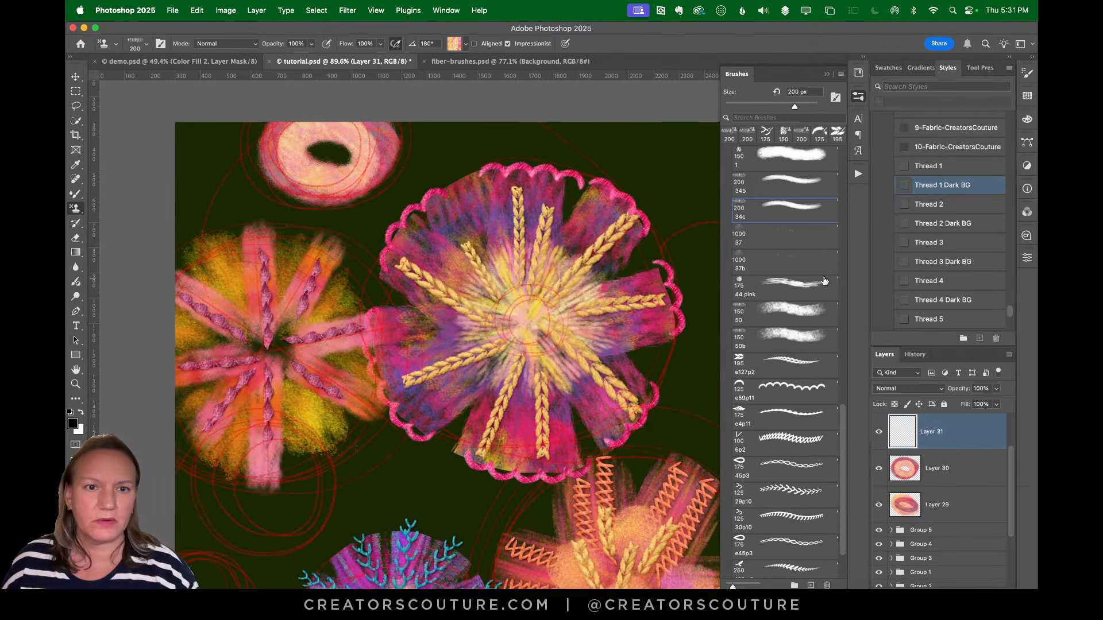
click(792, 259)
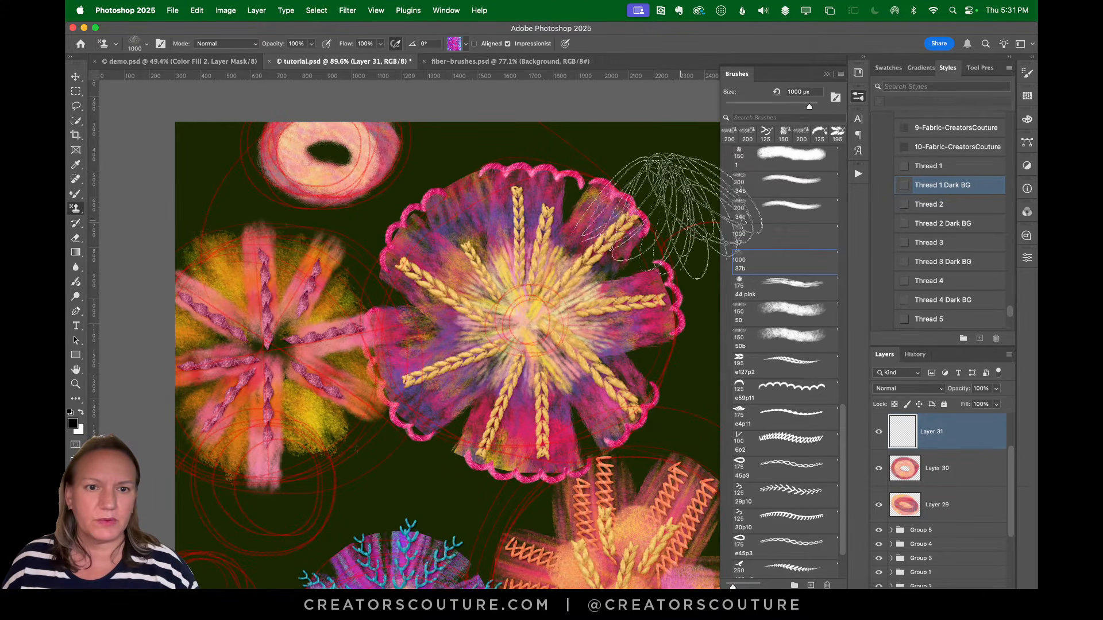
click(786, 242)
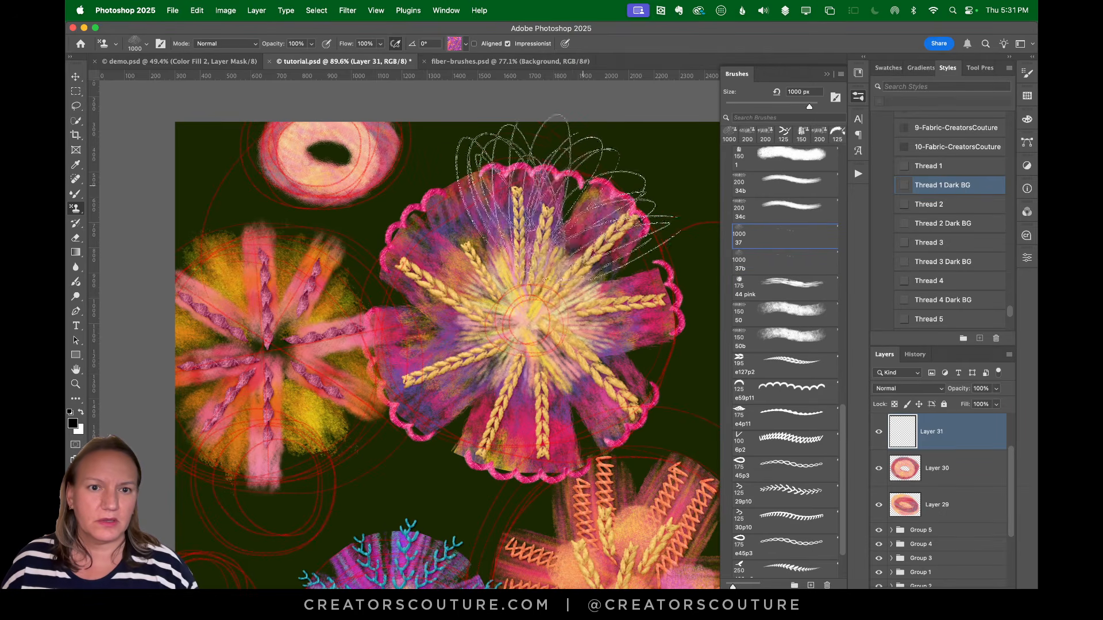
click(768, 208)
mouse_move(609, 192)
mouse_down()
mouse_move(609, 173)
mouse_move(608, 214)
mouse_move(641, 175)
mouse_move(656, 219)
mouse_move(640, 229)
mouse_up()
key(super+z)
click(769, 307)
key(super+z)
click(783, 294)
key(super+z)
click(783, 319)
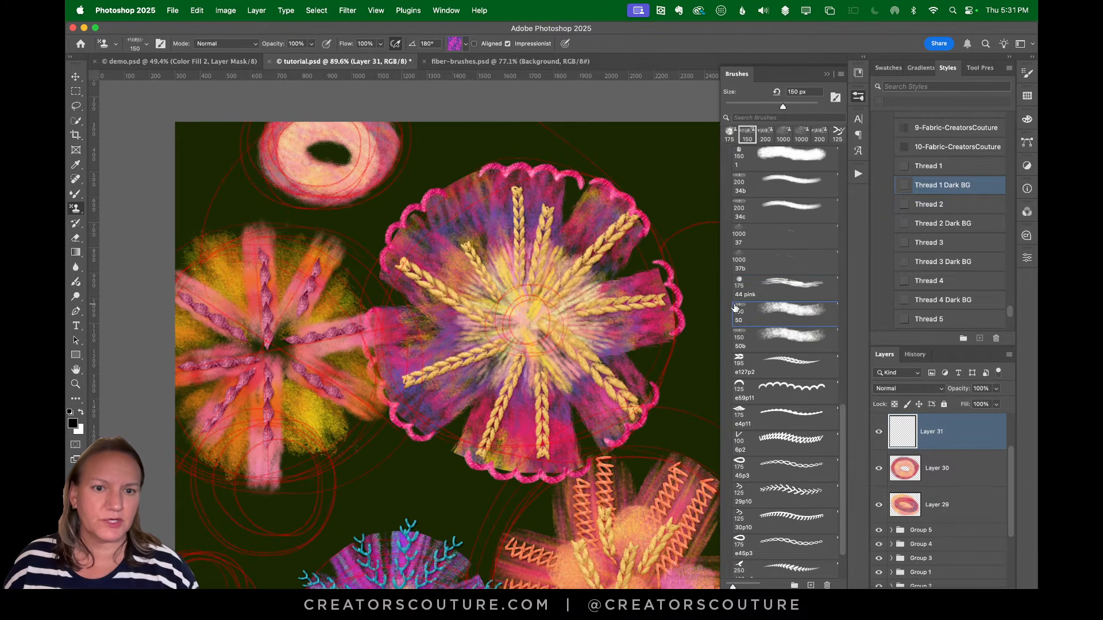
Paint purple round petals around the upper cream ring on Layer 31 with brush 50 at 150 px, using a close-up of demo.psd as reference
click(247, 61)
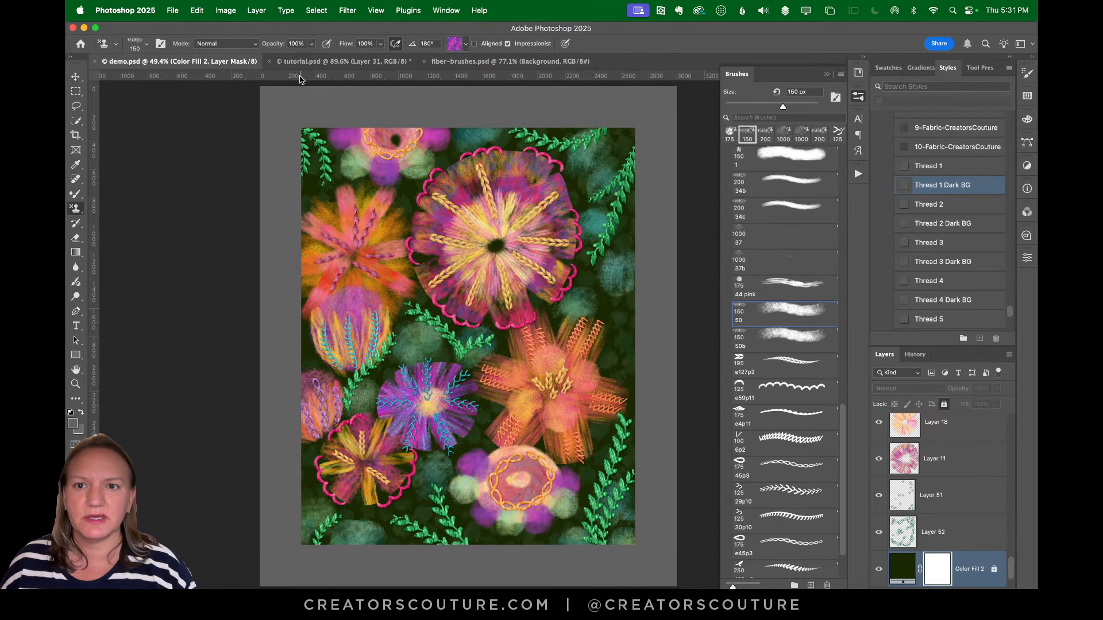
click(321, 61)
click(173, 61)
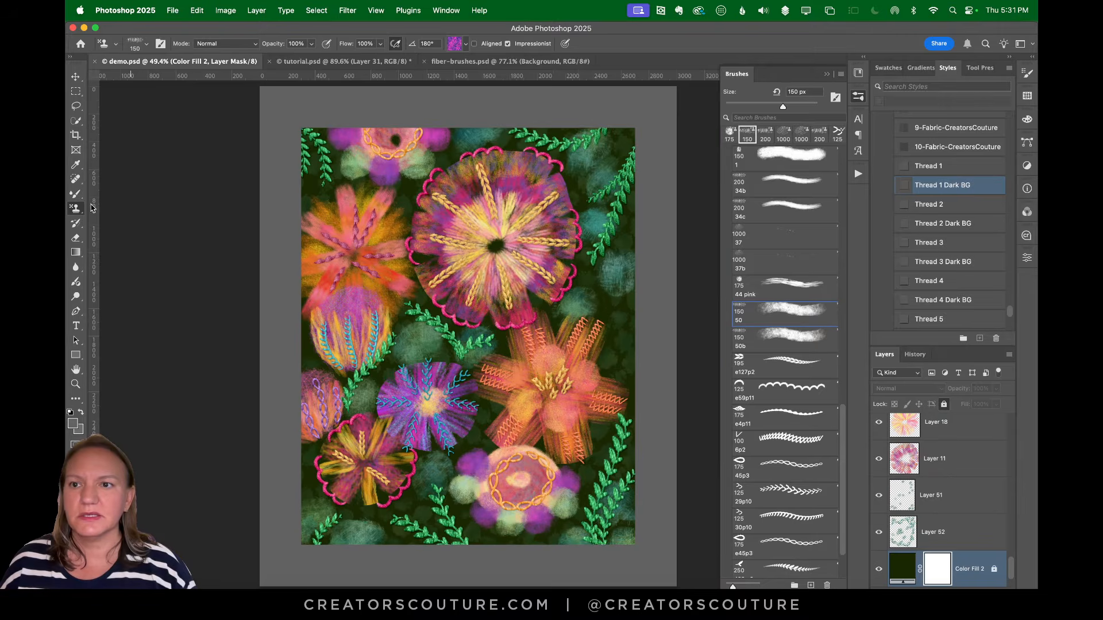
click(75, 385)
drag(418, 118, 350, 112)
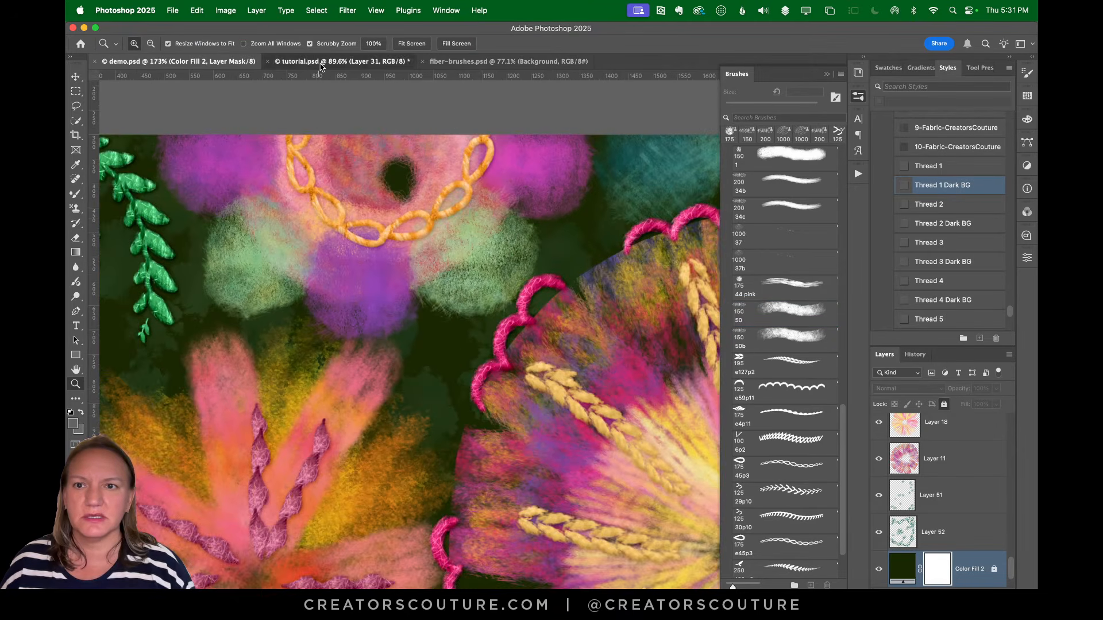
click(342, 61)
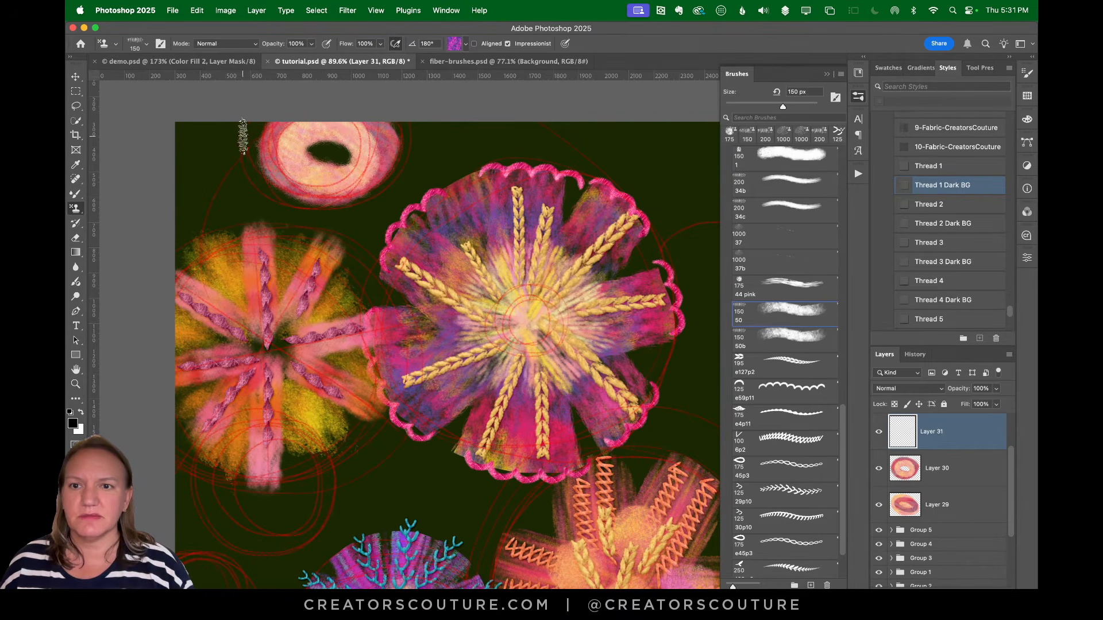
mouse_move(290, 145)
mouse_down()
mouse_move(319, 140)
mouse_move(242, 138)
mouse_move(211, 118)
mouse_up()
click(72, 212)
key(super+z)
drag(254, 229, 259, 247)
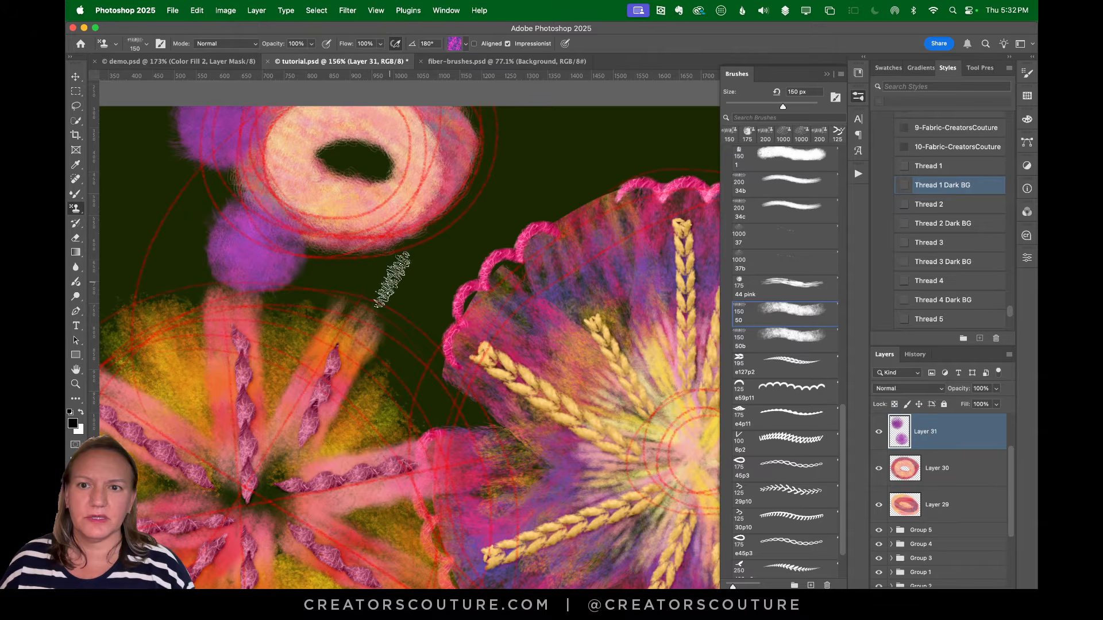
drag(386, 252, 379, 275)
mouse_move(506, 162)
mouse_down()
mouse_move(487, 167)
mouse_move(498, 185)
mouse_up()
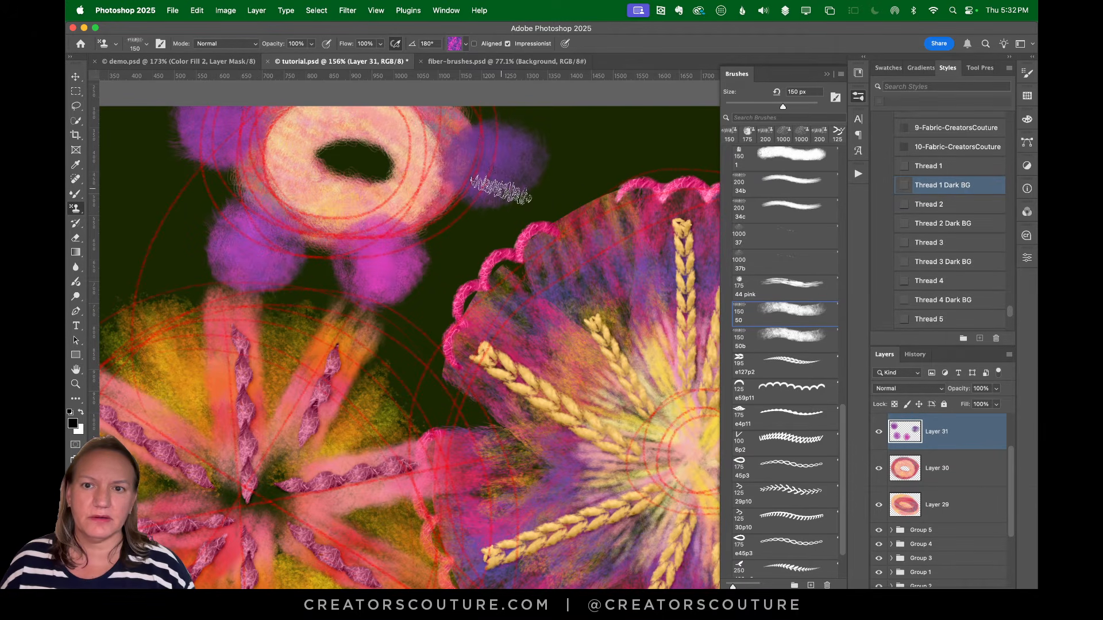
Paint smaller green petals between the purple ones around the upper flower with Pattern Stamp brush 50b at 100 px
click(778, 339)
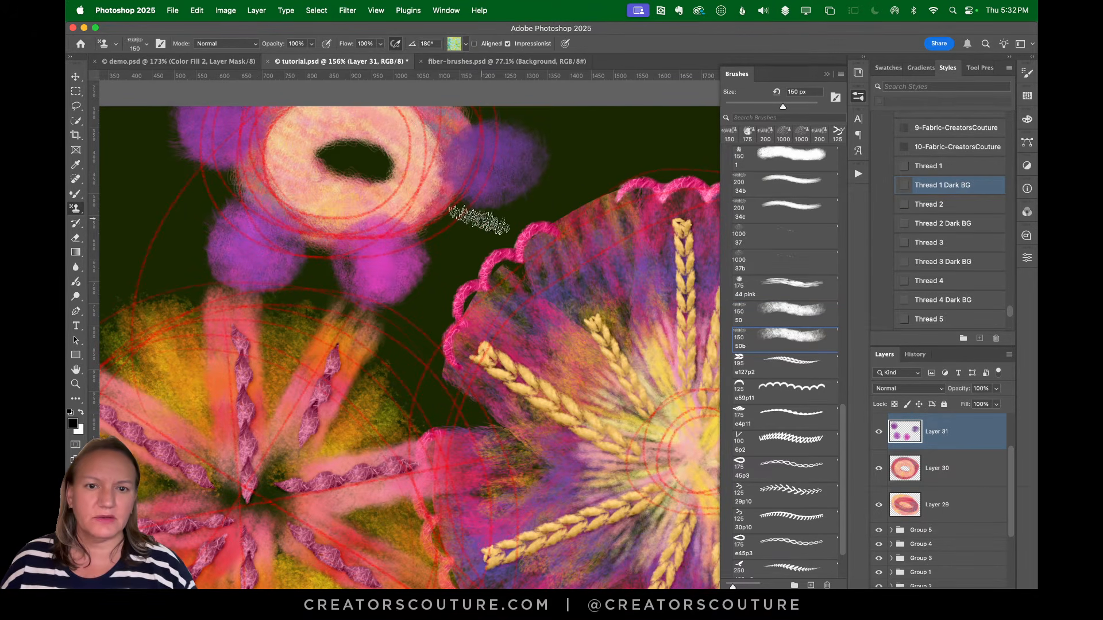
drag(441, 205, 453, 230)
key(super+z)
key(bracketleft)
key(bracketleft)
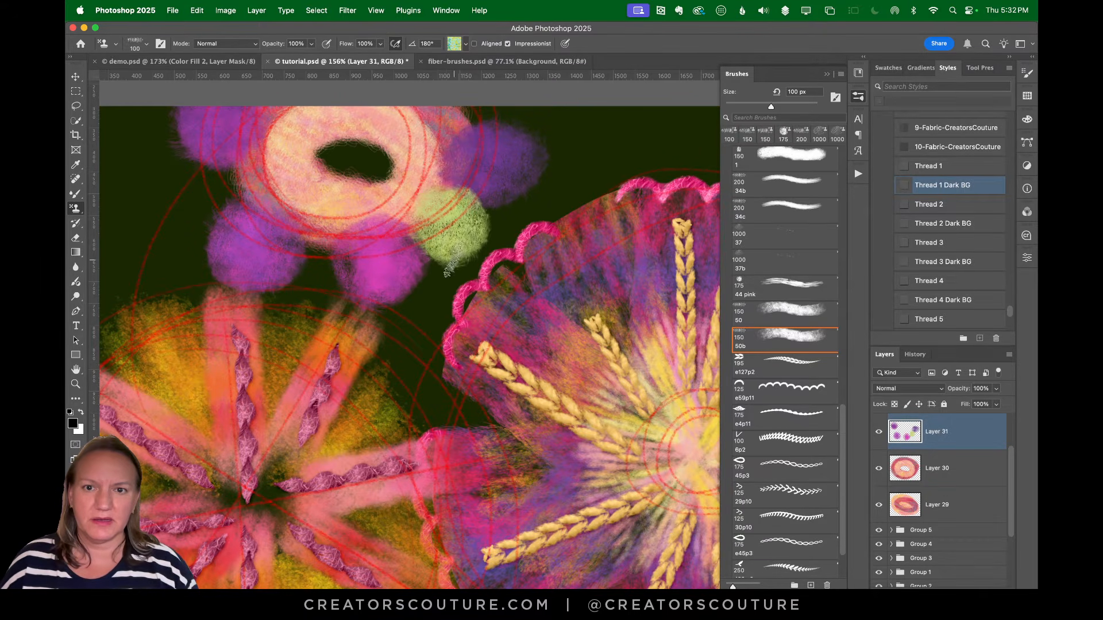
drag(325, 272, 301, 253)
mouse_move(245, 171)
mouse_down()
mouse_move(221, 163)
mouse_move(207, 192)
mouse_up()
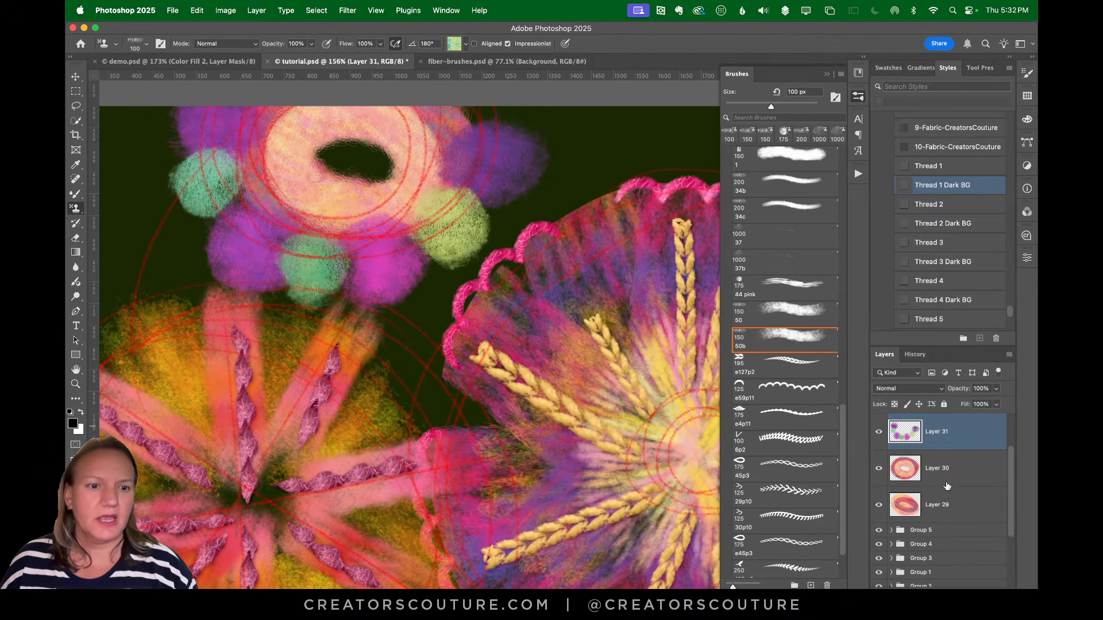
Add a new layer directly above Layer 29, which holds the oval flower below the orange one
scroll(643, 421, right, 15)
scroll(643, 421, down, 10)
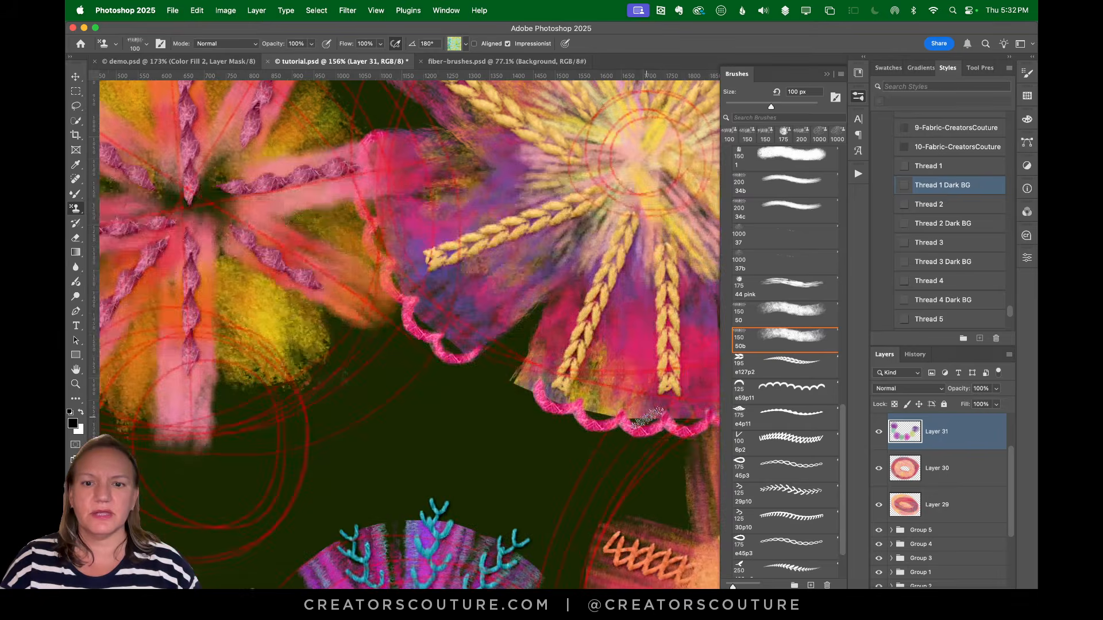
scroll(643, 421, down, 2)
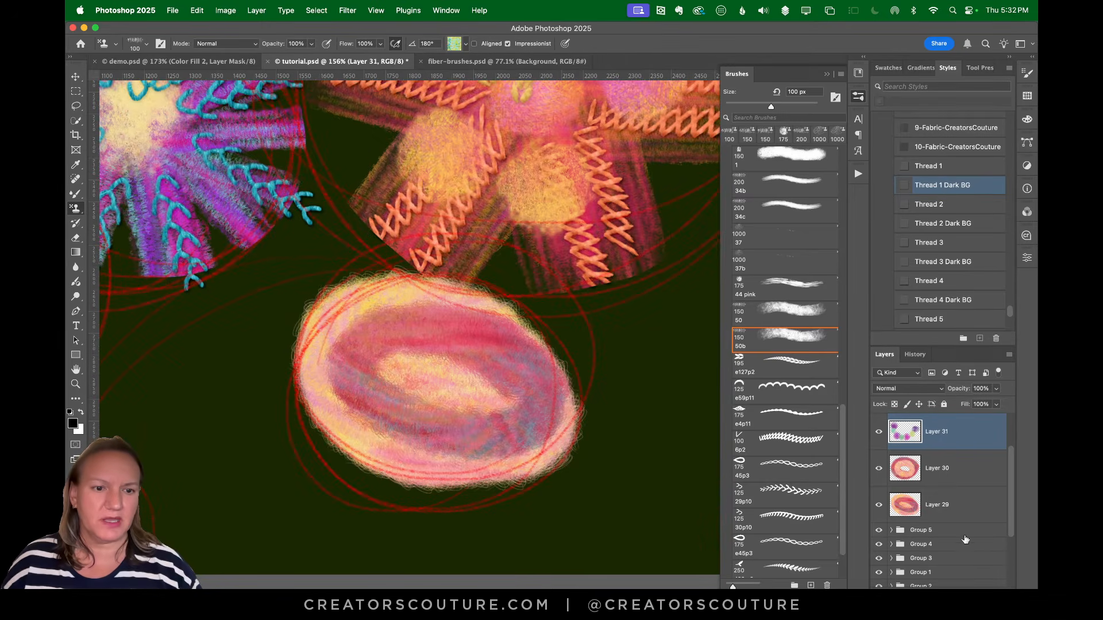
click(946, 474)
click(945, 511)
click(981, 594)
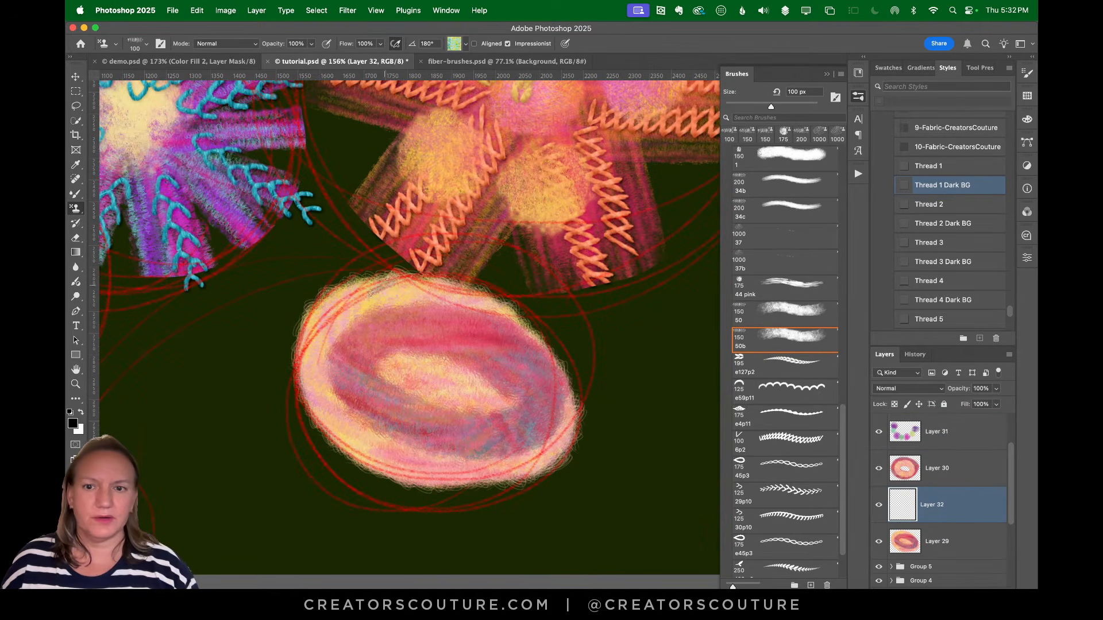
Examine the petals around the lower round flower in the full demo.psd artwork, undoing the green test strokes made in tutorial.psd
drag(368, 281, 339, 269)
key(super+z)
click(254, 62)
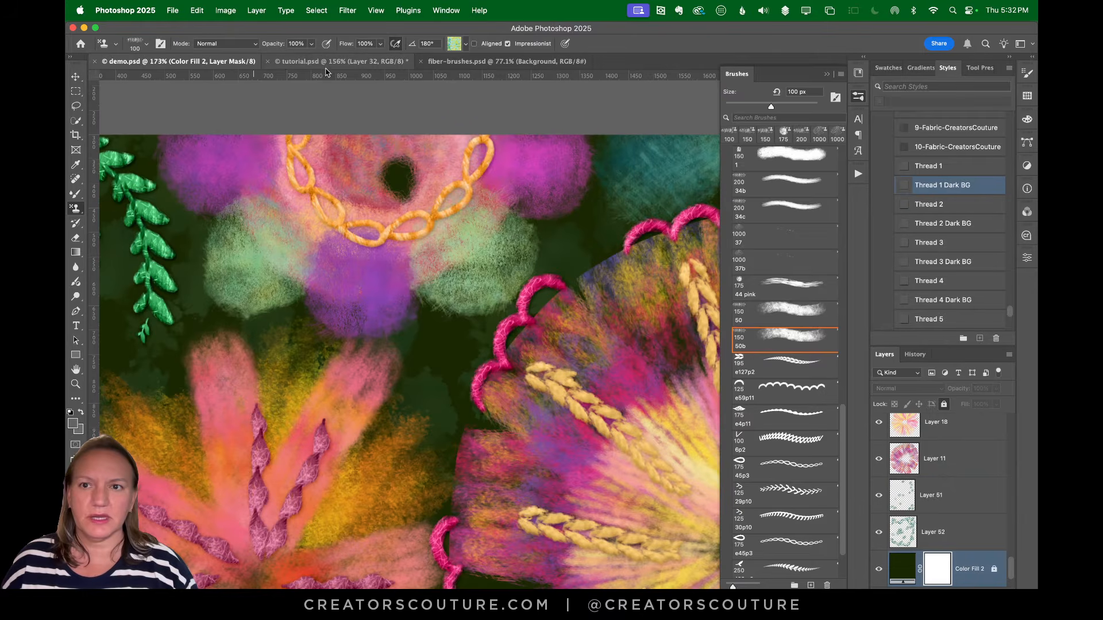
key(super+0)
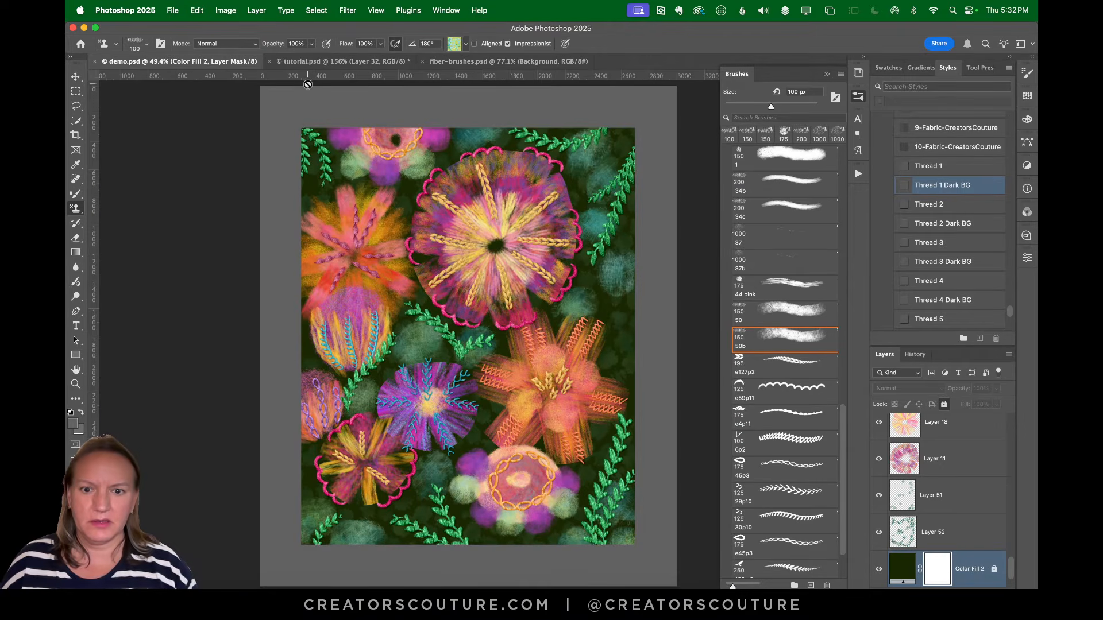
click(322, 66)
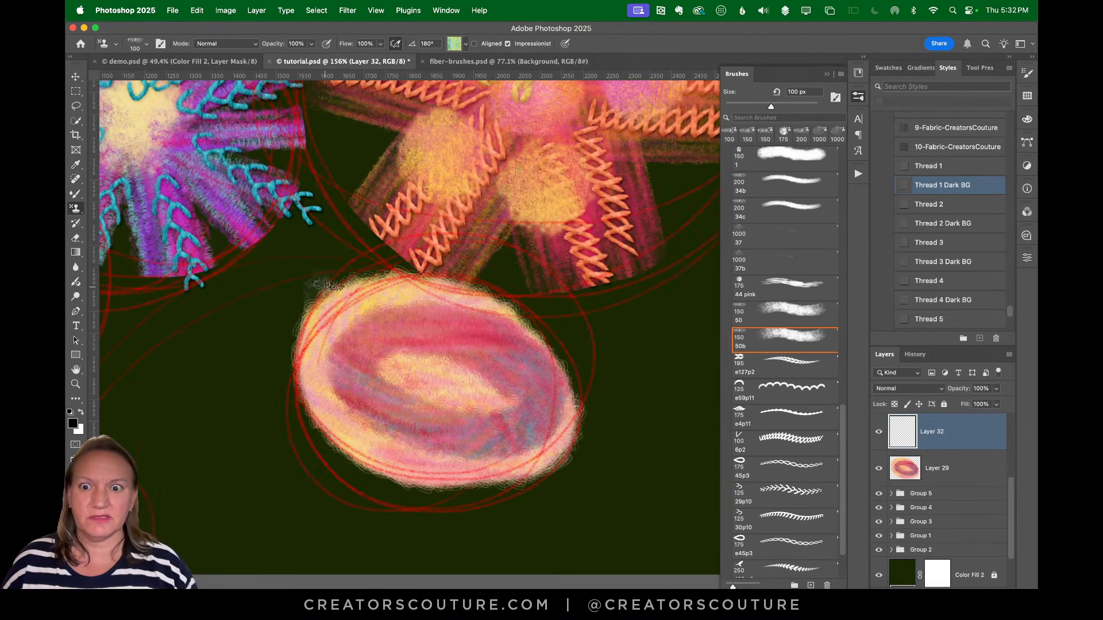
click(310, 287)
key(super+z)
Paint spaced-out green round petals around the oval flower on Layer 32 with Pattern Stamp brush 50b at 100 px
click(75, 384)
alt+click(451, 342)
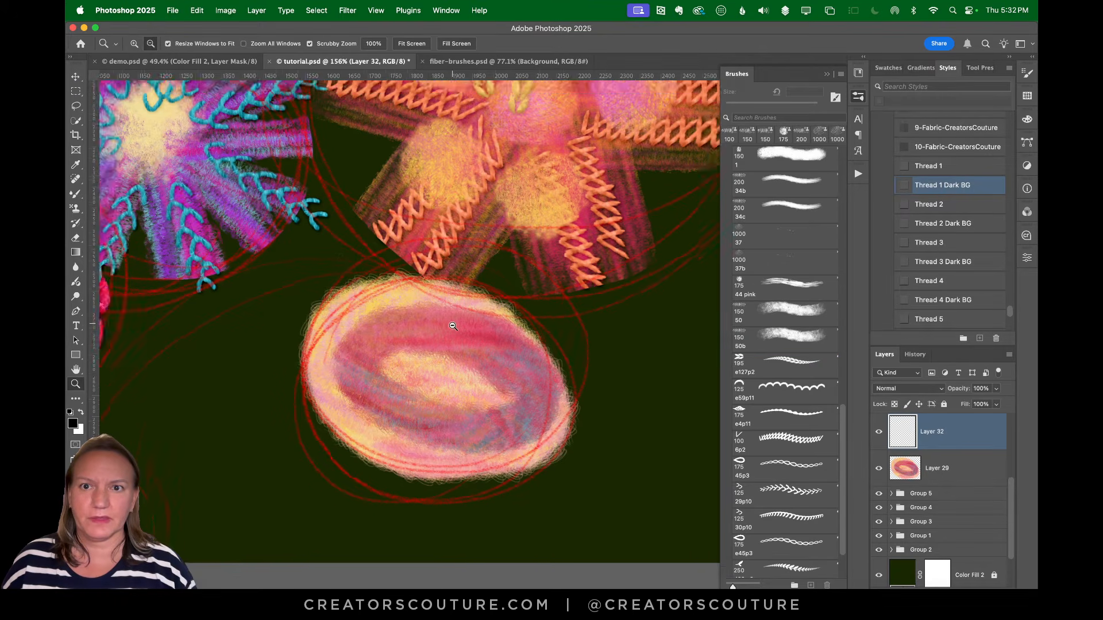
click(76, 211)
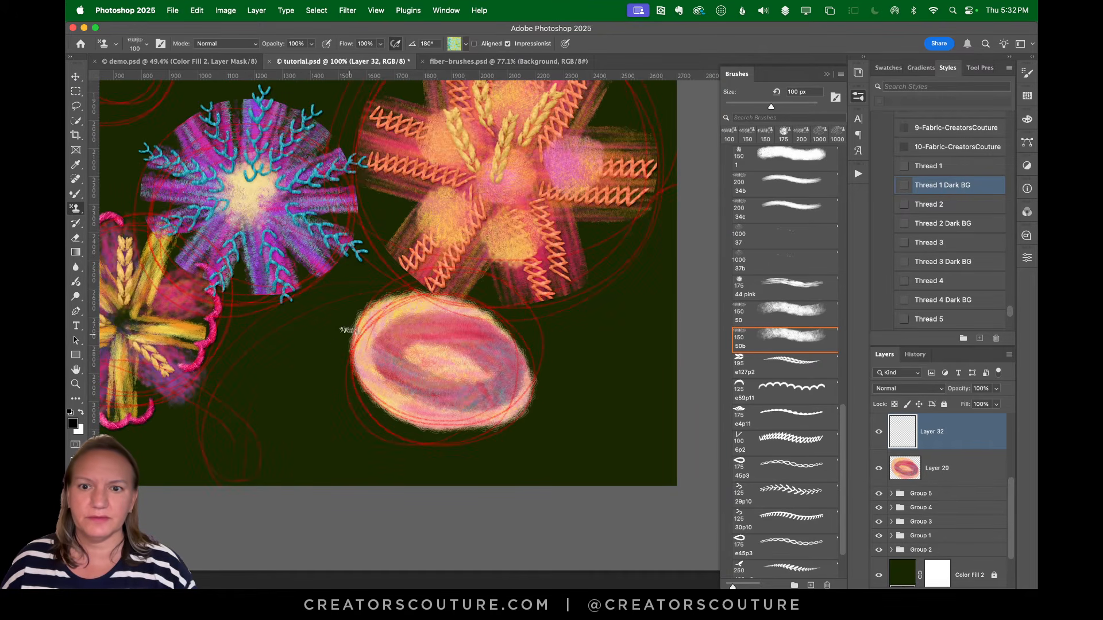
click(367, 301)
key(super+z)
click(357, 298)
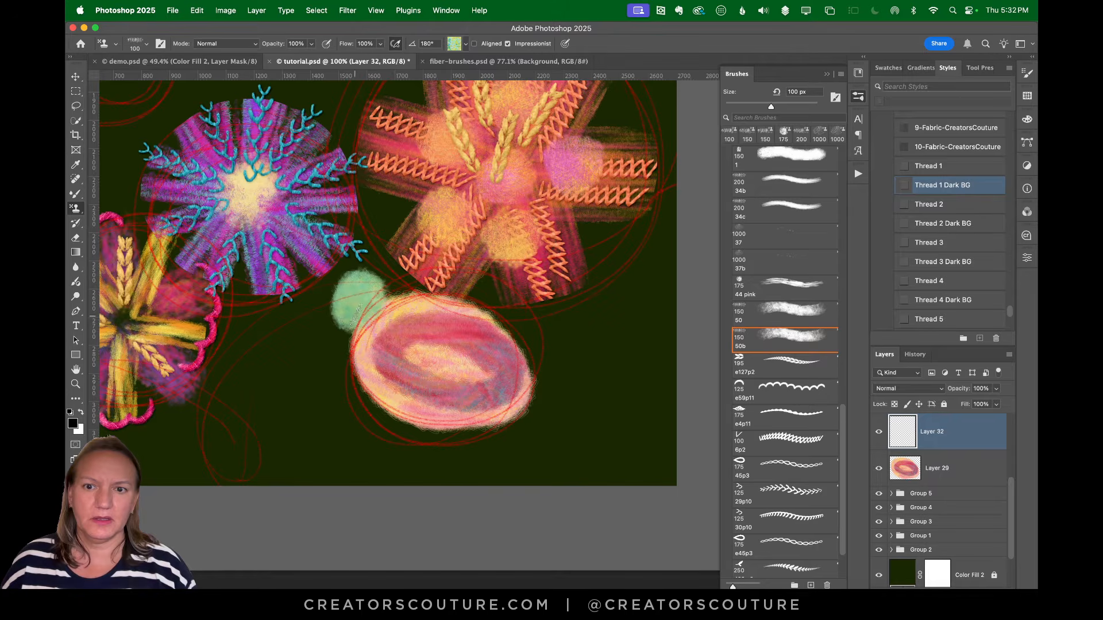
drag(332, 369, 328, 383)
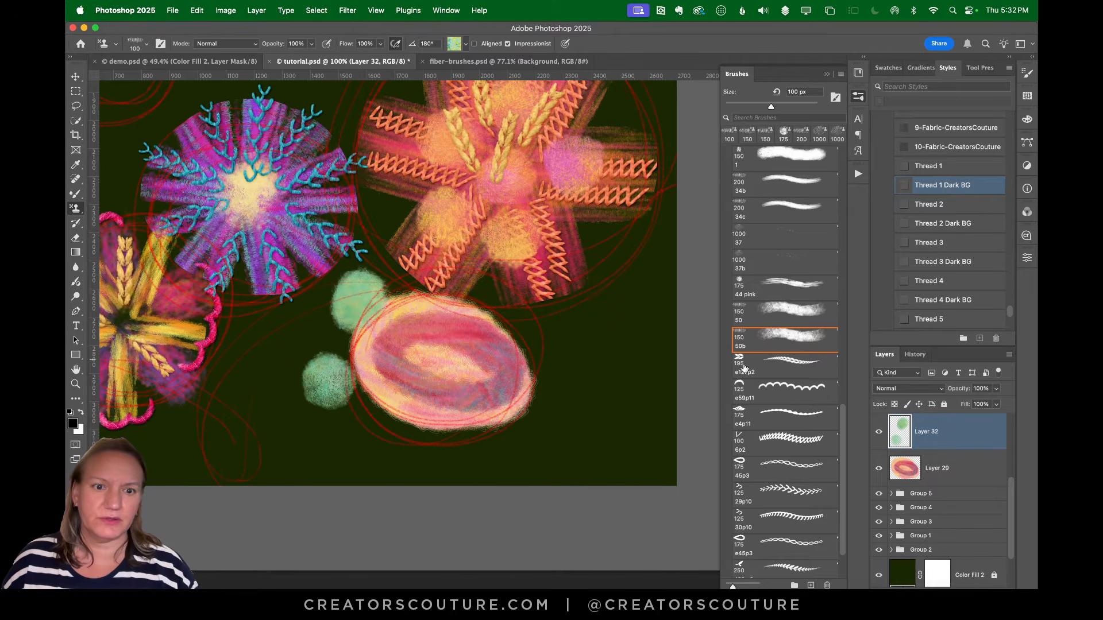
key(super+z)
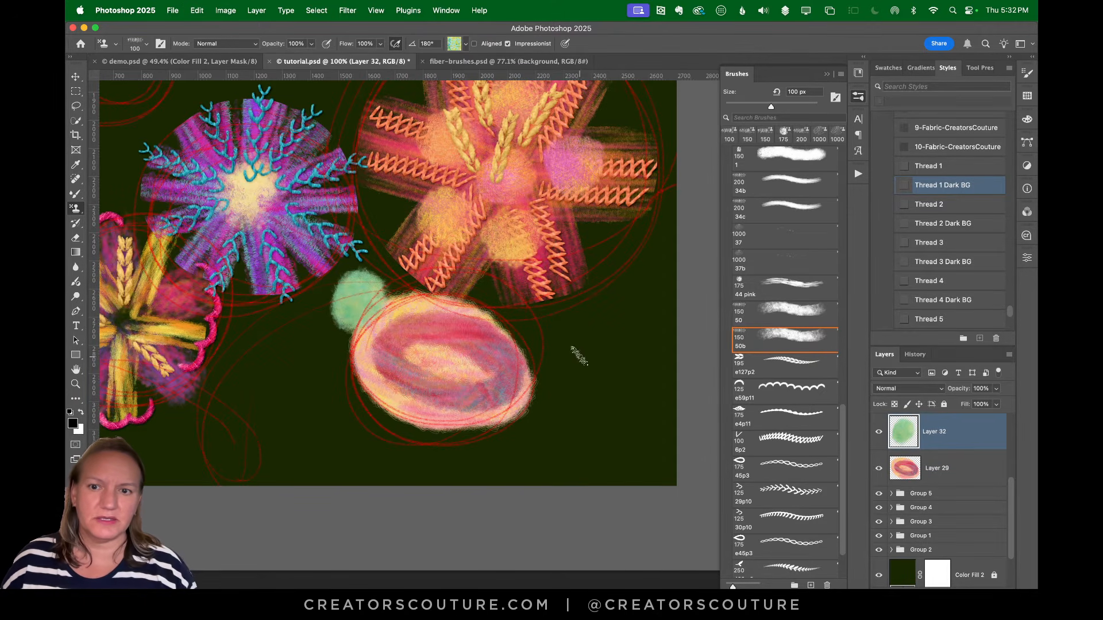
drag(365, 402, 353, 405)
key(super+z)
drag(467, 442, 463, 444)
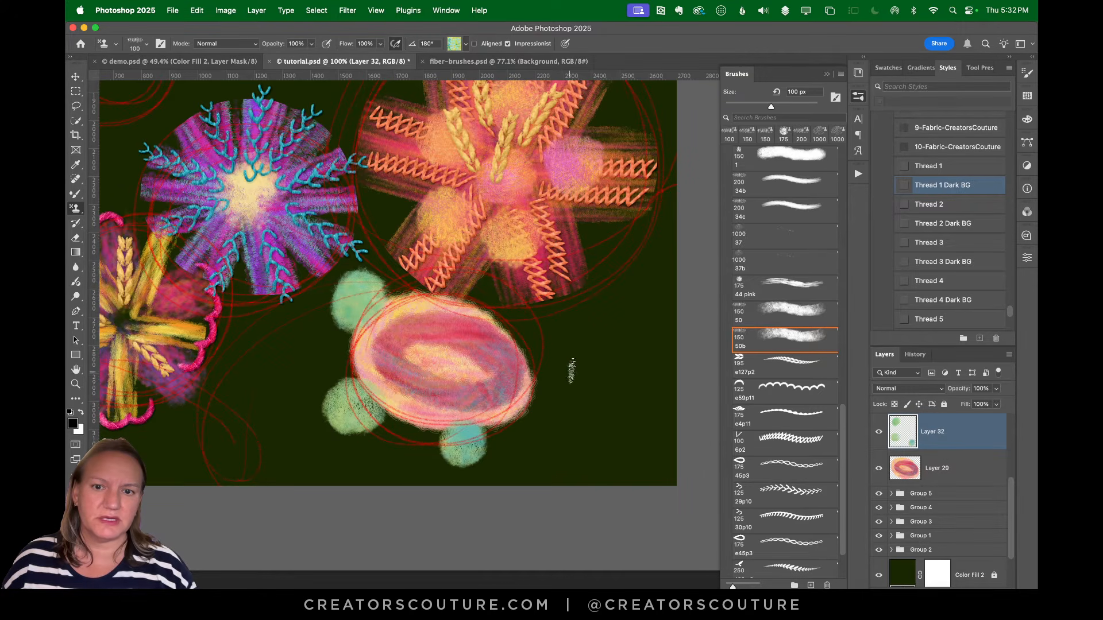
mouse_move(570, 369)
mouse_down()
mouse_move(557, 363)
mouse_move(554, 373)
mouse_up()
key(super+z)
Paint purple round petals between the green ones around the oval flower with brush 50 at 150 px, and save tutorial.psd
click(771, 318)
drag(329, 348, 341, 366)
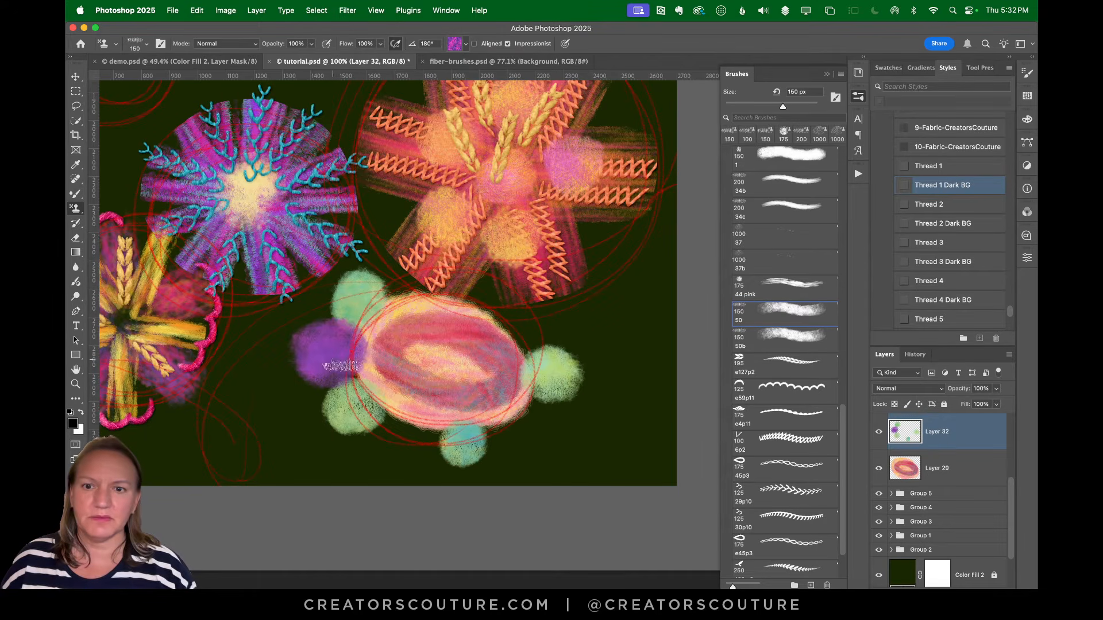
drag(403, 438, 407, 444)
drag(539, 425, 527, 429)
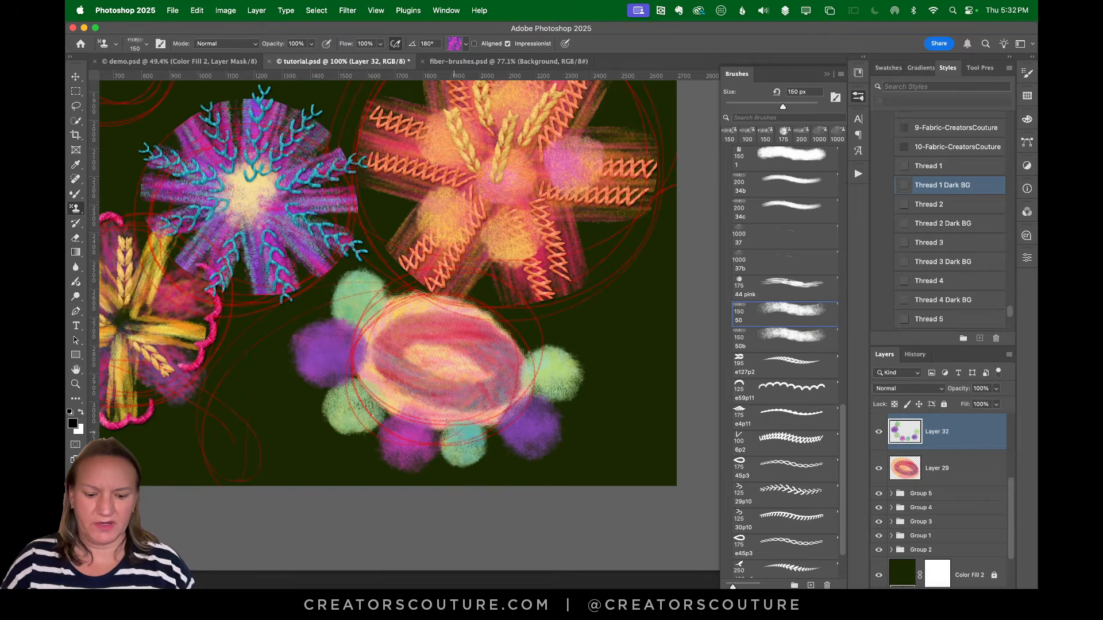
key(super+0)
key(super+s)
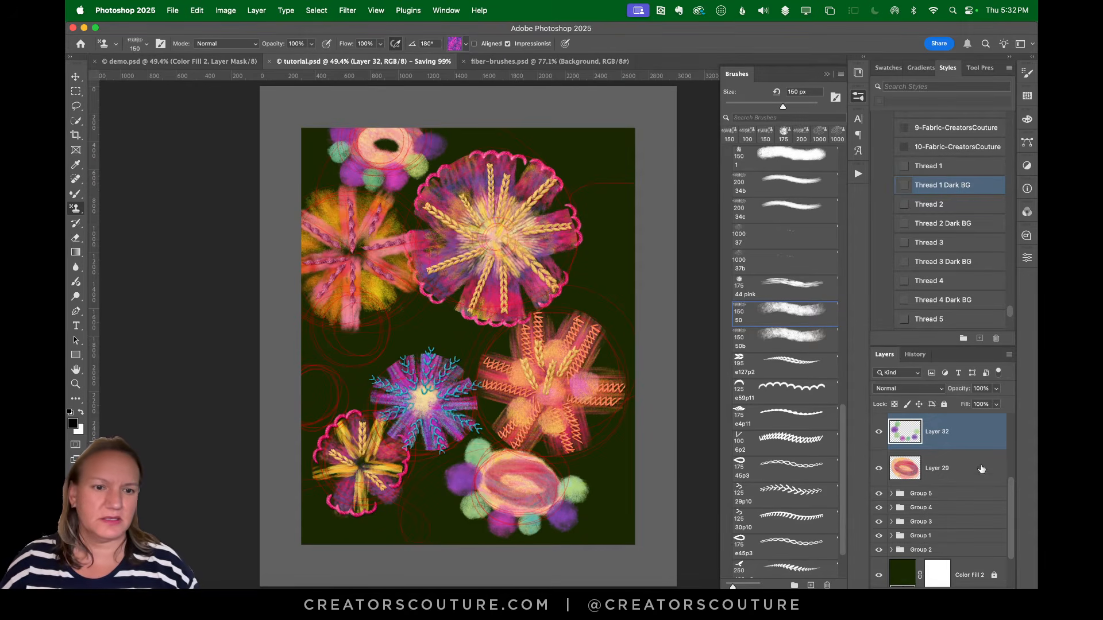
Add a new layer above Layer 32 with the Thread 1 Dark BG style, and check the flower's stitching in demo.psd
click(985, 589)
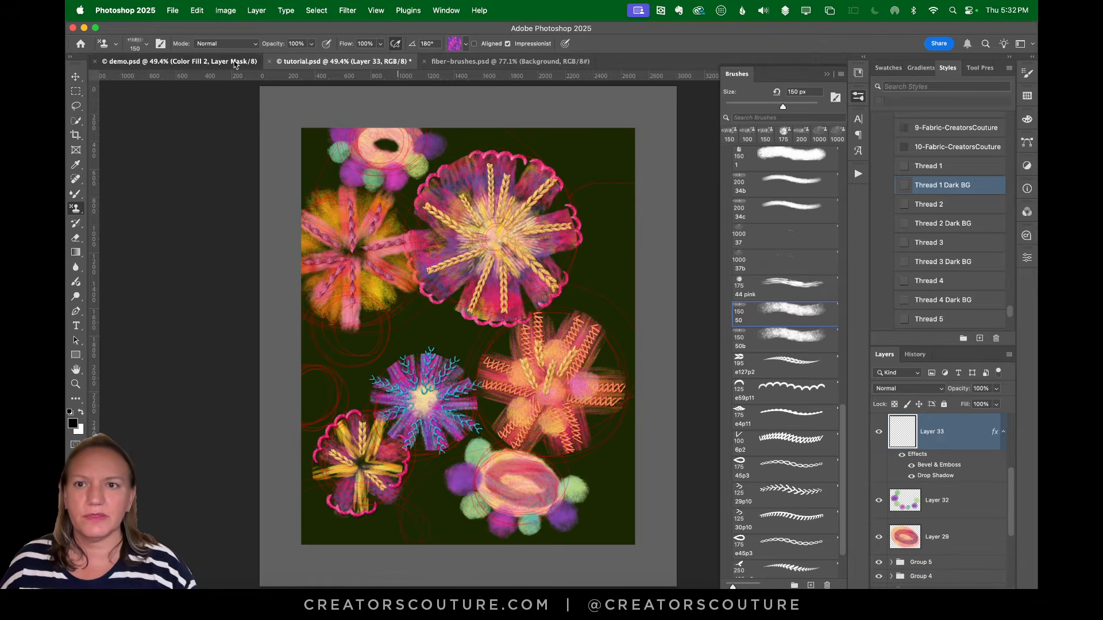
click(253, 65)
click(360, 61)
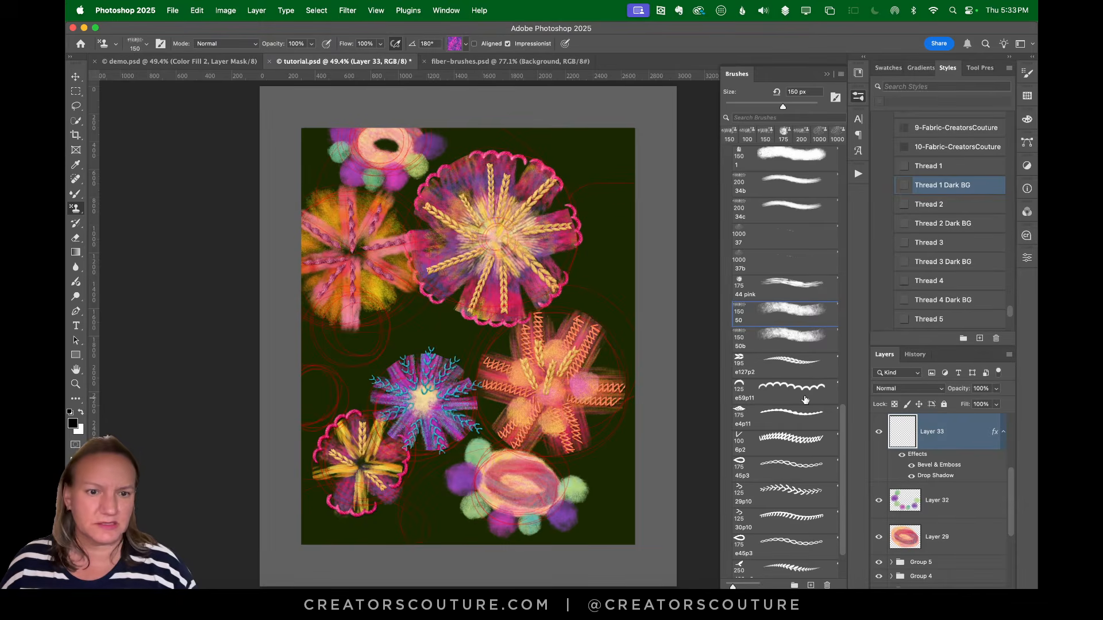
Stitch an orange chain ring around the oval flower's center with brush 45p3 at 175 px, and group Layers 33, 32 and 29
click(786, 468)
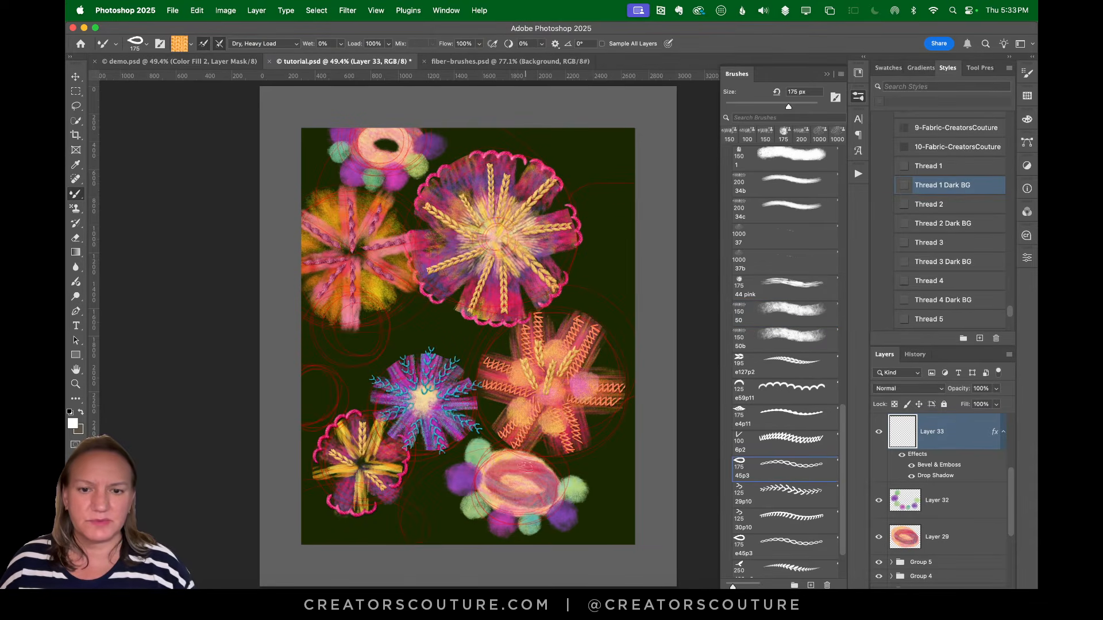
click(77, 384)
click(491, 459)
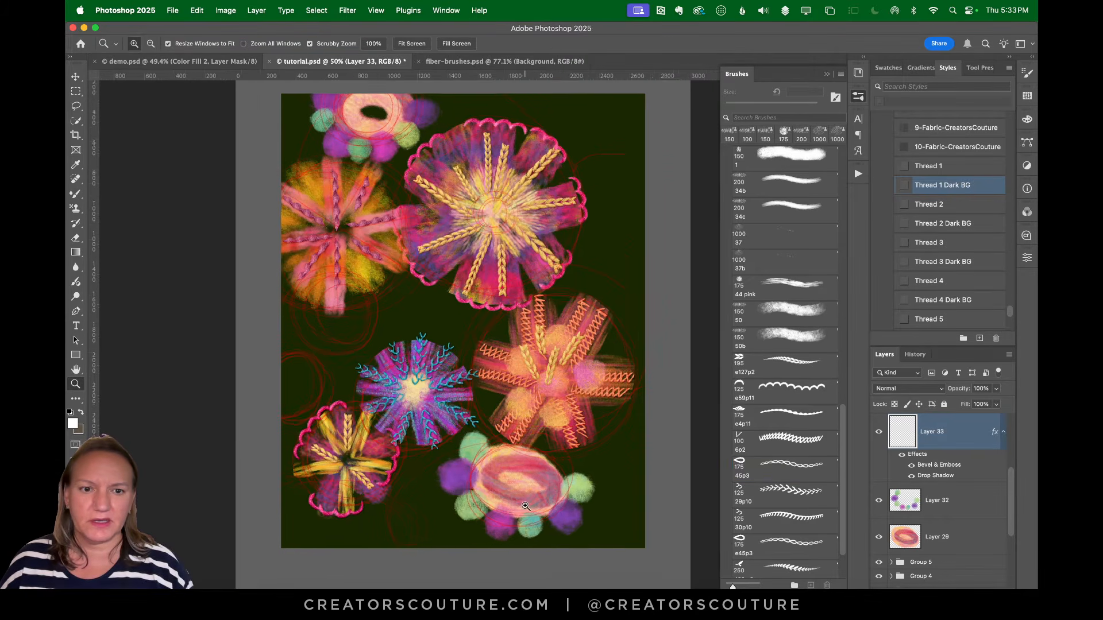
click(75, 209)
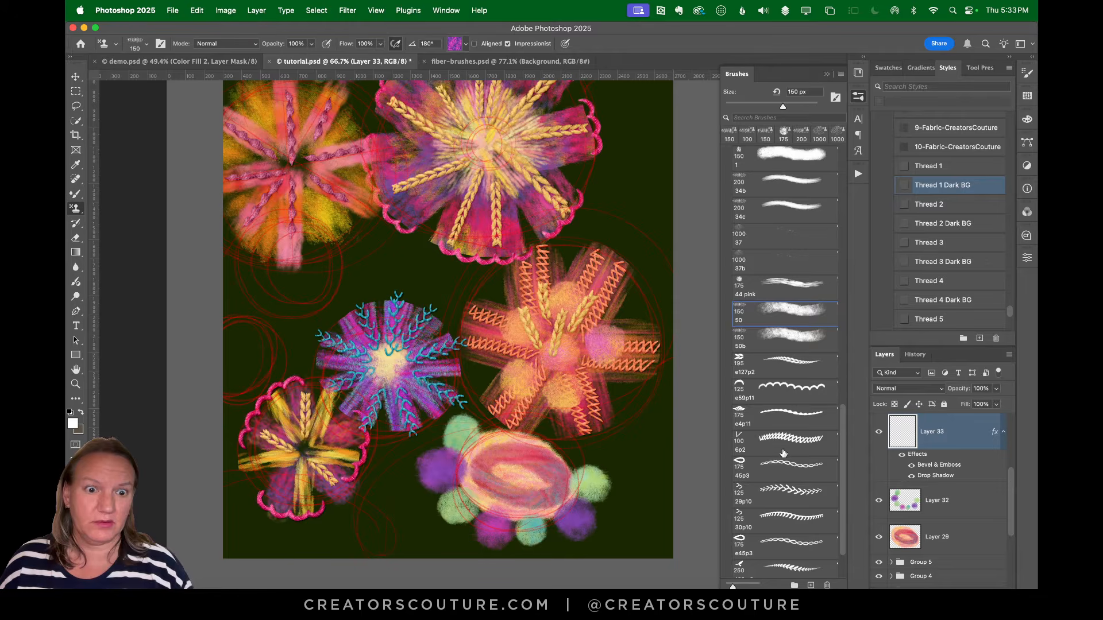
click(796, 474)
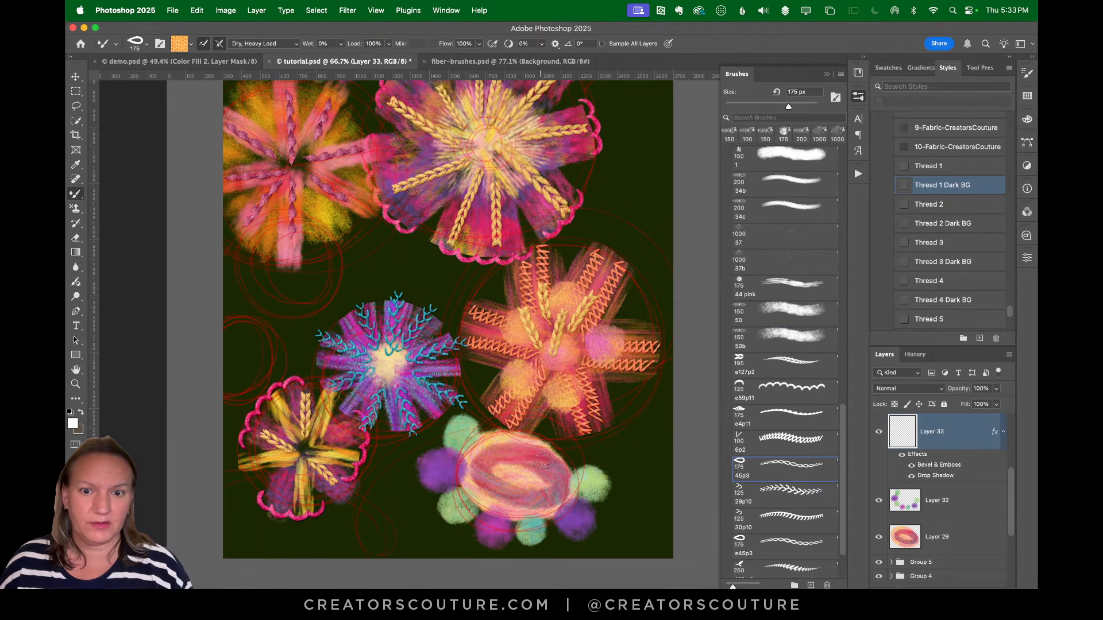
mouse_move(543, 459)
mouse_down()
mouse_move(480, 490)
mouse_move(557, 499)
mouse_move(535, 459)
mouse_move(479, 457)
mouse_move(533, 496)
mouse_move(553, 463)
mouse_up()
key(ctrl+z)
shift+click(936, 538)
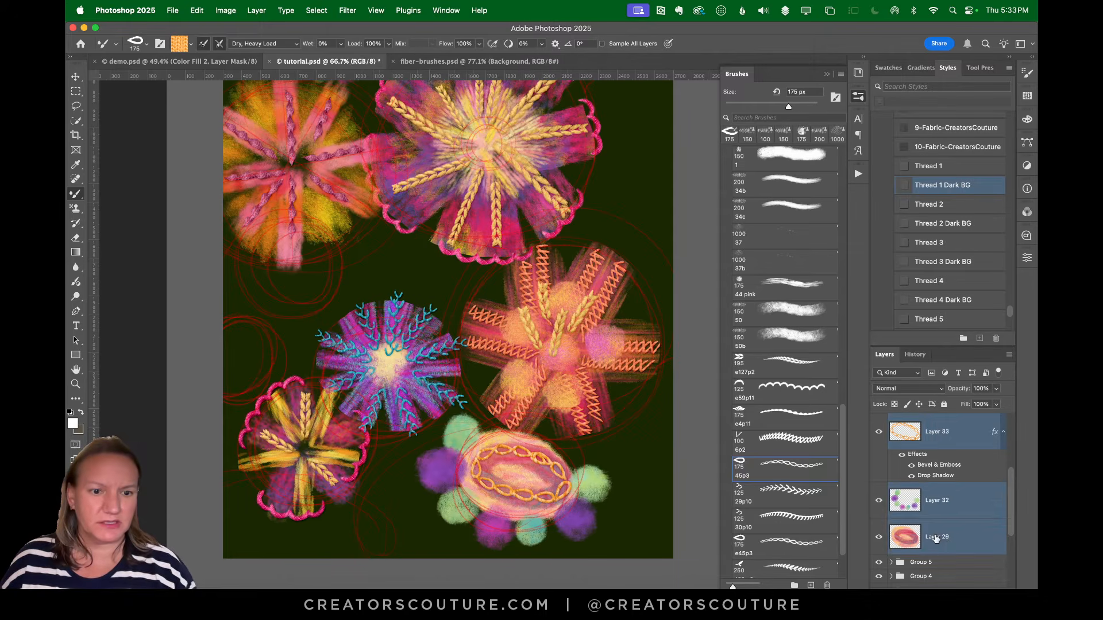
key(ctrl+g)
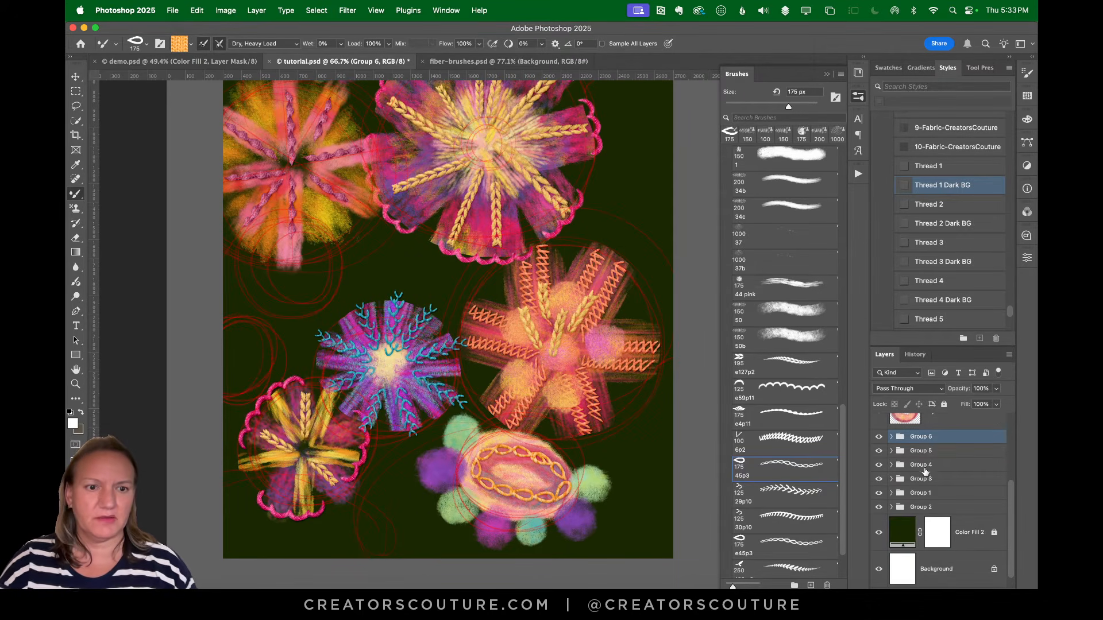
Add a new layer directly above Layer 31 and apply the Thread 1 Dark BG style to it
scroll(925, 471, up, 3)
click(952, 466)
click(950, 503)
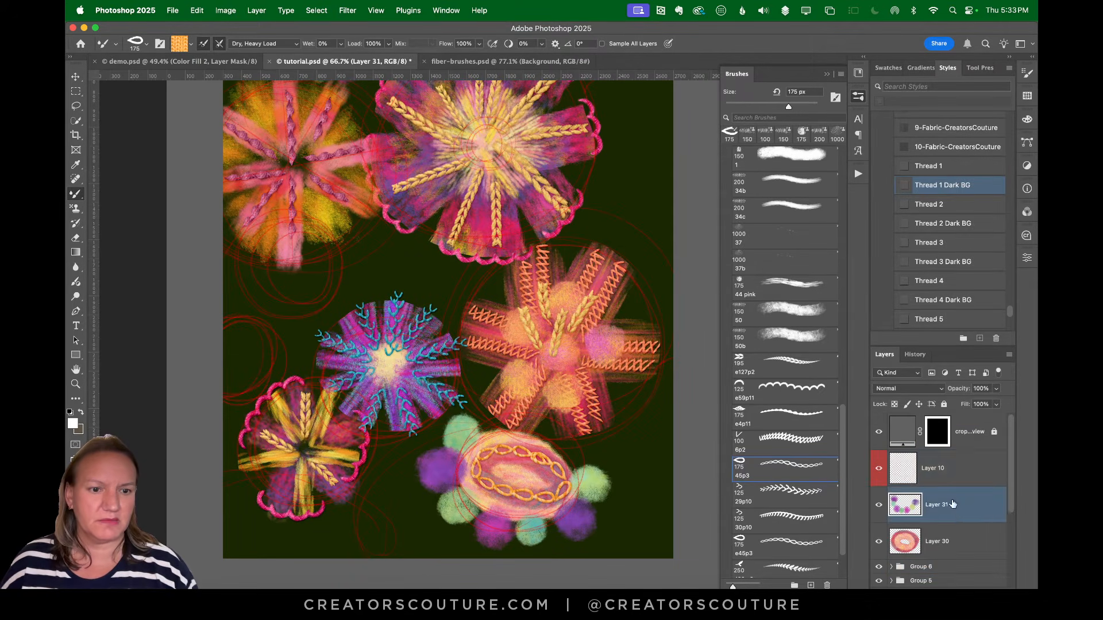
key(ctrl+shift+alt+n)
click(939, 187)
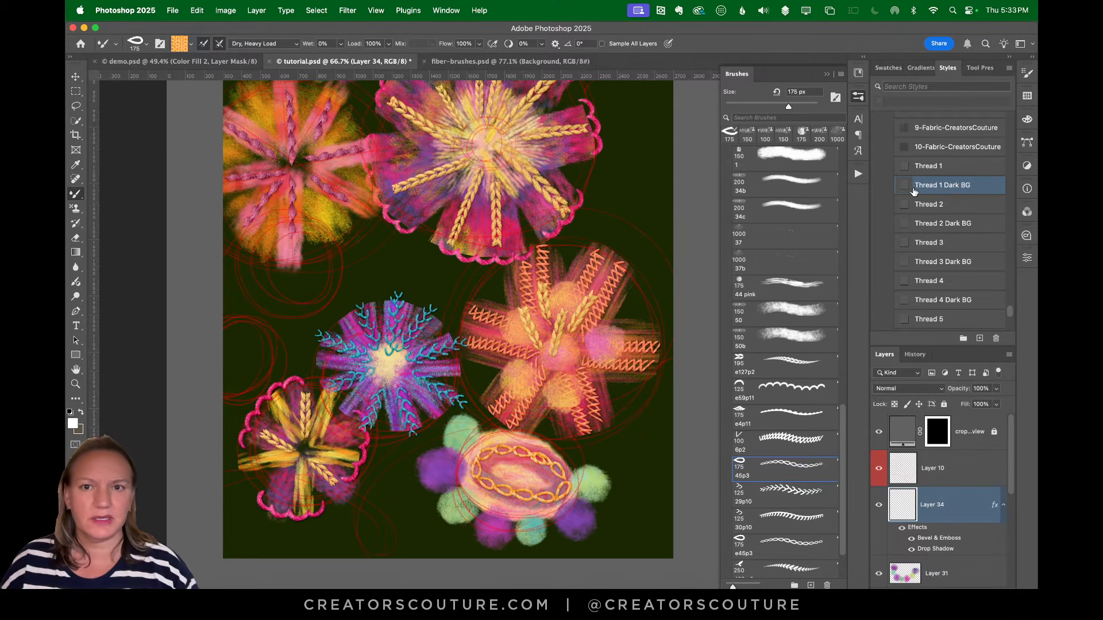
Stitch an orange chain ring around the upper flower's center with brush 45p3 at 175 px, and group Layers 34, 31 and 30
scroll(397, 215, up, 10)
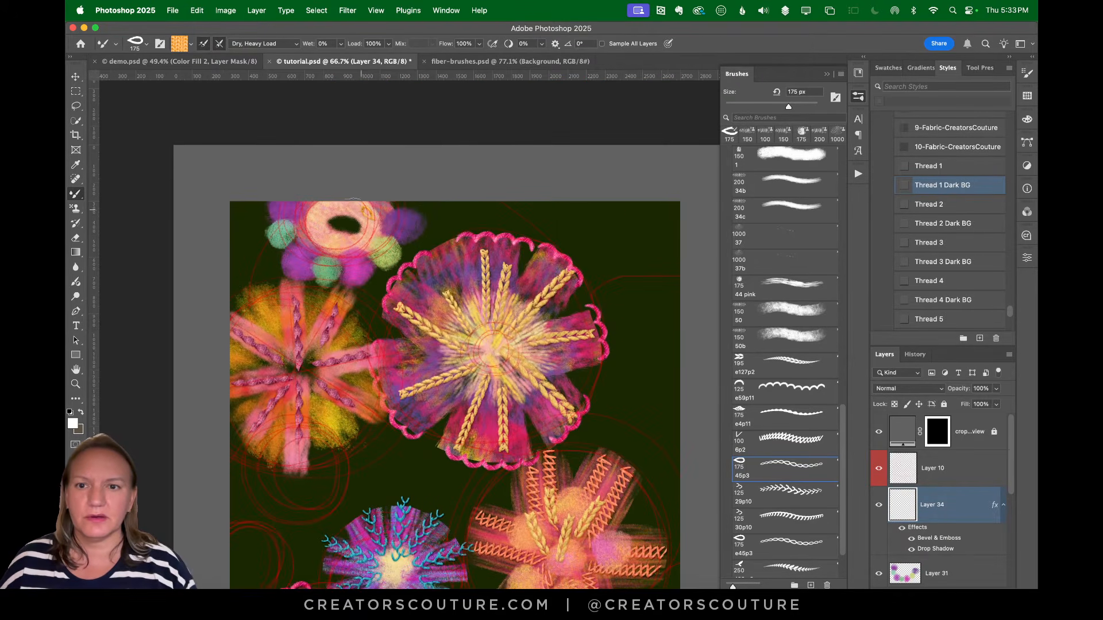
mouse_move(361, 210)
mouse_down()
mouse_move(371, 217)
mouse_move(353, 208)
mouse_move(326, 238)
mouse_move(376, 250)
mouse_up()
key(super+z)
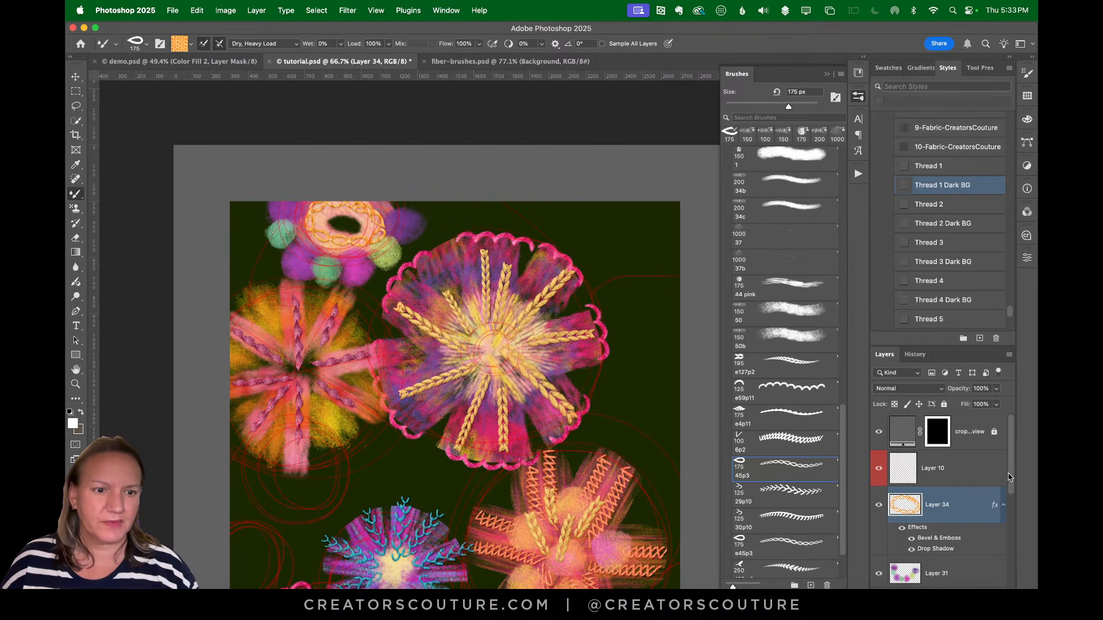
drag(1008, 478, 1010, 509)
shift+click(944, 543)
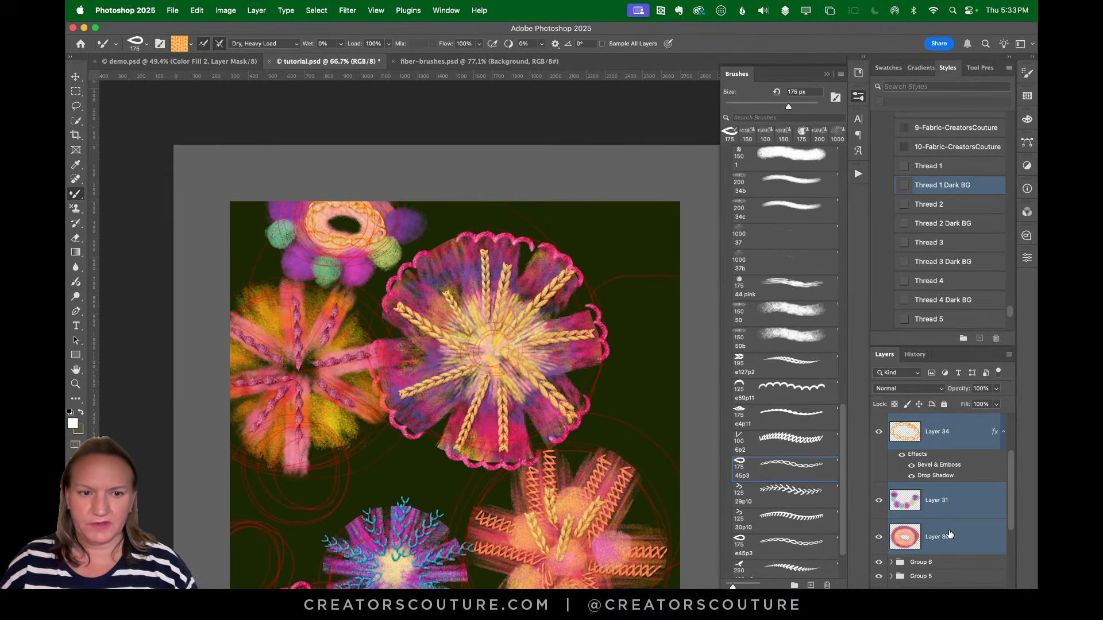
key(super+g)
key(super+0)
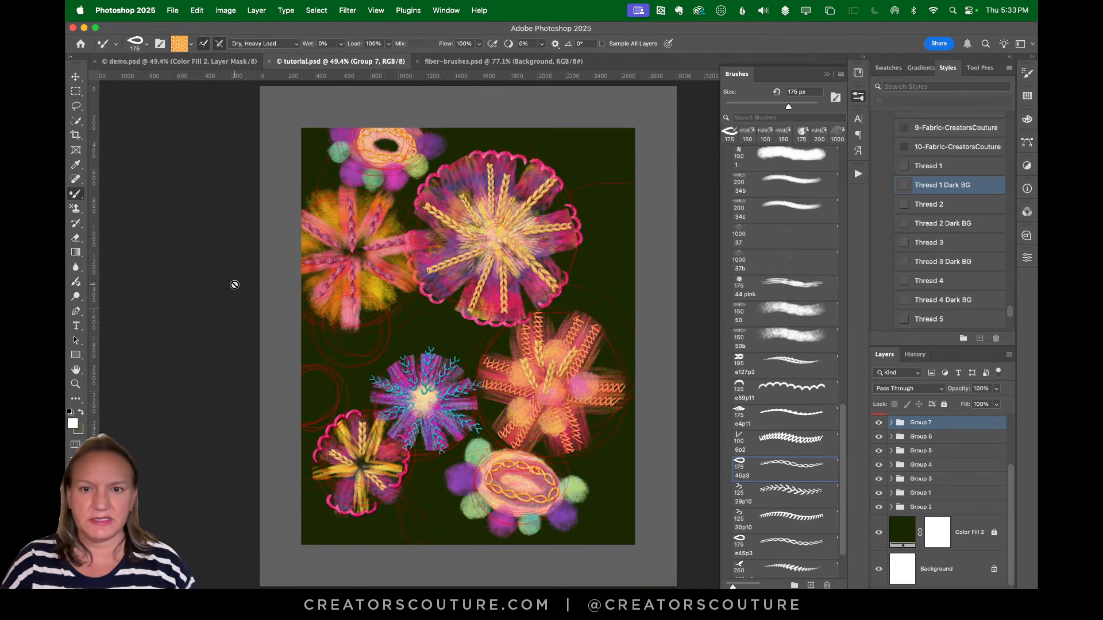
Compare tutorial.psd with demo.psd to examine which flowers, leaves and stitches are still missing, and look through the remaining stitch brushes
click(178, 61)
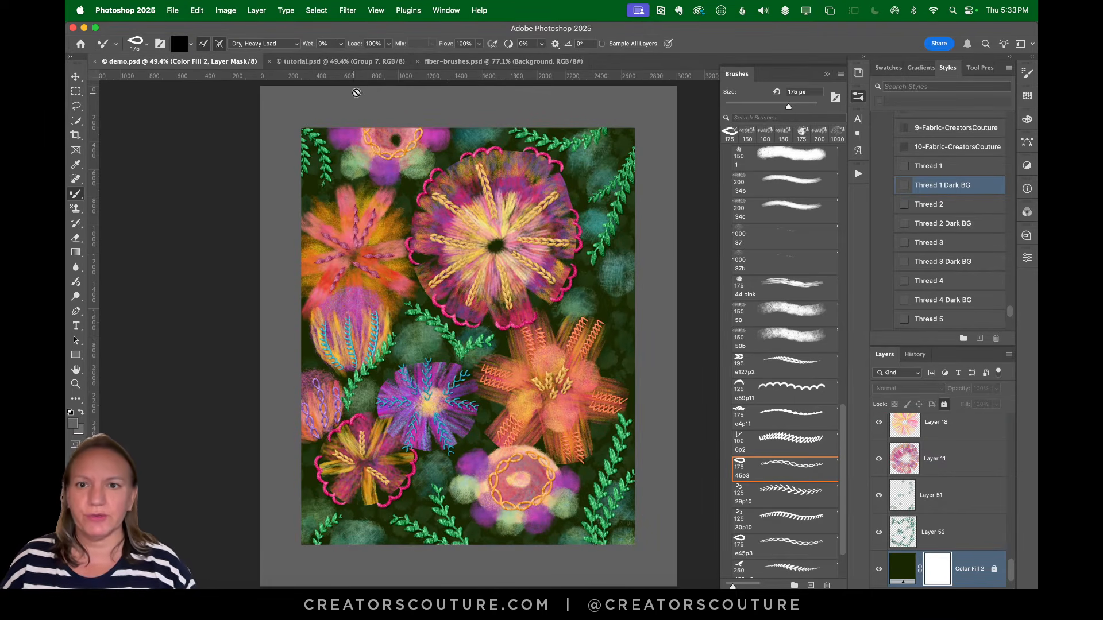
click(342, 61)
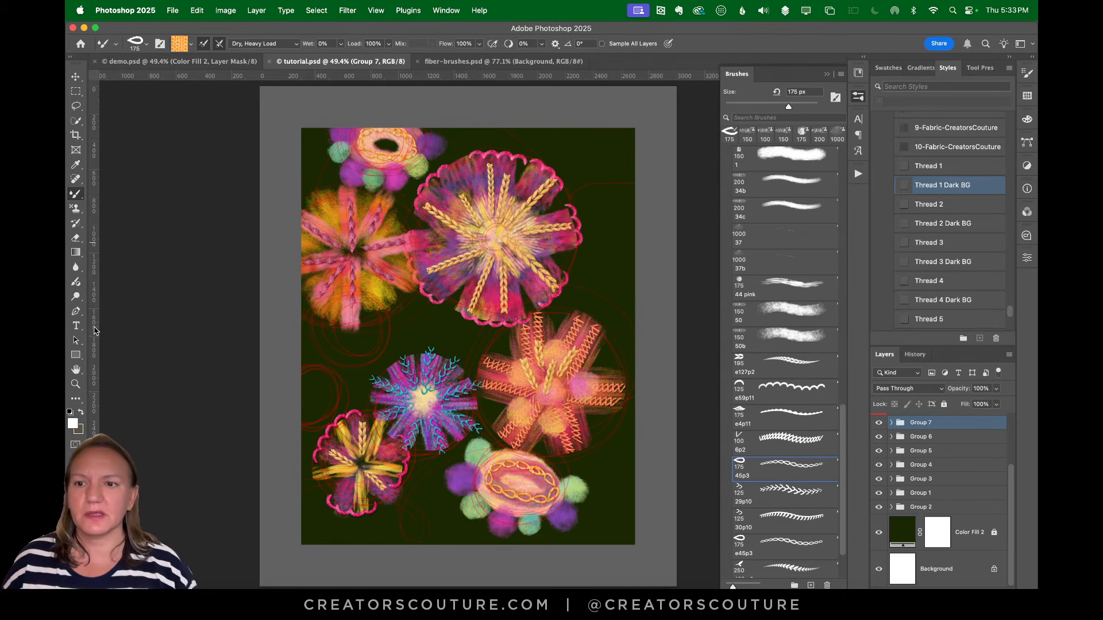
click(75, 382)
drag(499, 293, 534, 290)
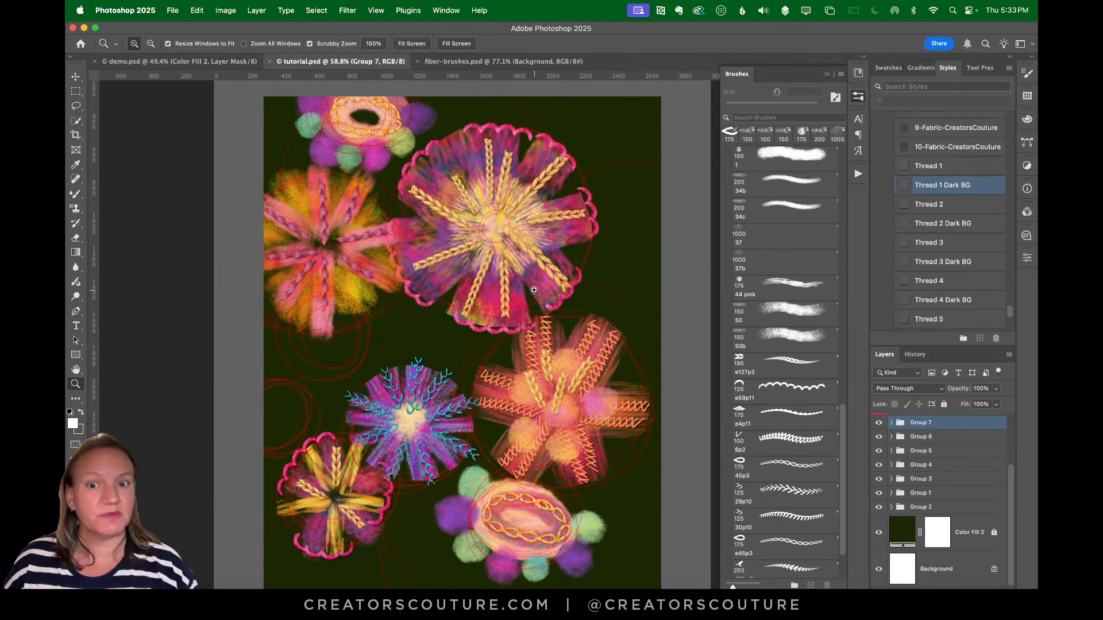
click(214, 63)
click(309, 61)
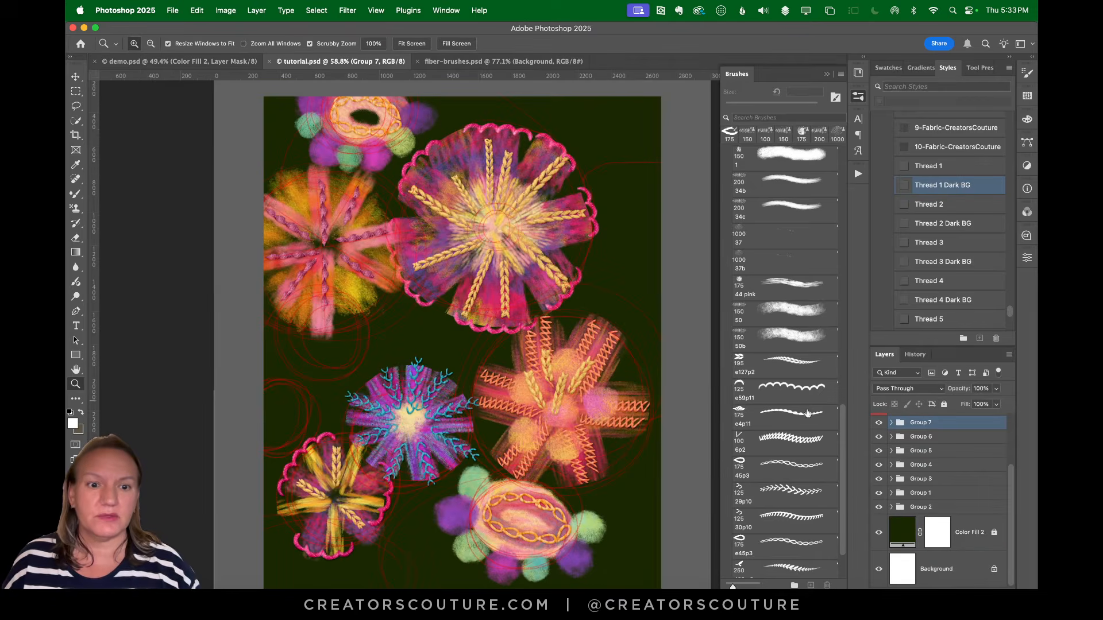
scroll(835, 488, down, 2)
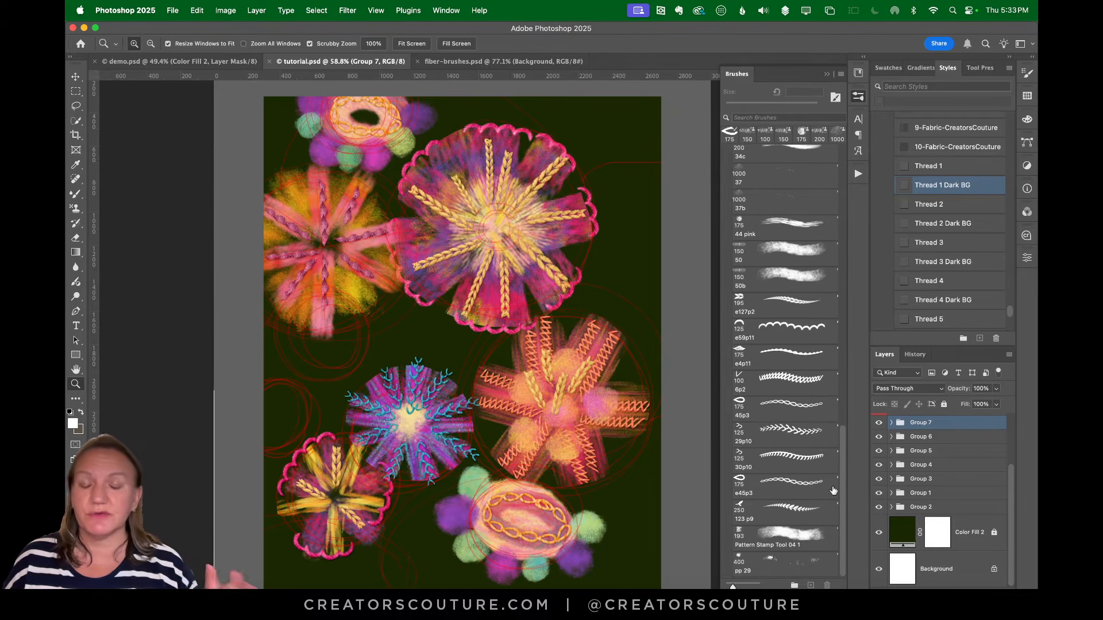
click(834, 490)
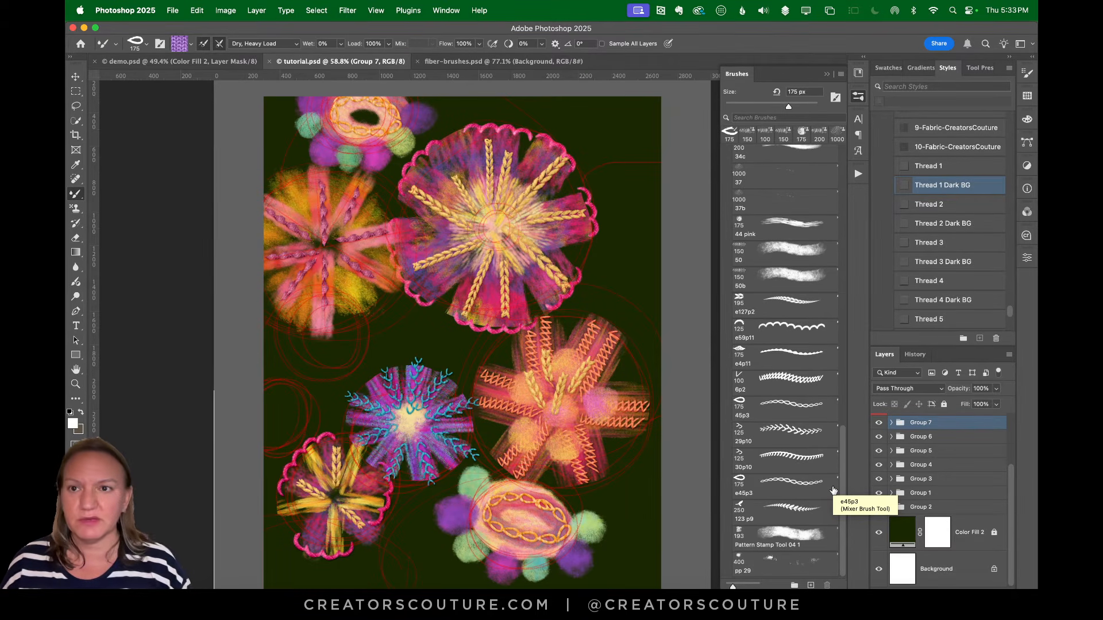
click(216, 60)
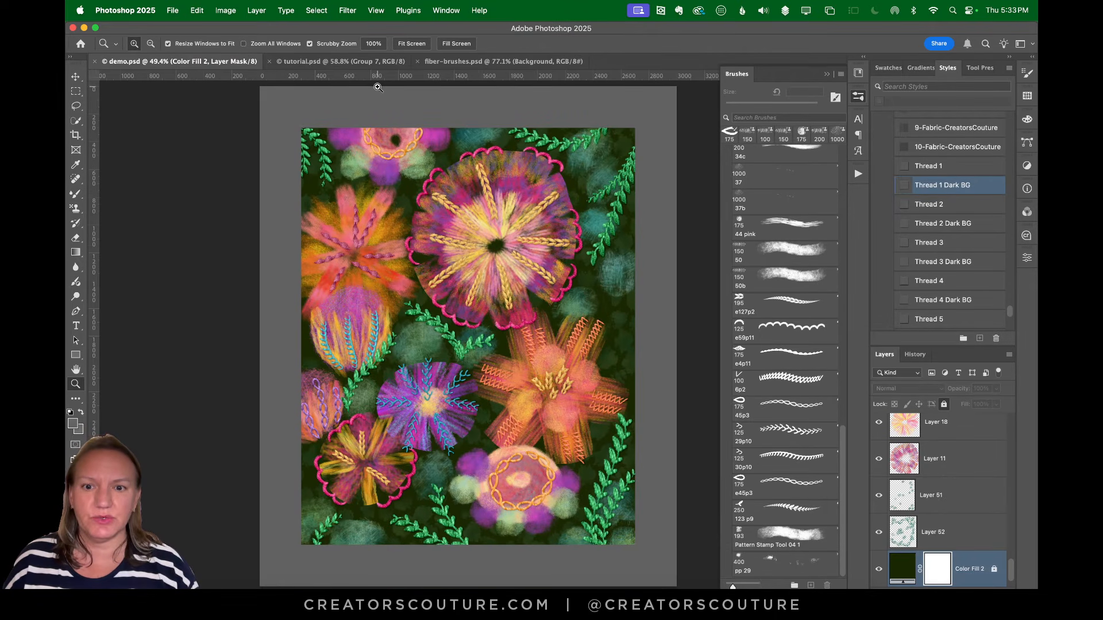
click(340, 61)
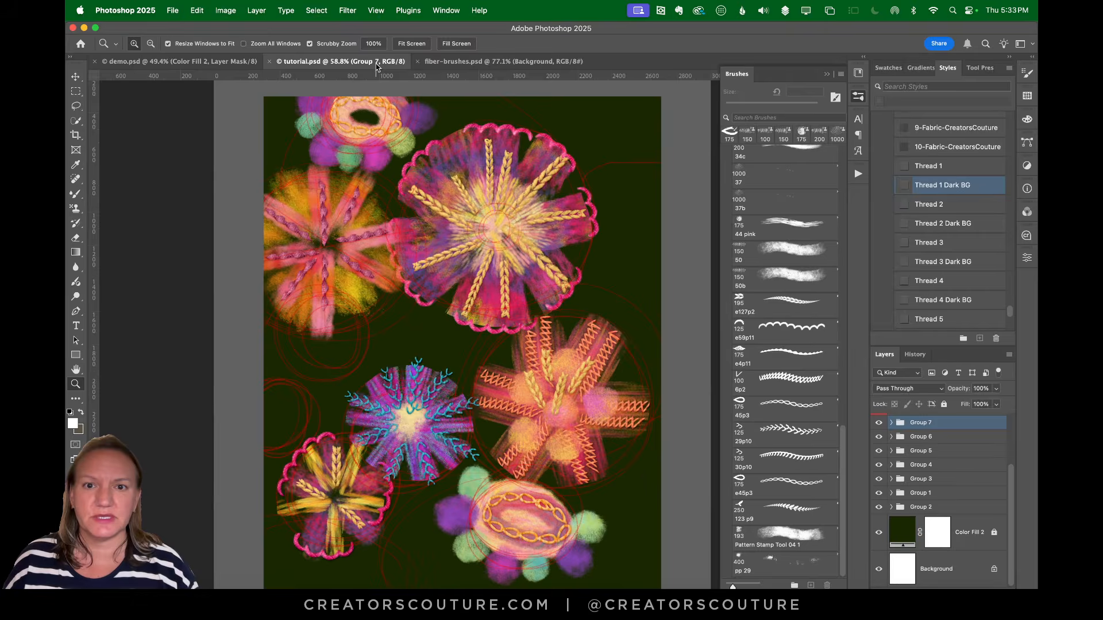
click(224, 62)
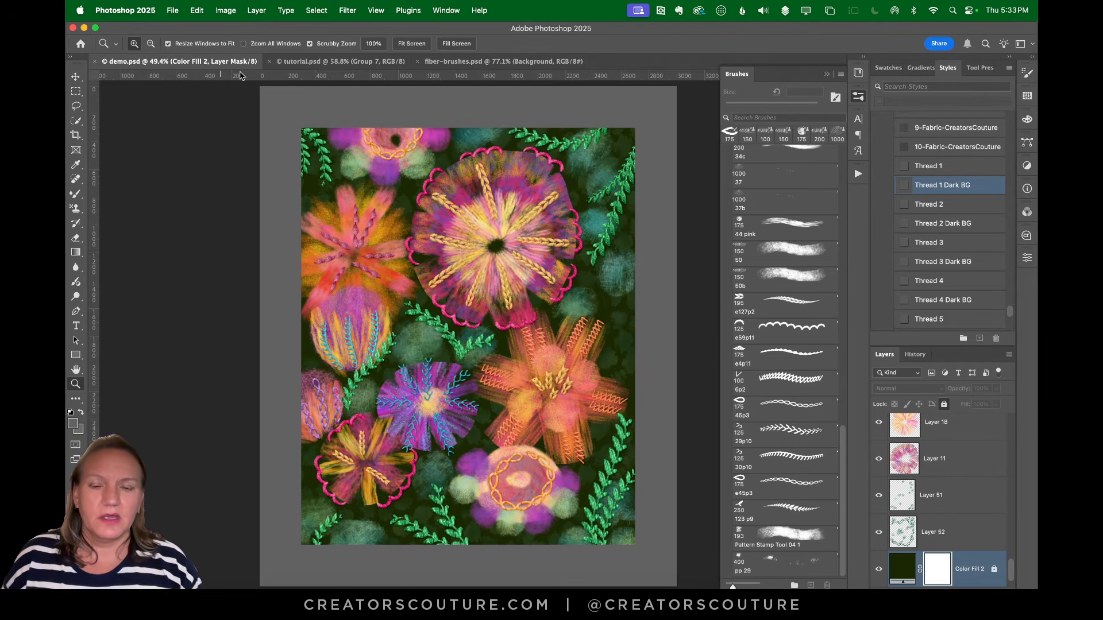
Examine the layers of the purple-and-yellow bud in demo.psd and compare its spot below the orange flower in tutorial.psd
click(322, 65)
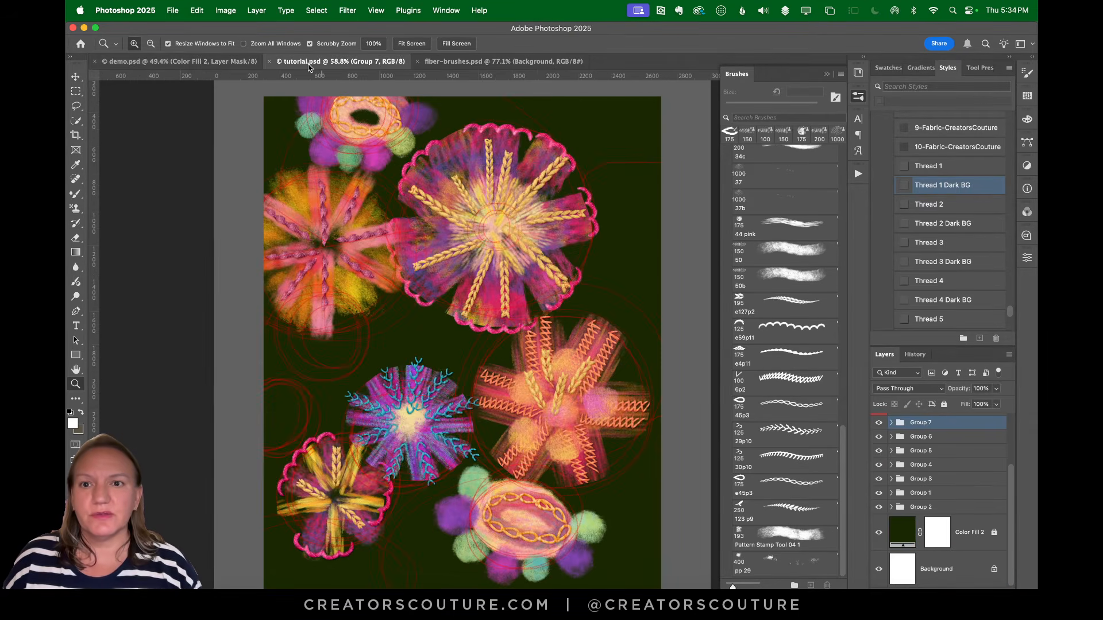
click(213, 63)
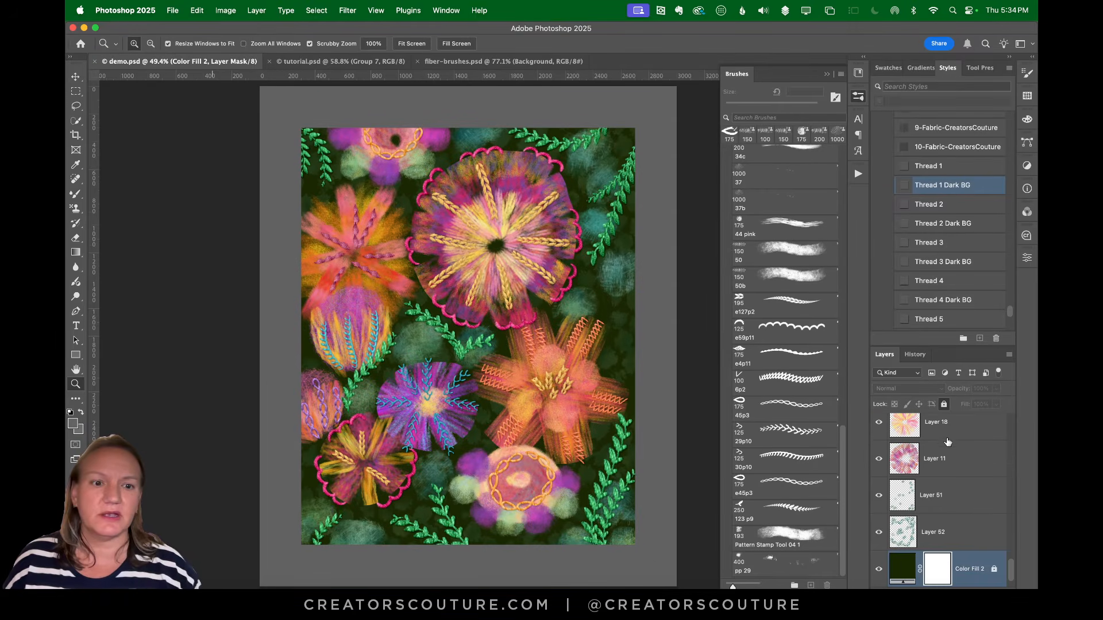
click(75, 77)
click(349, 340)
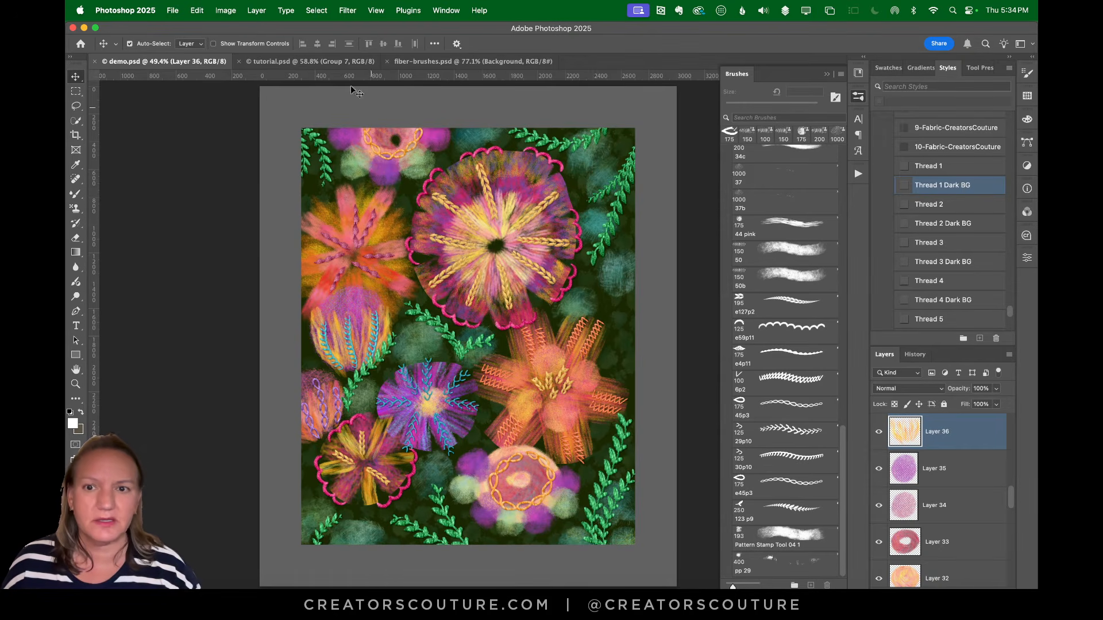
click(75, 384)
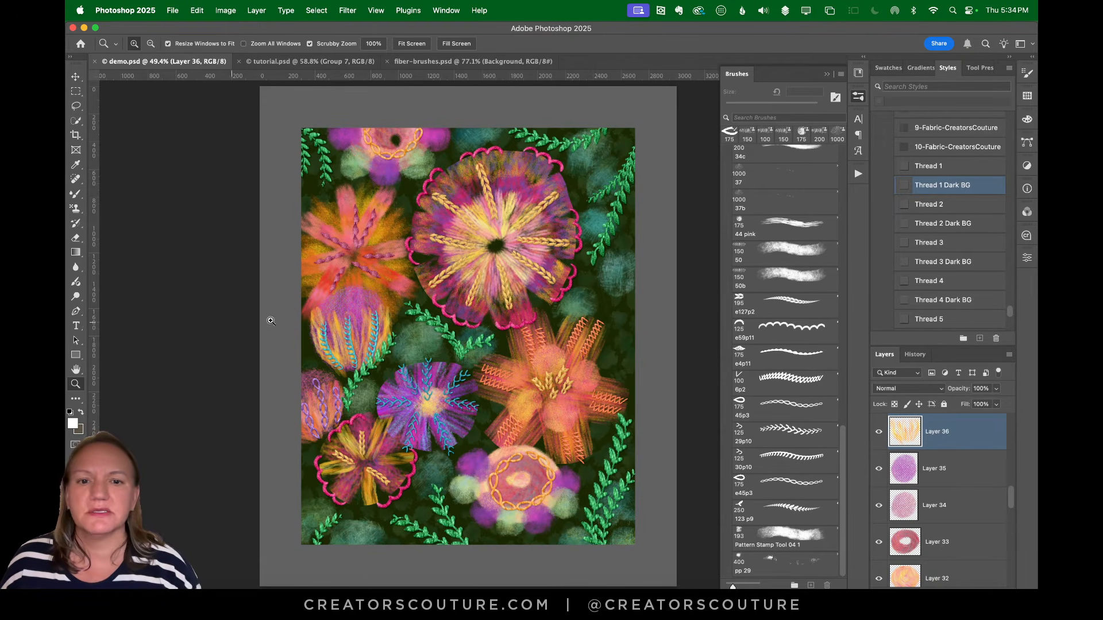
drag(348, 315, 372, 303)
click(77, 79)
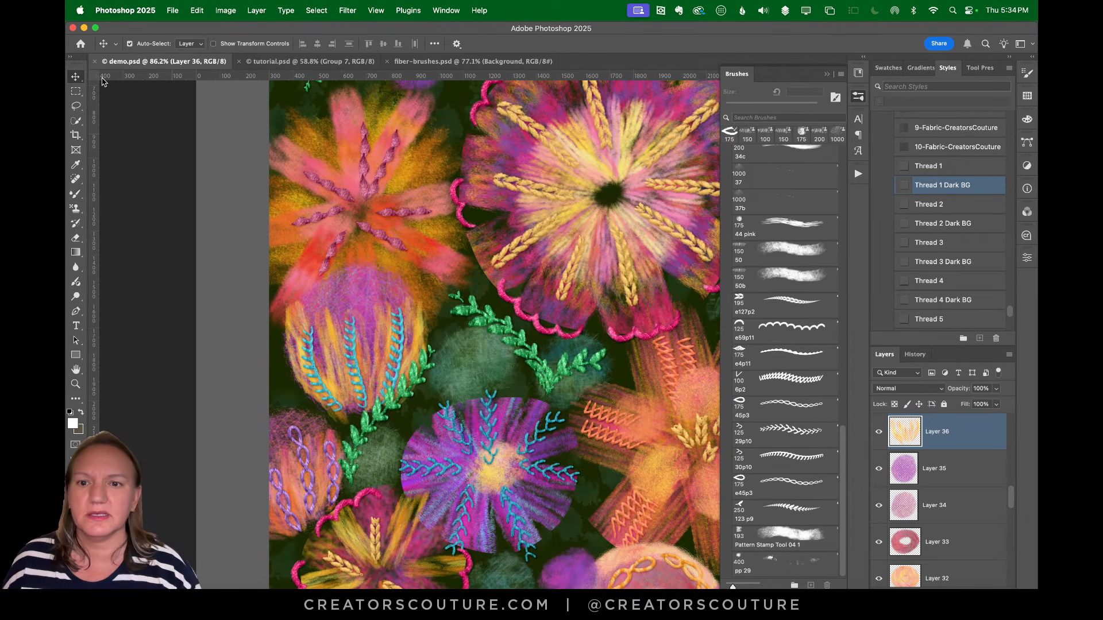
click(358, 302)
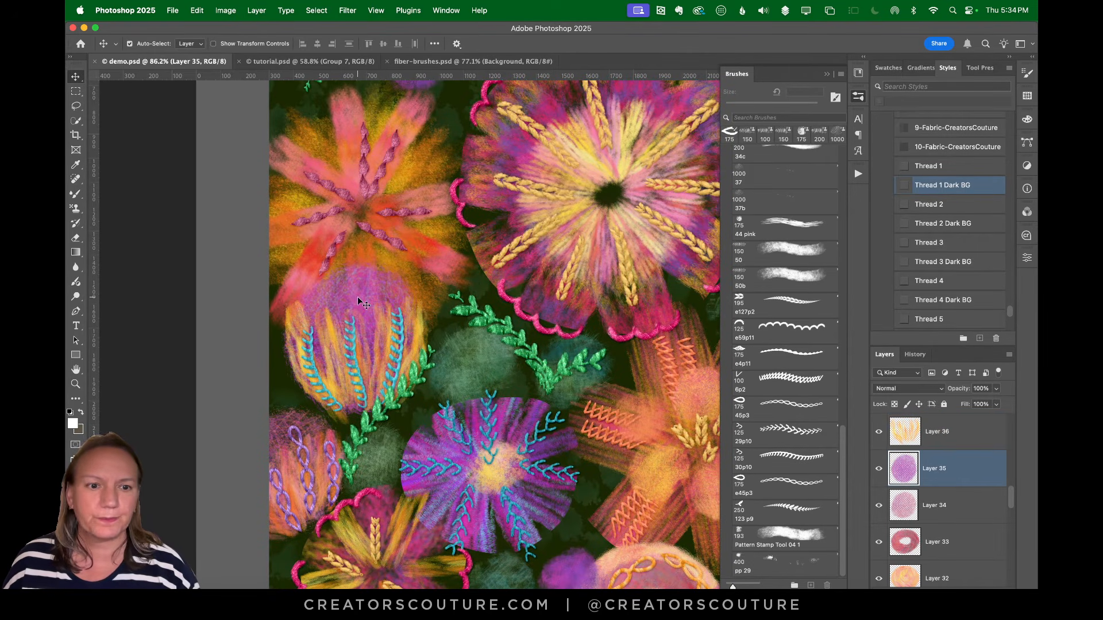
click(414, 65)
click(313, 62)
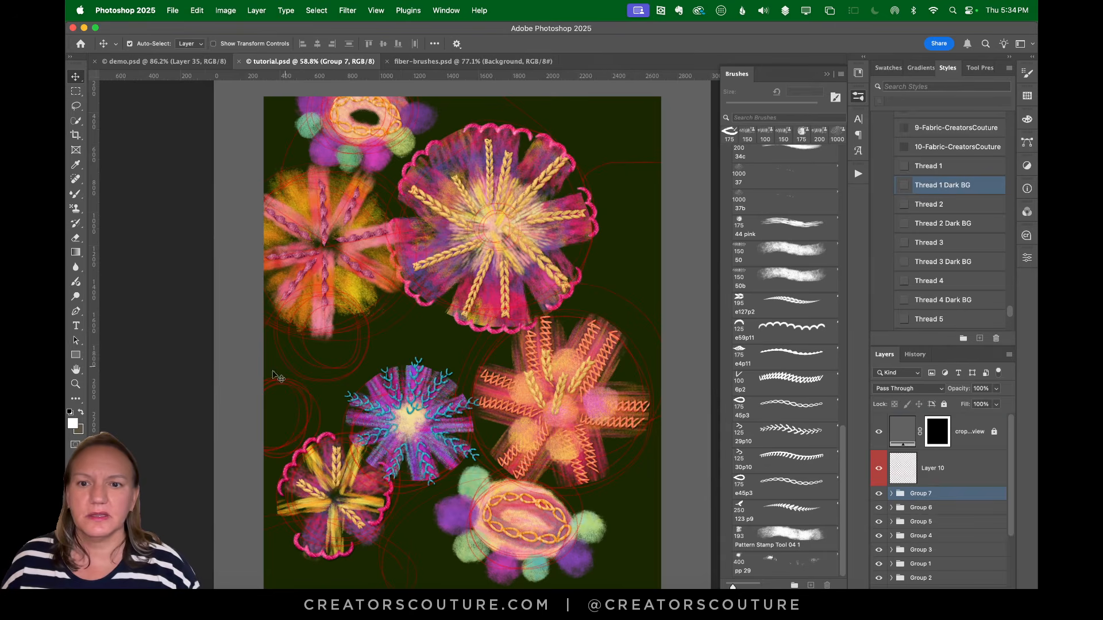
key(z)
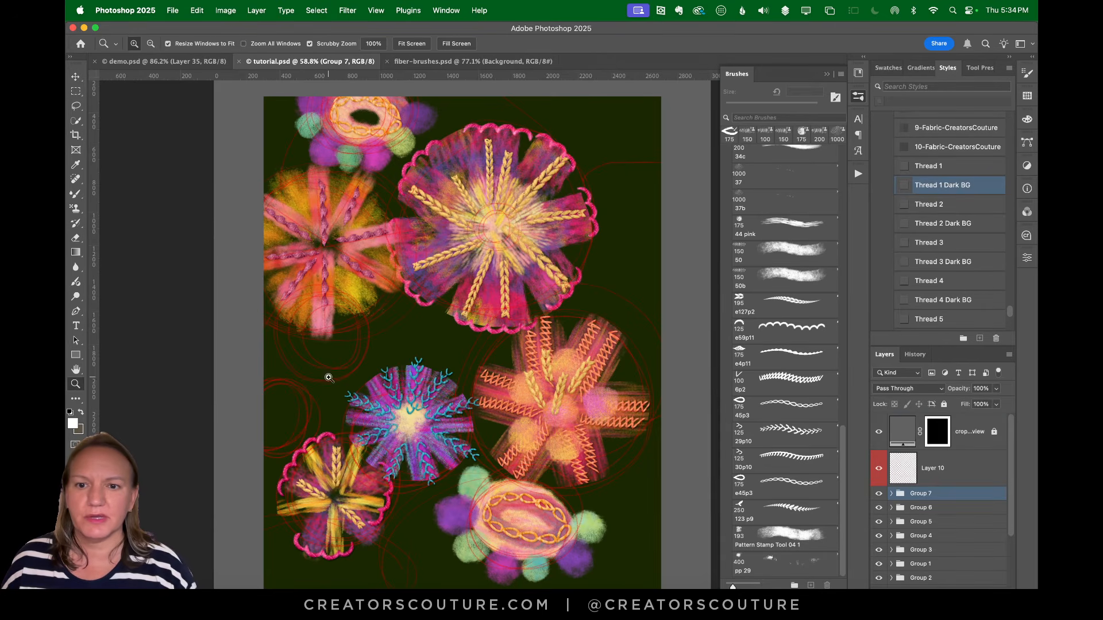
drag(329, 378, 349, 373)
click(167, 62)
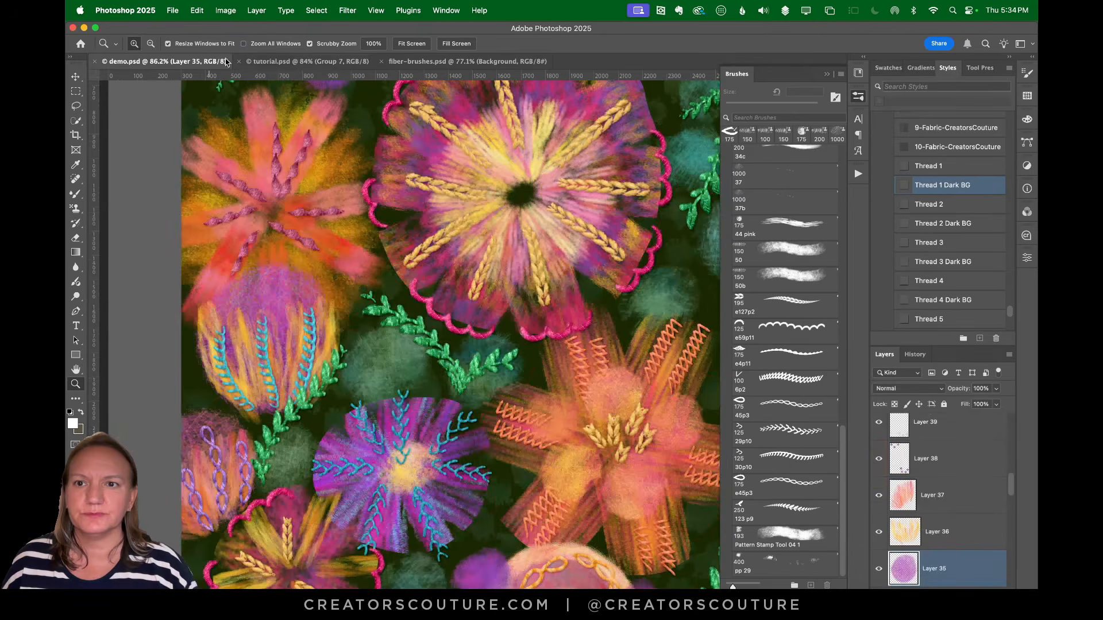
click(279, 65)
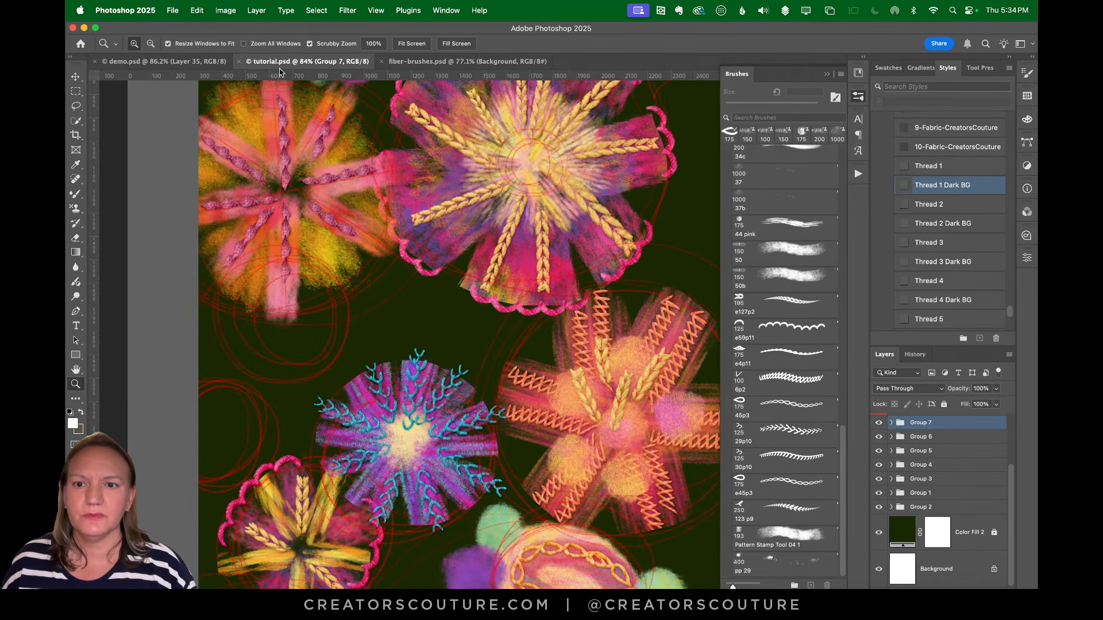
Add a new layer directly above Group 7 and try a Pattern Stamp stroke on it with brush Pattern Stamp Tool 04 1
click(76, 201)
click(76, 209)
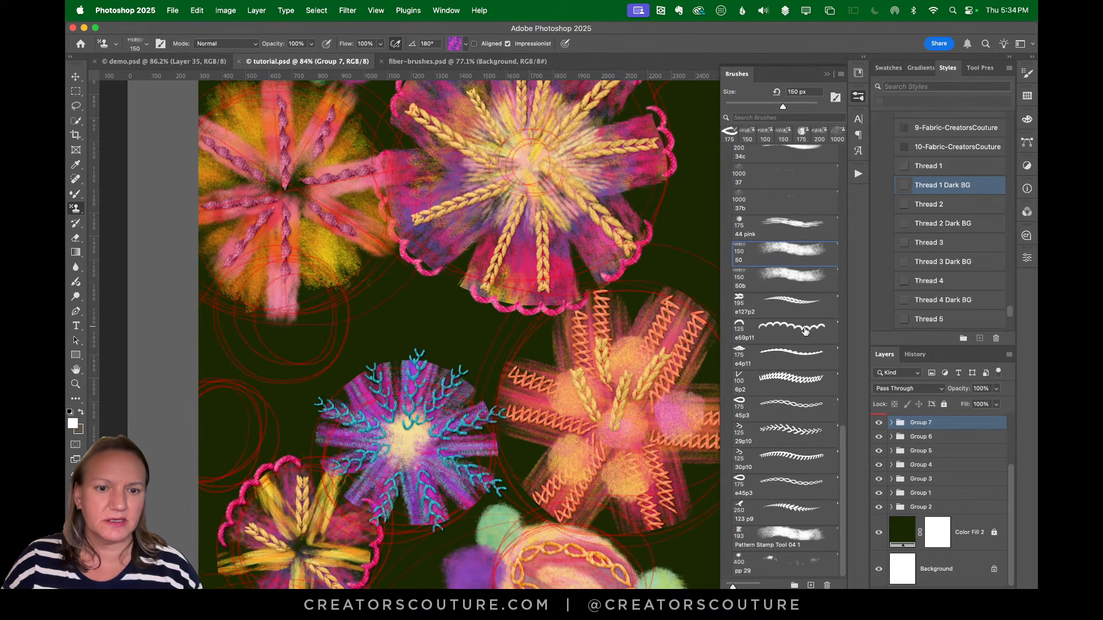
click(771, 546)
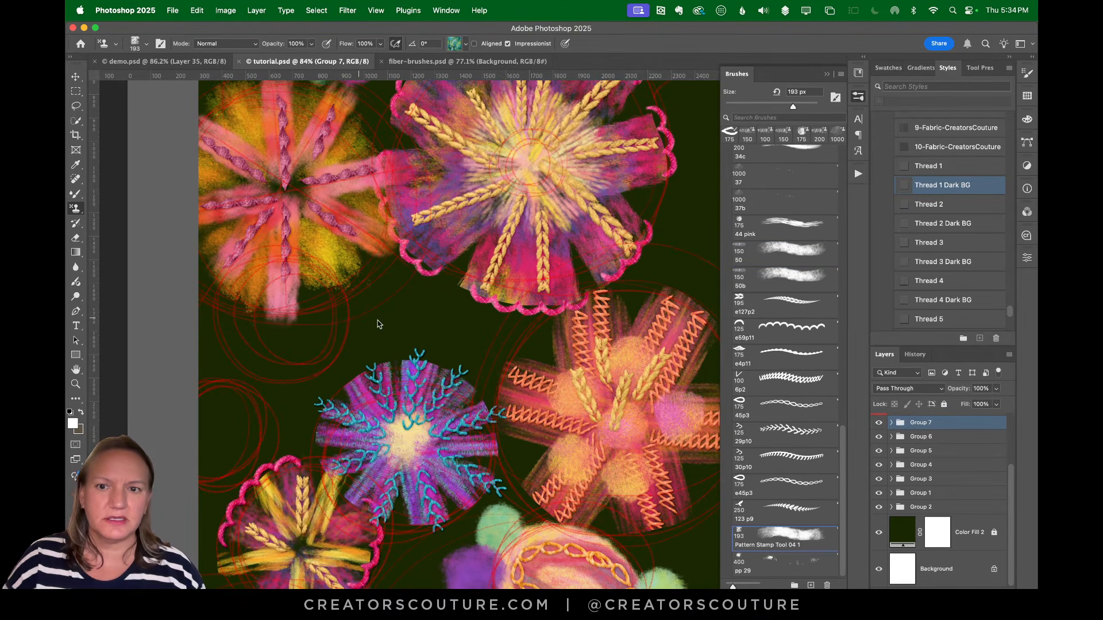
click(383, 327)
click(551, 244)
click(979, 594)
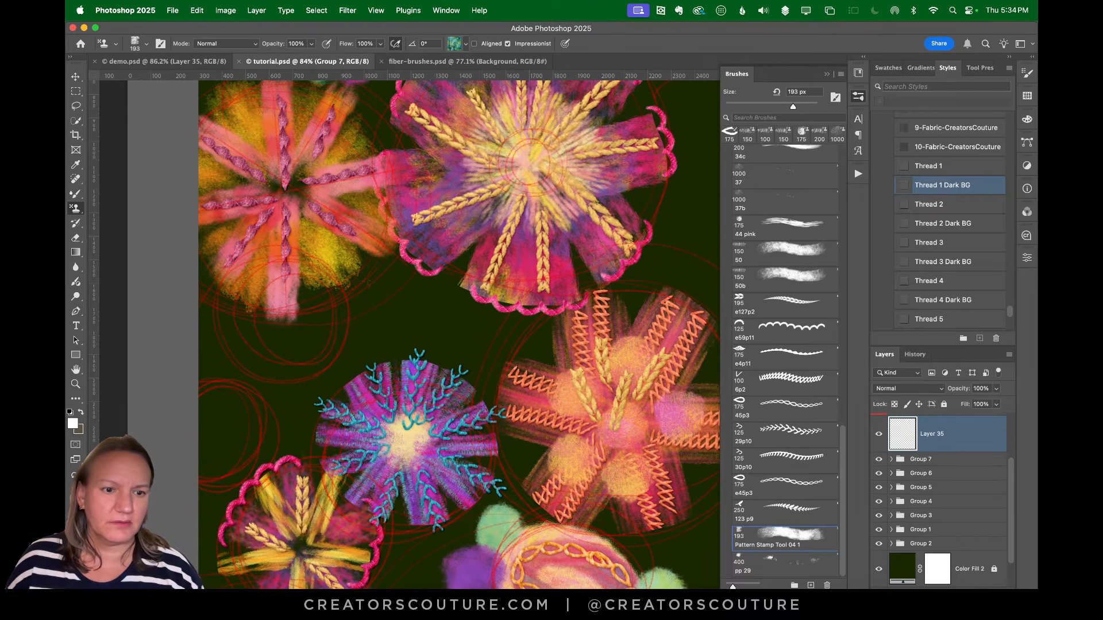
click(383, 314)
key(super+z)
Choose pattern stamp brush 37 at 1000 px, try a purple fiber patch, undo it and check the bud in demo.psd
scroll(806, 380, up, 4)
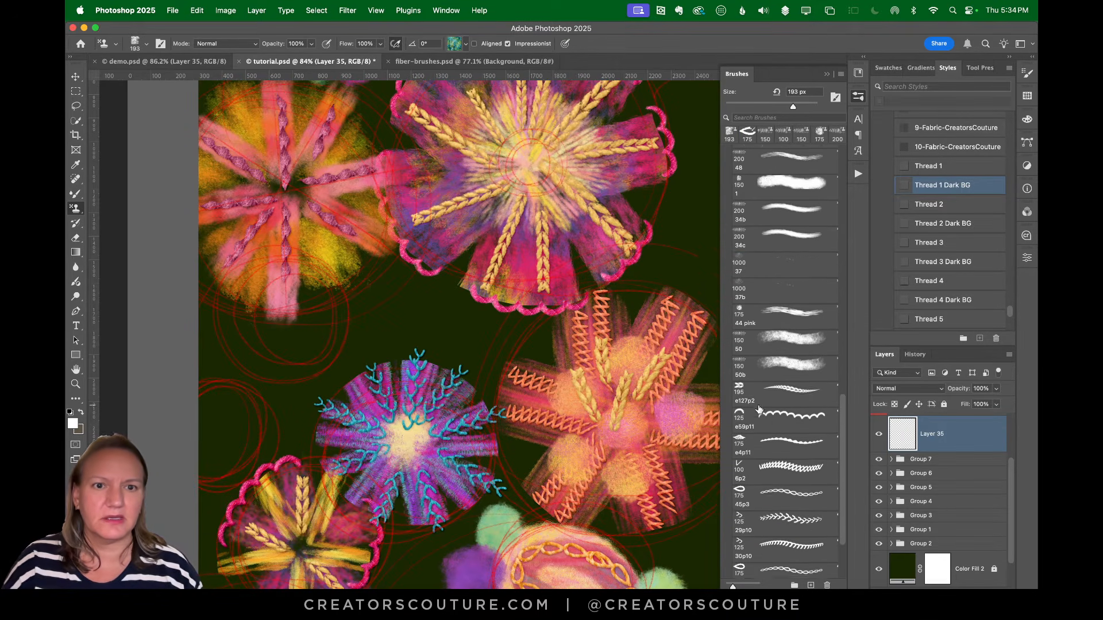
click(770, 285)
click(344, 313)
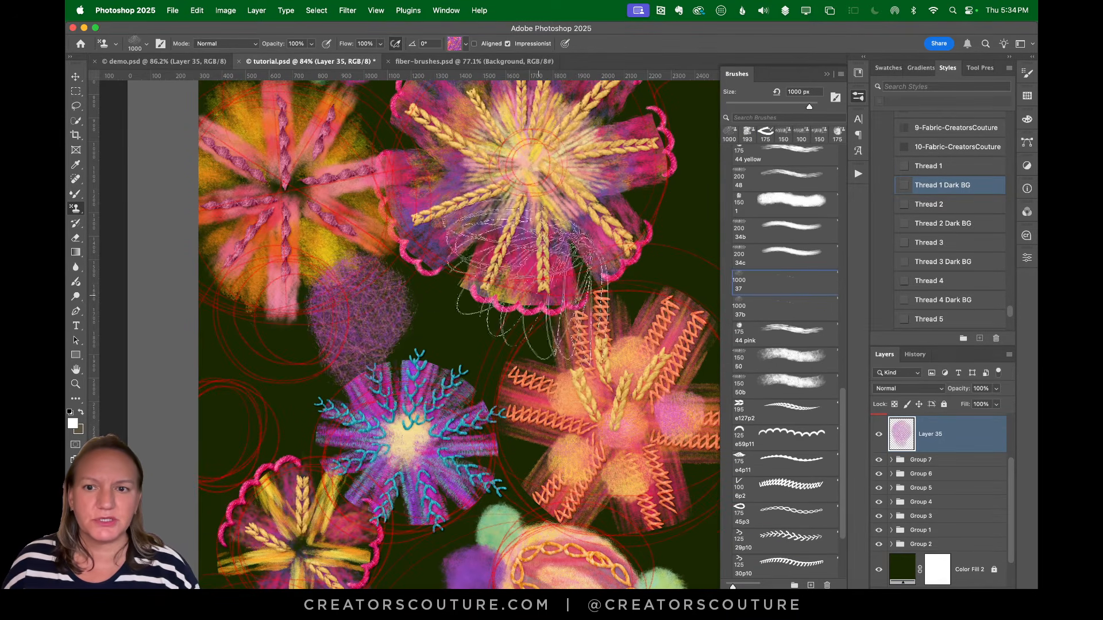
key(super+z)
click(234, 61)
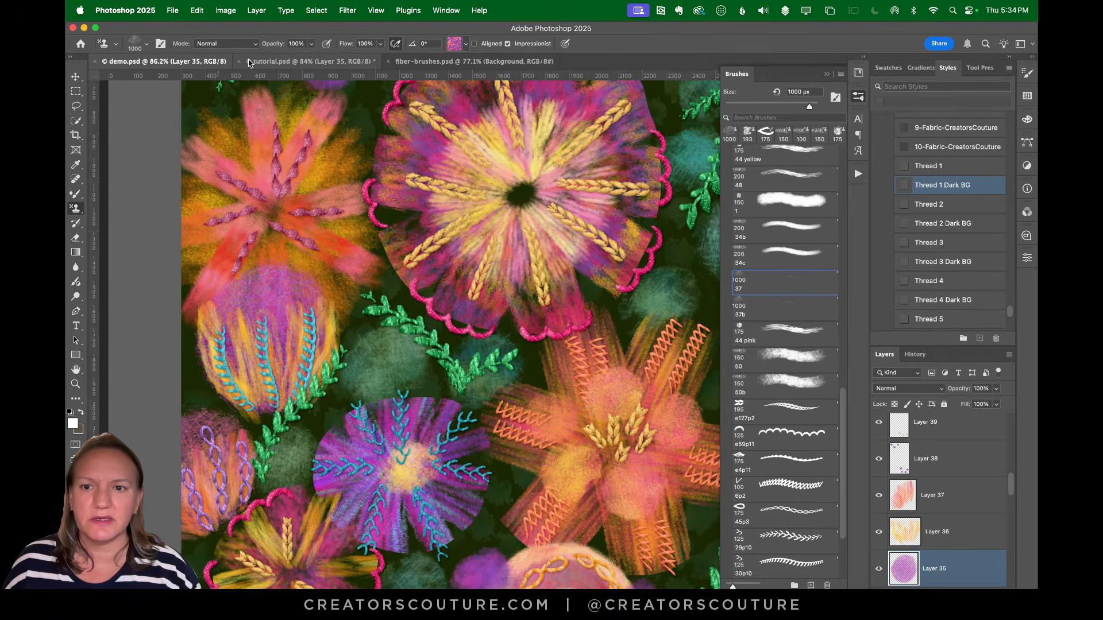
click(305, 61)
mouse_move(305, 319)
mouse_down()
mouse_move(284, 320)
mouse_move(370, 295)
mouse_move(246, 407)
mouse_move(270, 402)
mouse_up()
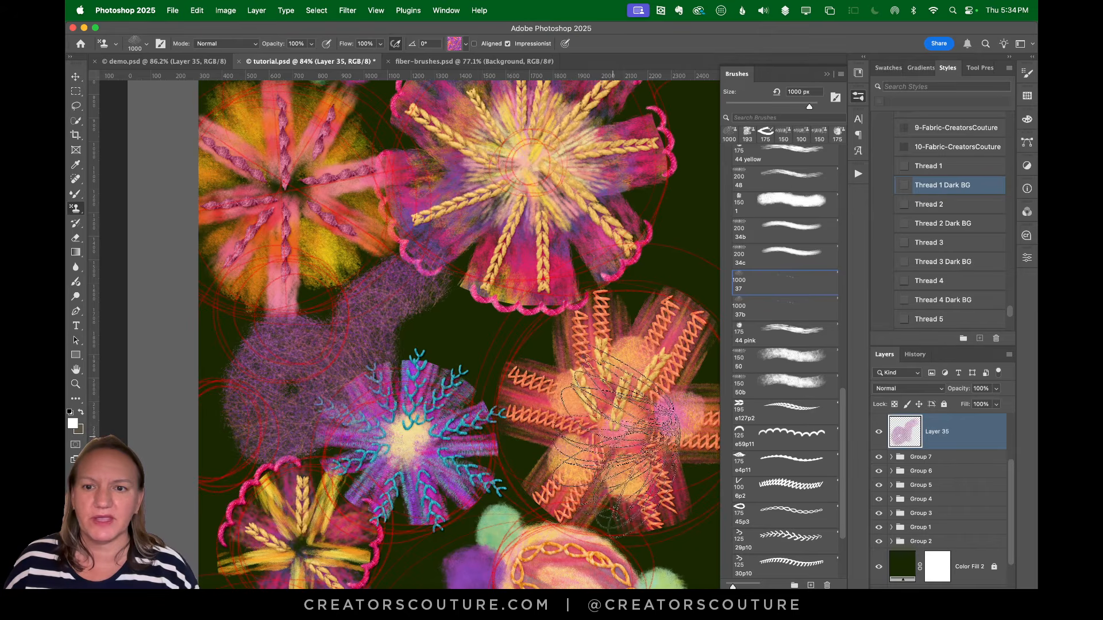
key(super+z)
drag(253, 442, 413, 287)
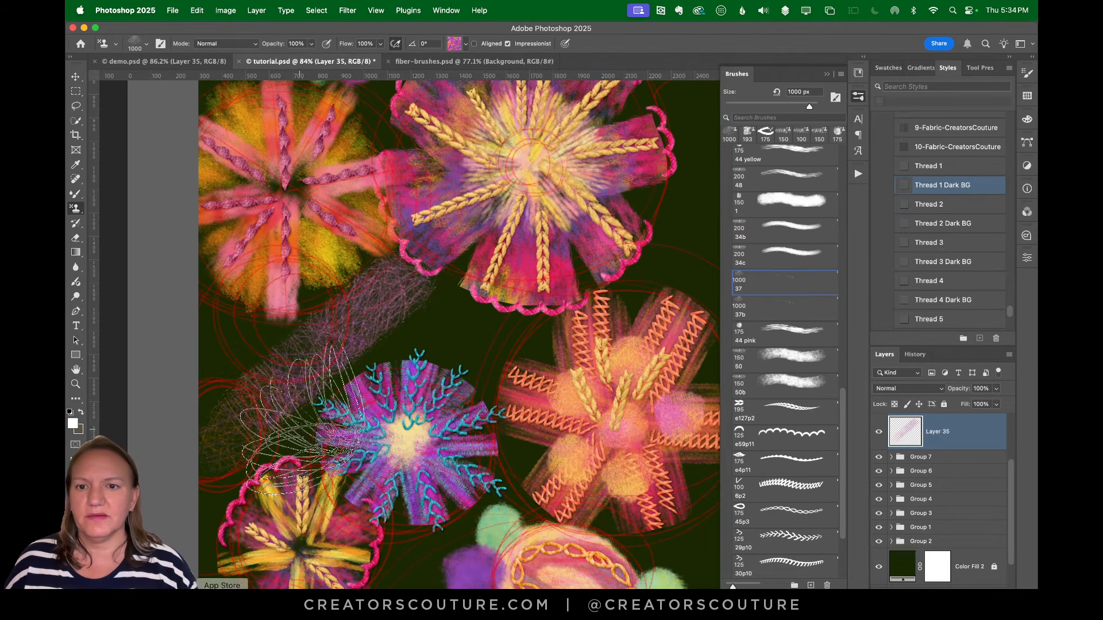
key(super+z)
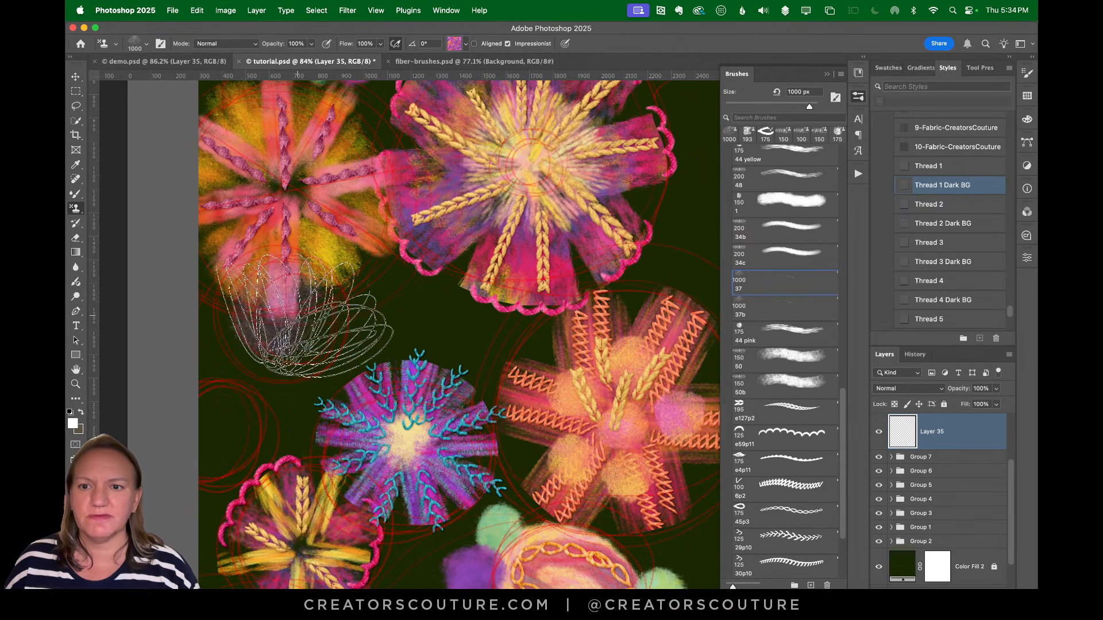
Stamp a round purple fiber base below the orange flower with brush 37 at 1000 px and save tutorial.psd
mouse_move(290, 313)
mouse_down()
mouse_move(285, 334)
mouse_move(287, 321)
mouse_up()
key(super+z)
key(super+z)
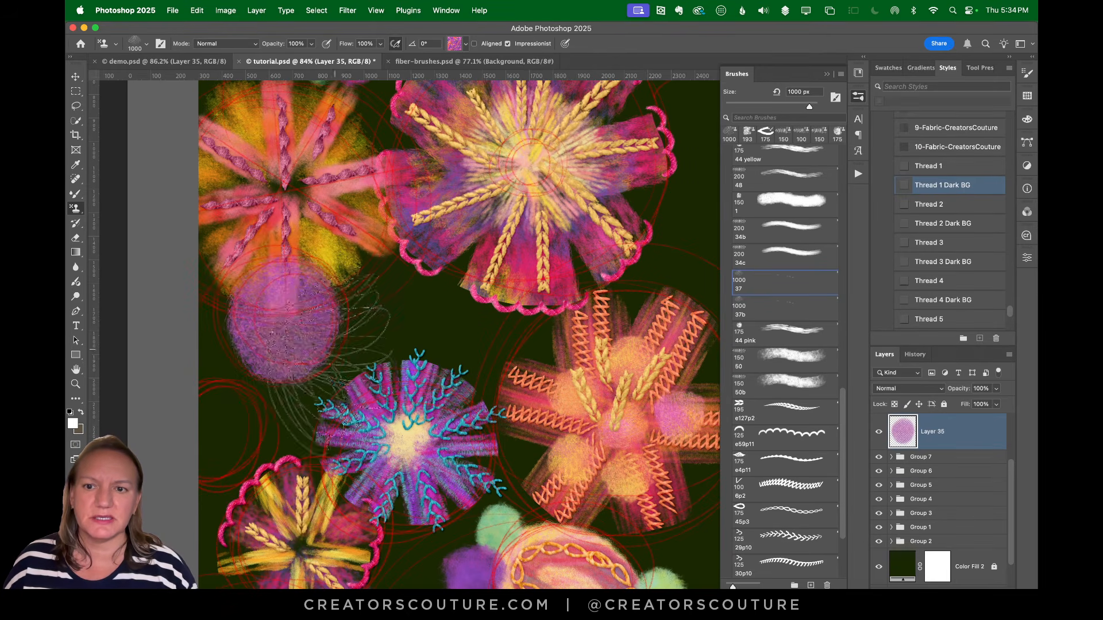
key(super+s)
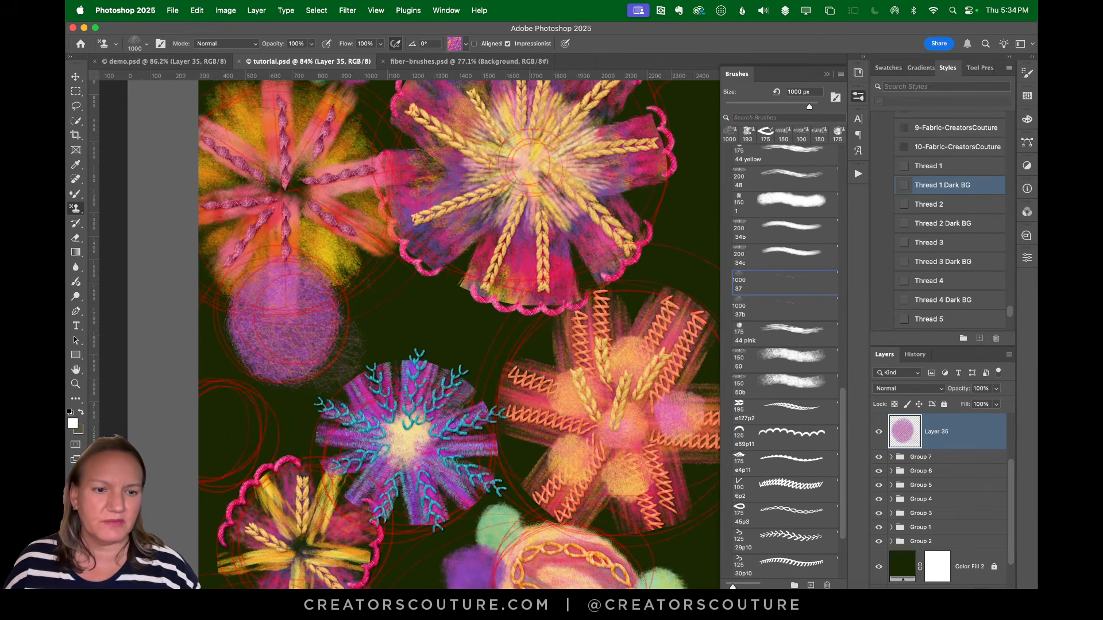
Add a new layer directly above Layer 35 in tutorial.psd and check the bud's petal strokes in demo.psd
key(super+shift+alt+n)
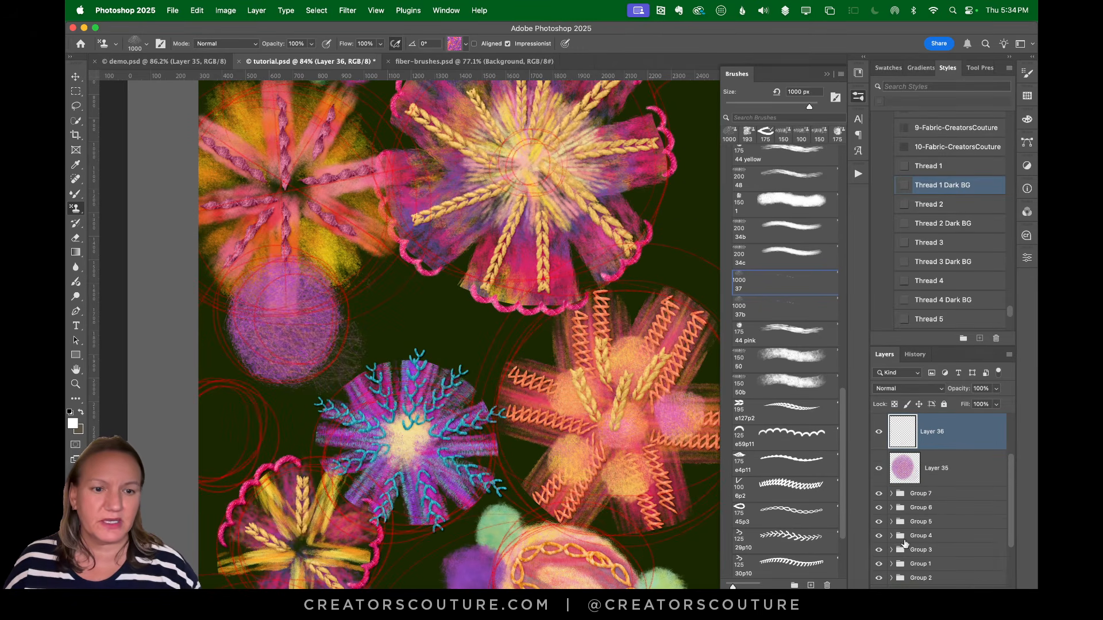
click(189, 61)
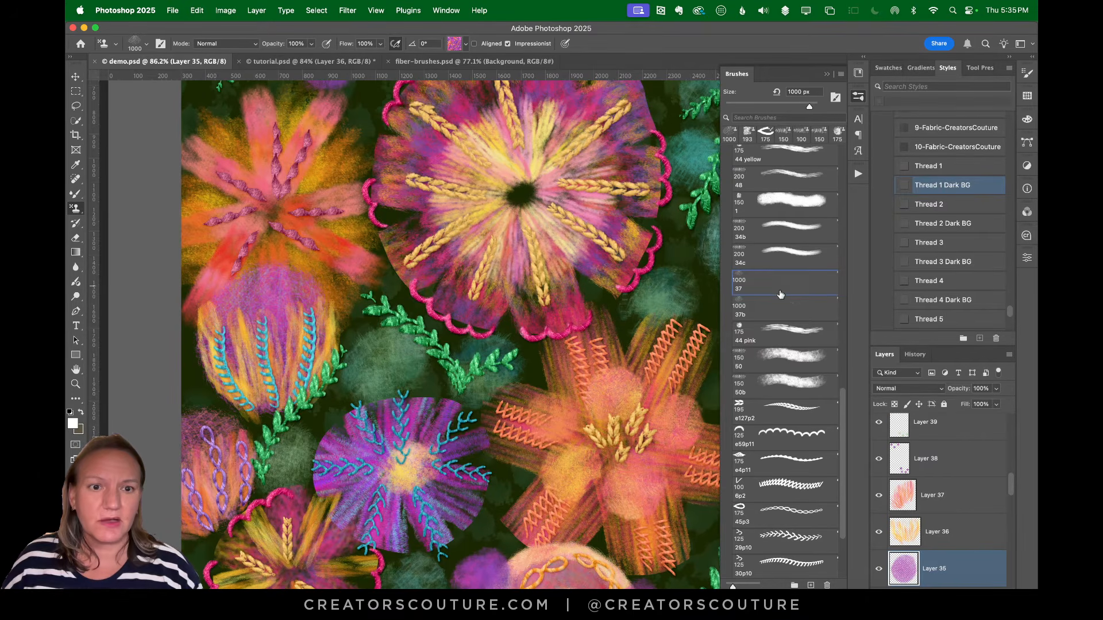
click(773, 330)
key(ctrl+Tab)
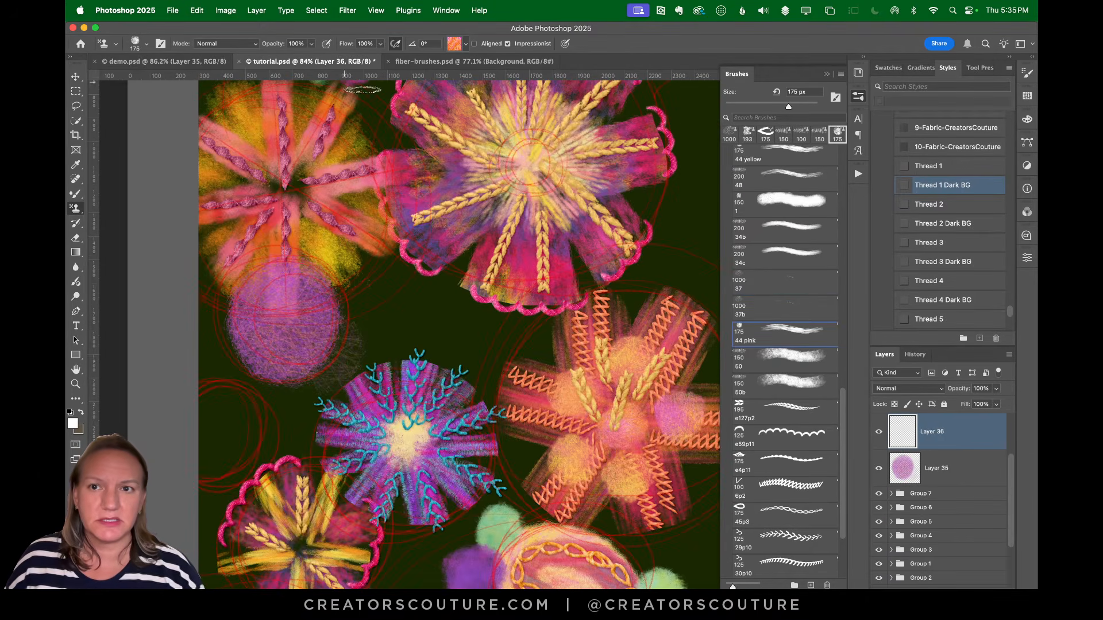
Try test strokes with brush 44 pink at 175 px and brush 48 at 200 px, undoing each
drag(434, 253, 431, 391)
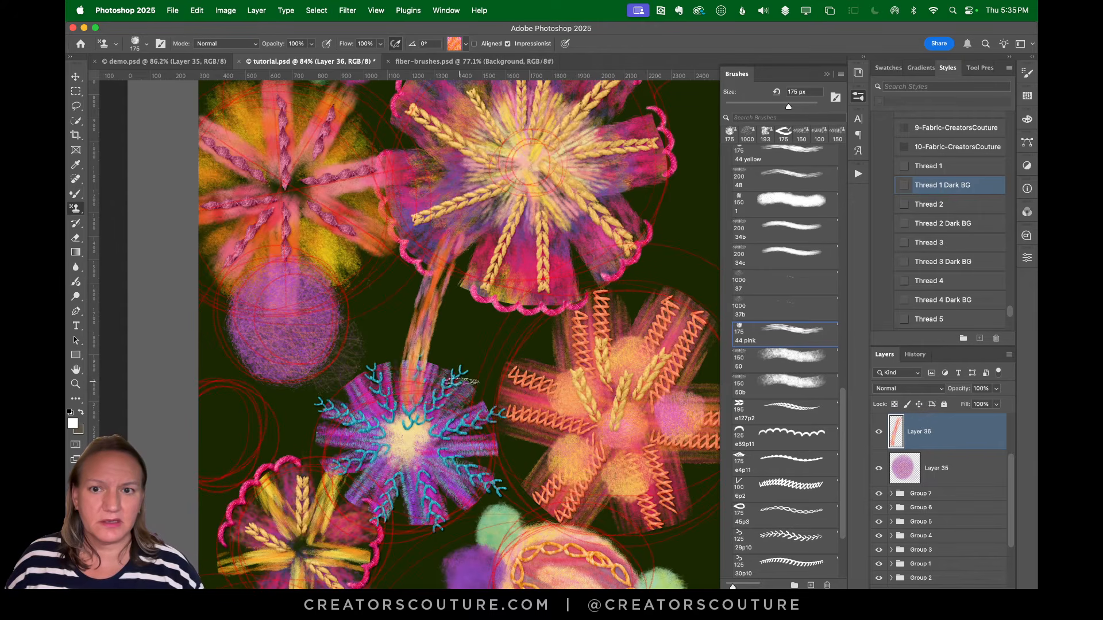
key(super+z)
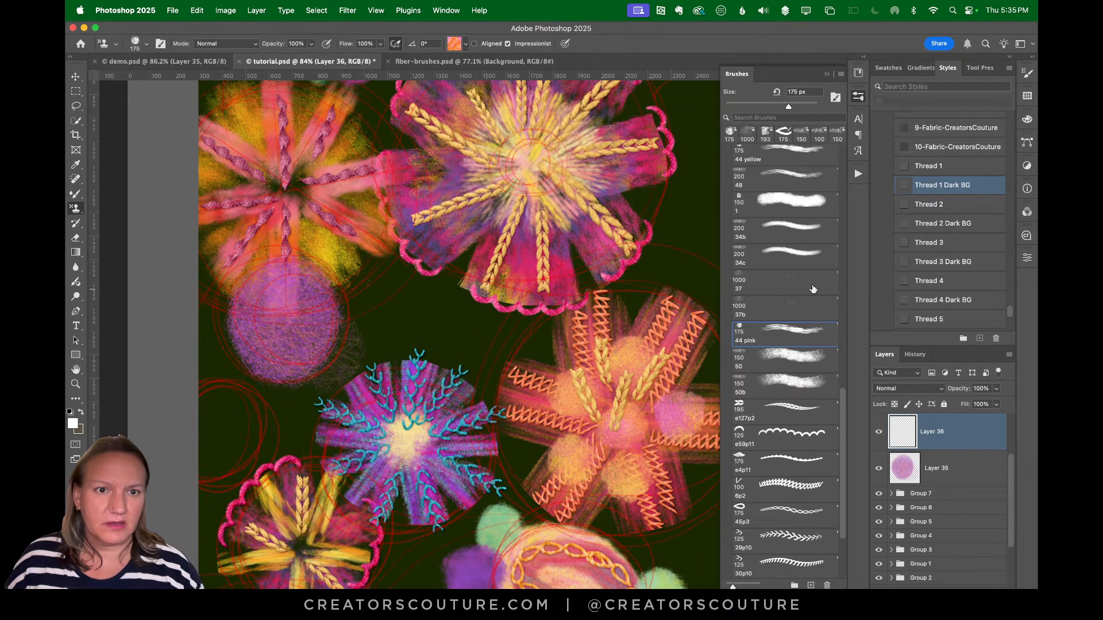
click(793, 185)
drag(423, 234, 413, 379)
key(super+z)
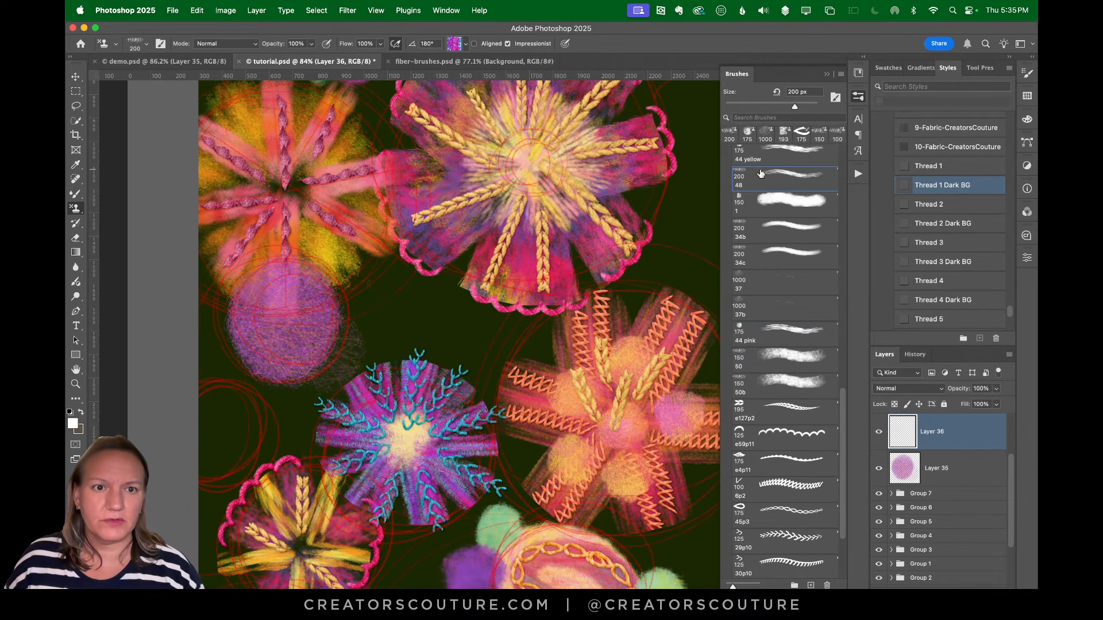
Choose brush 44 yellow at 175 px, undo a test stroke and compare the bud's coloring with demo.psd
click(770, 160)
drag(422, 204, 395, 353)
key(super+z)
click(203, 63)
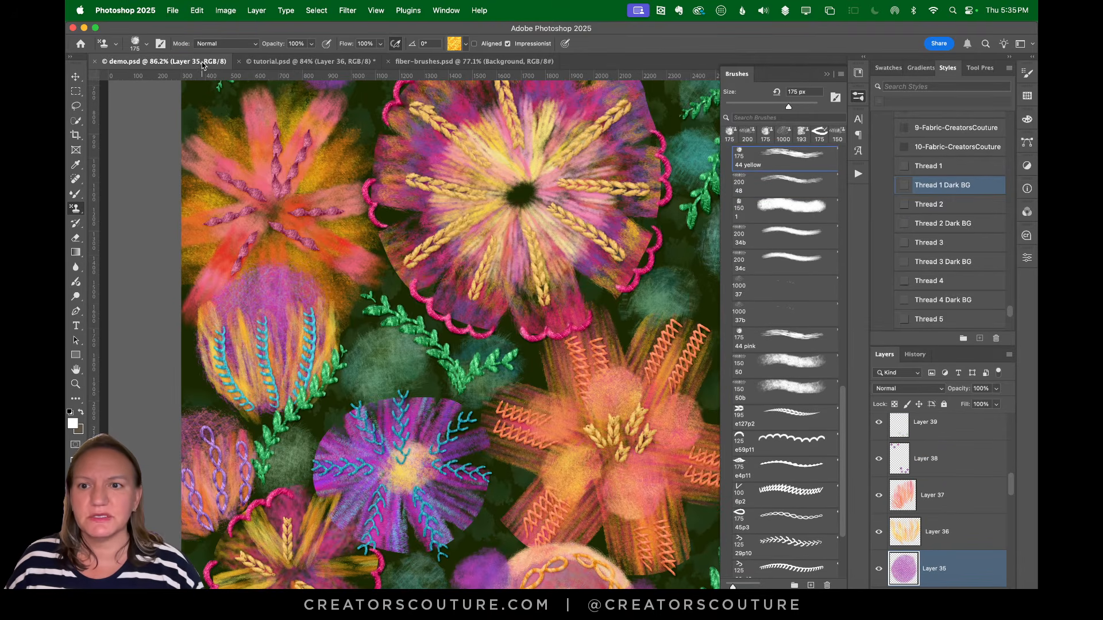
click(287, 62)
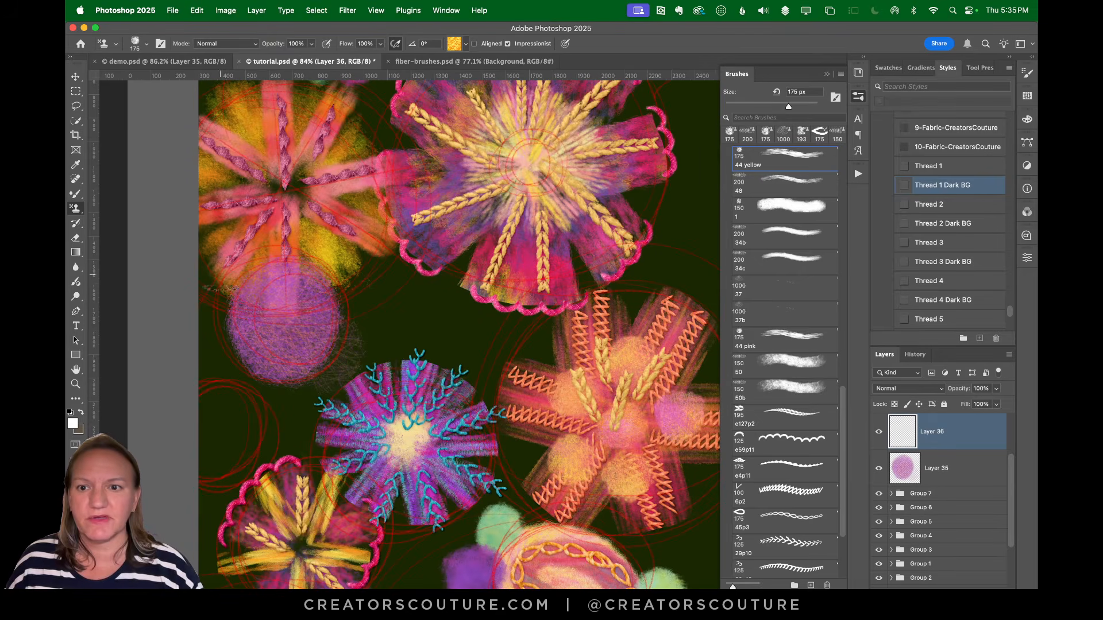
Stamp vertical yellow petal strokes across the lower part of the purple bud base on Layer 36 with brush 44 yellow at 175 px
mouse_move(274, 312)
mouse_down()
mouse_move(270, 384)
mouse_move(282, 391)
mouse_up()
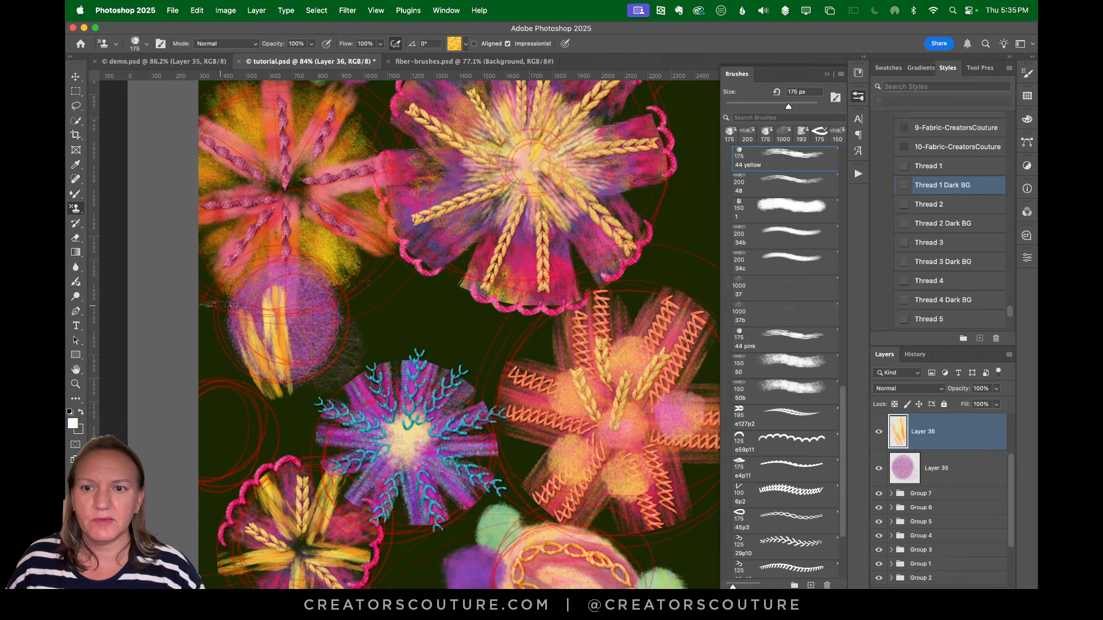
drag(221, 303, 224, 382)
drag(298, 295, 299, 396)
drag(332, 273, 331, 377)
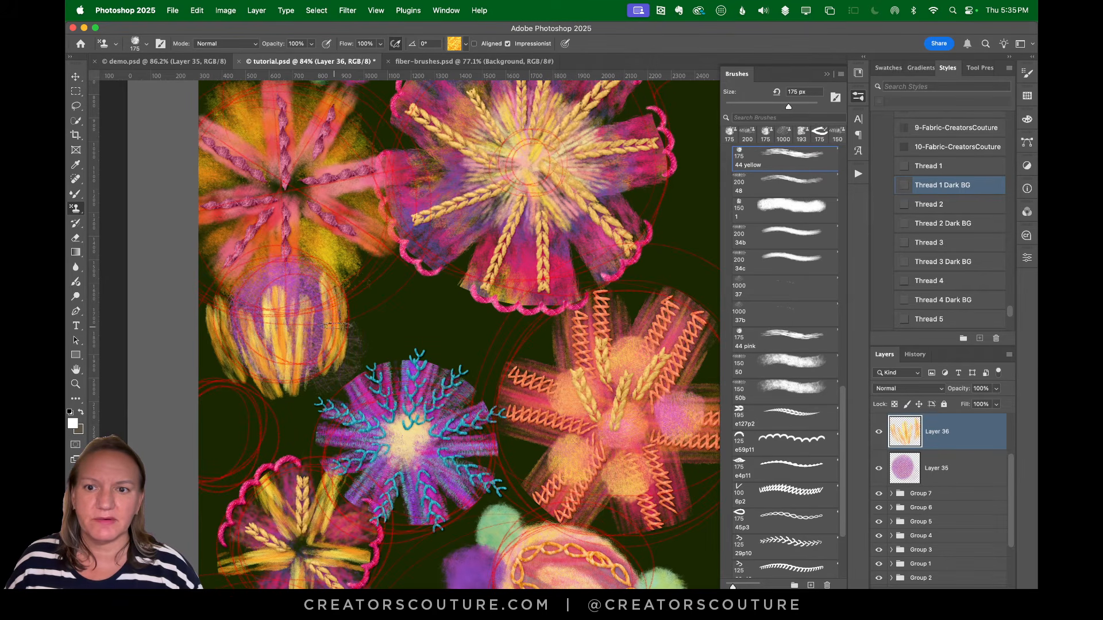
key(super+z)
key(super+shift+z)
key(super+z)
drag(339, 283, 319, 376)
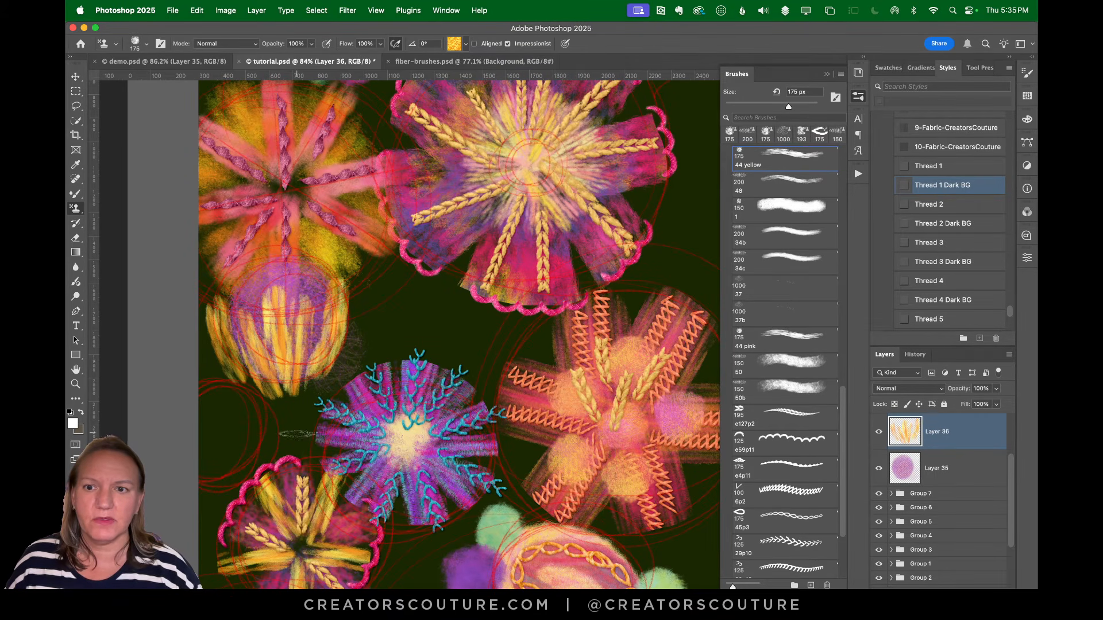
Check the bud's stitches in demo.psd, add a new layer above Layer 36 in tutorial.psd and apply the Thread 1 Dark BG style
click(218, 57)
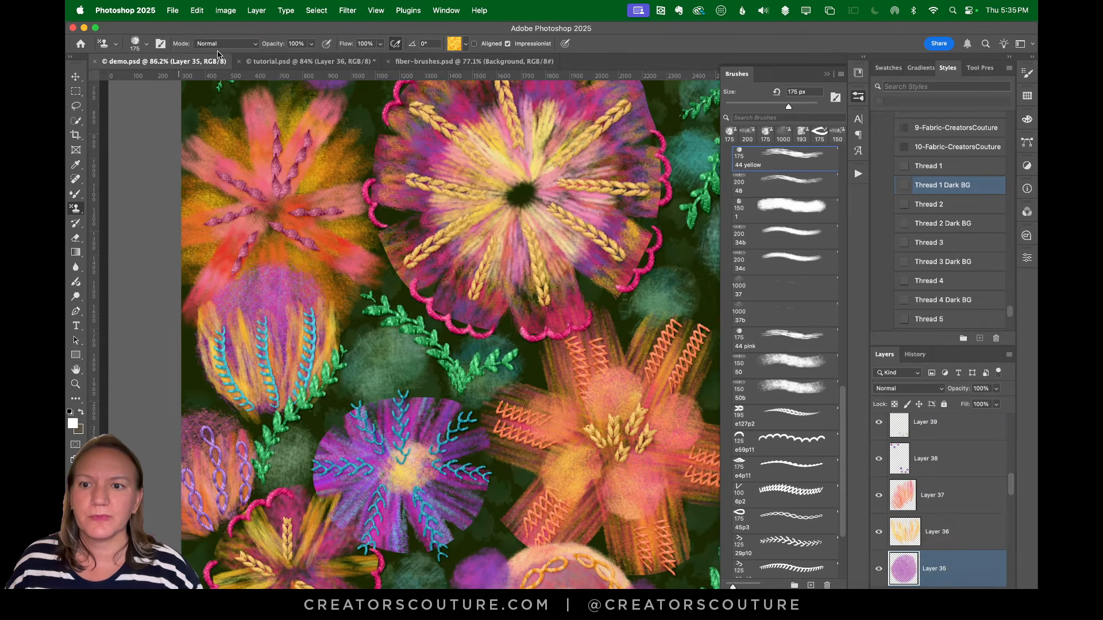
click(297, 62)
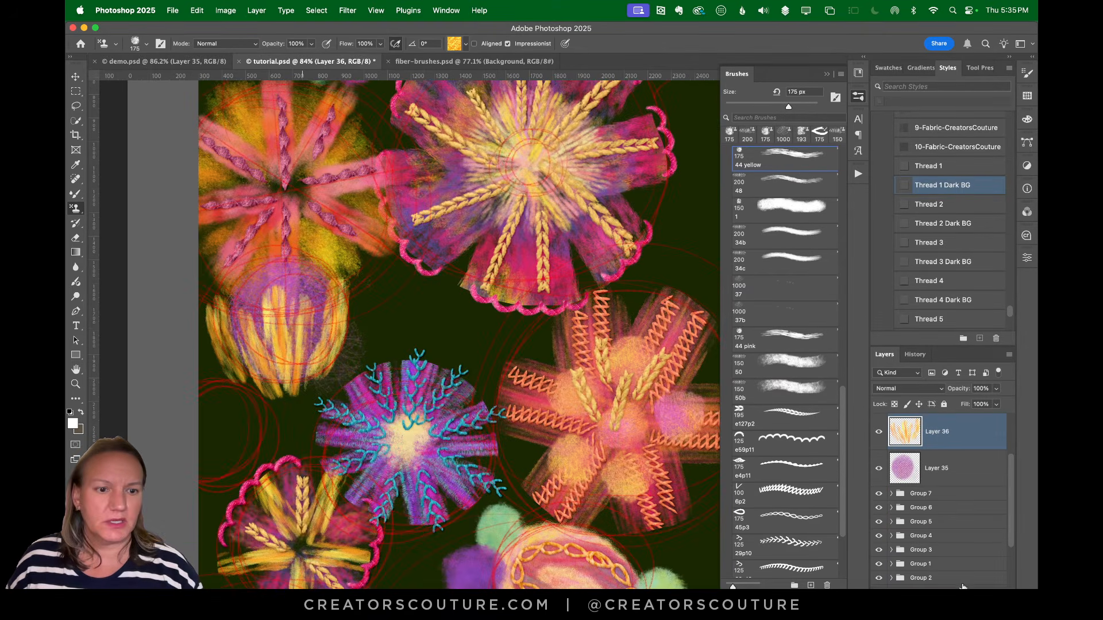
click(979, 595)
click(945, 184)
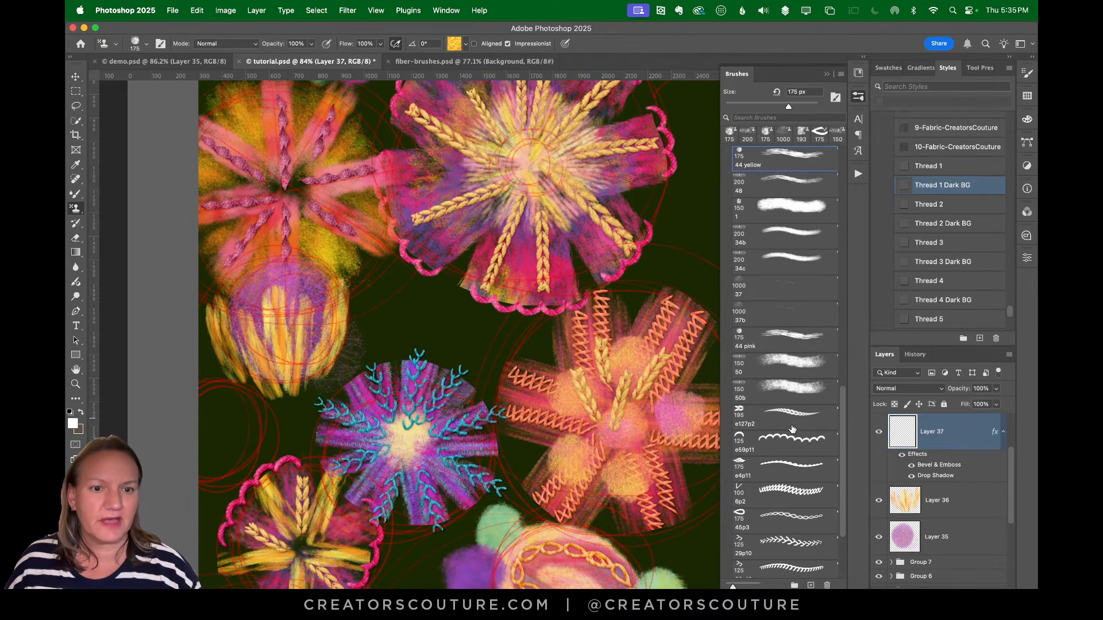
Stitch turquoise feather lines down the yellow-striped bud on Layer 37 with brush 30p10 at 125 px, undoing a test stroke, and save
scroll(840, 488, down, 3)
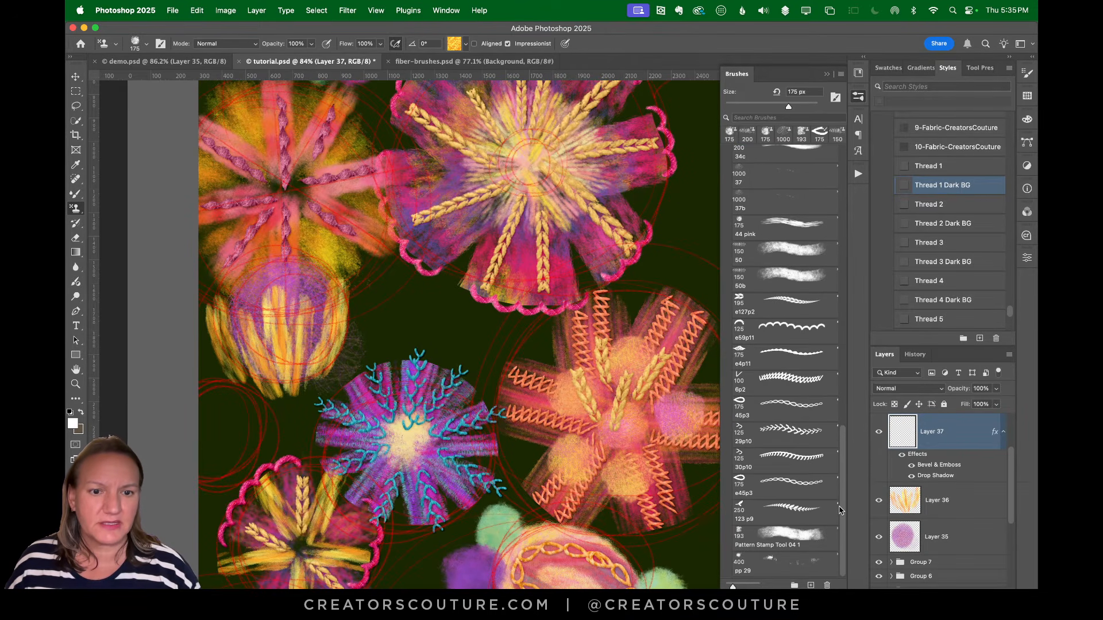
click(788, 460)
drag(251, 261, 266, 383)
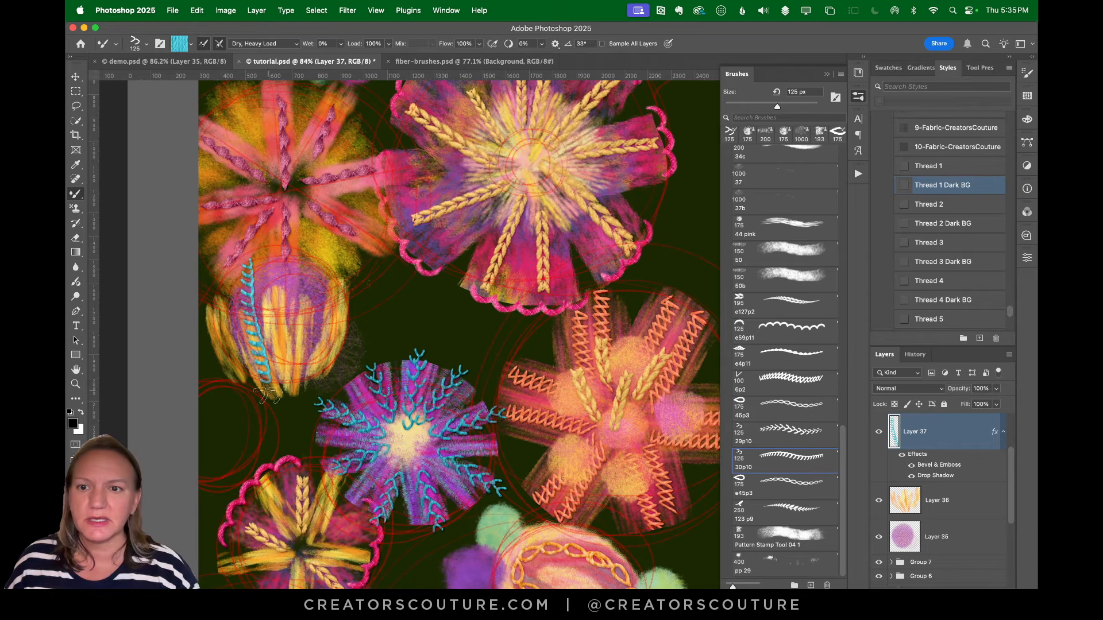
key(super+z)
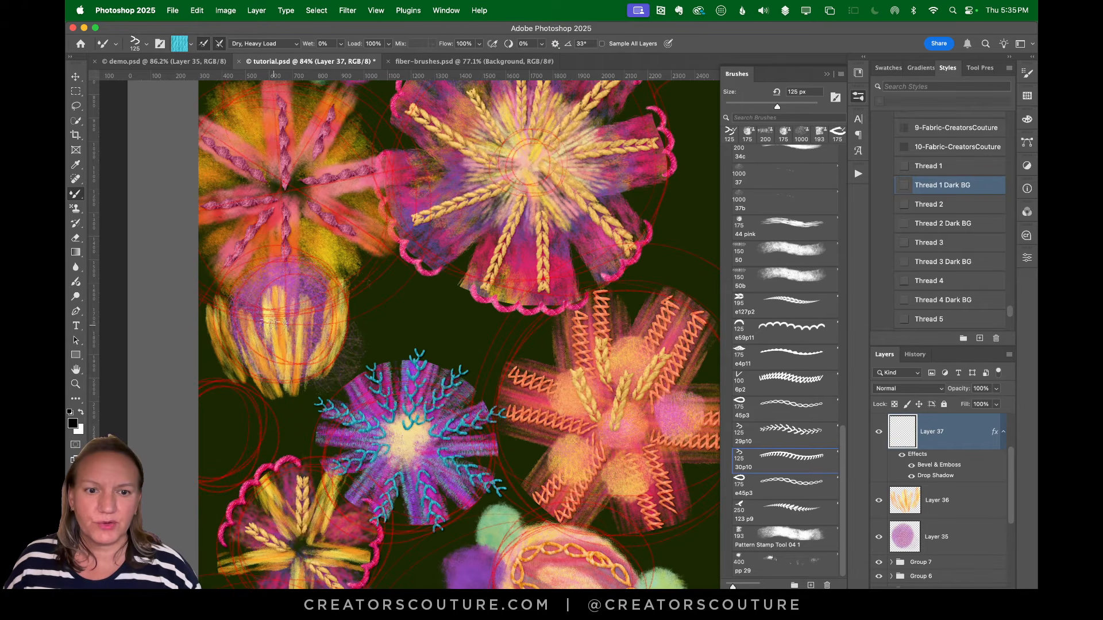
mouse_move(250, 295)
mouse_down()
mouse_move(270, 384)
mouse_move(229, 346)
mouse_move(246, 379)
mouse_up()
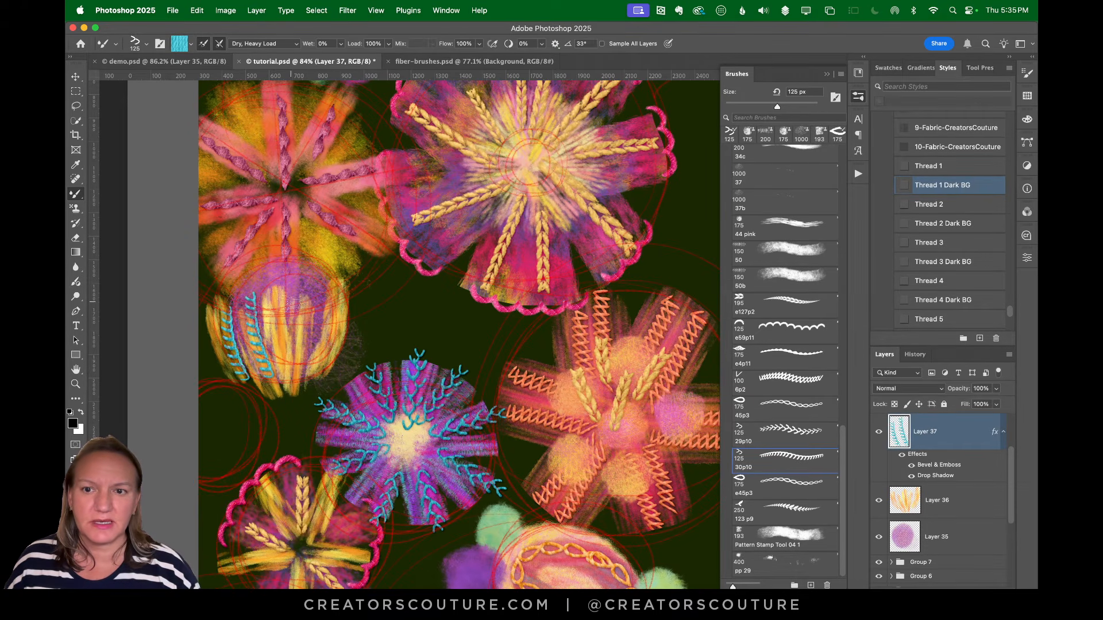
drag(293, 297, 287, 391)
drag(324, 289, 308, 380)
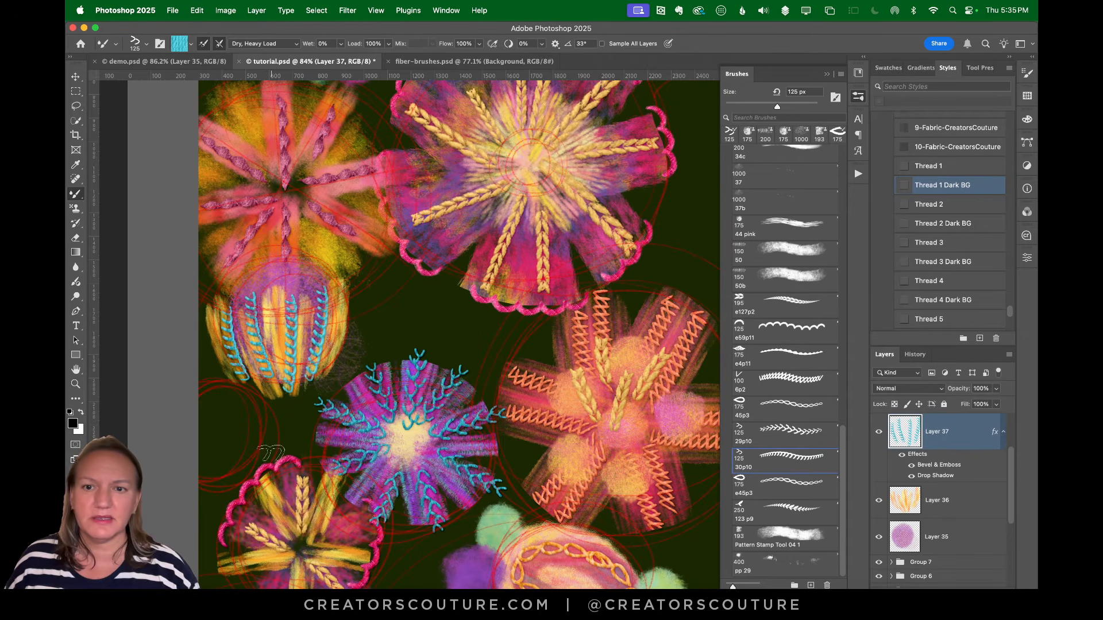
key(super+s)
Group Layers 35 through 37, add a new empty layer above the group and save the document
shift+click(949, 542)
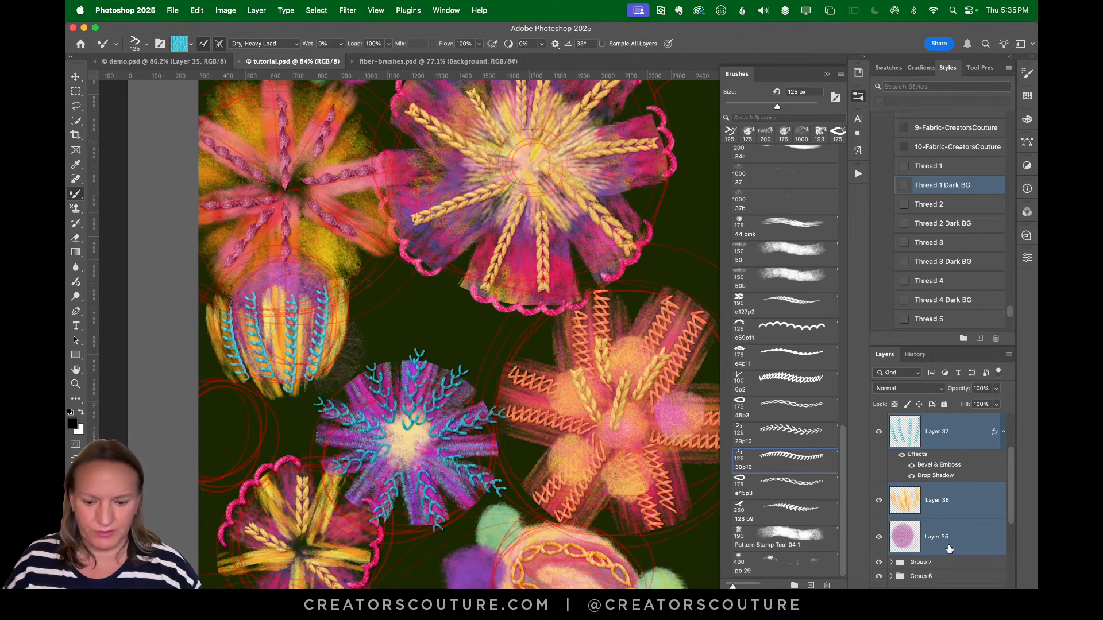
key(super+g)
key(super+shift+alt+n)
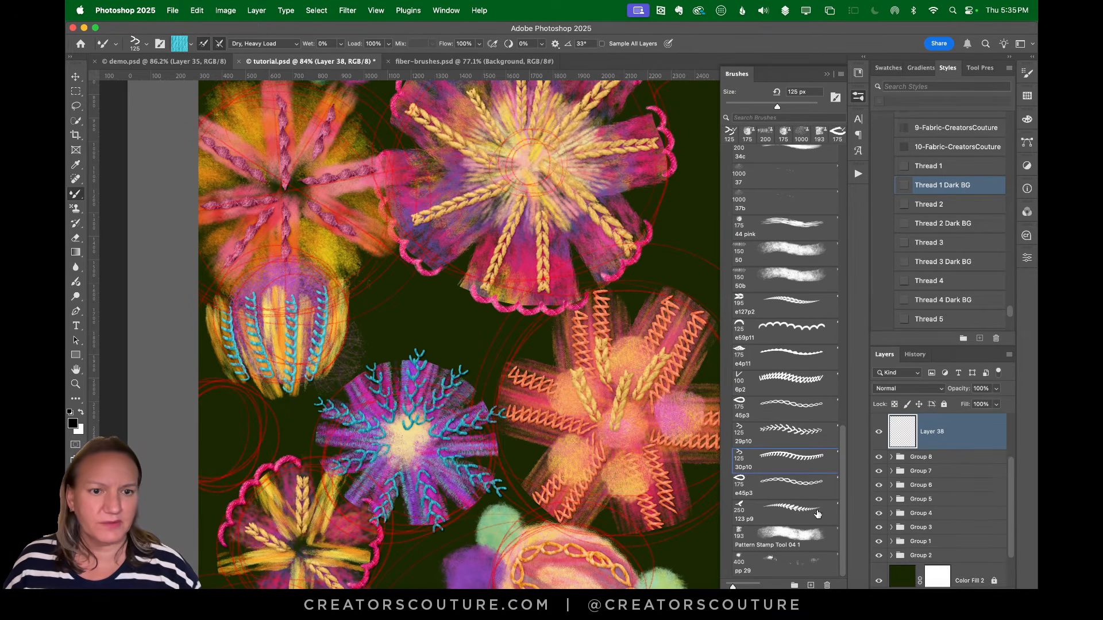
key(super+s)
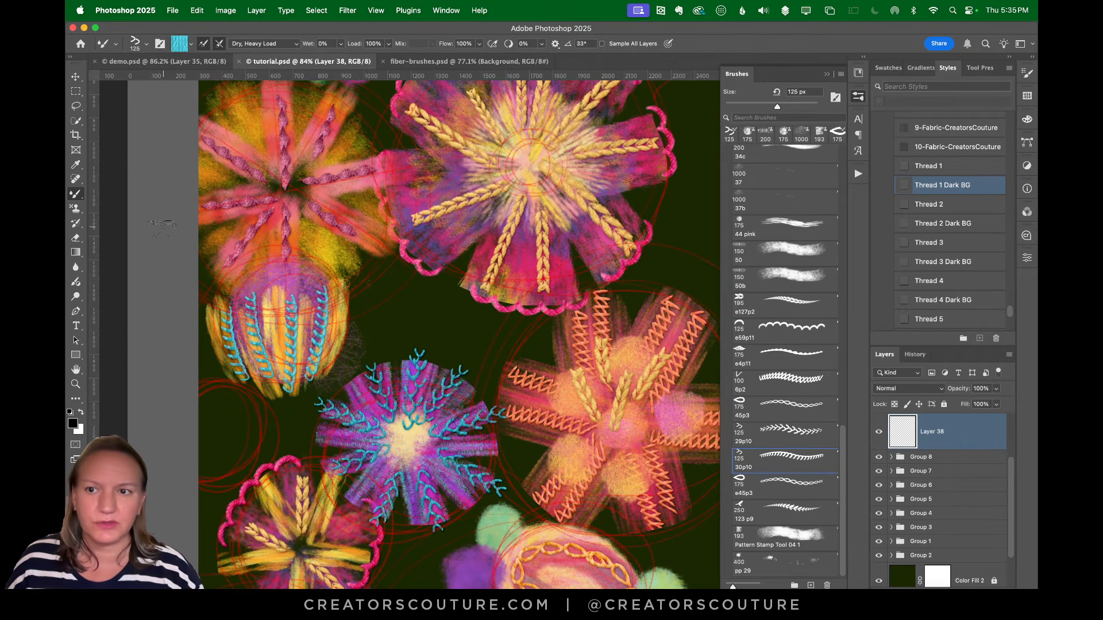
Stamp a round purple bud base at the canvas edge below the turquoise-stitched bud on Layer 38 with brush 37b at 1000 px
click(75, 208)
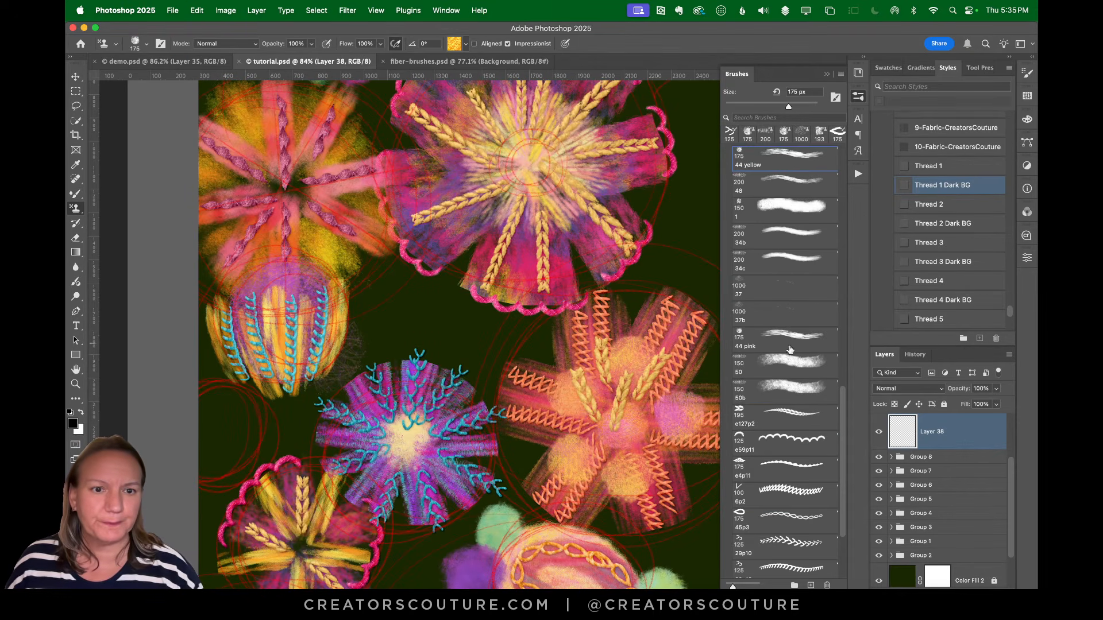
click(772, 318)
drag(235, 418, 223, 441)
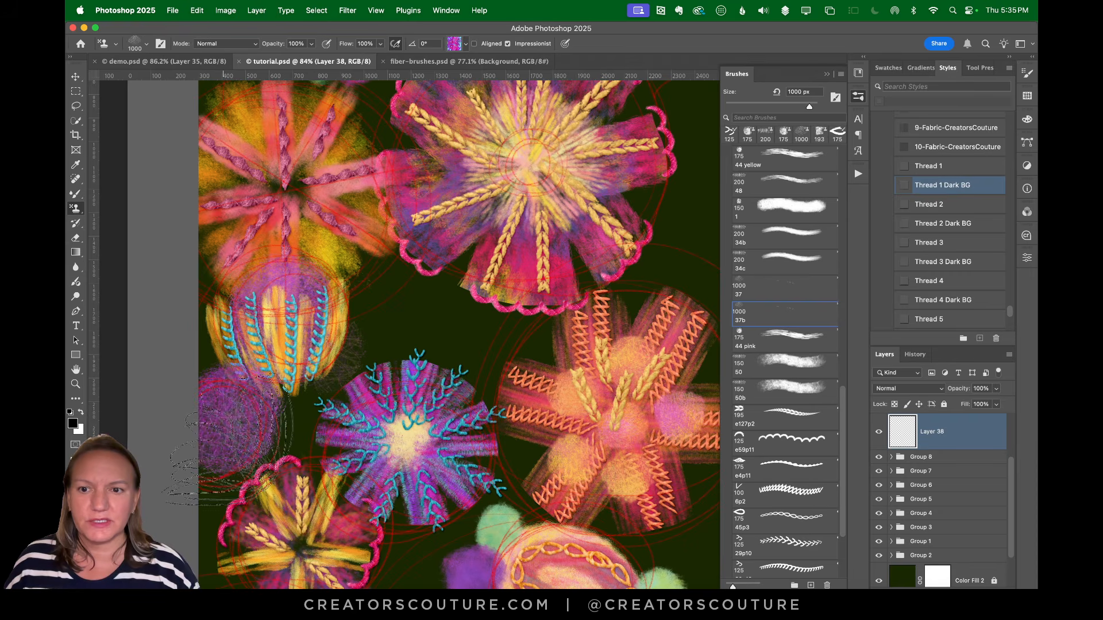
key(super+z)
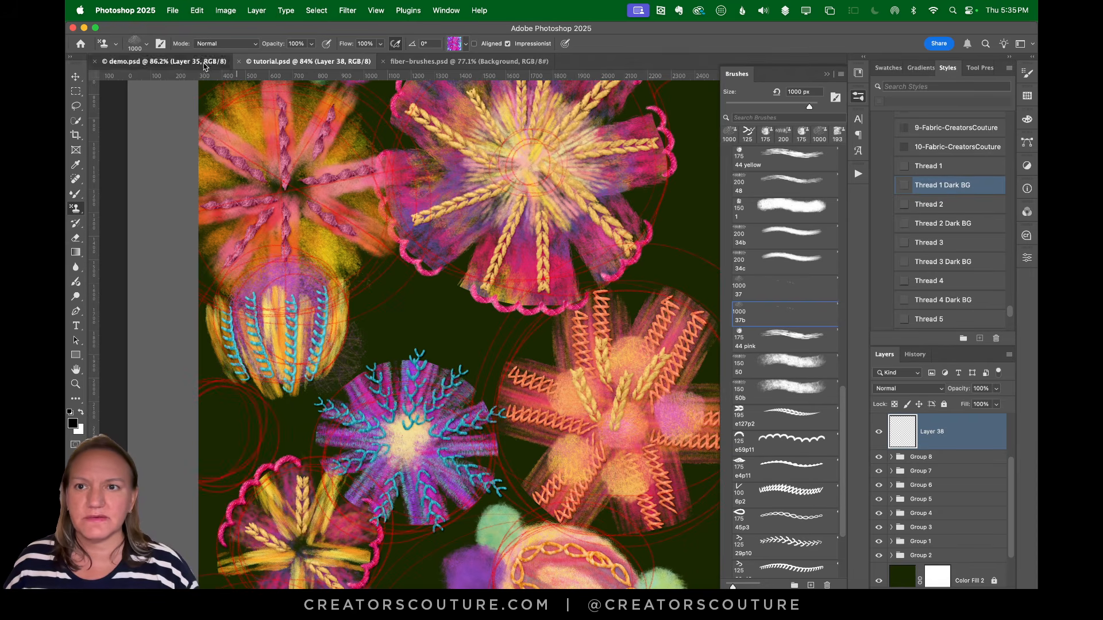
click(203, 66)
click(277, 62)
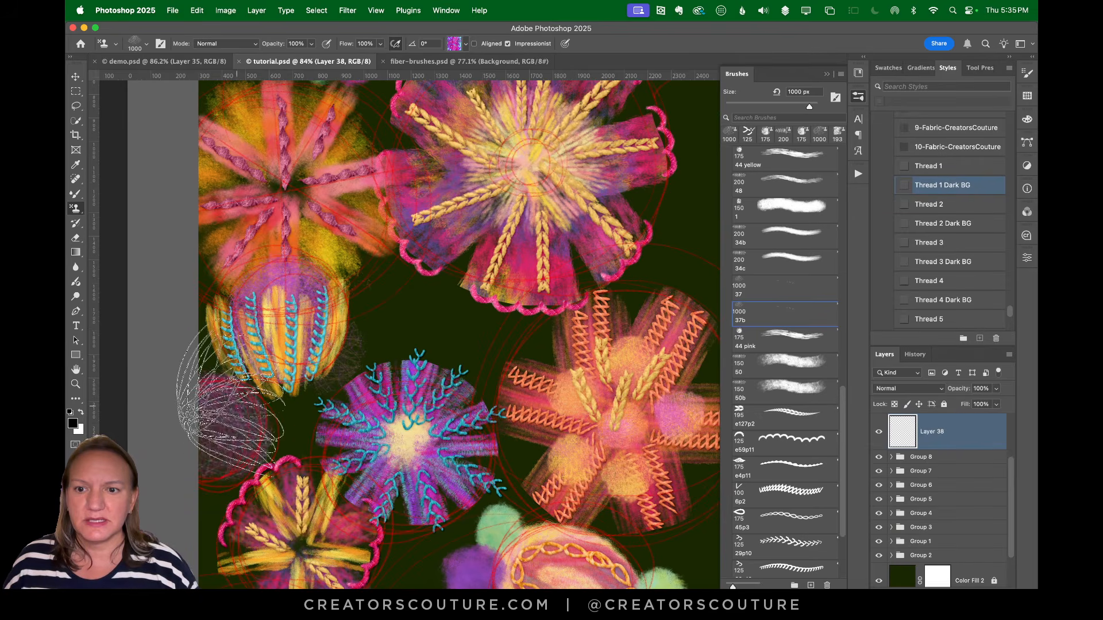
click(230, 399)
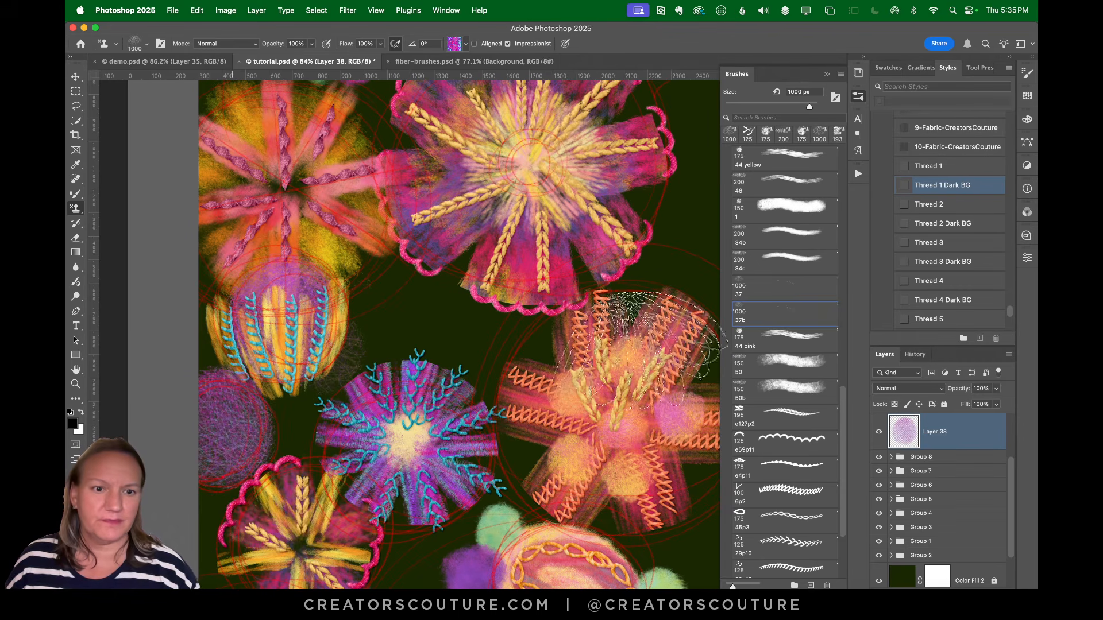
Add a layer above Layer 38 and stamp orange-pink petal strokes over the purple bud base with brush 44 pink at 175 px
key(super+shift+alt+n)
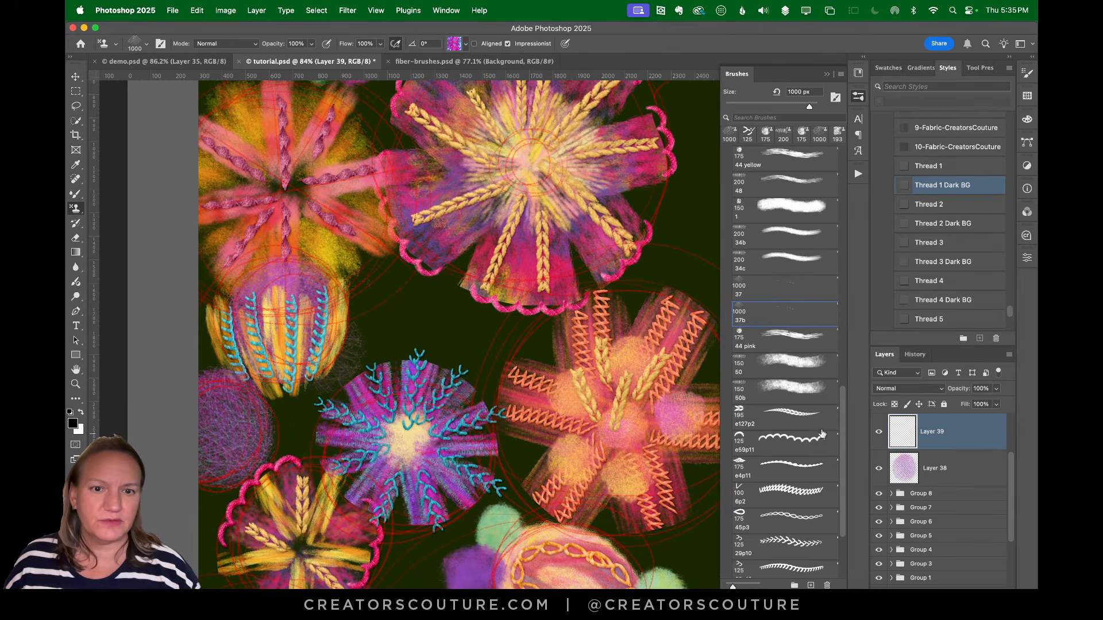
click(781, 342)
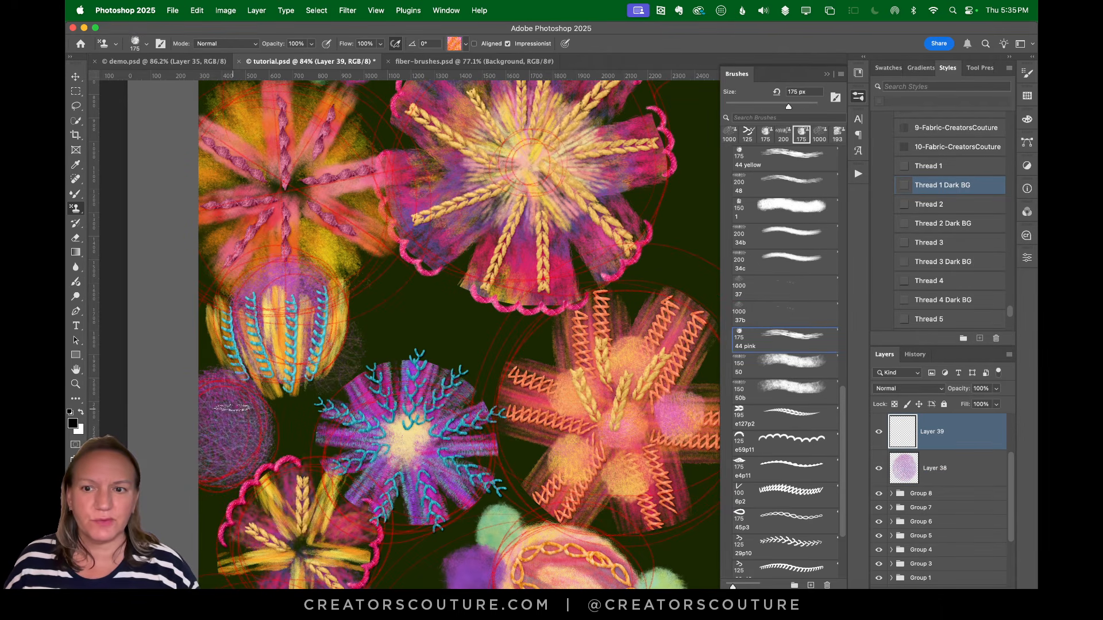
drag(233, 396, 221, 480)
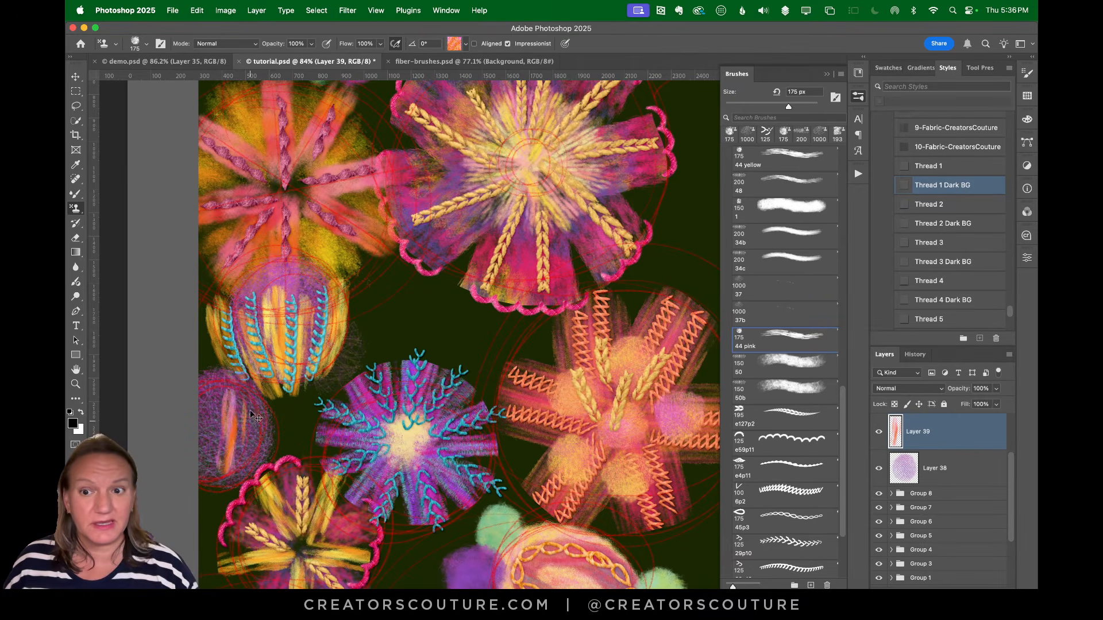
key(super+z)
mouse_move(238, 402)
mouse_down()
mouse_move(225, 479)
mouse_move(219, 446)
mouse_move(256, 478)
mouse_up()
key(super+z)
drag(258, 396, 245, 477)
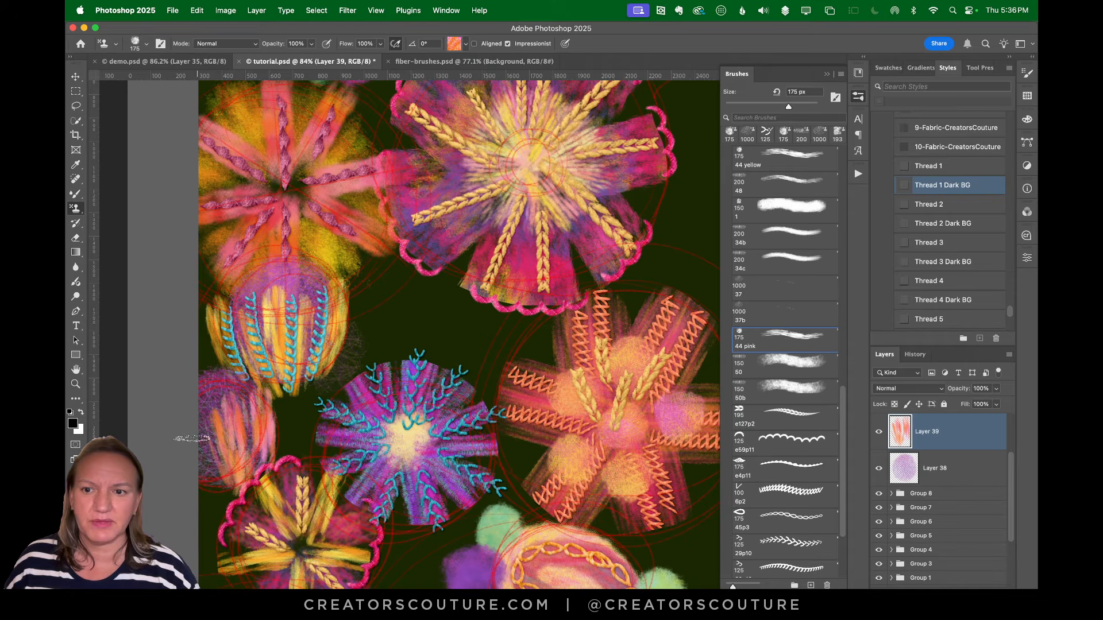
drag(194, 438, 225, 487)
mouse_move(271, 398)
mouse_down()
mouse_move(277, 435)
mouse_move(258, 476)
mouse_move(211, 501)
mouse_up()
Check the lower bud in demo.psd, add a new layer above Layer 39 in tutorial.psd and apply the Thread 1 Dark BG style
click(221, 60)
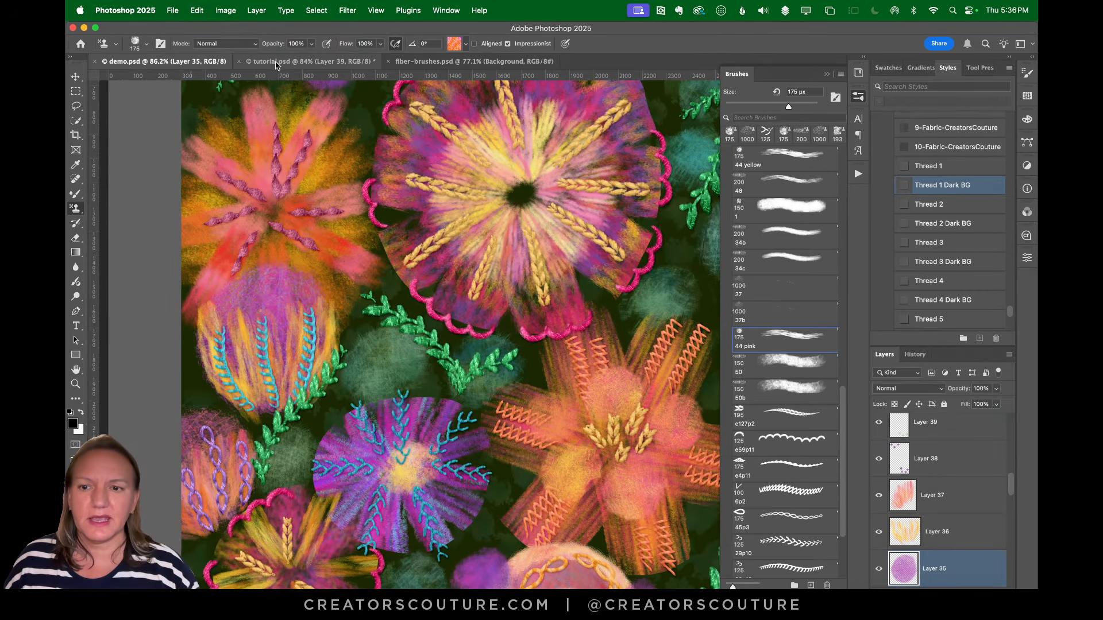
click(287, 62)
key(super+shift+alt+n)
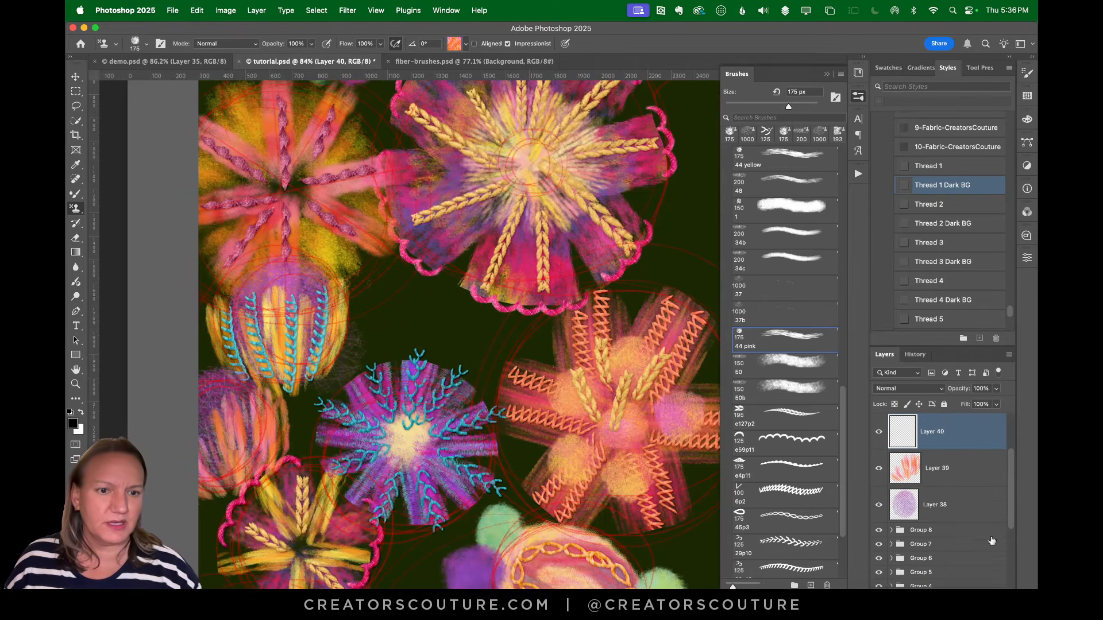
click(947, 197)
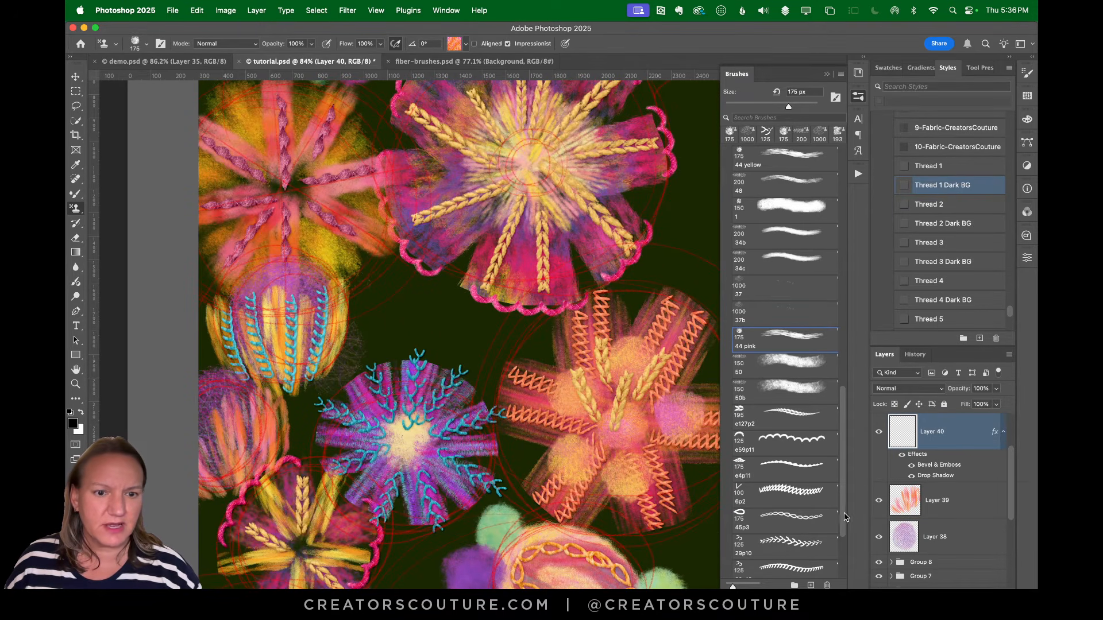
Stitch upright purple chain lines over the orange-pink bud on Layer 40 with brush e45p3 at 175 px, redoing misplaced strokes, and save
drag(843, 517, 840, 567)
click(781, 477)
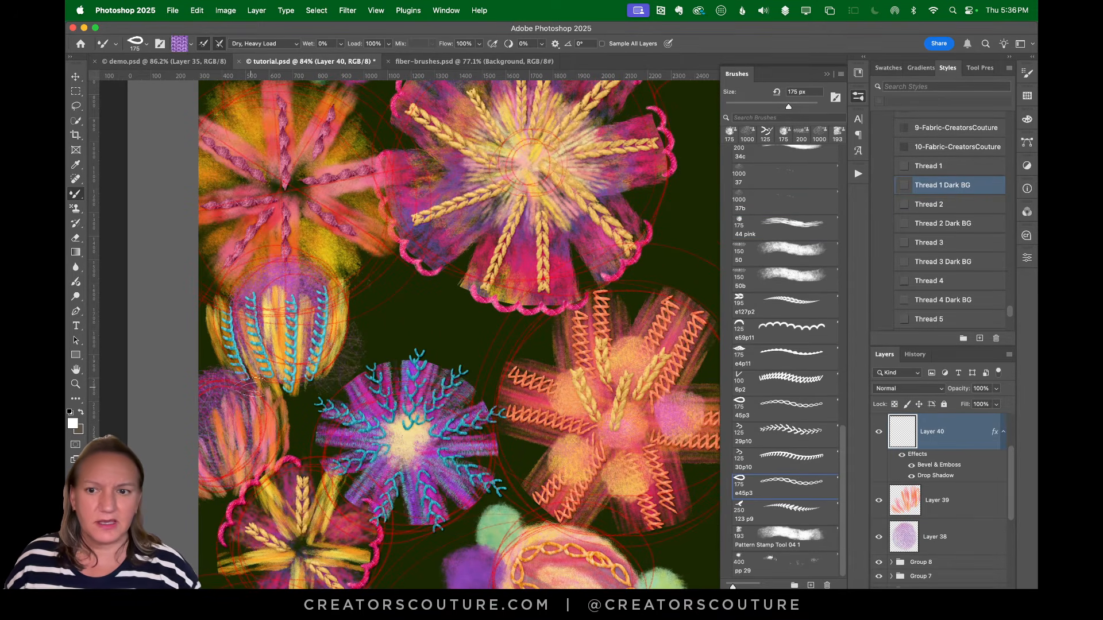
drag(251, 387, 267, 504)
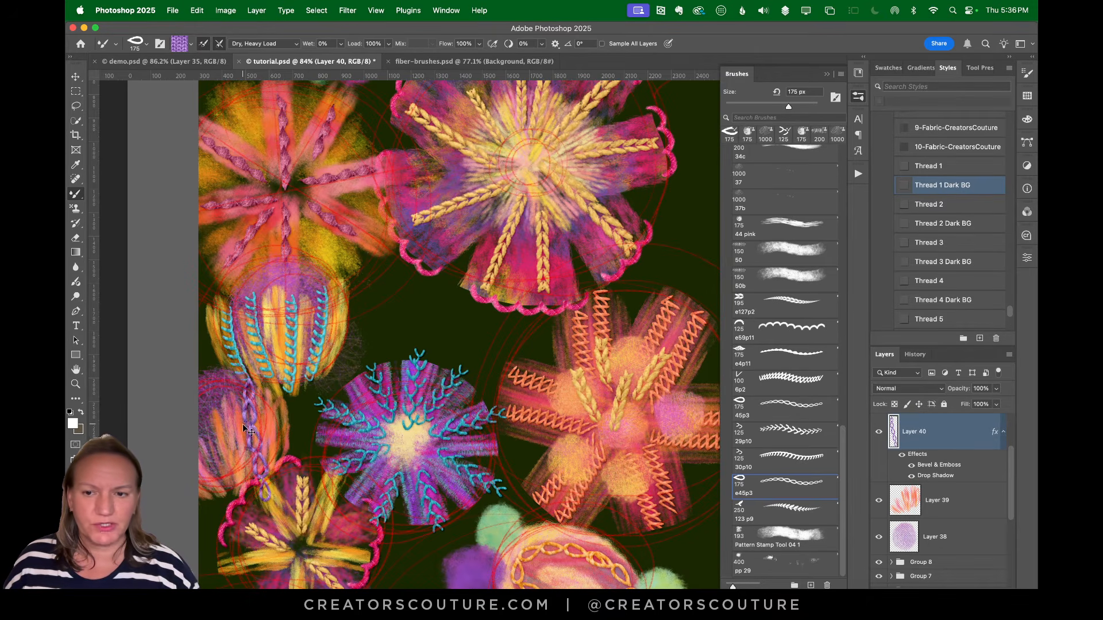
key(cmd+z)
drag(239, 465, 234, 412)
drag(266, 457, 257, 389)
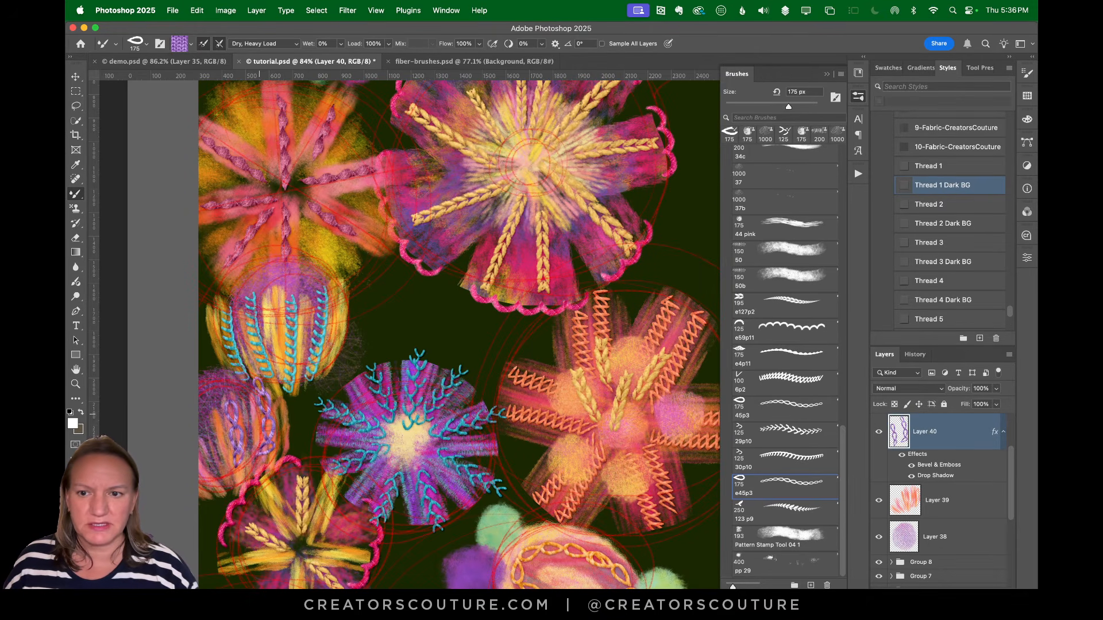
key(super+z)
drag(265, 459, 257, 394)
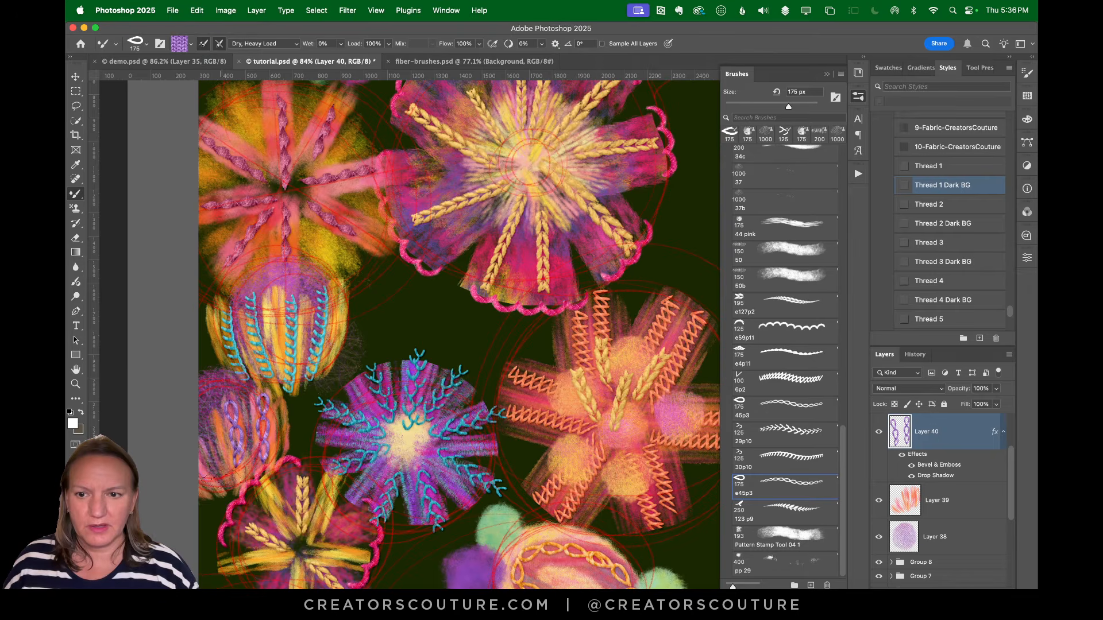
mouse_move(214, 471)
mouse_down()
mouse_move(192, 451)
mouse_move(206, 423)
mouse_up()
key(super+z)
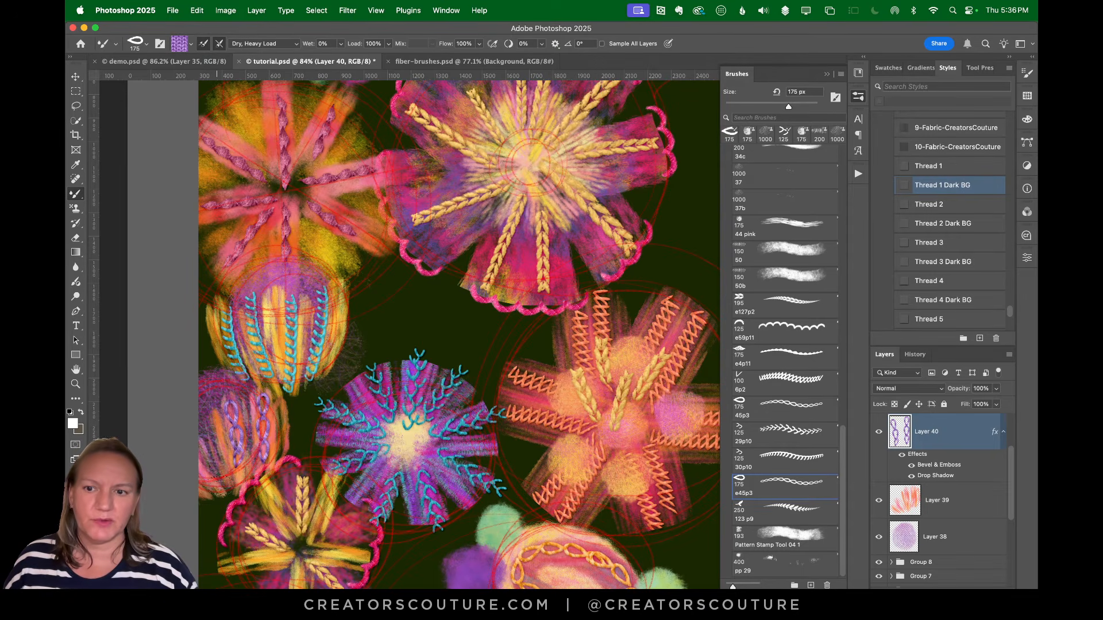
drag(216, 493, 202, 428)
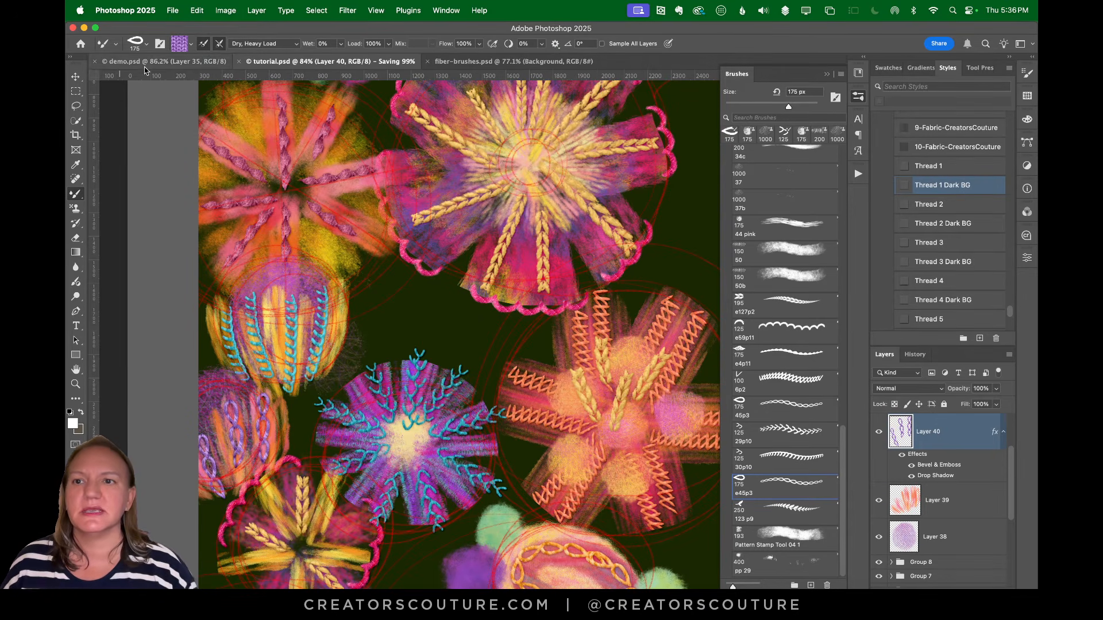
Compare the bud with demo.psd and fill it with more orange-pink strokes on Layer 39 using brush 44 pink at 175 px
click(182, 62)
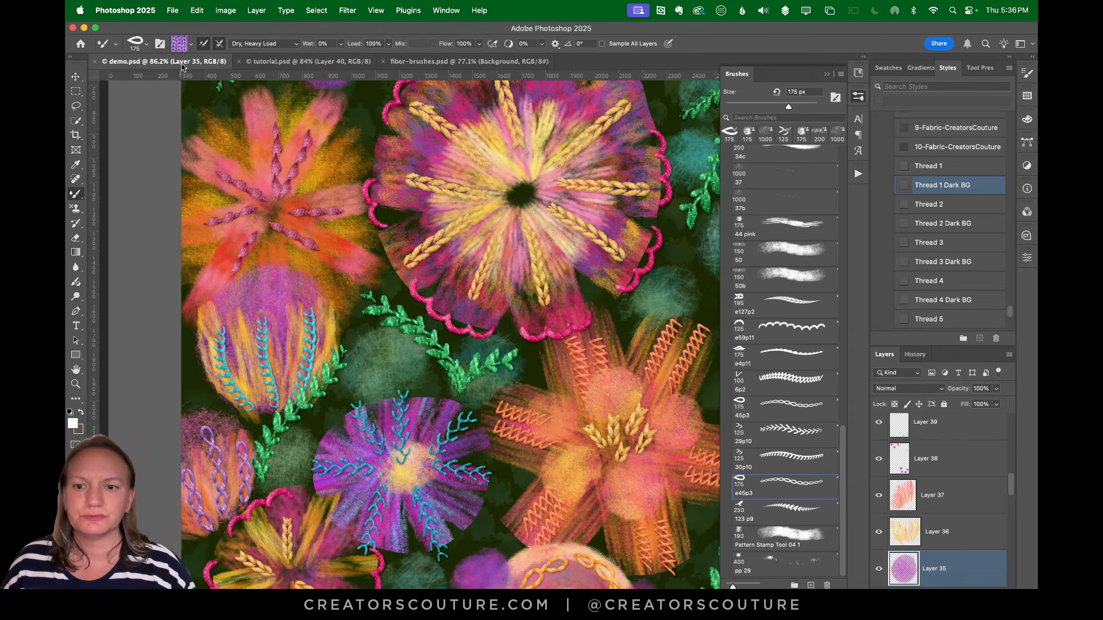
click(304, 63)
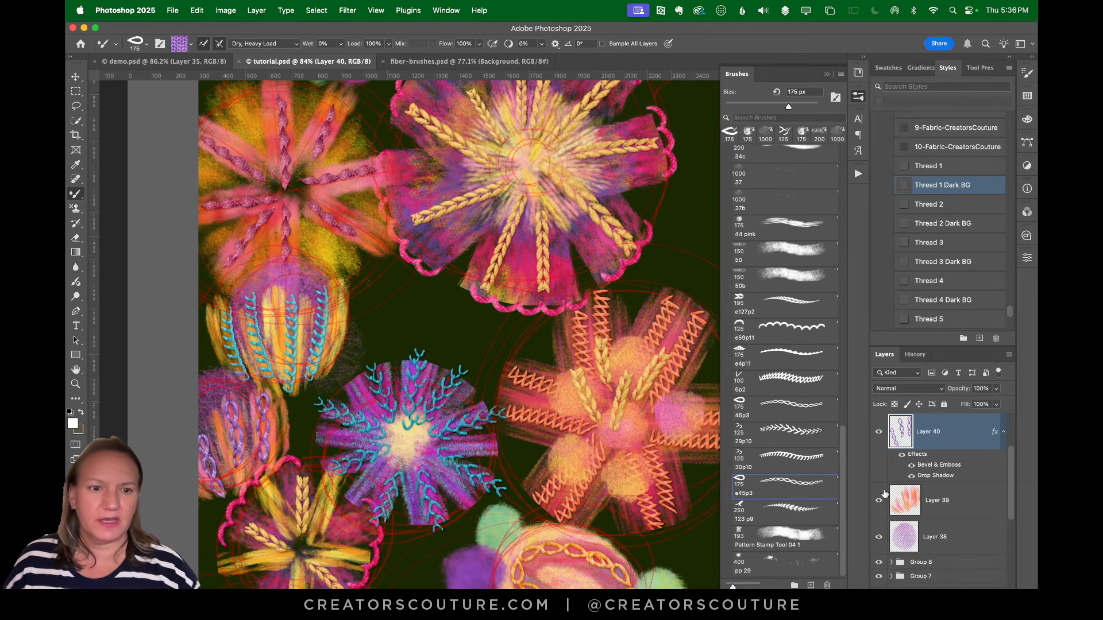
click(958, 508)
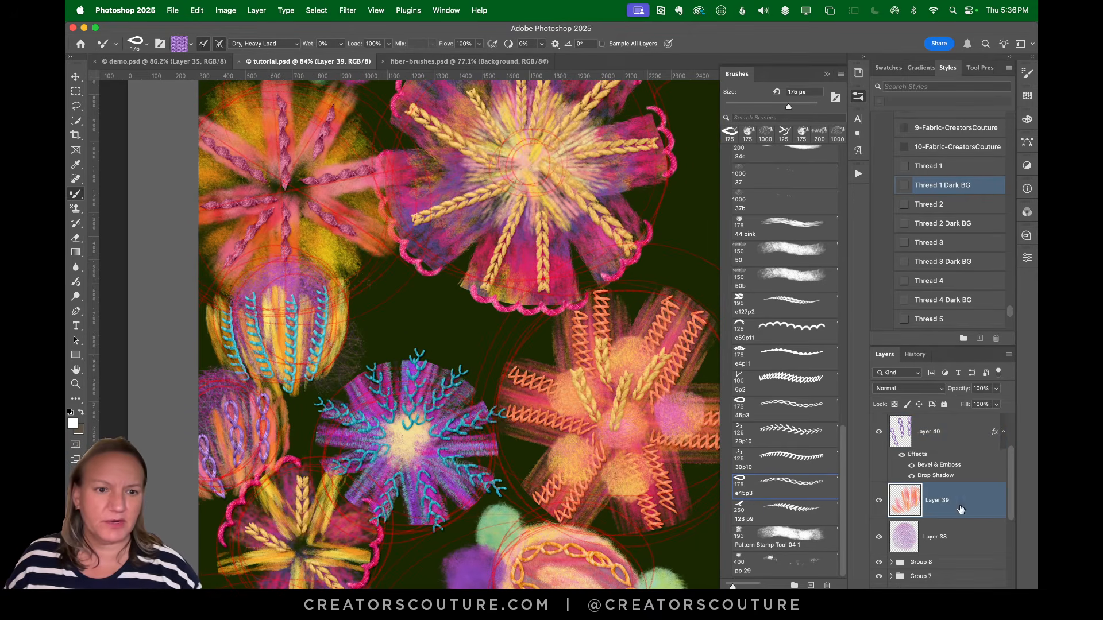
click(801, 232)
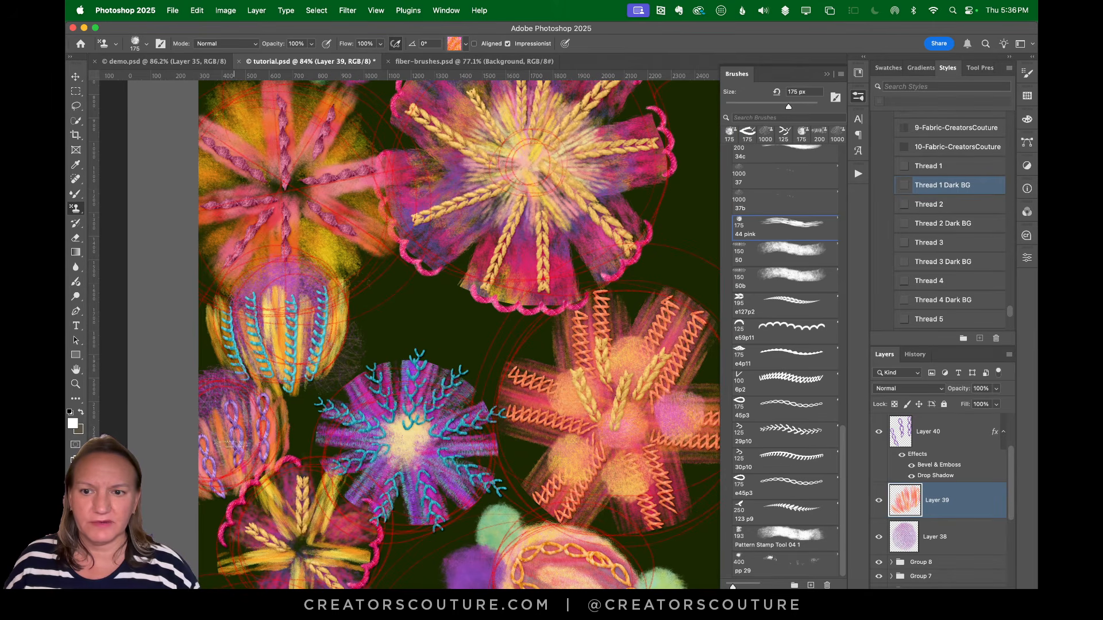
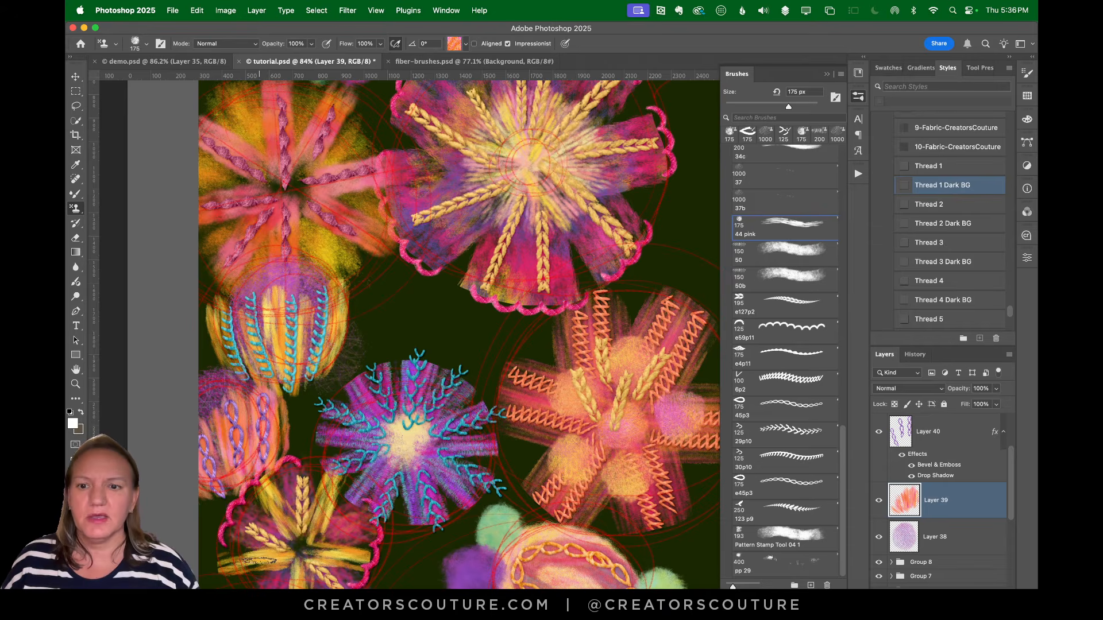
Compare the artwork in tutorial.psd with demo.psd, viewing the whole demo composition
click(186, 59)
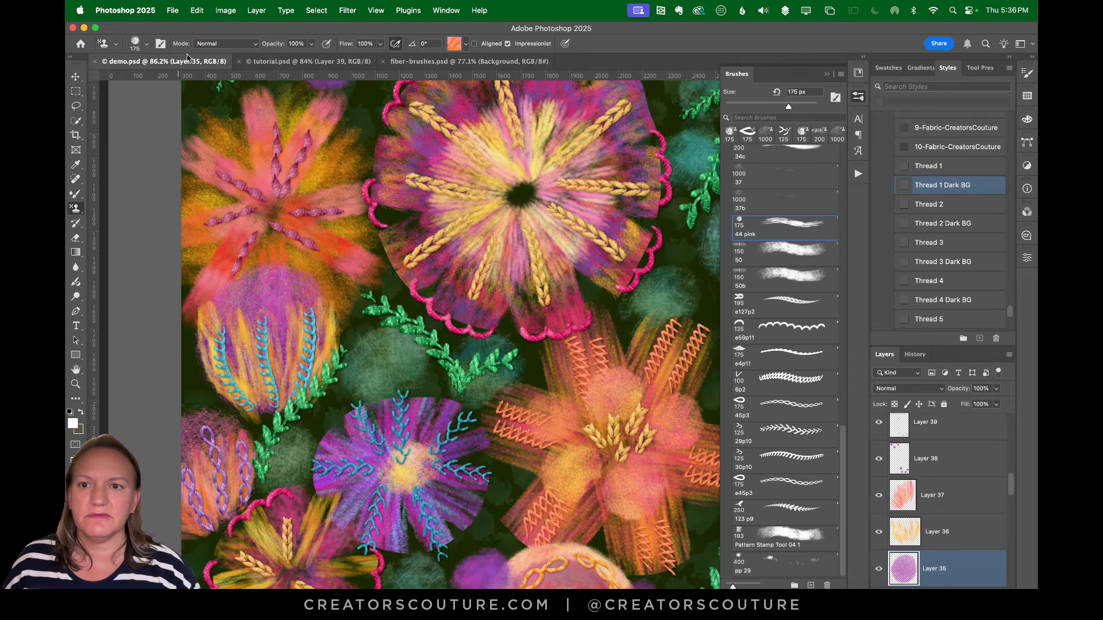
click(313, 63)
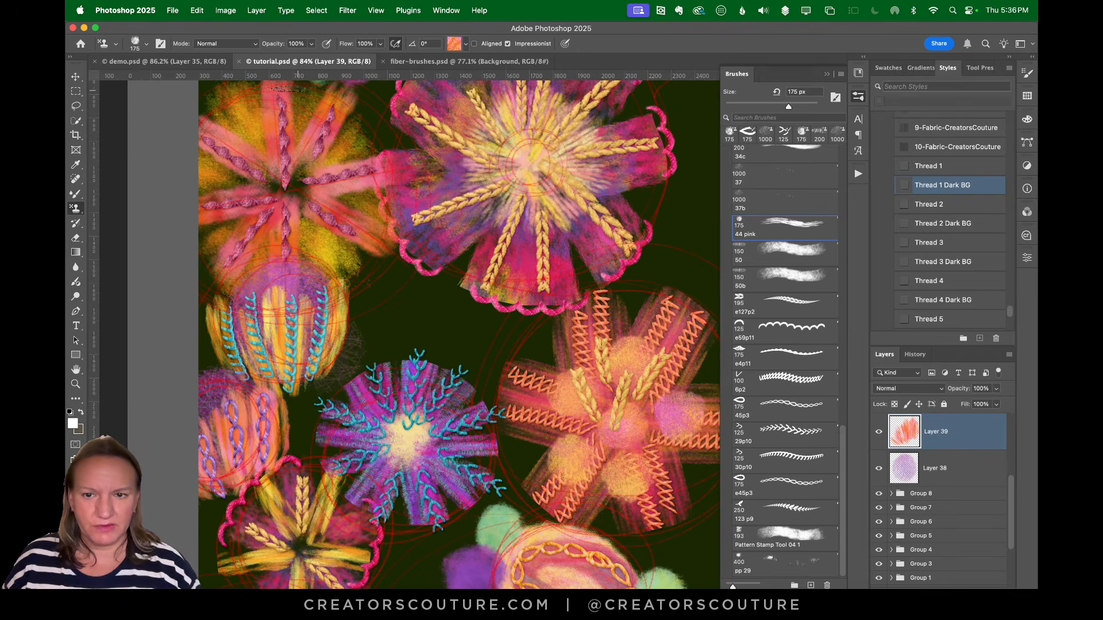
click(217, 67)
key(super+0)
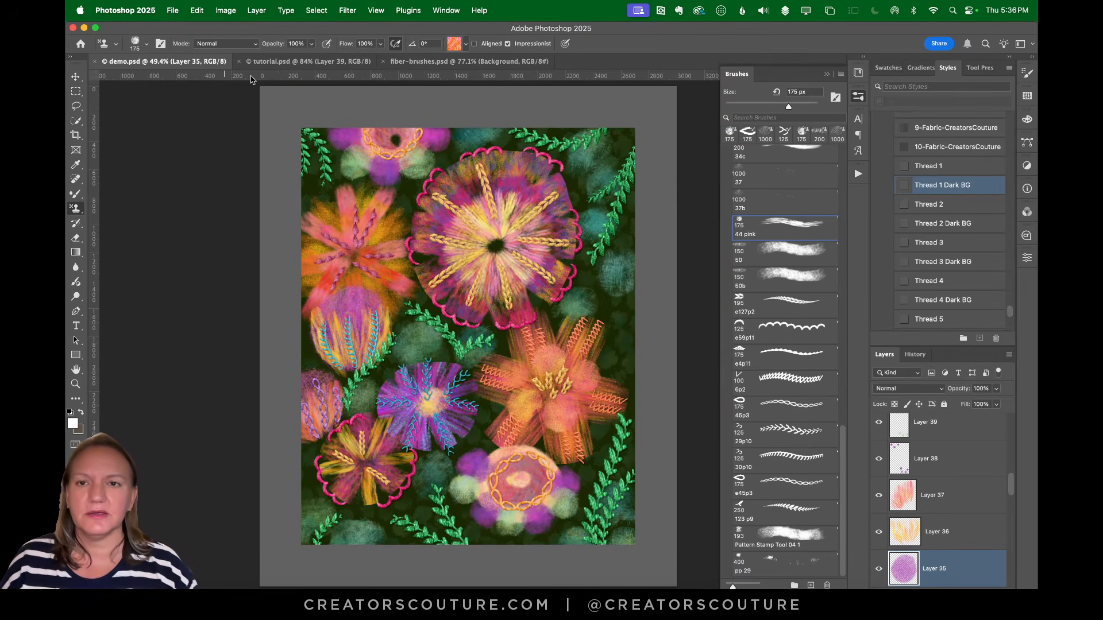
click(330, 61)
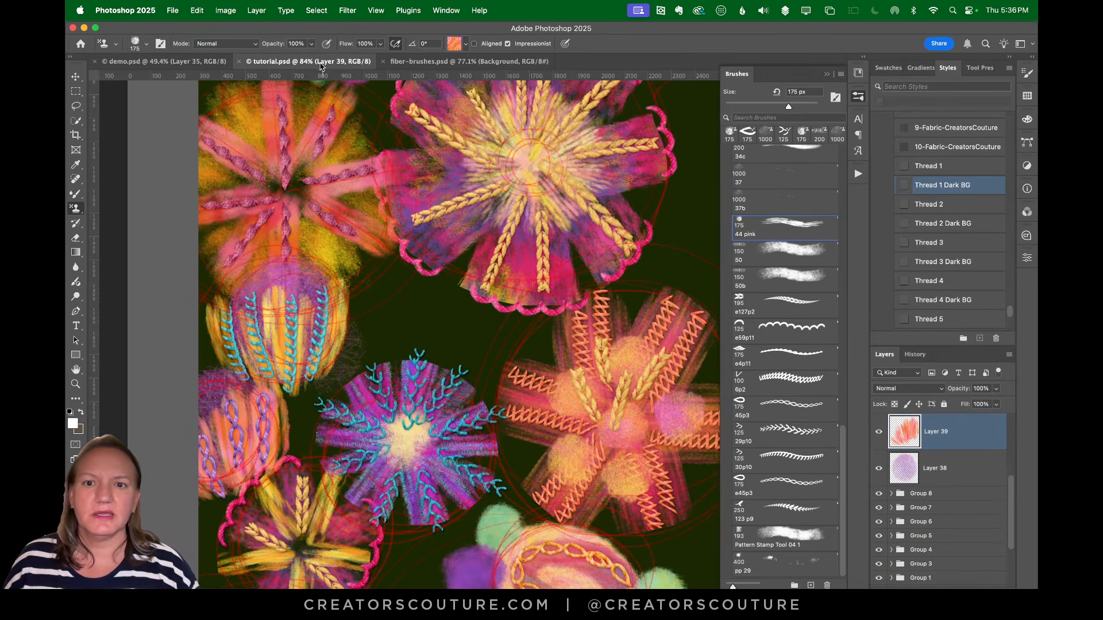
Revert demo.psd to its opening snapshot, save it, and return to the full view of tutorial.psd
key(super+0)
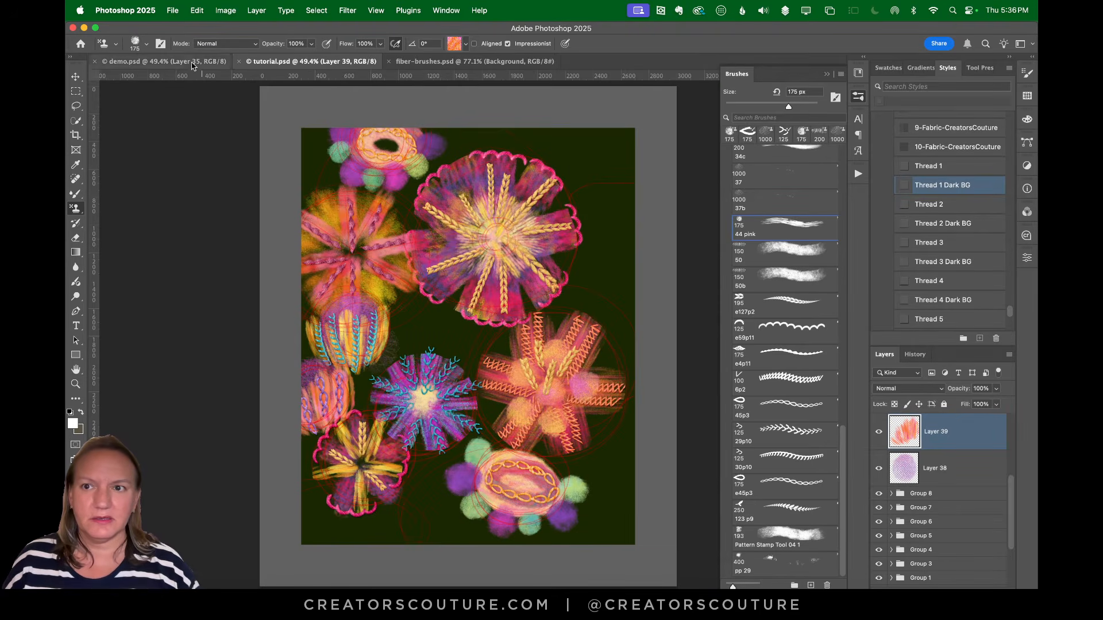
click(164, 61)
click(915, 375)
click(896, 373)
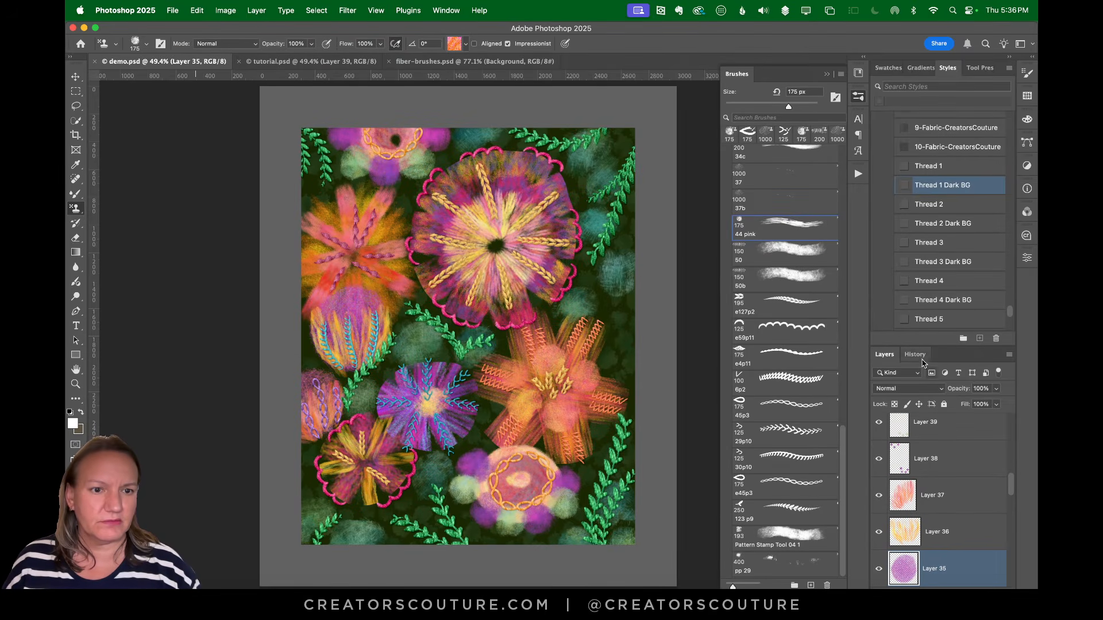
click(916, 355)
click(916, 377)
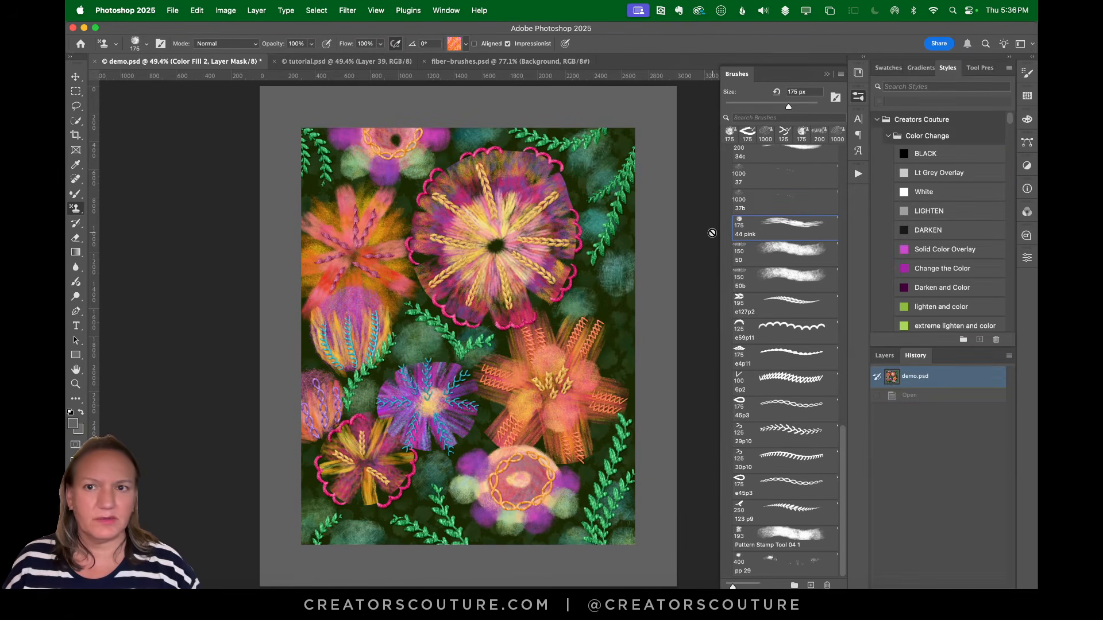
click(345, 61)
click(185, 62)
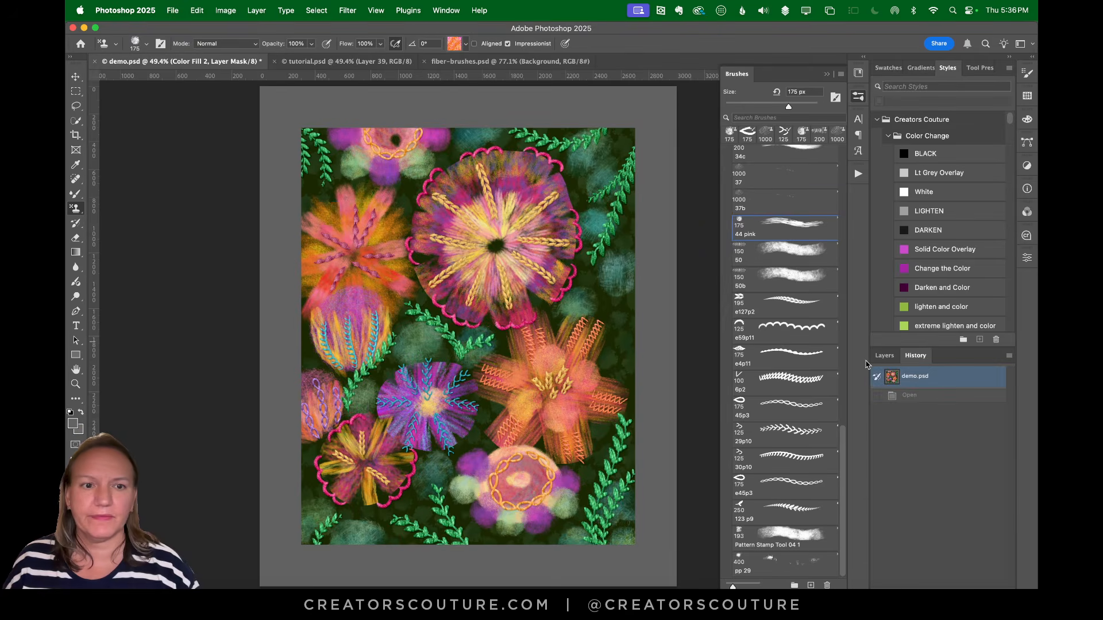
key(super+s)
click(374, 63)
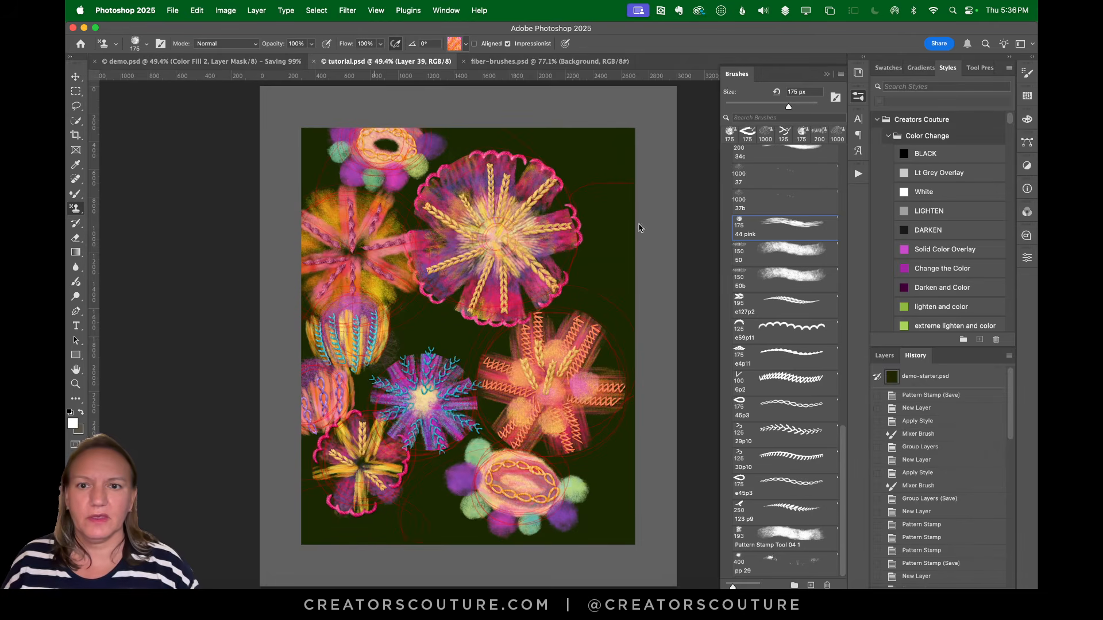
Compare both compositions, hide the Layer 10 sketch in tutorial.psd, and collapse the effects list of Layer 40
click(238, 62)
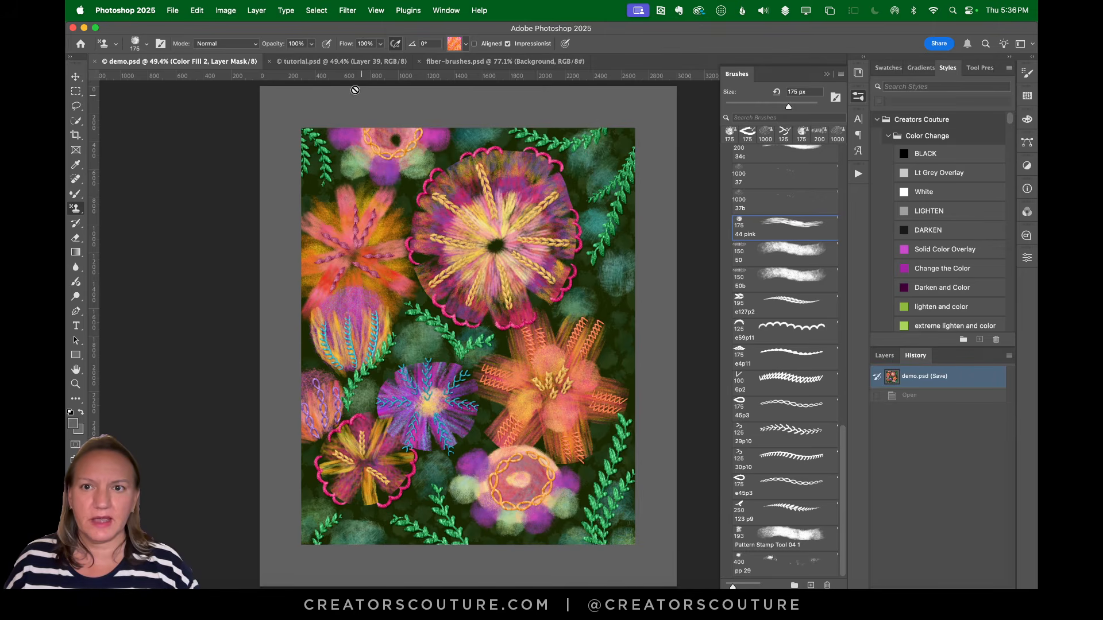
click(355, 61)
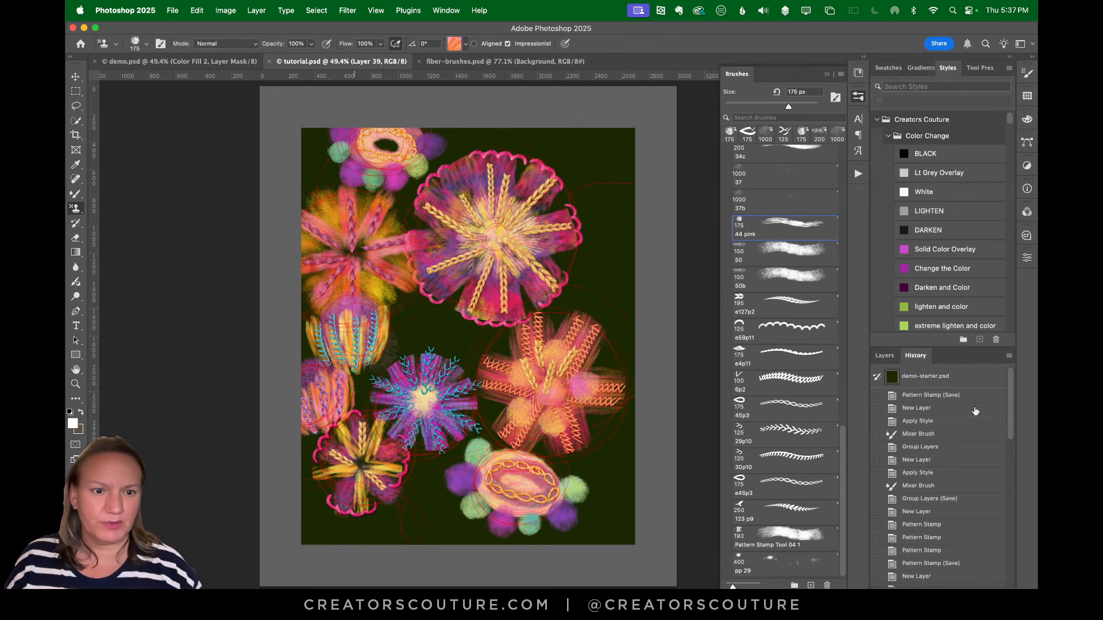
click(890, 356)
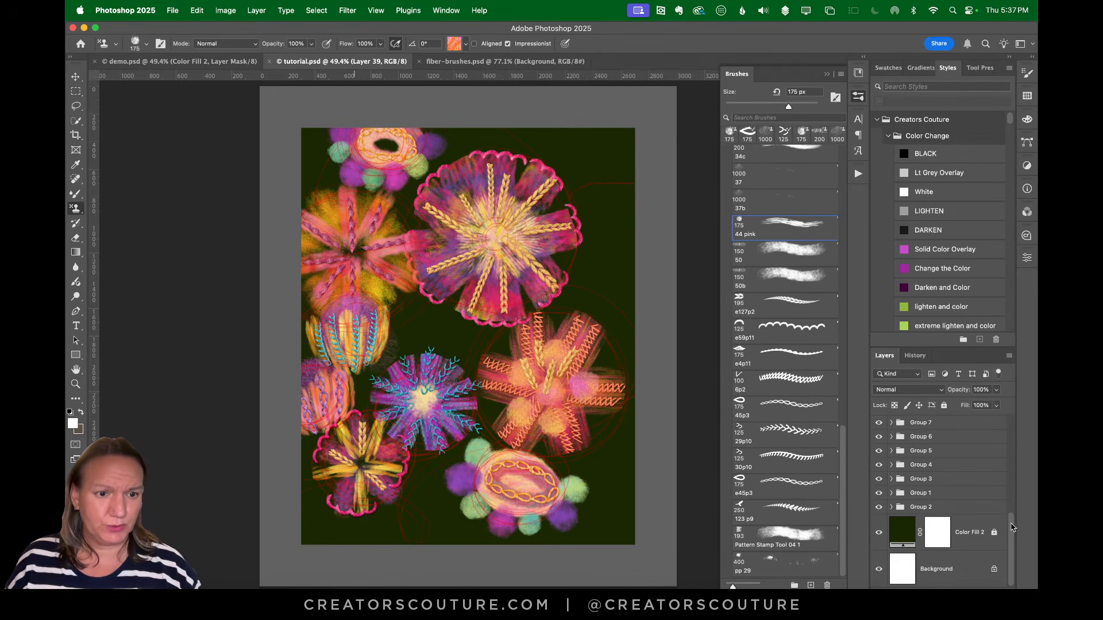
scroll(915, 478, up, 5)
click(880, 480)
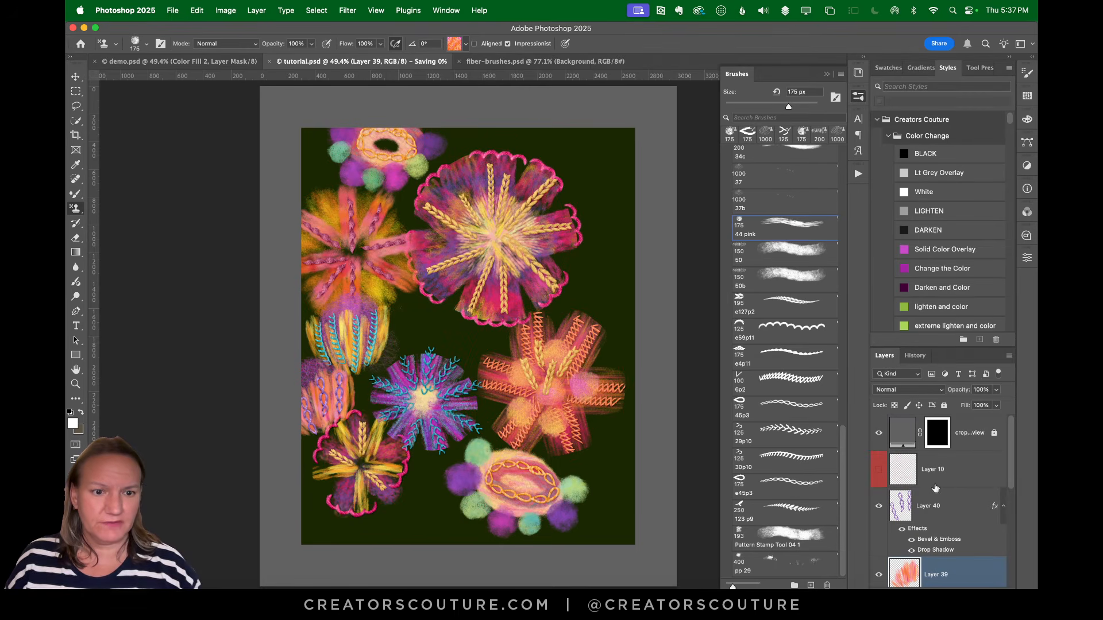
click(1002, 507)
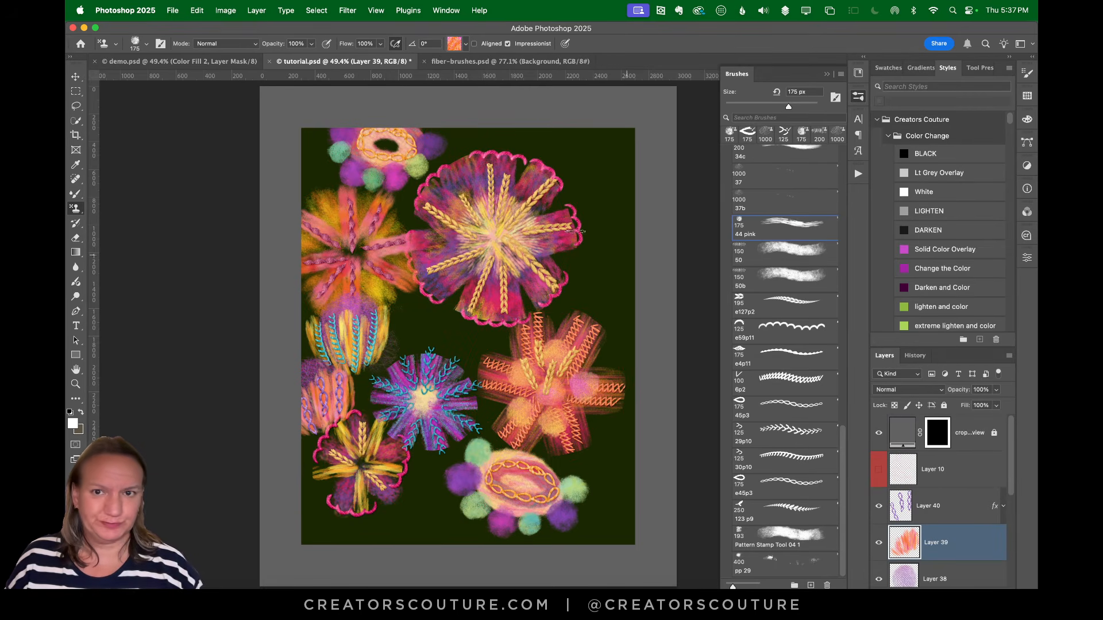
Inspect the green leafy vine stitching on Layer 53 in demo.psd and return to tutorial.psd
click(262, 61)
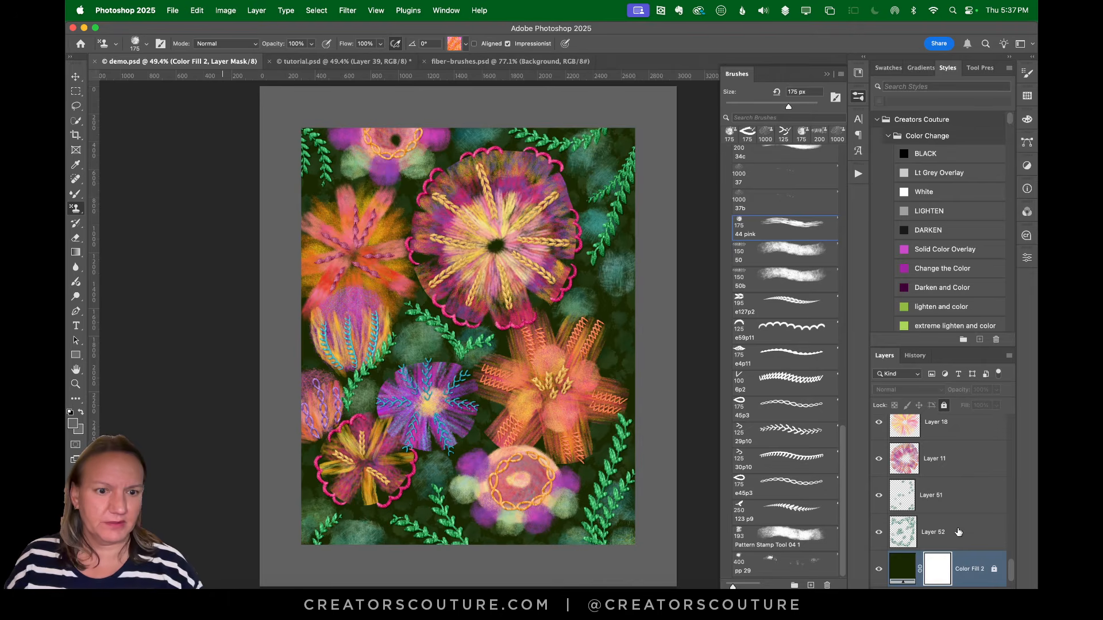
scroll(958, 532, up, 10)
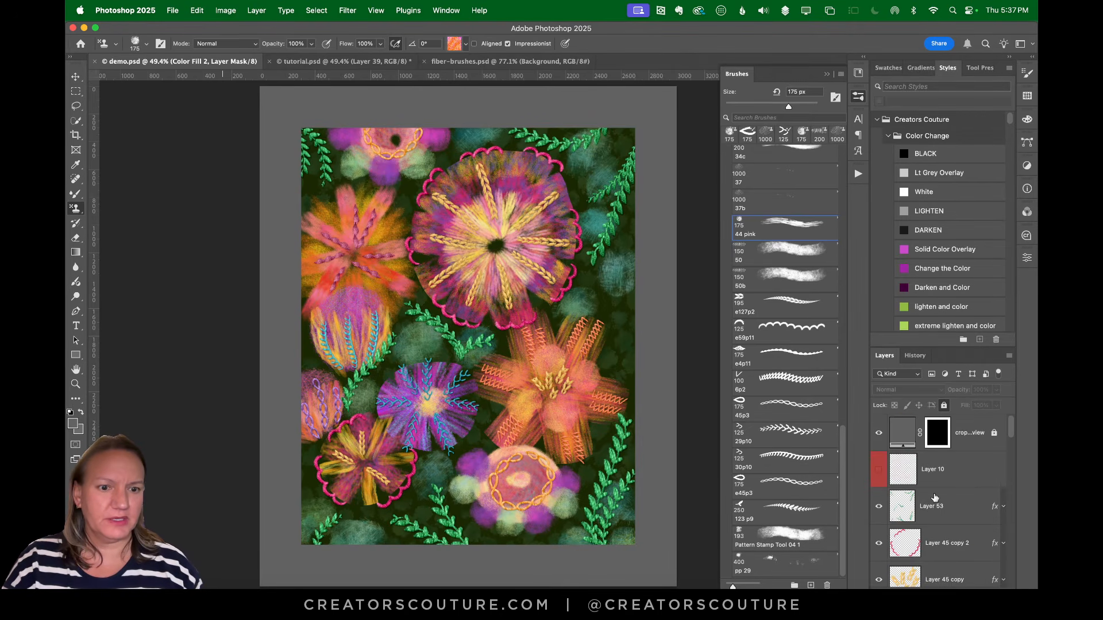
click(931, 508)
click(424, 61)
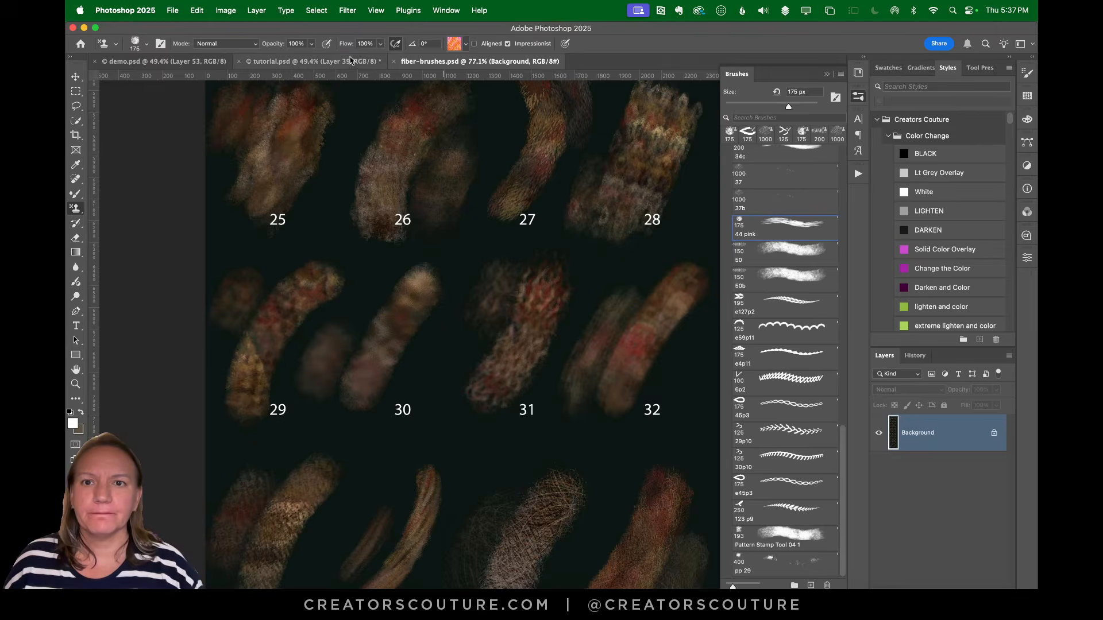
click(371, 59)
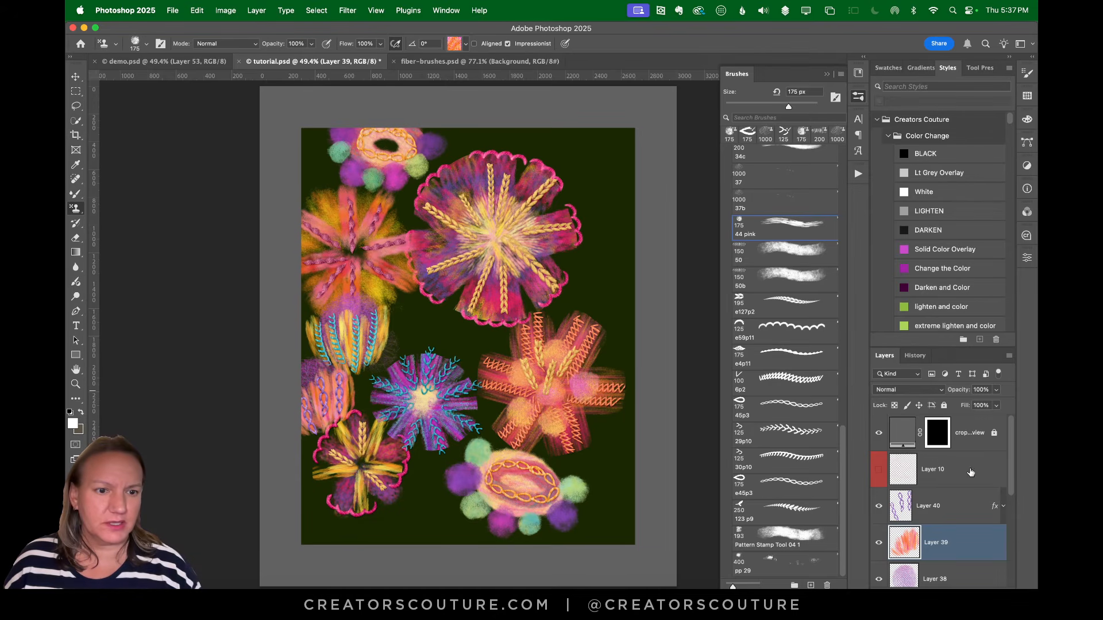
Group the lower bud's Layers 38, 39 and 40 in tutorial.psd
click(952, 518)
scroll(954, 511, down, 3)
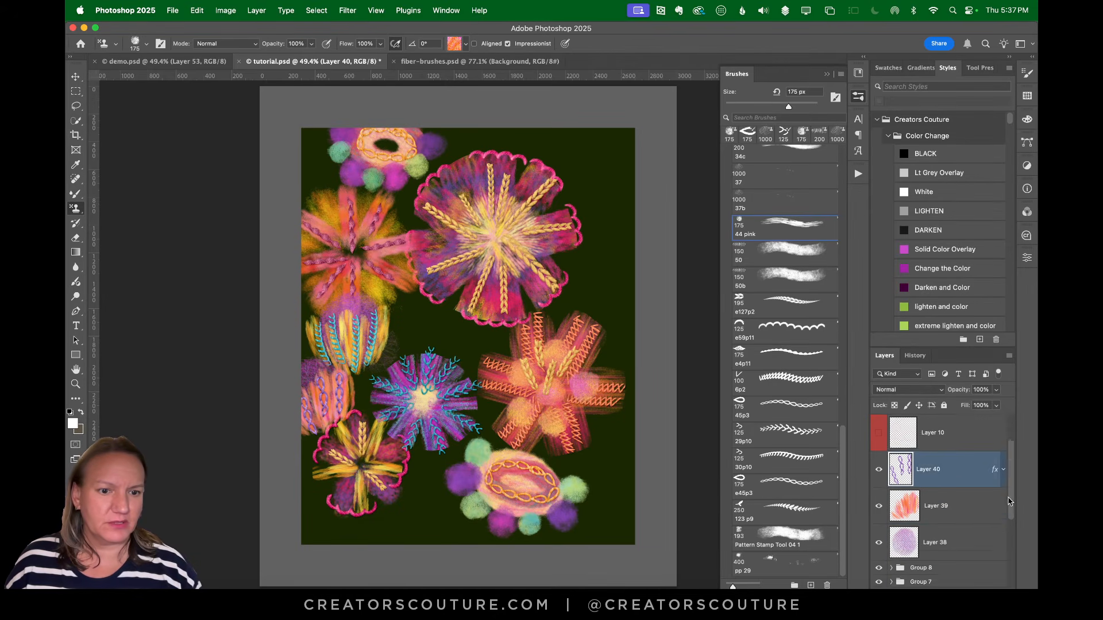
double_click(952, 520)
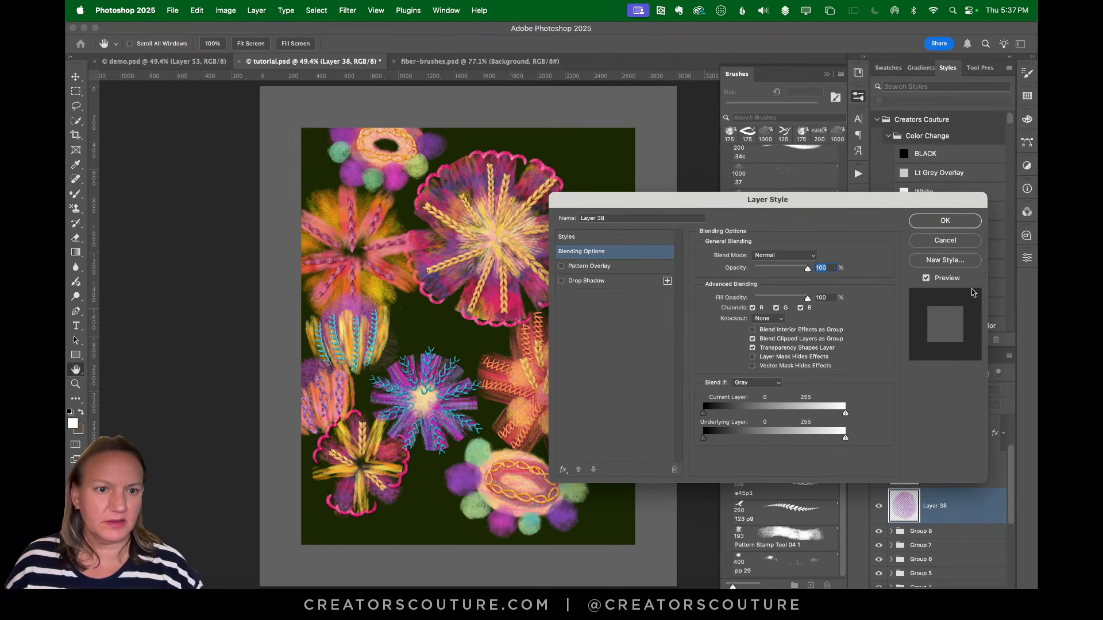
key(Return)
shift+click(951, 444)
key(super+g)
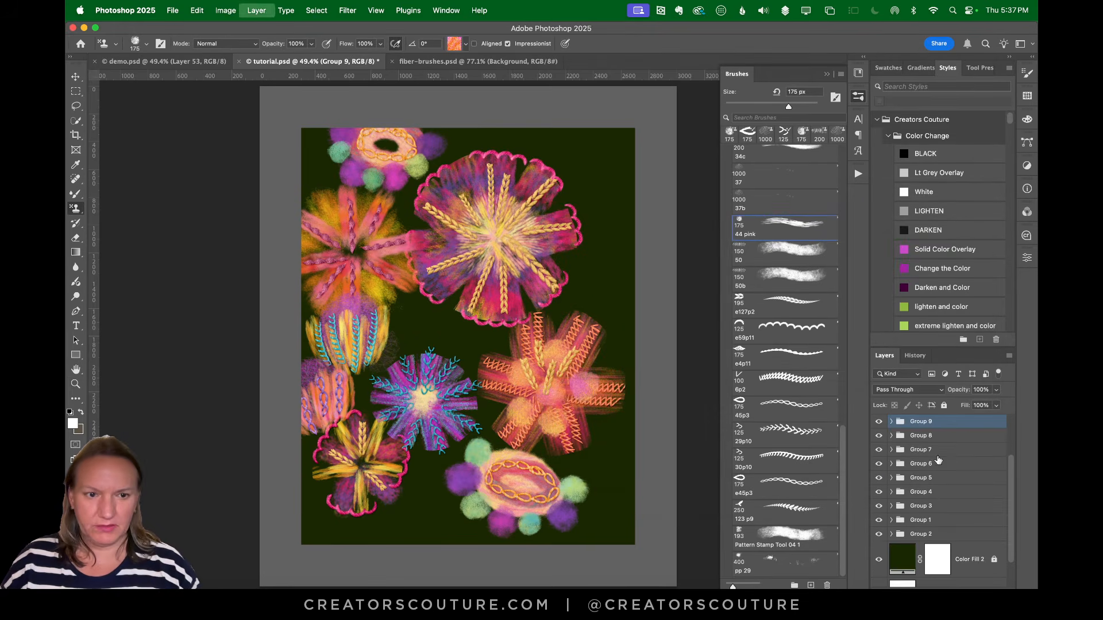
Add a layer above Group 9 and stitch a green leafy vine in the upper-right corner with brush 123 p9 at 250 px
key(super+shift+alt+n)
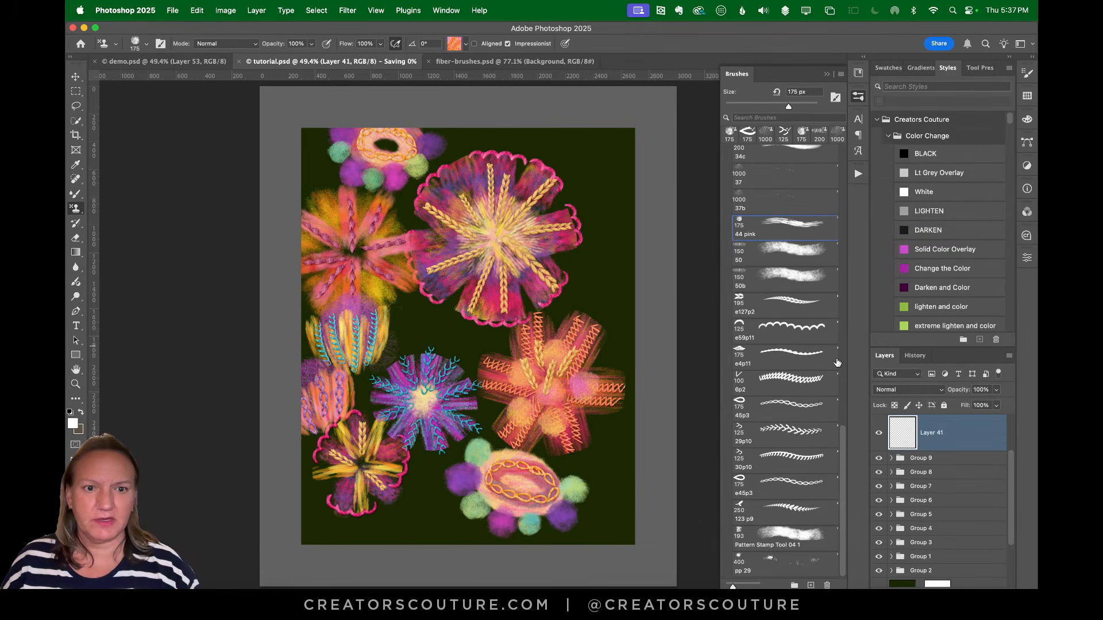
click(782, 511)
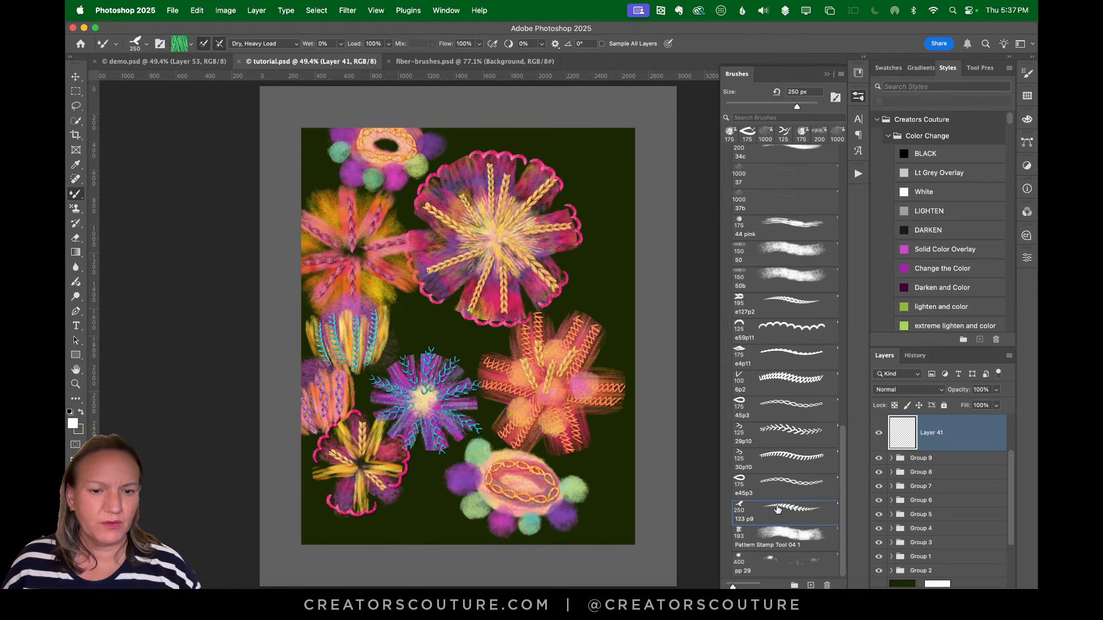
drag(614, 131, 560, 209)
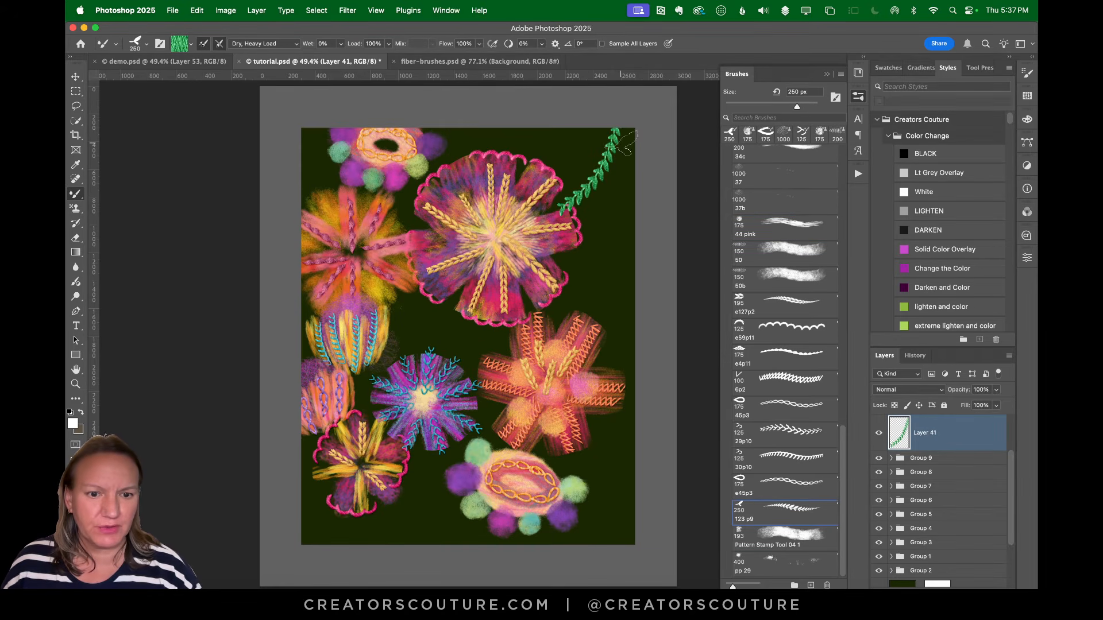
key(super+z)
drag(626, 131, 589, 201)
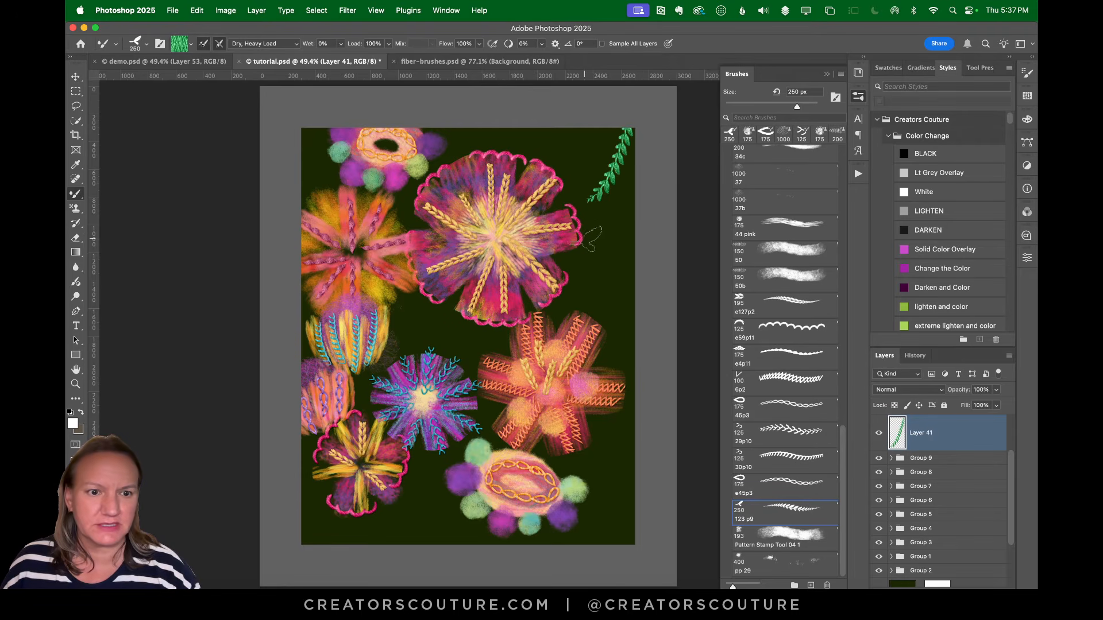
Apply the Thread 1 Dark BG style to the leafy vine on Layer 41
scroll(956, 173, down, 10)
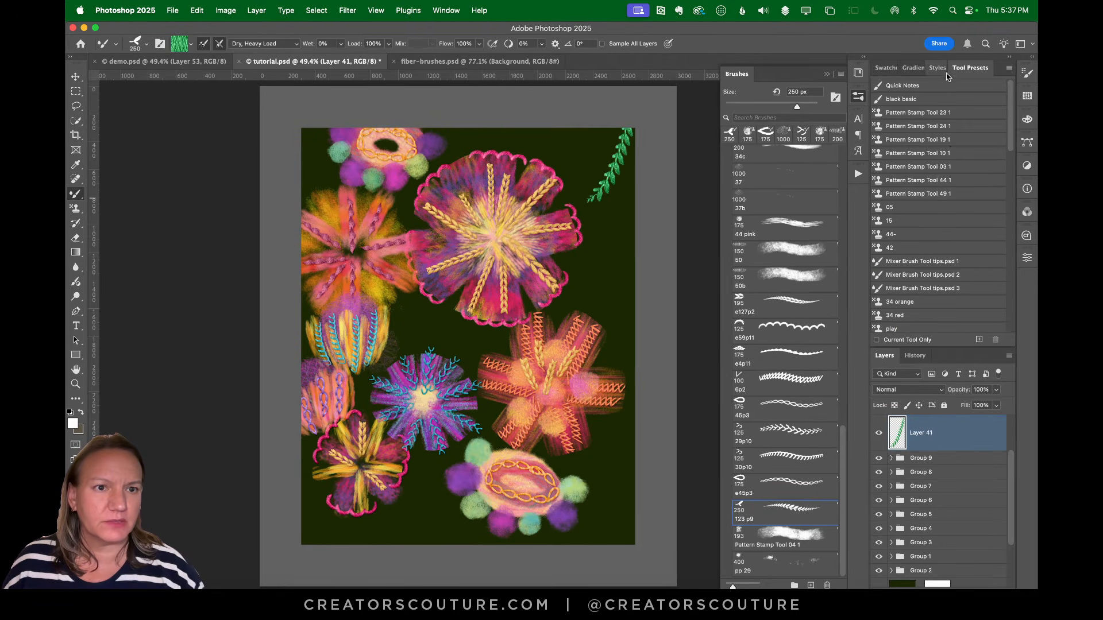
scroll(957, 173, up, 10)
scroll(922, 256, down, 10)
scroll(925, 252, down, 10)
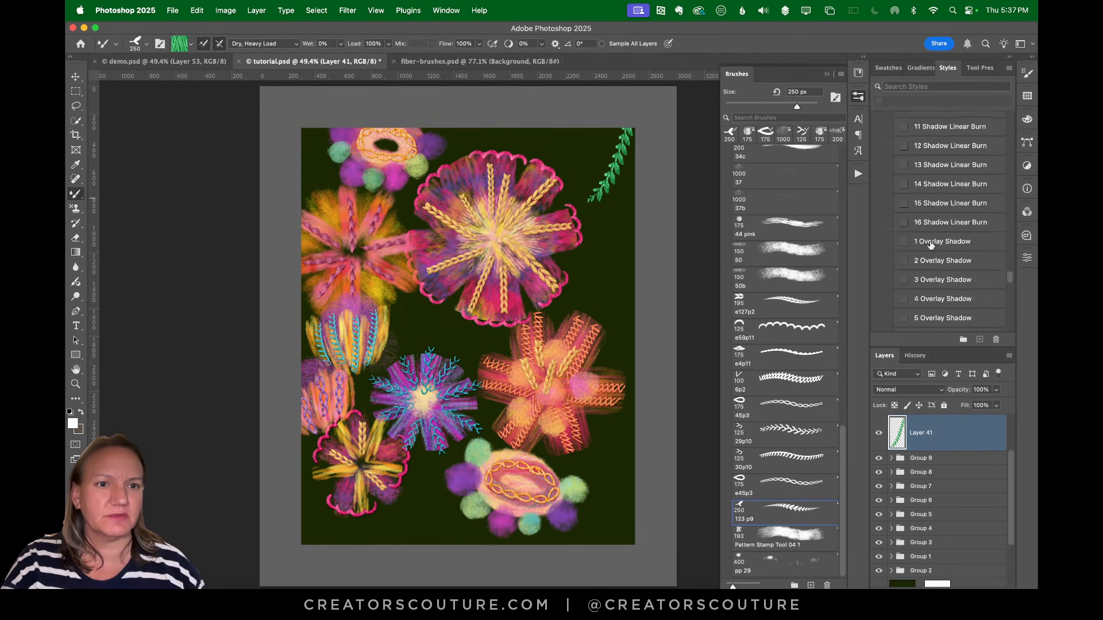
scroll(934, 245, down, 2)
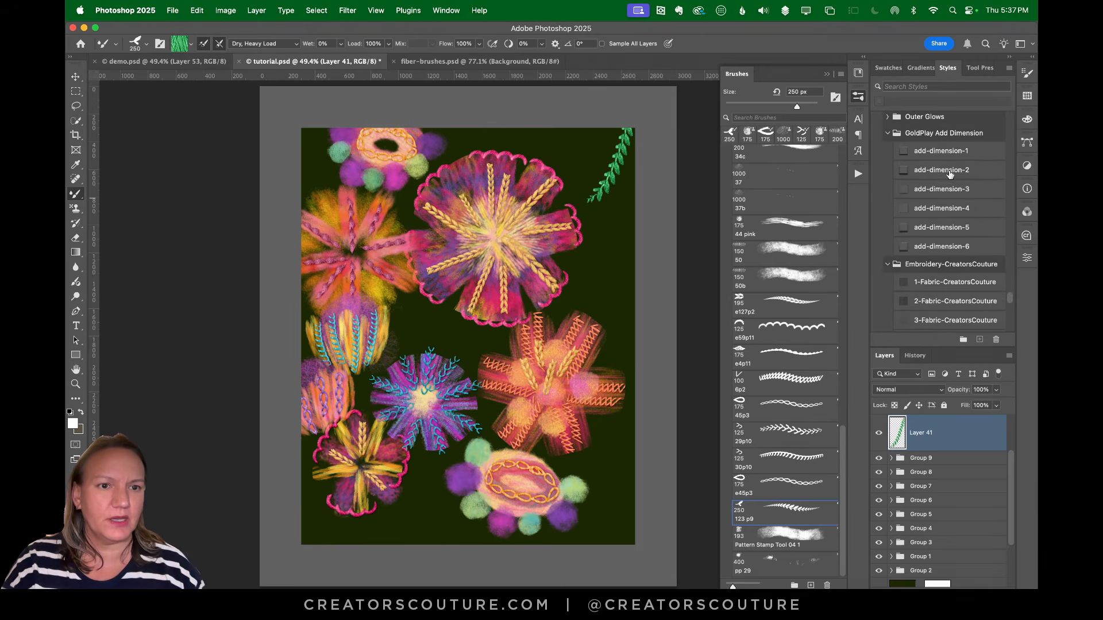
scroll(951, 271, down, 12)
click(956, 262)
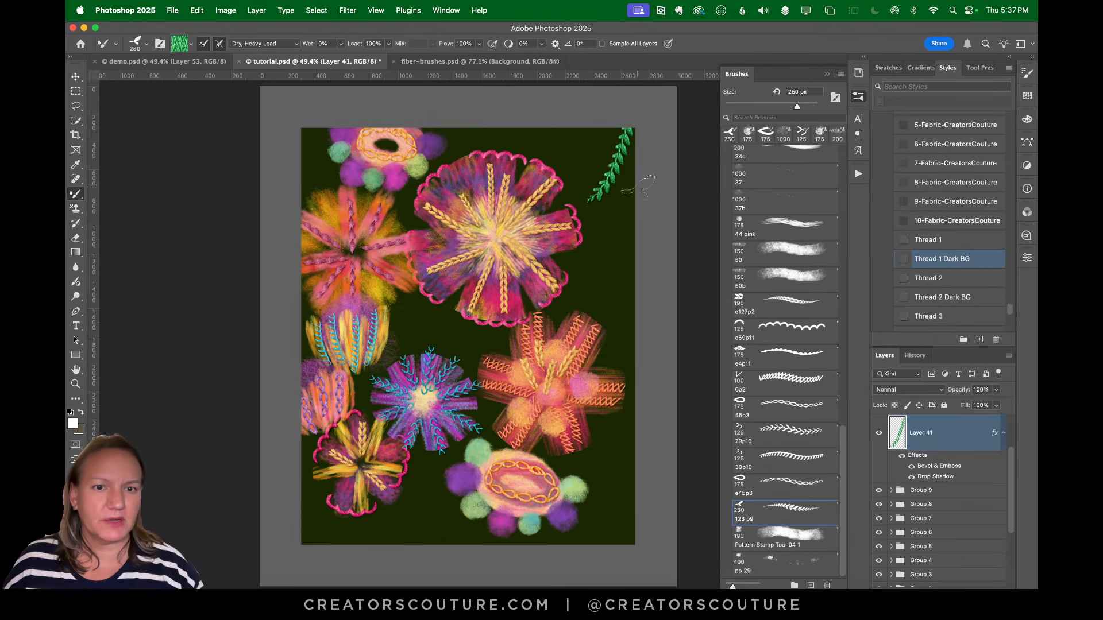
Stitch more green leafy vines down the artwork's right edge, along its top edge and in its upper-left corner, following demo.psd
mouse_move(629, 135)
mouse_down()
mouse_move(610, 224)
mouse_move(583, 262)
mouse_up()
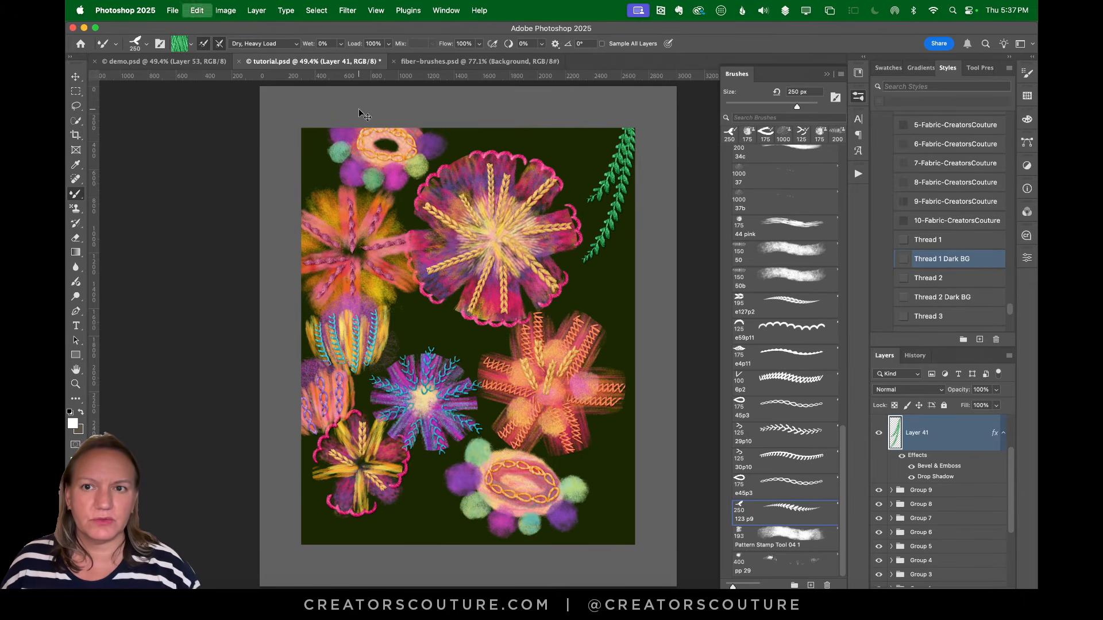
click(459, 61)
click(204, 62)
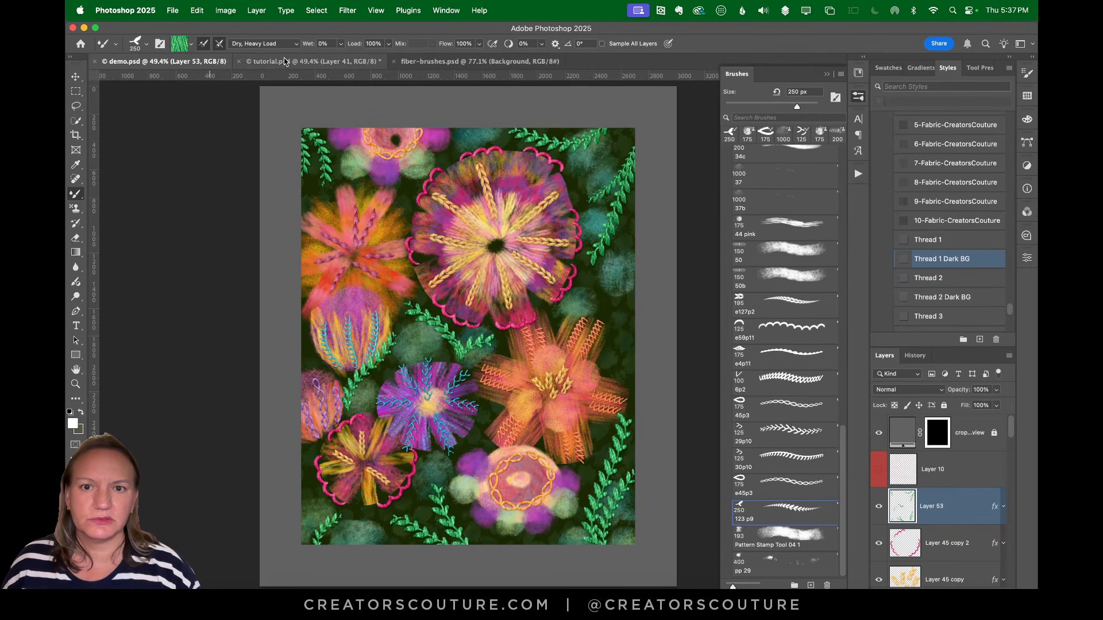
click(284, 61)
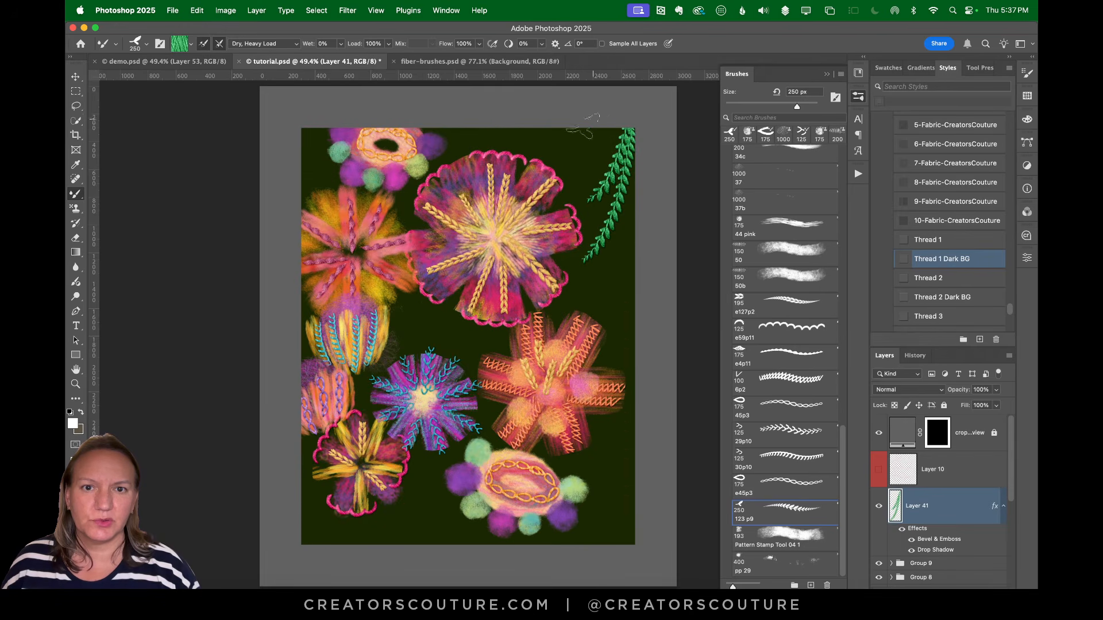
mouse_move(585, 125)
mouse_down()
mouse_move(458, 95)
mouse_move(347, 97)
mouse_up()
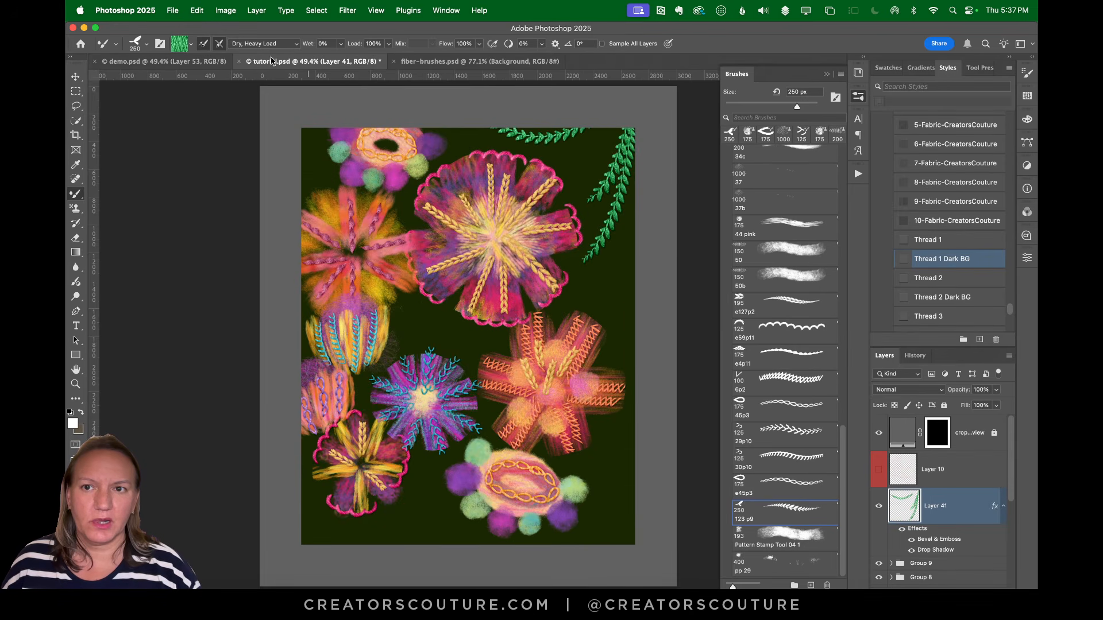
click(198, 62)
click(252, 61)
drag(305, 131, 316, 191)
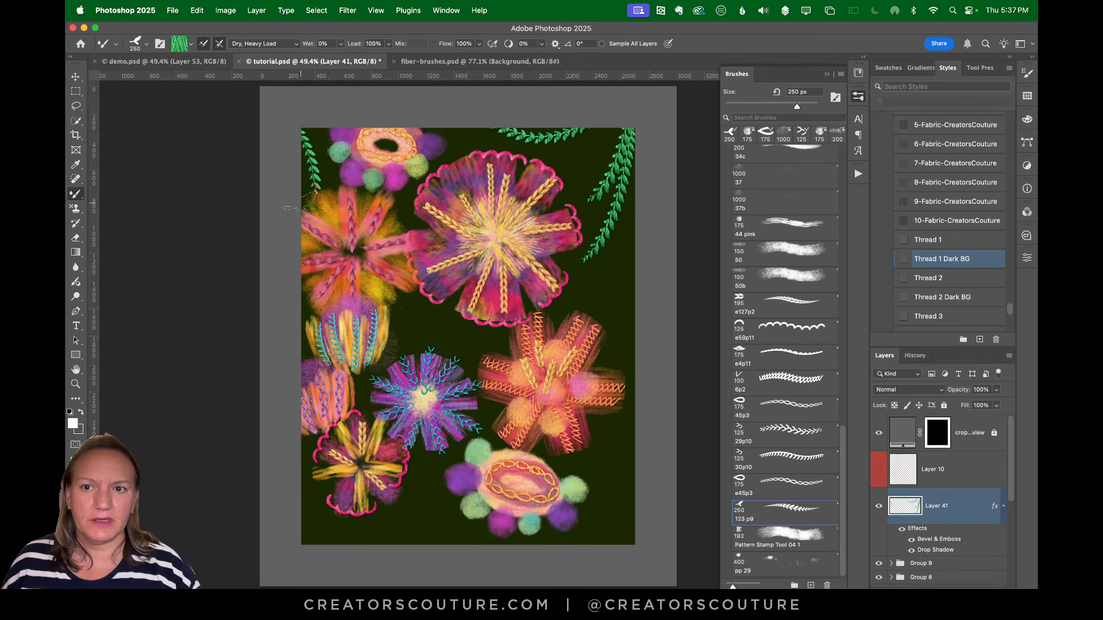
mouse_move(293, 124)
mouse_down()
mouse_move(334, 183)
mouse_move(294, 225)
mouse_up()
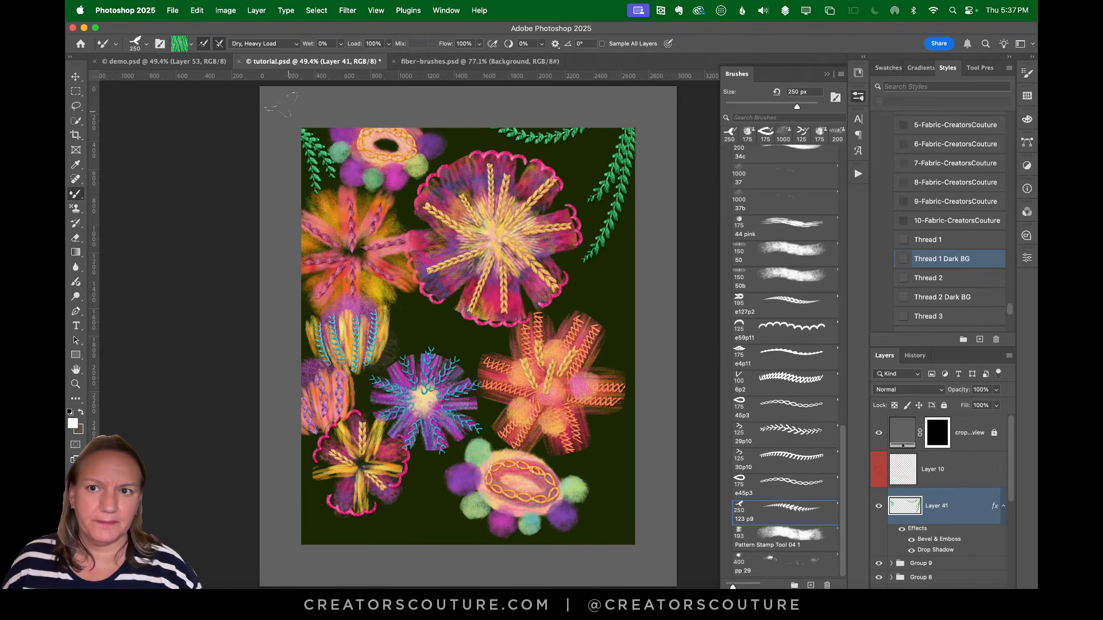
Stitch green leafy vines between the large flower, the purple flower and the buds on Layer 41, checking placement against demo.psd
click(166, 62)
click(294, 61)
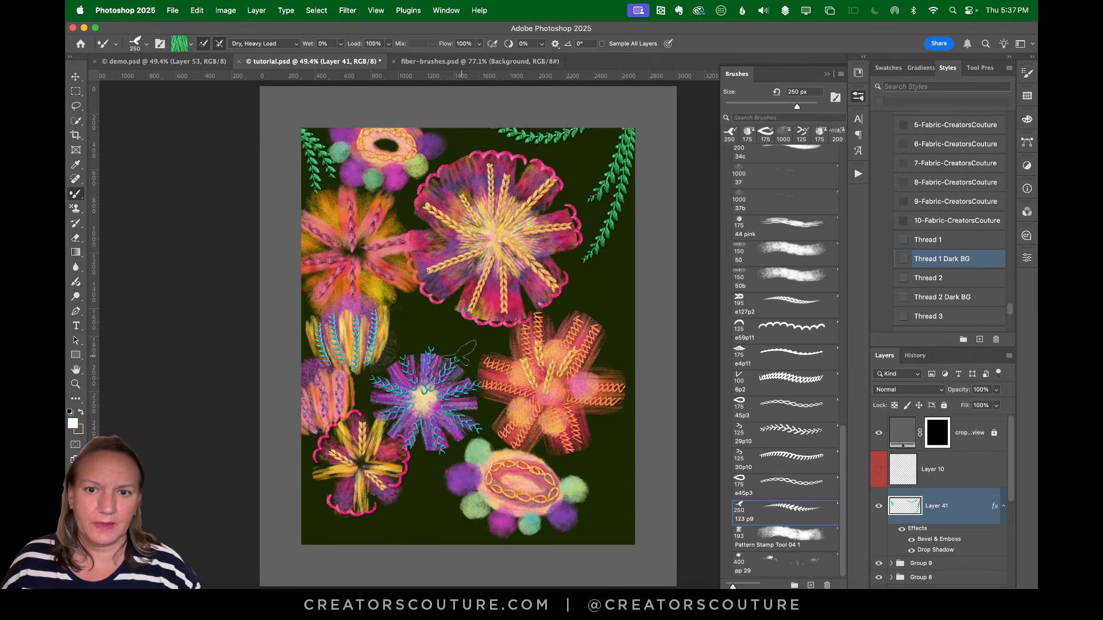
drag(461, 356, 390, 303)
key(super+z)
mouse_move(463, 360)
mouse_down()
mouse_move(403, 306)
mouse_move(469, 362)
mouse_move(505, 348)
mouse_up()
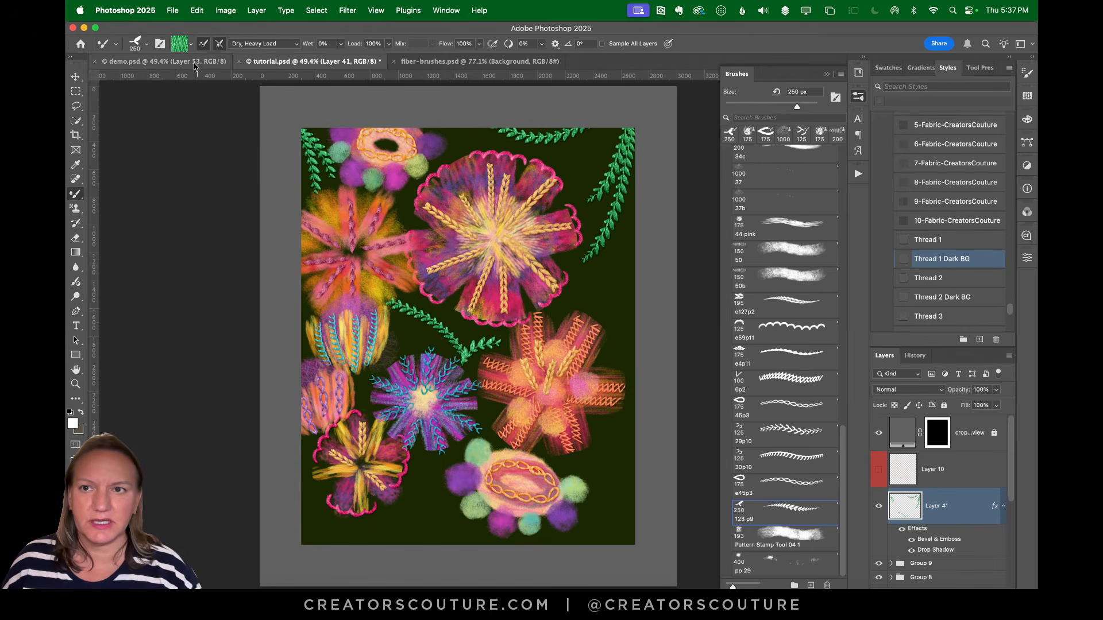
click(166, 61)
click(310, 61)
mouse_move(365, 414)
mouse_down()
mouse_move(371, 371)
mouse_move(418, 293)
mouse_up()
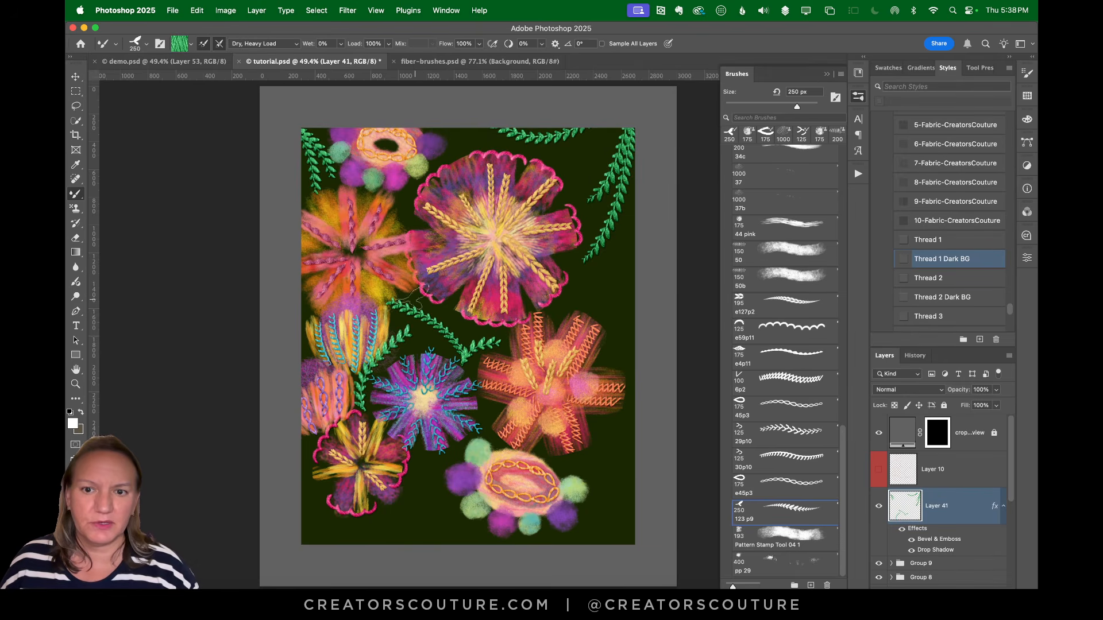
click(237, 59)
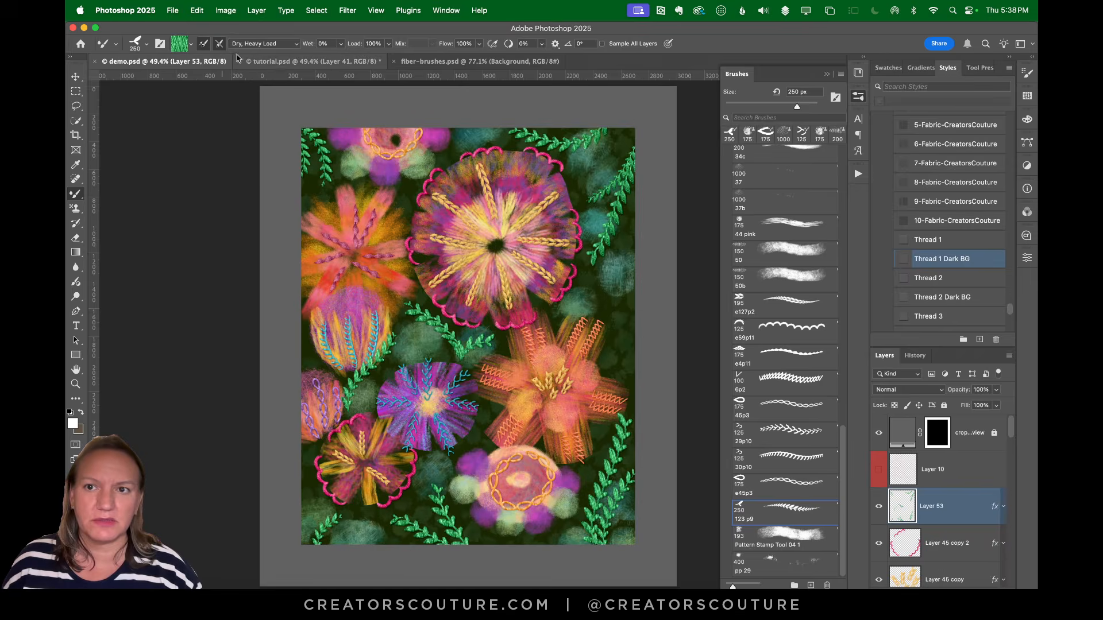
Stitch green leafy vines in the lower-right corner and beside the orange flower at the right edge, following demo.psd
click(281, 62)
mouse_move(602, 560)
mouse_down()
mouse_move(600, 477)
mouse_move(612, 514)
mouse_move(615, 405)
mouse_up()
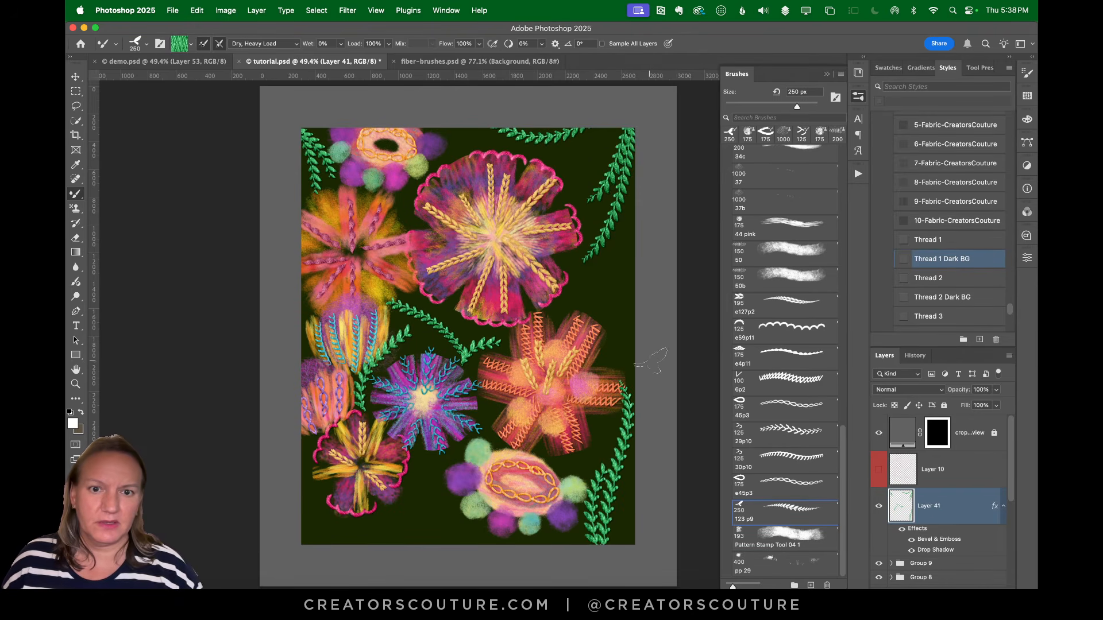
click(234, 62)
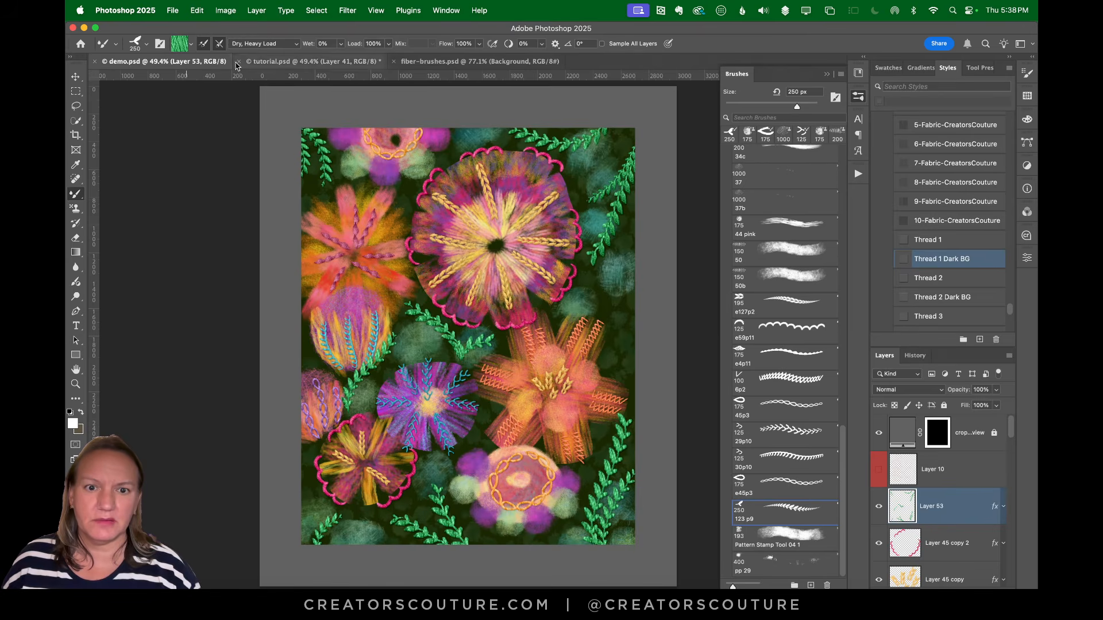
click(307, 62)
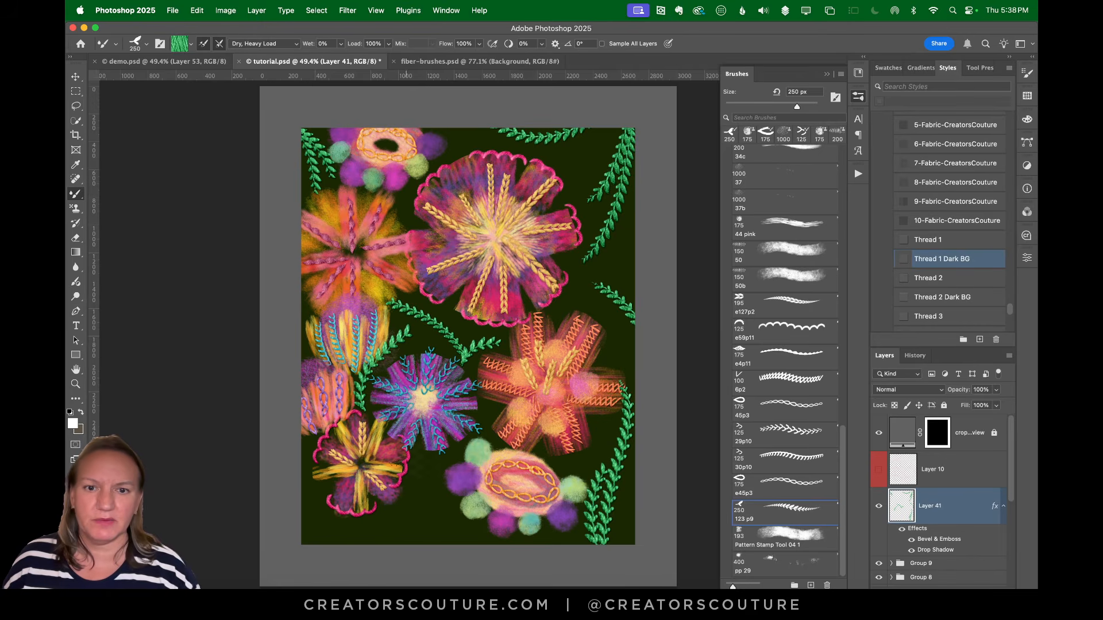
Stitch green leafy vines along the bottom edge and in the lower-left corner, following demo.psd, and save tutorial.psd
drag(461, 540, 419, 481)
drag(451, 552, 365, 523)
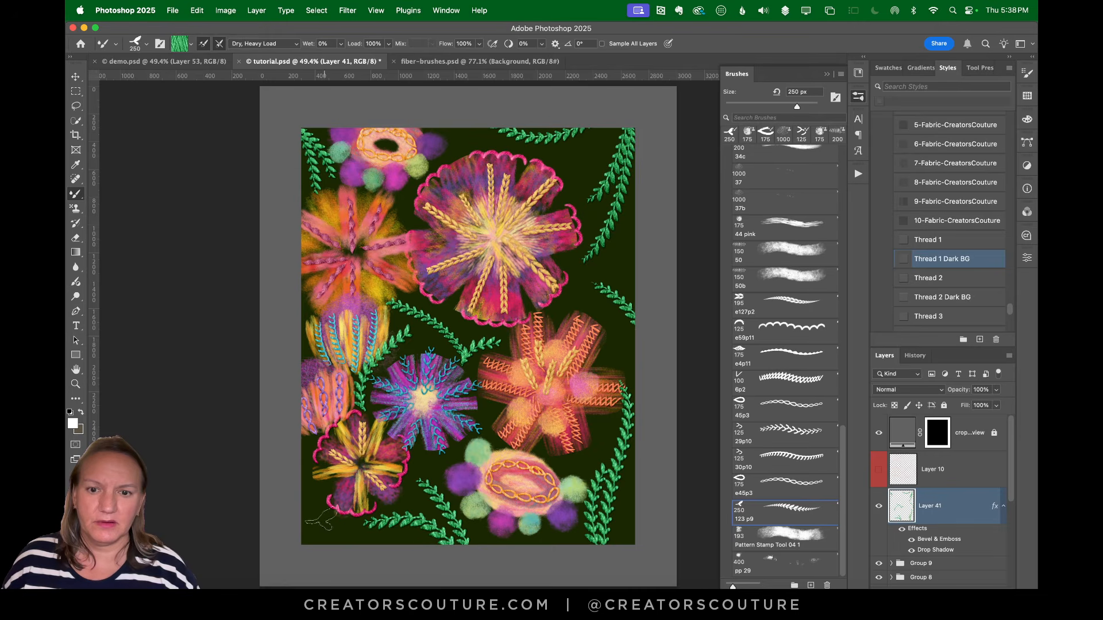
click(230, 61)
click(293, 62)
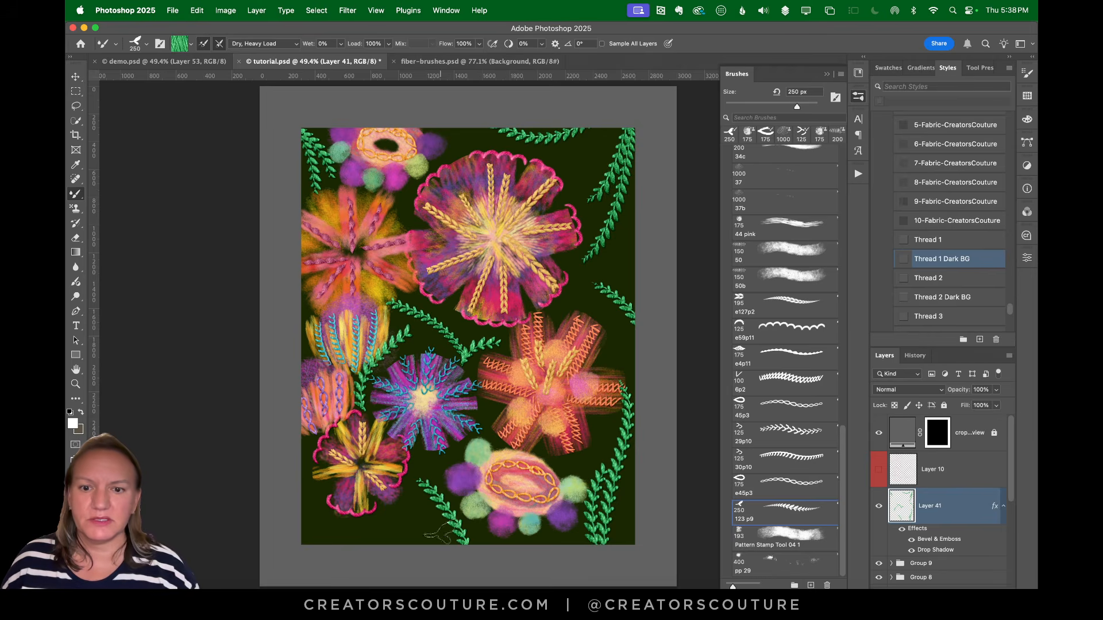
drag(463, 545, 403, 506)
drag(304, 544, 371, 512)
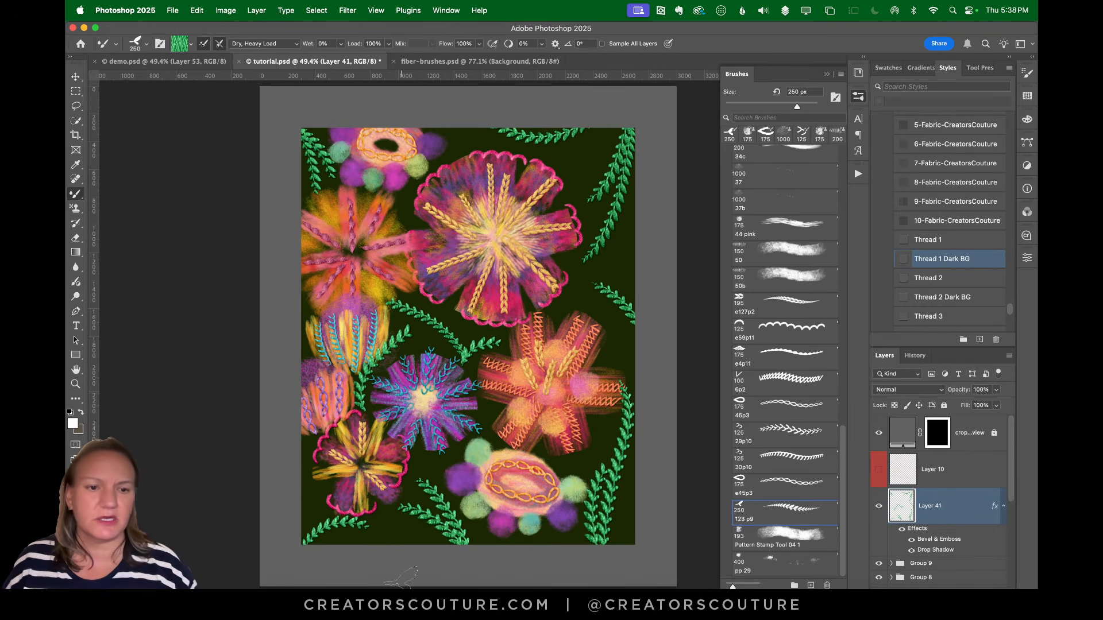
key(super+s)
Add a new layer directly above Color Fill 2 in tutorial.psd and check the background puffs in demo.psd
scroll(1004, 511, down, 10)
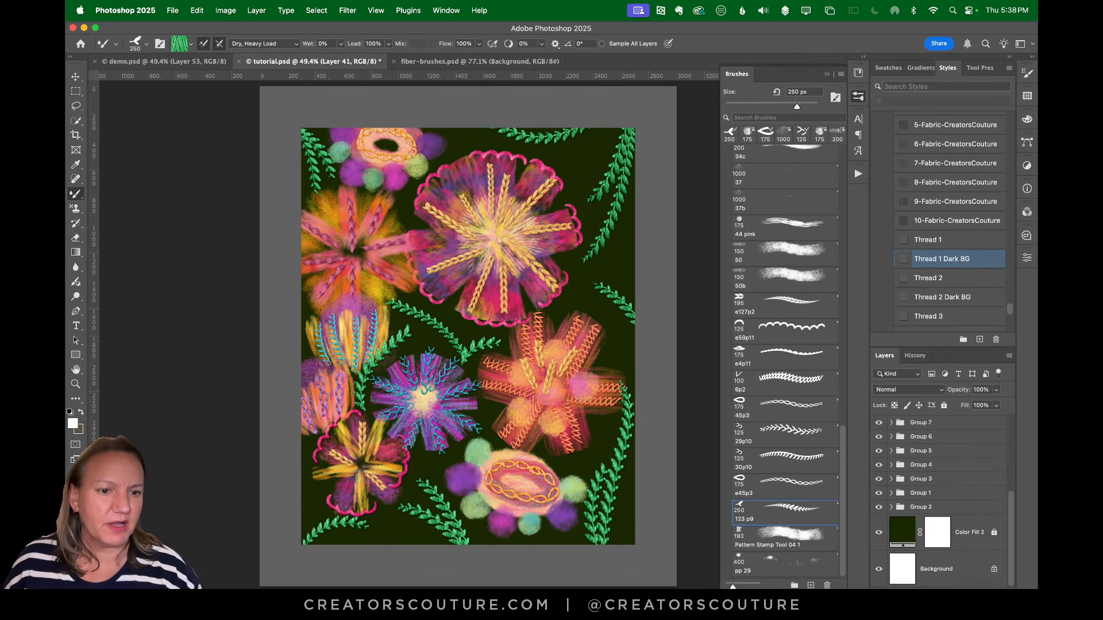
click(964, 528)
key(alt+shift+super+n)
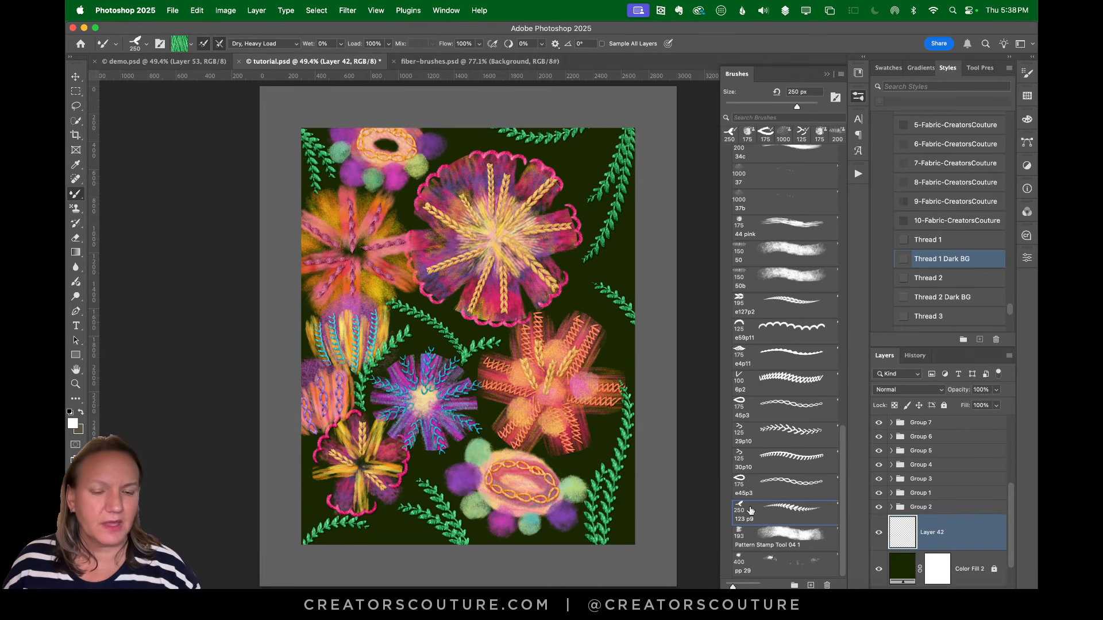
click(212, 63)
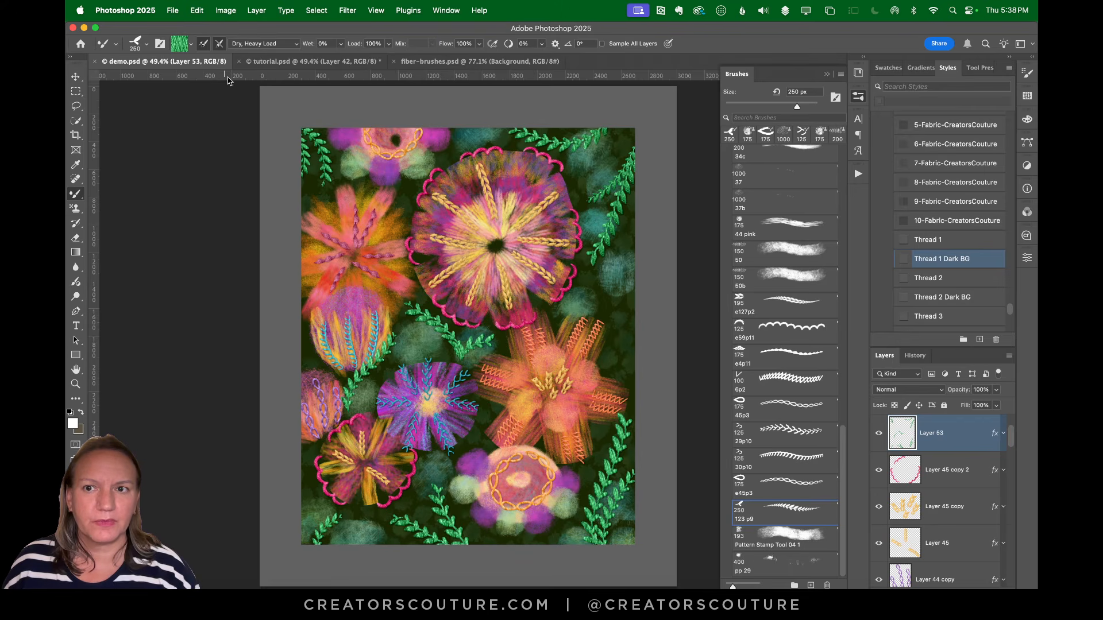
click(288, 66)
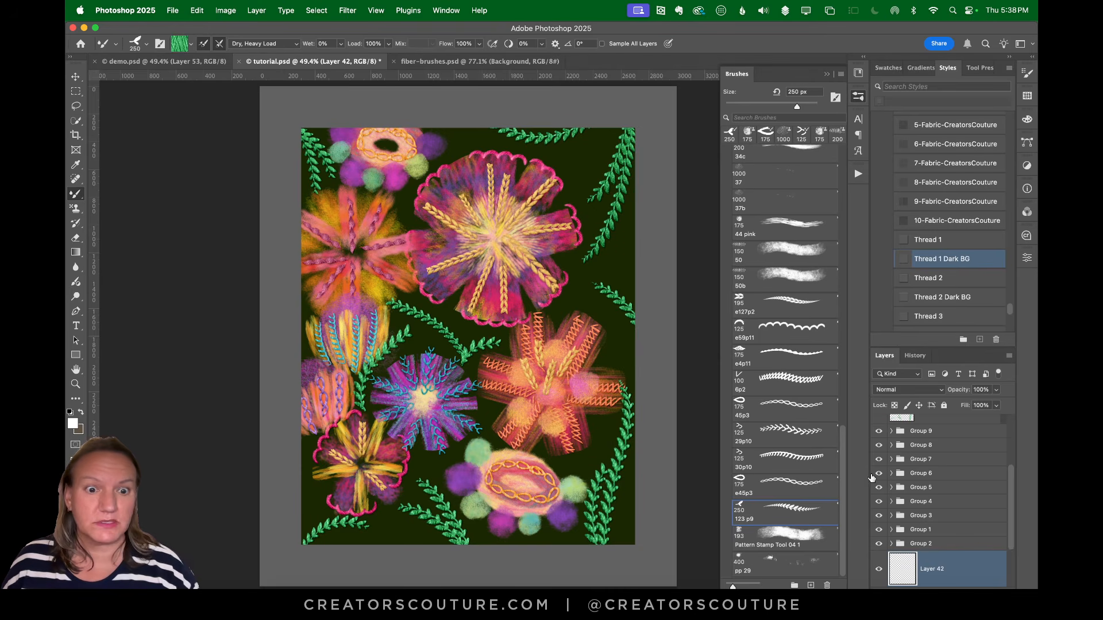
Stamp teal fiber puffs behind the upper-right vines on Layer 42 with brush Pattern Stamp Tool 04 1 at 193 px
click(798, 542)
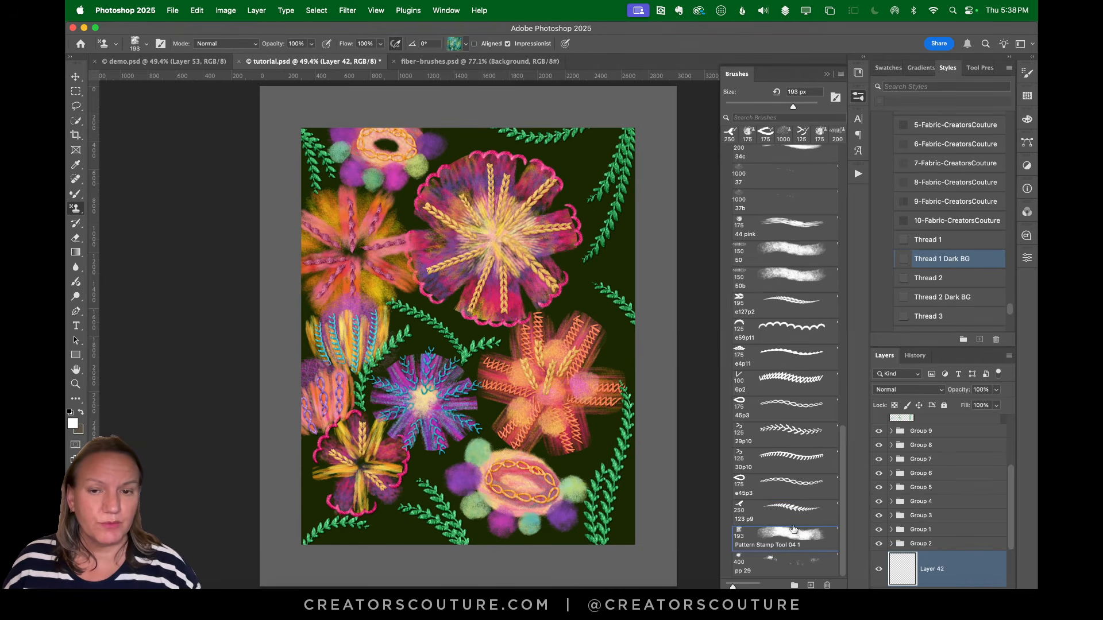
click(453, 45)
click(453, 46)
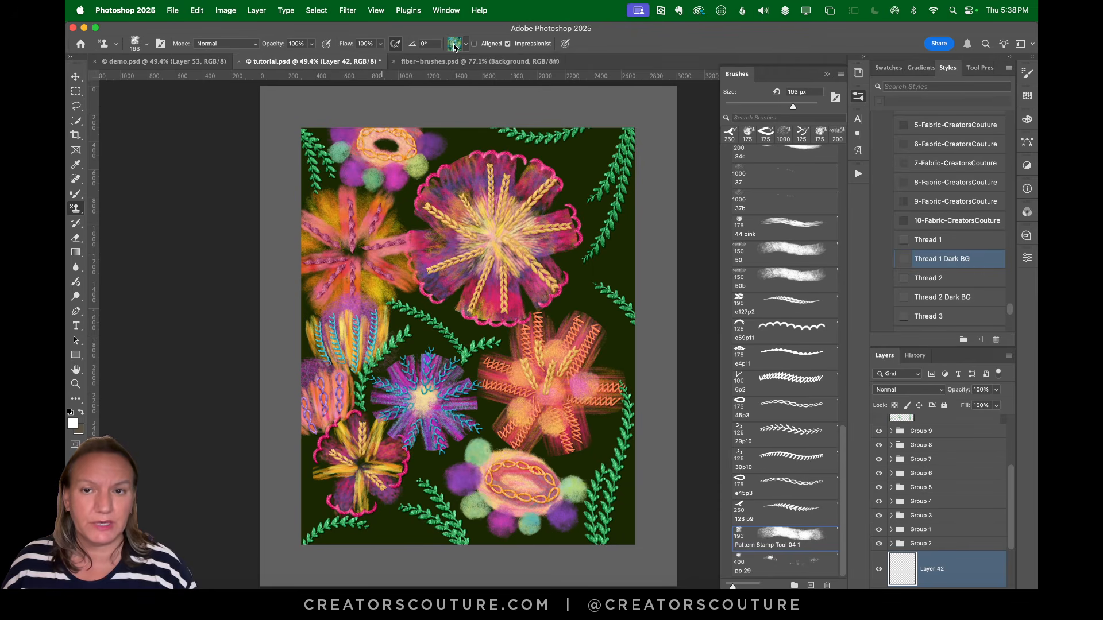
mouse_move(609, 156)
mouse_down()
mouse_move(616, 213)
mouse_move(584, 195)
mouse_move(567, 198)
mouse_move(619, 223)
mouse_up()
click(618, 223)
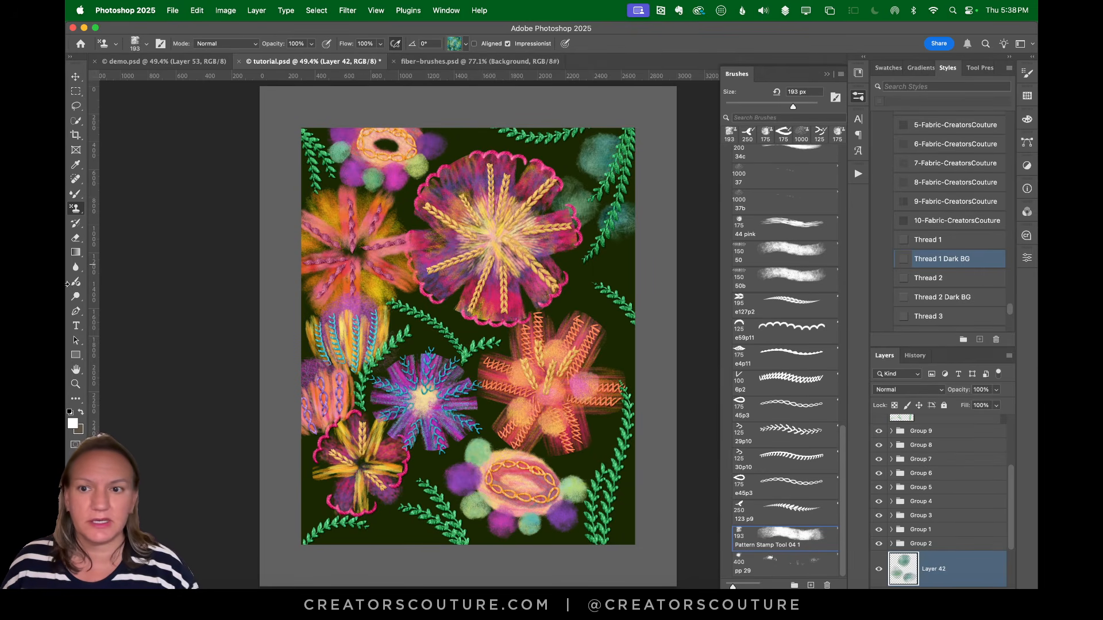
Stamp teal fiber puffs between the large flower and the orange flower near the right edge, undoing misplaced stamps
click(80, 383)
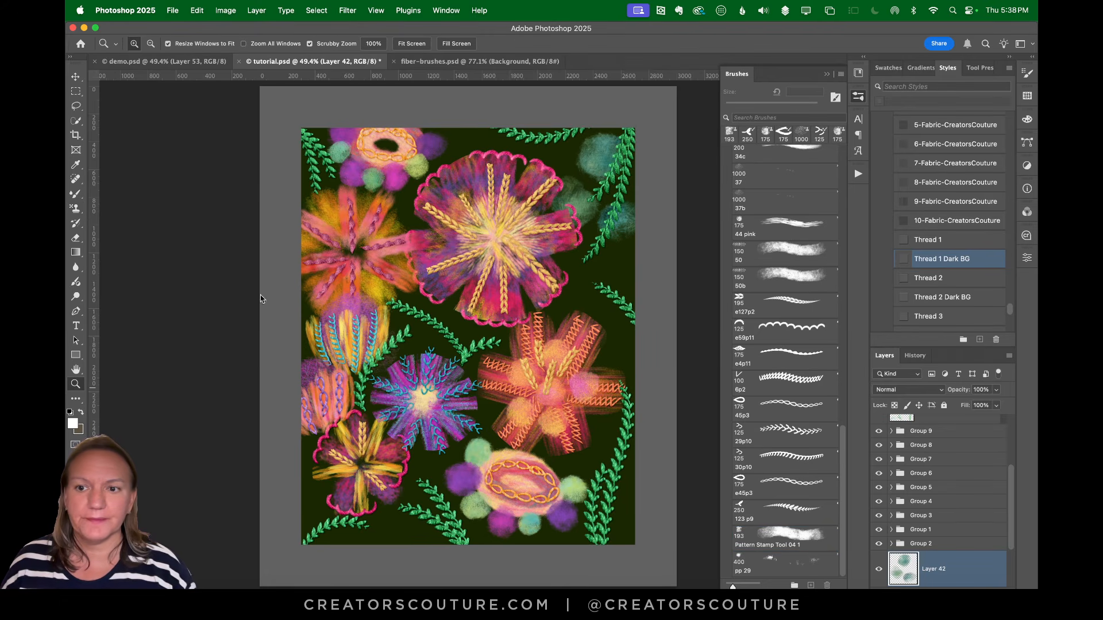
drag(603, 218, 89, 198)
click(76, 209)
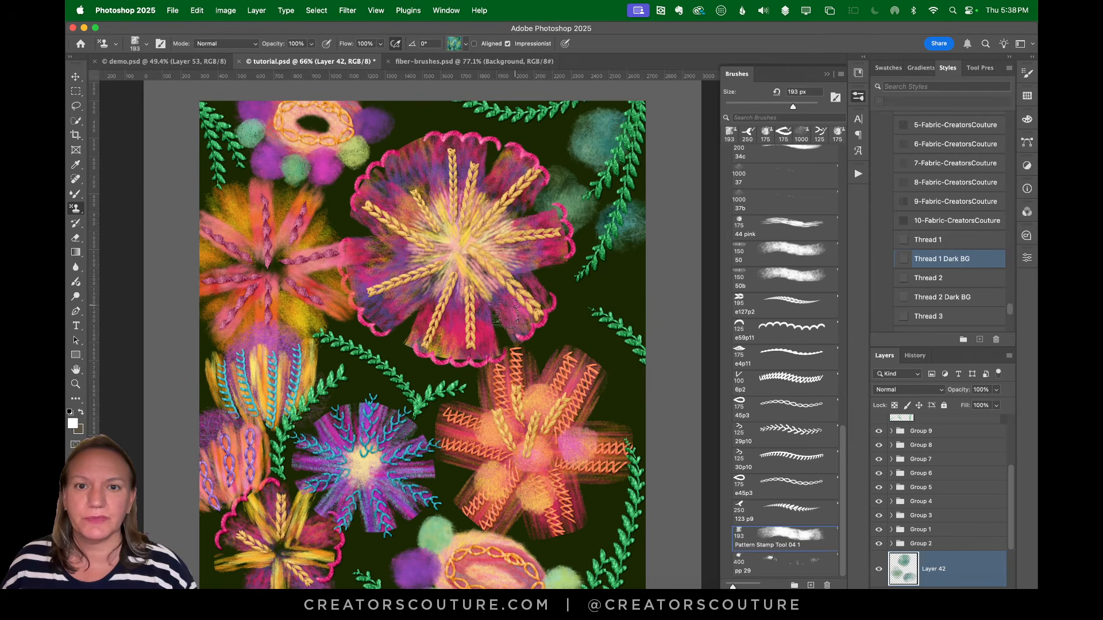
click(75, 383)
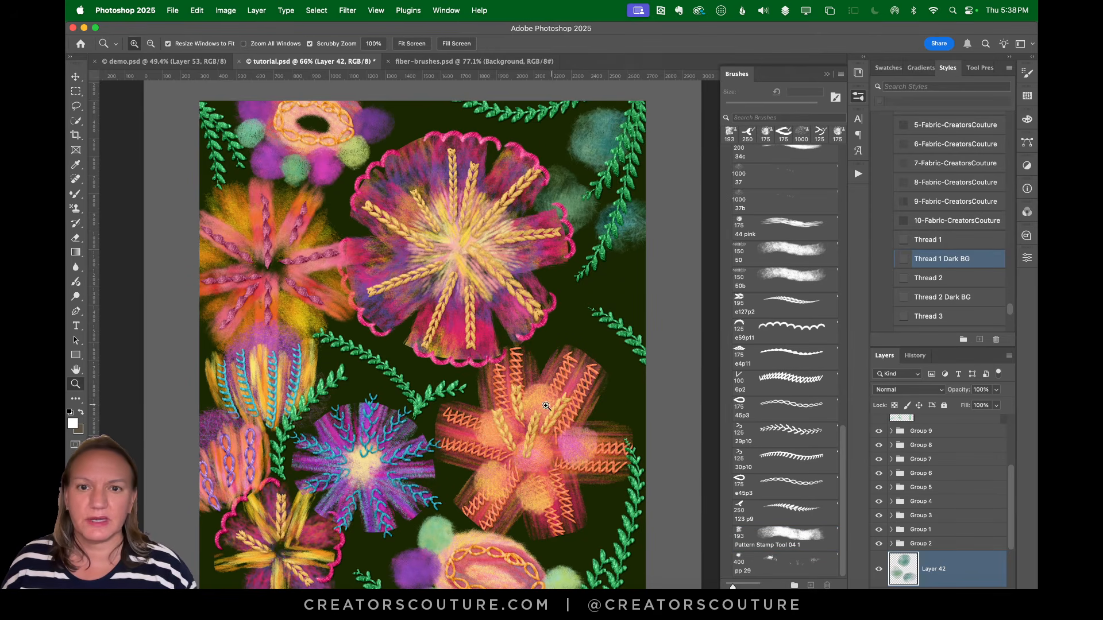
drag(502, 397, 490, 421)
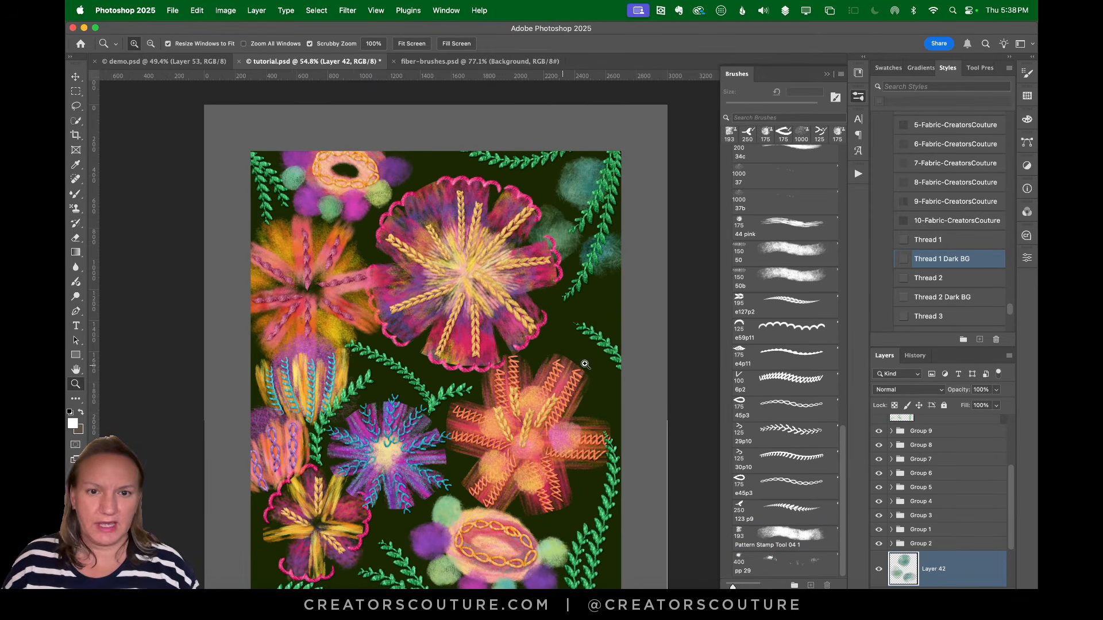
click(858, 96)
scroll(826, 325, up, 3)
scroll(826, 326, down, 5)
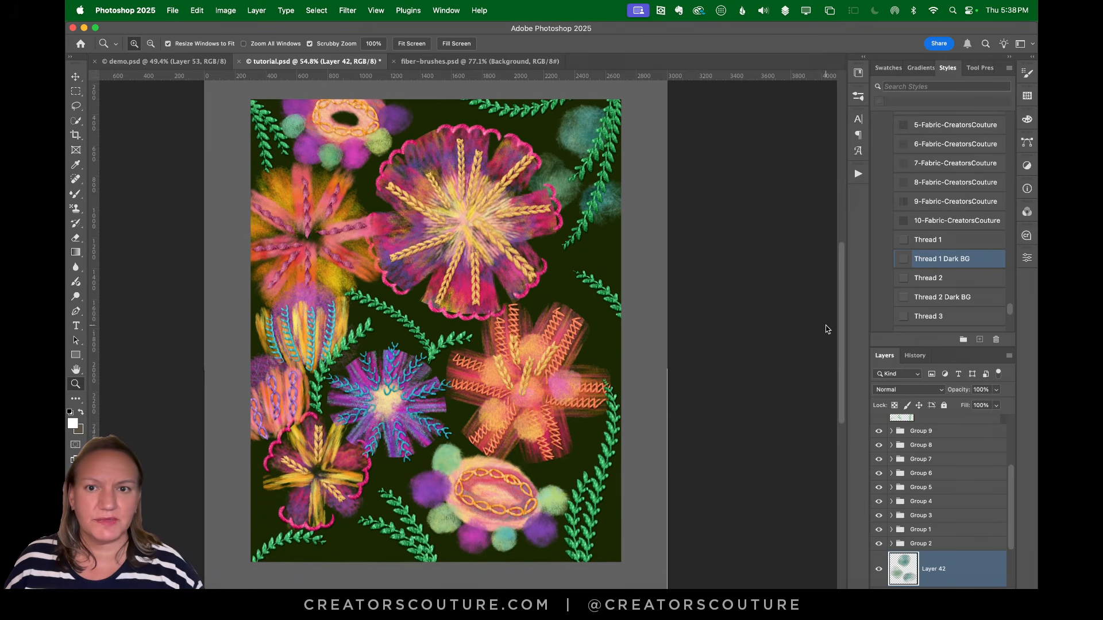
scroll(826, 326, up, 1)
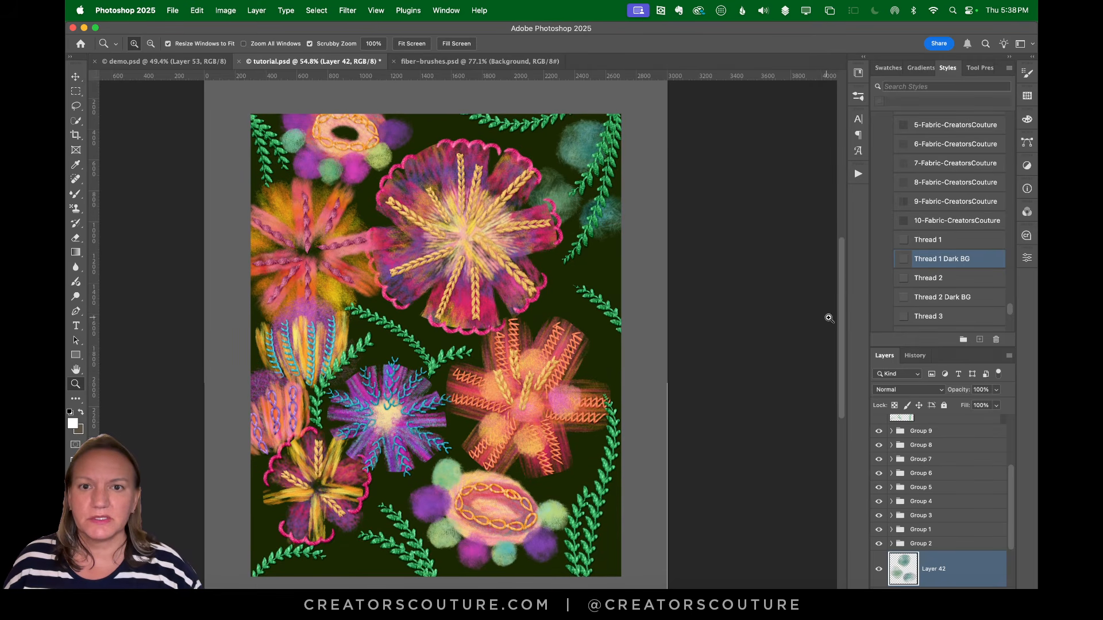
click(75, 208)
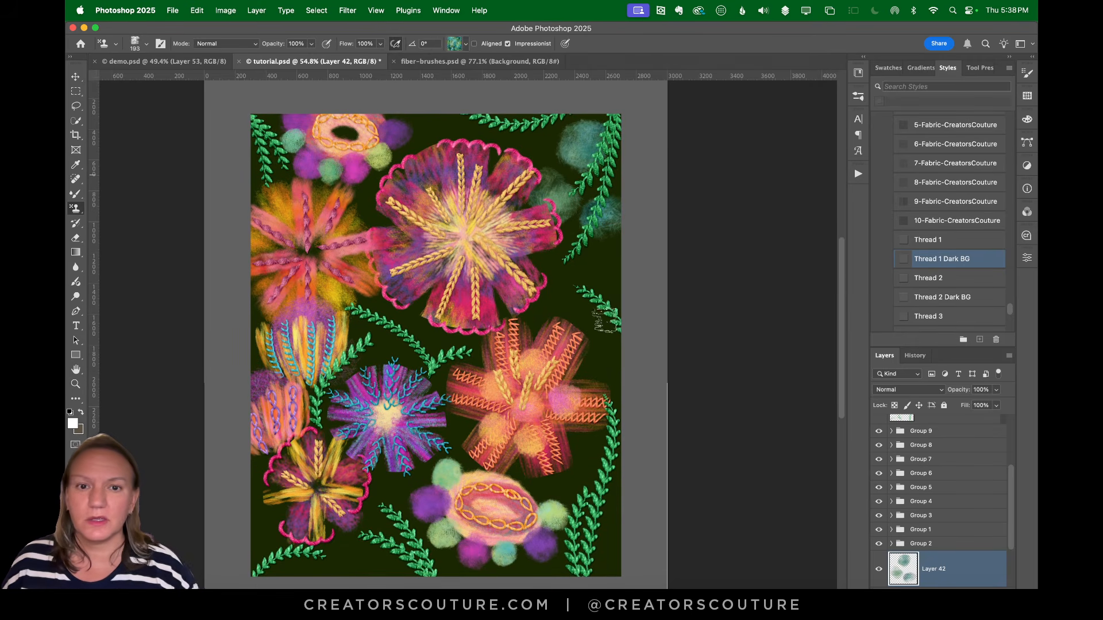
key(super+z)
click(555, 295)
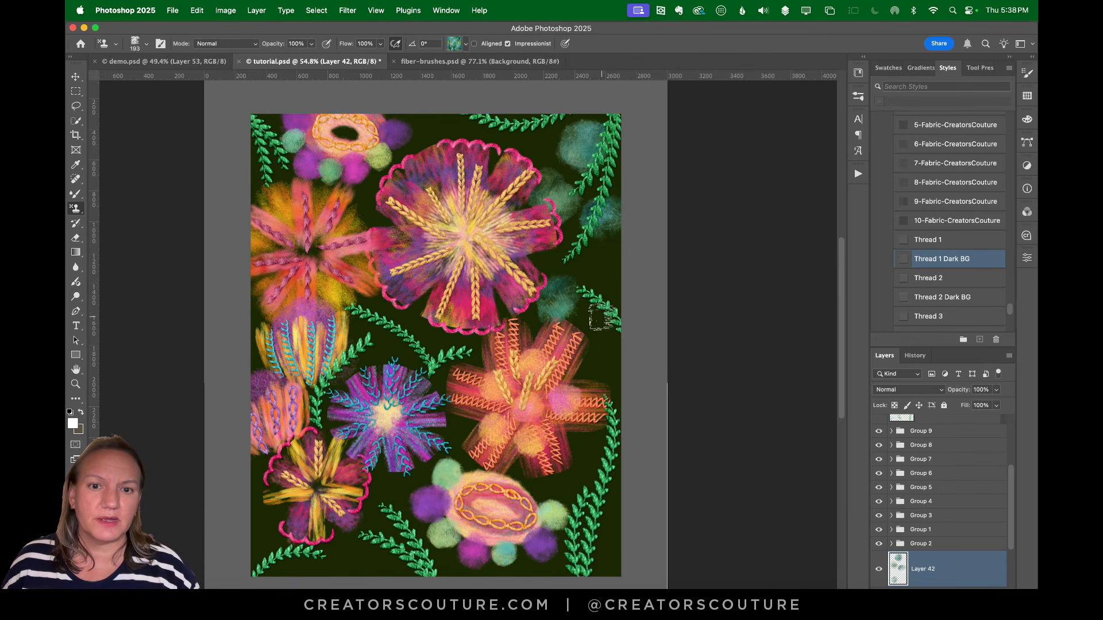
click(595, 321)
key(super+z)
click(604, 305)
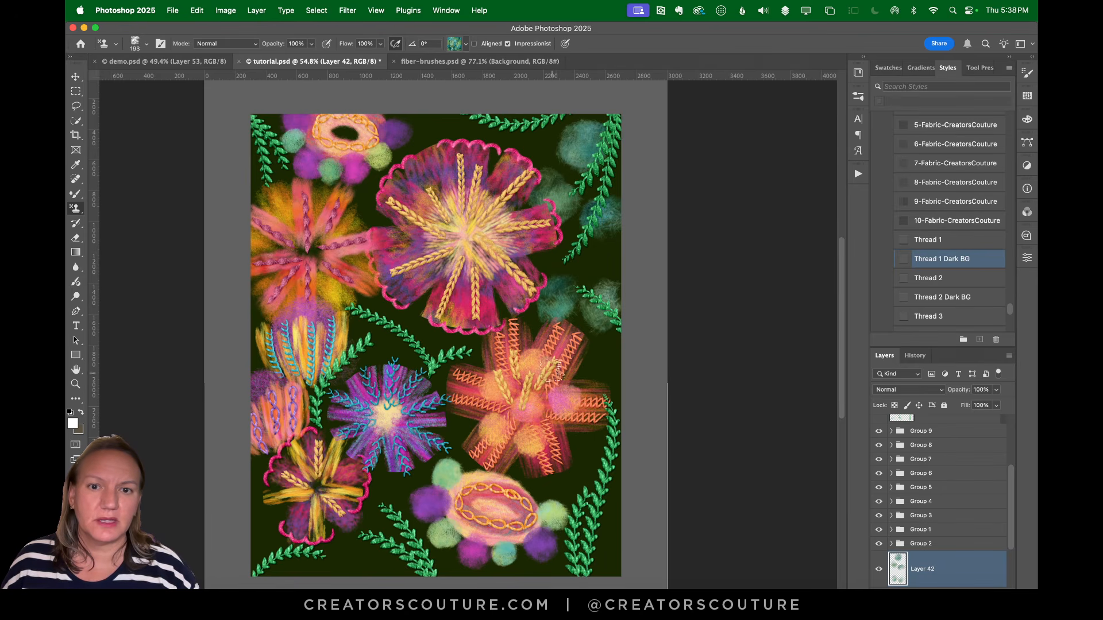
Stamp more teal fiber puffs above the purple flower, beside the striped bud, along the top edge and behind the lower-right vines
click(428, 353)
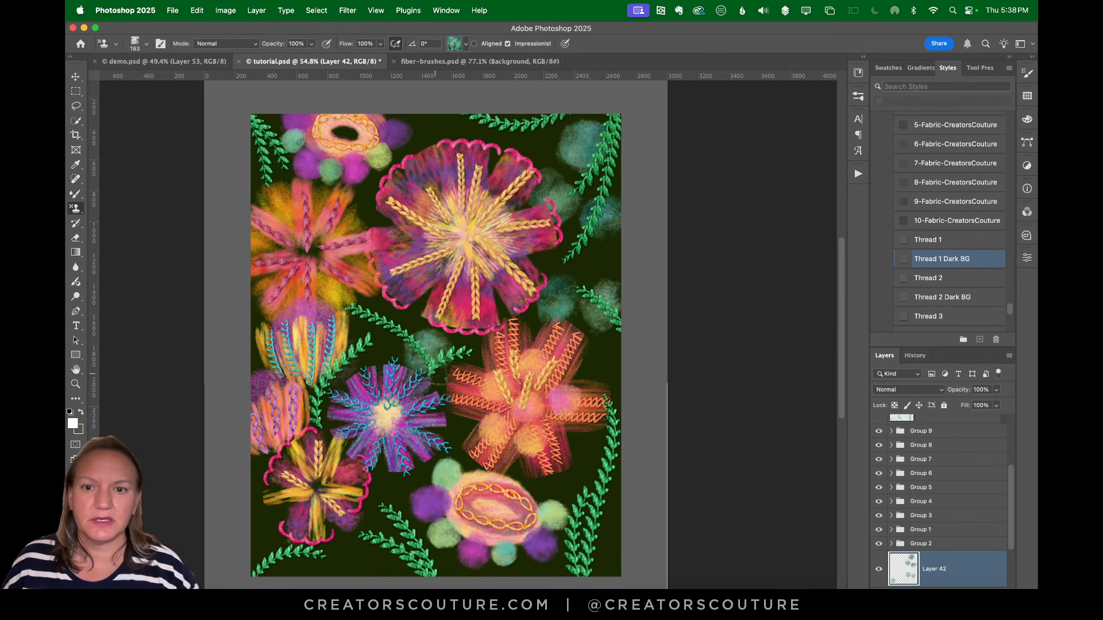
click(425, 129)
click(365, 328)
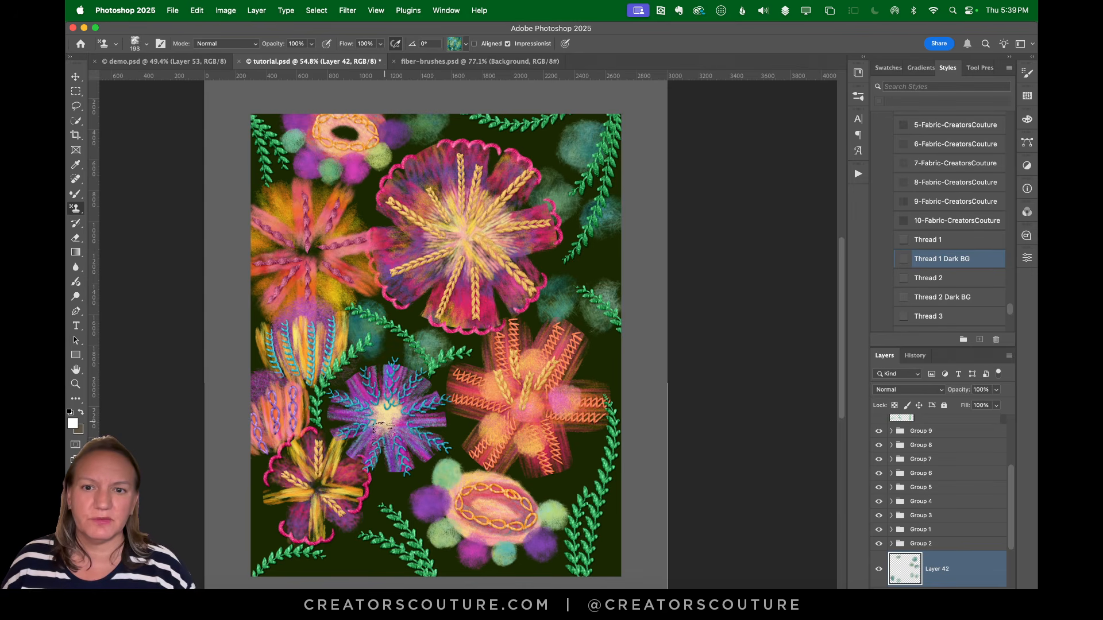
click(602, 473)
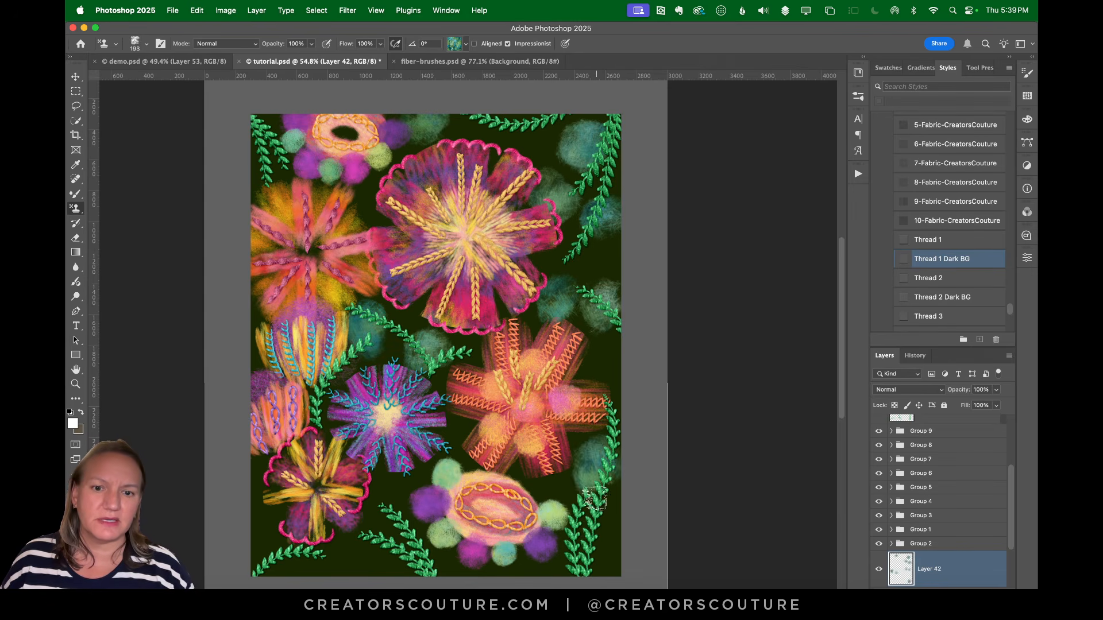
click(575, 530)
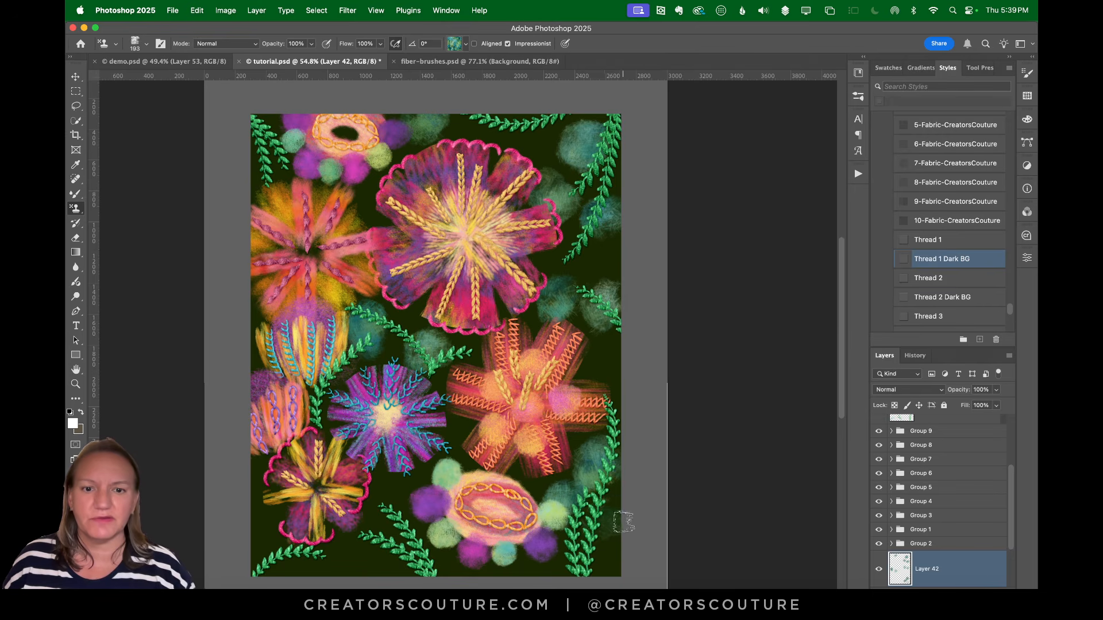
Stamp teal fiber puffs among the vines along the bottom of the artwork and save tutorial.psd
drag(842, 395, 770, 419)
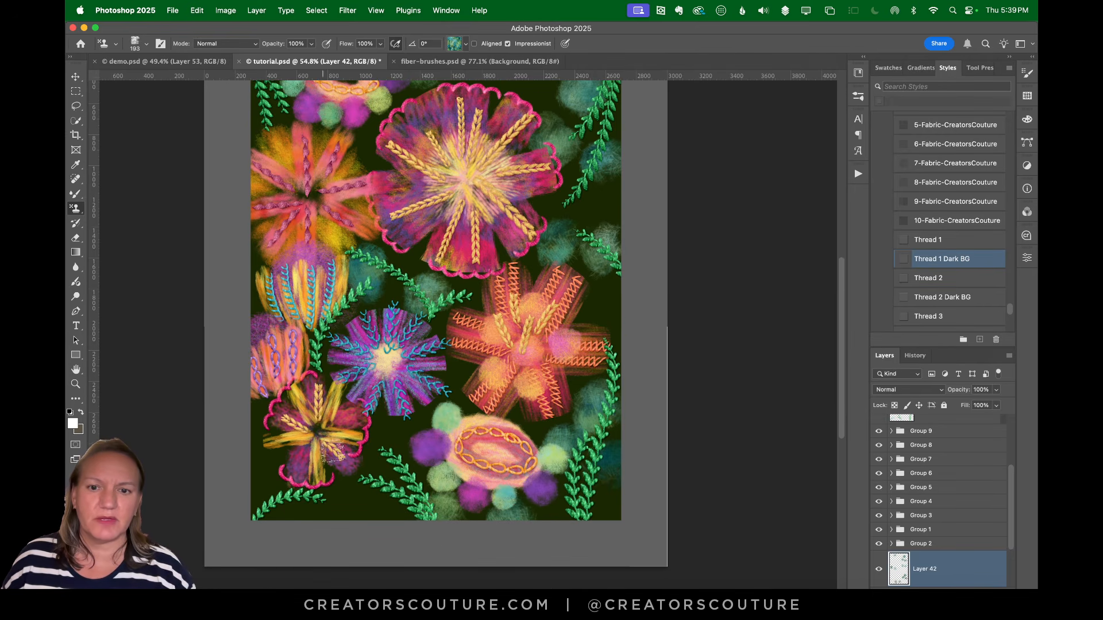
mouse_move(398, 440)
mouse_down()
mouse_move(392, 471)
mouse_move(356, 505)
mouse_up()
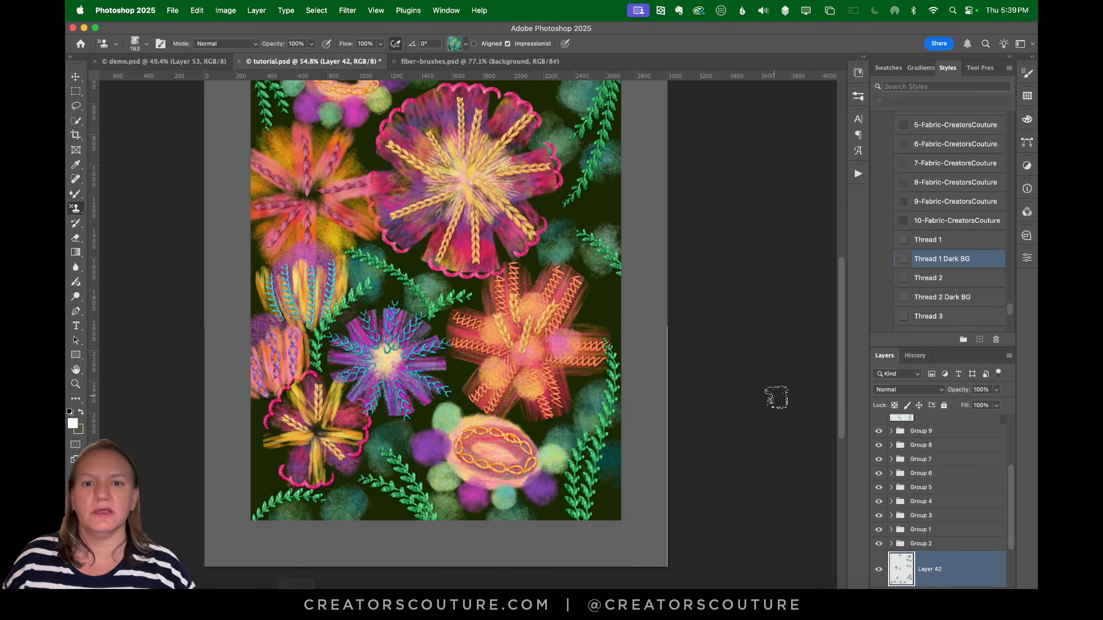
scroll(839, 395, up, 3)
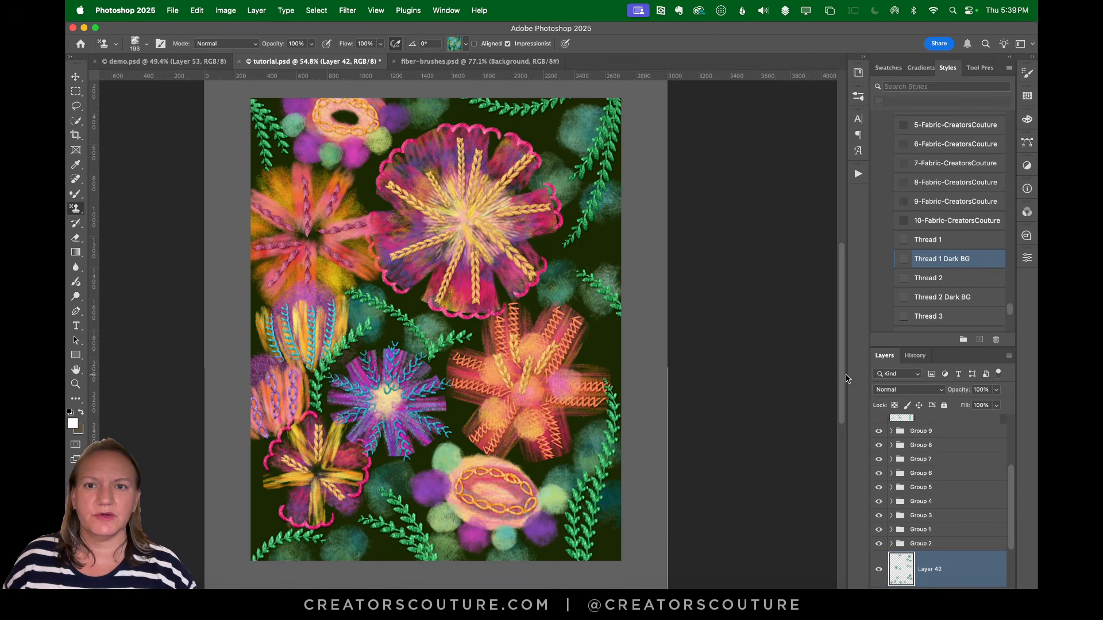
key(super+s)
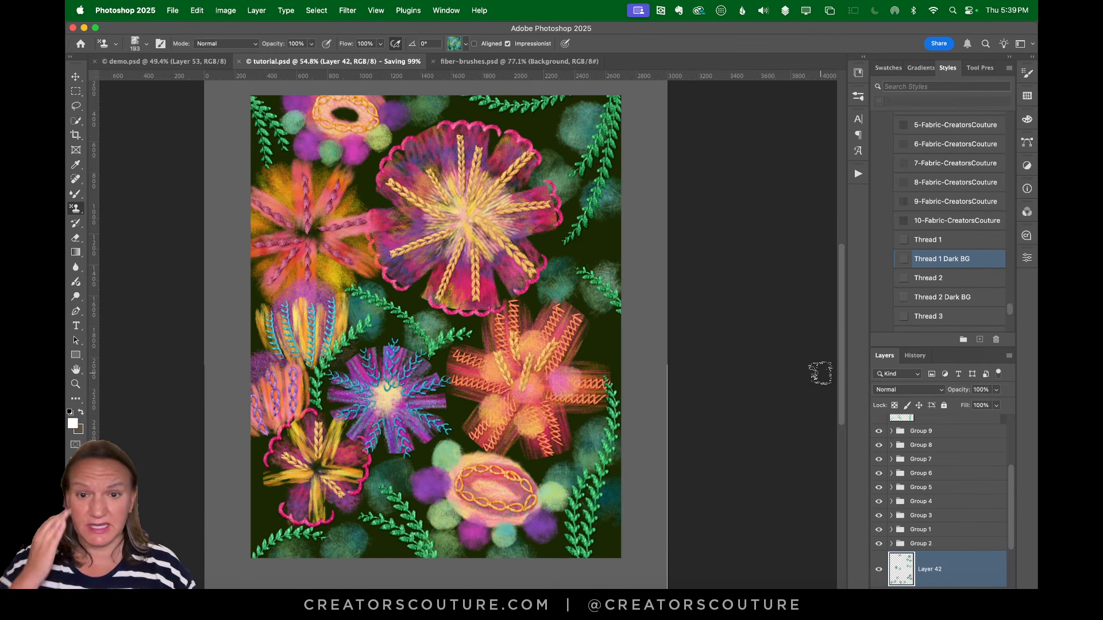
Add a layer between Layer 42 and Color Fill 2 and try stamping background fiber texture with brush pp 29 at 400 px
drag(1013, 505, 989, 560)
click(978, 532)
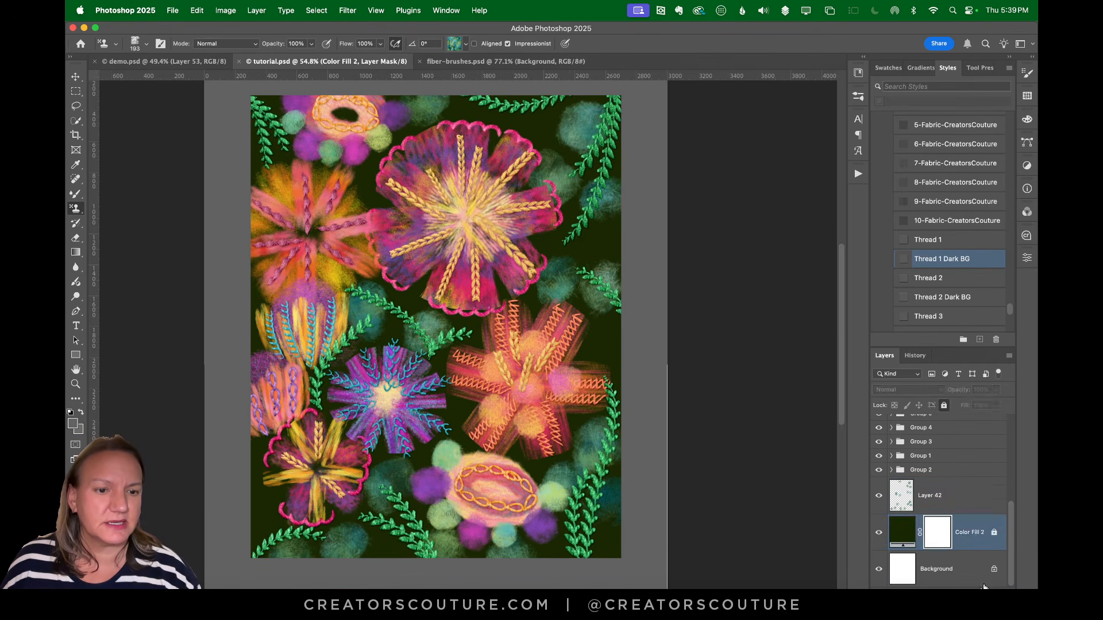
click(981, 592)
click(859, 96)
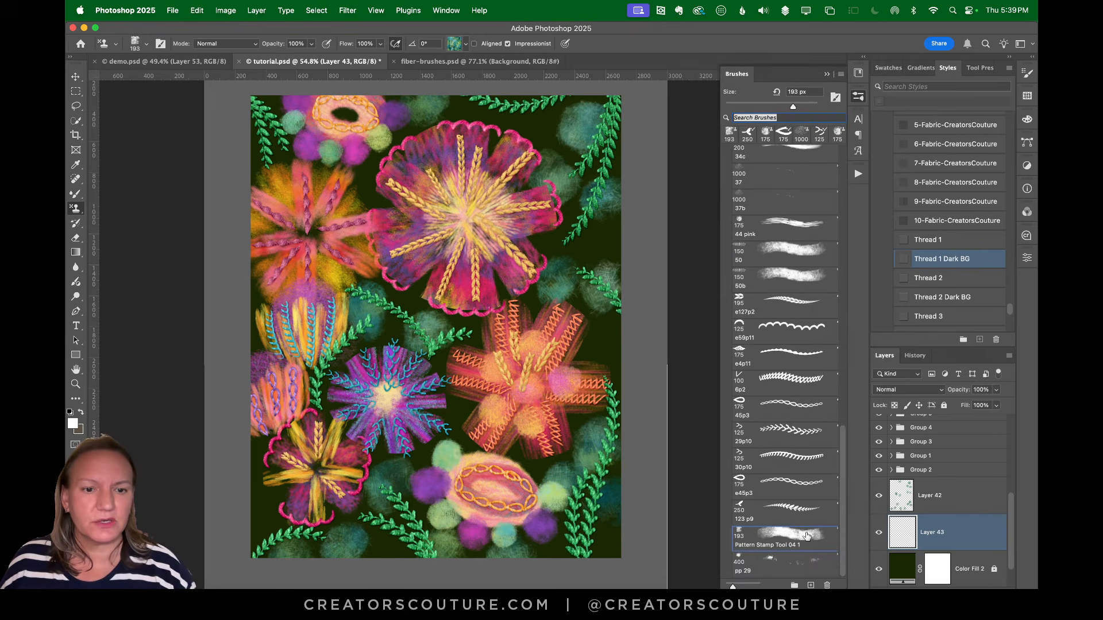
click(783, 566)
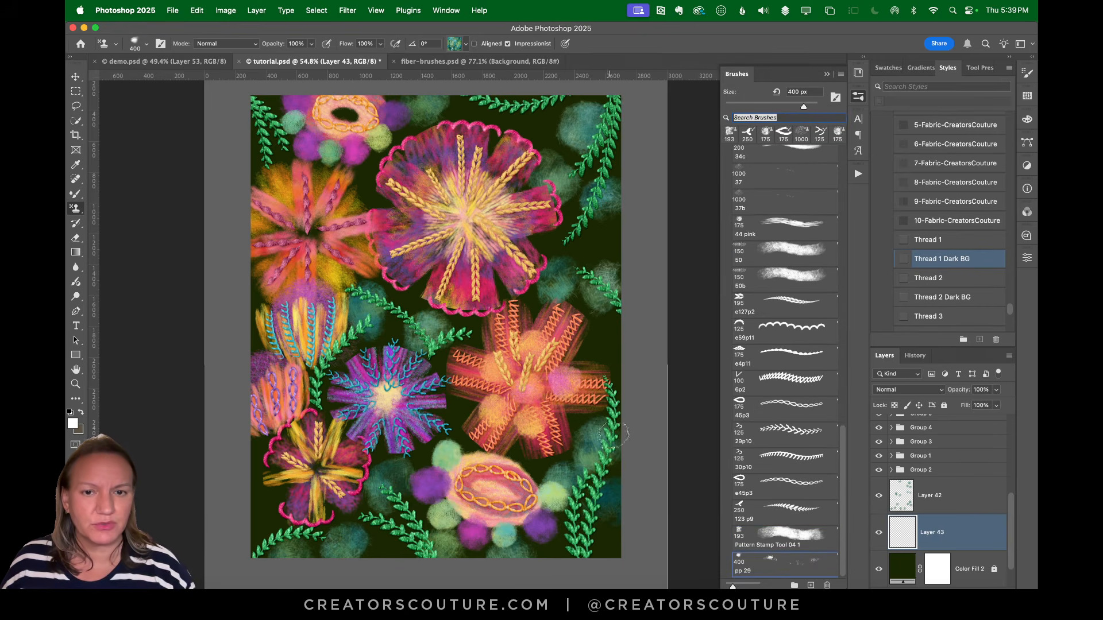
mouse_move(600, 230)
mouse_down()
mouse_move(568, 300)
mouse_move(596, 318)
mouse_move(631, 426)
mouse_move(575, 294)
mouse_move(476, 275)
mouse_move(583, 290)
mouse_move(537, 505)
mouse_up()
Check the opacity of Layer 52 in demo.psd and set Layer 43 in tutorial.psd to 16% opacity
click(163, 61)
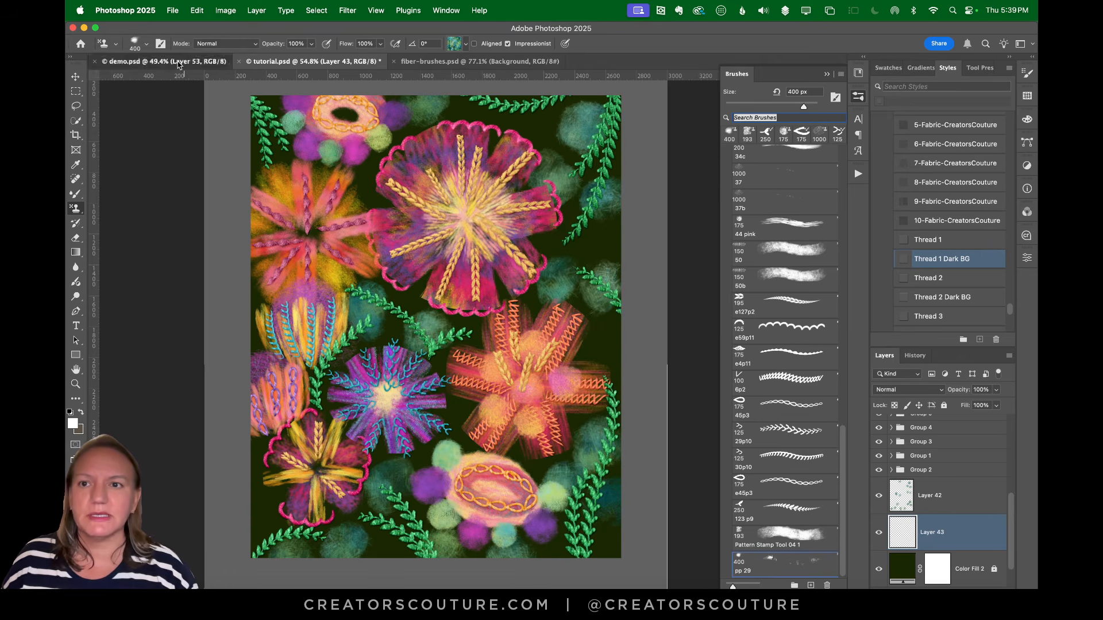
drag(1013, 443, 1011, 577)
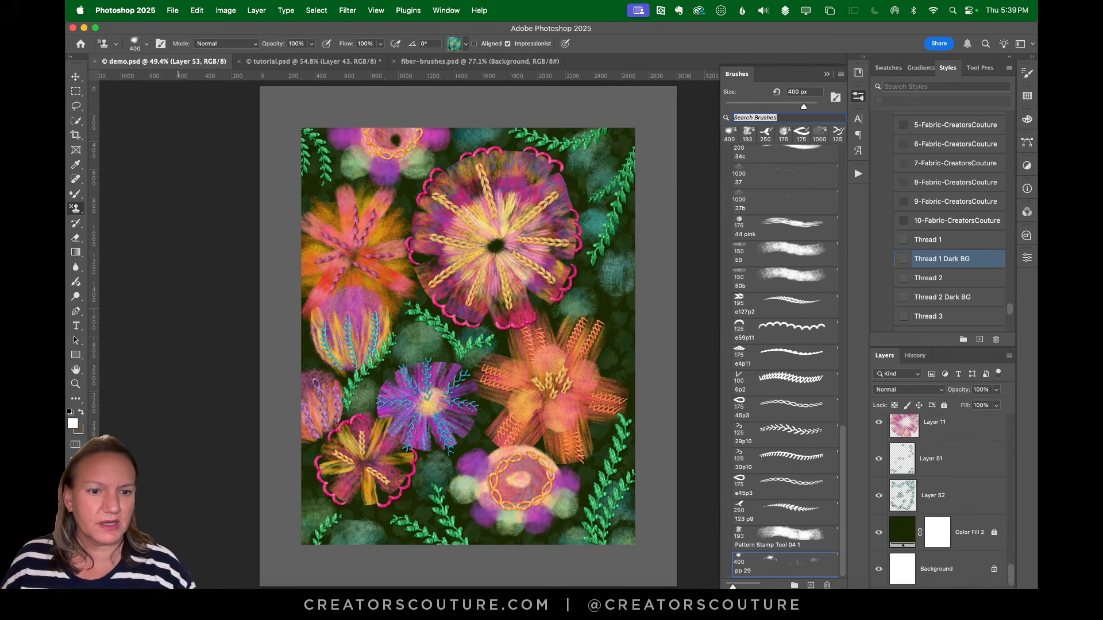
click(939, 507)
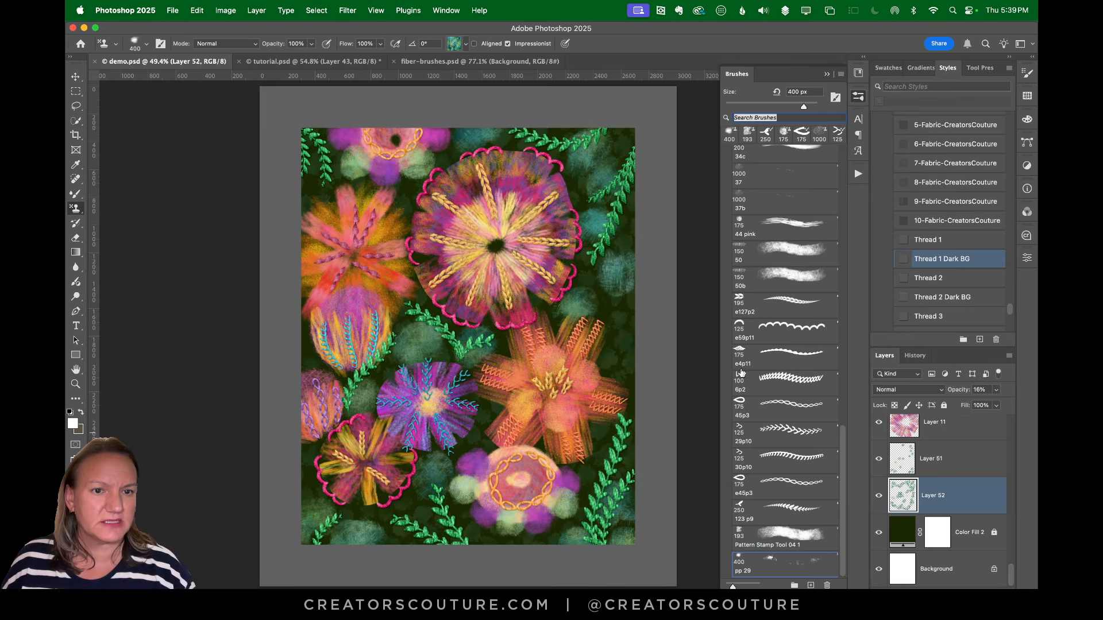
click(356, 59)
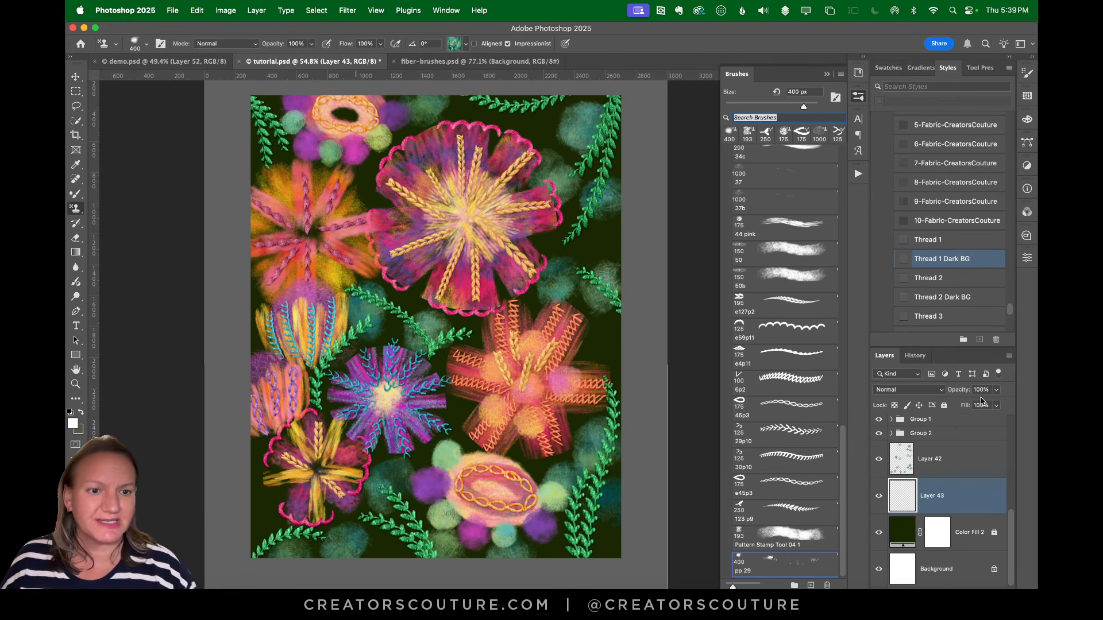
click(997, 391)
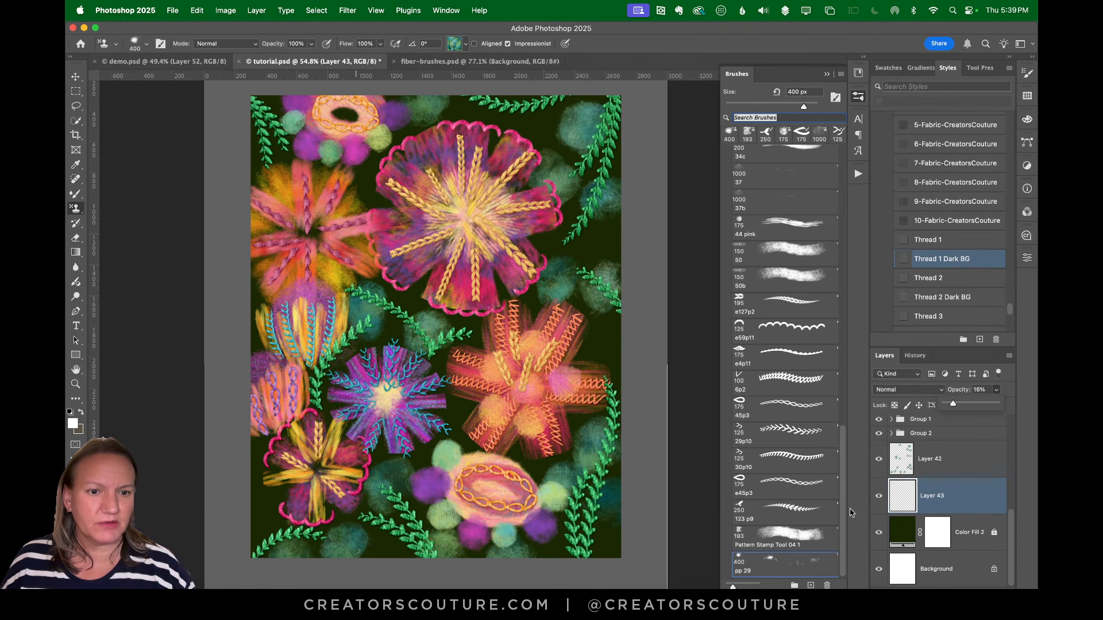
Try stamping background texture around the large flower, compare it with demo.psd, and undo the stamped strokes
mouse_move(597, 313)
mouse_down()
mouse_move(607, 422)
mouse_move(602, 312)
mouse_move(560, 246)
mouse_move(508, 282)
mouse_up()
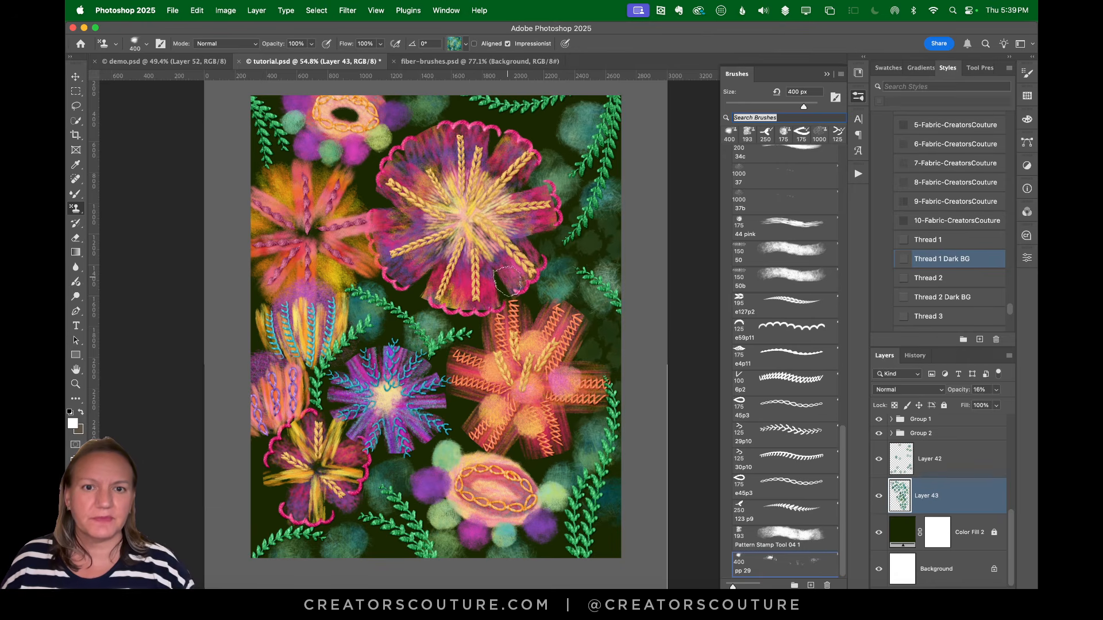
click(204, 62)
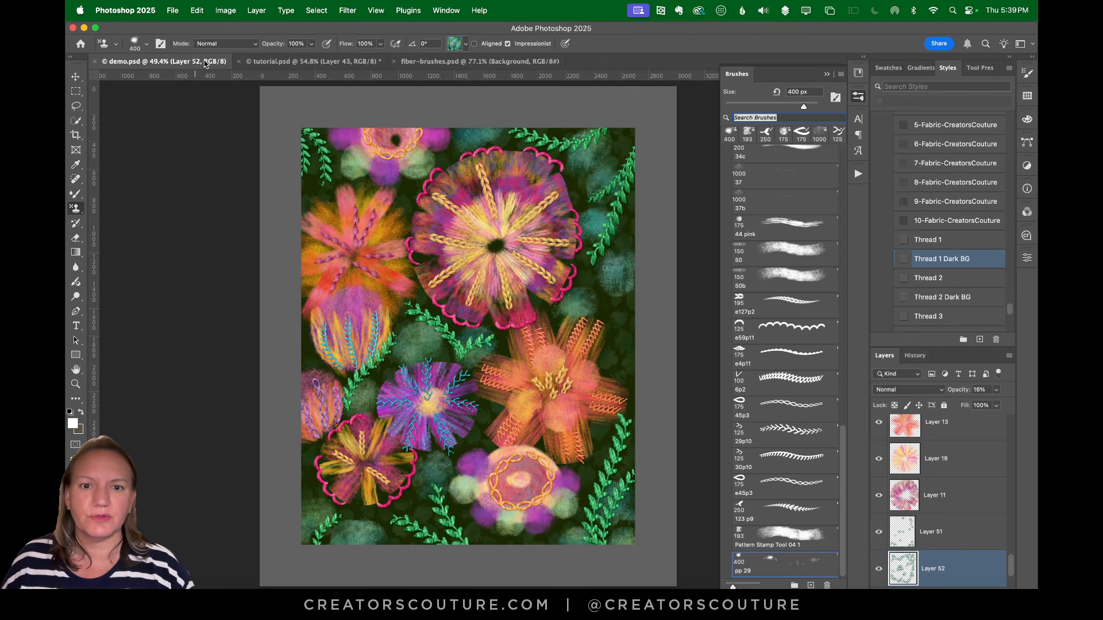
click(364, 61)
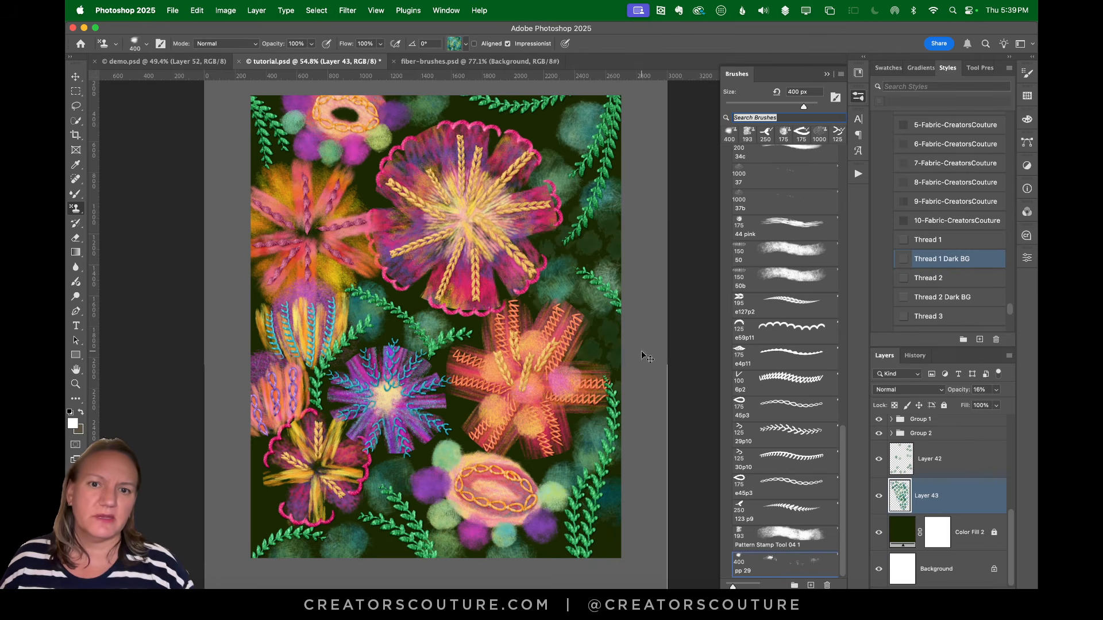
key(super+z)
key(super+z)
key(super+z)
Set the stamp brush's texture scale to 49% and stamp background texture between the large flower and the right-edge vines
click(1027, 97)
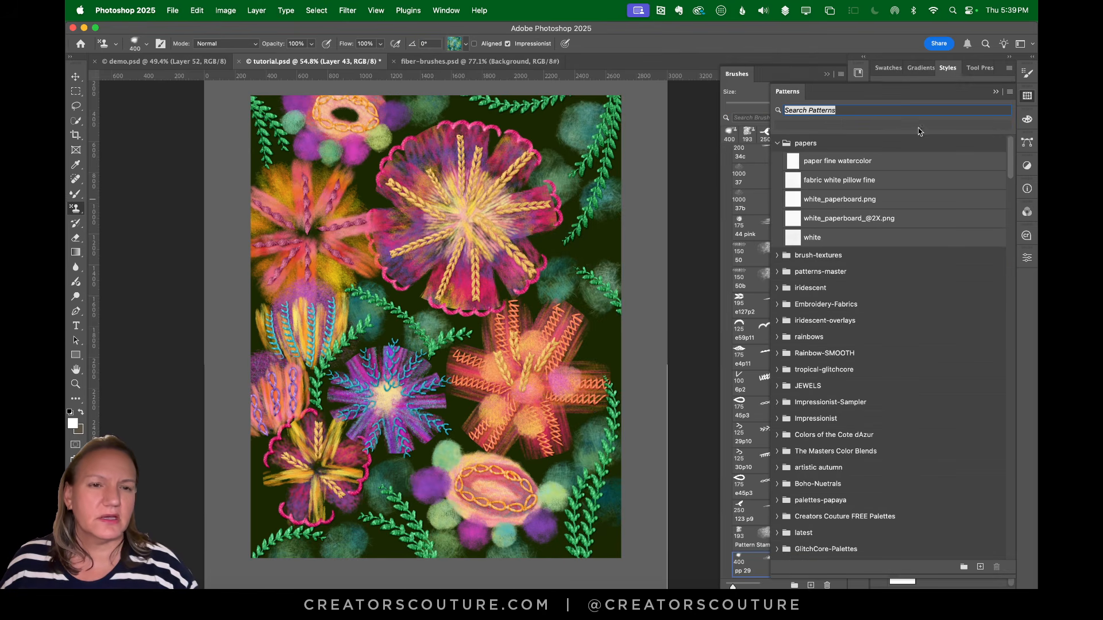
click(1026, 98)
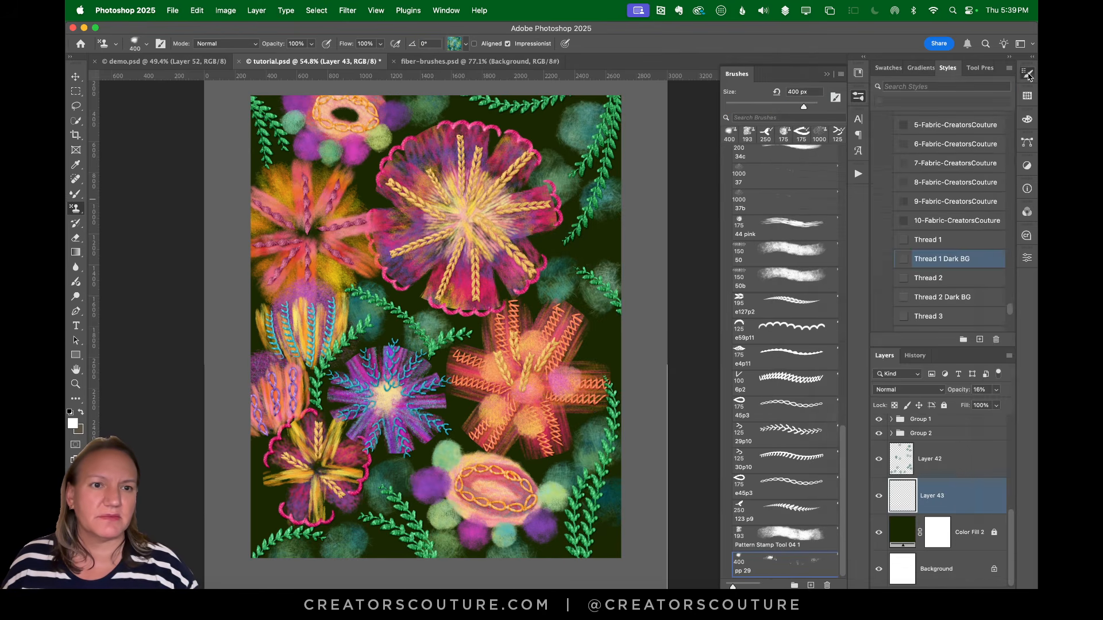
click(1028, 73)
click(811, 138)
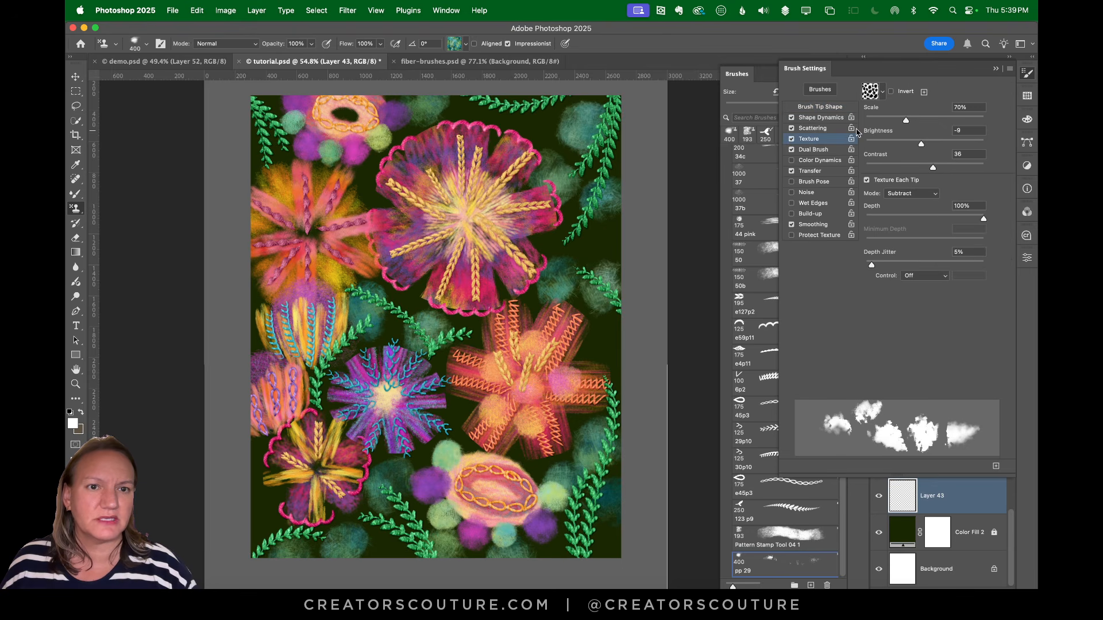
drag(906, 120, 893, 120)
mouse_move(603, 218)
mouse_down()
mouse_move(552, 253)
mouse_move(603, 253)
mouse_up()
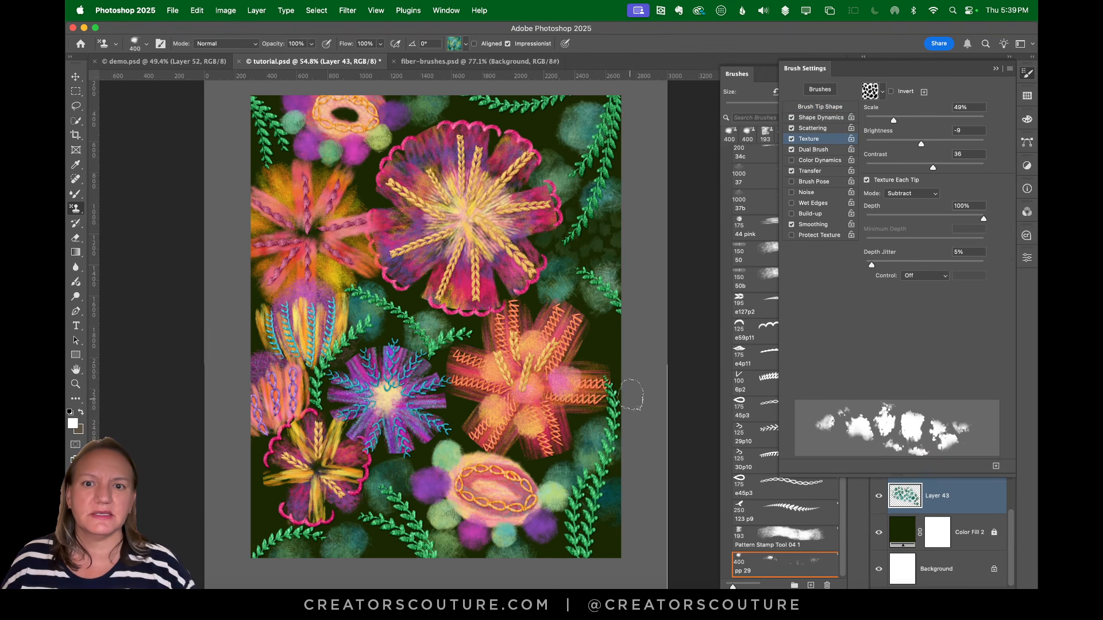
click(1027, 73)
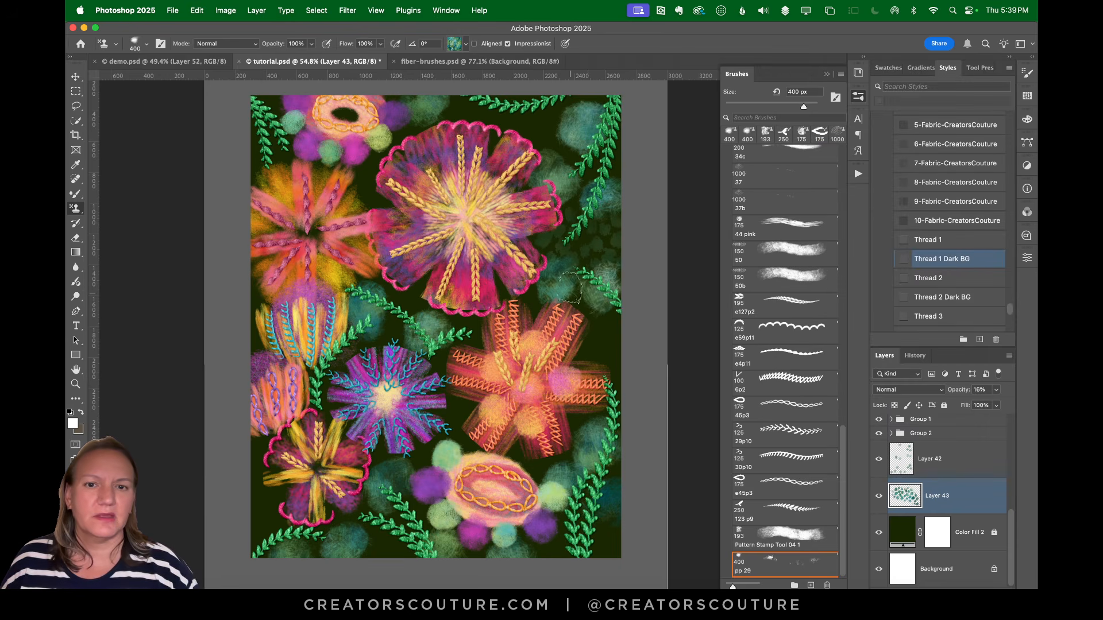
Stamp background texture around the orange flower and across the lower part of the artwork, undoing a misplaced stroke
mouse_move(579, 356)
mouse_down()
mouse_move(609, 385)
mouse_move(560, 454)
mouse_up()
key(super+z)
drag(542, 297, 554, 399)
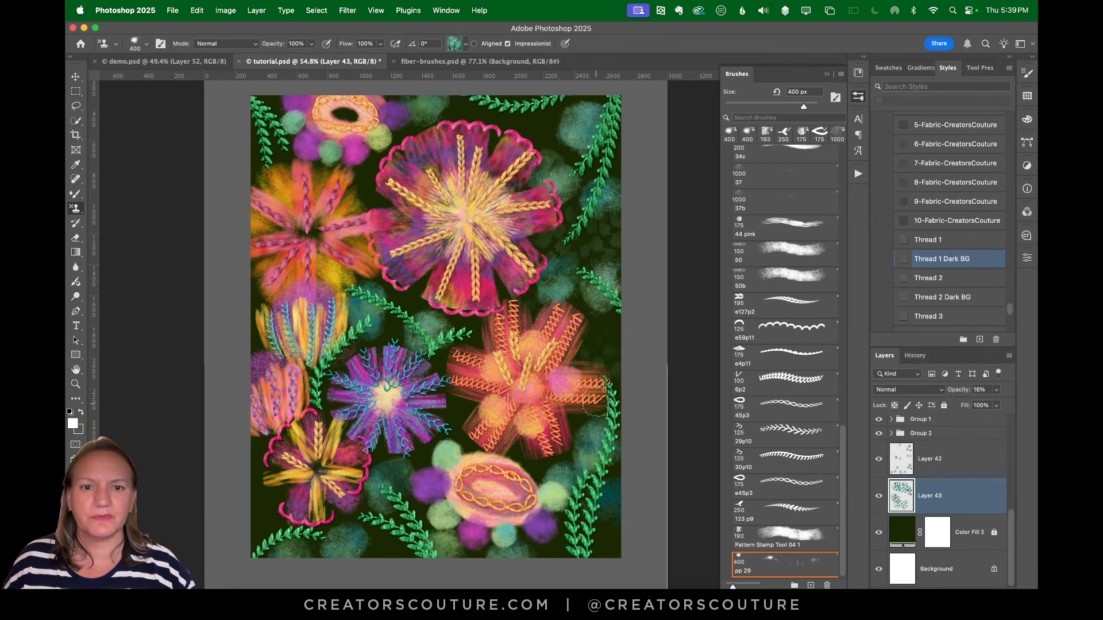
drag(465, 445, 417, 450)
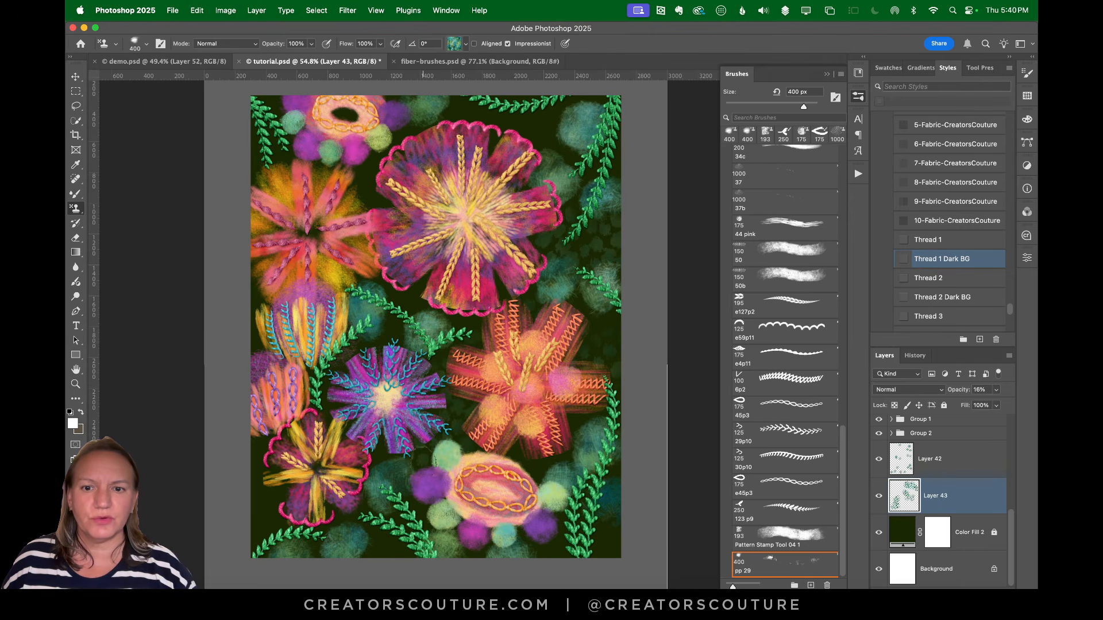
drag(285, 457, 258, 517)
drag(388, 534, 410, 556)
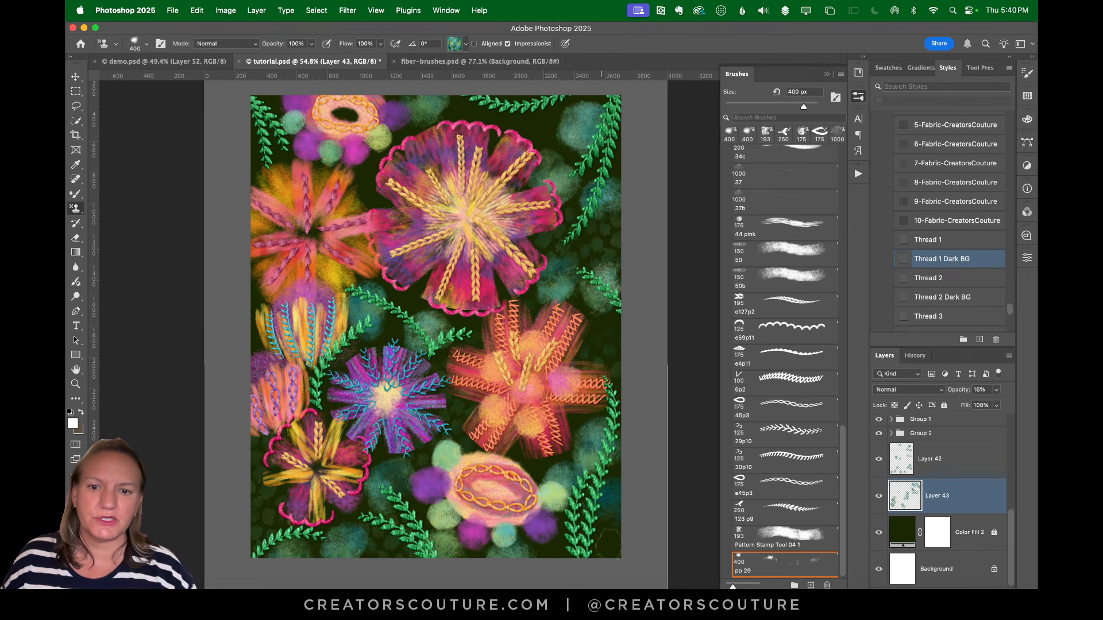
drag(613, 466, 602, 546)
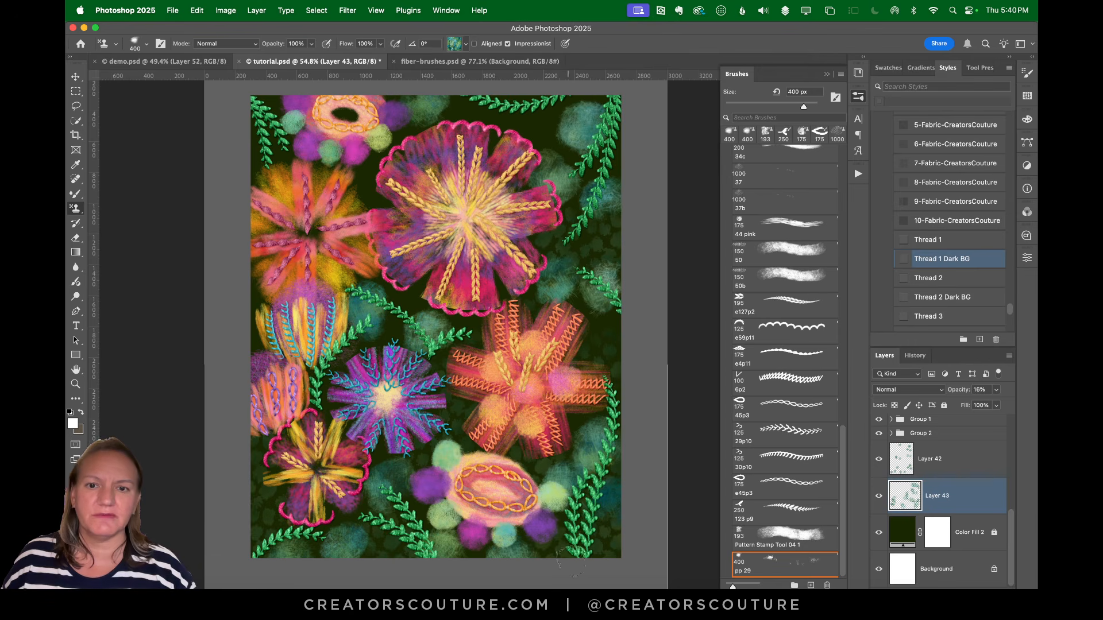
Stamp background texture around the upper-left flowers, above the purple flower and along the top edge, and save tutorial.psd
drag(367, 213, 388, 148)
drag(391, 290, 402, 336)
drag(287, 153, 246, 132)
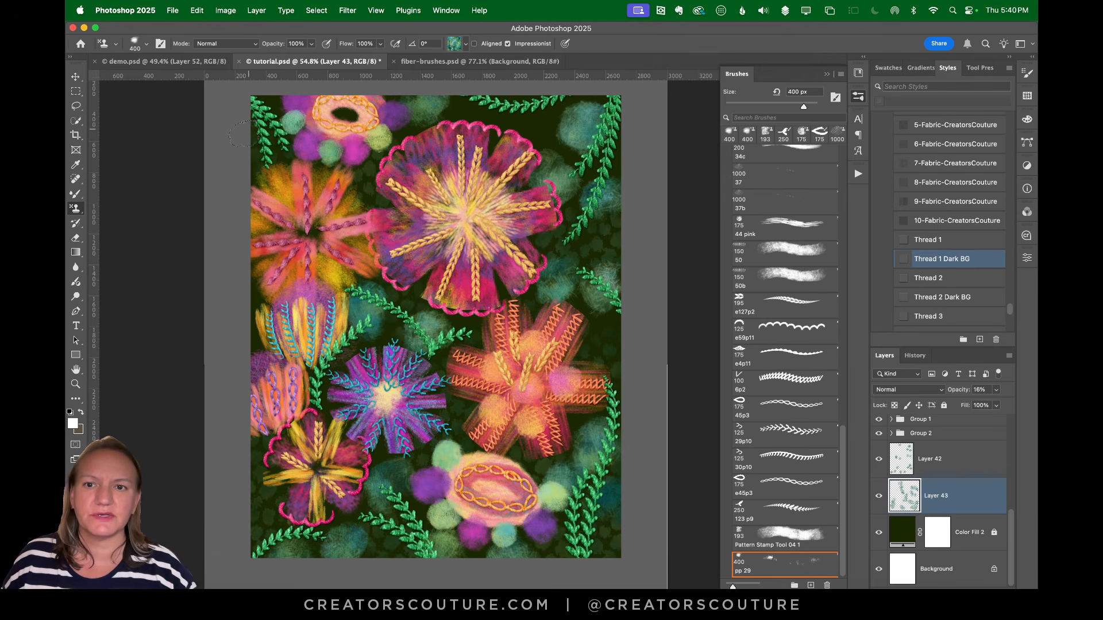
mouse_move(451, 110)
mouse_down()
mouse_move(546, 131)
mouse_move(571, 152)
mouse_up()
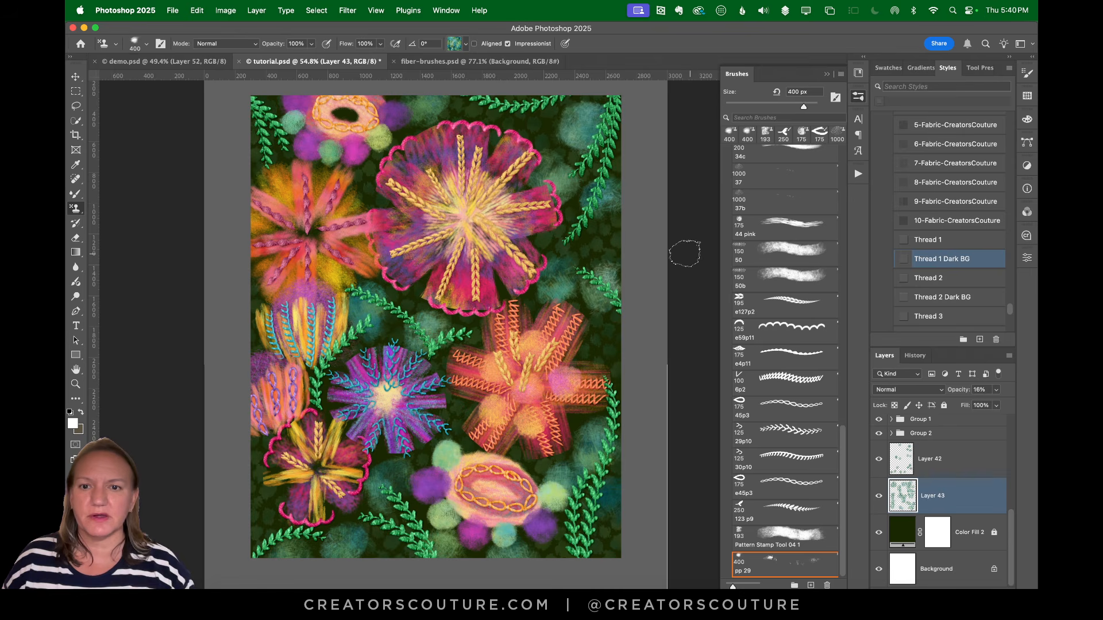
key(super+s)
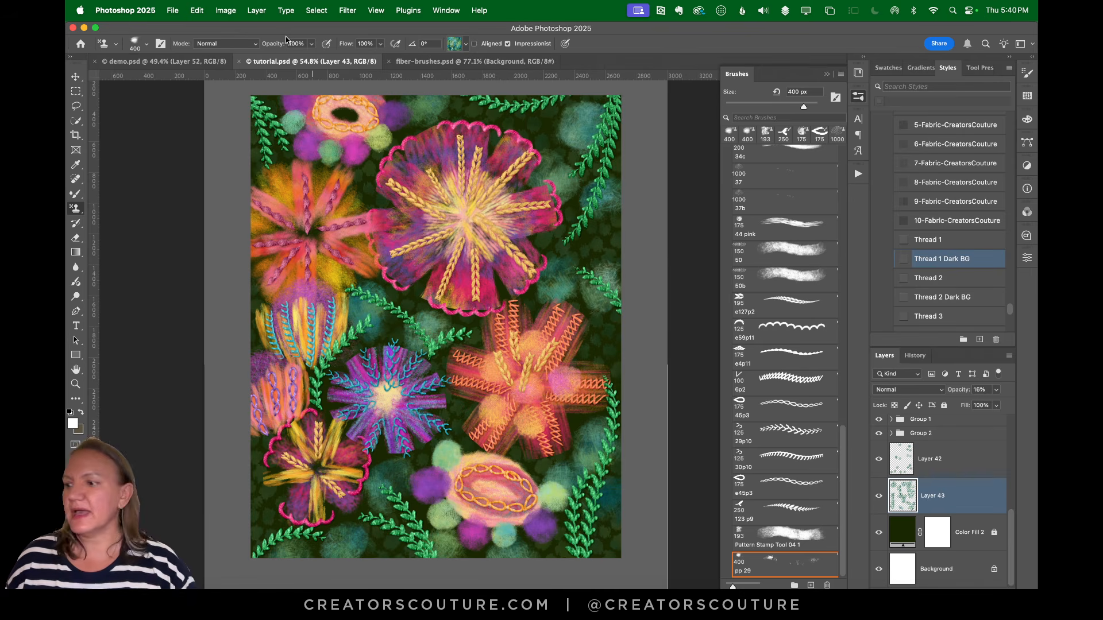
Compare the finished background texture in tutorial.psd with the one in demo.psd
click(203, 61)
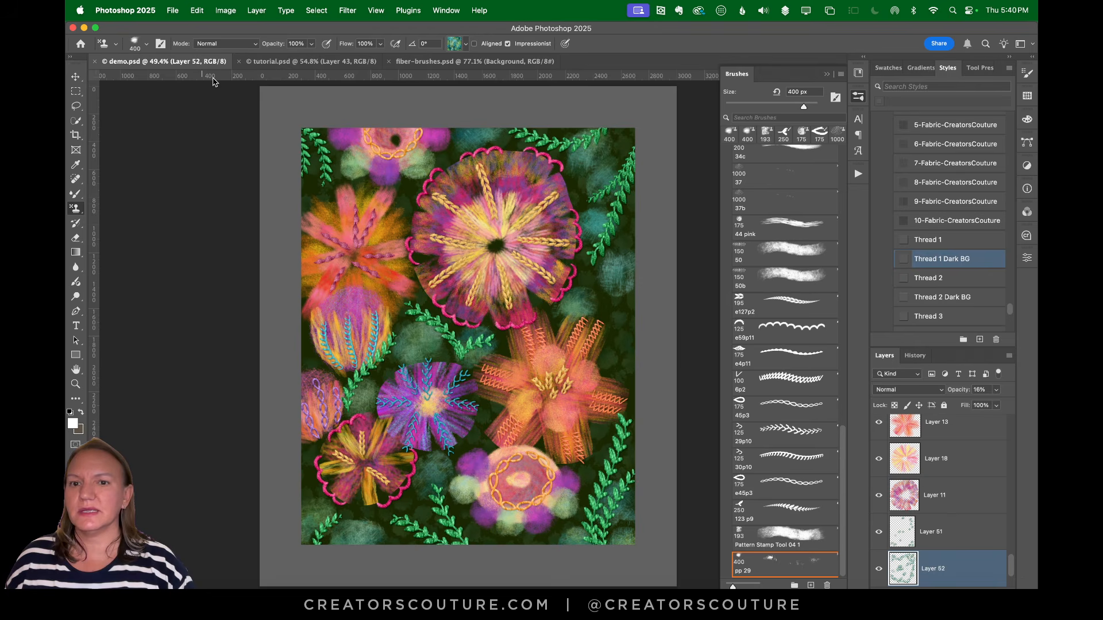
click(322, 62)
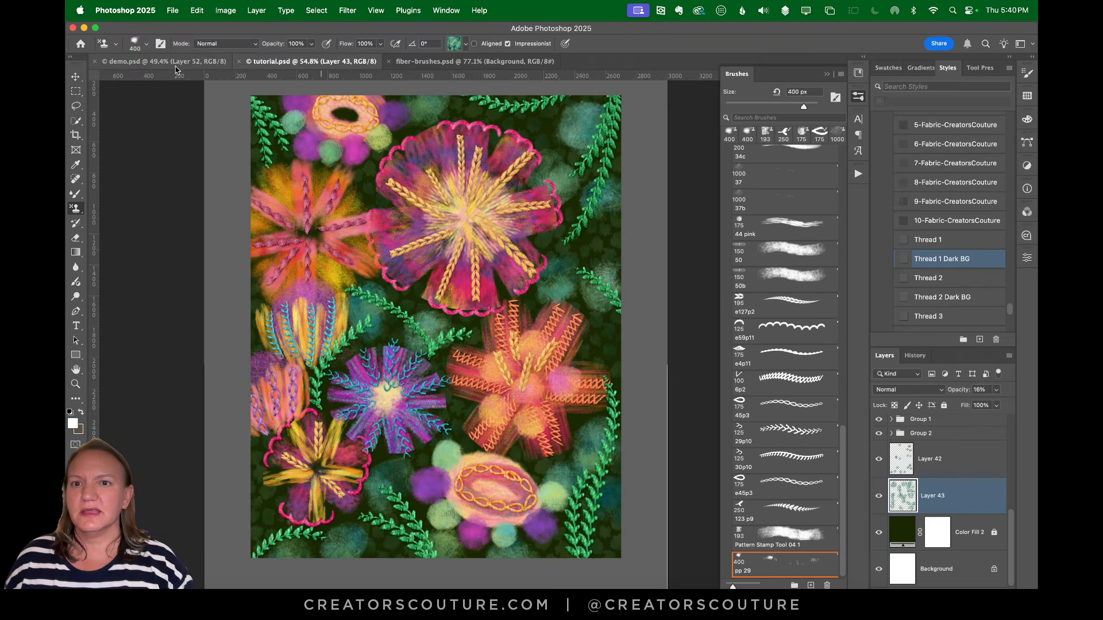
click(215, 65)
click(291, 68)
click(213, 66)
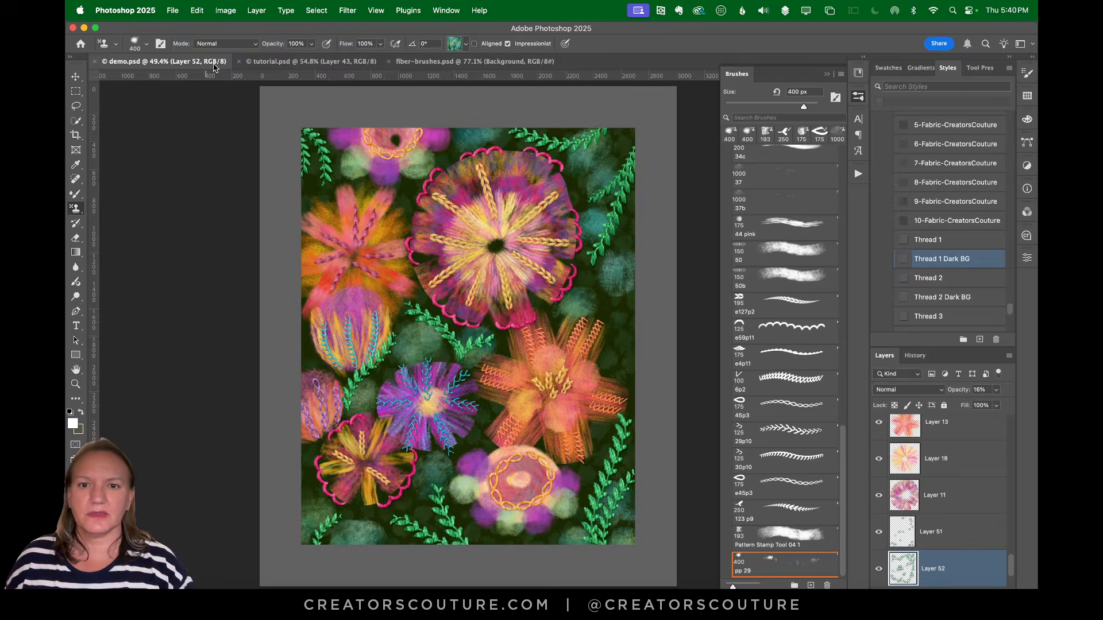
click(302, 63)
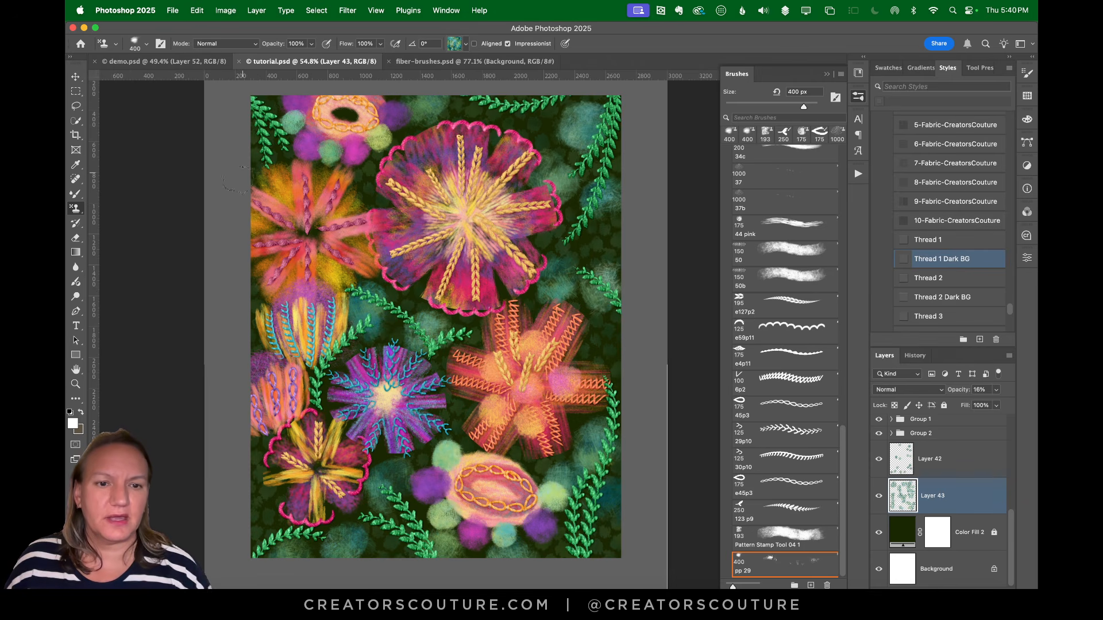
click(779, 463)
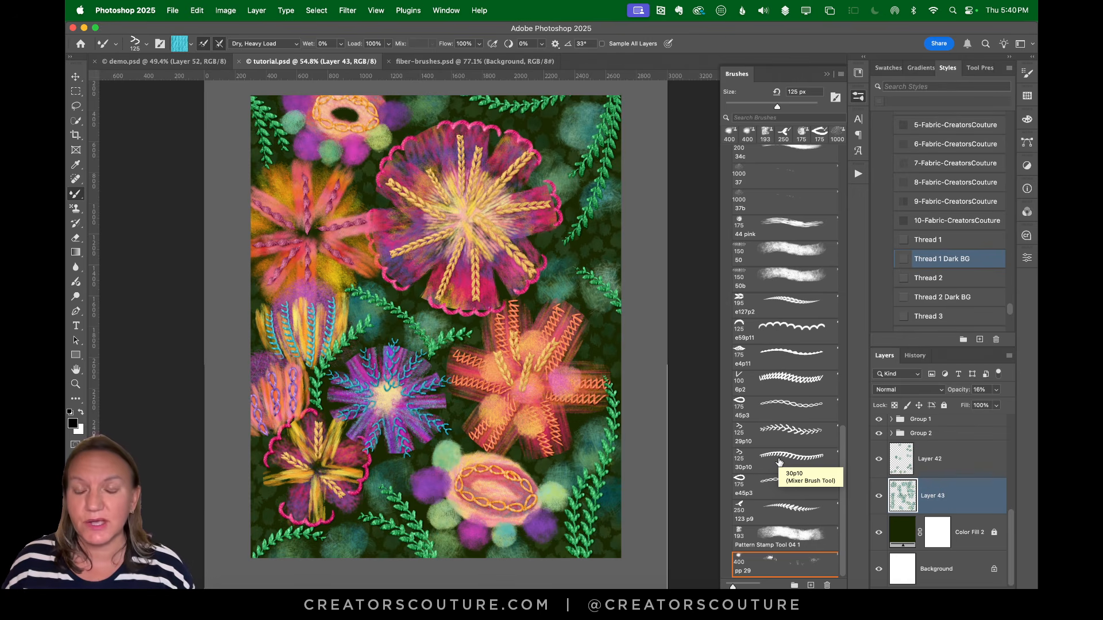
key(s)
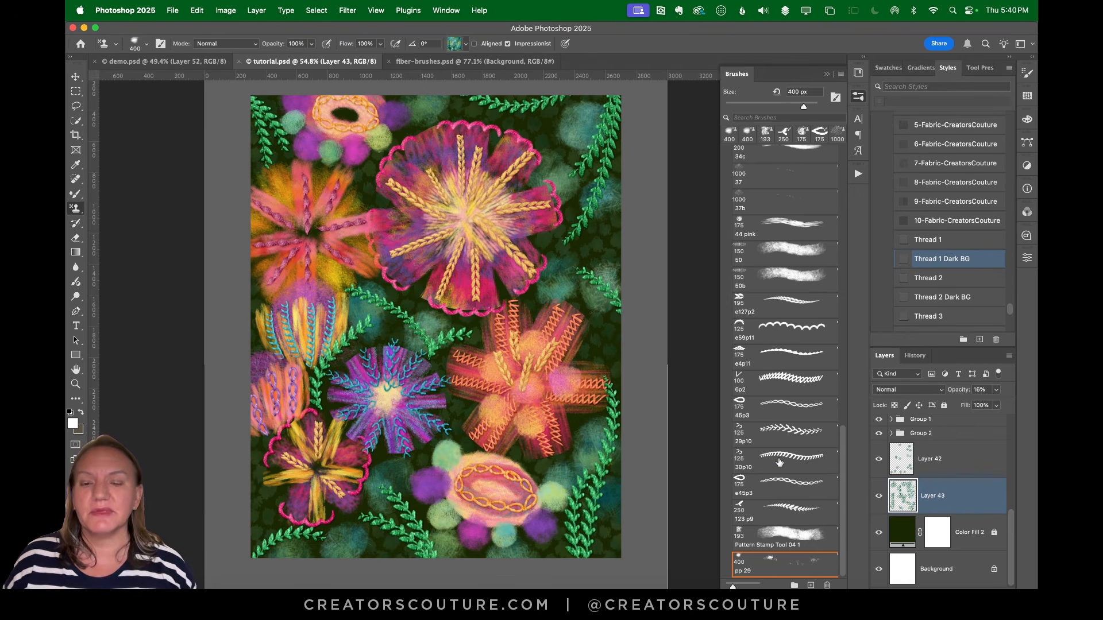